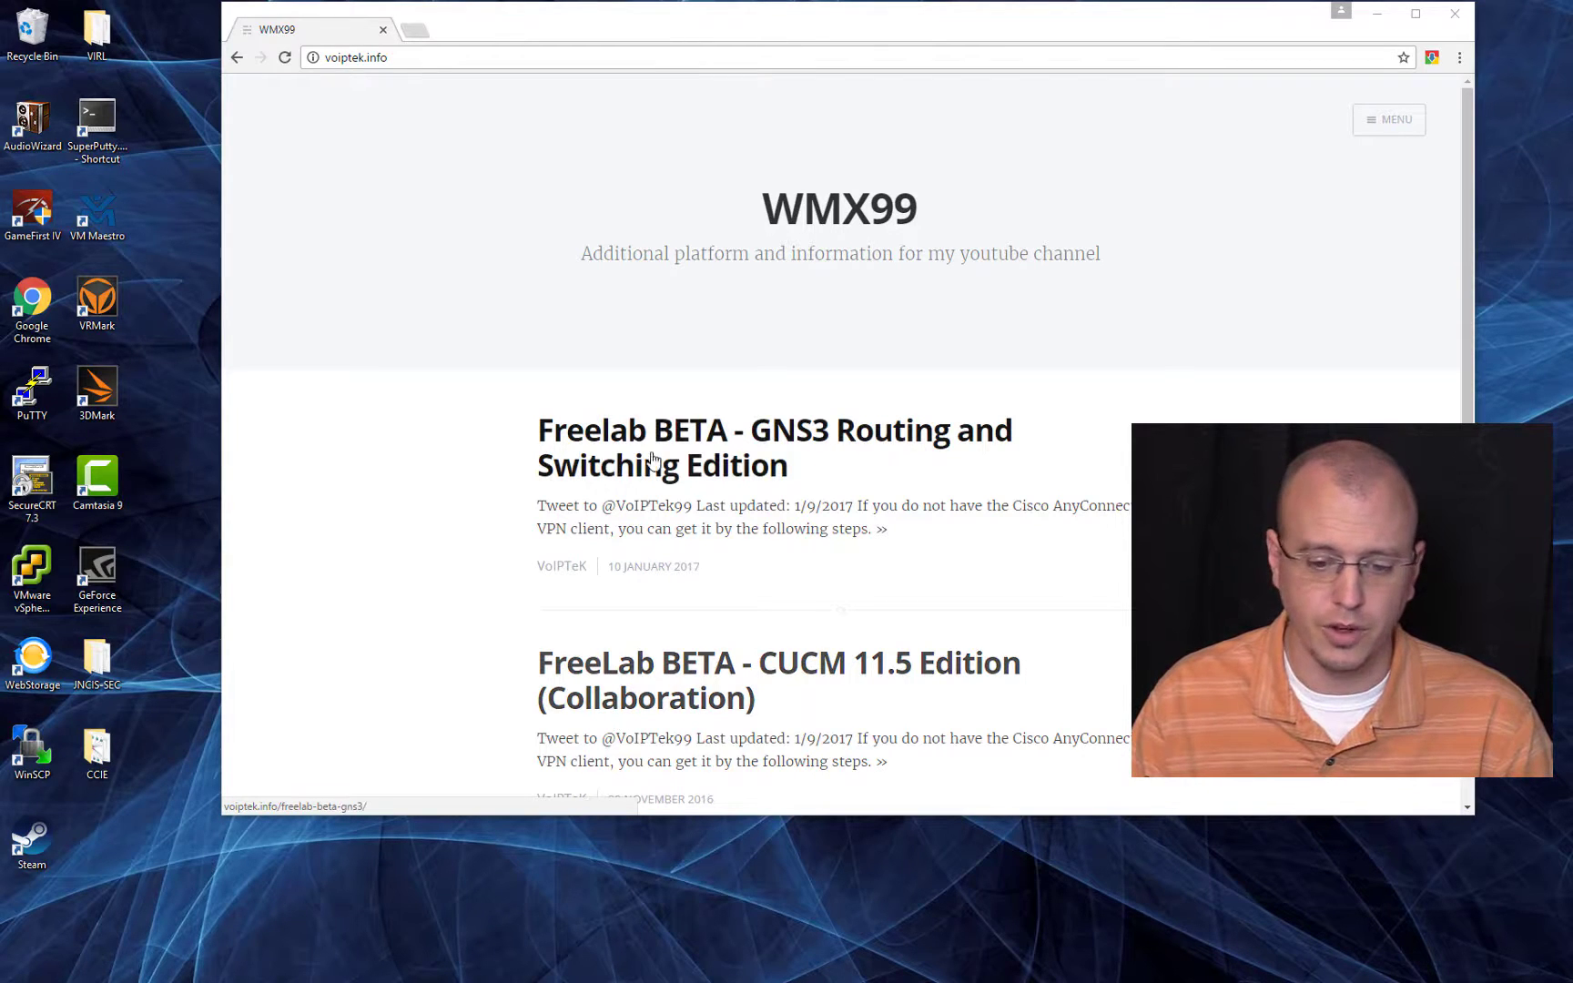
Step: Open the "Freelab BETA - GNS3 Routing and Switching Edition" post and highlight the VPN address and login details in its first instruction
left_click(677, 475)
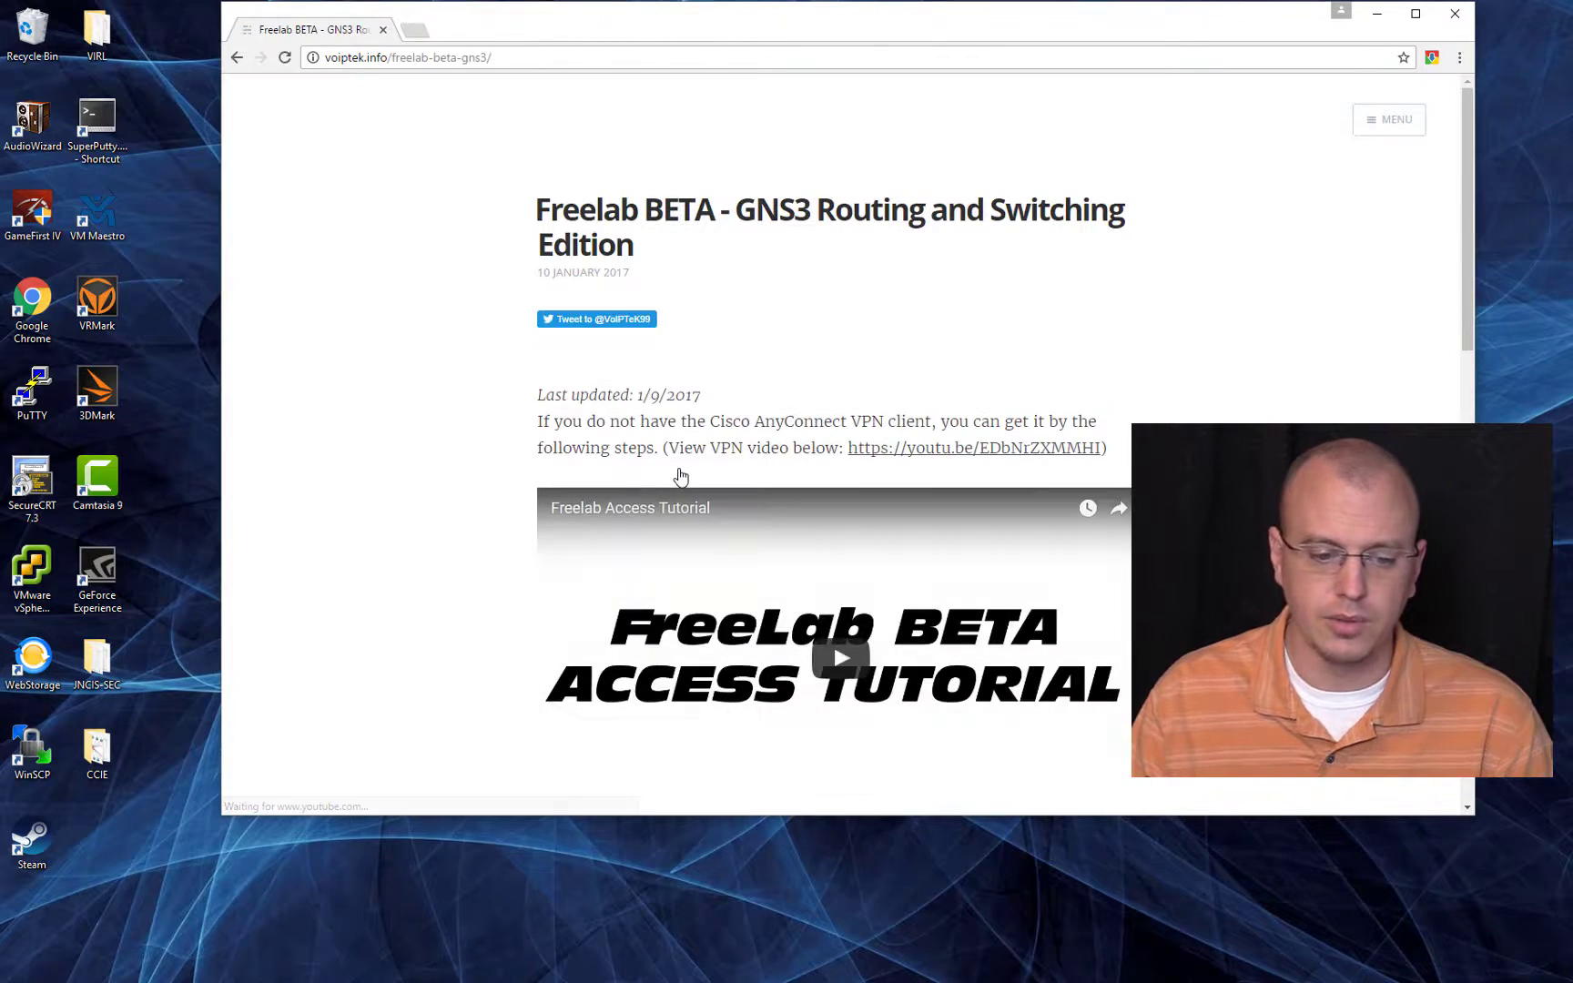
scroll(724, 459, "down", 4)
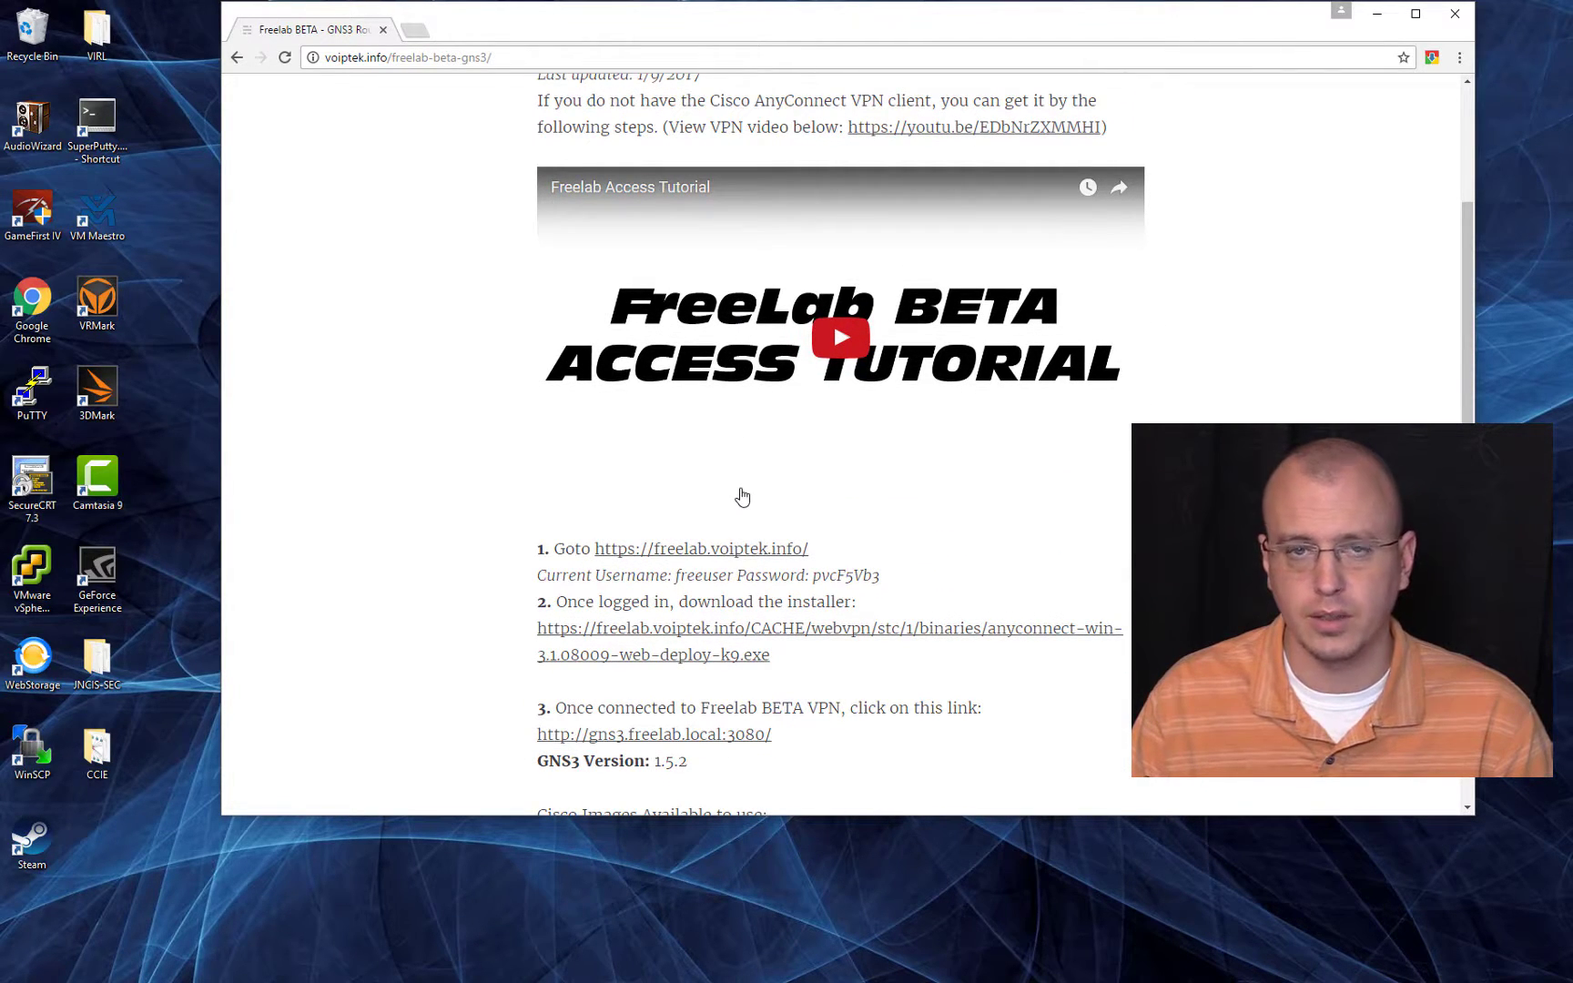
scroll(857, 410, "down", 1)
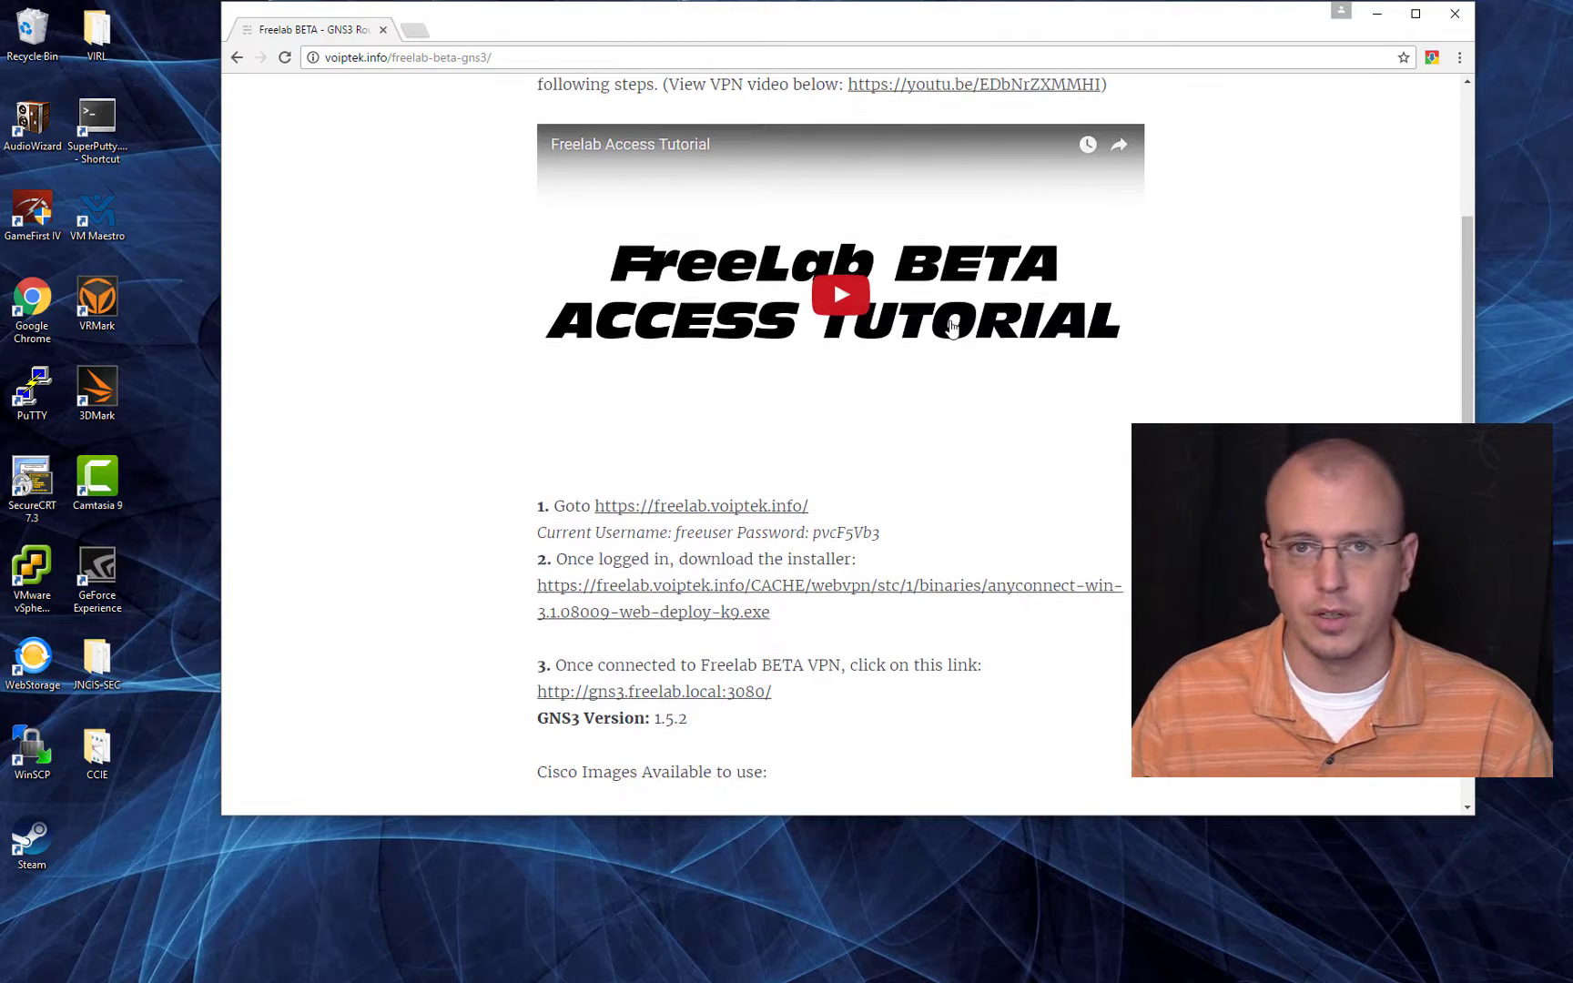
scroll(956, 332, "down", 3)
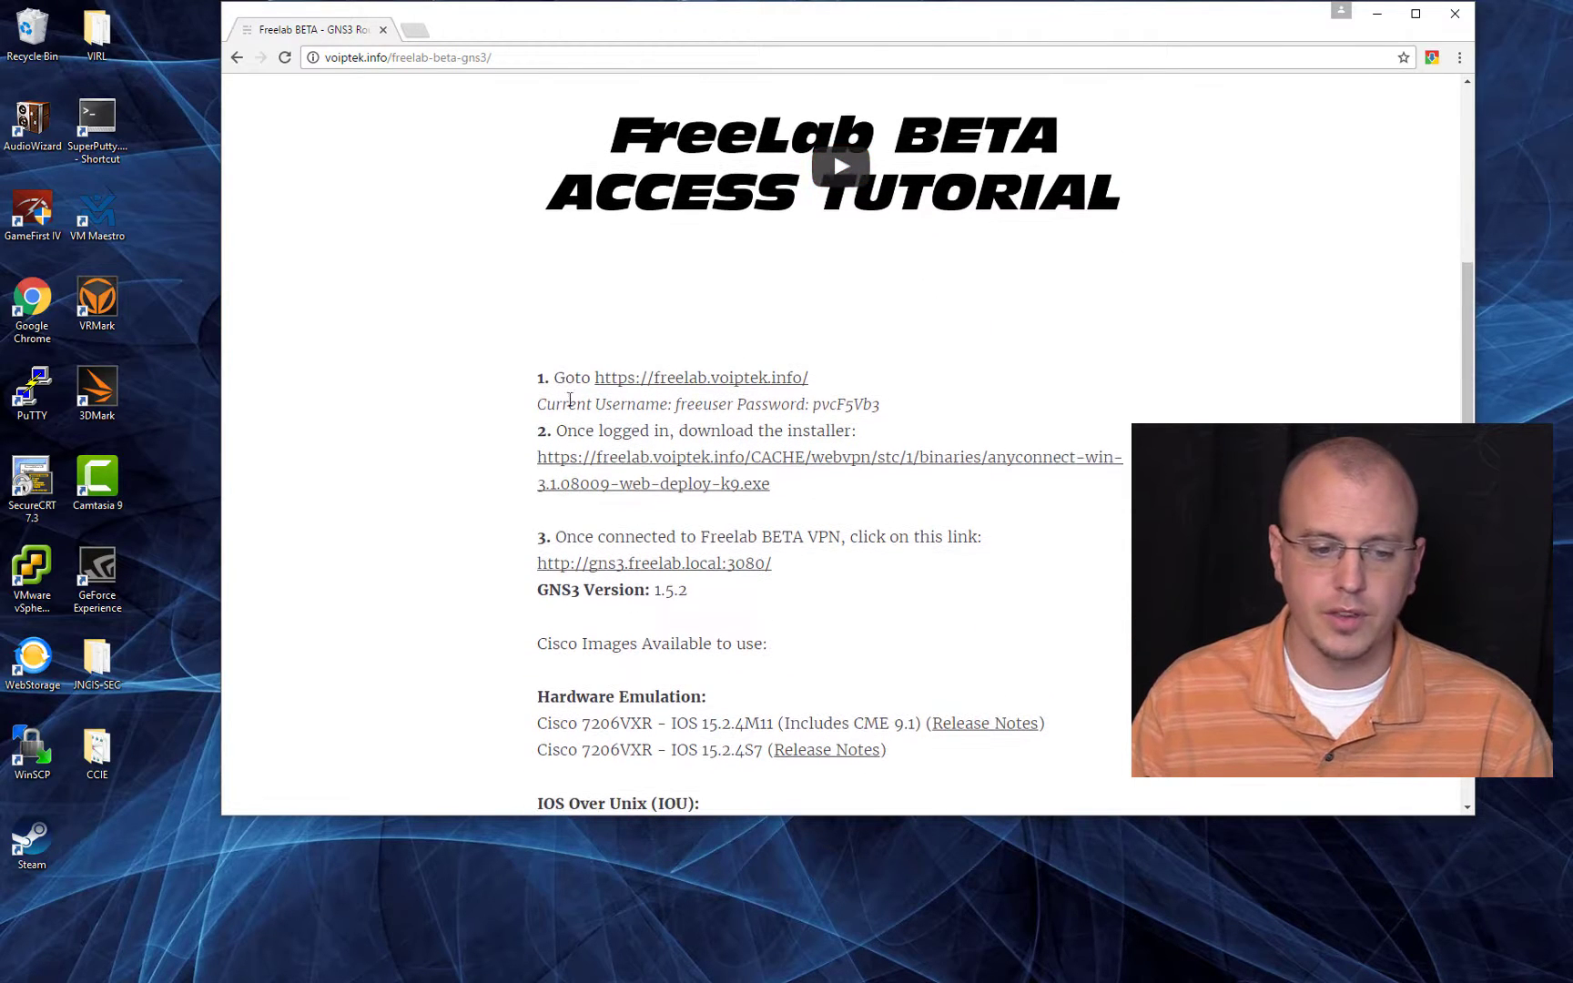
left_click_drag(554, 379, 929, 405)
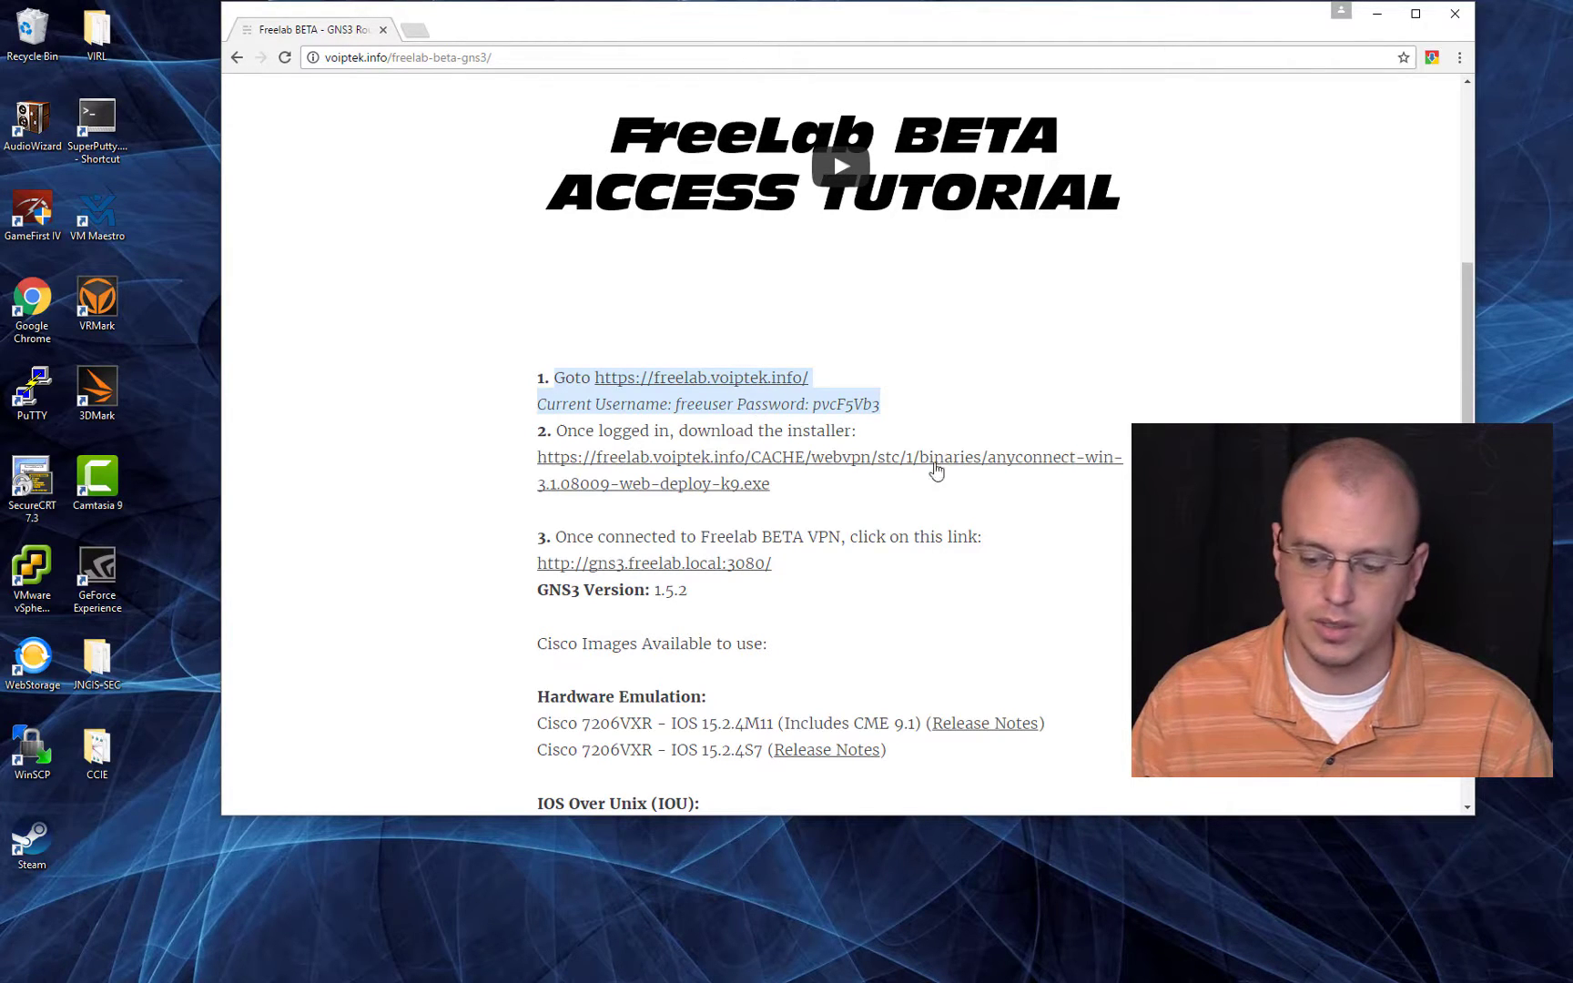
Step: Find and launch the Cisco AnyConnect Secure Mobility Client, then move its window beside the access instructions
left_click(1492, 981)
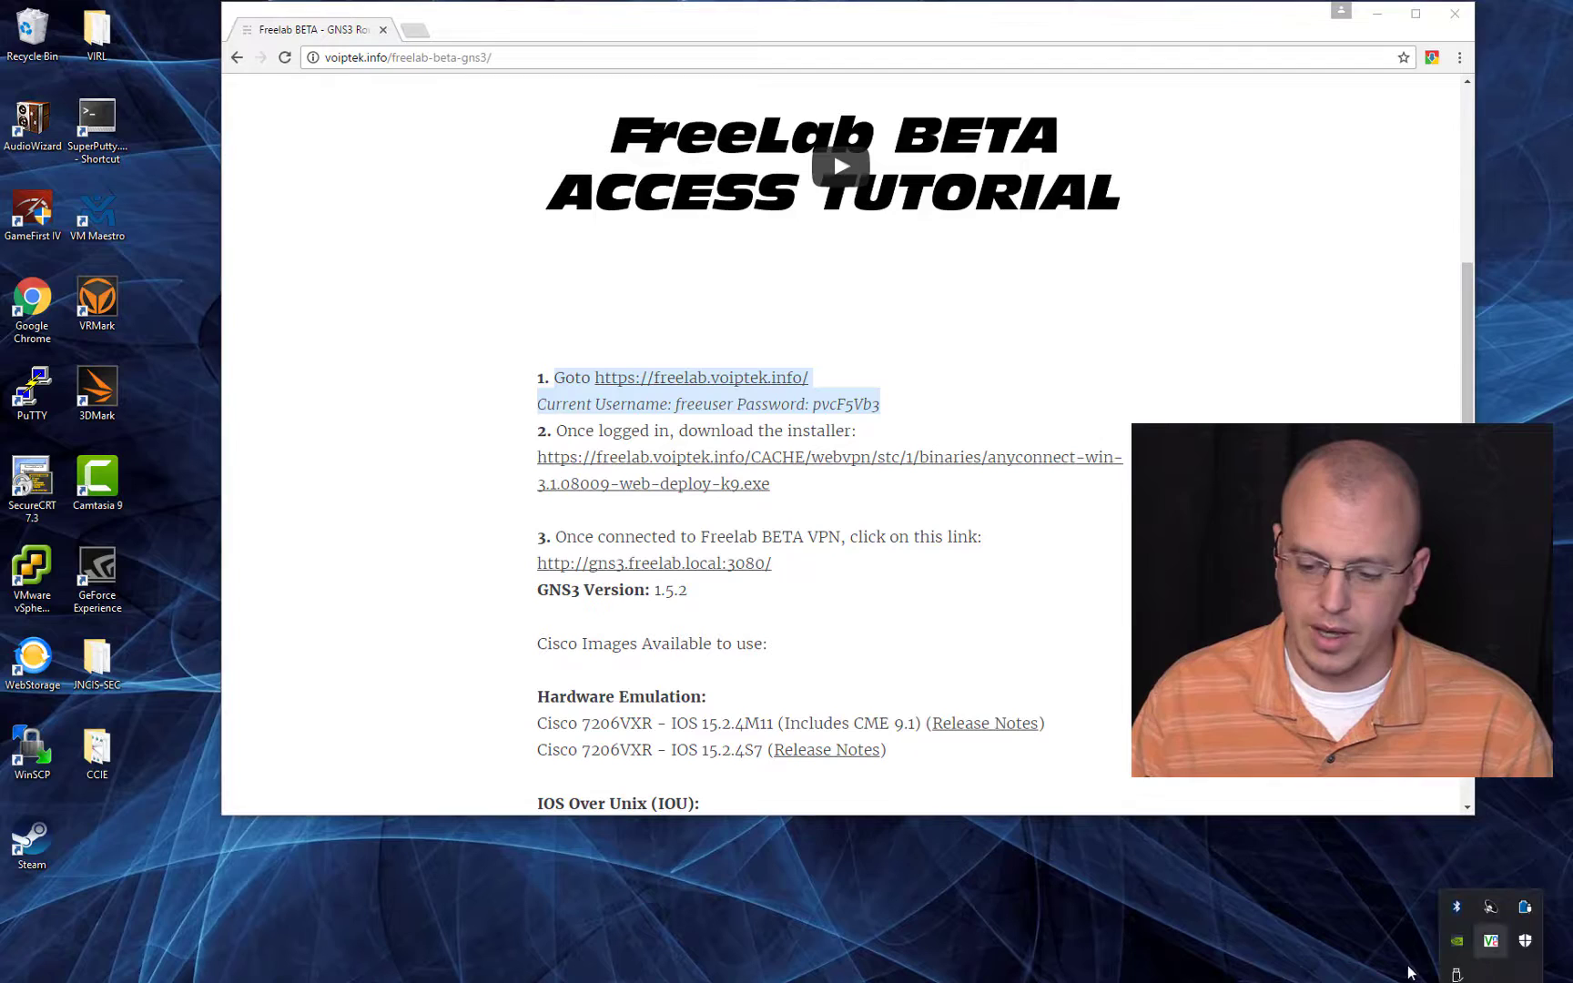
left_click(95, 960)
type("cisco")
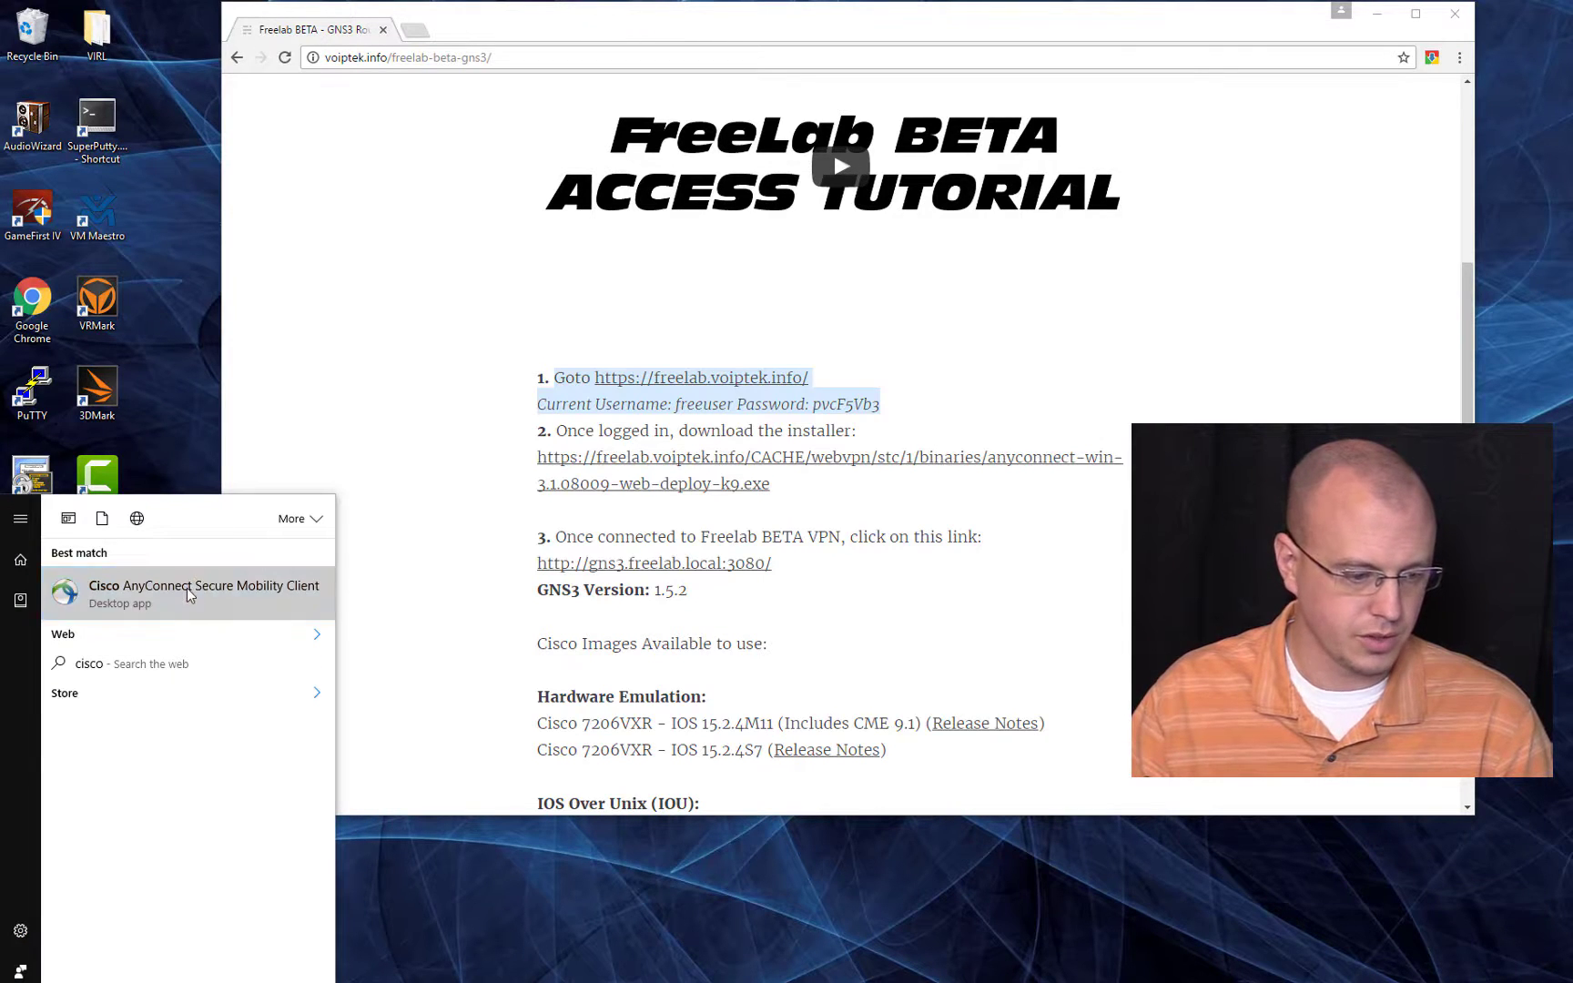
left_click(204, 601)
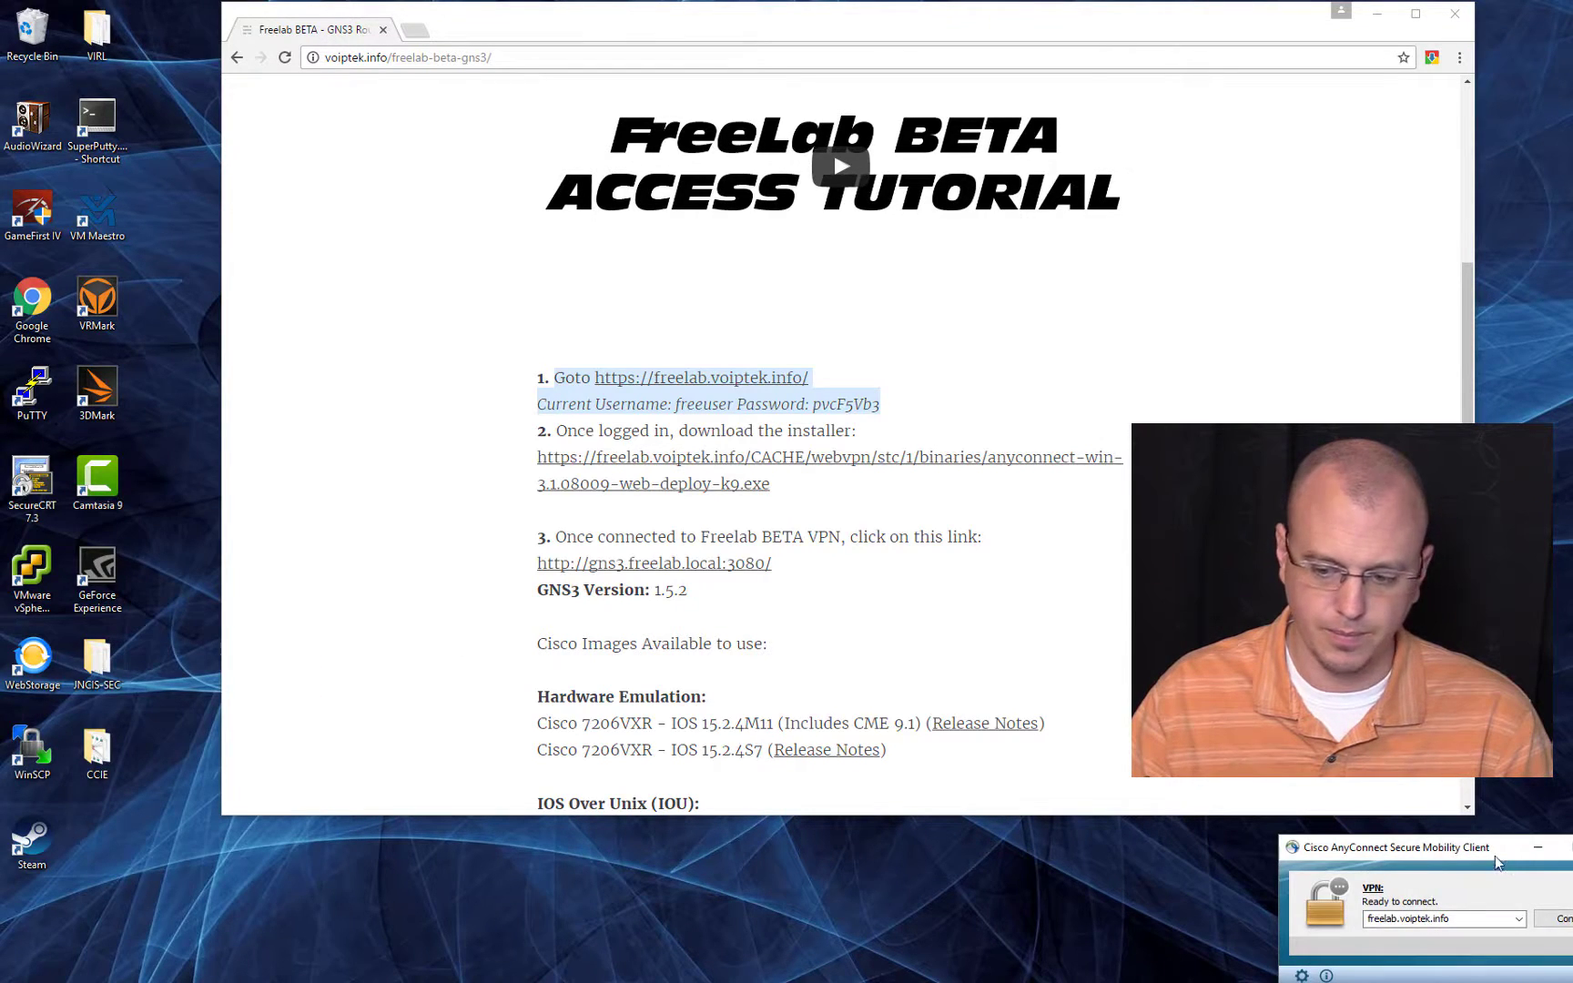
left_click_drag(1487, 855, 371, 454)
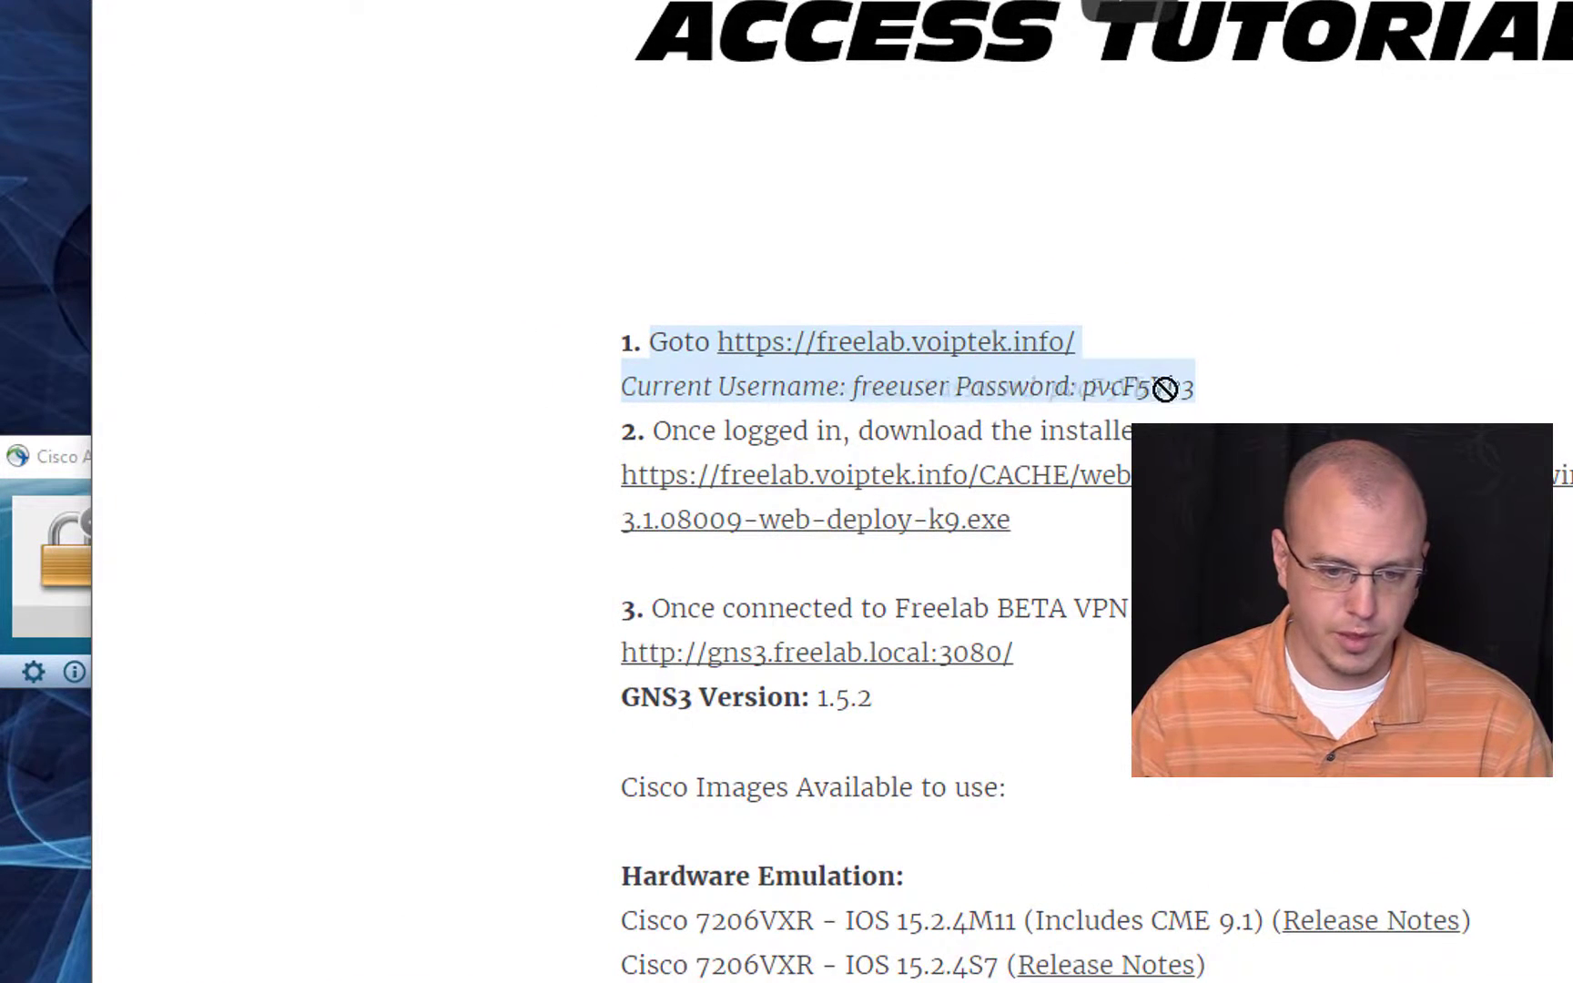
Step: Copy the current VPN password from the login line of the post's first instruction
left_click(1159, 386)
left_click_drag(1083, 387, 1196, 396)
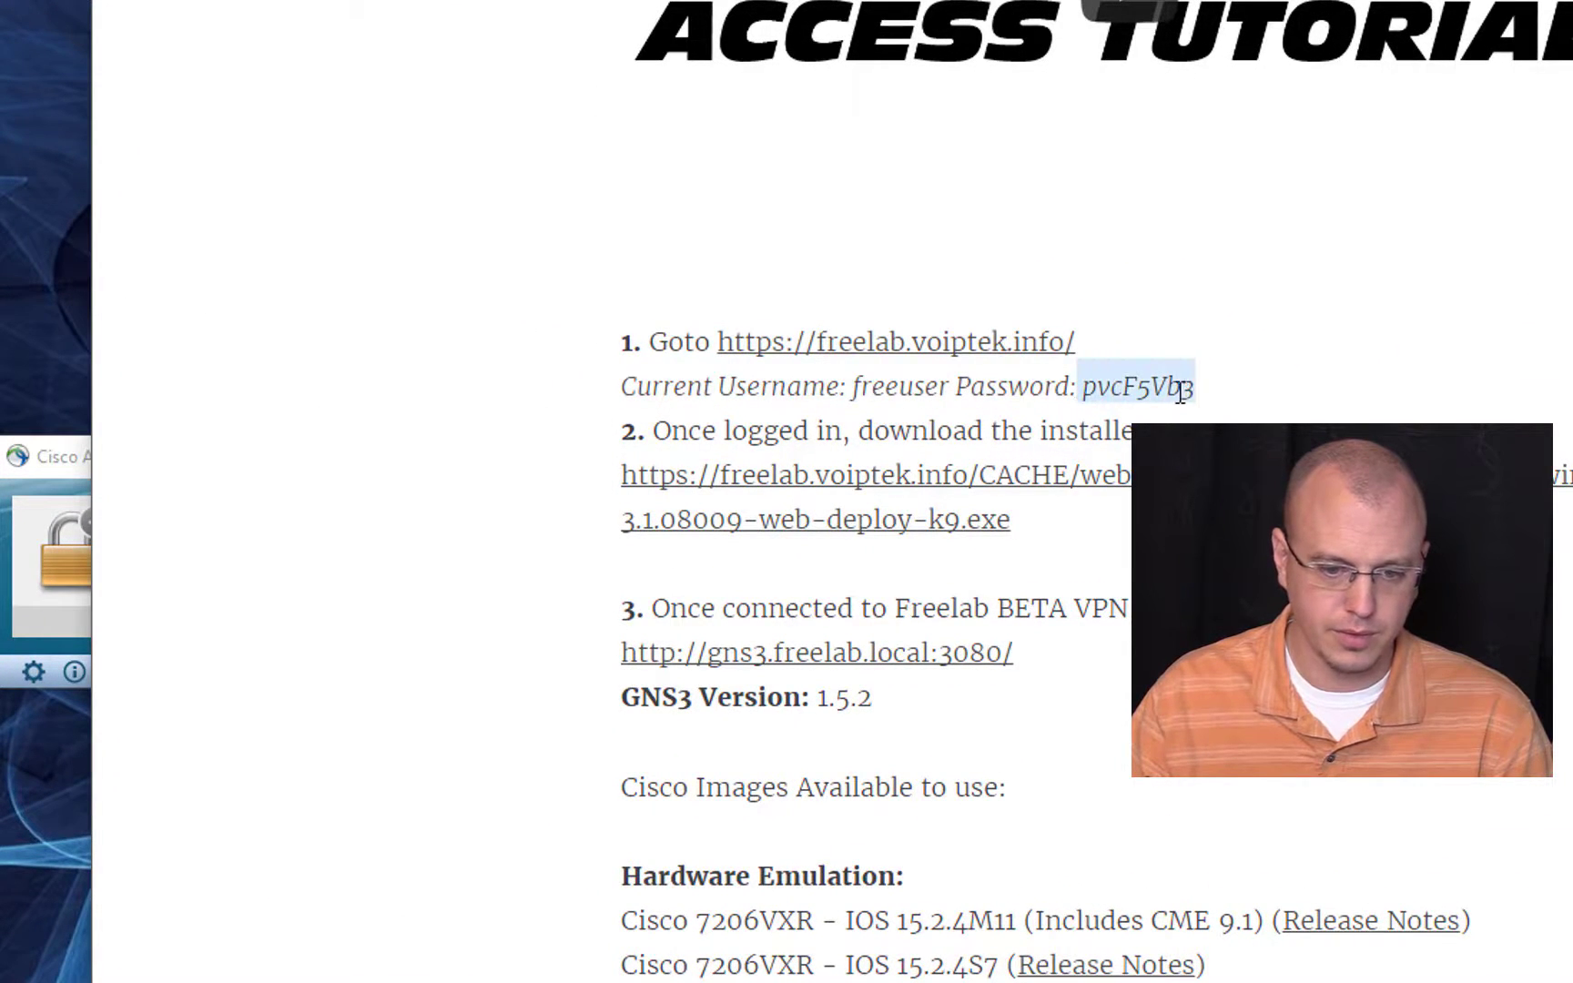
right_click(1172, 393)
left_click(1215, 413)
Step: Move the AnyConnect window over the instructions, start connecting to freelab.voiptek.info, and submit the copied VPN password
left_click_drag(75, 463, 619, 433)
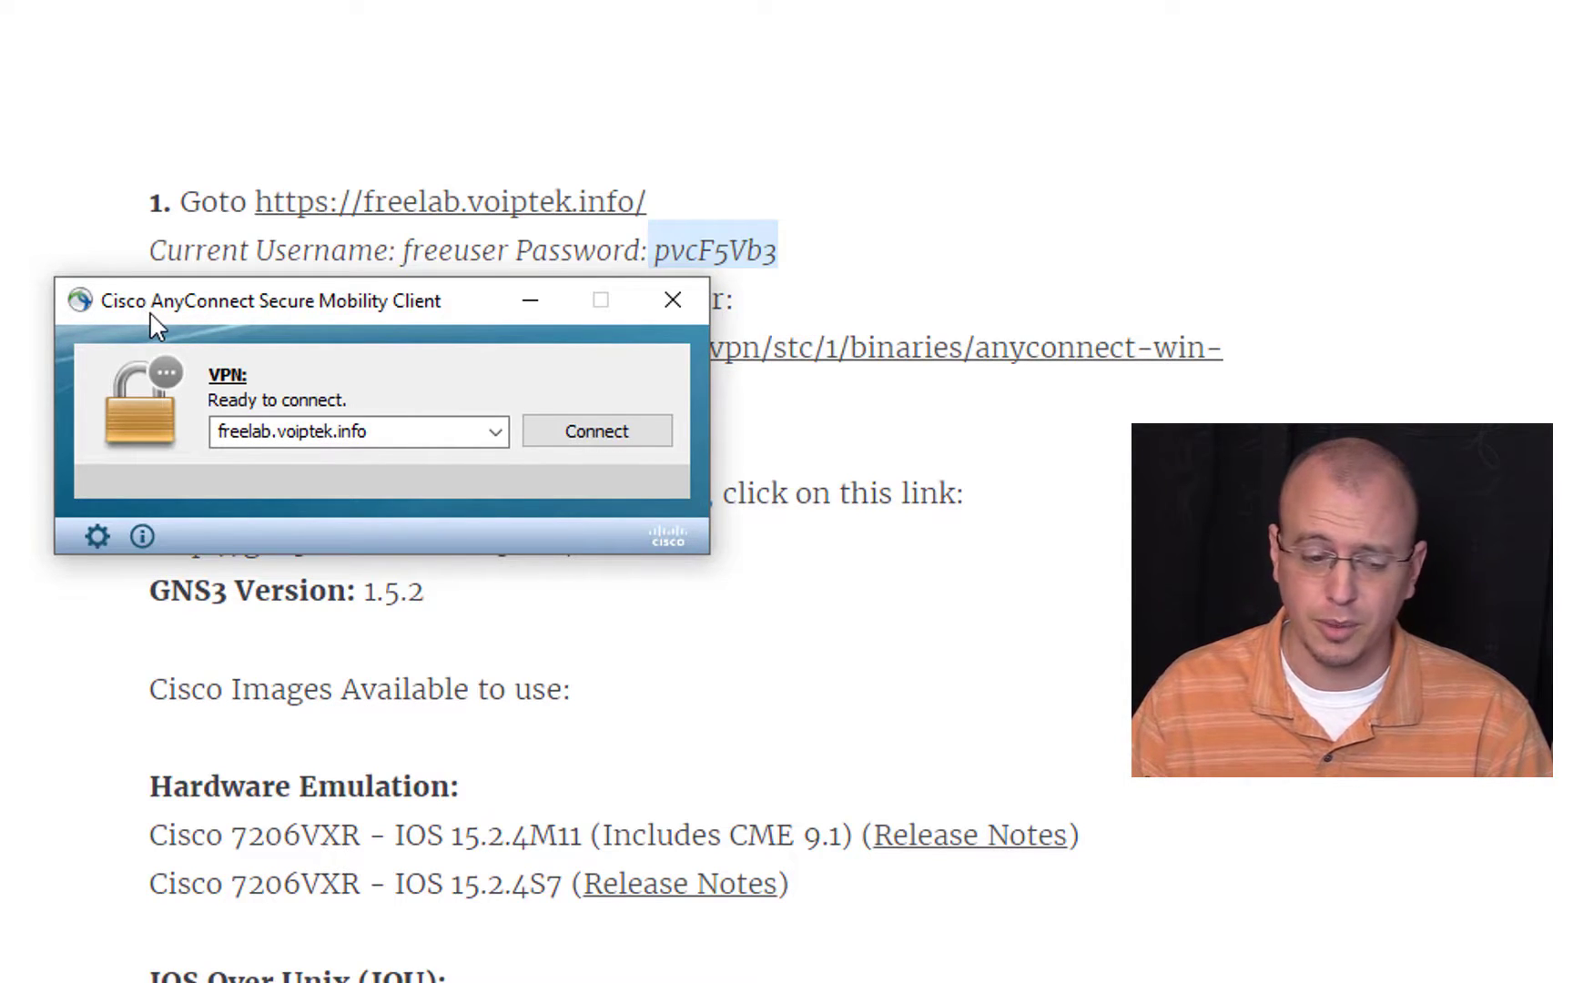
left_click_drag(364, 296, 492, 323)
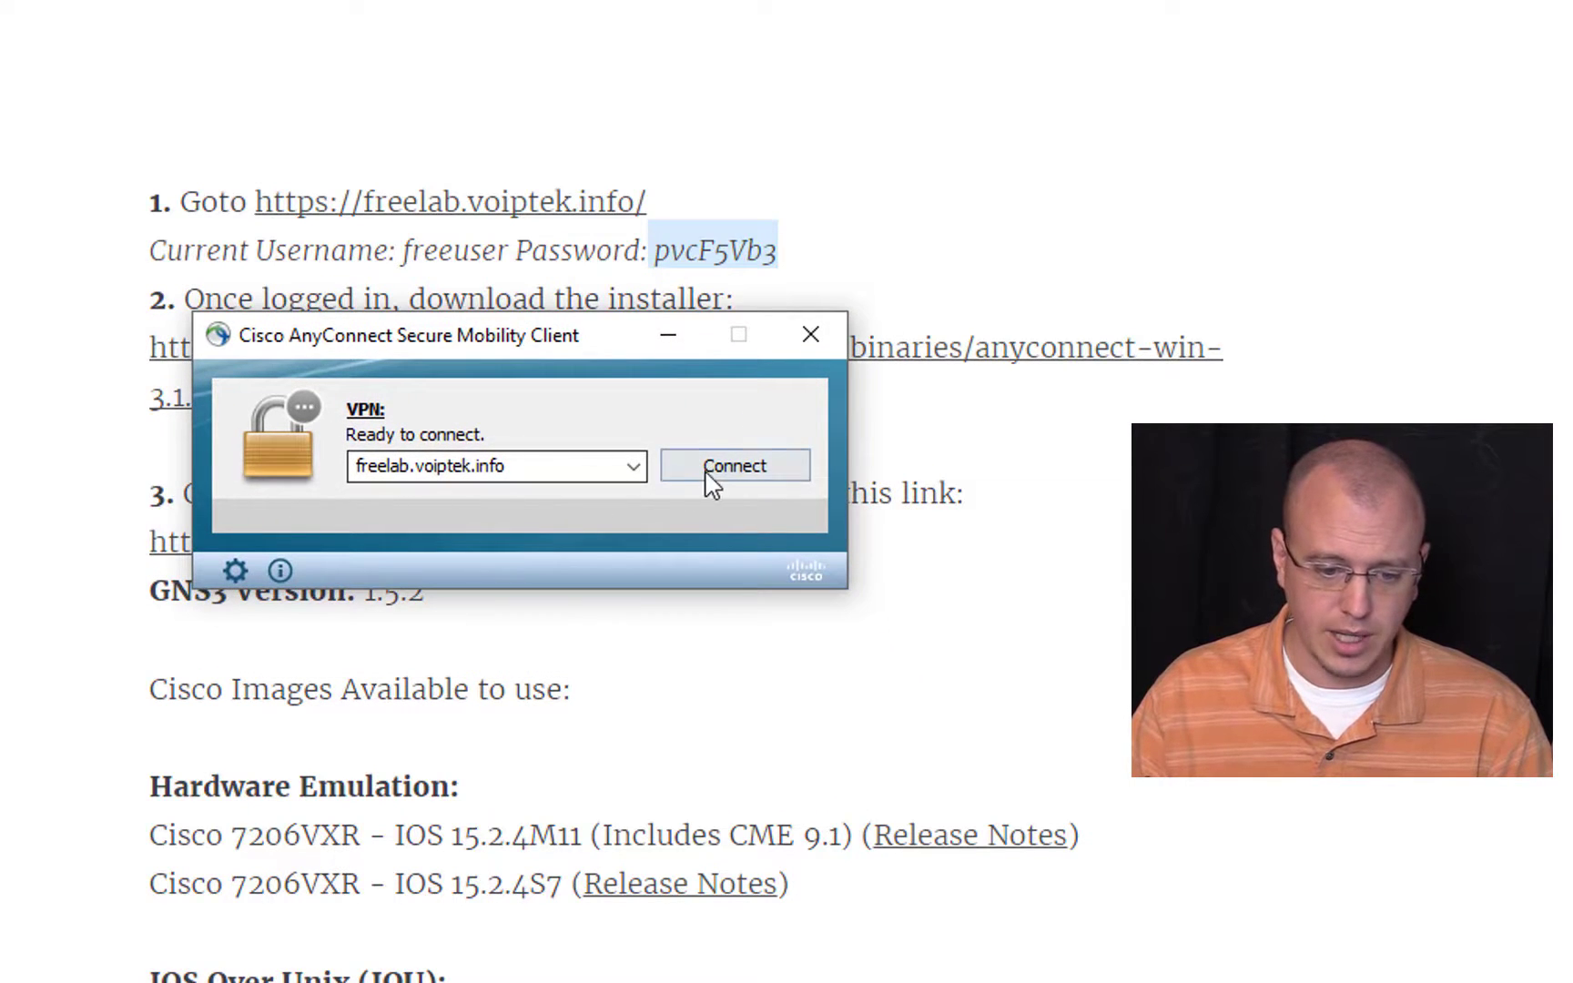
left_click(760, 483)
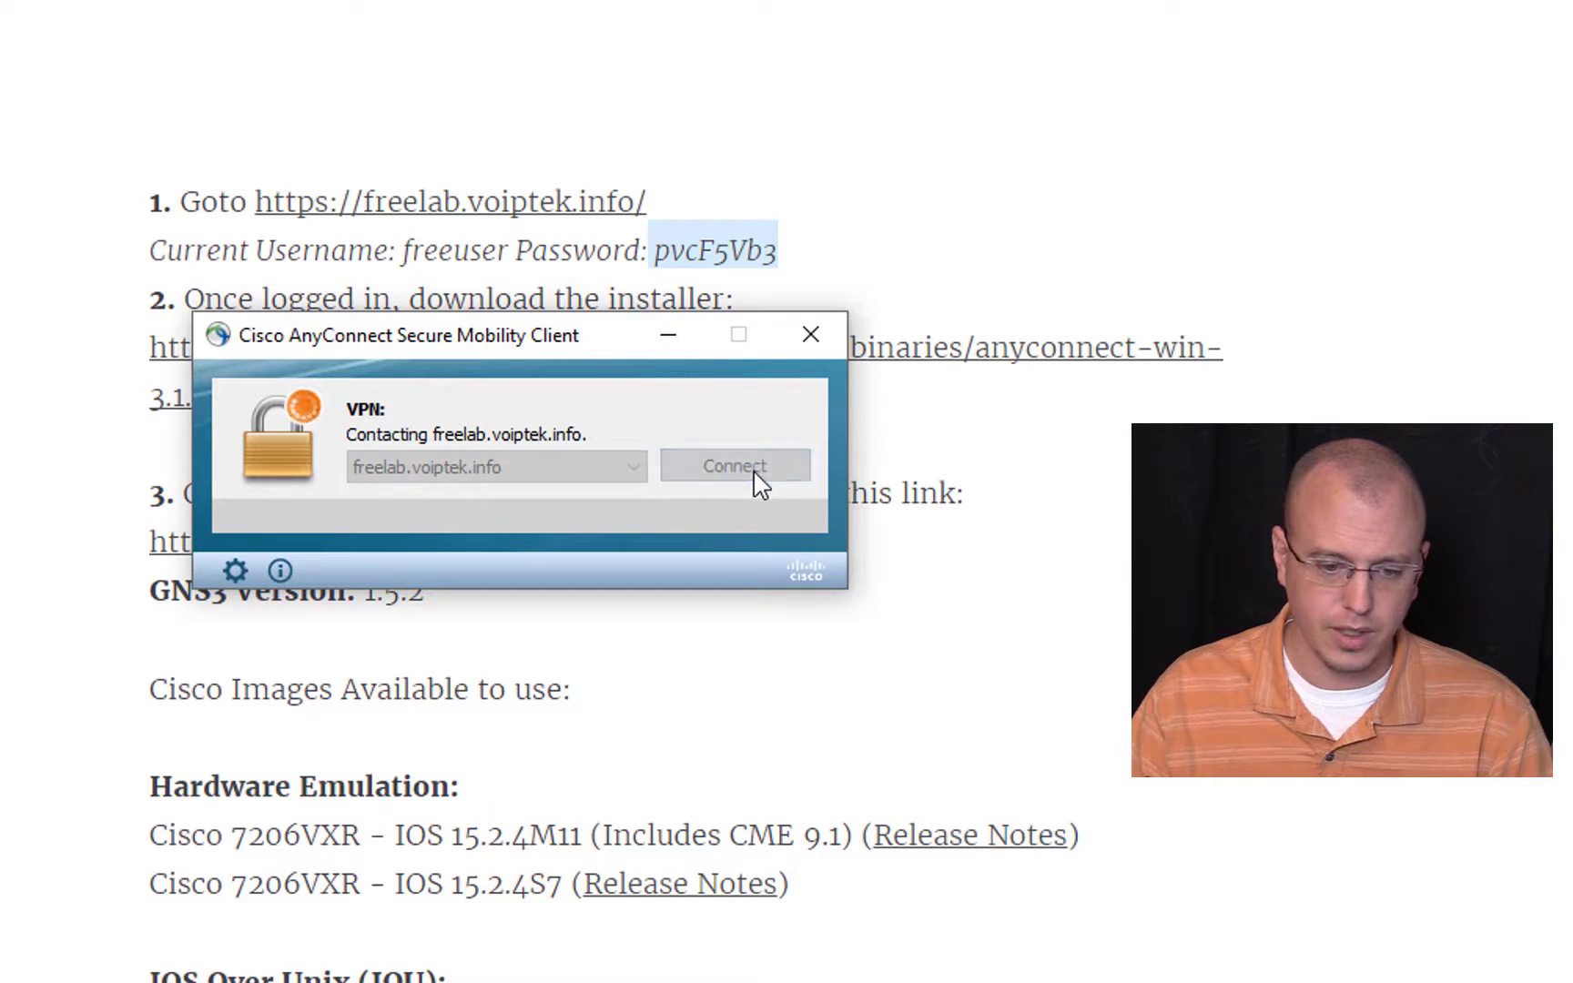
left_click(719, 689)
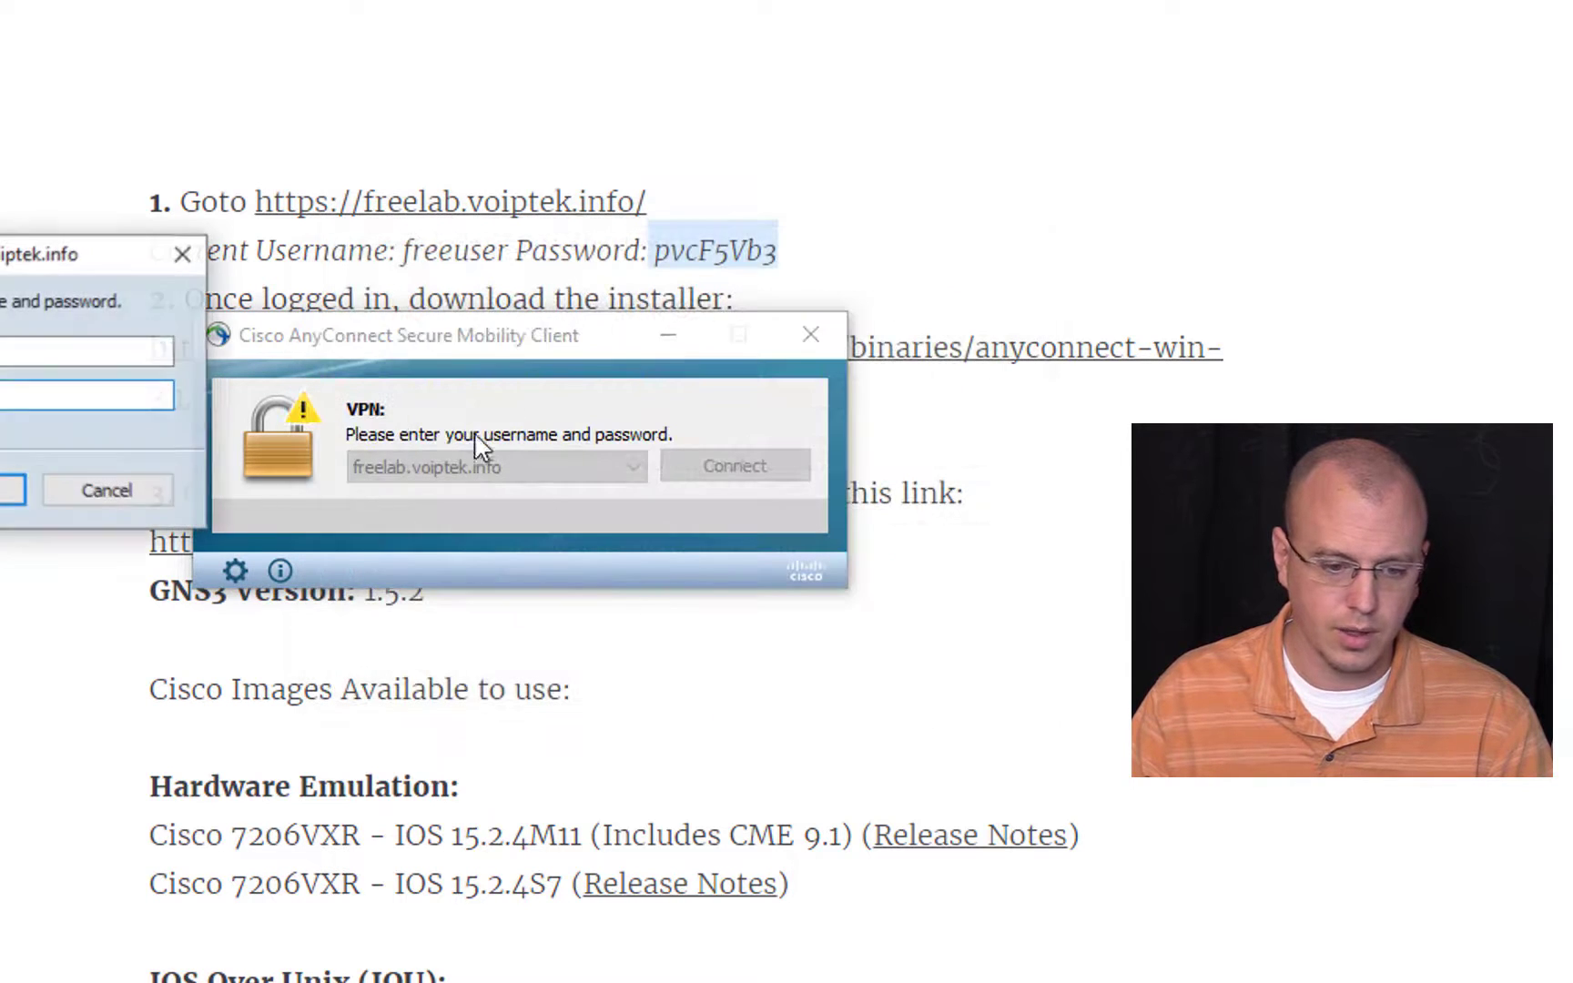
left_click_drag(20, 264, 364, 338)
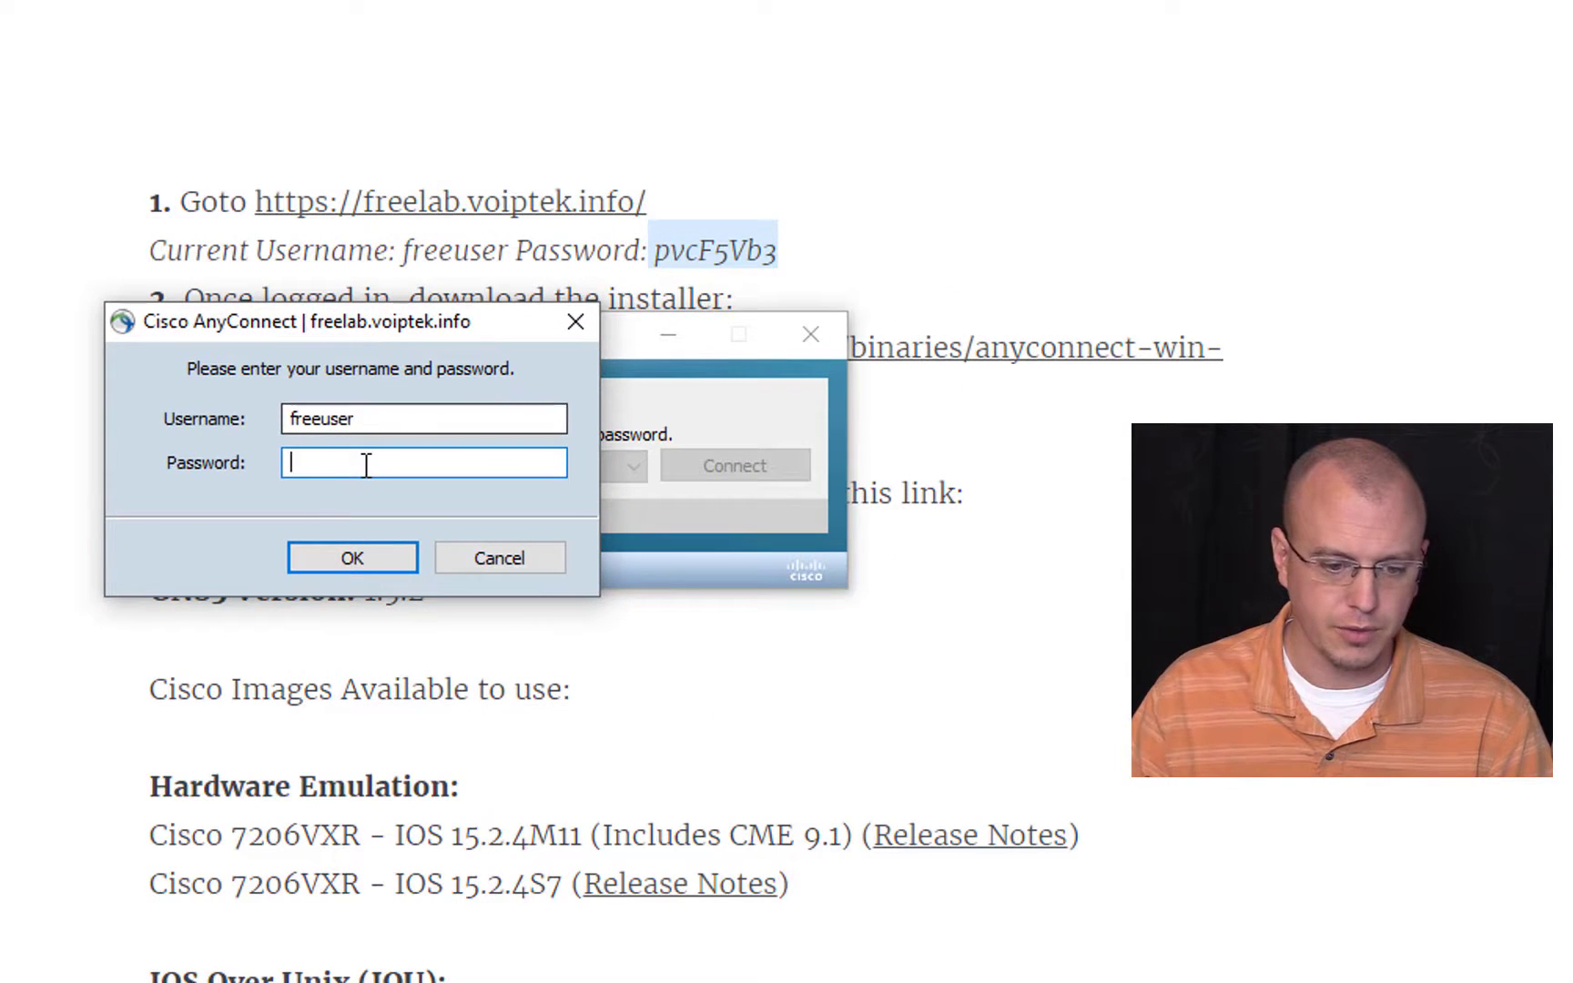
key("ctrl+v")
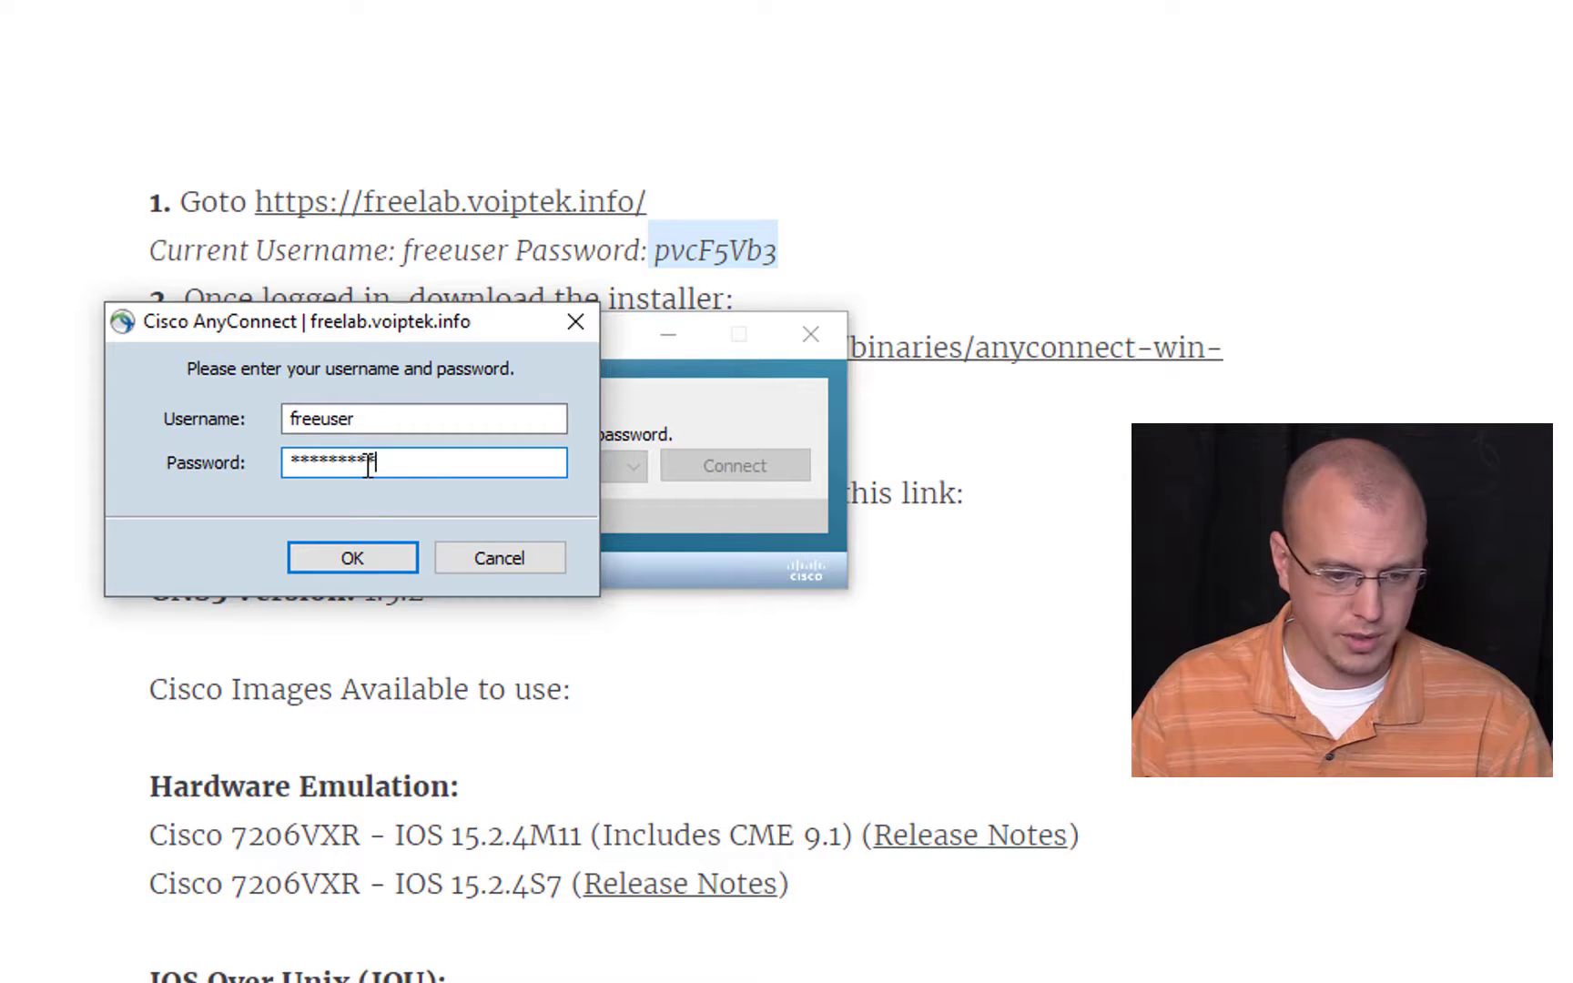
left_click(357, 558)
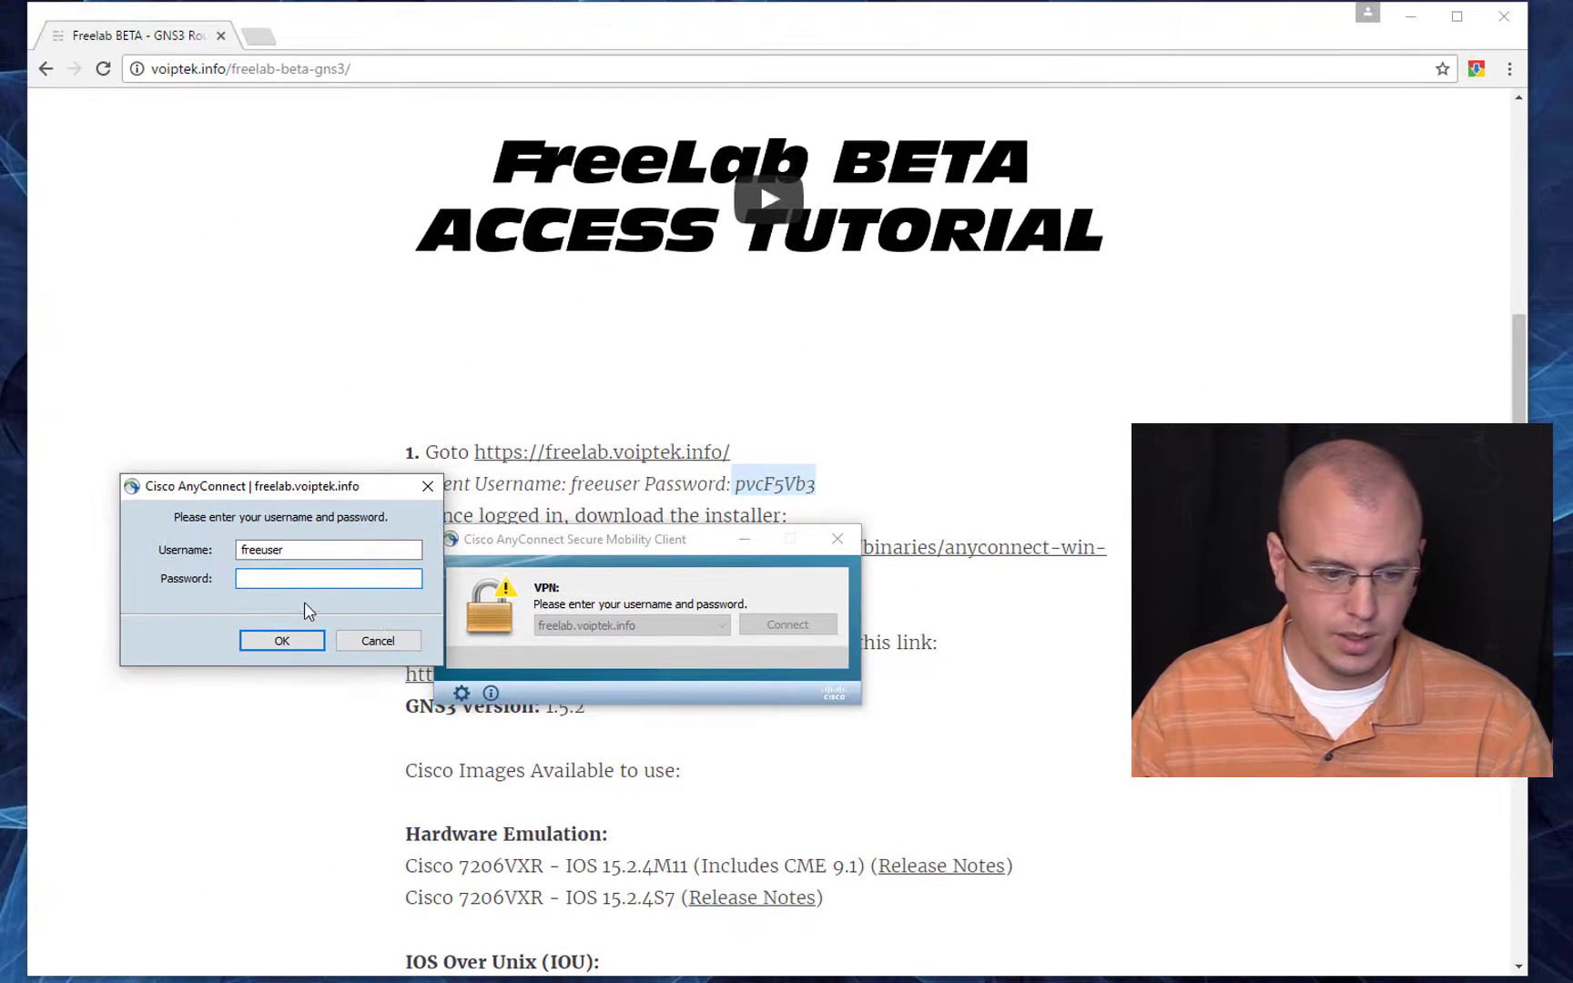
Step: Paste the VPN password again, remove its leading space, submit it, and connect anyway despite the untrusted server certificate
key("ctrl+v")
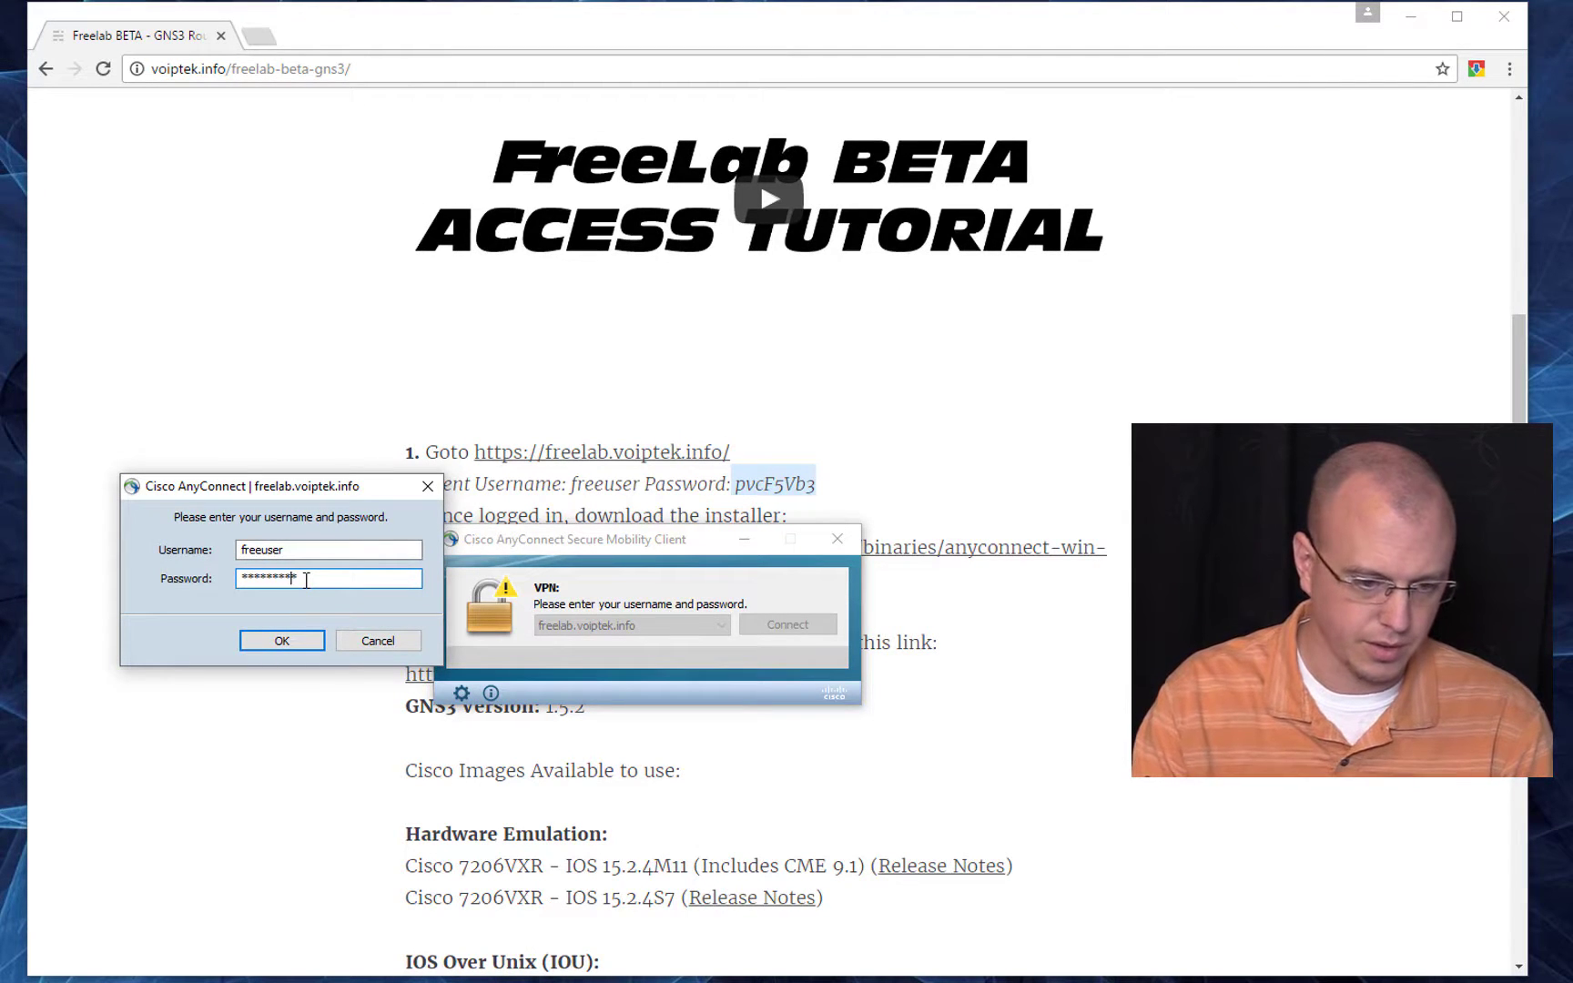
key("Left")
key("Left")
key("Left")
key("Left")
key("Left")
key("Left")
key("Left")
key("Left")
key("Delete")
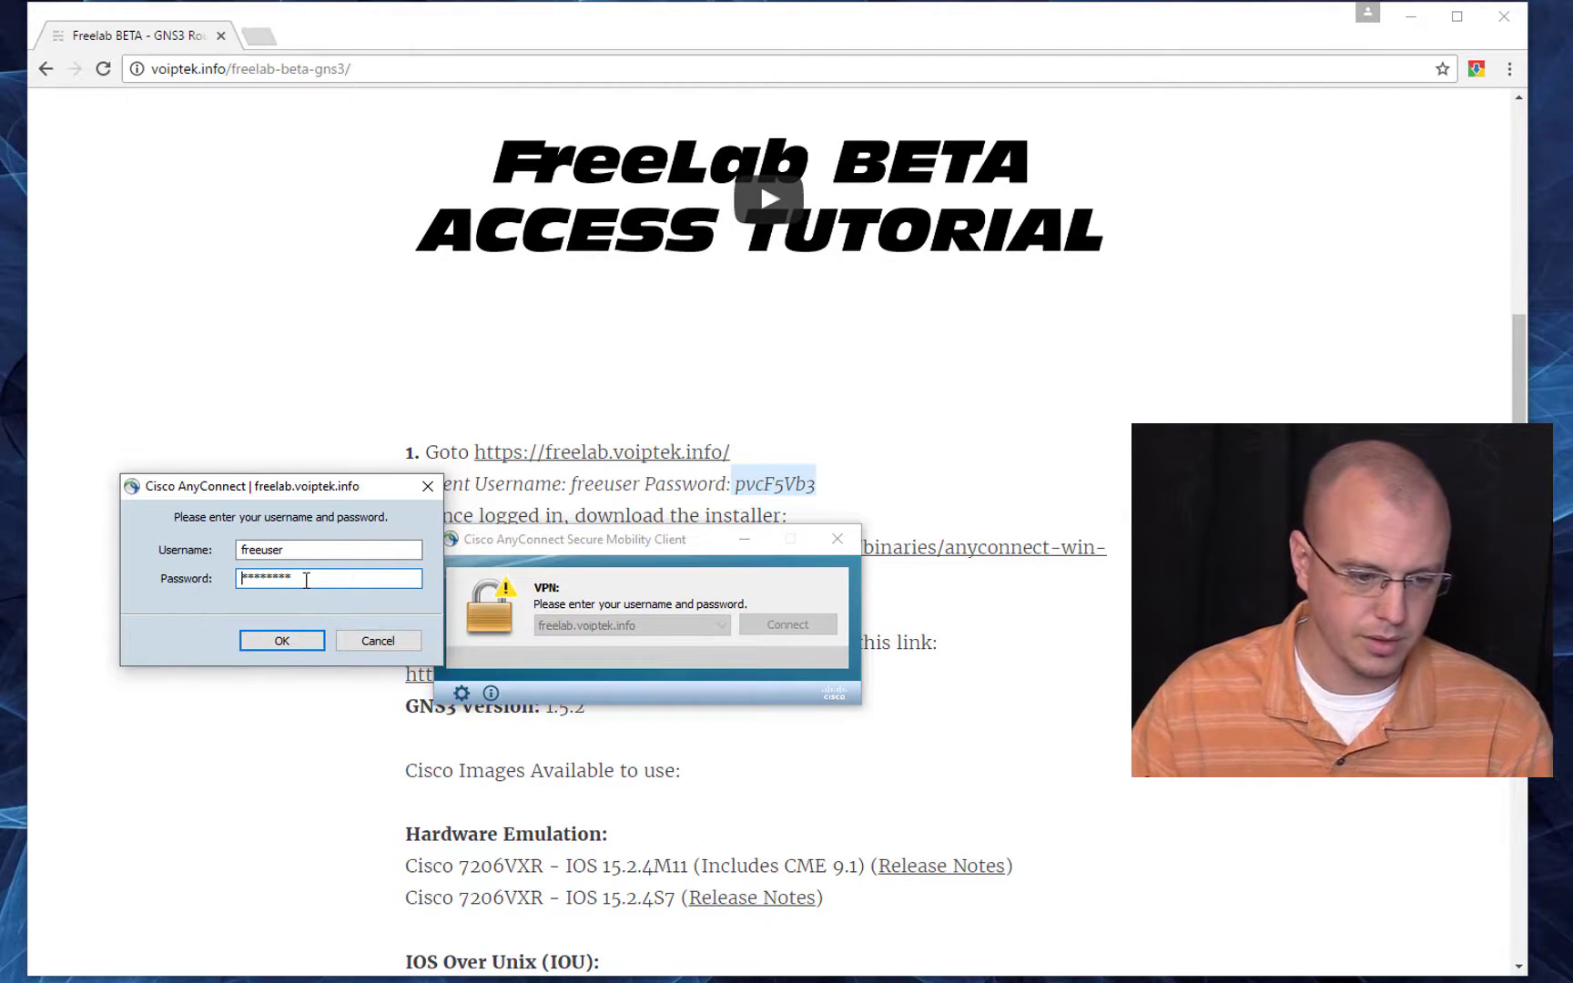
left_click(292, 640)
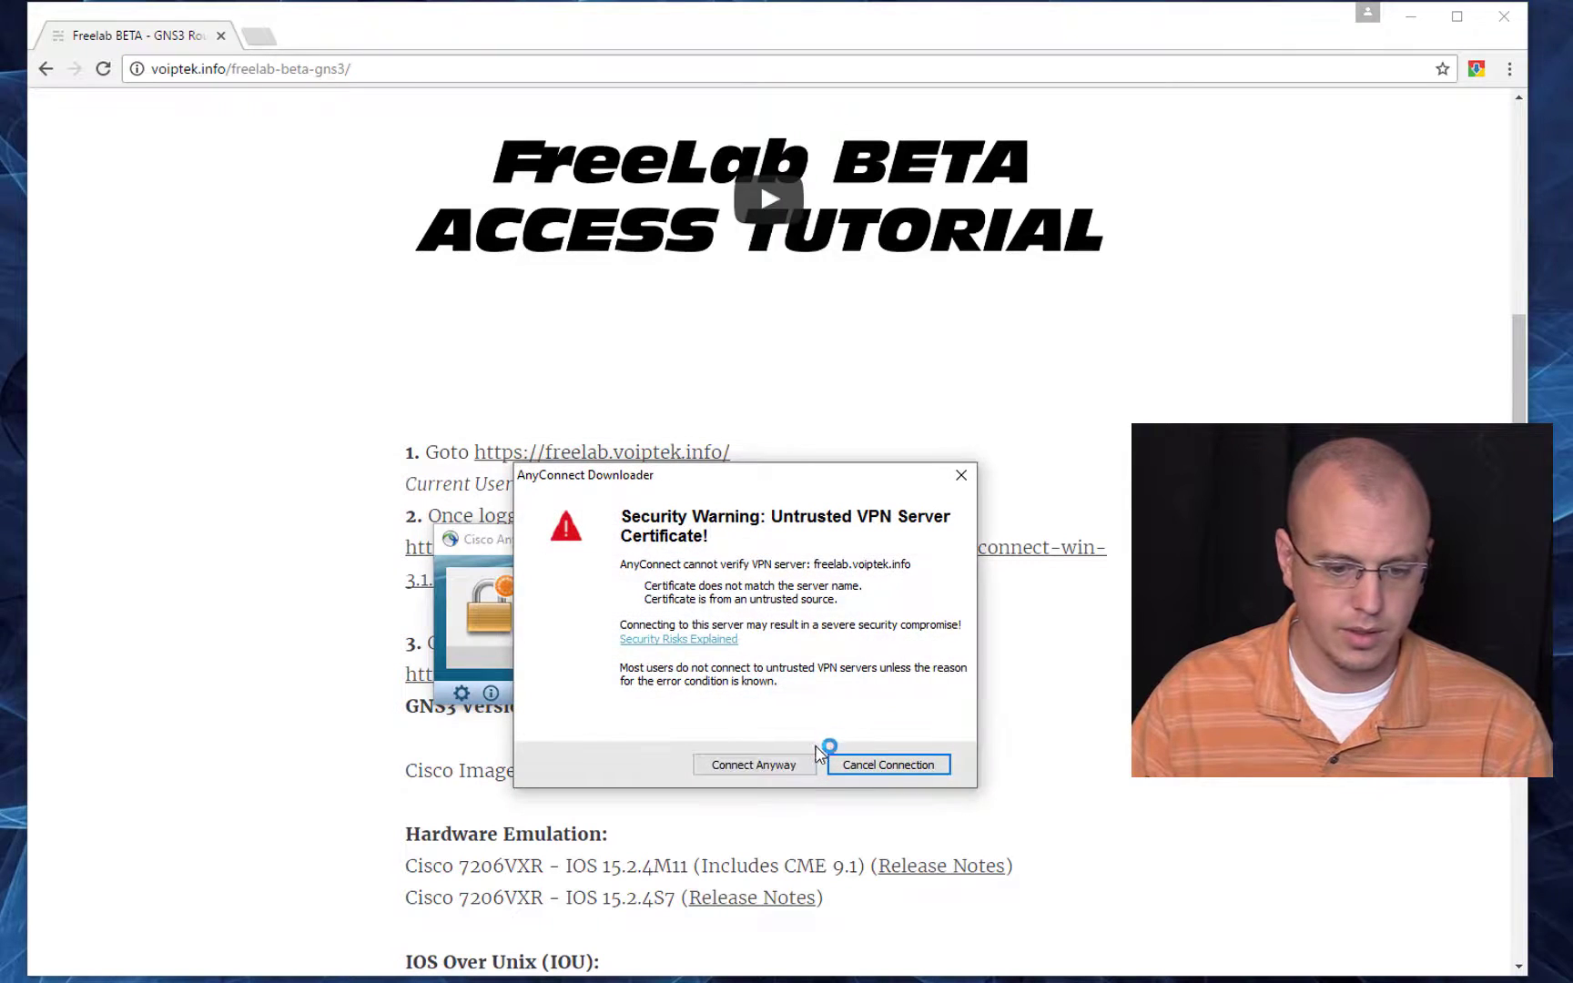
left_click(776, 767)
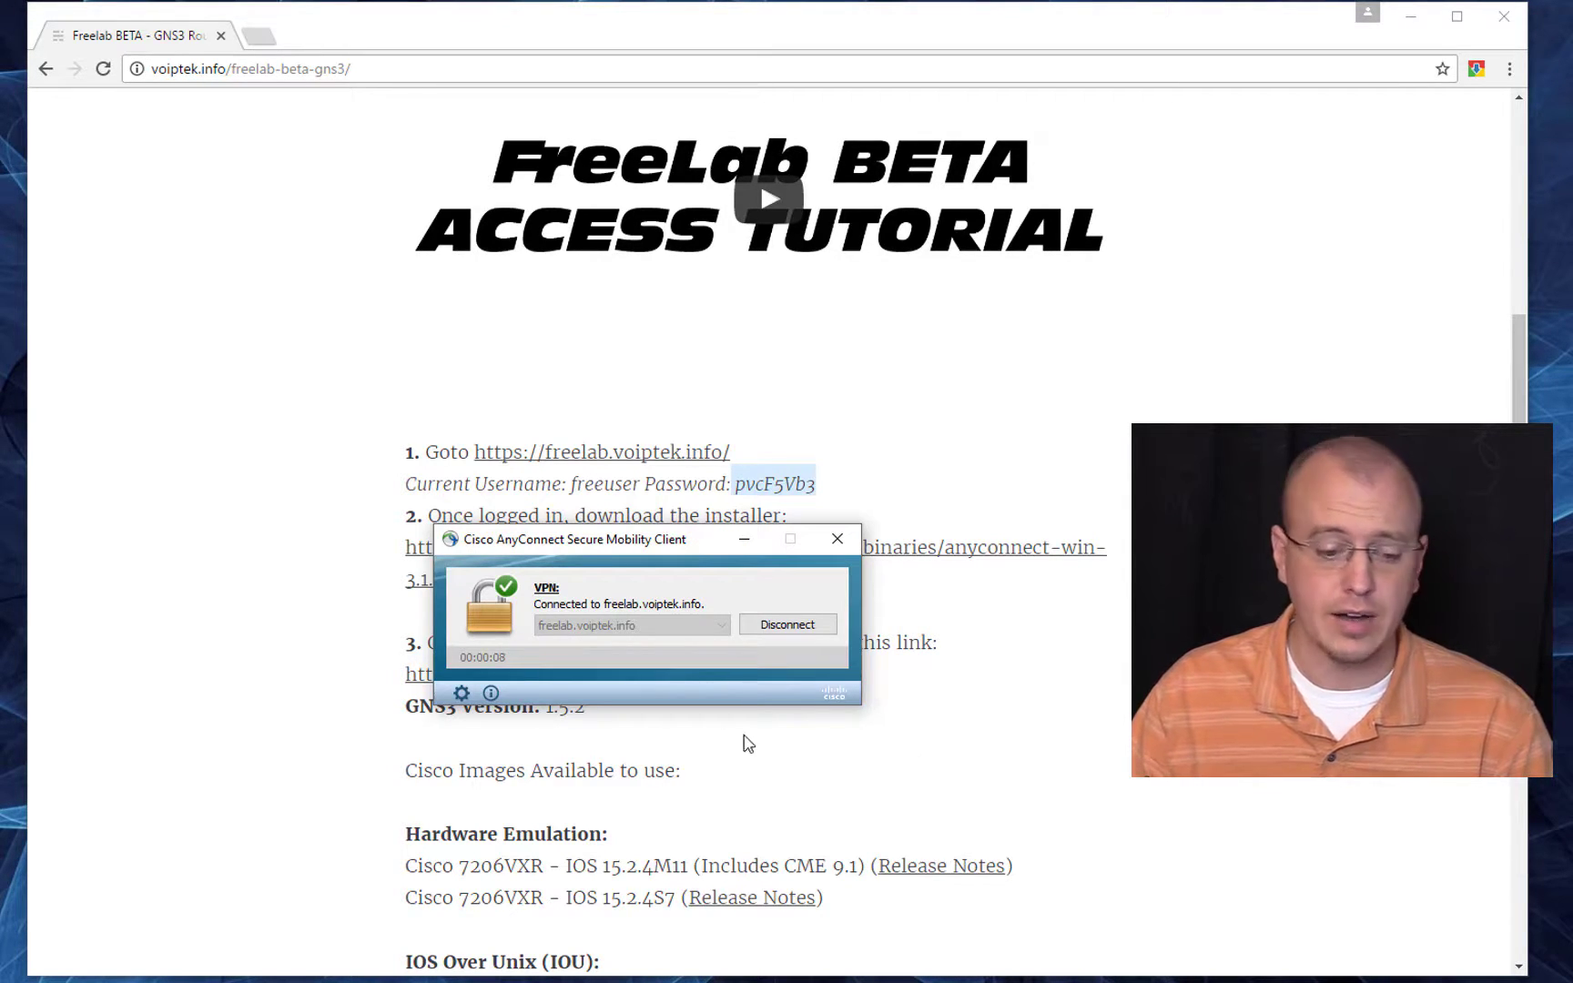
Step: Examine the VPN connection's statistics and route details, then close the AnyConnect window
left_click(462, 693)
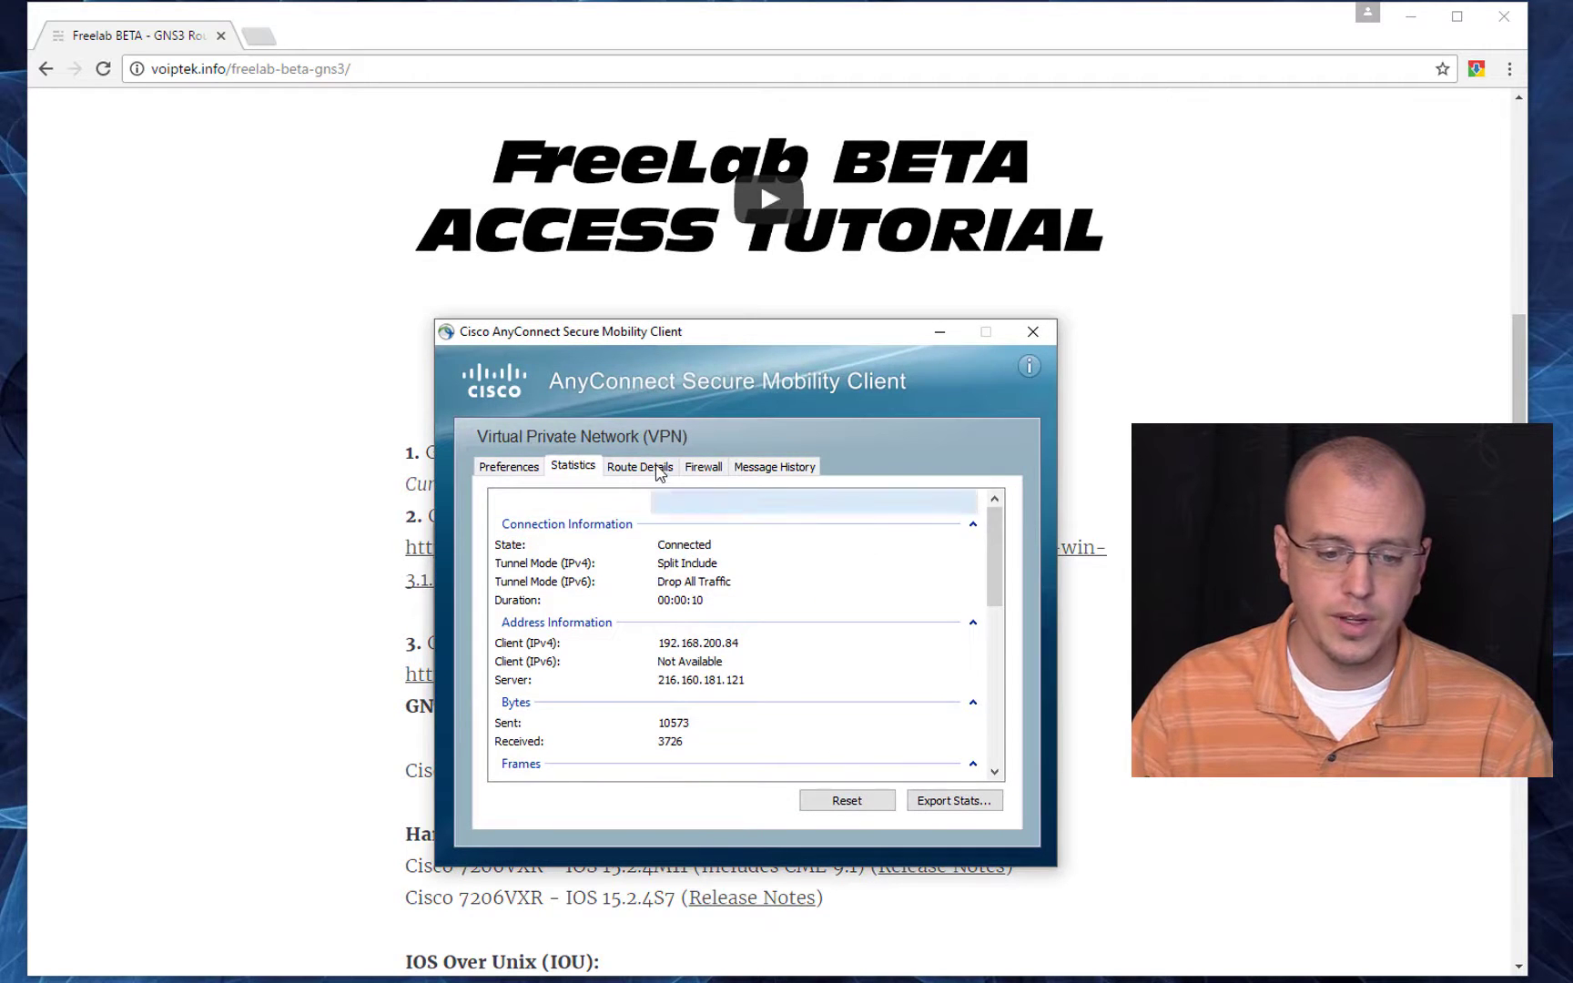
left_click(638, 468)
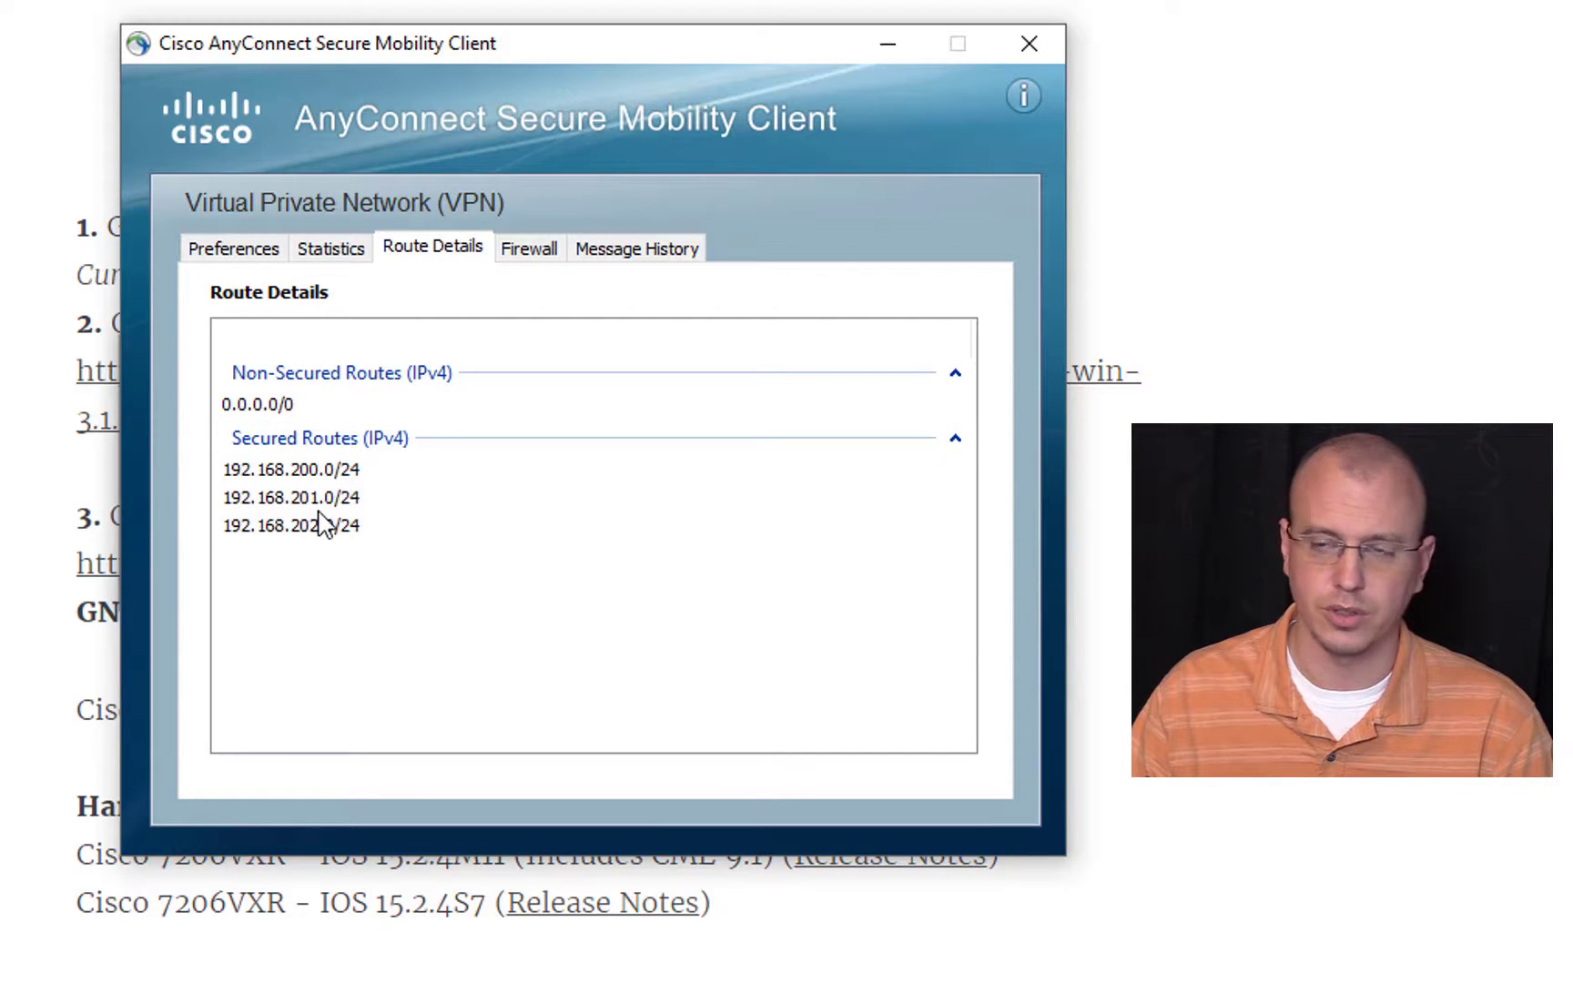
left_click(1033, 47)
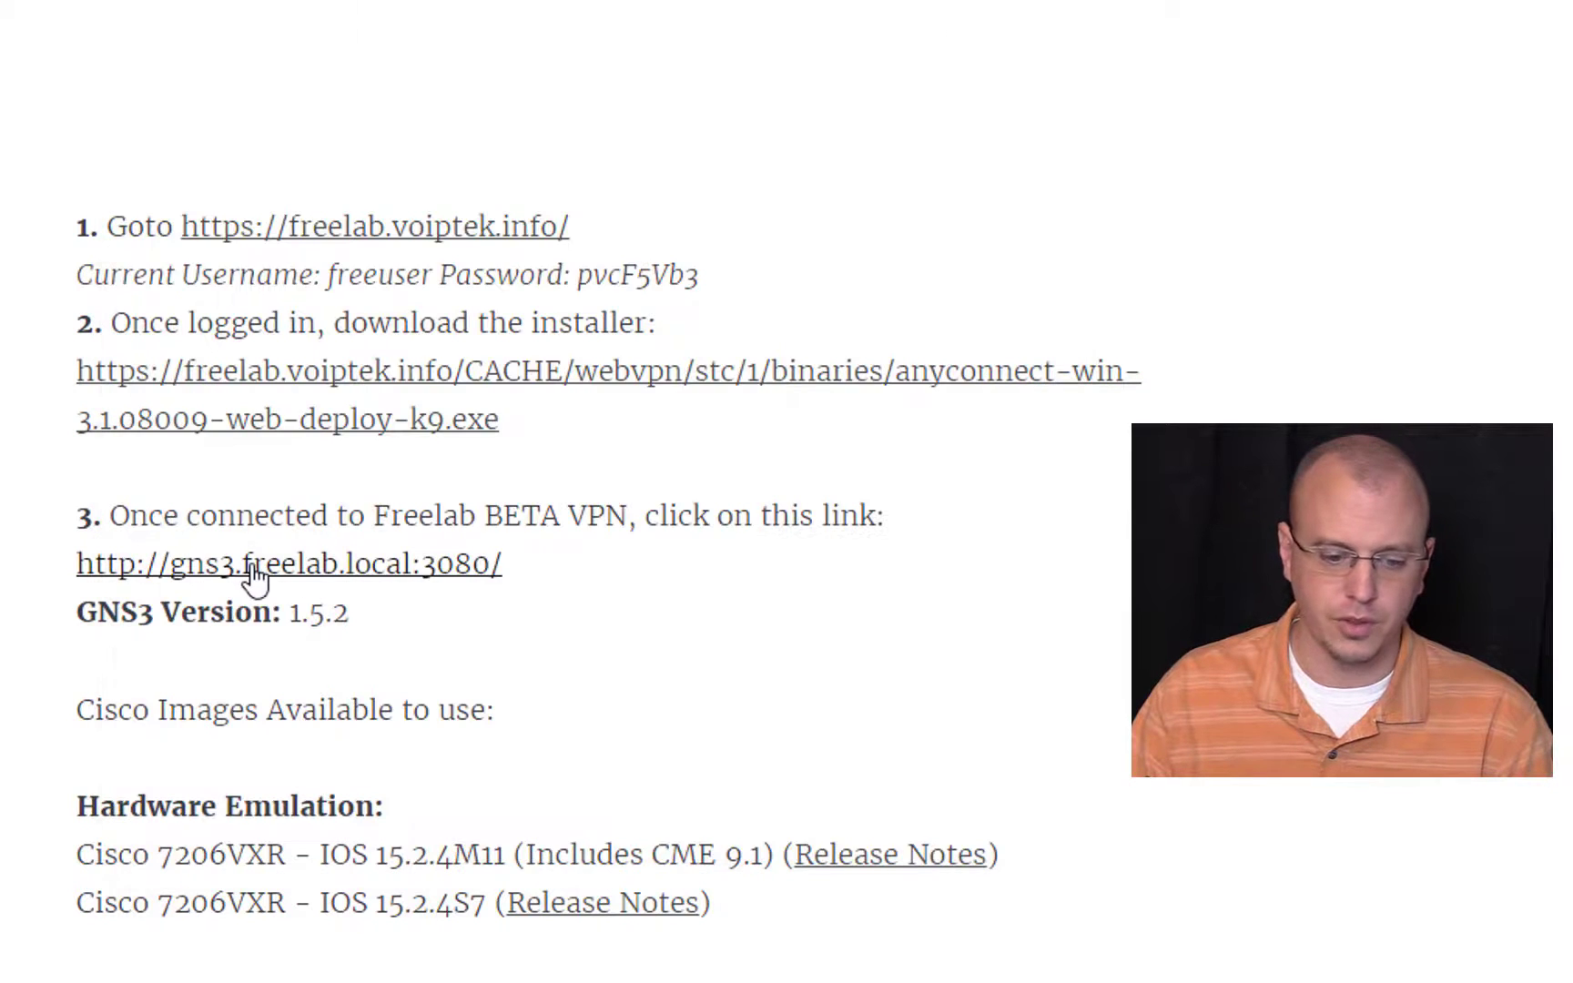
Step: Open the Freelab GNS3 server page at gns3.freelab.local:3080 and load gns3.com in a new browser tab
left_click(388, 637)
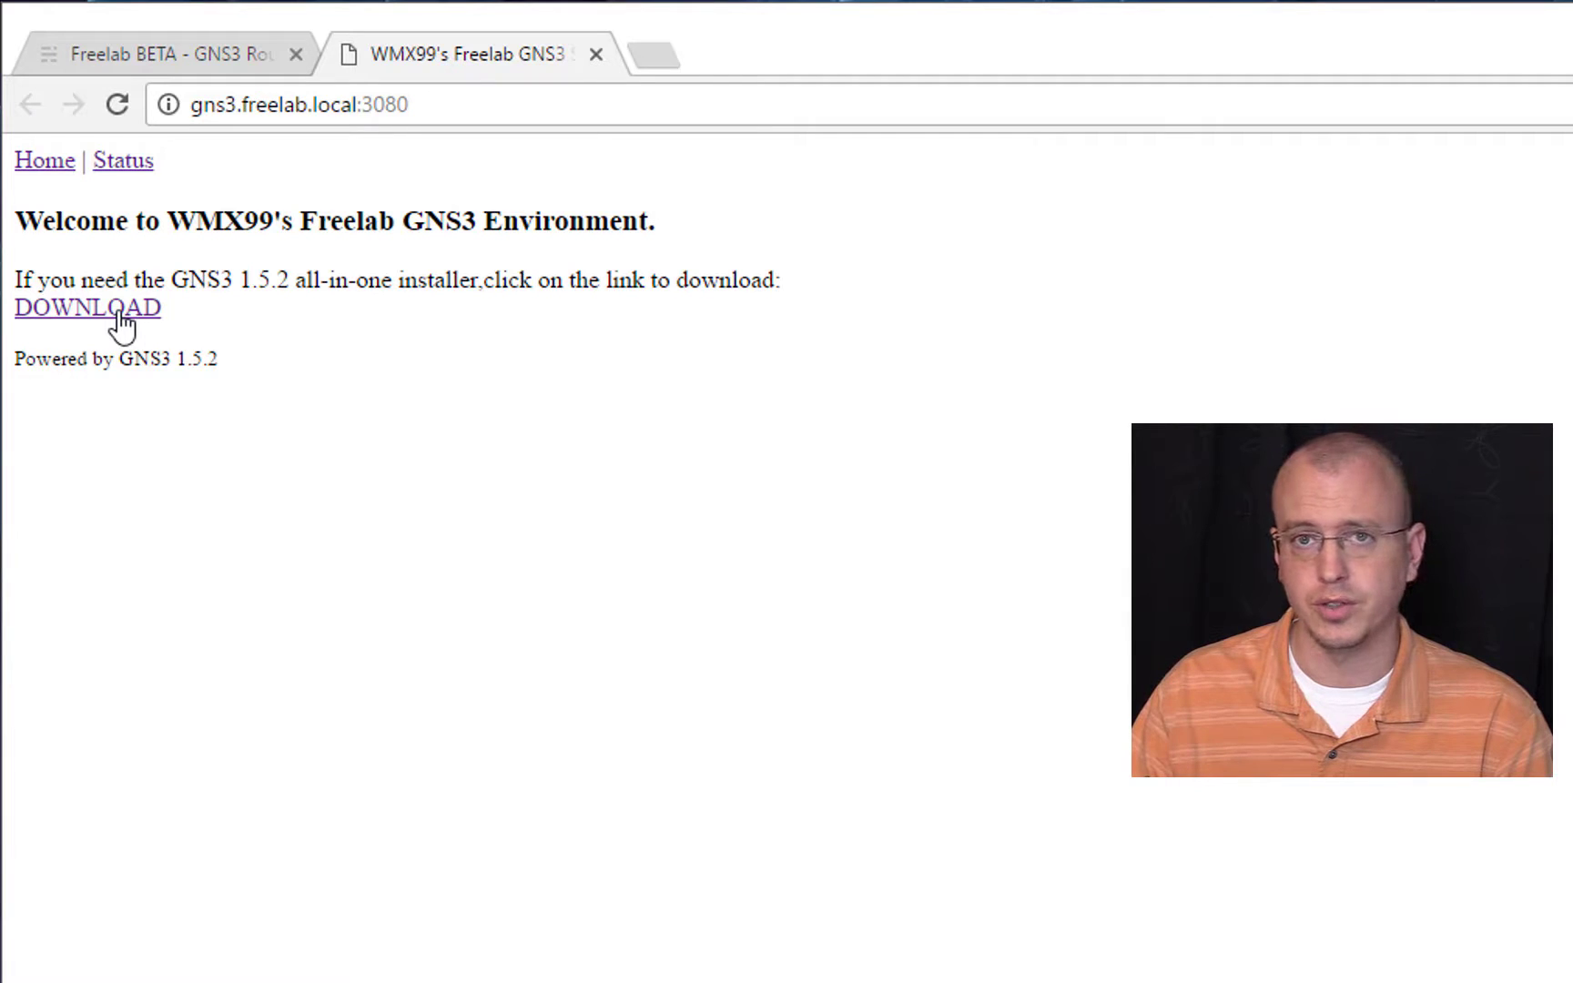
left_click(660, 62)
type("gns3.com")
key("Return")
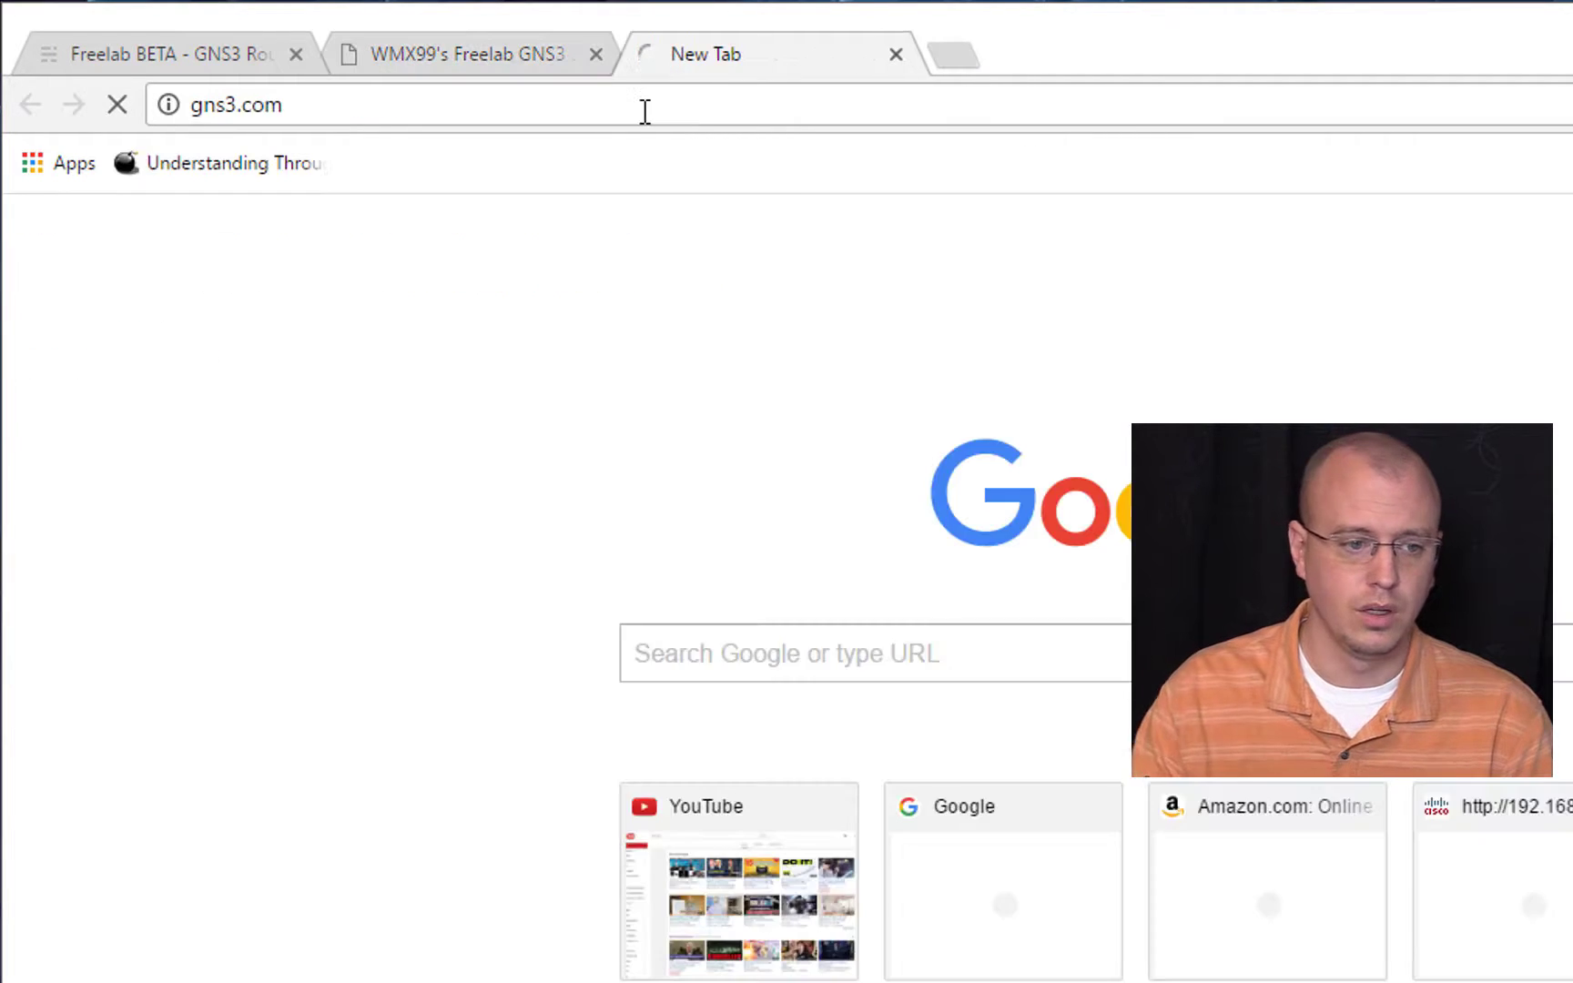
key("F11")
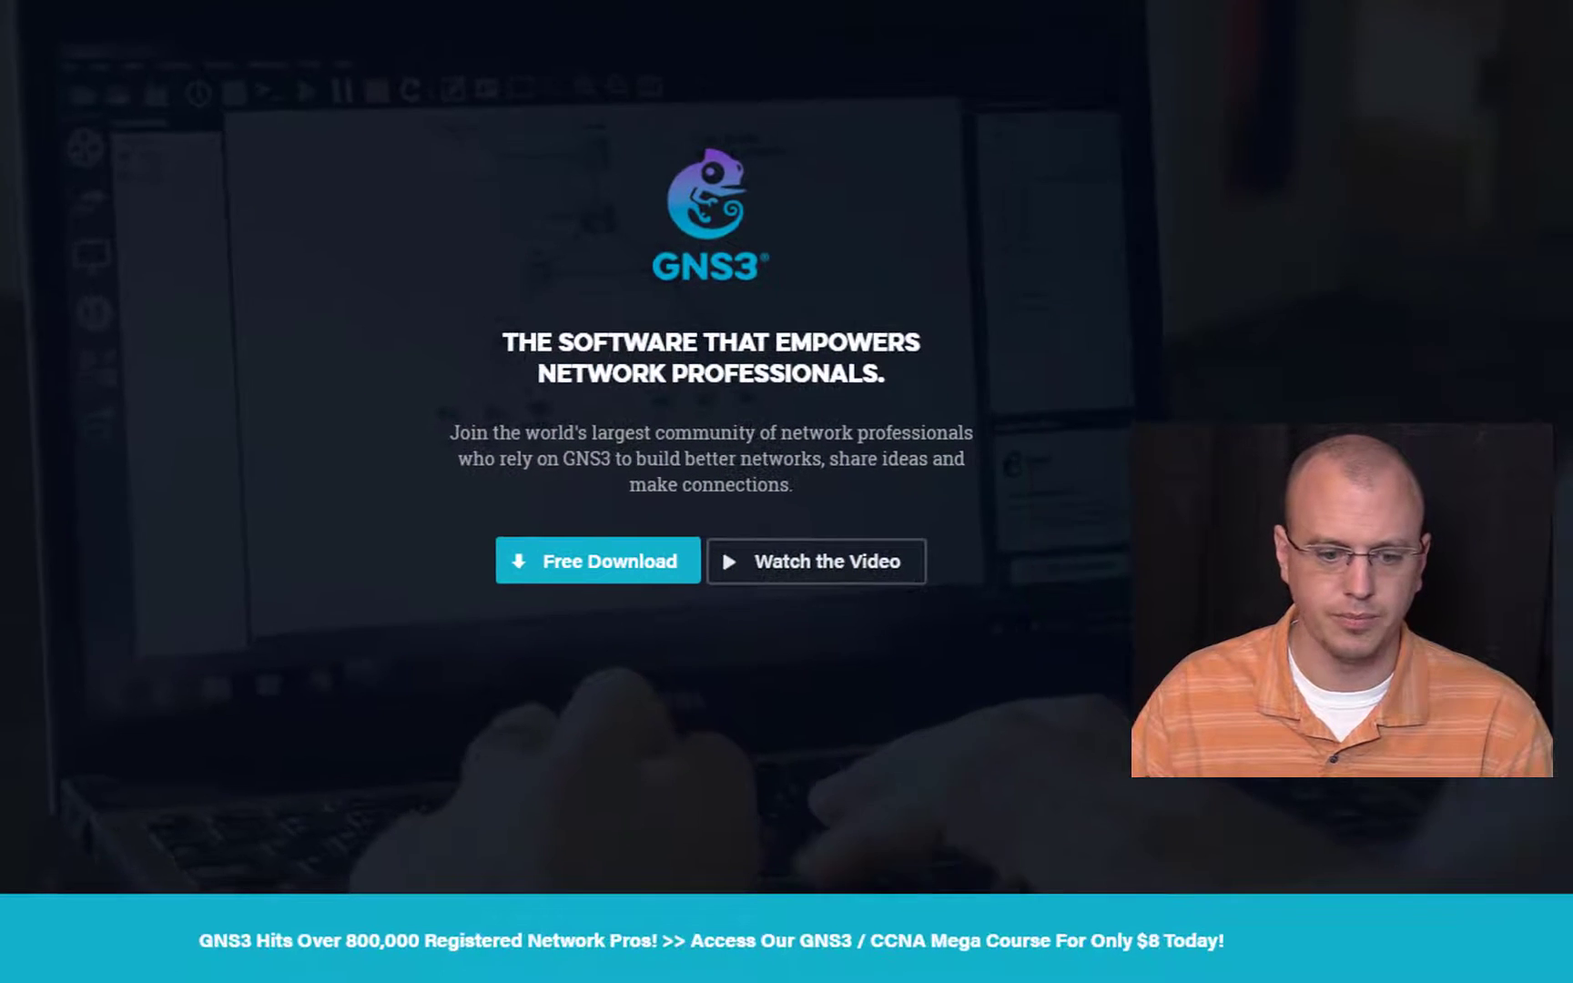
Step: Log in to the GNS3 Community with the existing account and bring up the GNS3 installer choices for each operating system
left_click(590, 579)
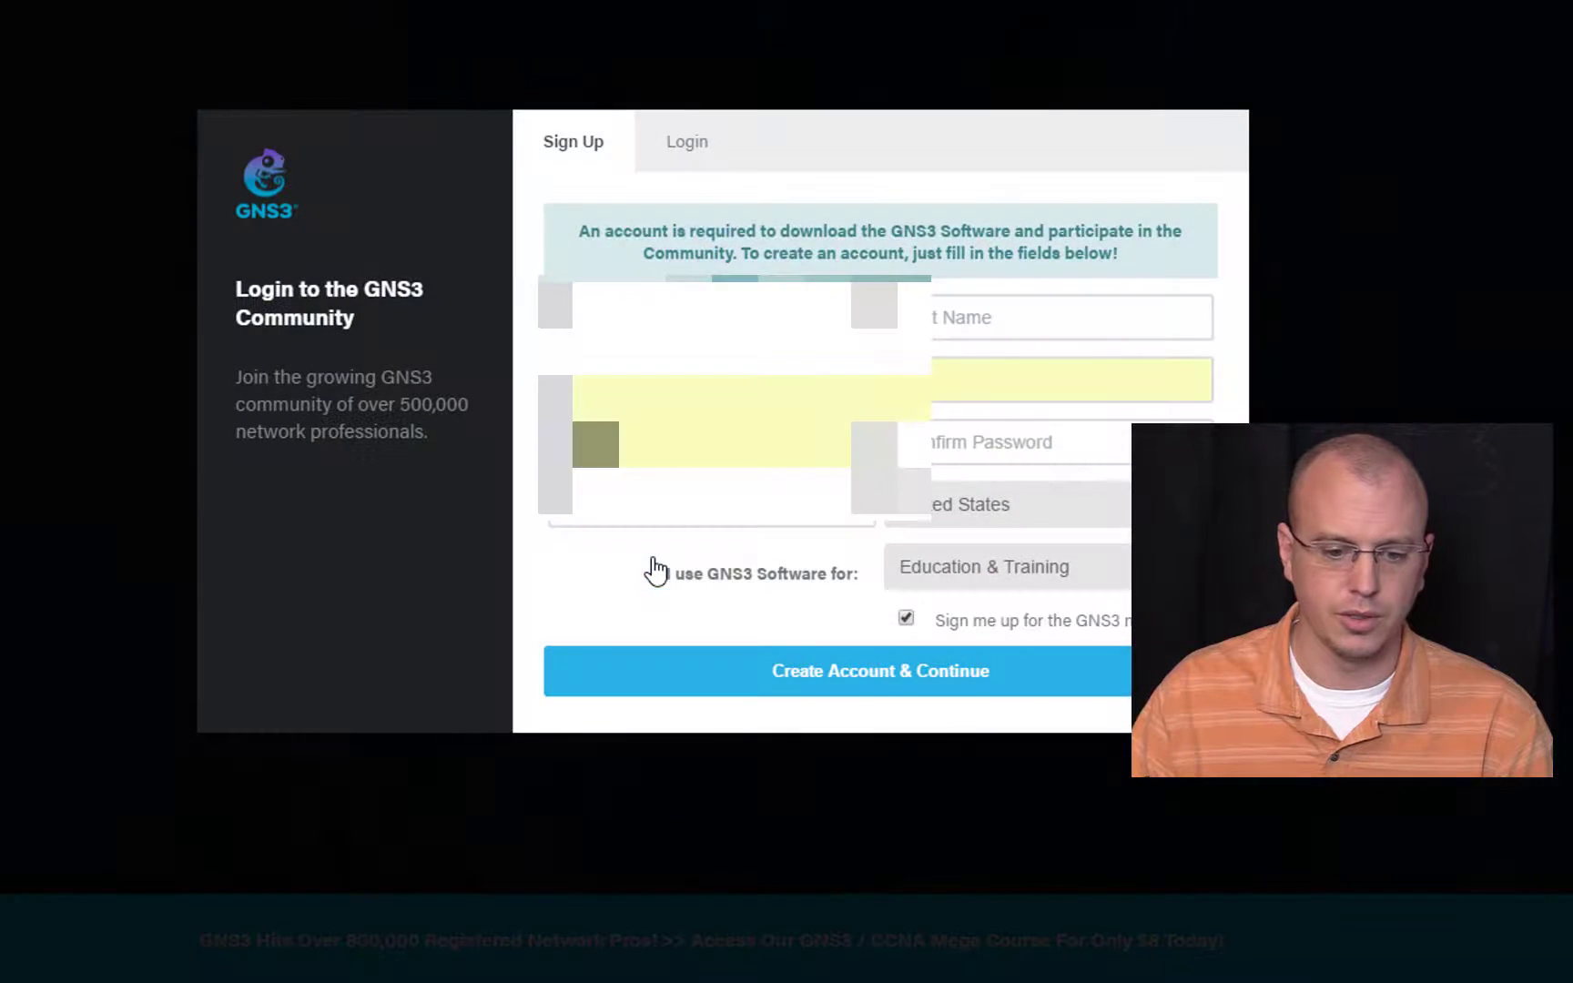
left_click(687, 142)
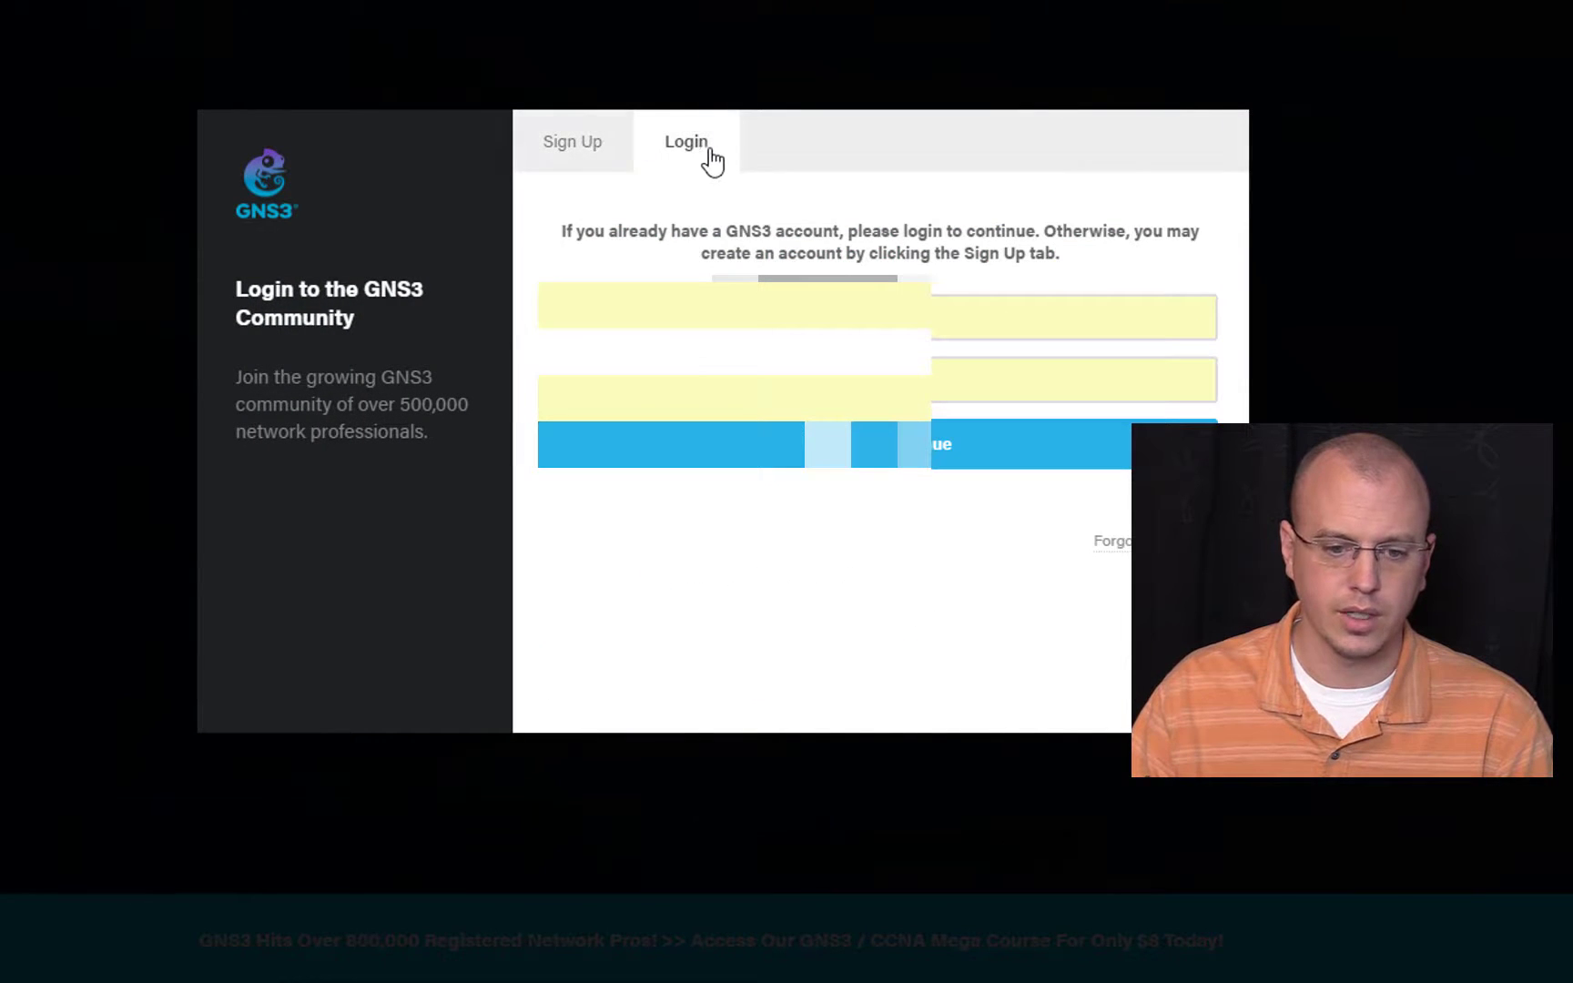
left_click(820, 444)
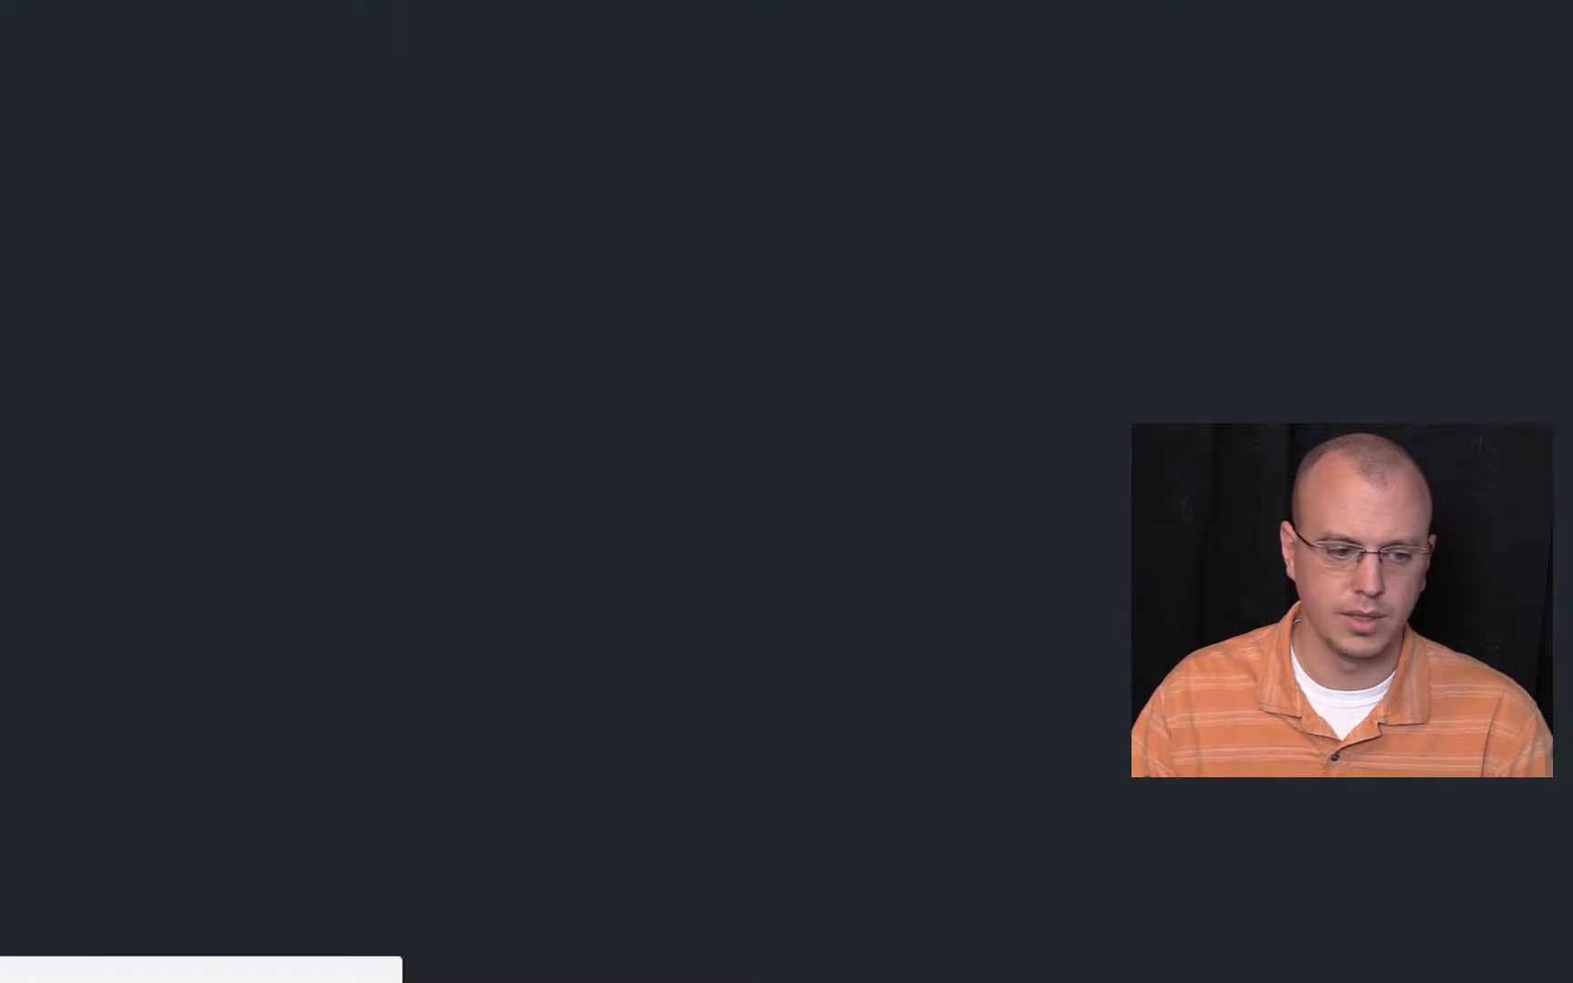
left_click(74, 433)
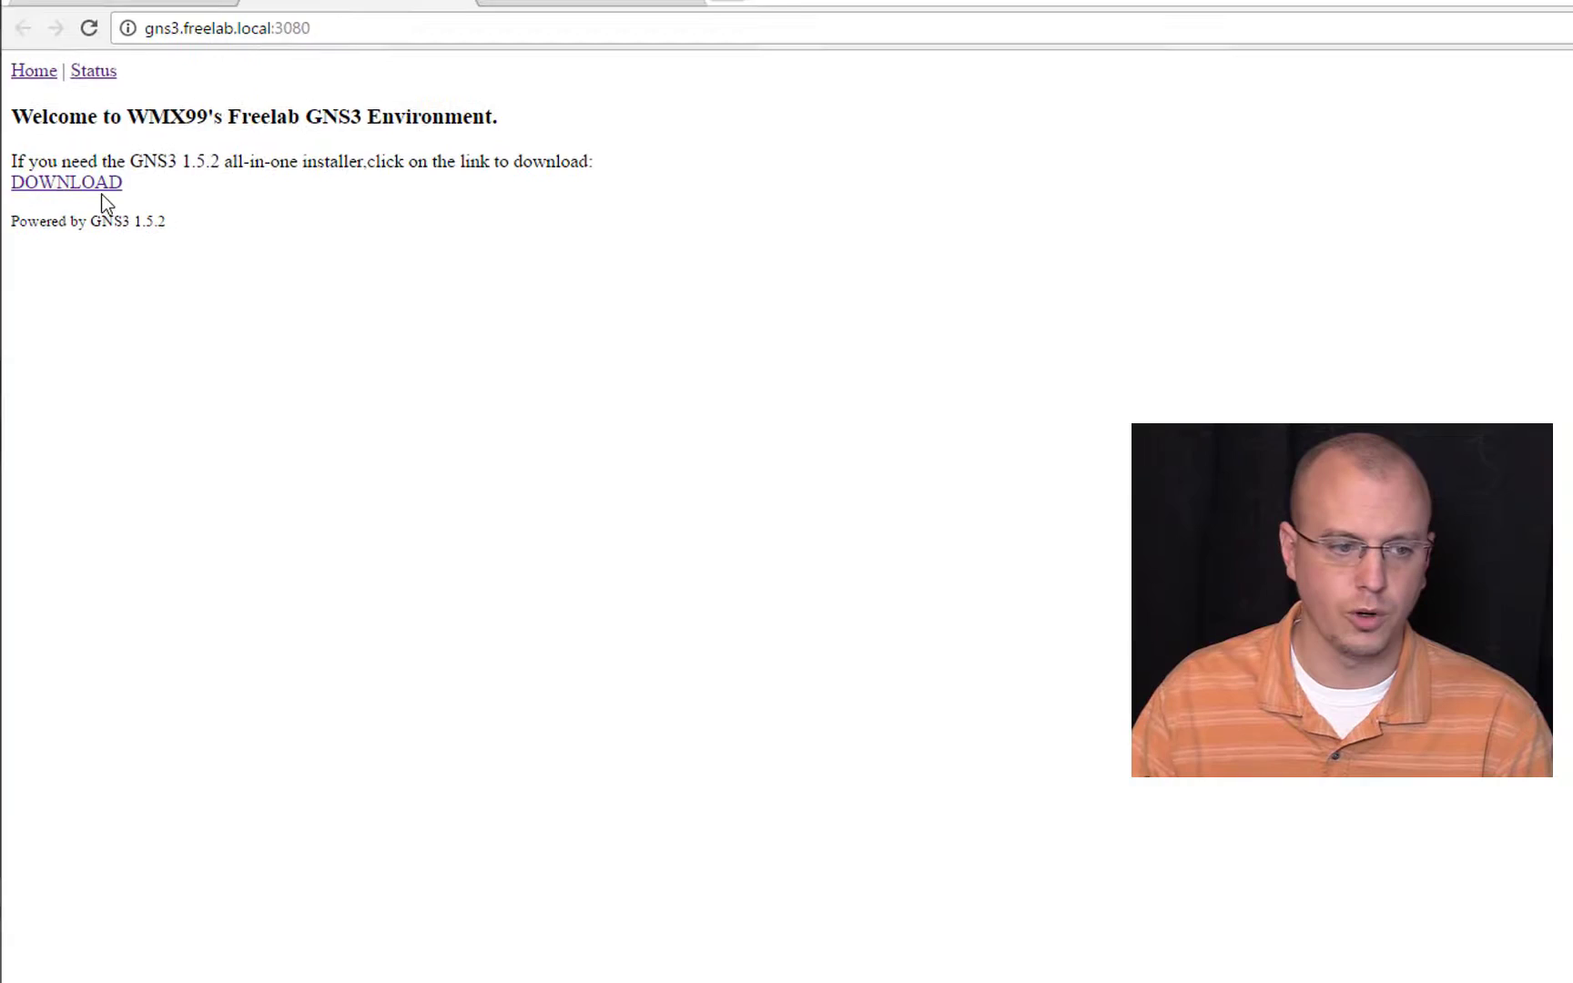
Step: Download GNS3-1.5.2-all-in-one.exe from Dropbox without creating an account, and start the GNS3 1.5.2 setup
left_click(100, 189)
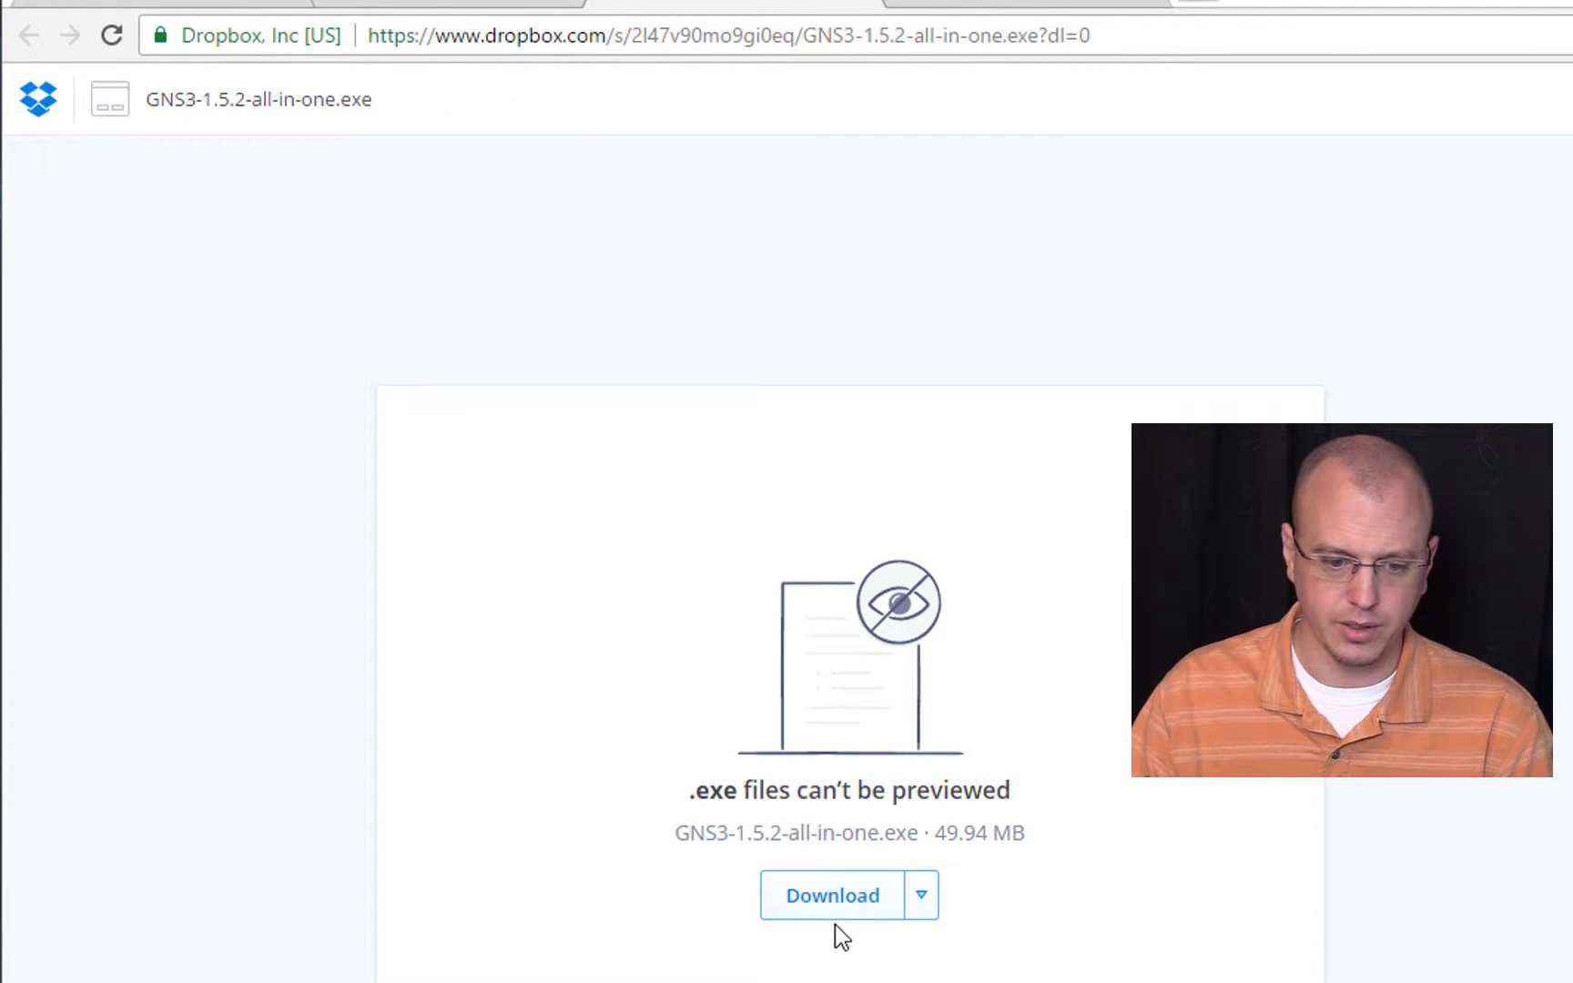
left_click(828, 901)
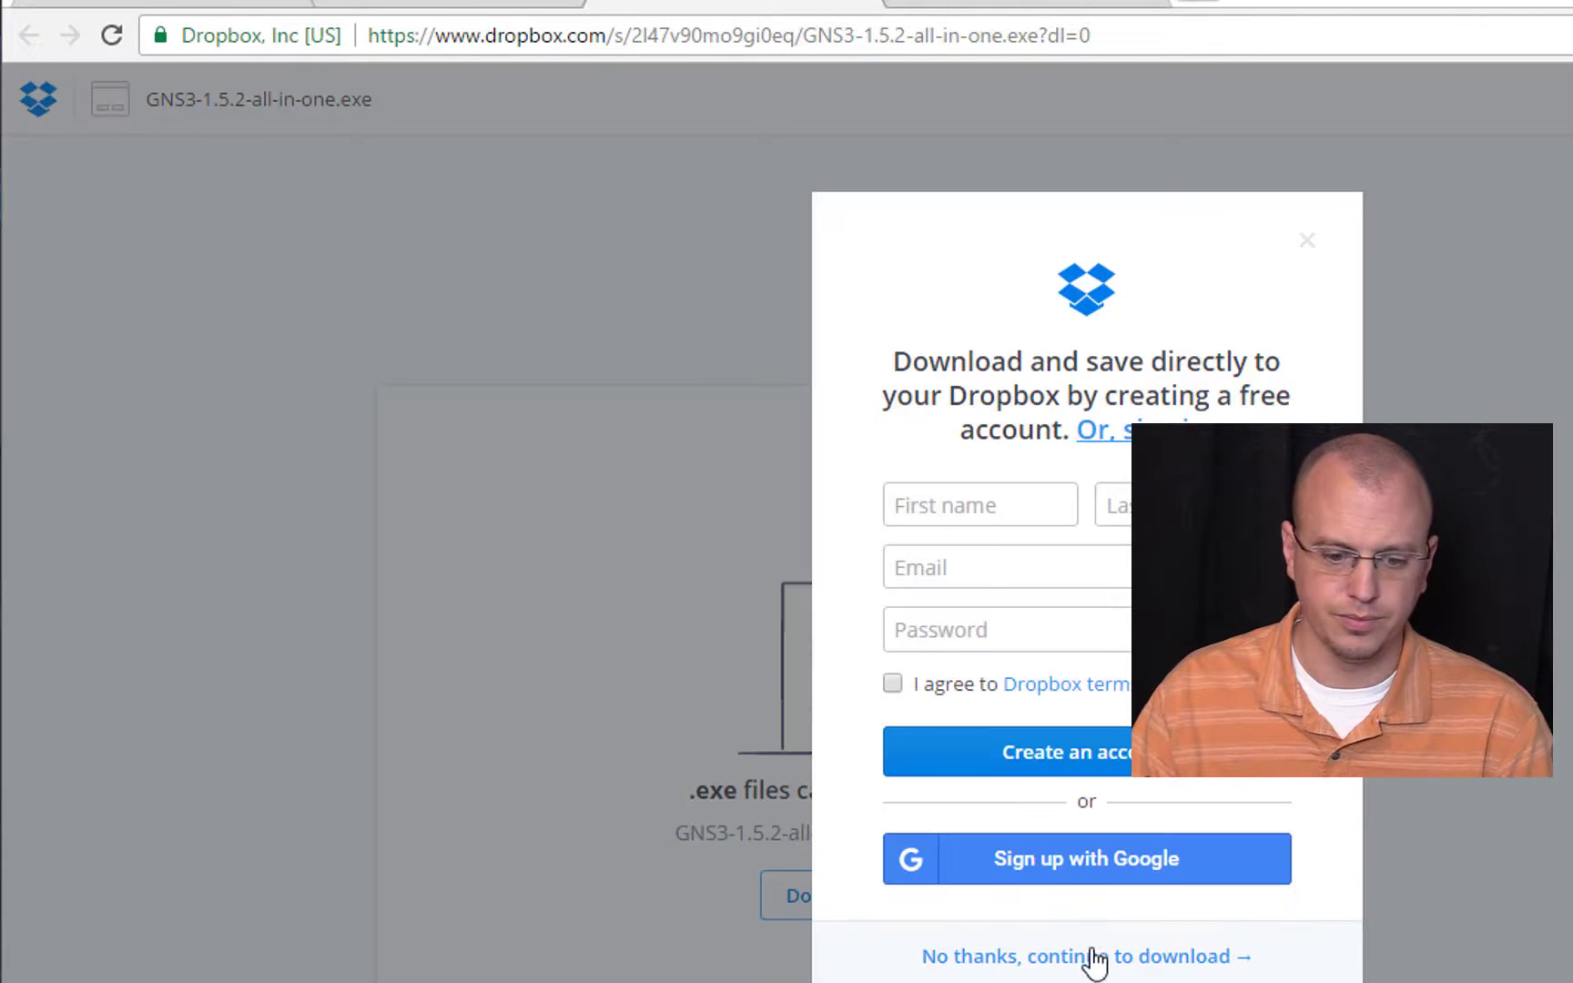
left_click(1054, 968)
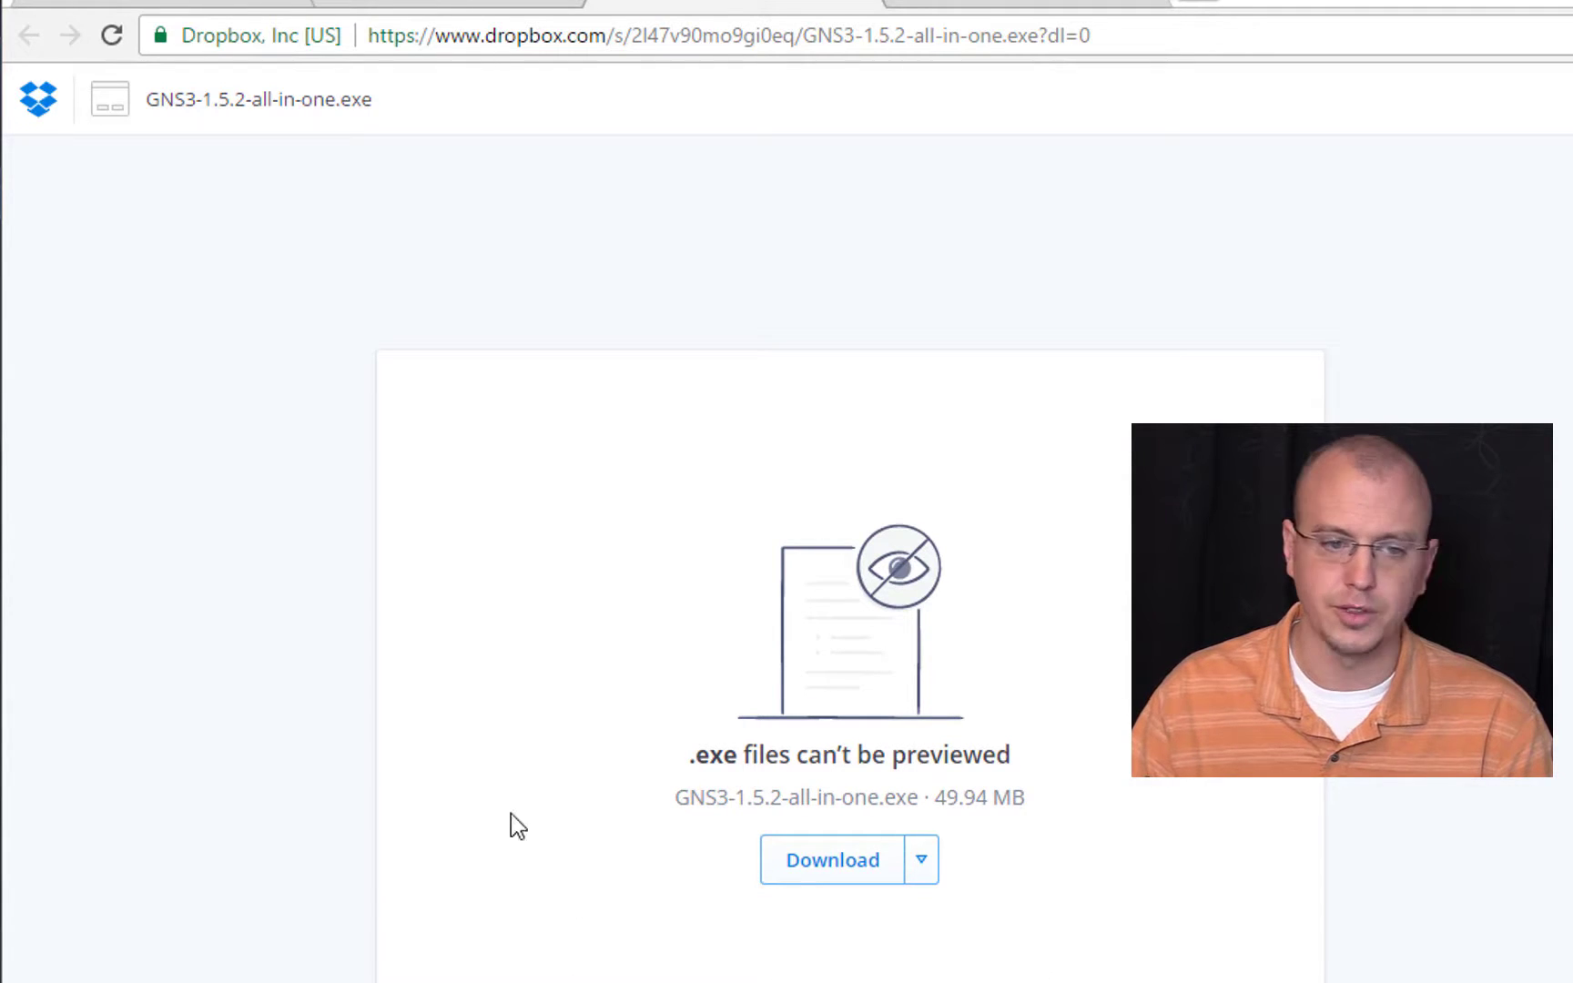
left_click(1102, 8)
left_click(118, 90)
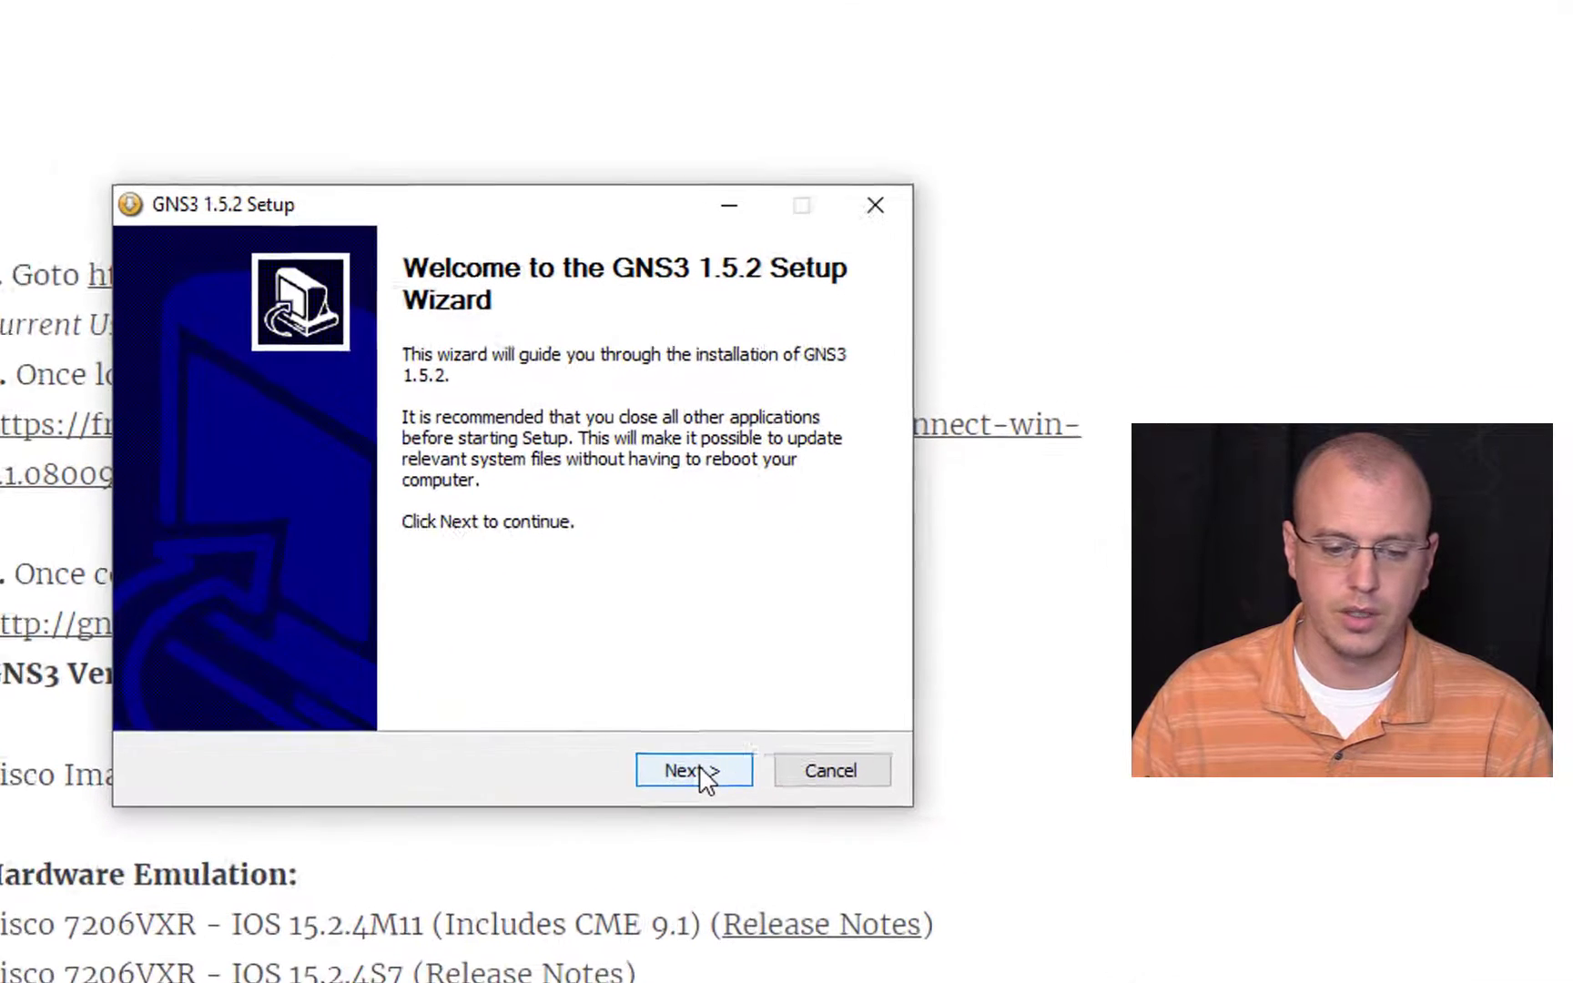
Step: Continue through the opening pages of the GNS3 1.5.2 setup, keeping GNS3 as the Start Menu folder
left_click(677, 766)
left_click(678, 766)
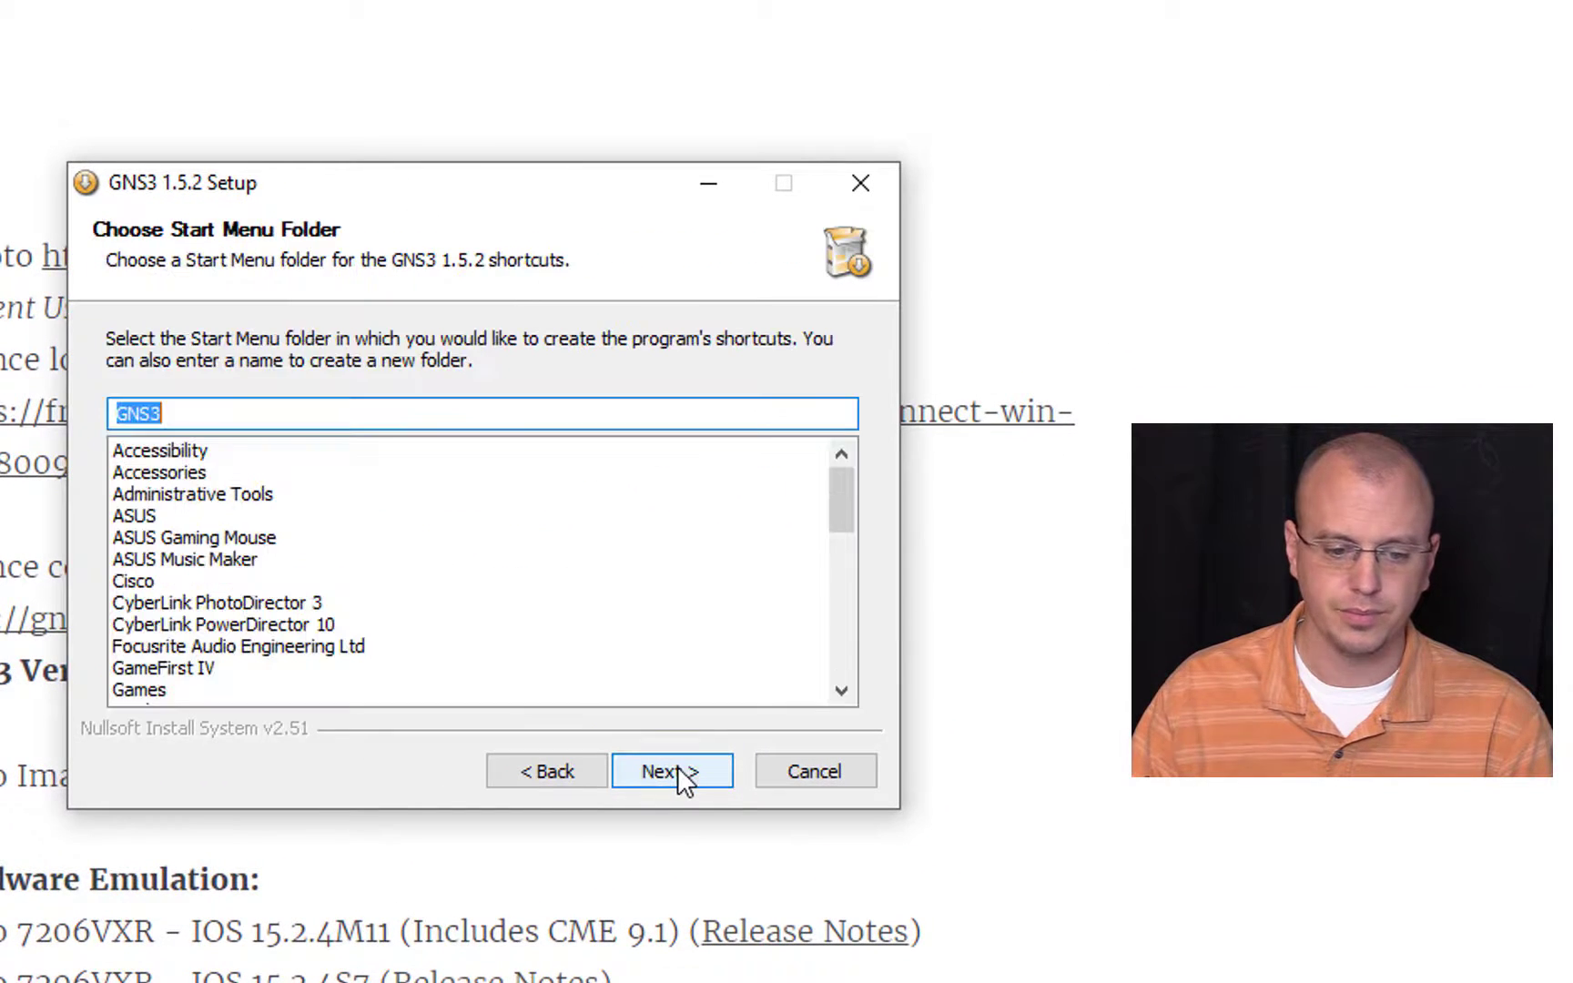
left_click(681, 774)
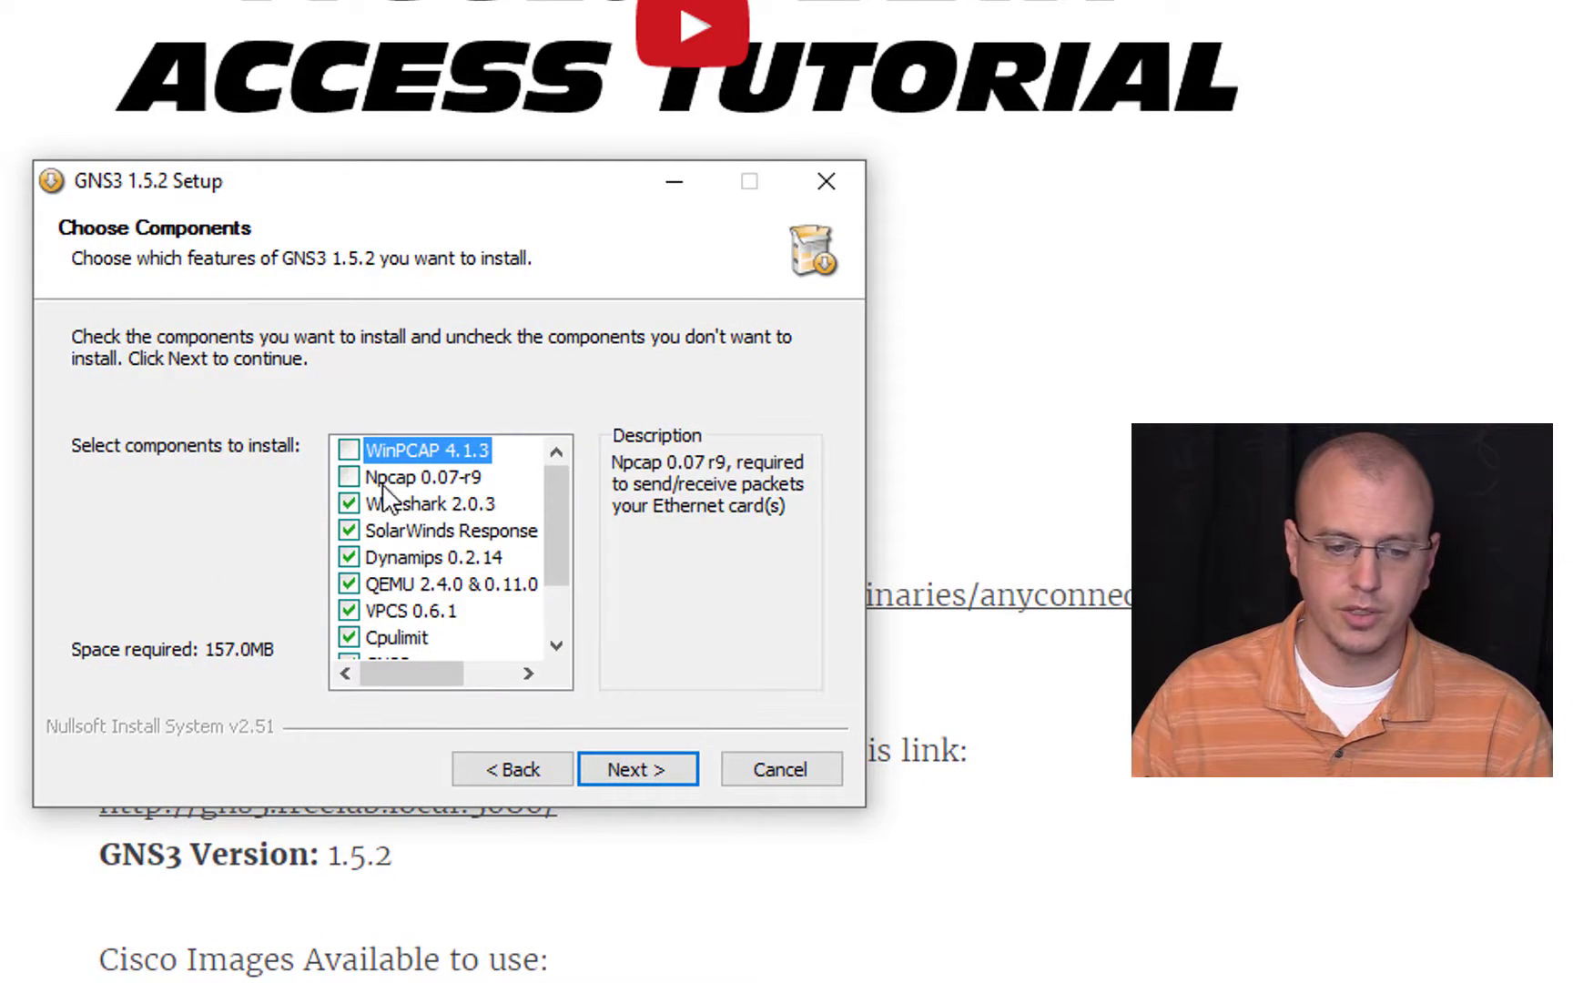
Step: Deselect the extra components so that only GNS3 and SuperPutty v1.4.0.7 are selected for installation
left_click(353, 506)
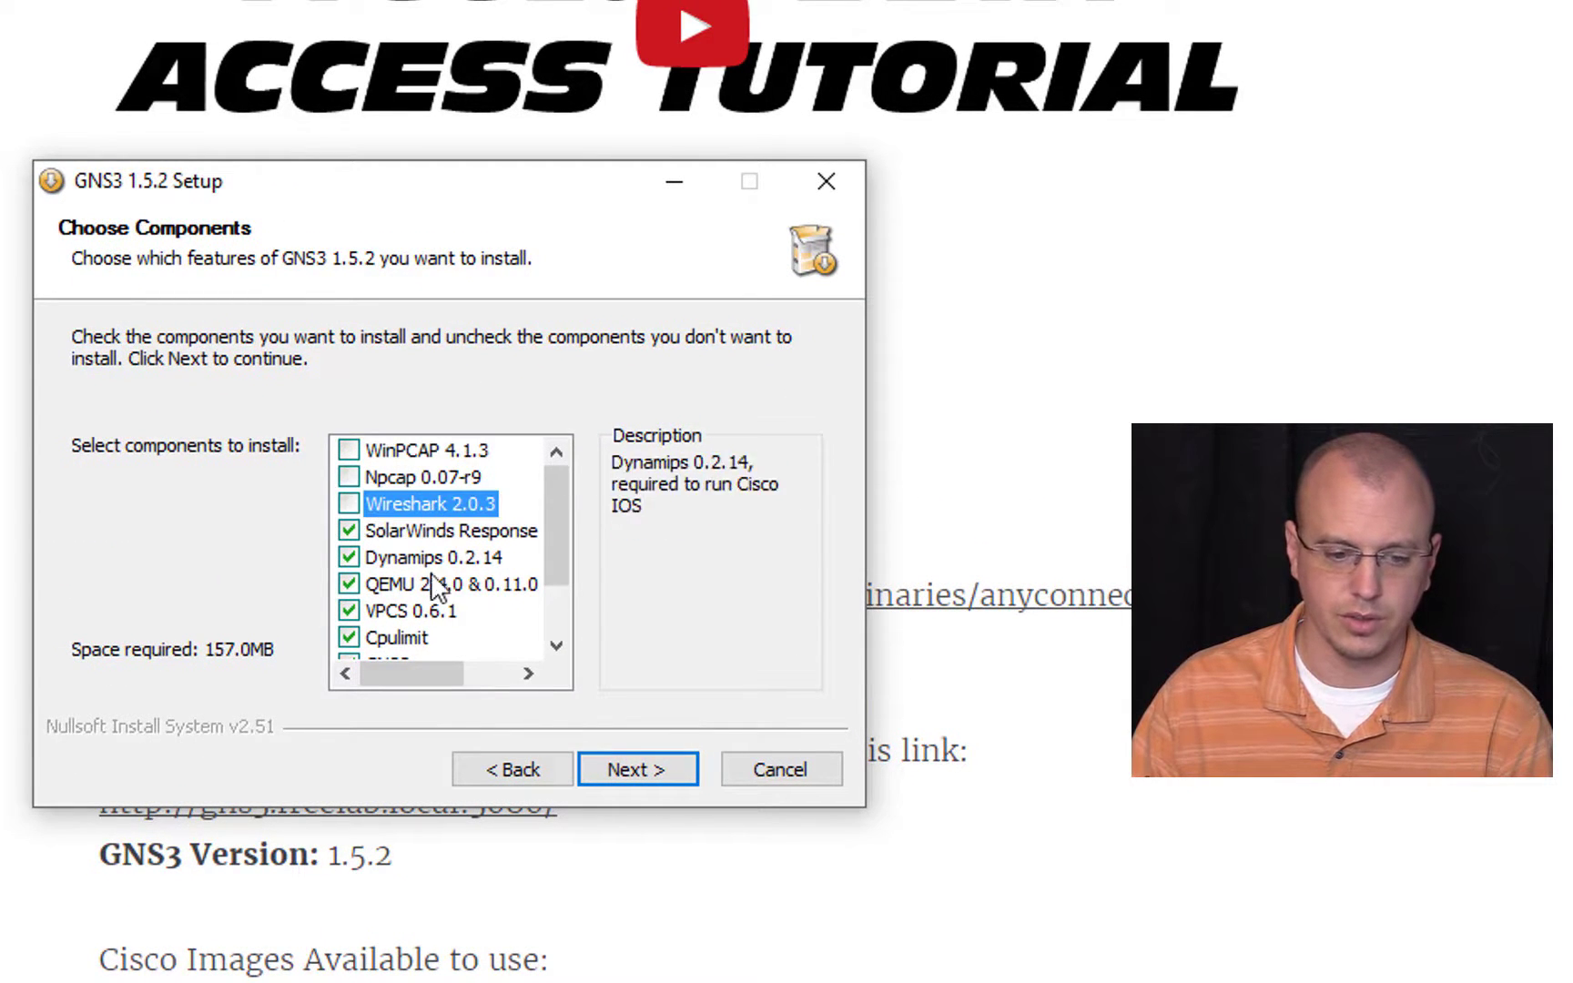
left_click(348, 530)
left_click(349, 557)
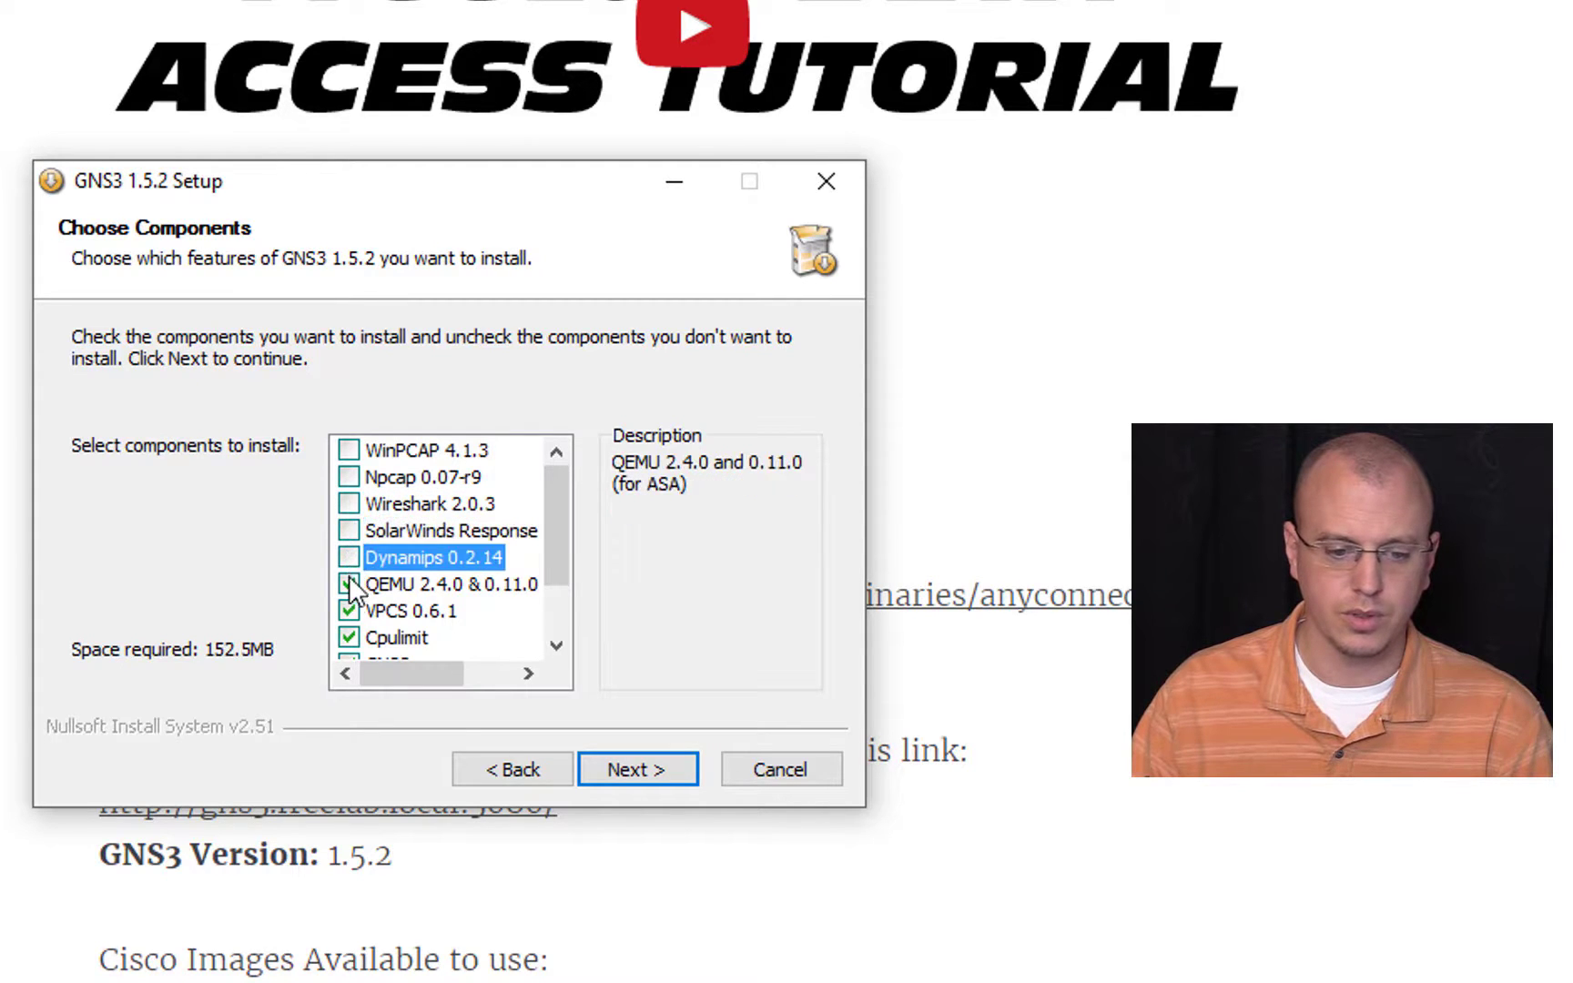
left_click(349, 584)
left_click(348, 611)
left_click(348, 637)
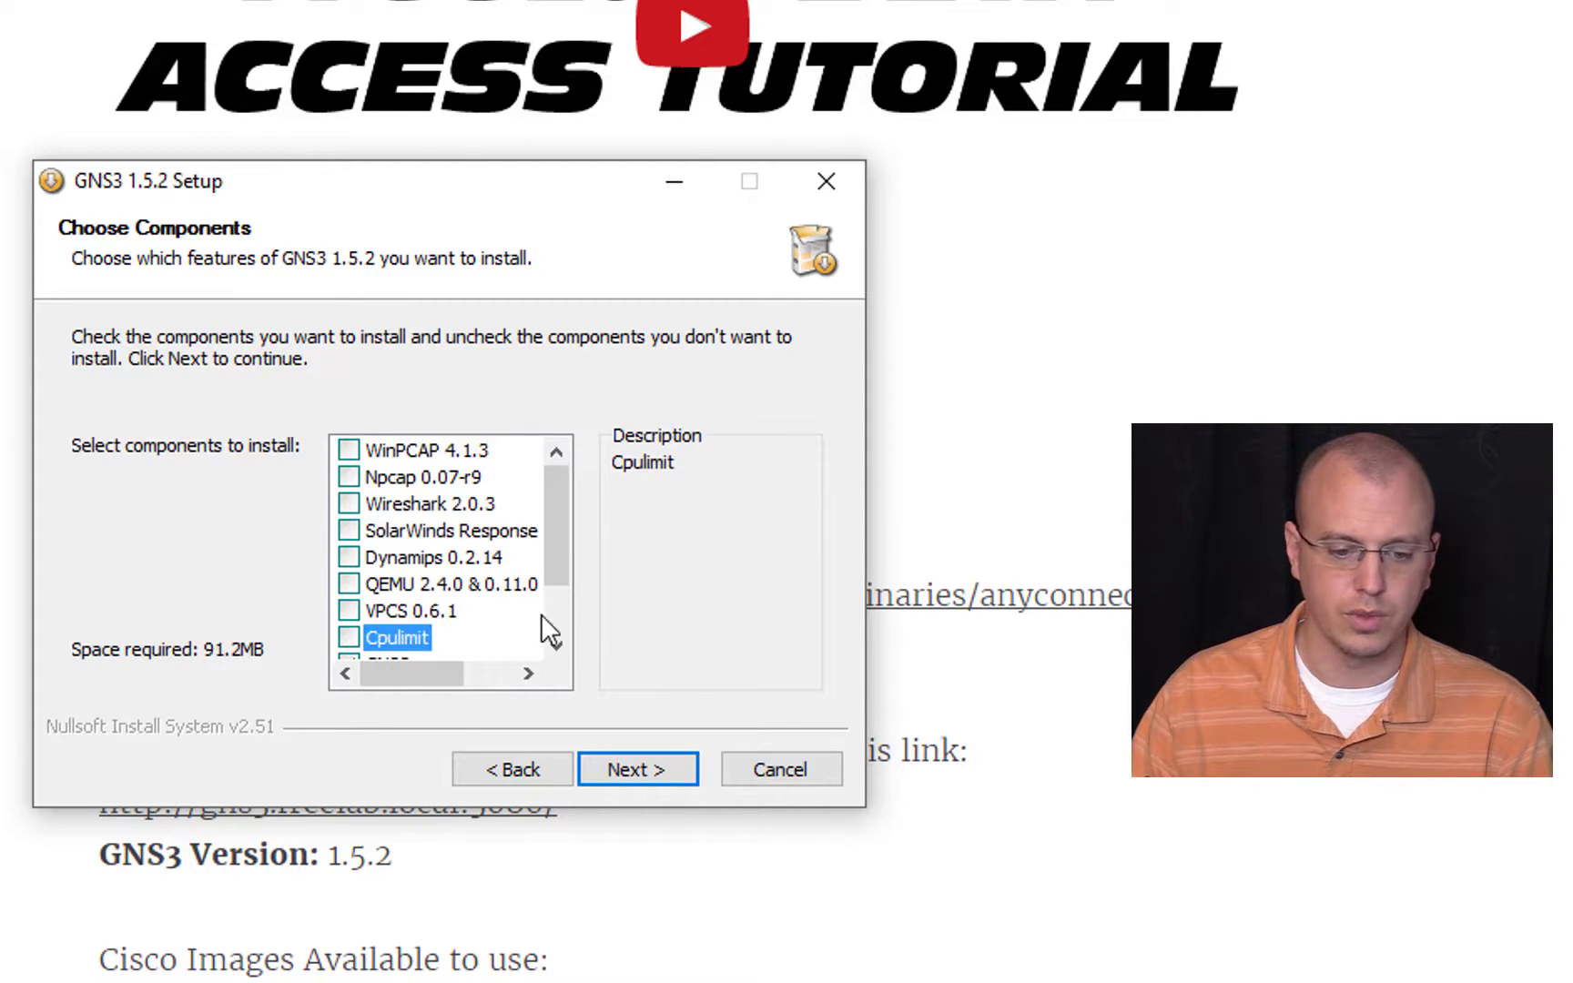
scroll(541, 615, "down", 1)
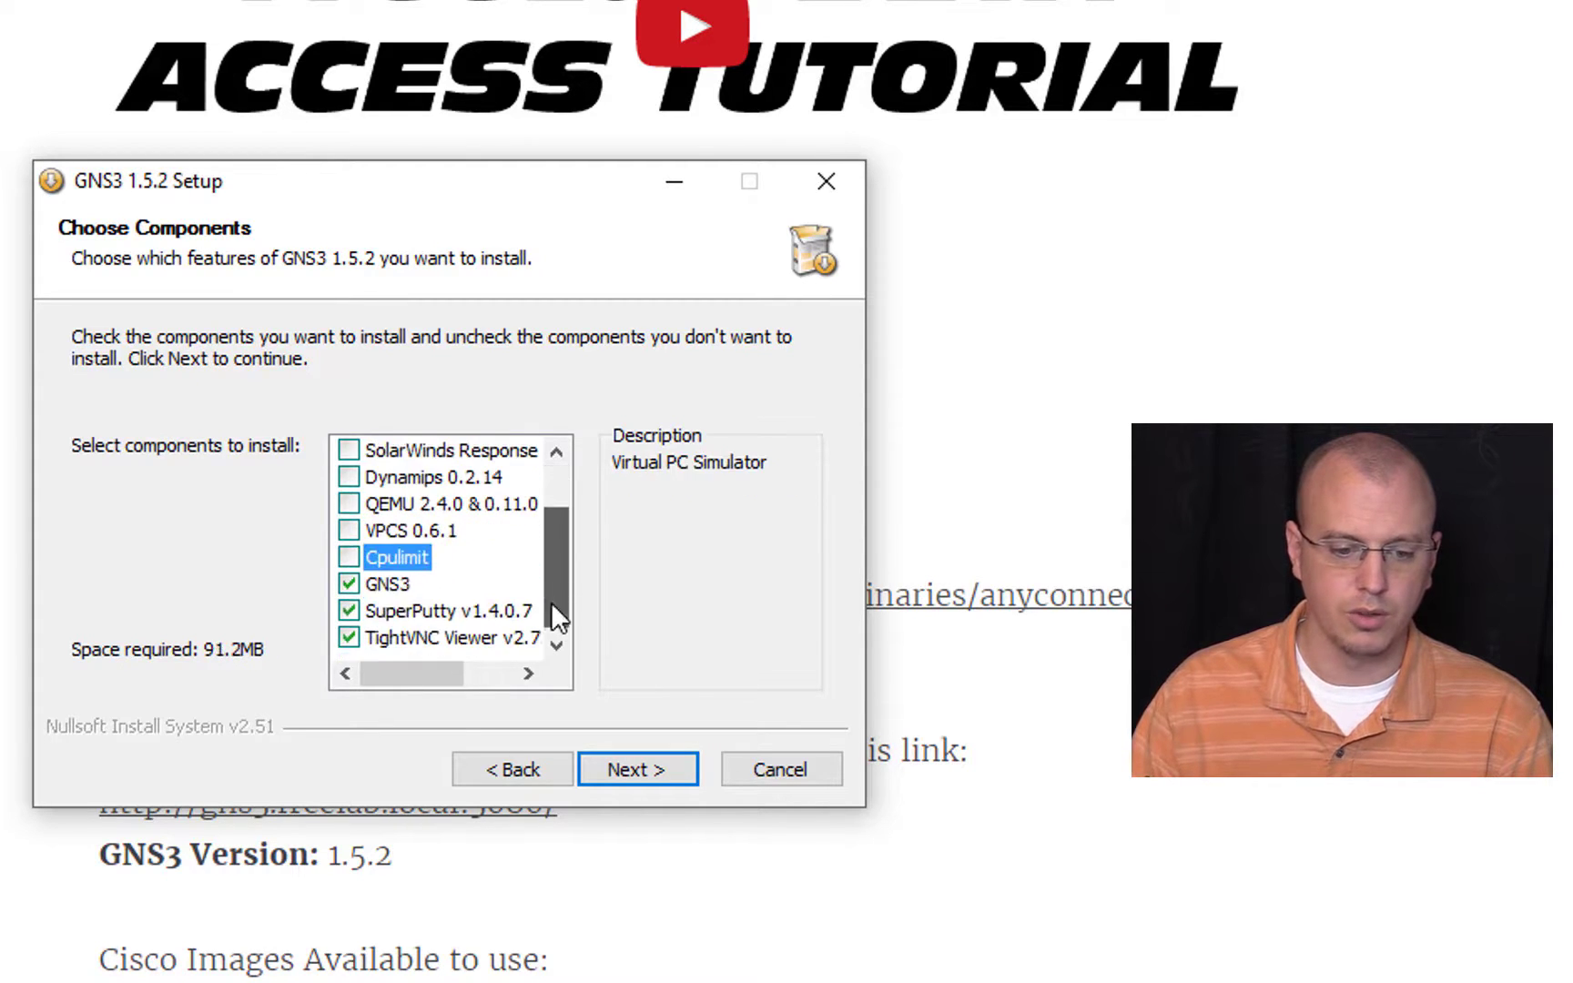
left_click(349, 611)
left_click(349, 637)
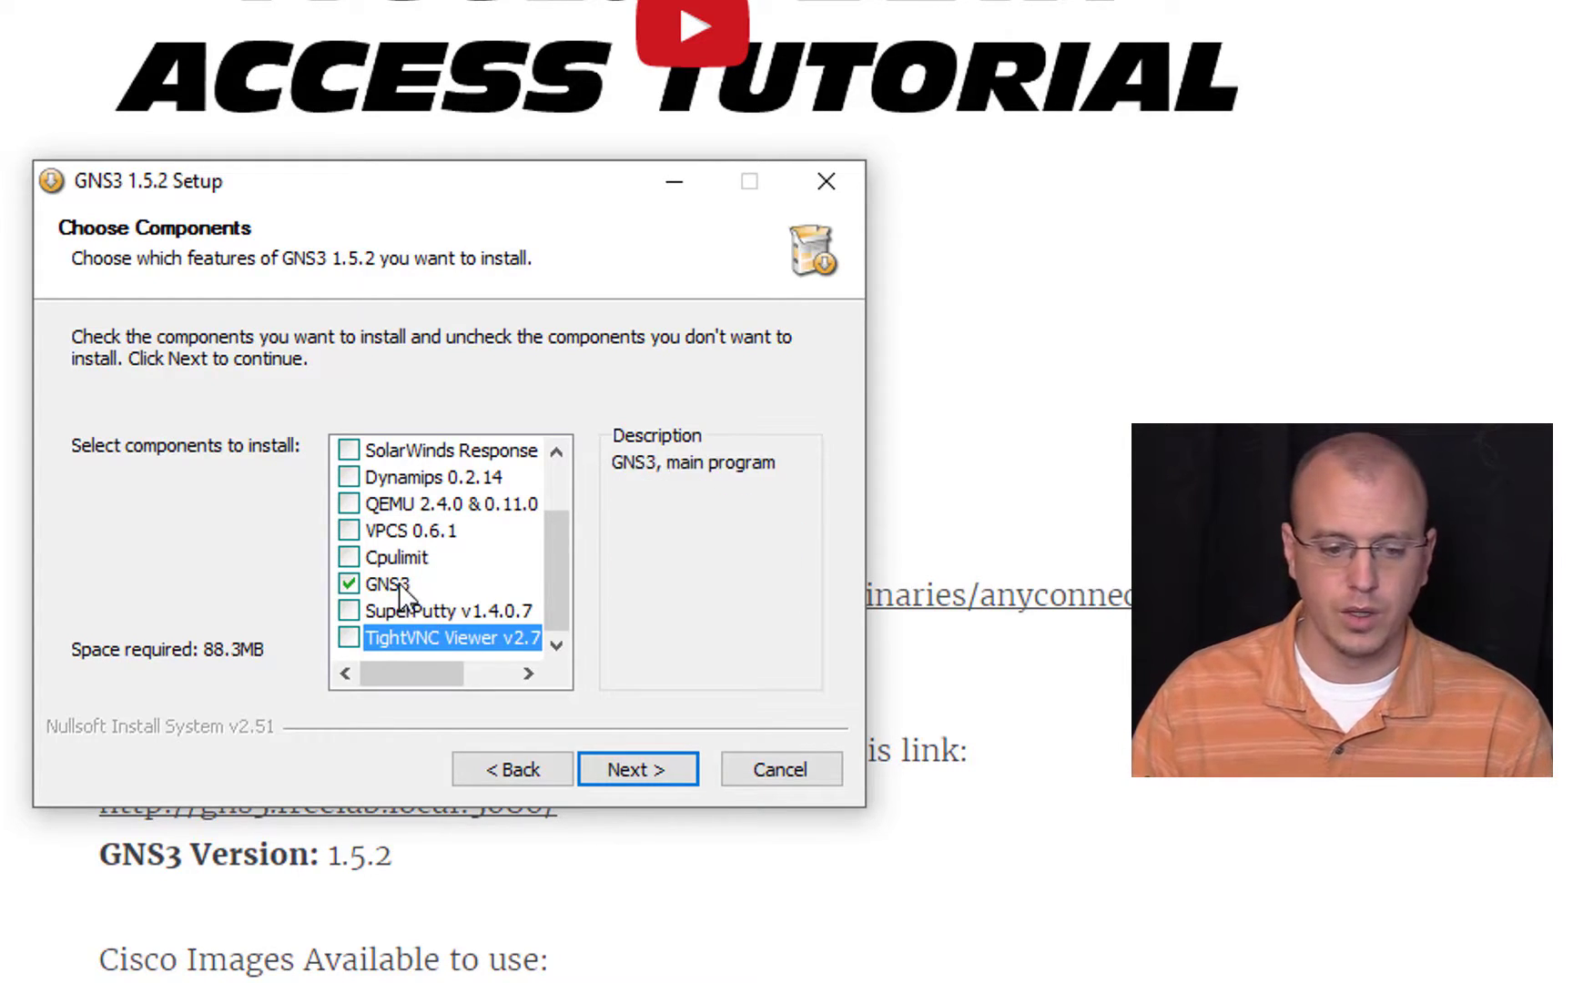
left_click(349, 611)
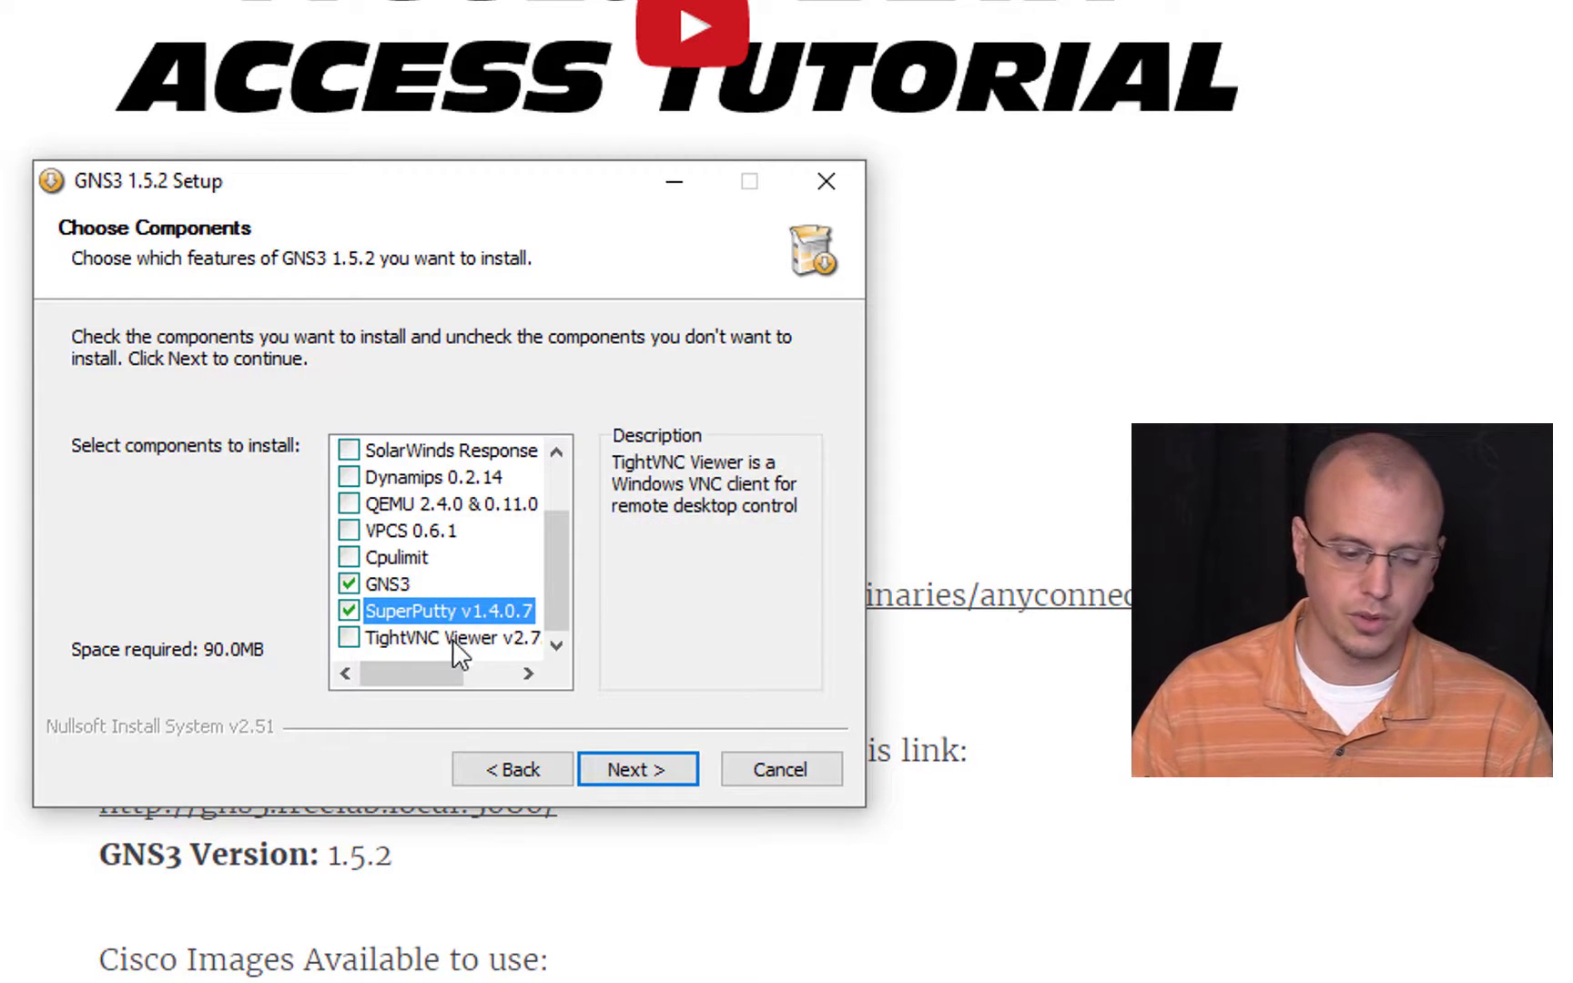
Step: Install the selected components into C:\Program Files\GNS3 and continue past the installation progress page
left_click(638, 770)
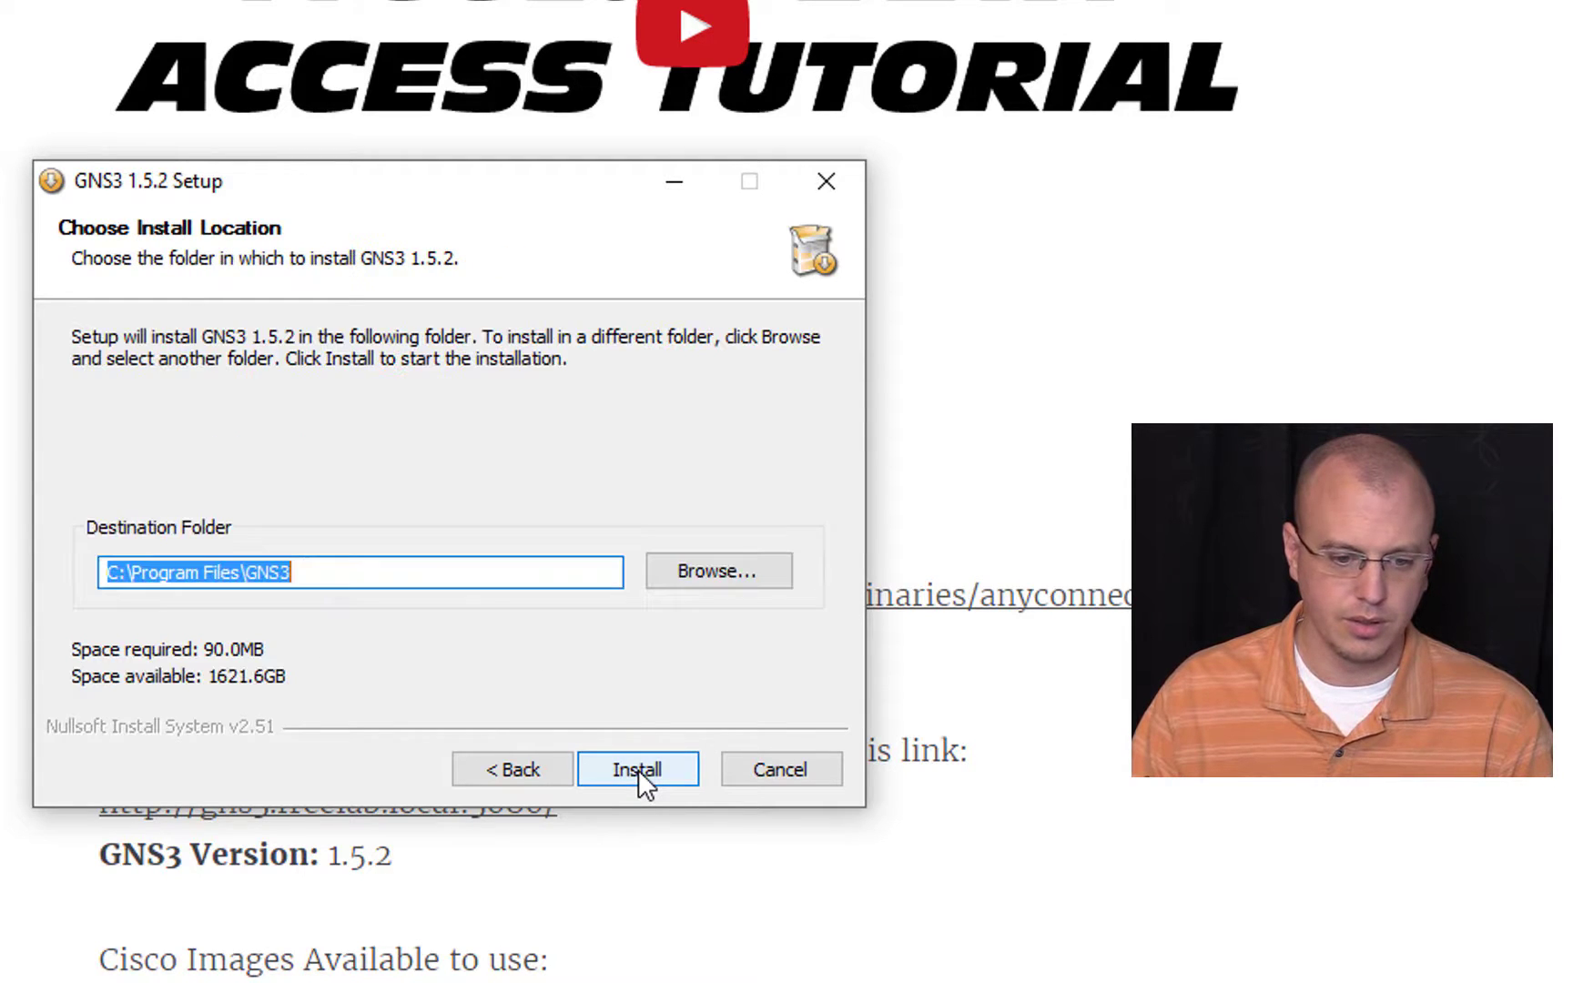
left_click(638, 770)
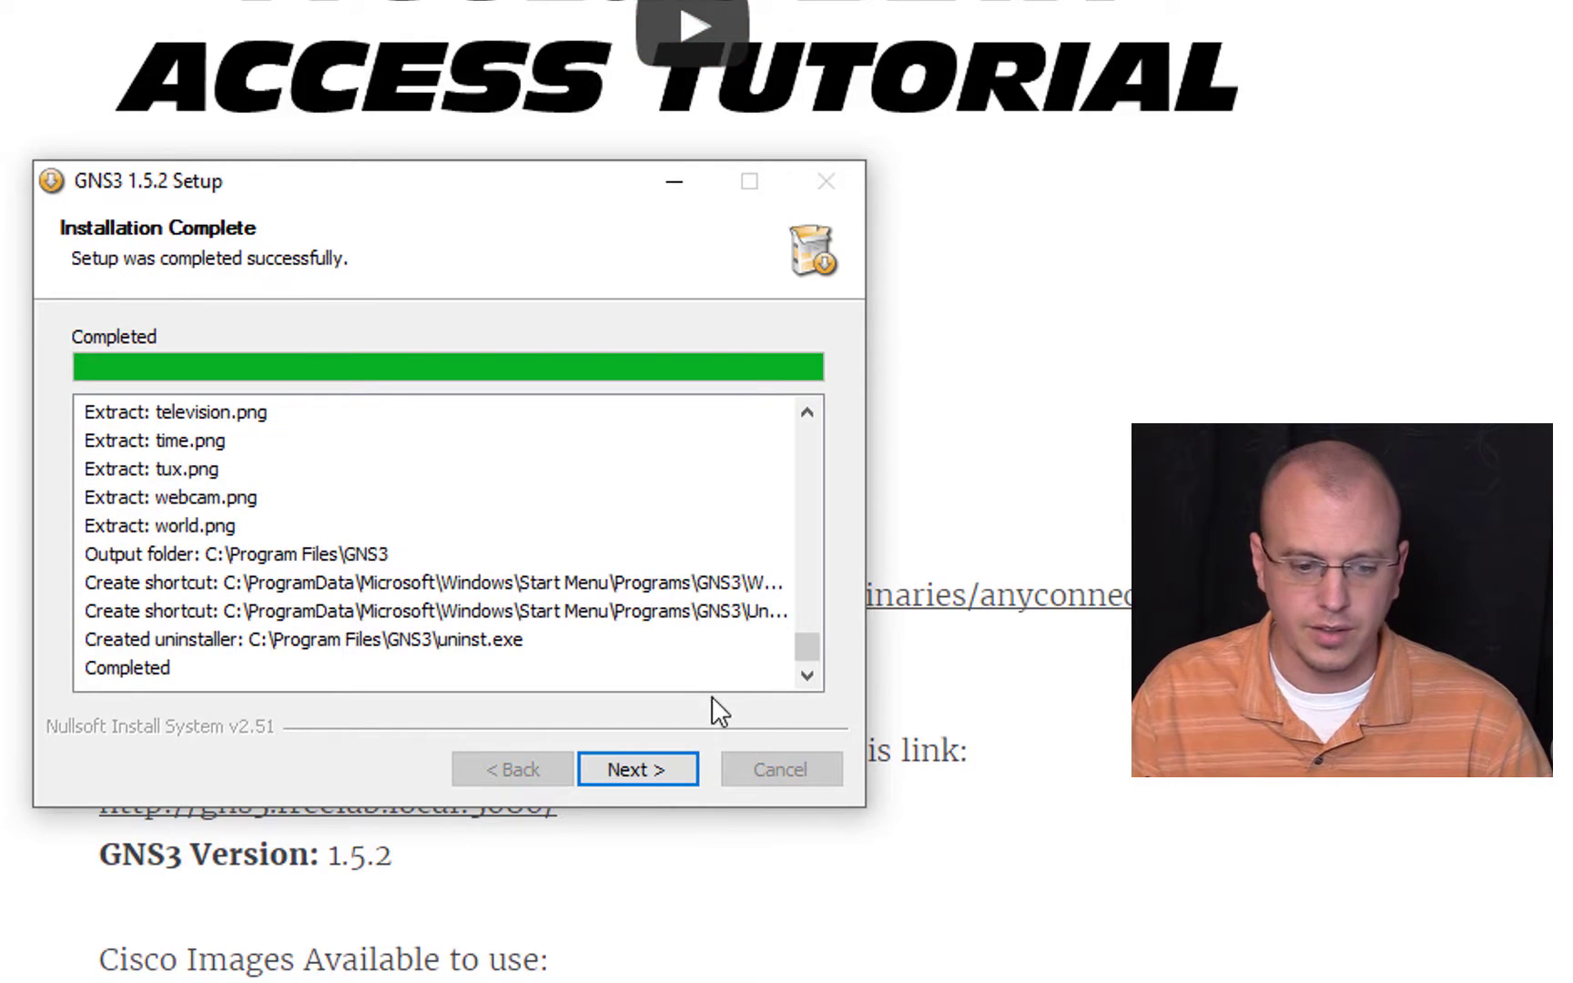
left_click(661, 766)
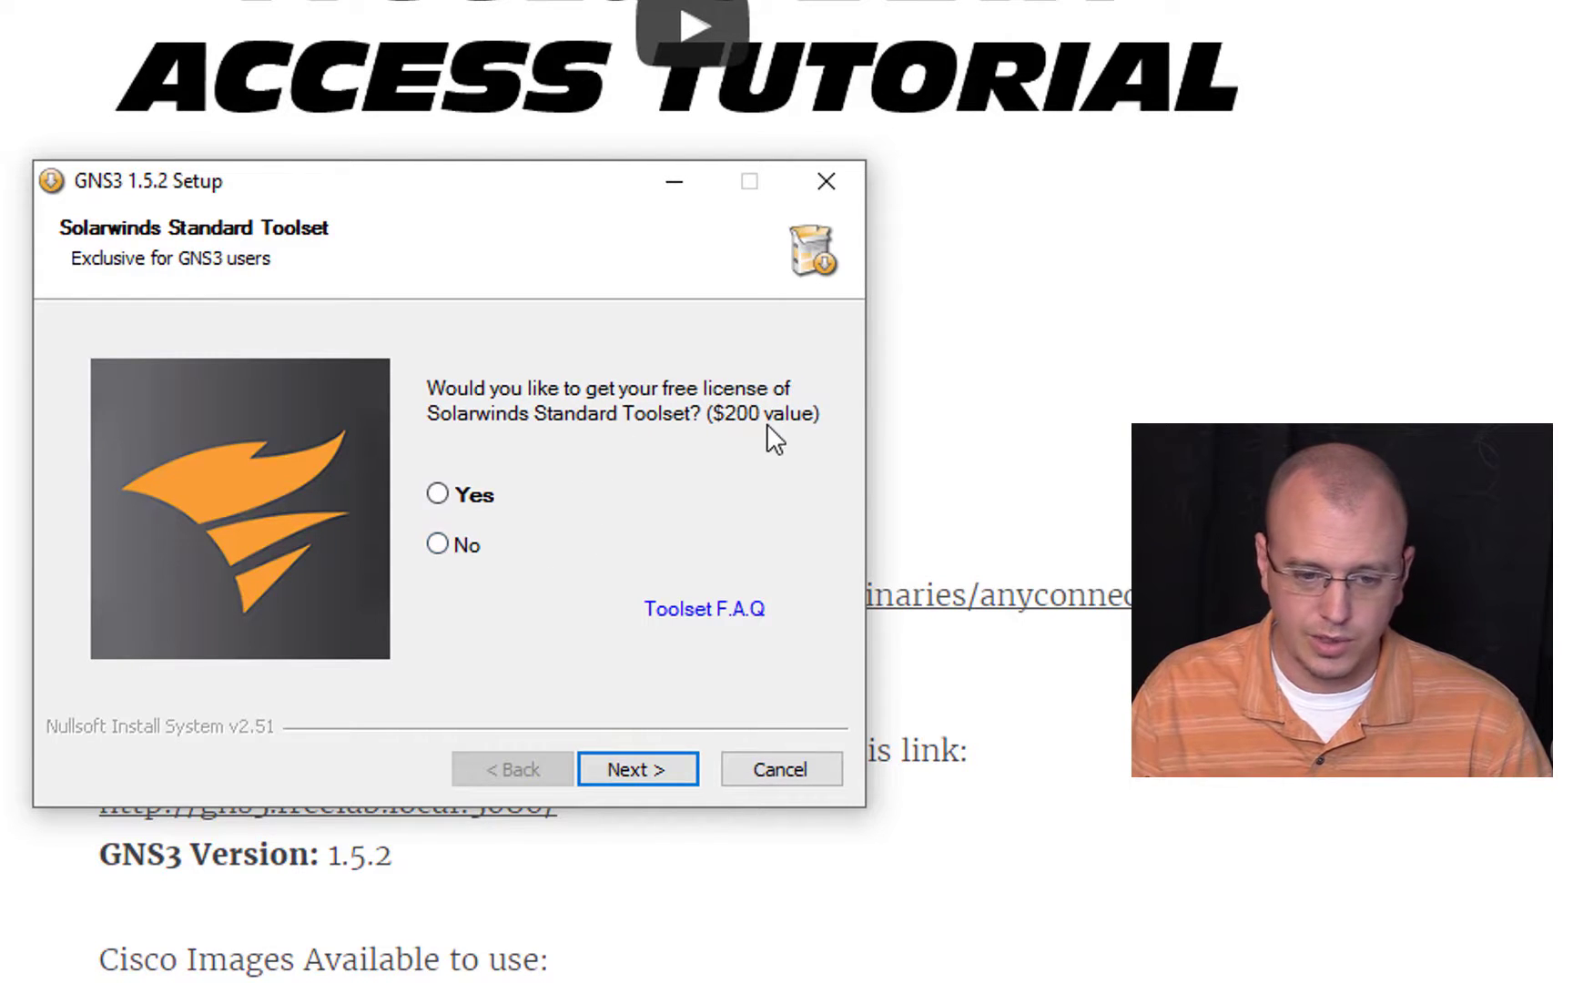
Step: Decline the free Solarwinds Standard Toolset license and finish the setup with Start GNS3 enabled
left_click(450, 546)
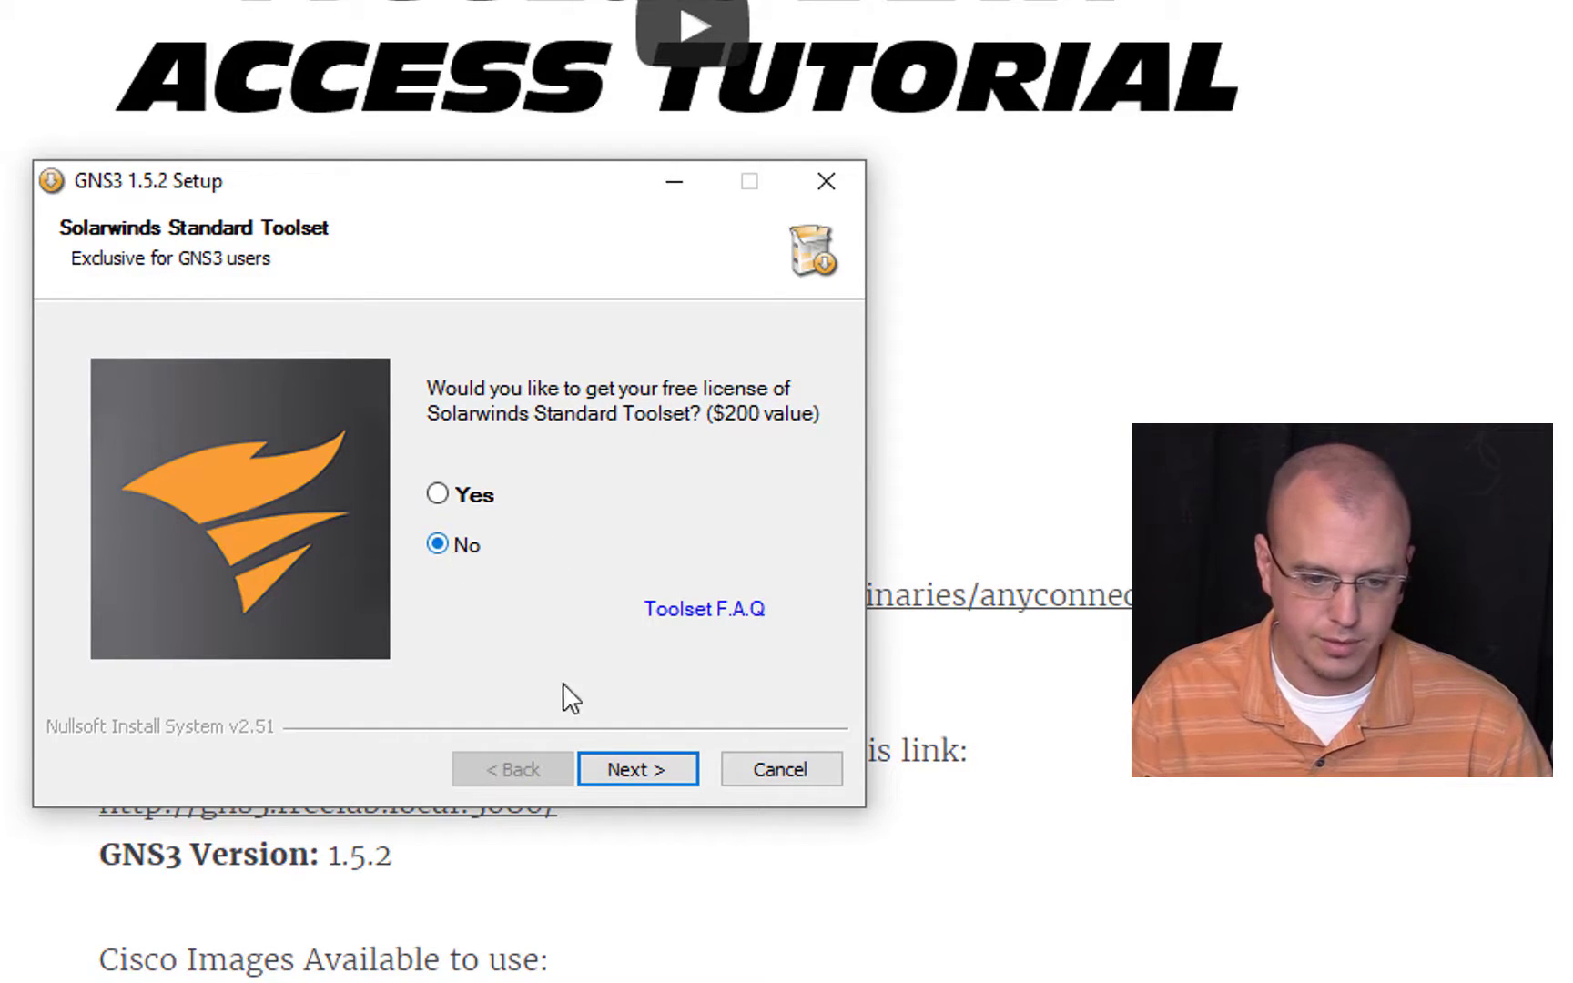
left_click(645, 789)
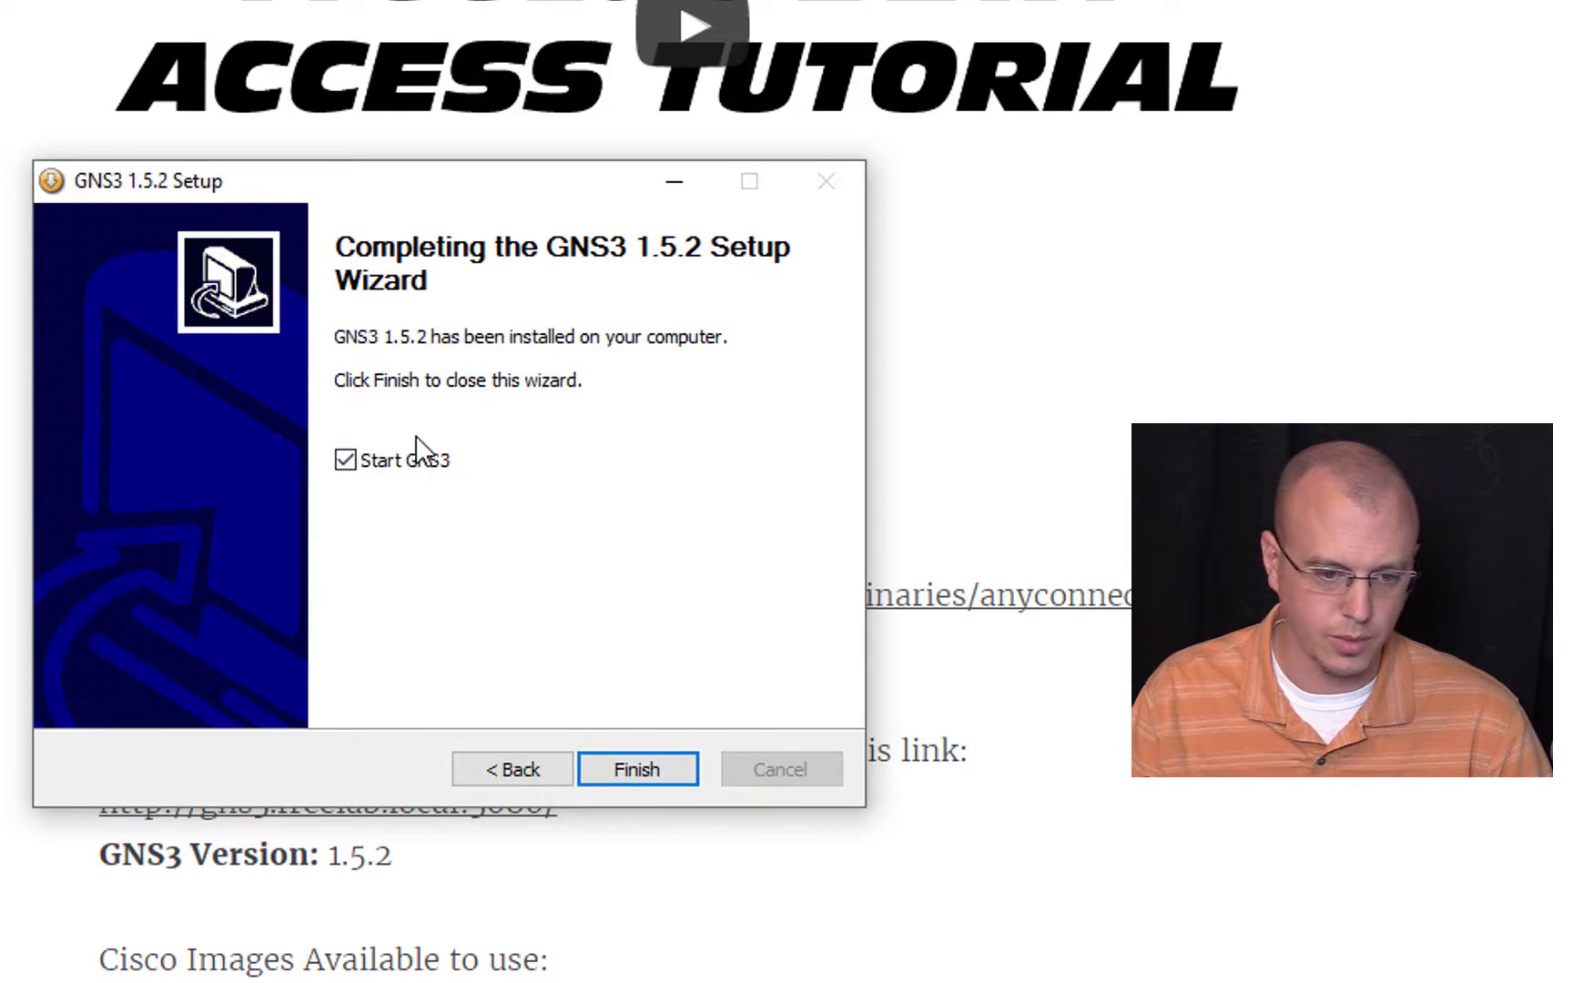
left_click(642, 764)
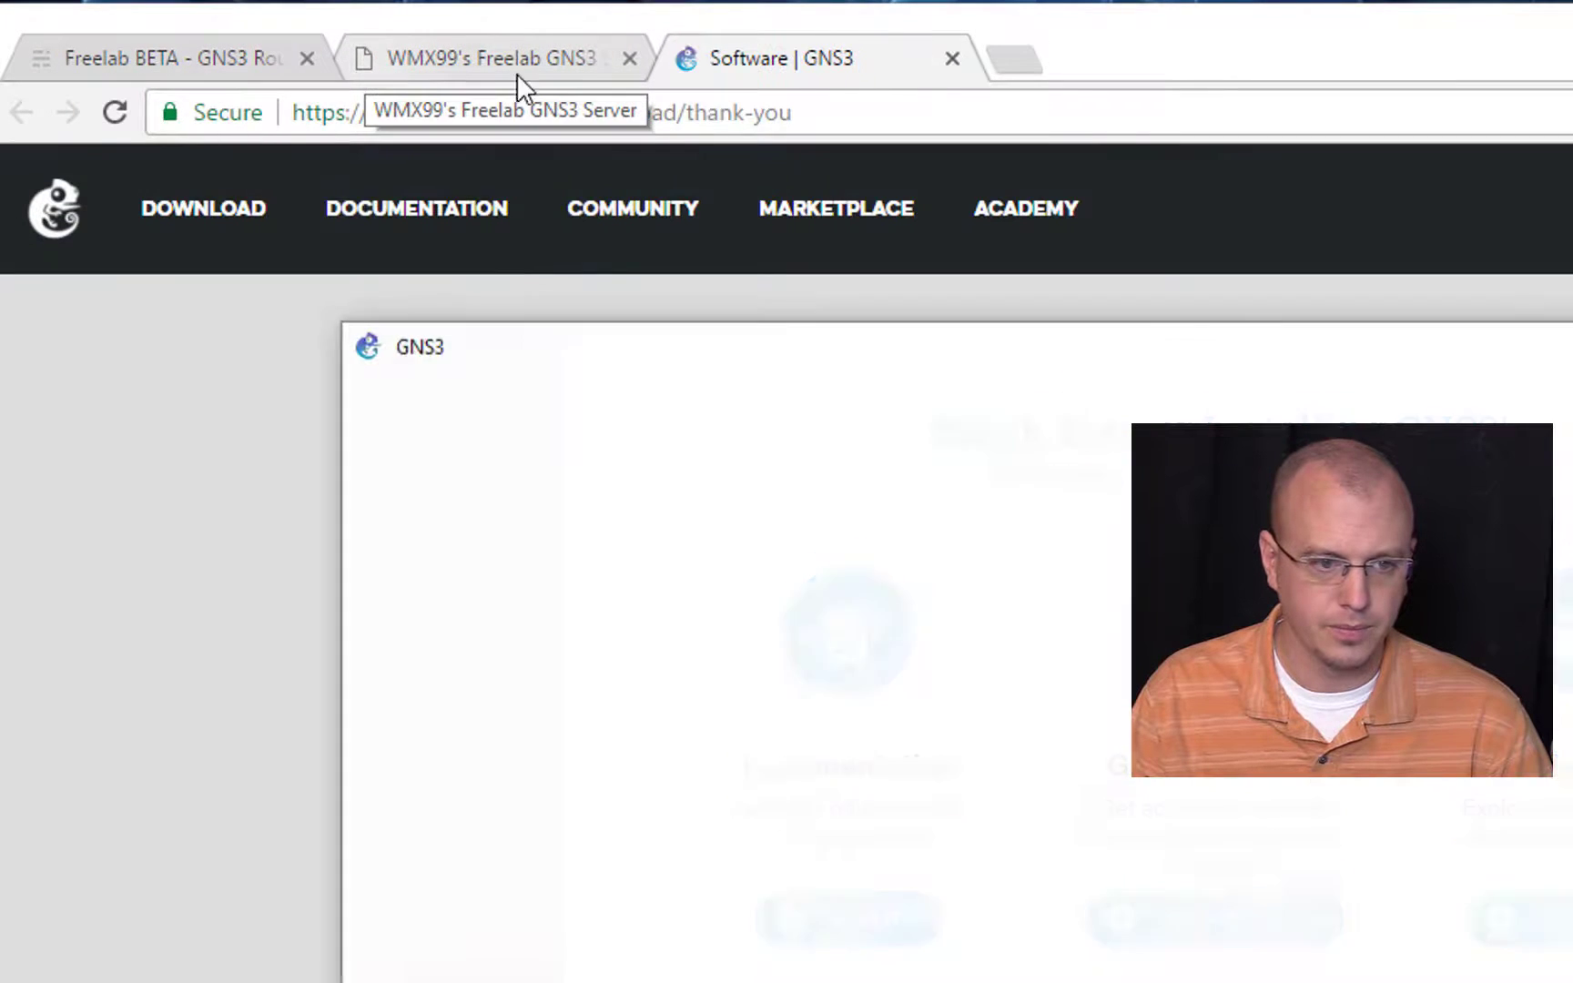
Step: Close the gns3.com download page, check the Freelab BETA page's available Cisco images, and switch to GNS3
left_click(952, 58)
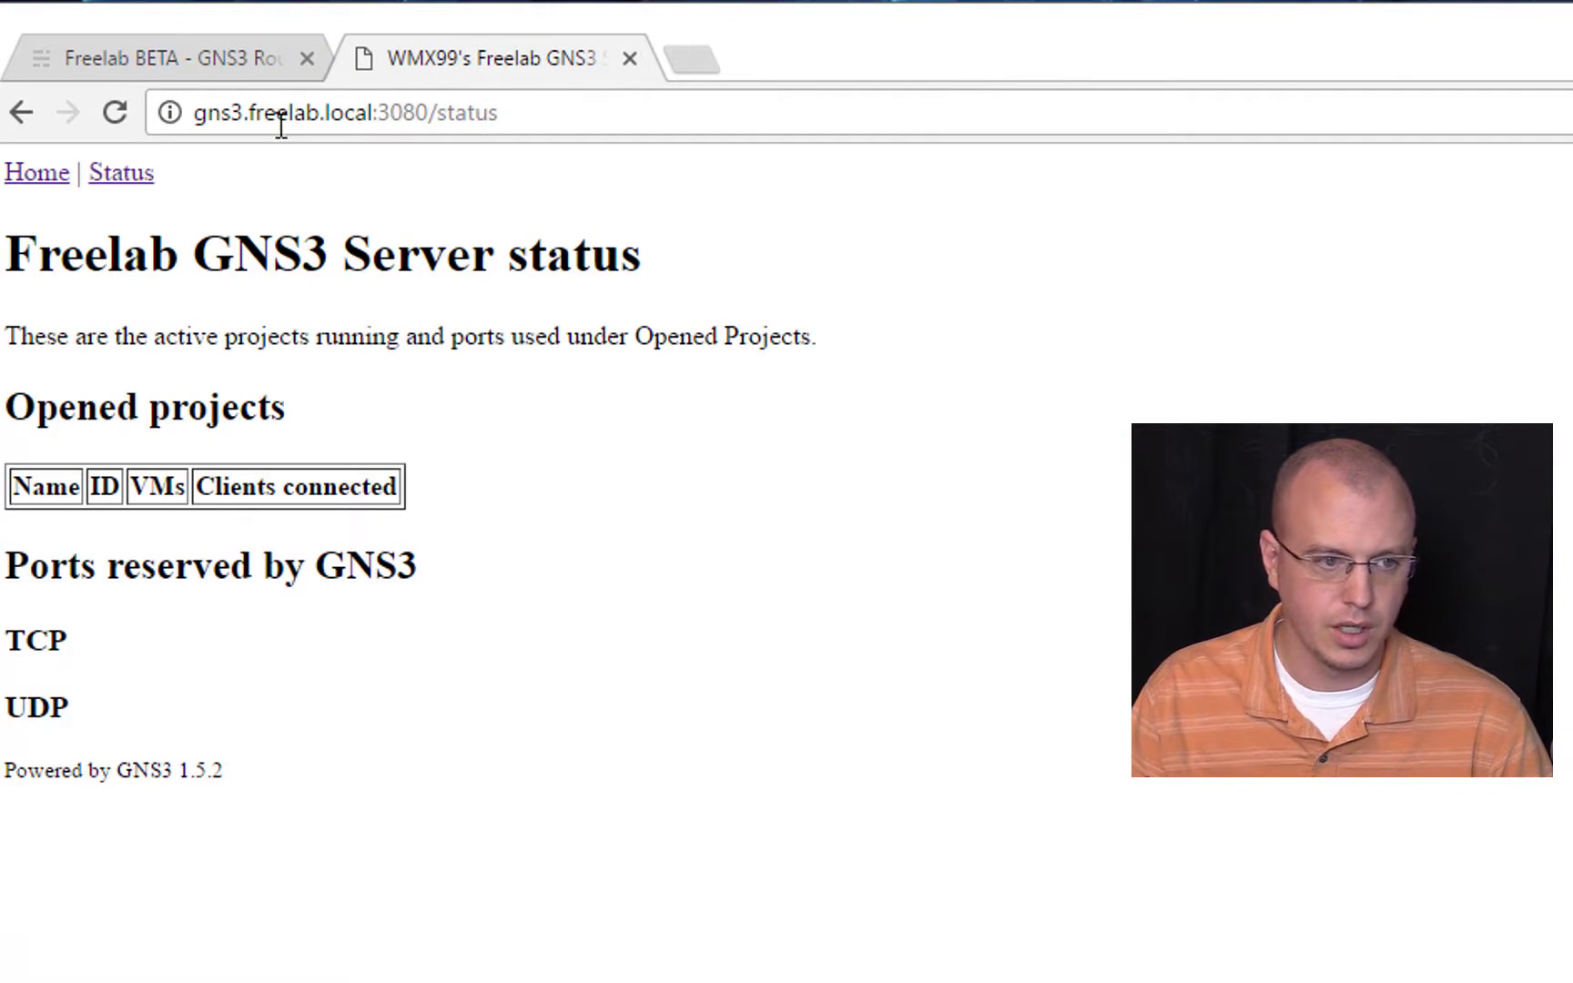
left_click(220, 59)
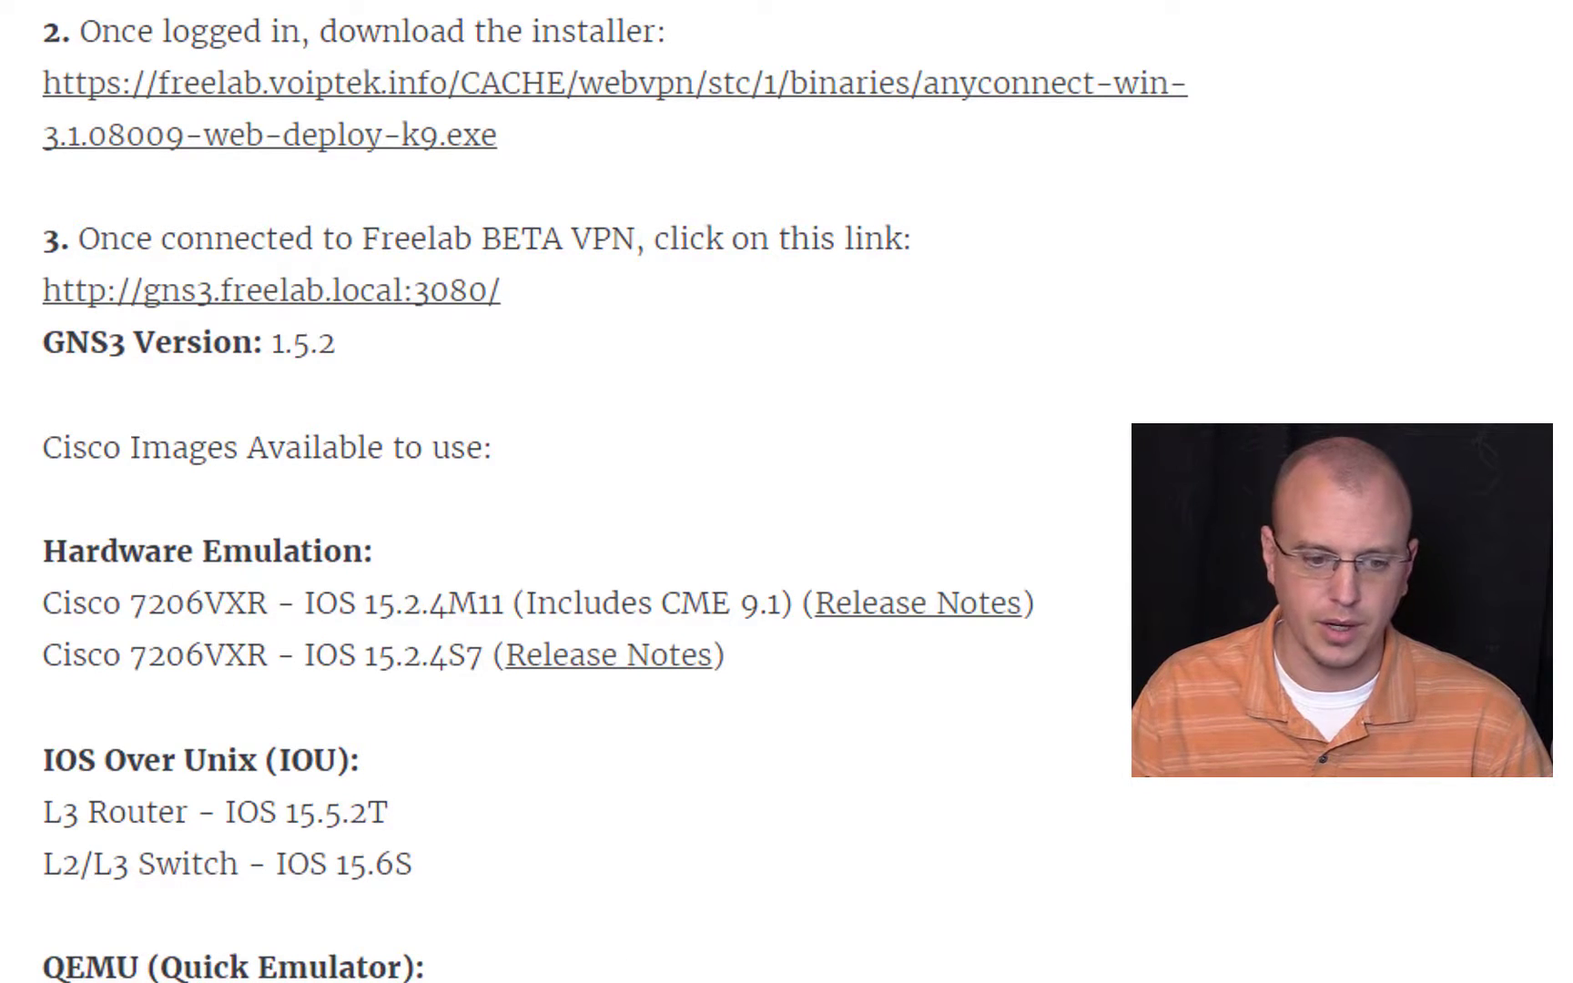
key("alt+Tab")
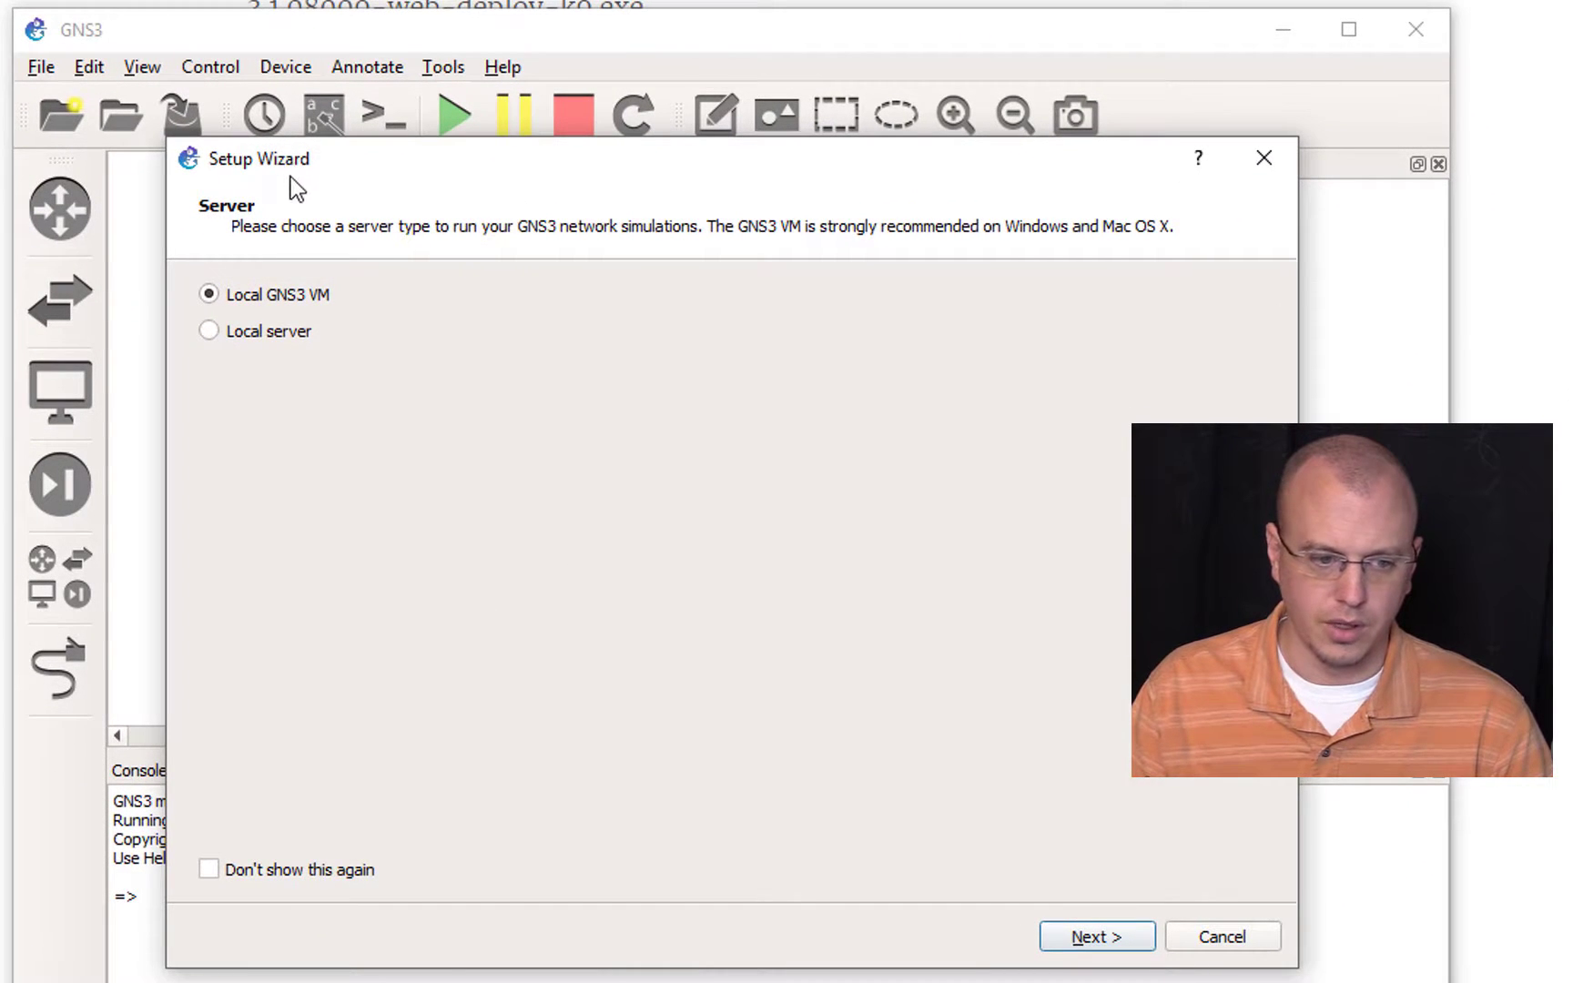
Step: Dismiss the Setup Wizard and the New project dialog without creating a project, and enlarge the GNS3 window
left_click(1223, 937)
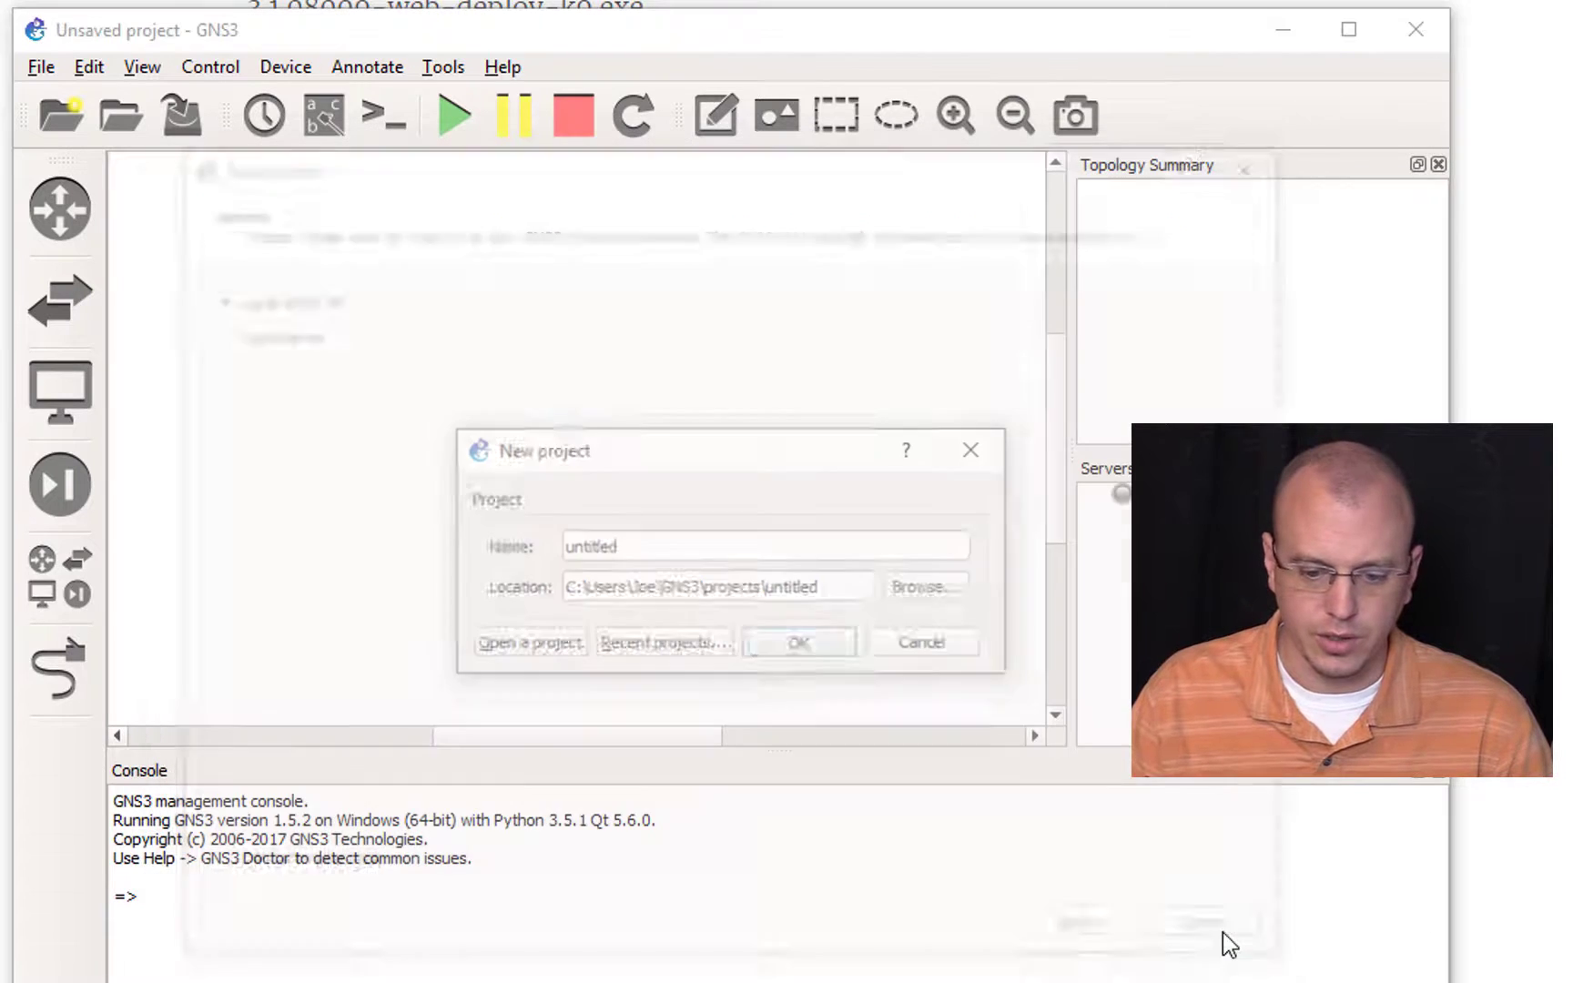
left_click(962, 642)
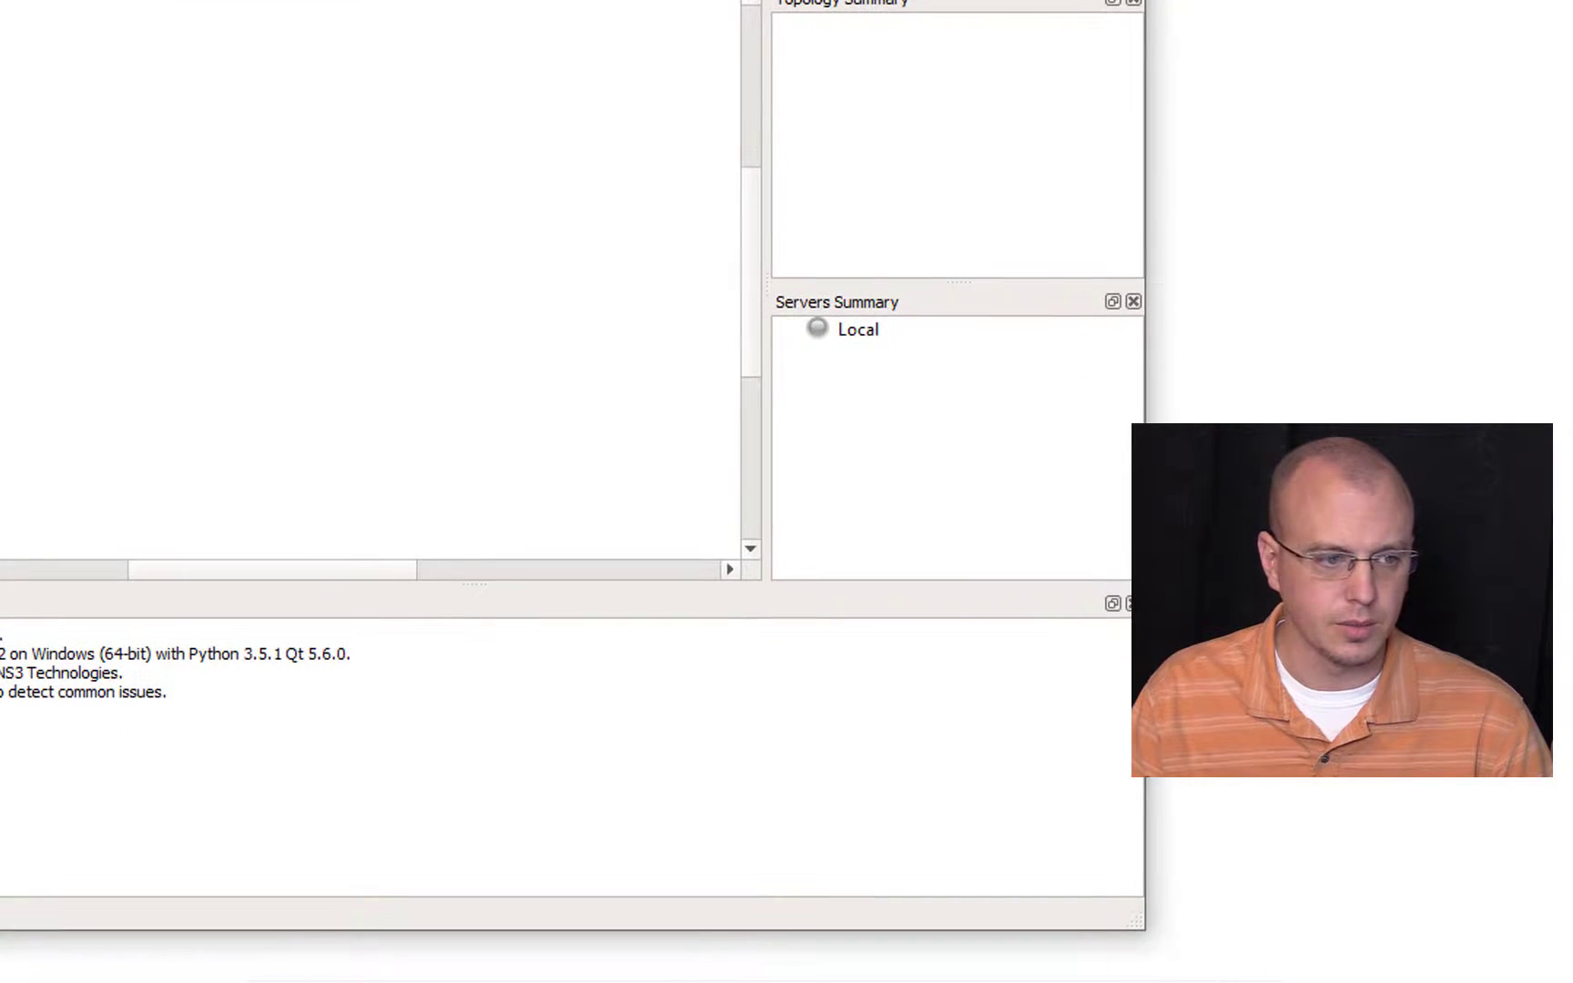
left_click_drag(1133, 926, 1572, 982)
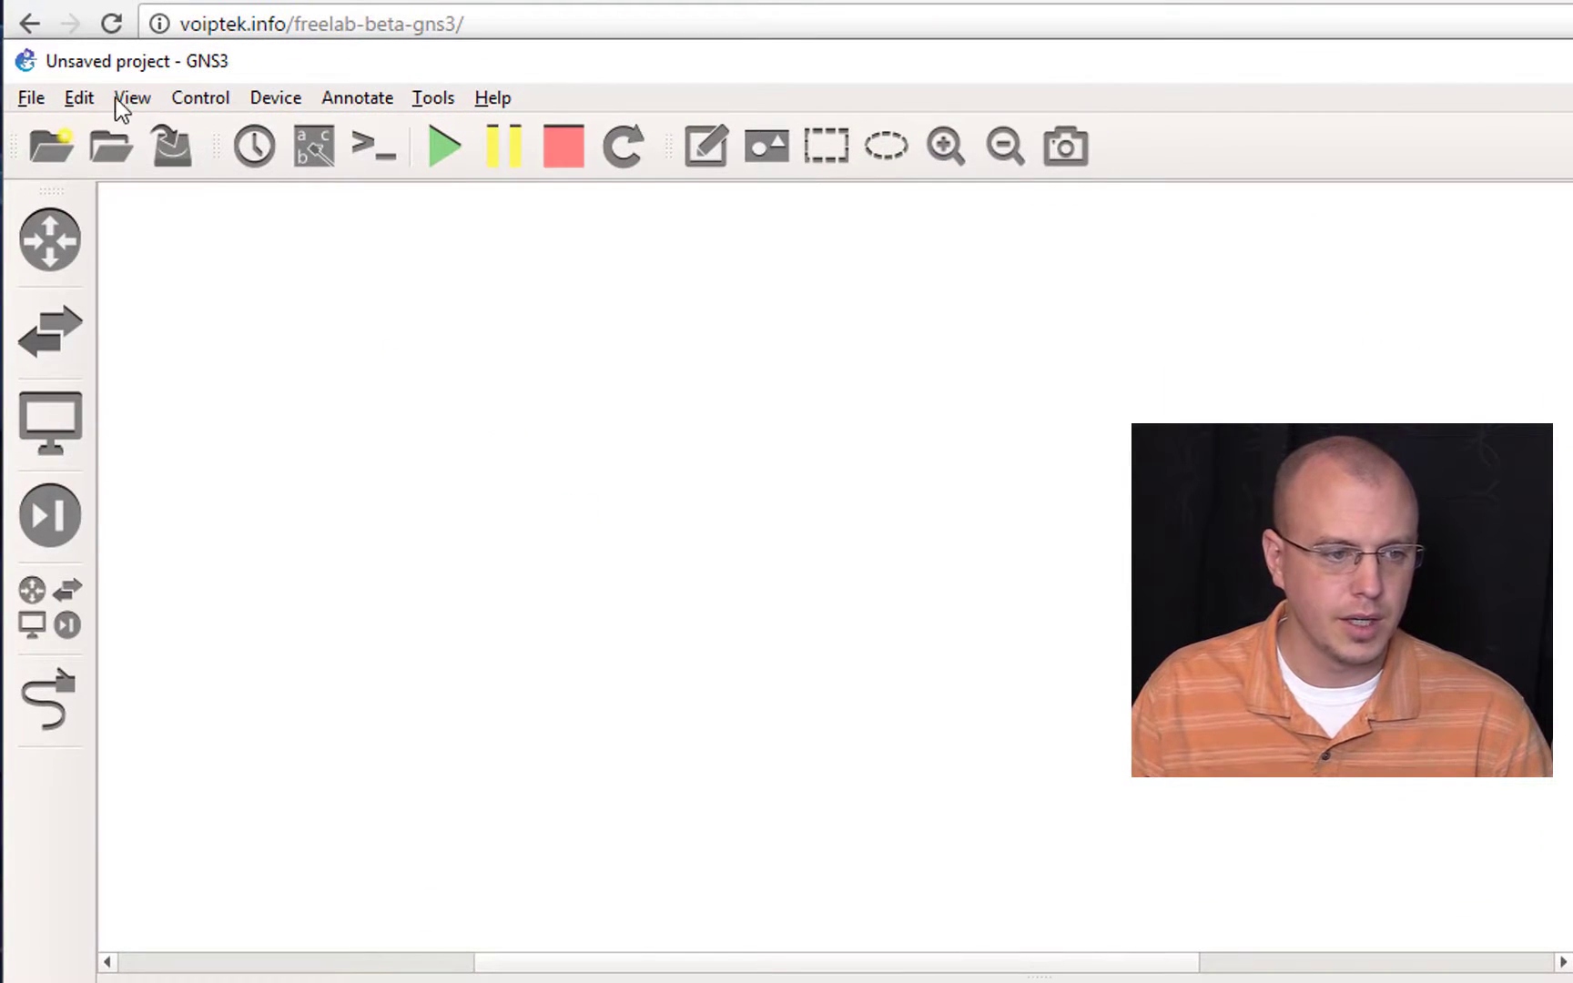
Step: Disable the local server in the GNS3 server preferences and check the GNS3 VM server settings
left_click(80, 97)
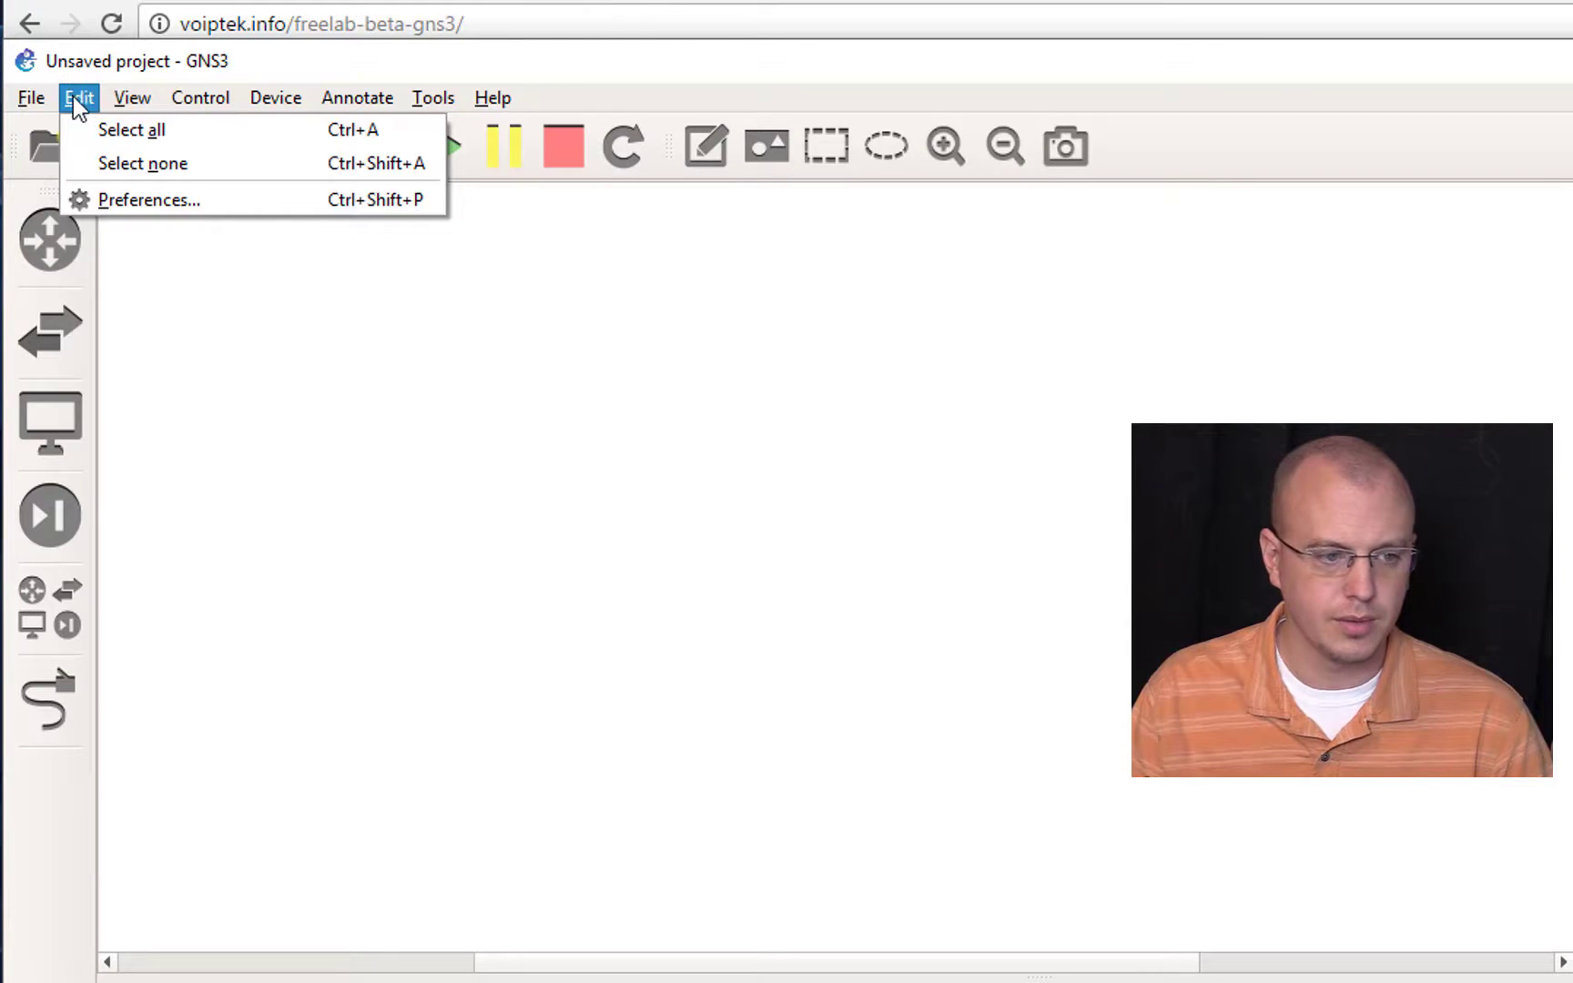
left_click(127, 197)
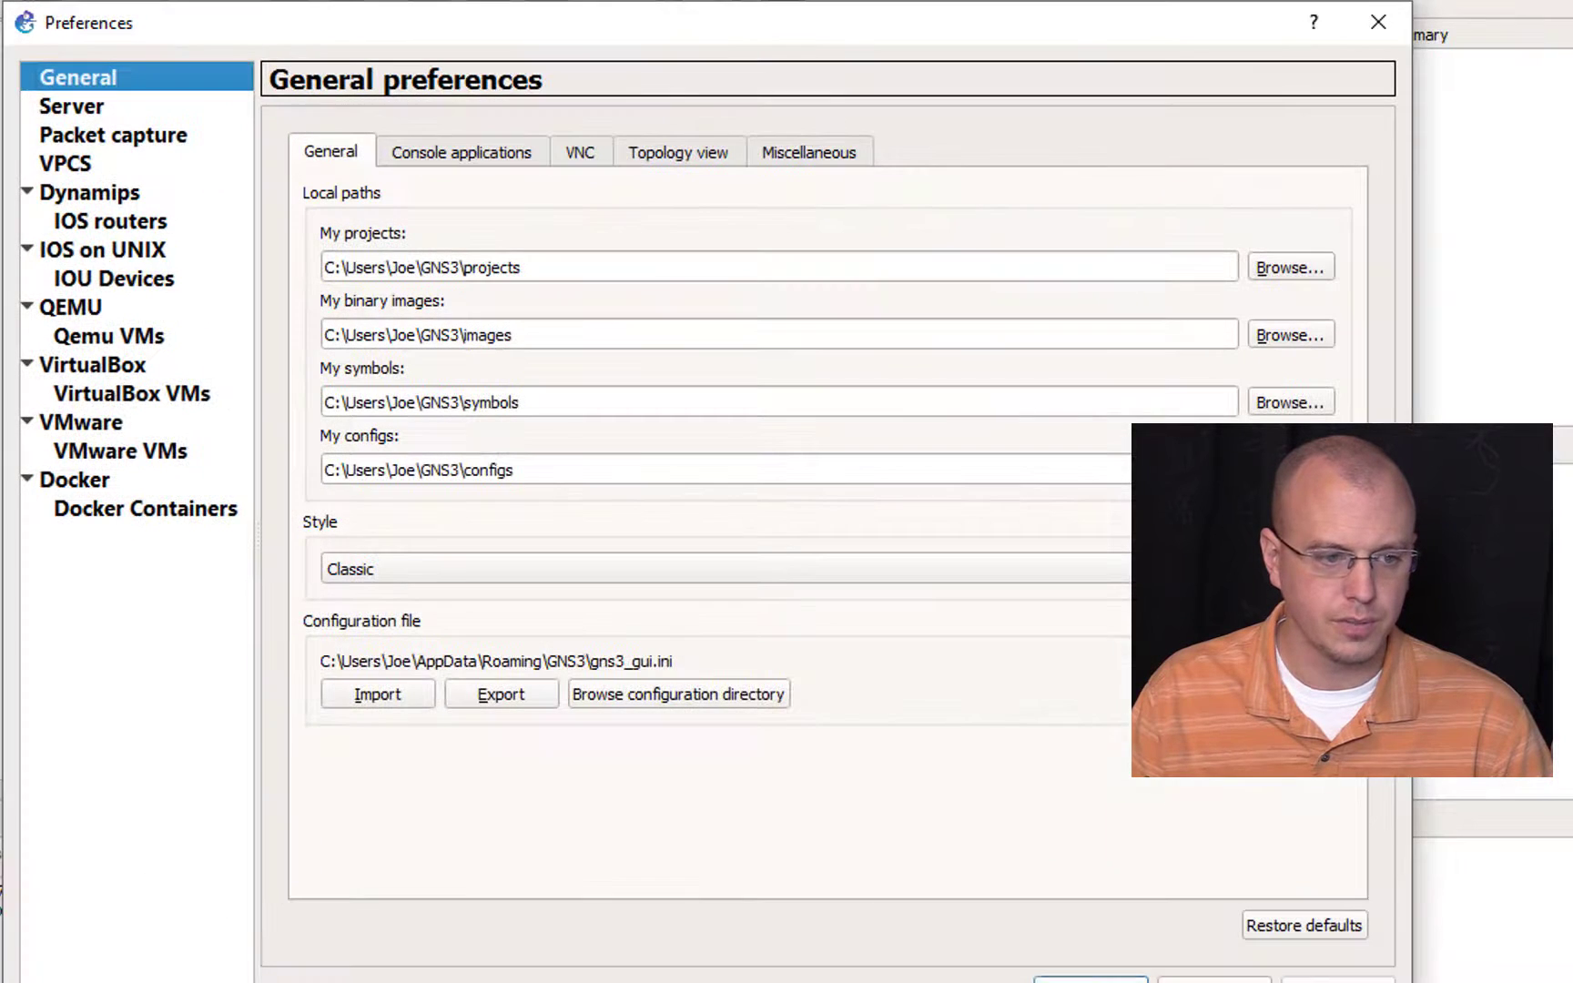
left_click(82, 106)
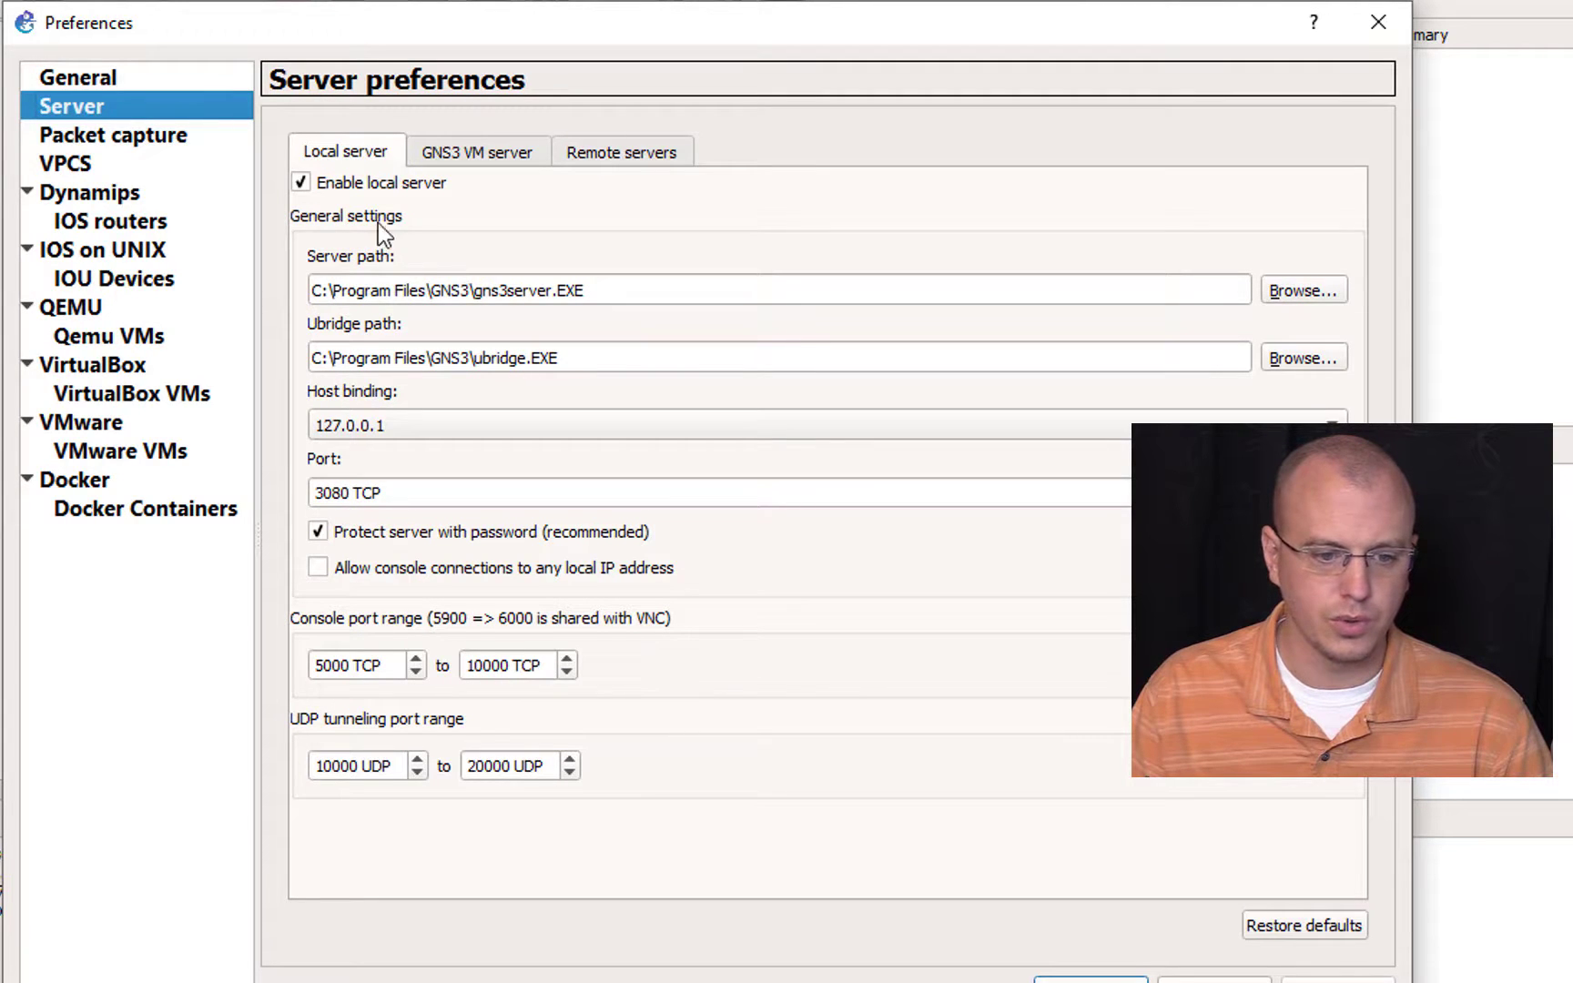
left_click(301, 183)
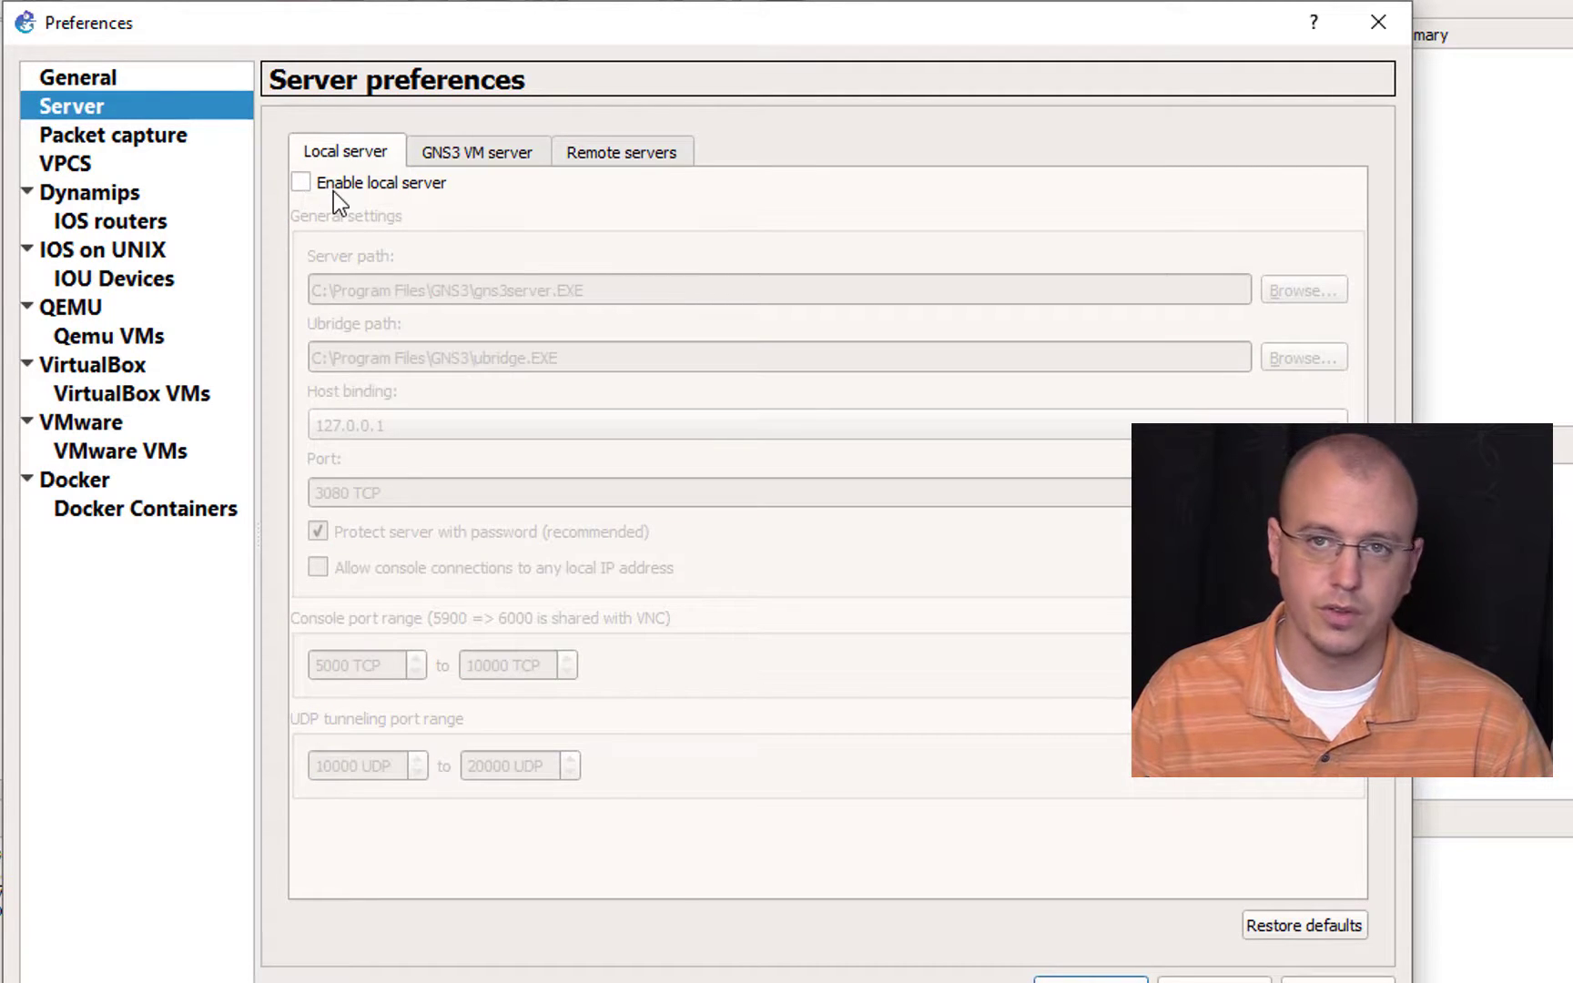
left_click(453, 157)
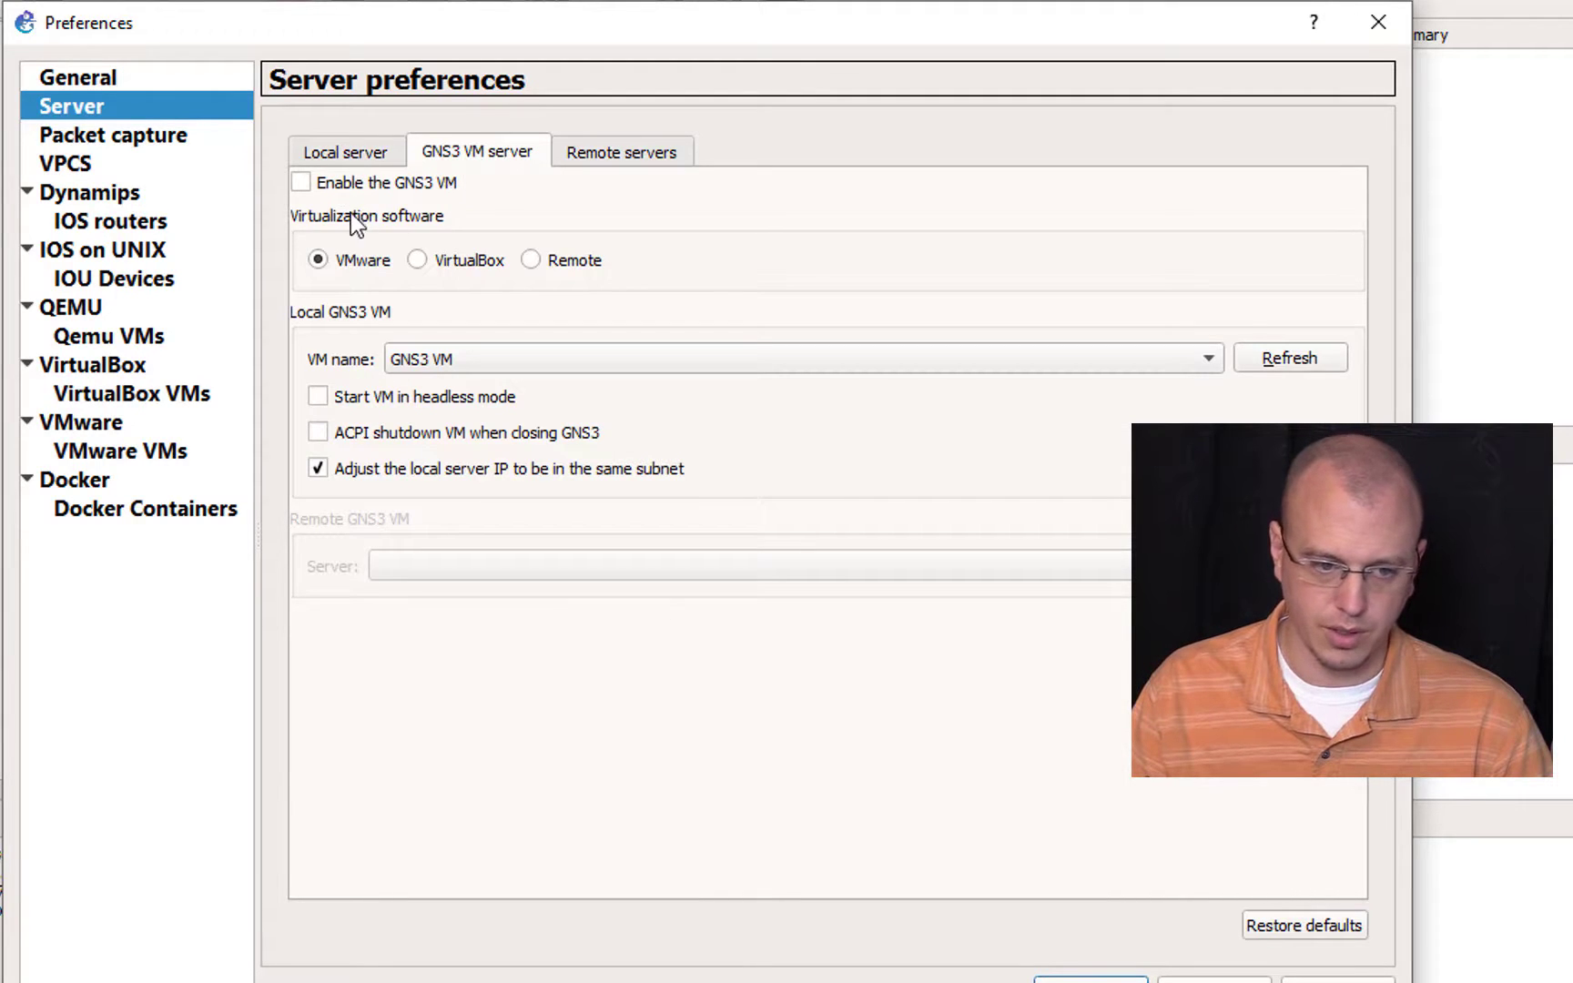
Step: Check the server address on the Freelab page and add an HTTP remote server with host gns3.freelab.local and port 3080
left_click(616, 154)
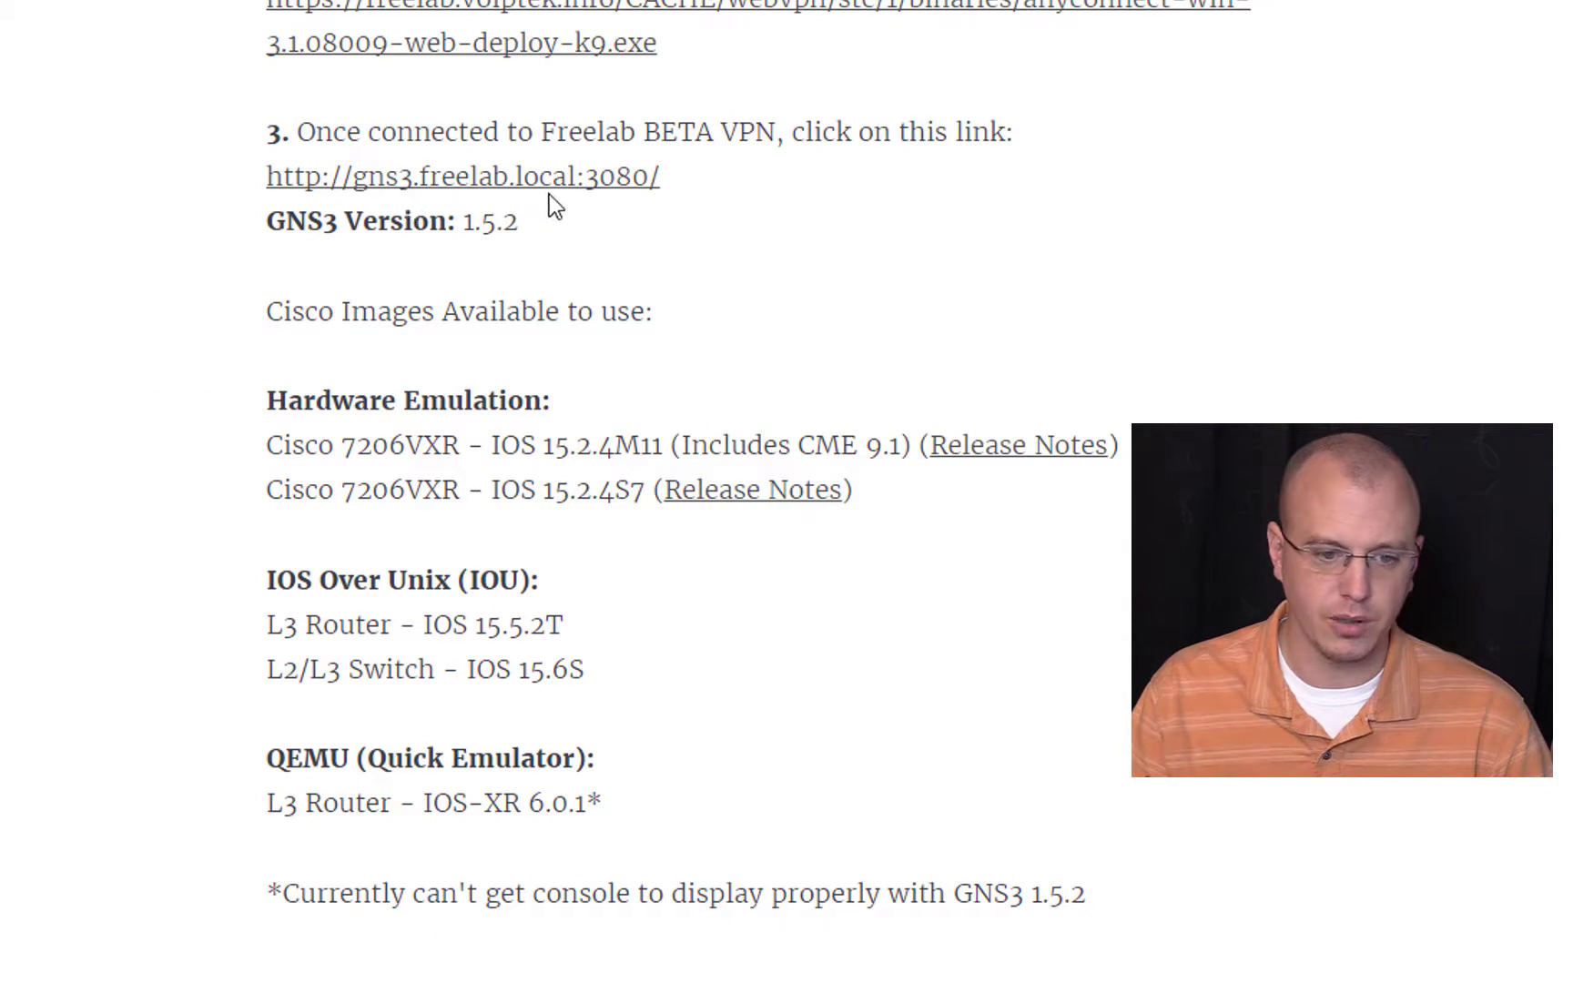
key("ctrl+Tab")
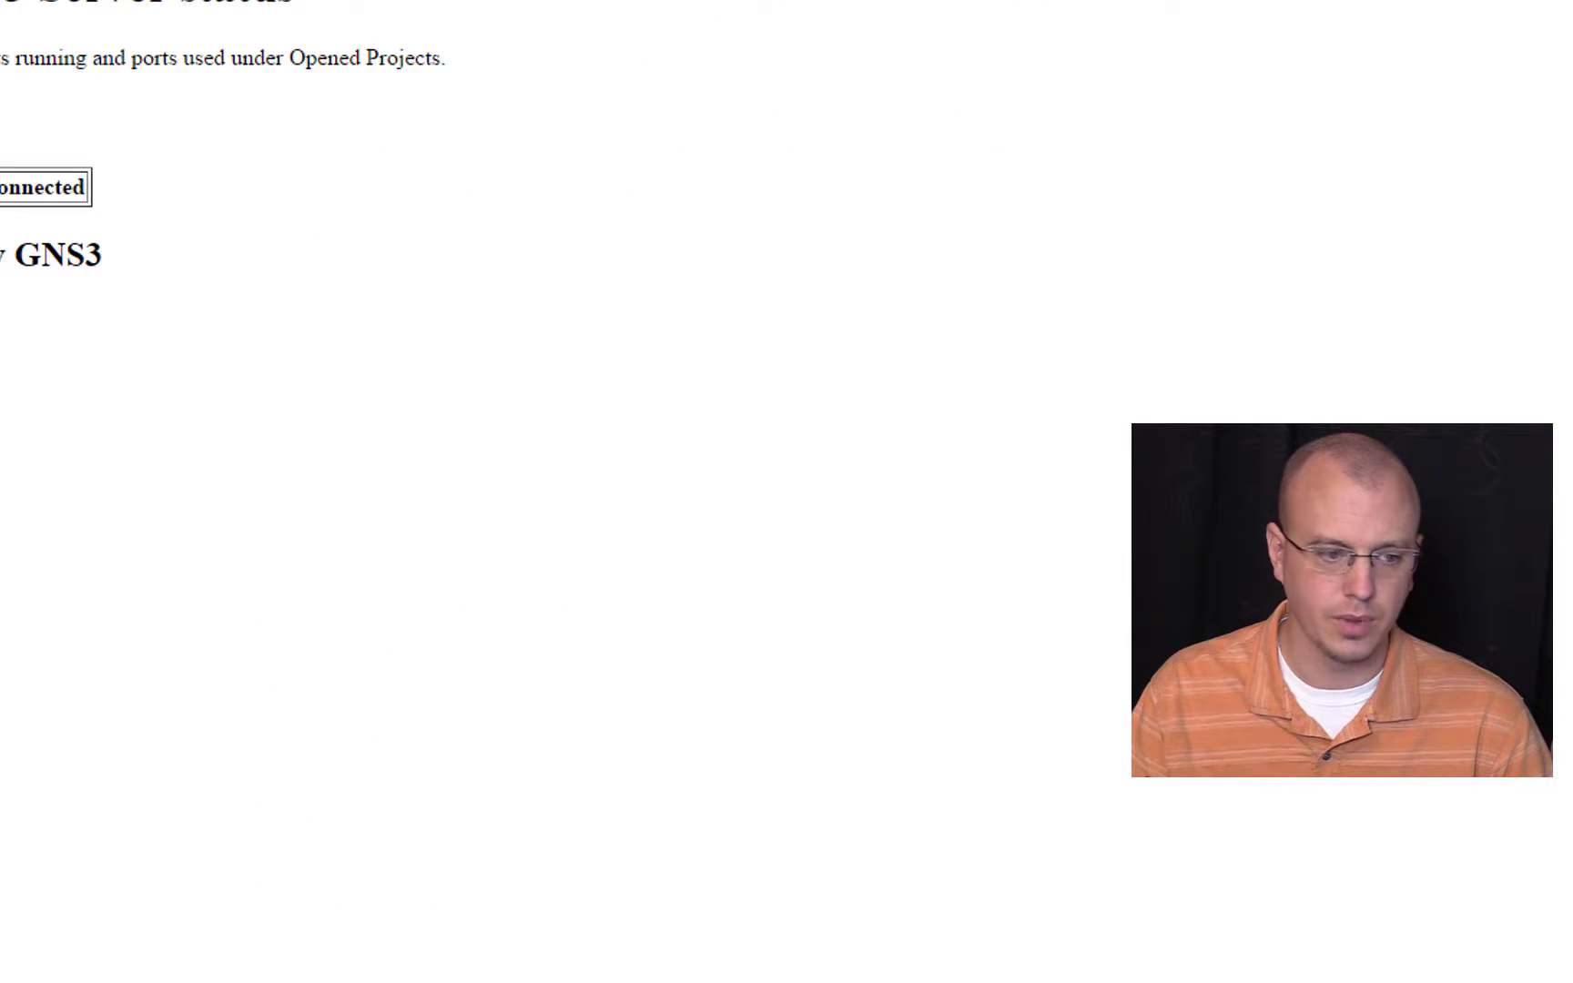
key("ctrl+shift+Tab")
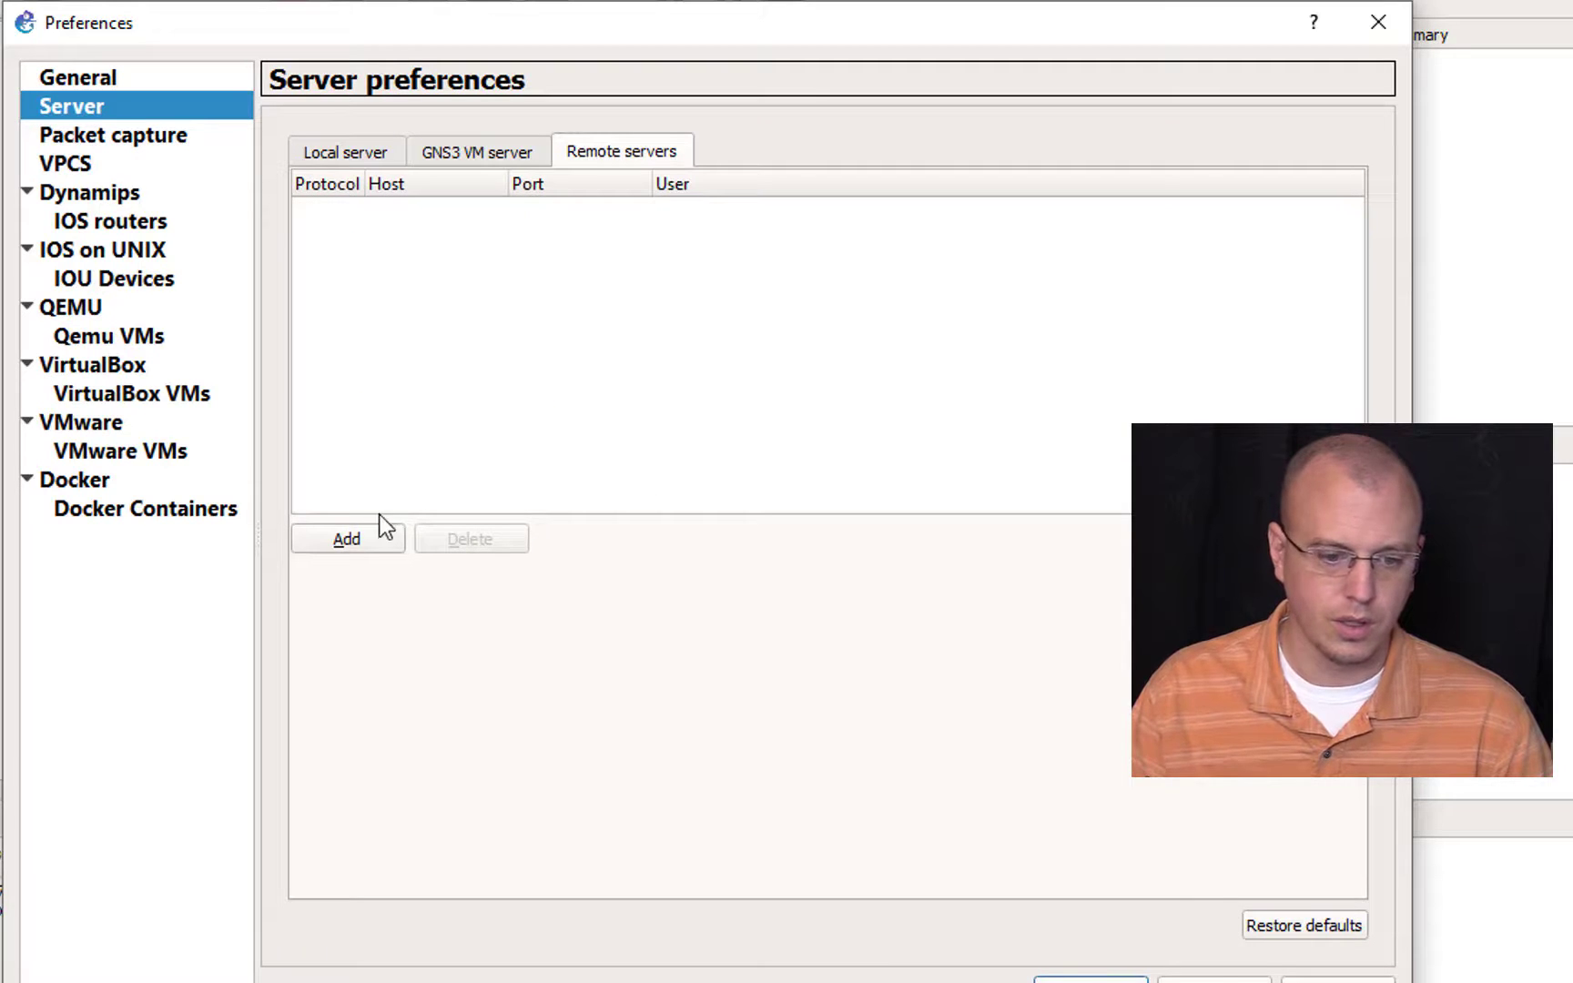
left_click(351, 537)
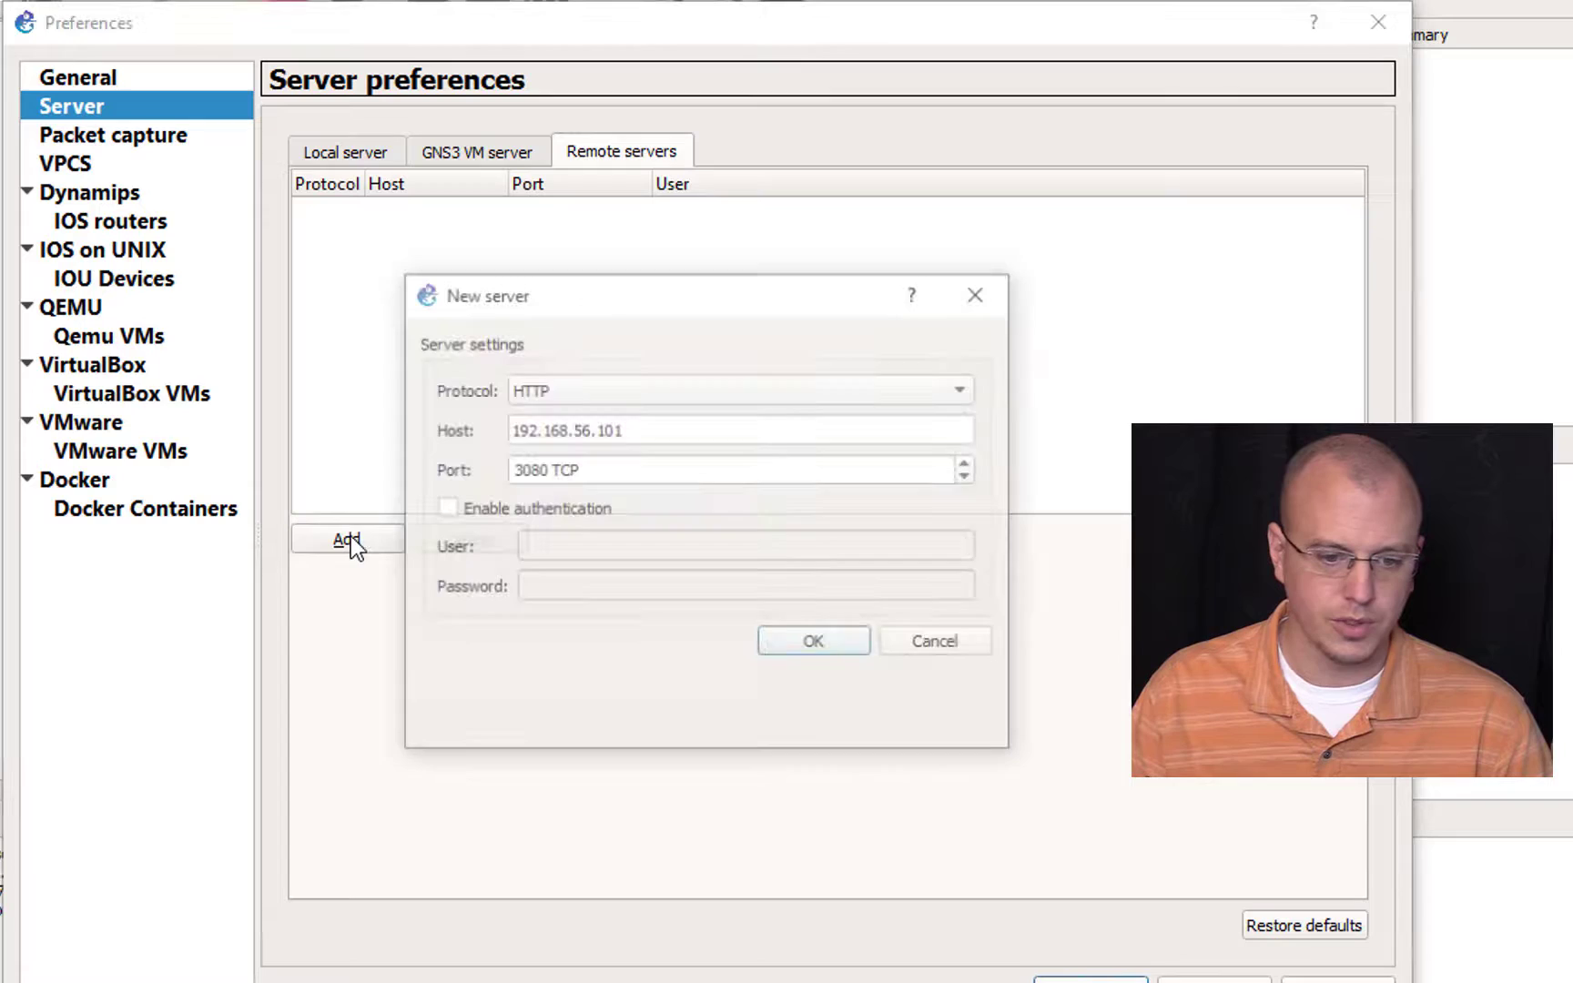
double_click(657, 419)
type("gsn3")
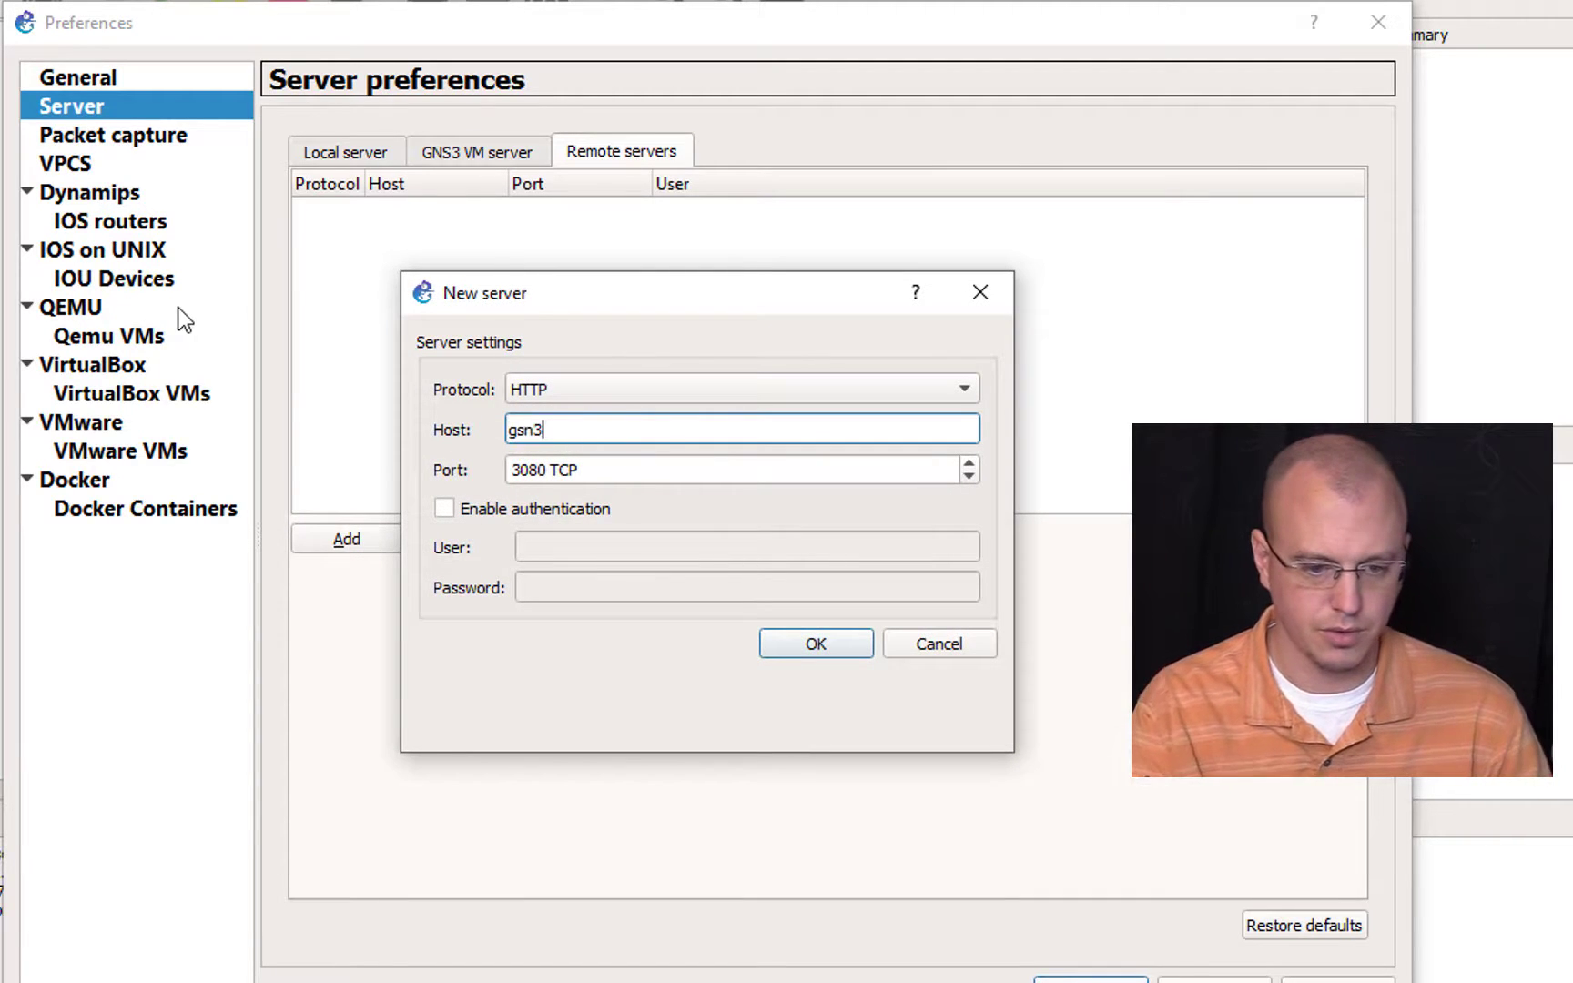
key("BackSpace")
key("BackSpace")
key("BackSpace")
type("ns3.f")
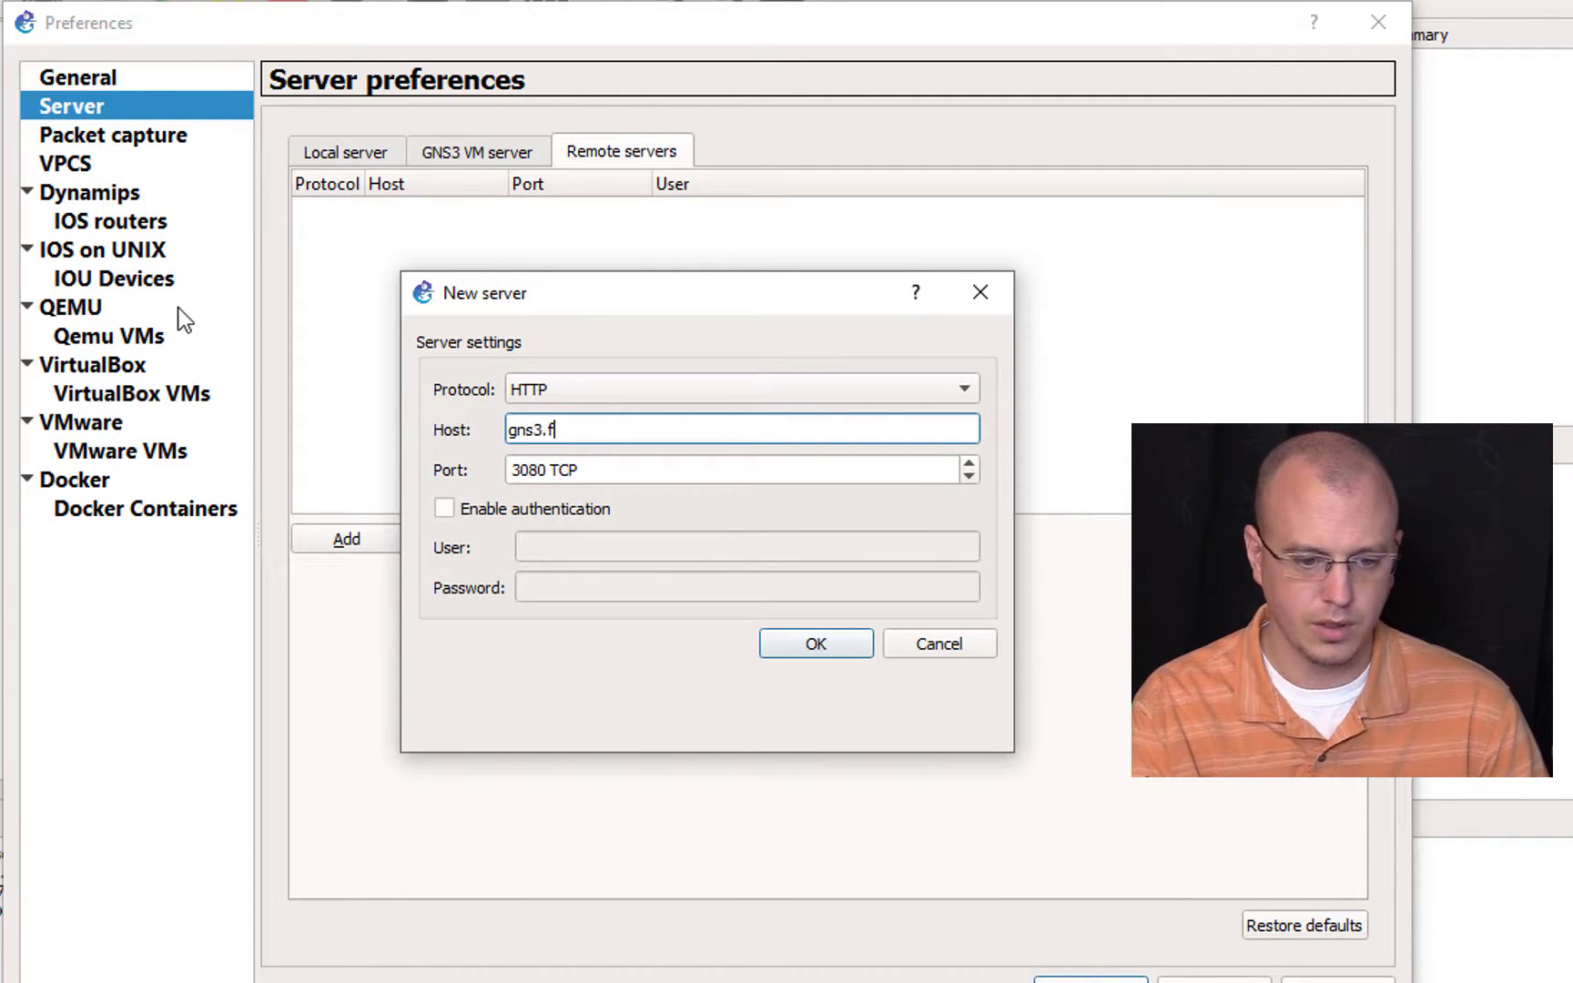
type("reelab.loca")
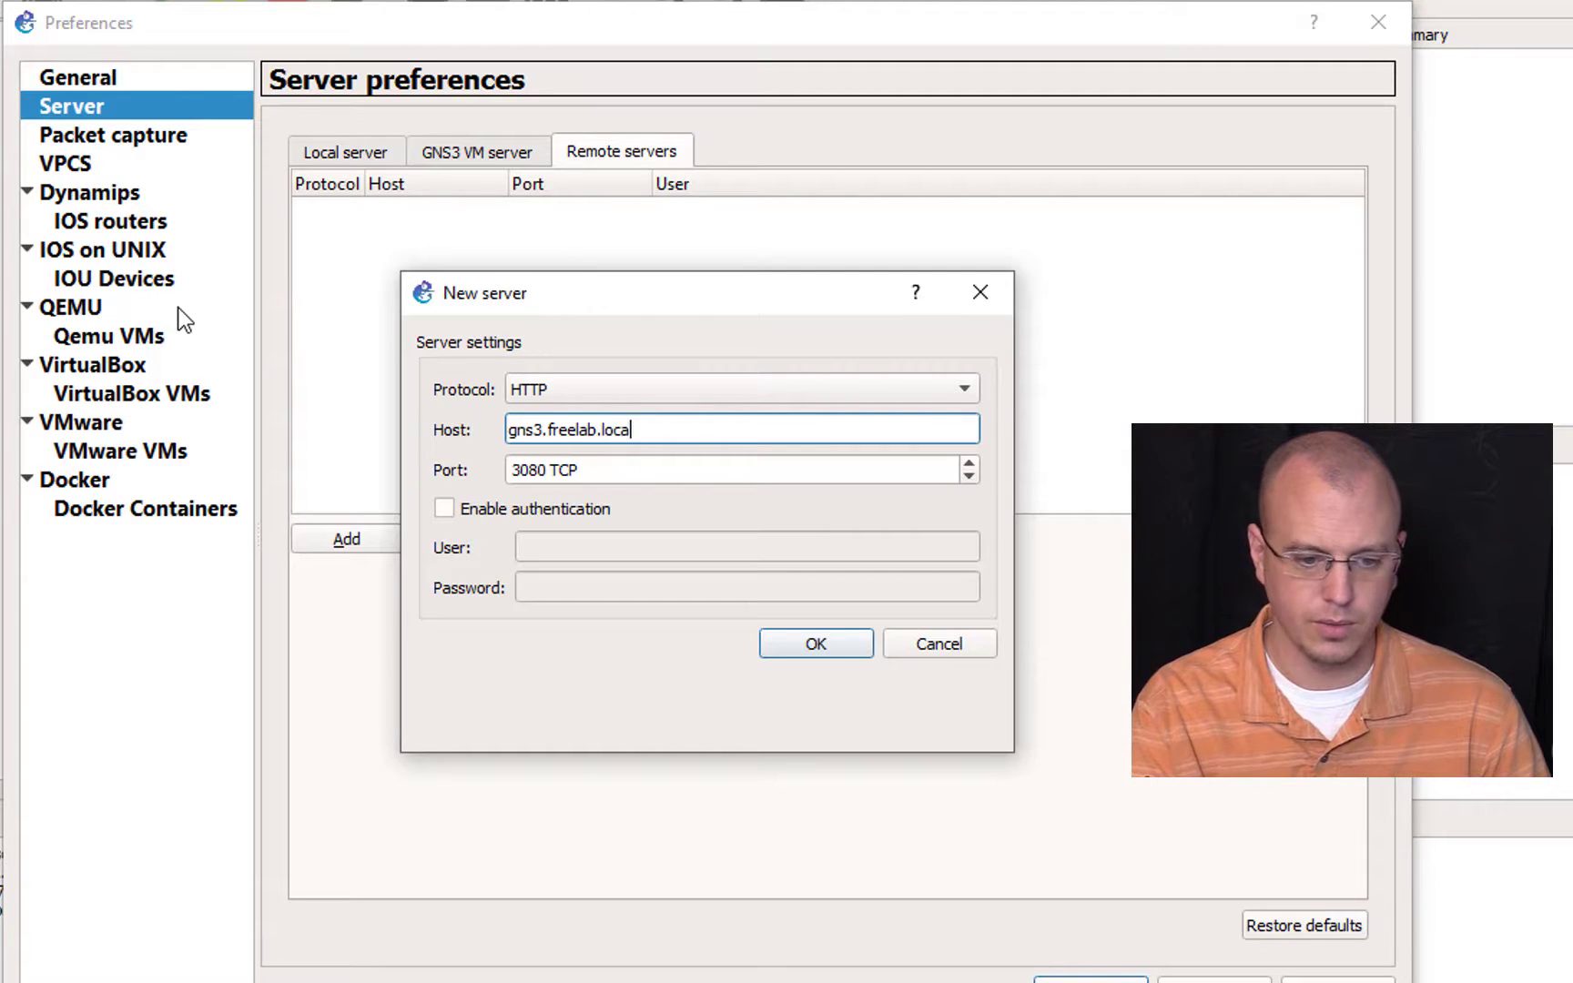
type("l")
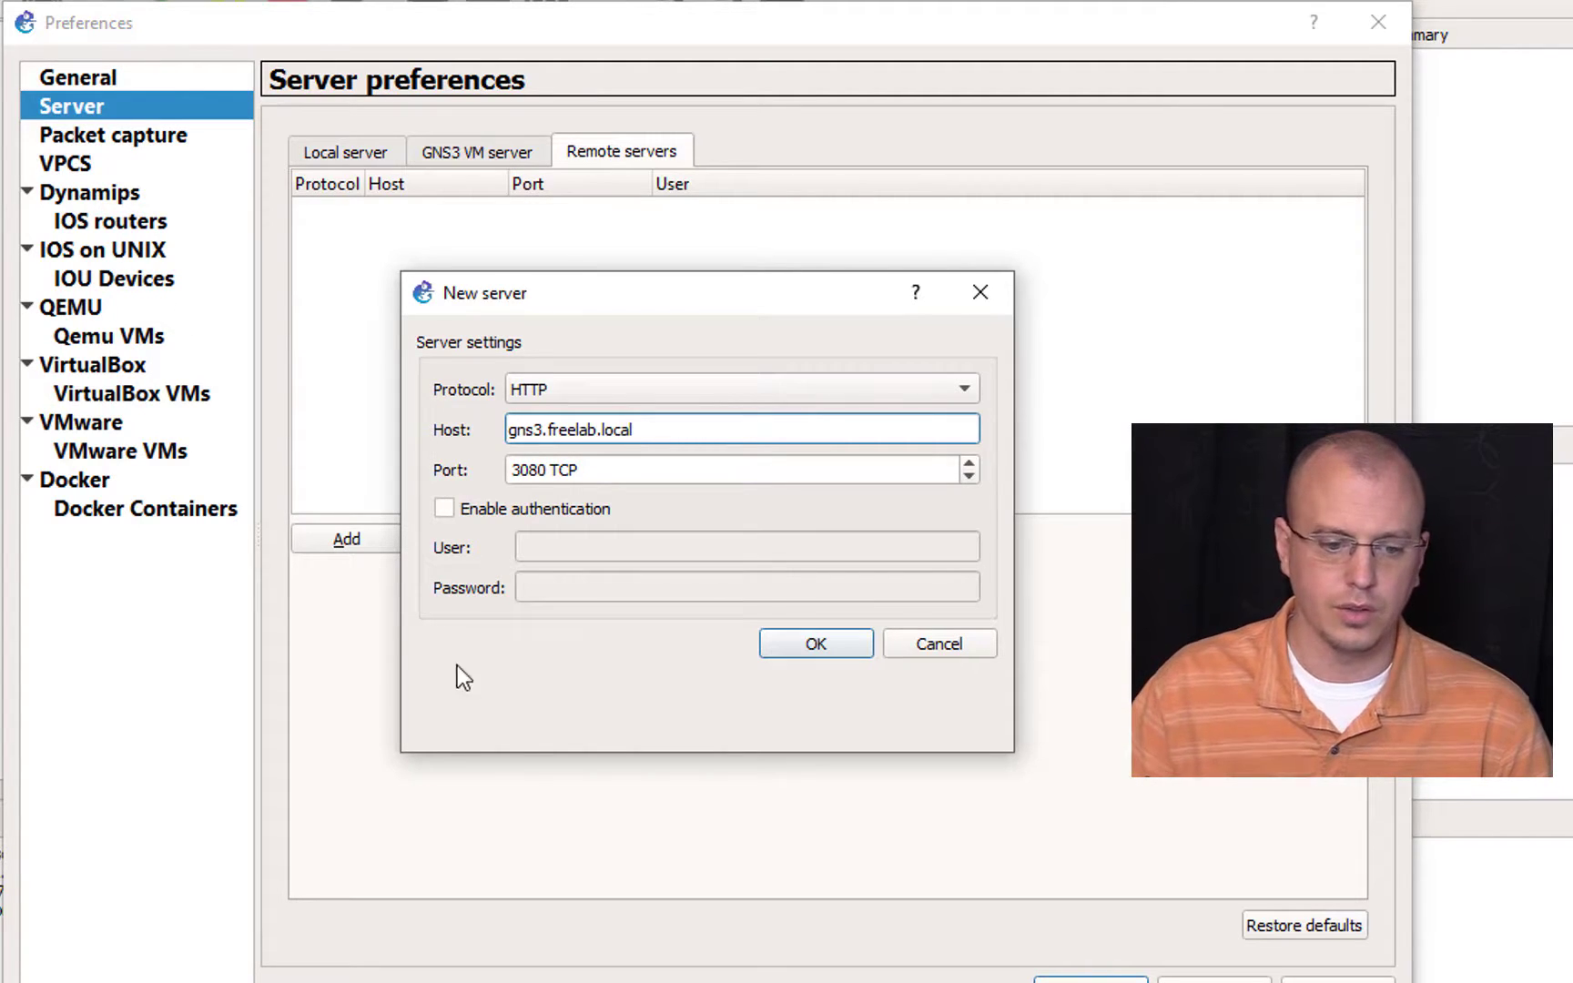
left_click(830, 648)
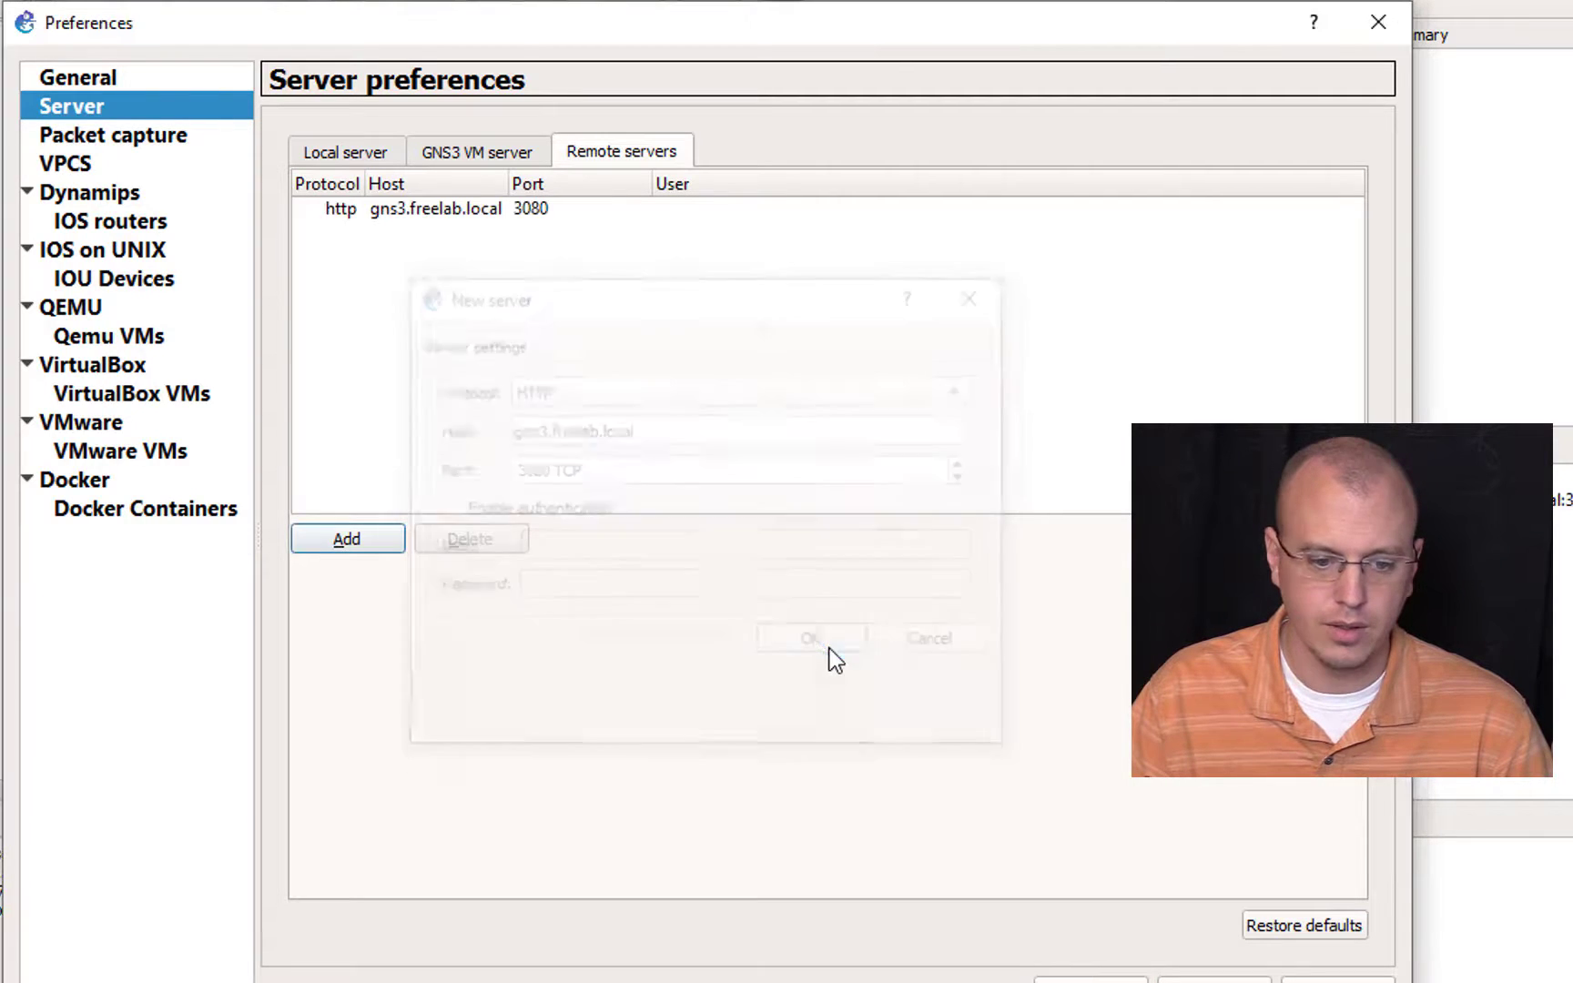
left_click(138, 221)
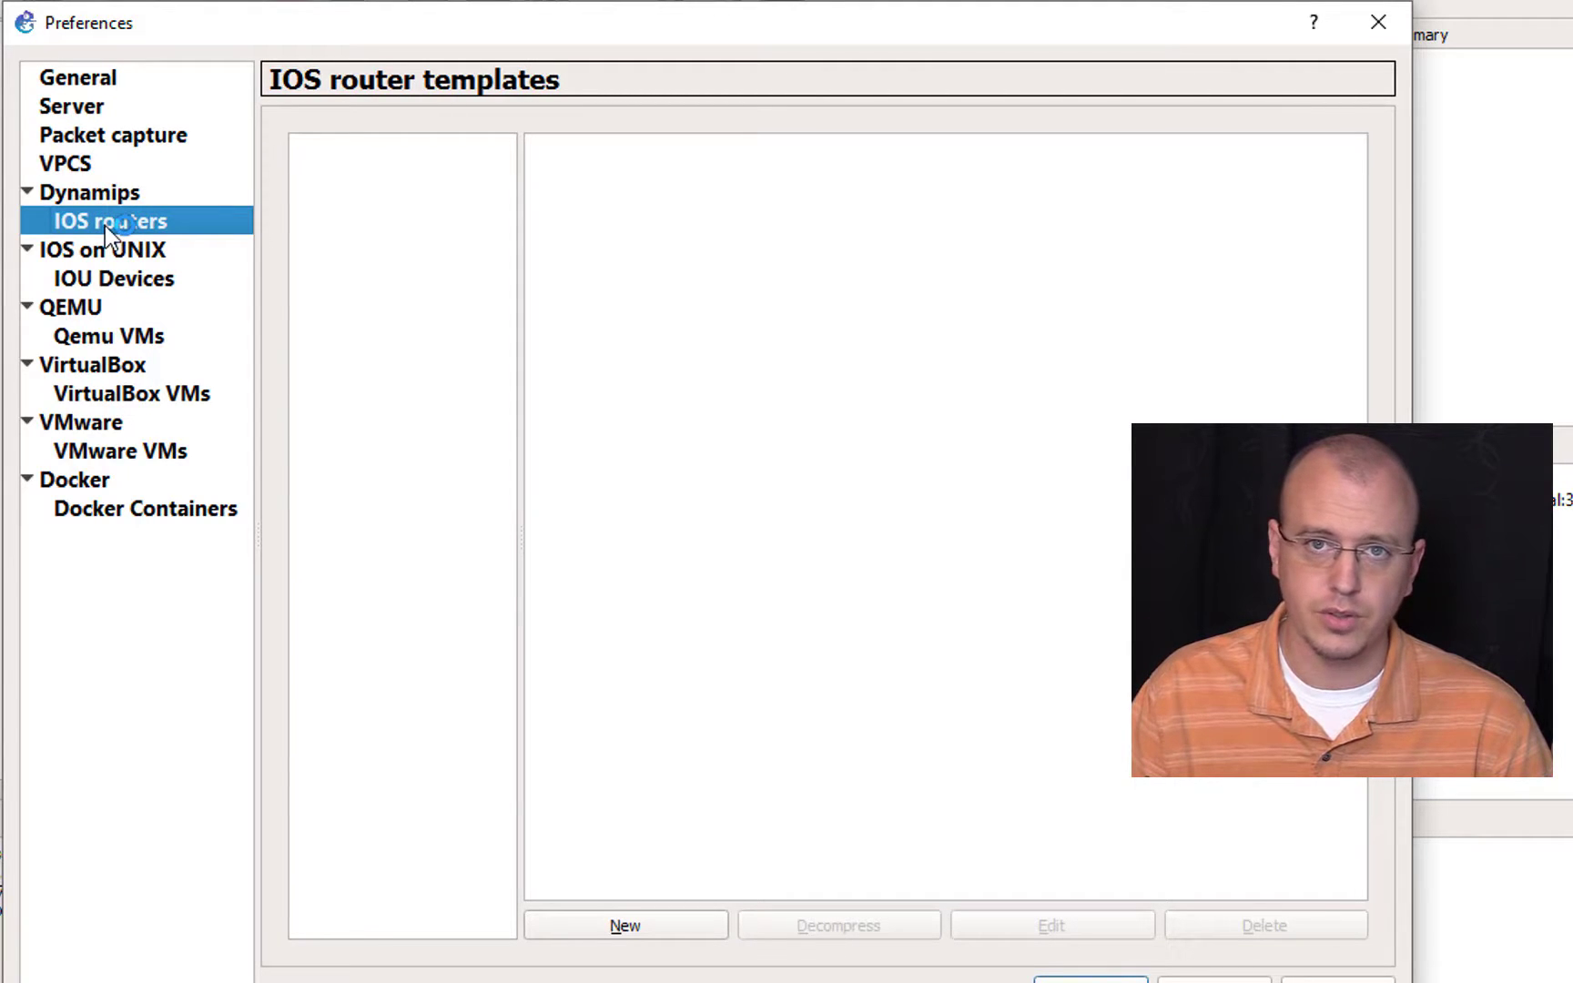
left_click(664, 928)
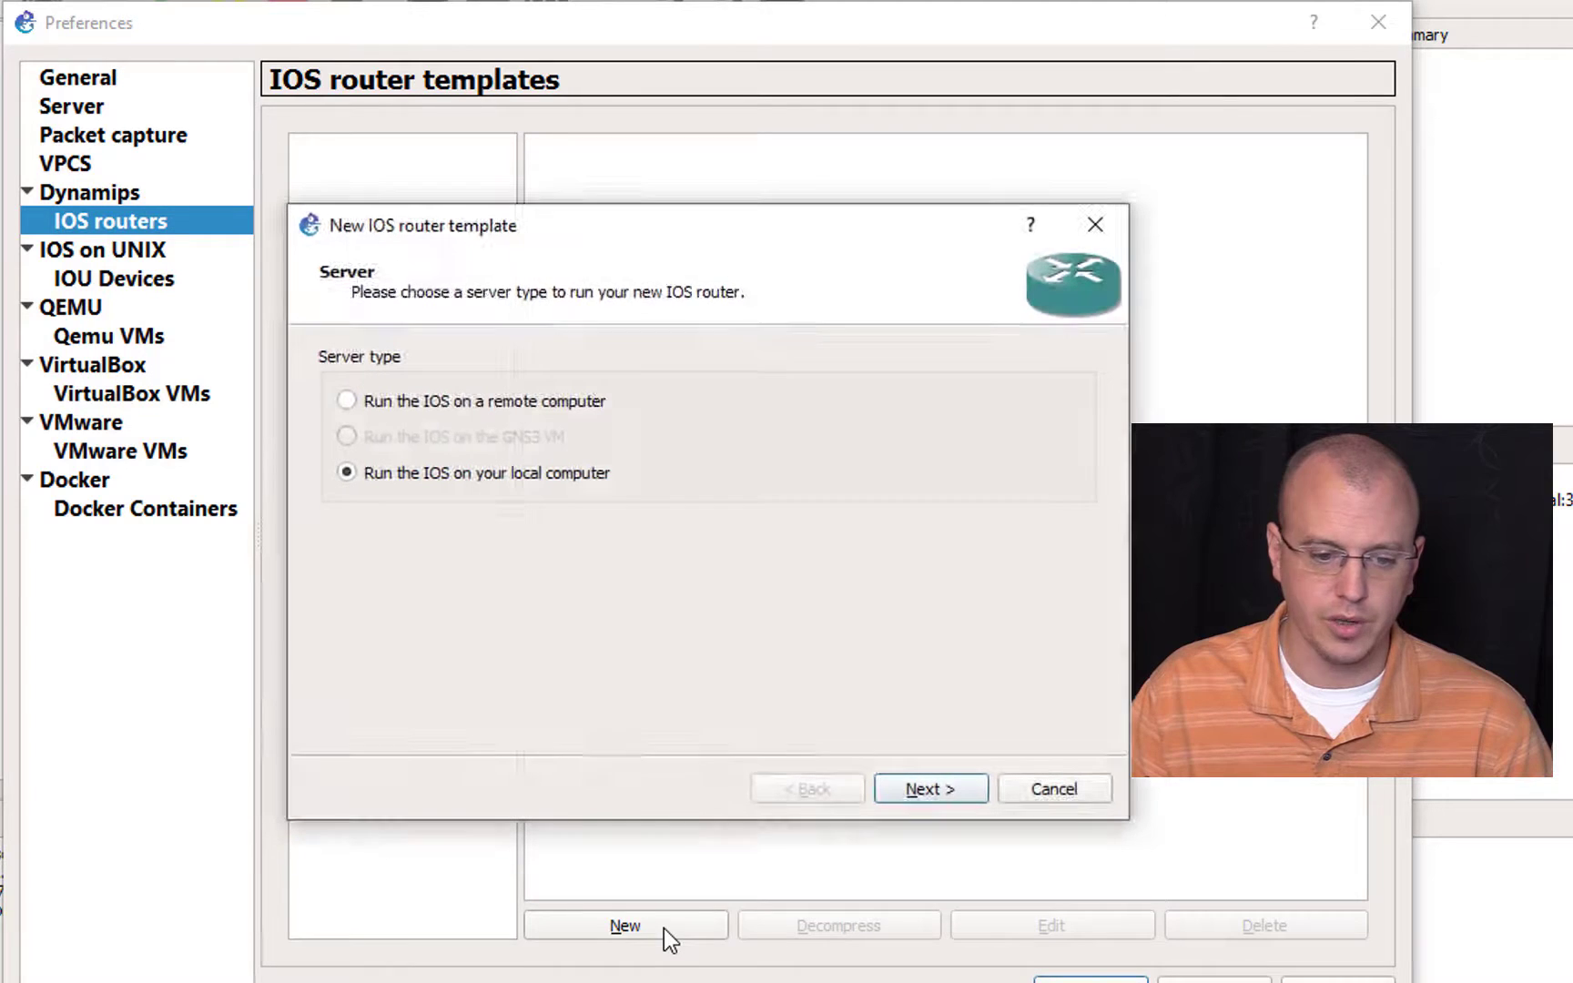
left_click(361, 408)
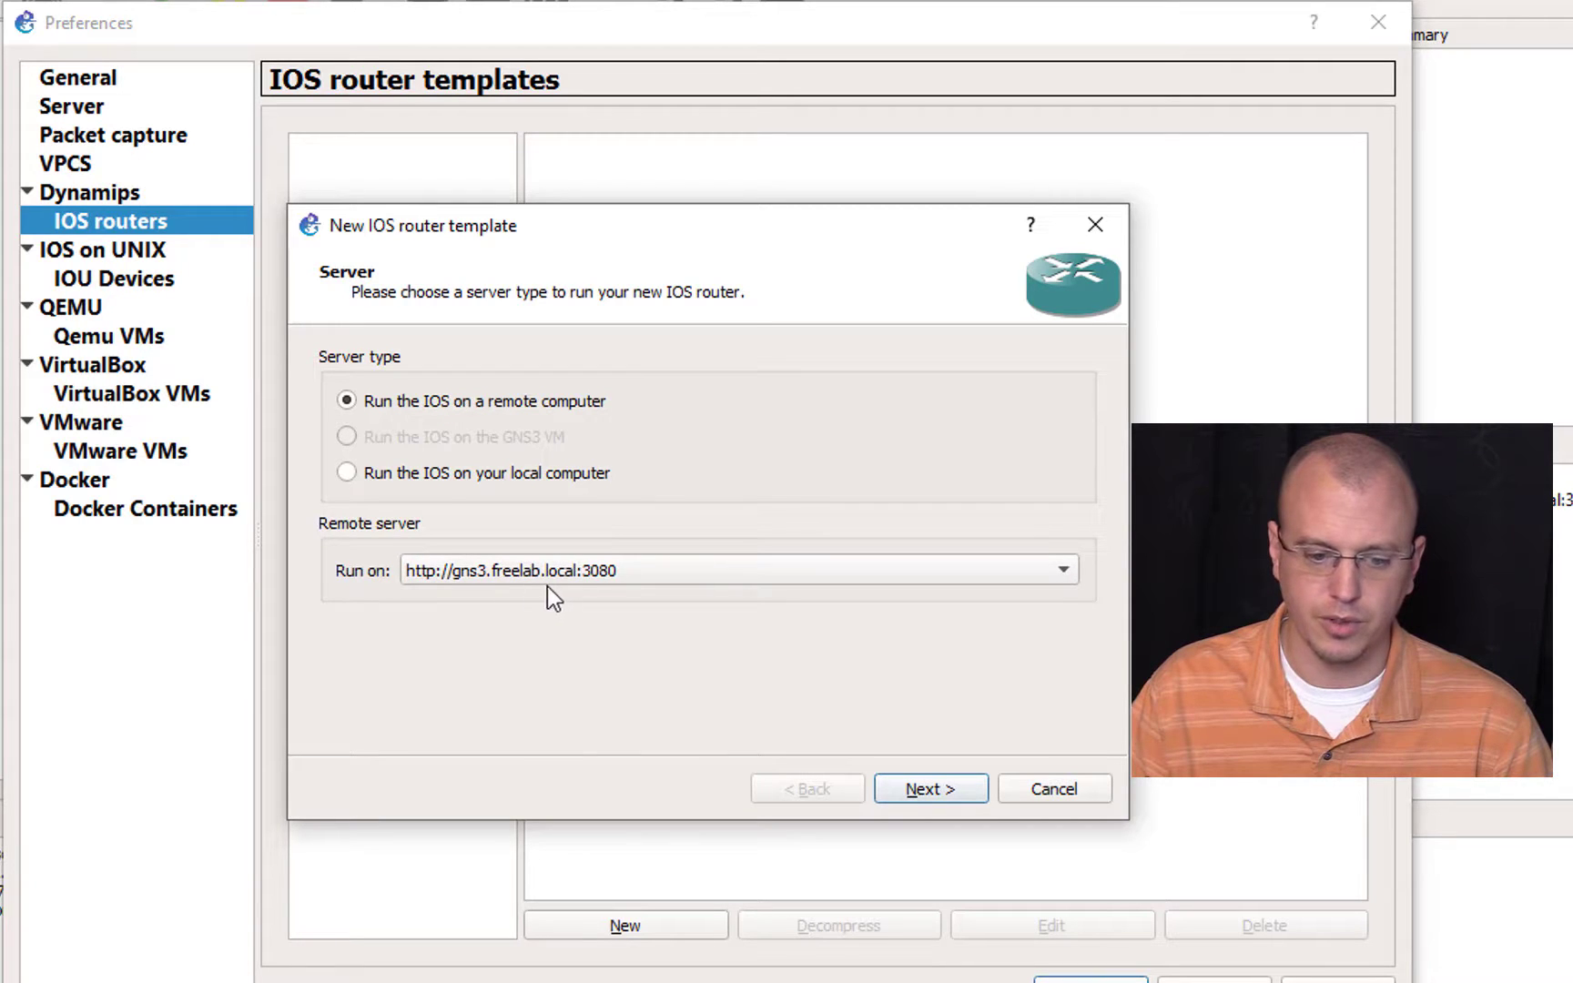
left_click(947, 792)
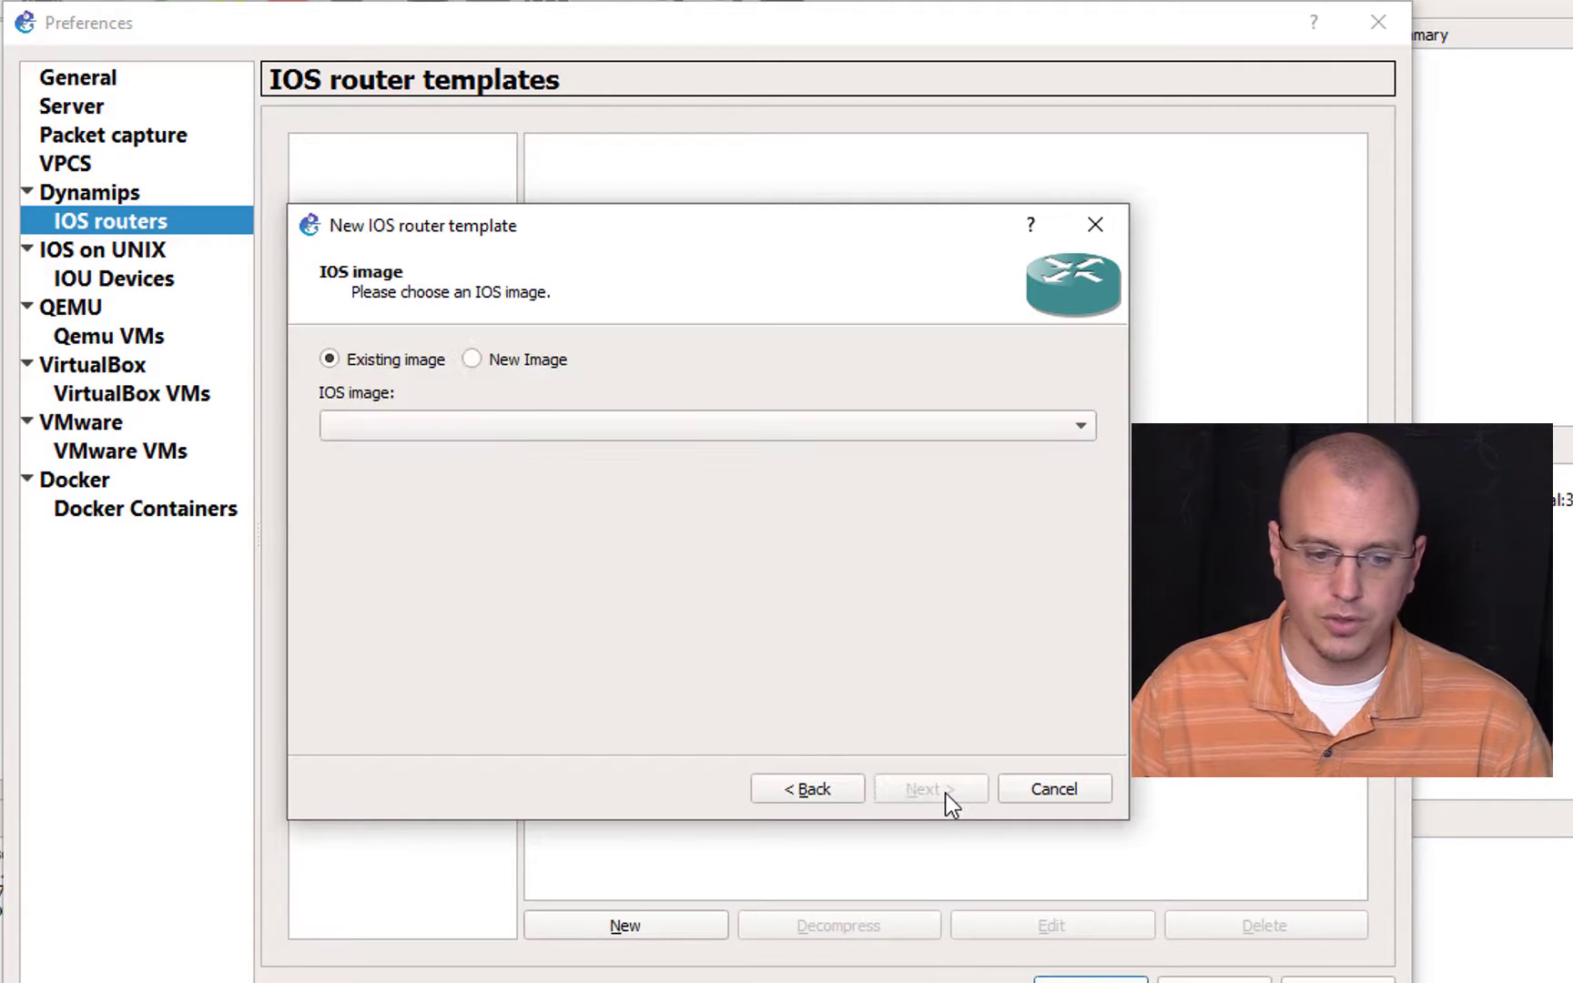
left_click(564, 426)
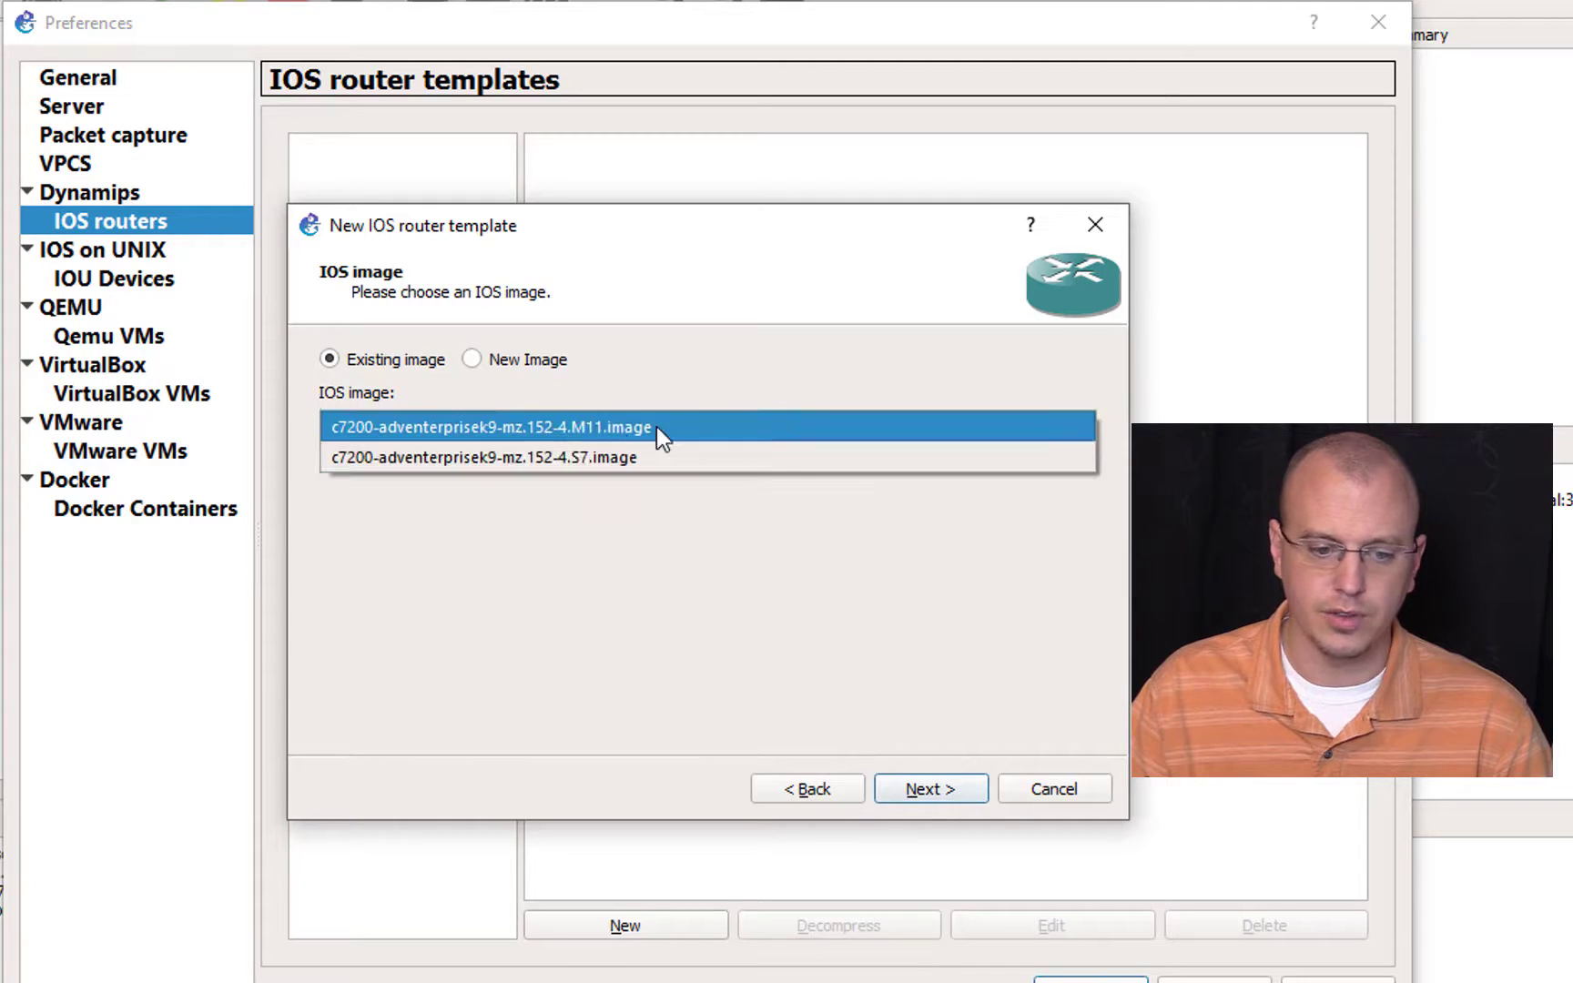
left_click(783, 431)
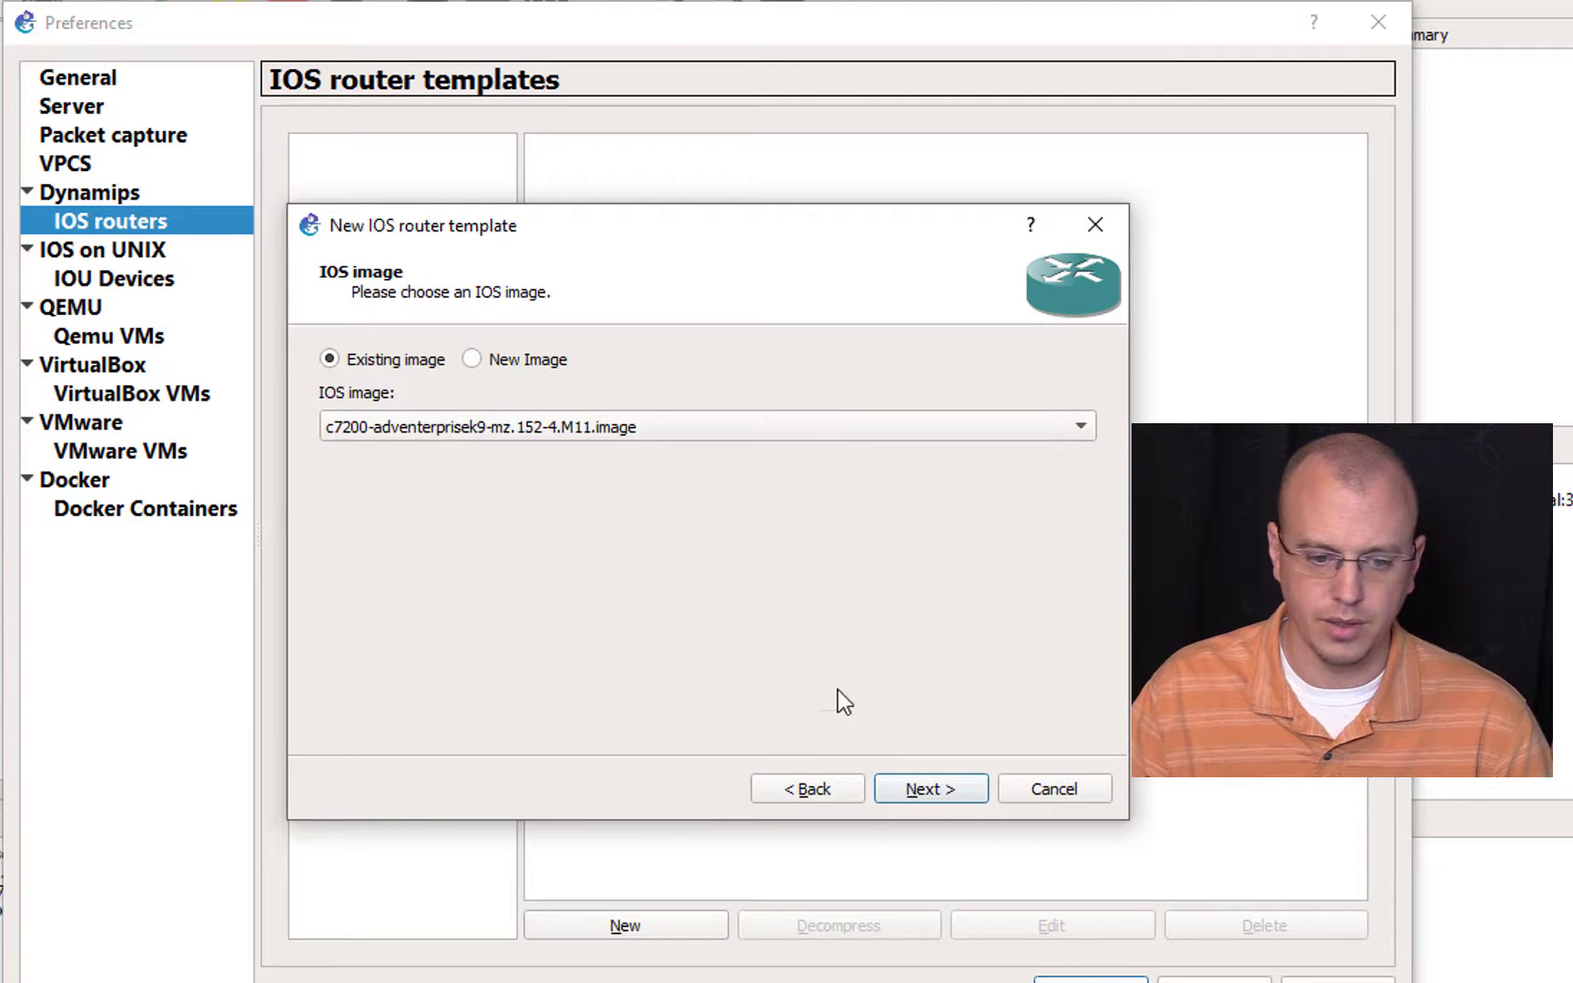
left_click(927, 790)
Step: Copy the model name 7206VXR from the Freelab page and paste it as the new router template's name
left_click_drag(448, 364, 391, 363)
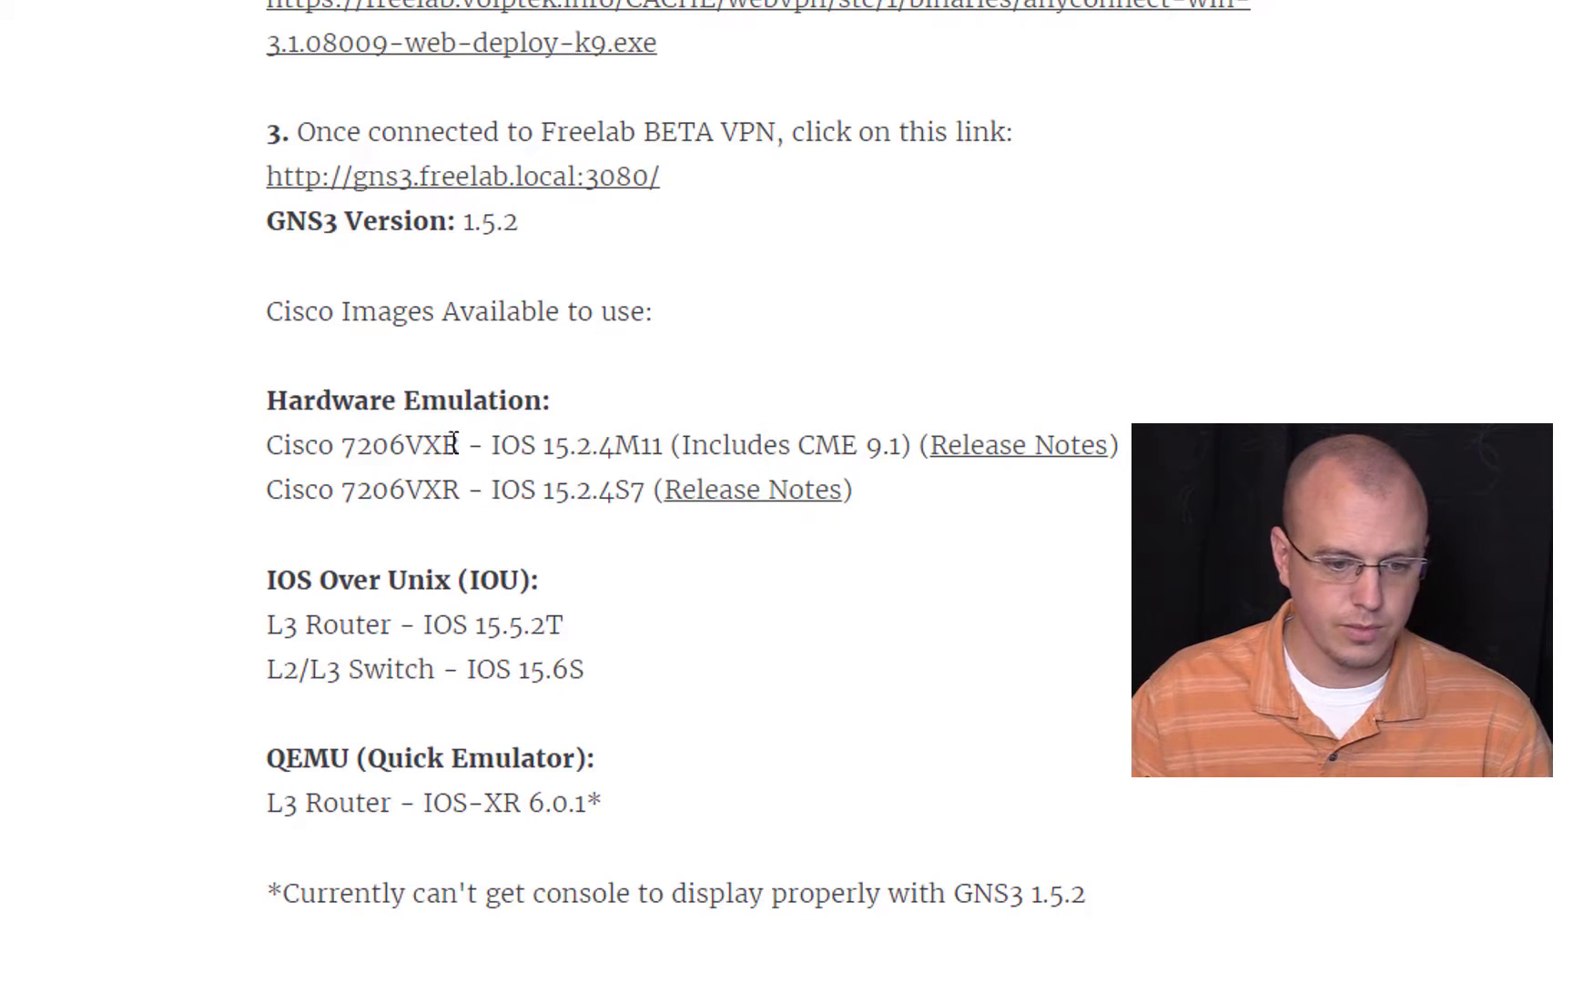
left_click_drag(460, 445, 350, 449)
key("ctrl+c")
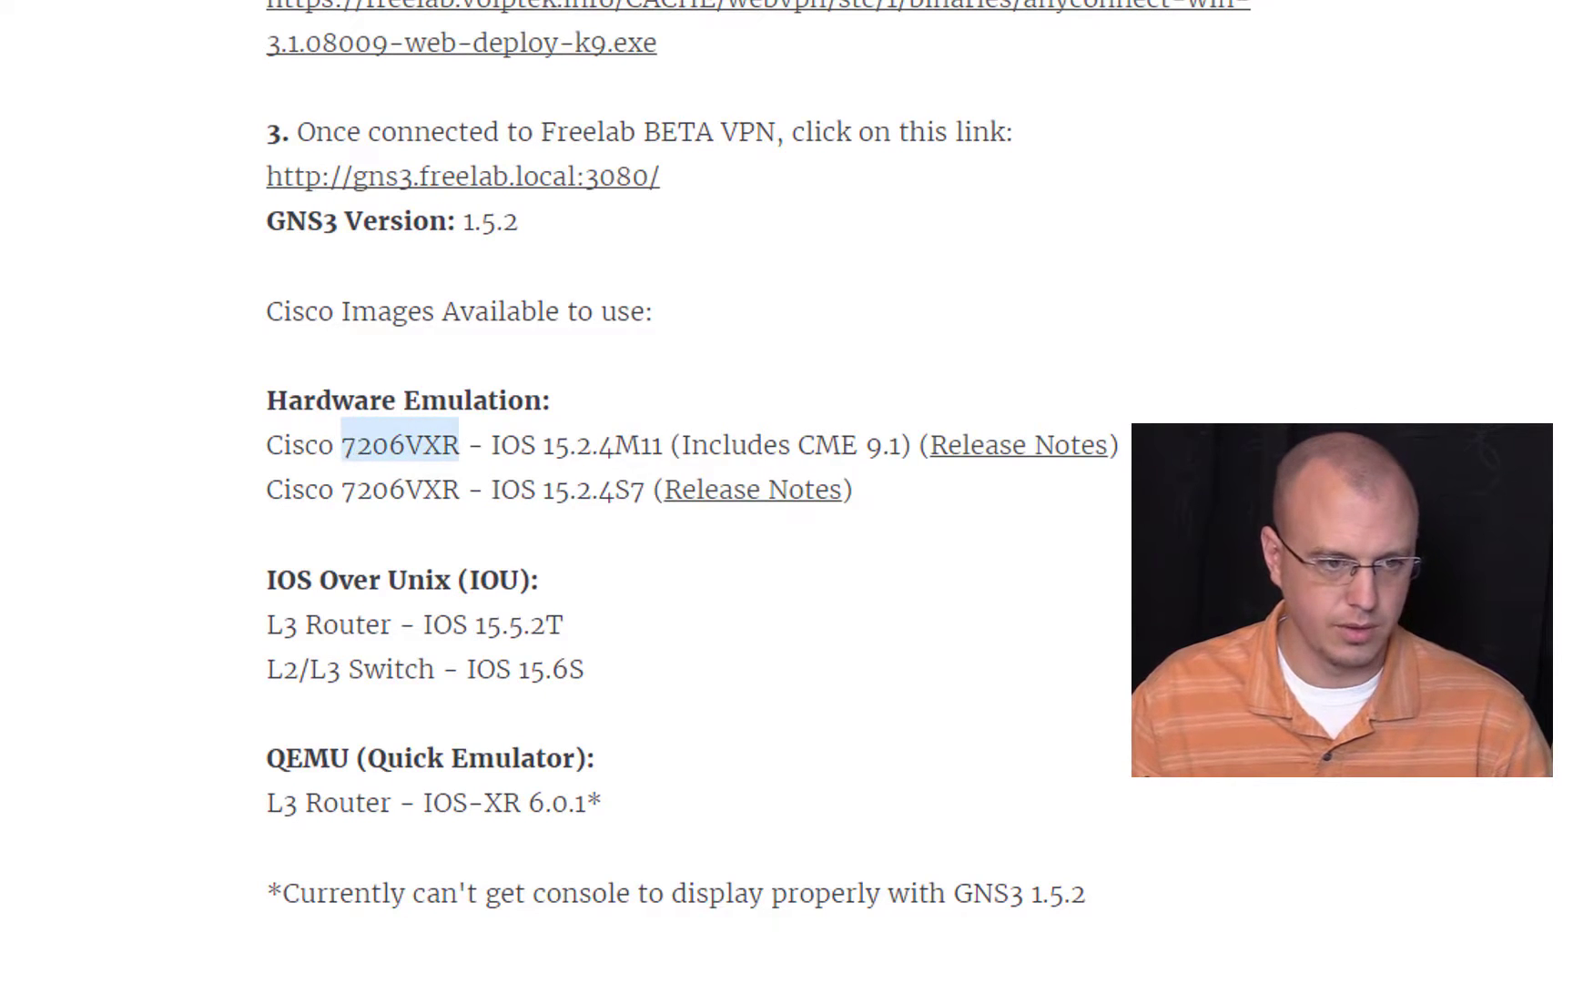
left_click(380, 2)
left_click(381, 2)
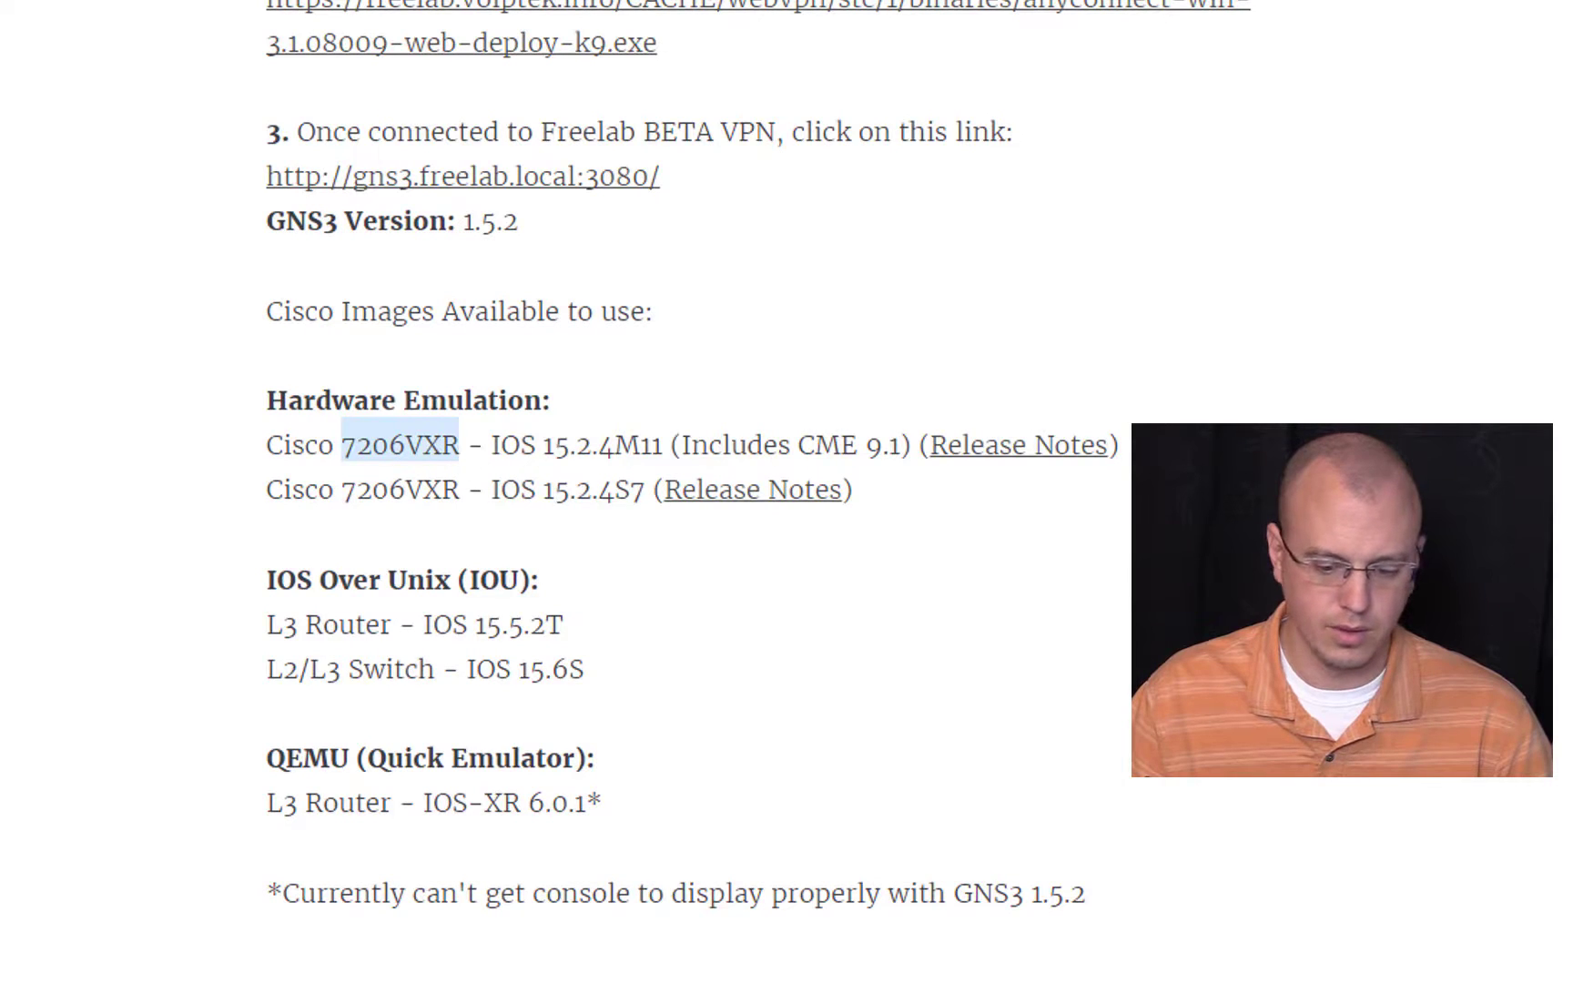
key("alt+Tab")
key("ctrl+v")
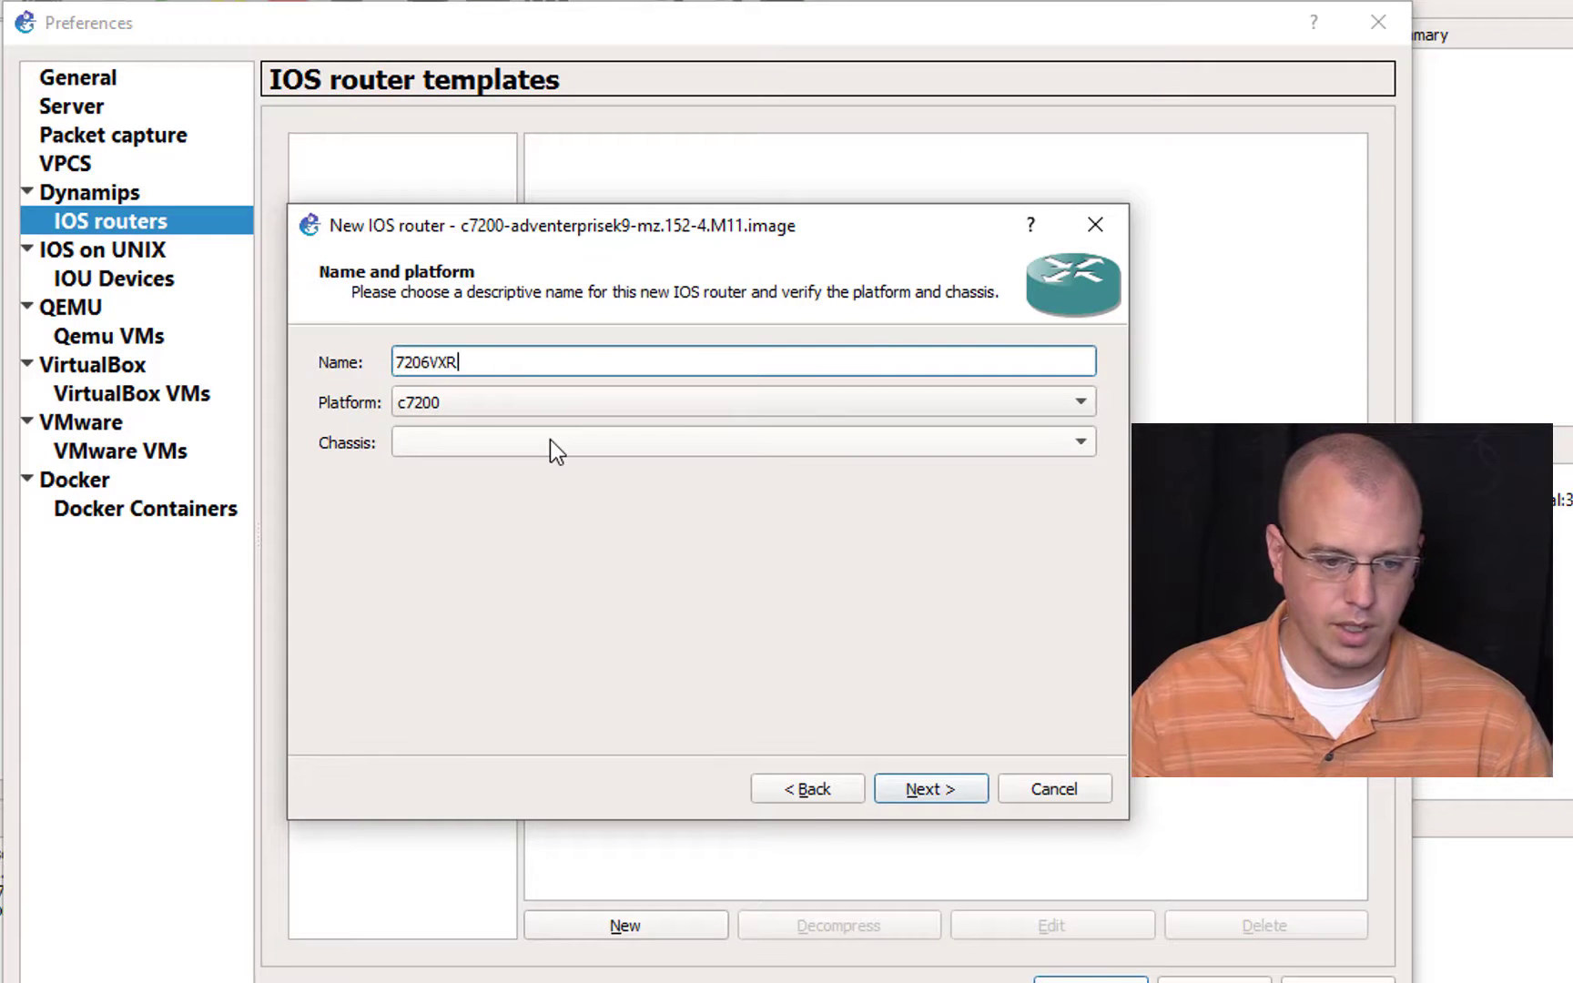
Step: Complete the template name as 7206VXR IOS 15.2.4M, keep platform c7200, and accept the default memory
type("IOS")
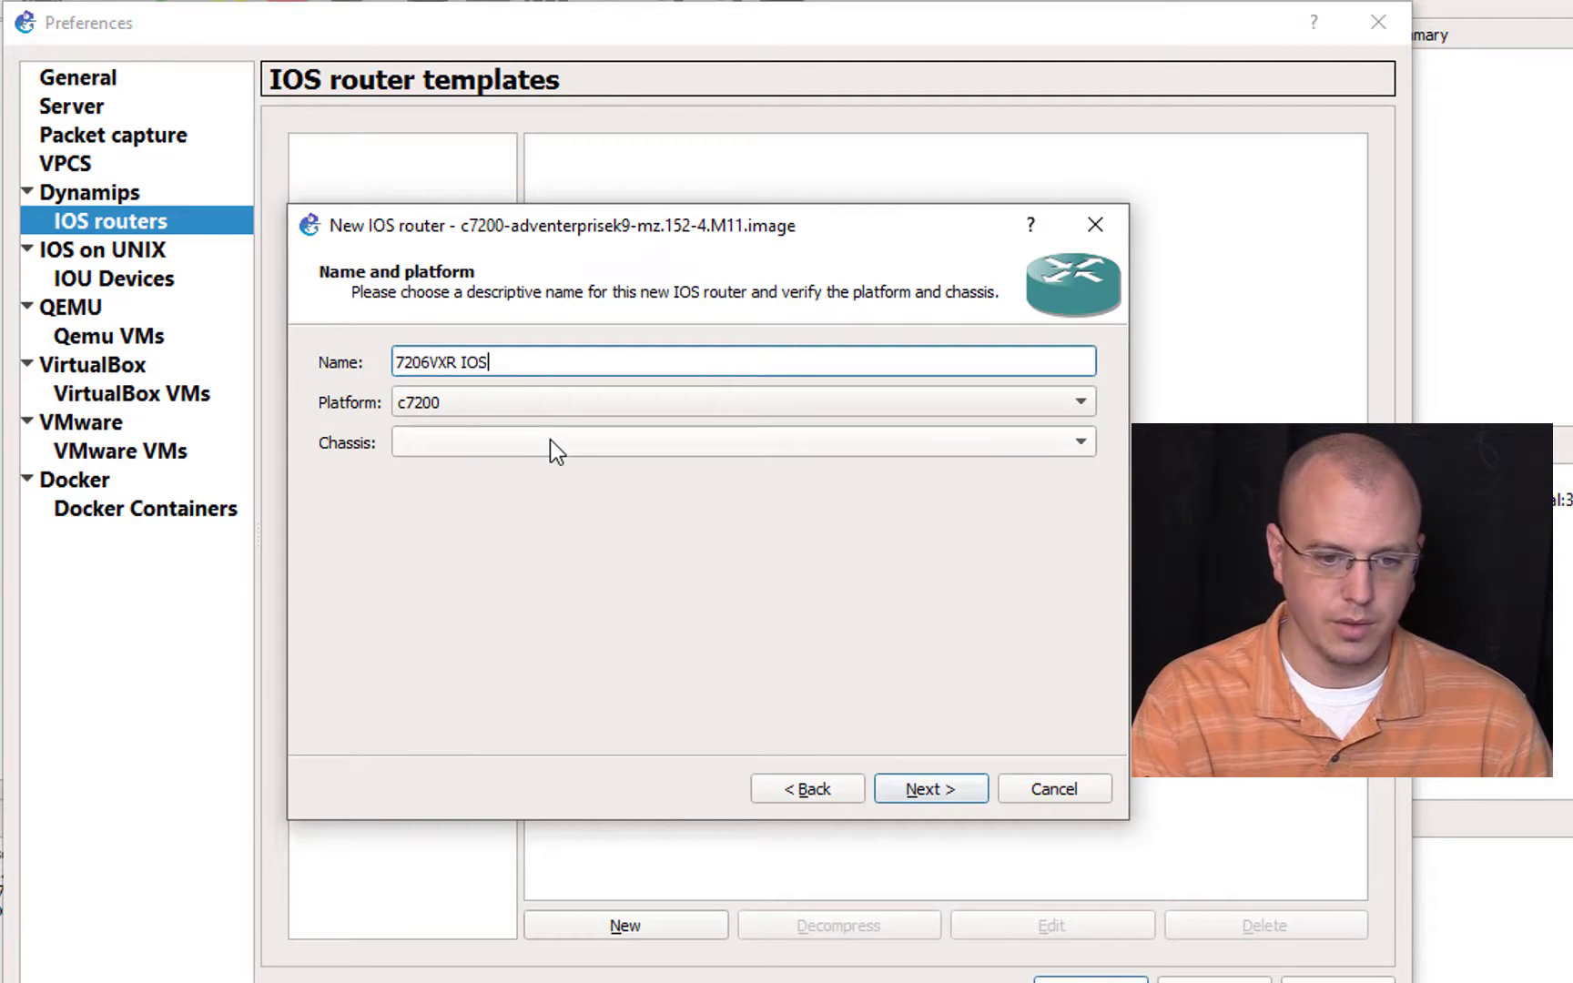
type(" 15.2")
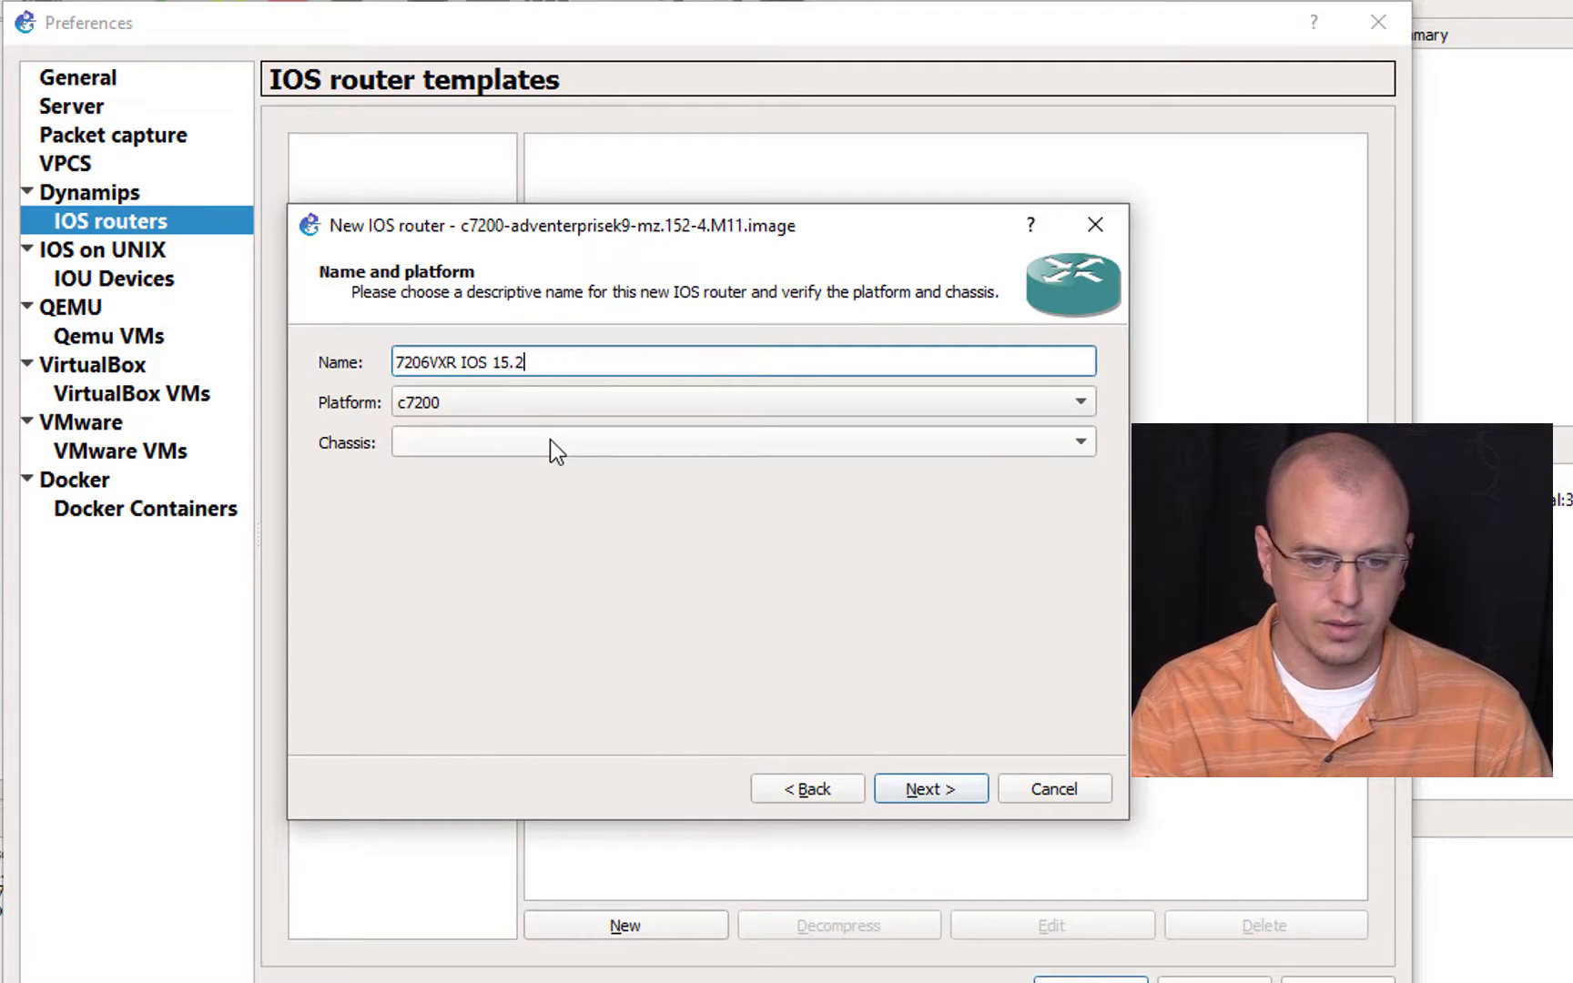
type("-4")
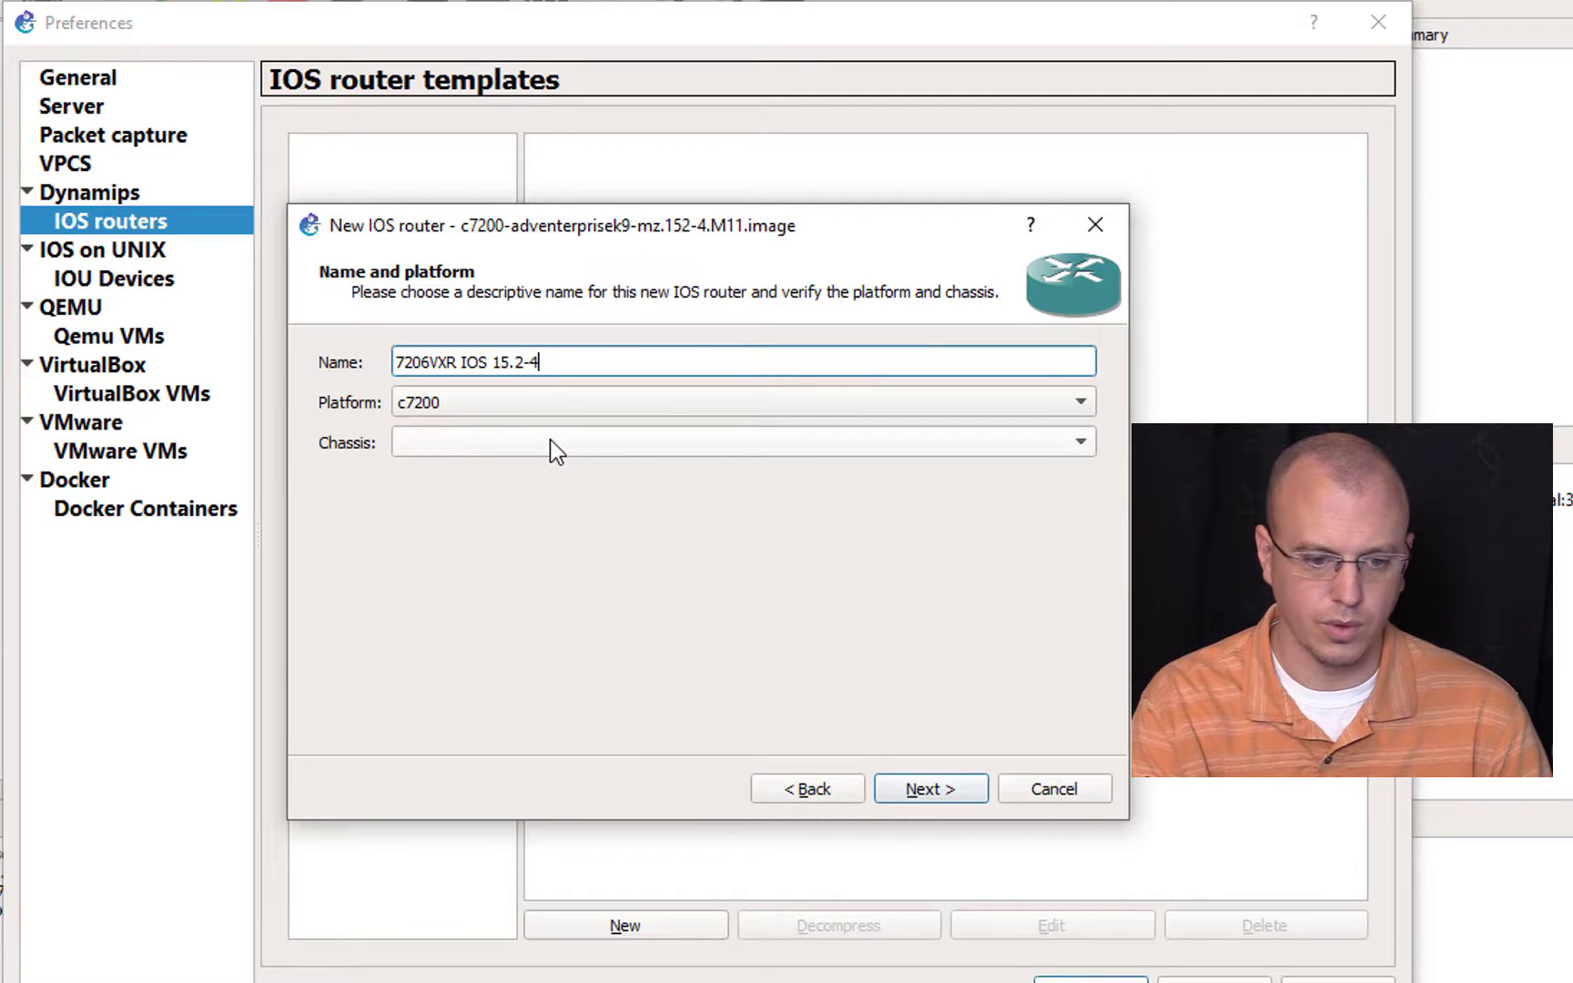
key("BackSpace")
key("BackSpace")
type(".4M")
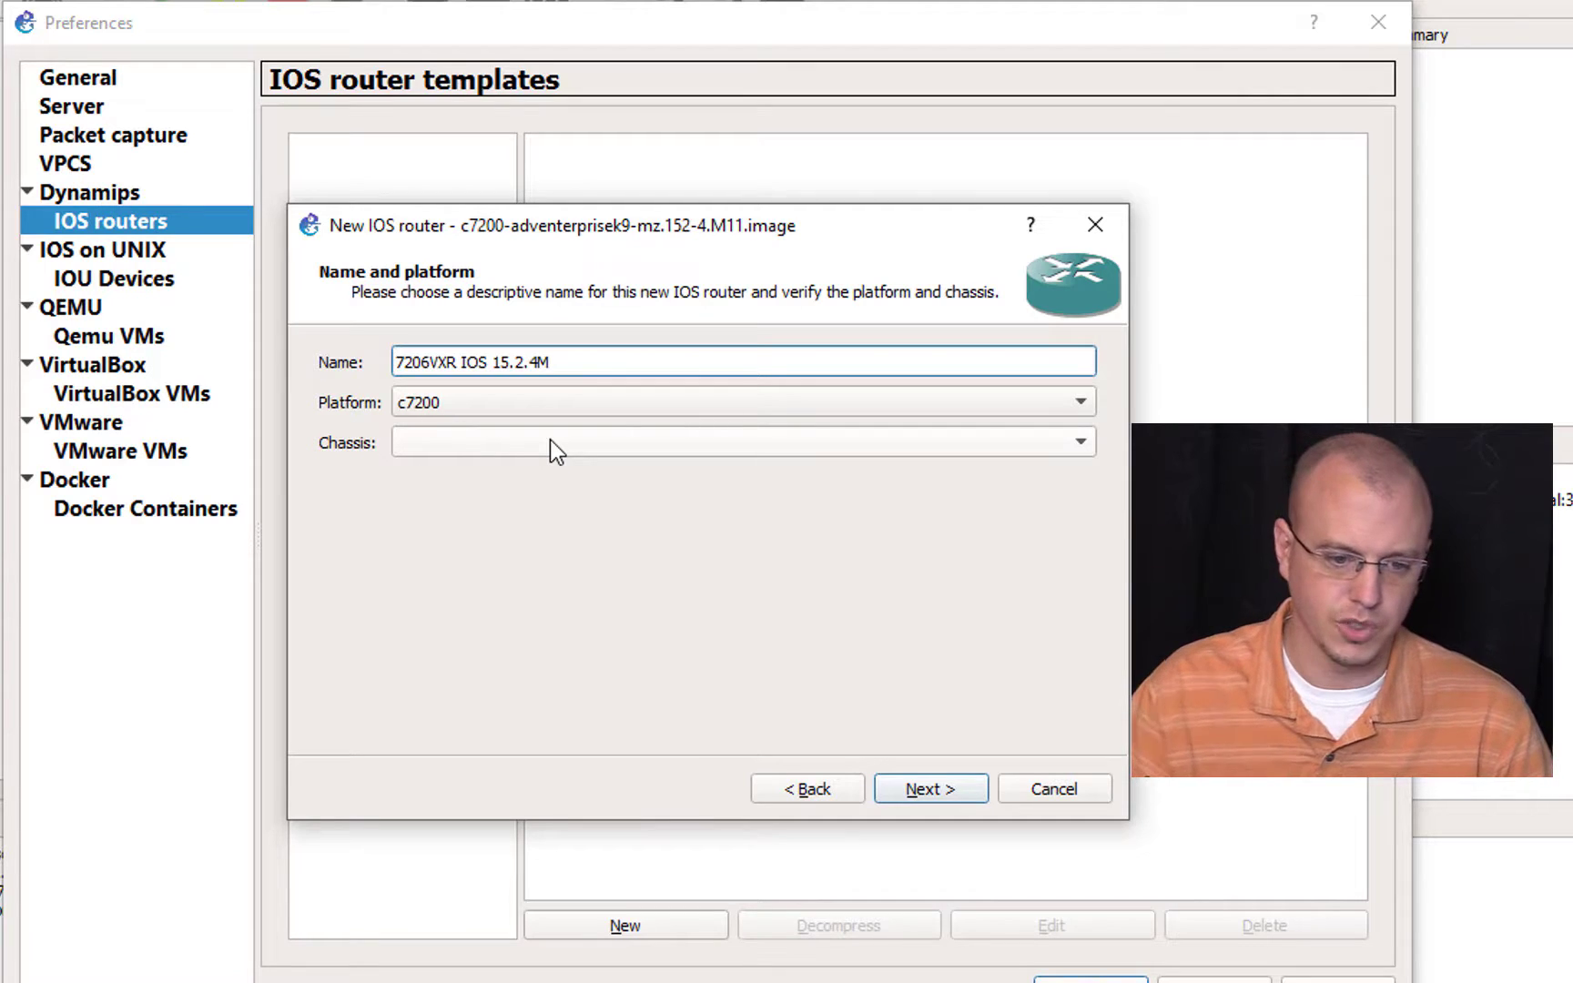
left_click(945, 788)
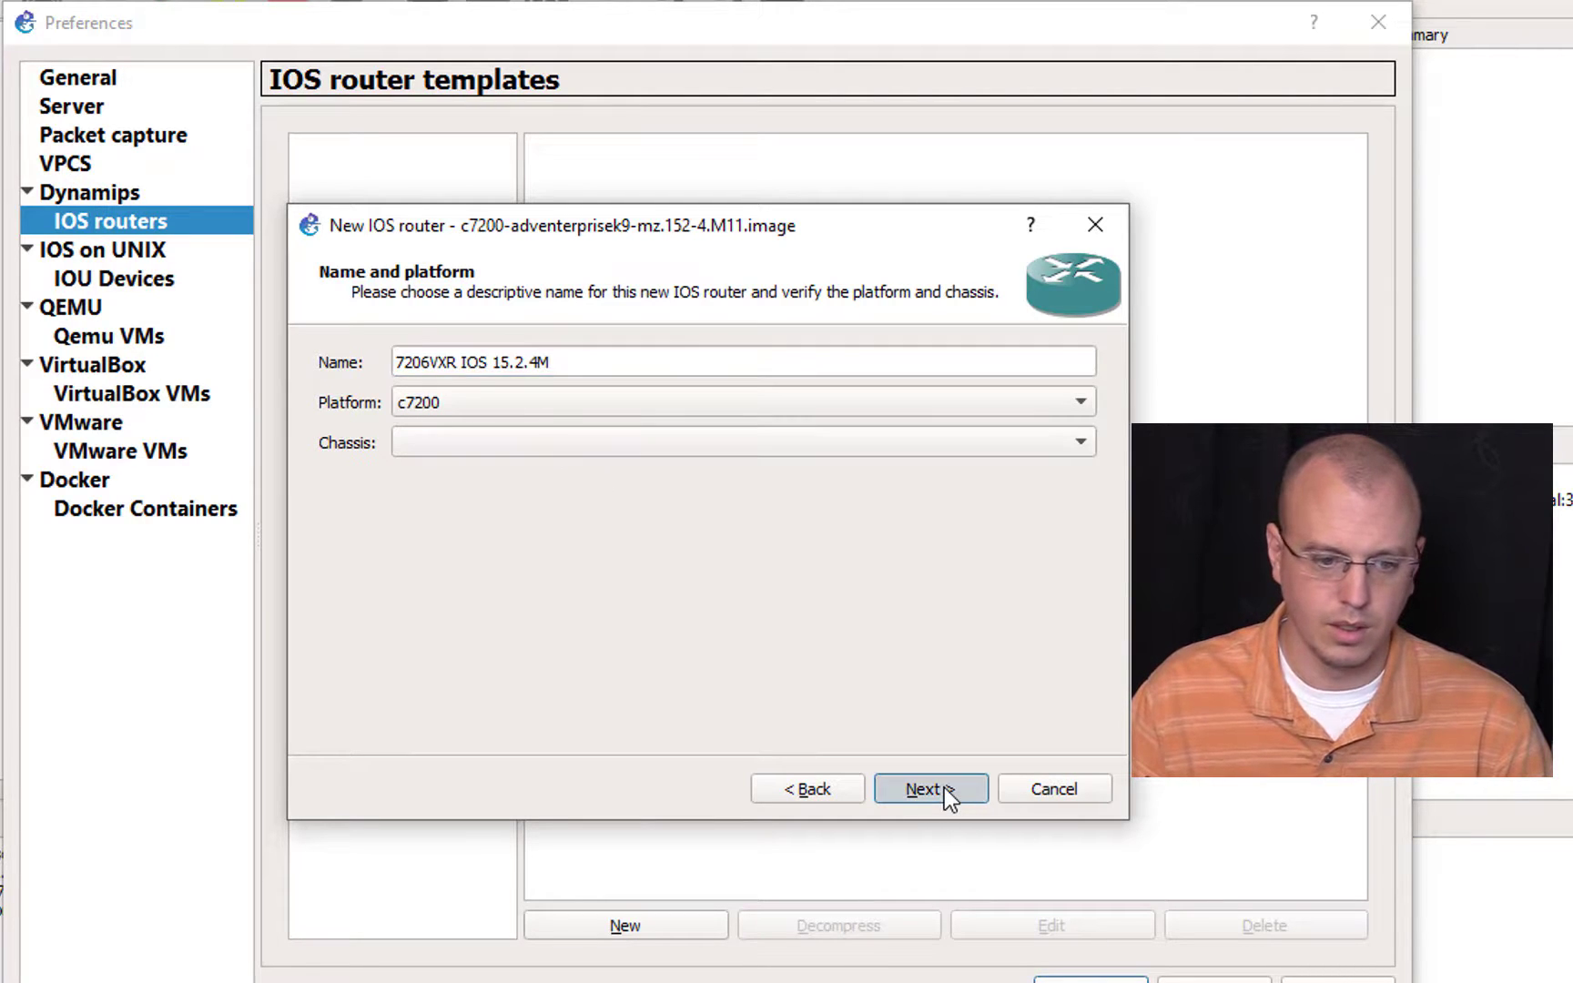
left_click(945, 790)
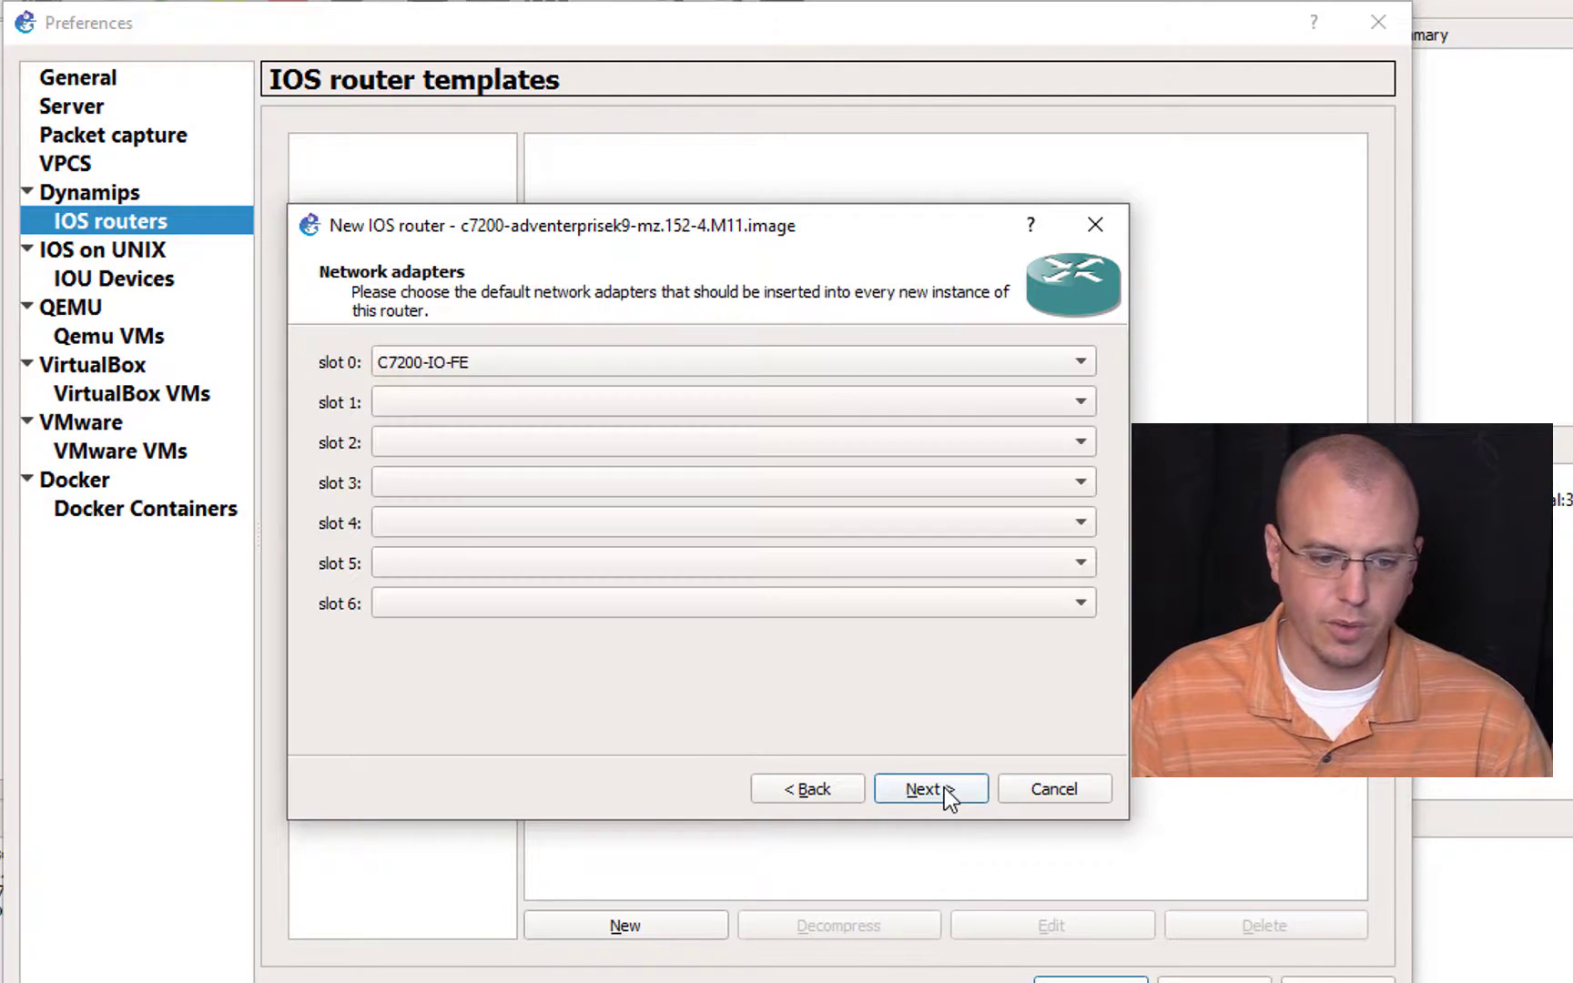
Step: Assign PA-2FE-TX adapters to slots 1 and 2 and a PA-4T+ adapter to slot 3 of the 15.2.4M router template
left_click(551, 398)
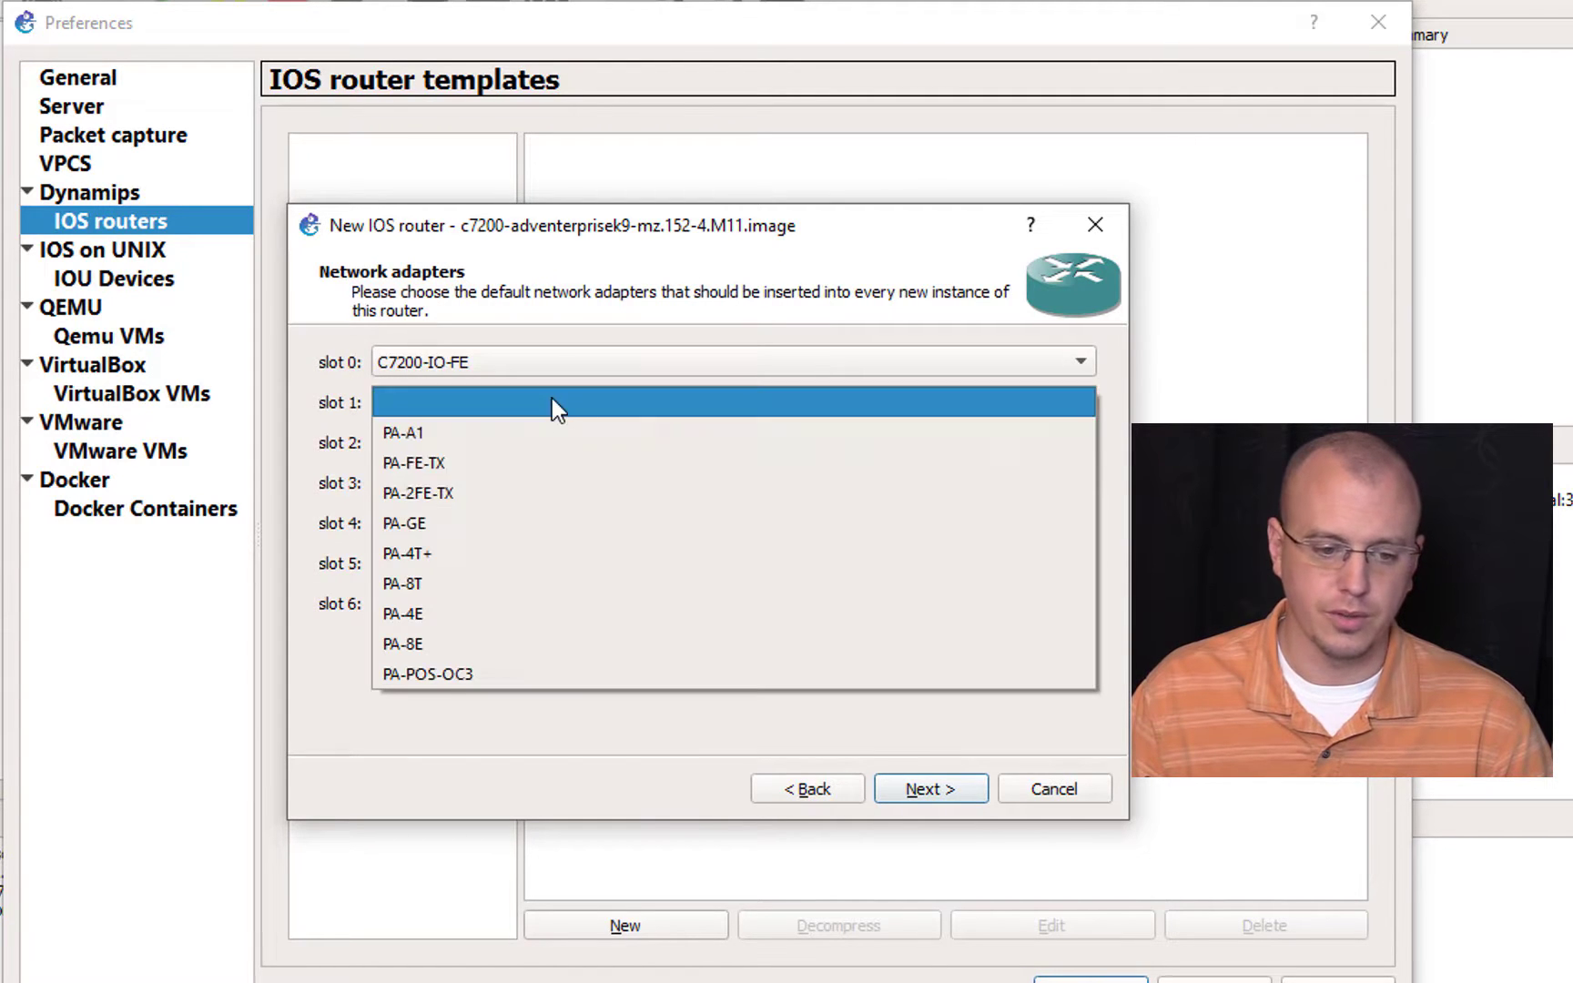
left_click(600, 492)
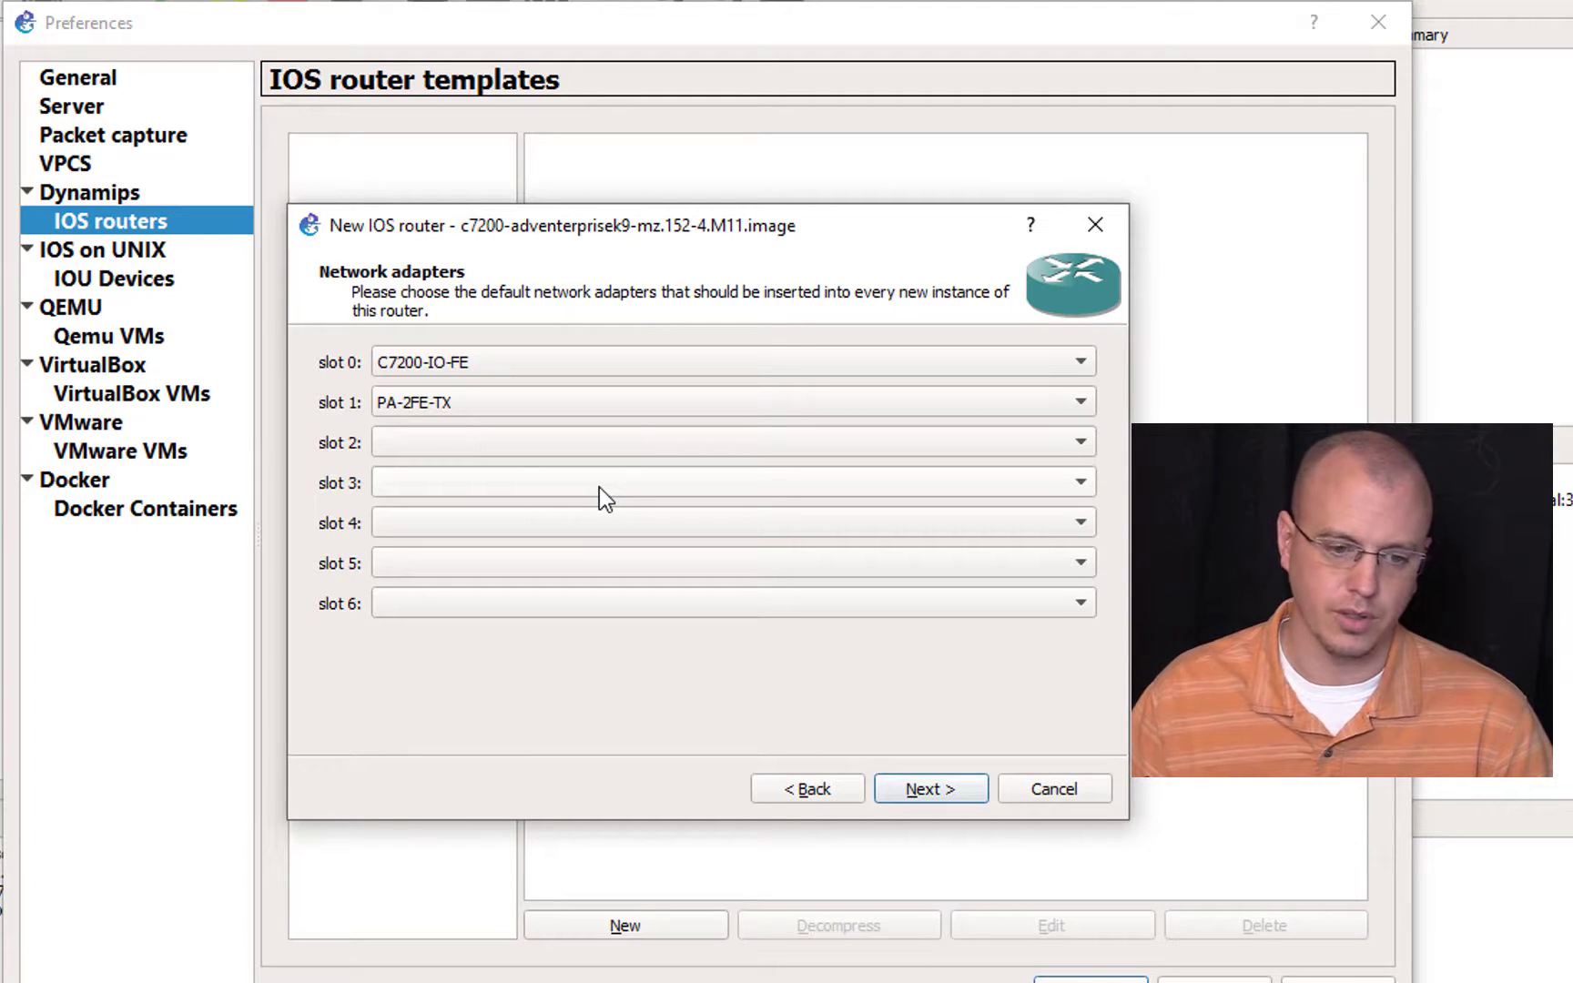
left_click(590, 445)
left_click(583, 531)
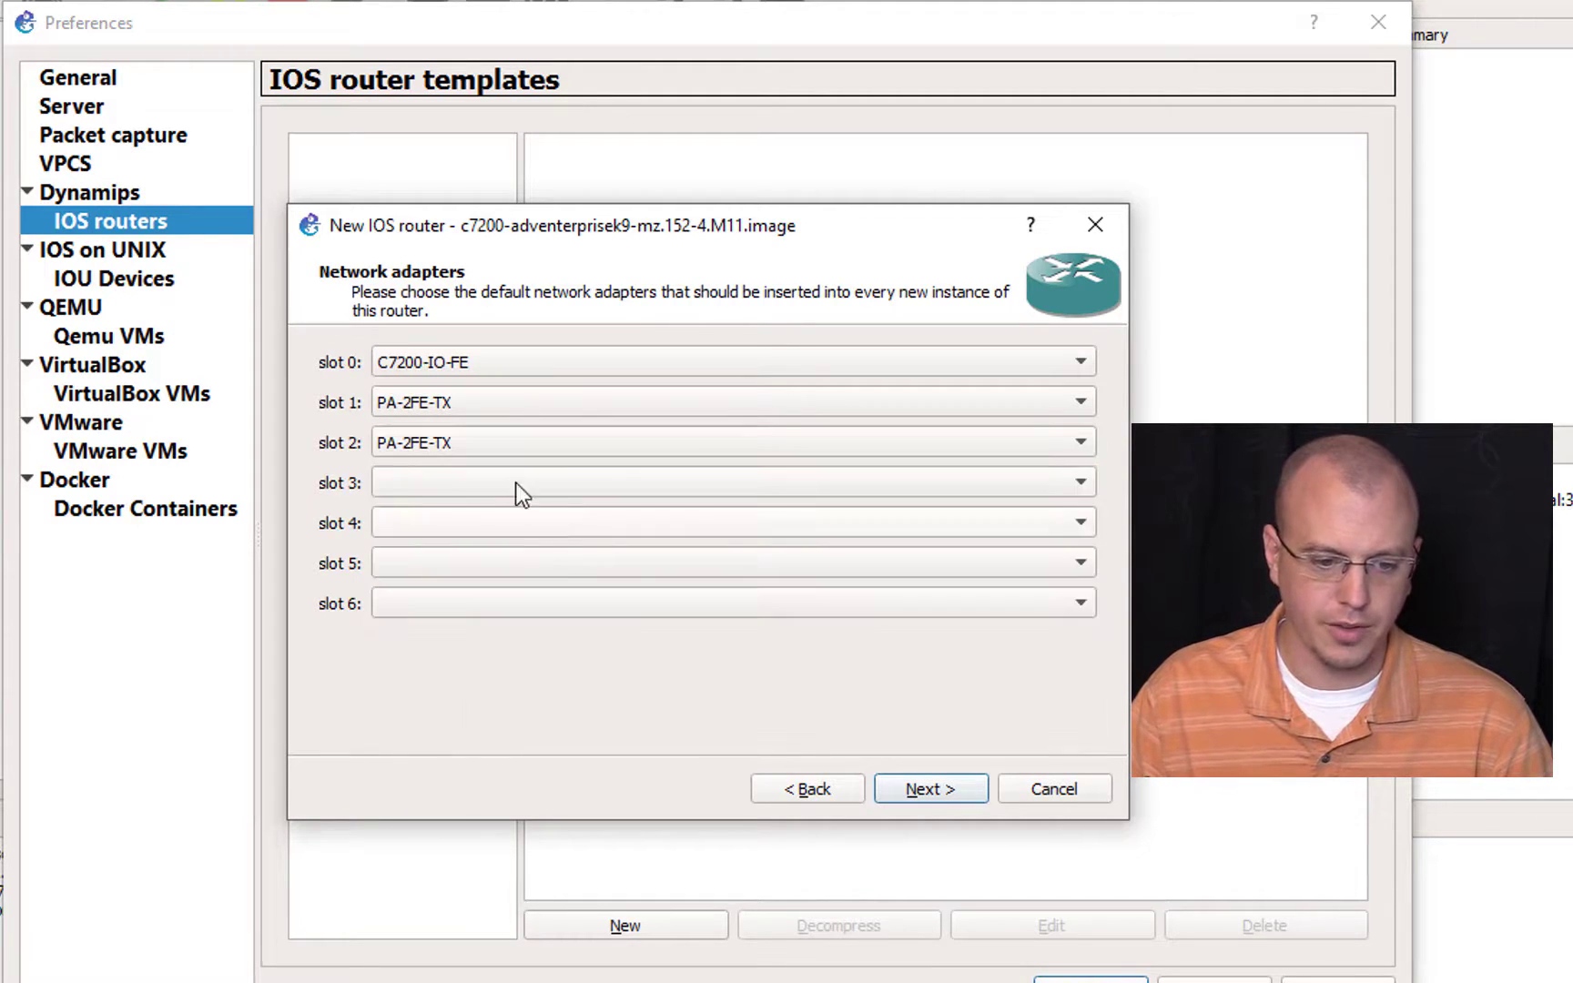
left_click(524, 486)
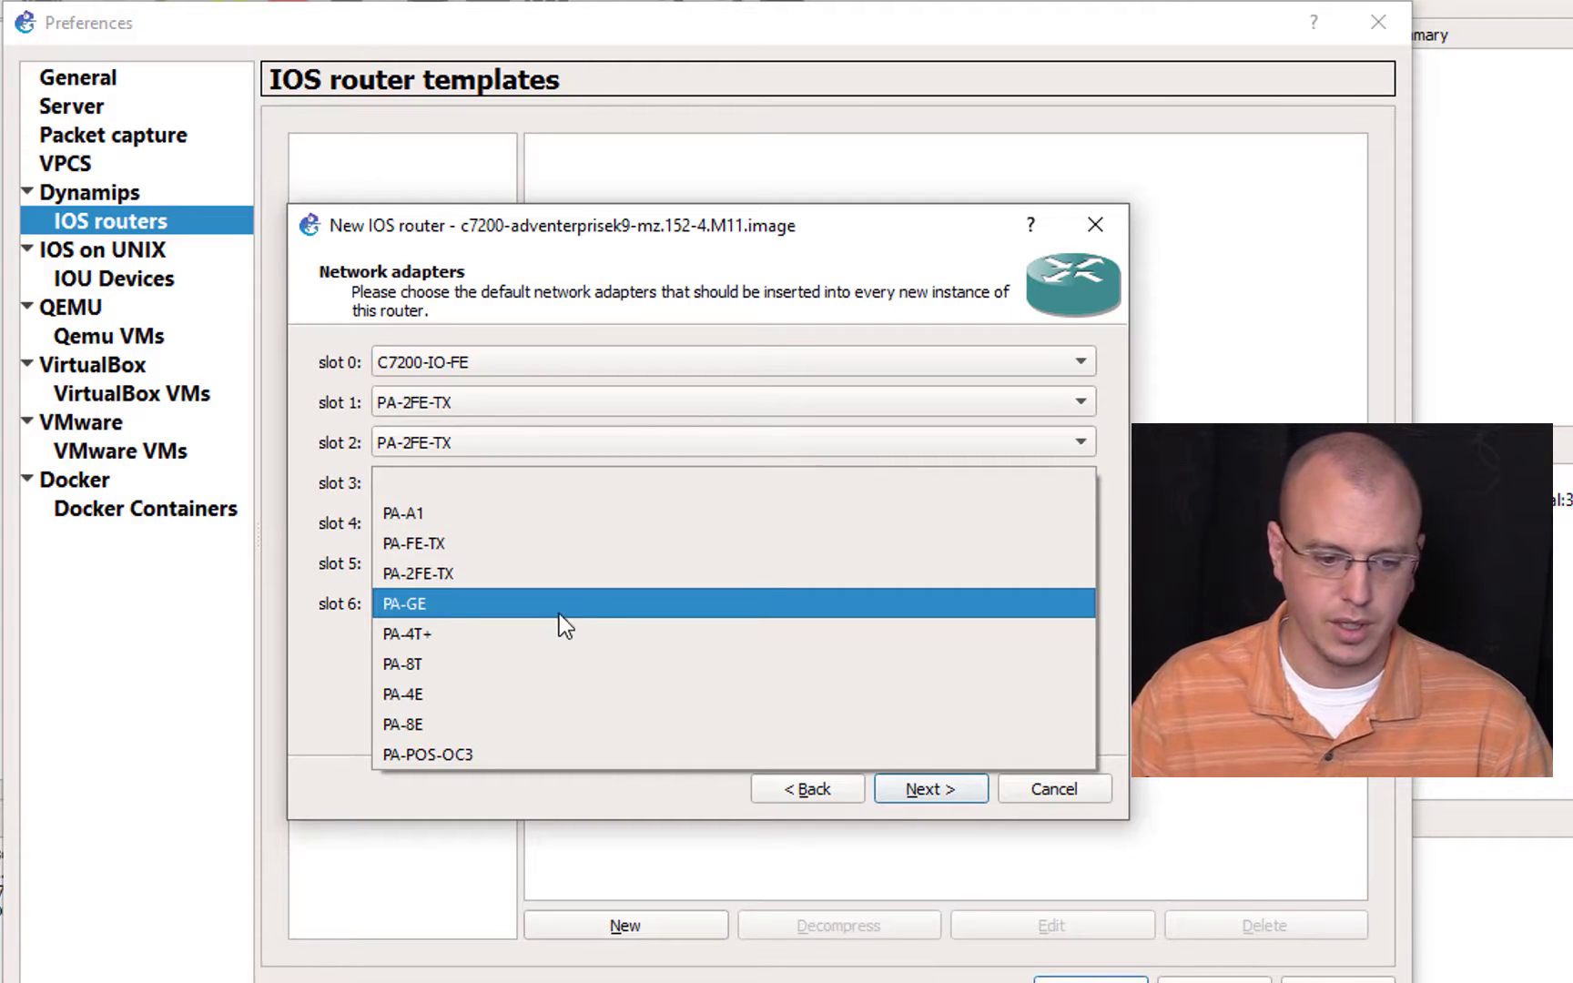
left_click(580, 633)
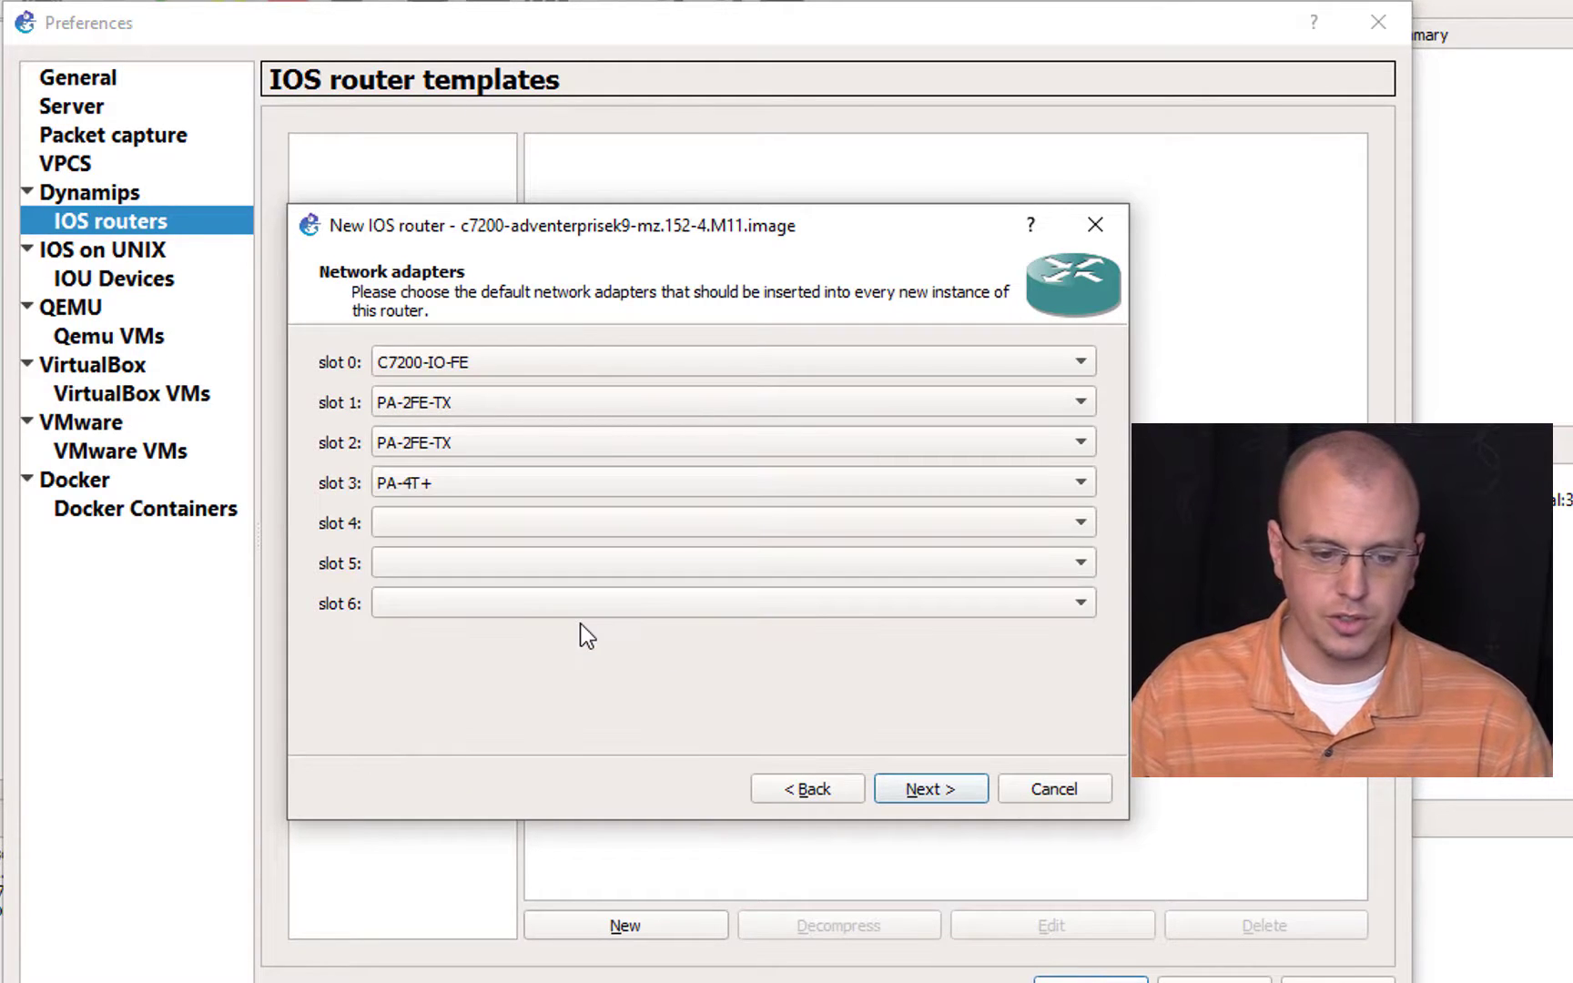
left_click(929, 792)
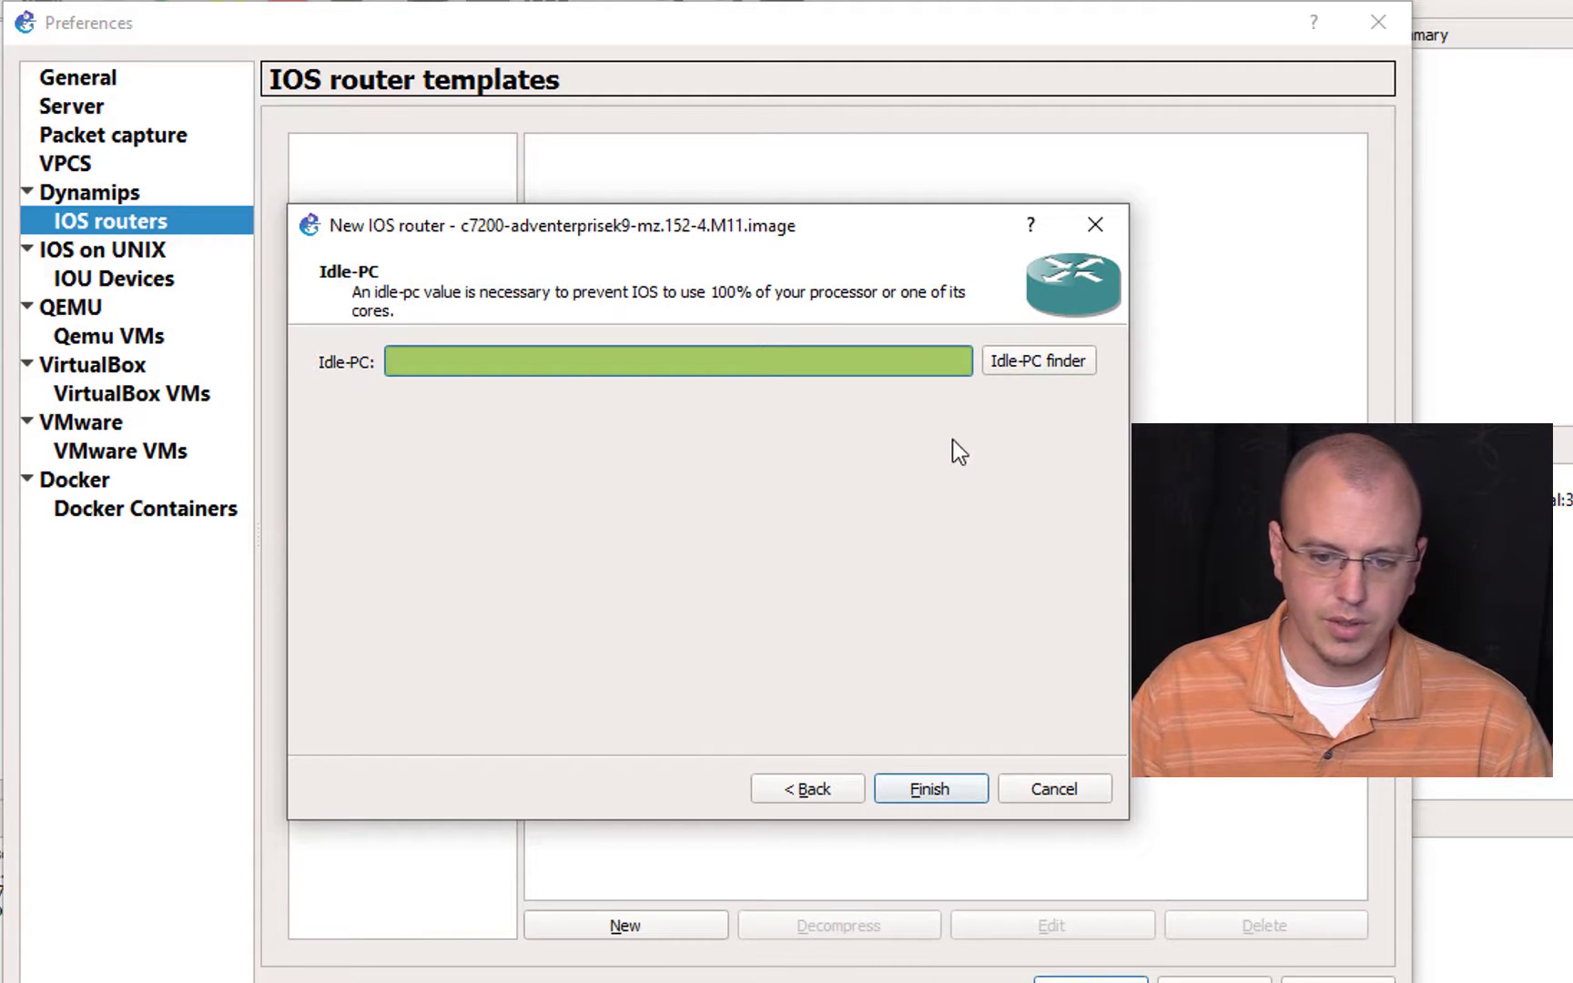
Step: Run the Idle-PC finder for the M11 image and finish creating the router template
left_click(1034, 364)
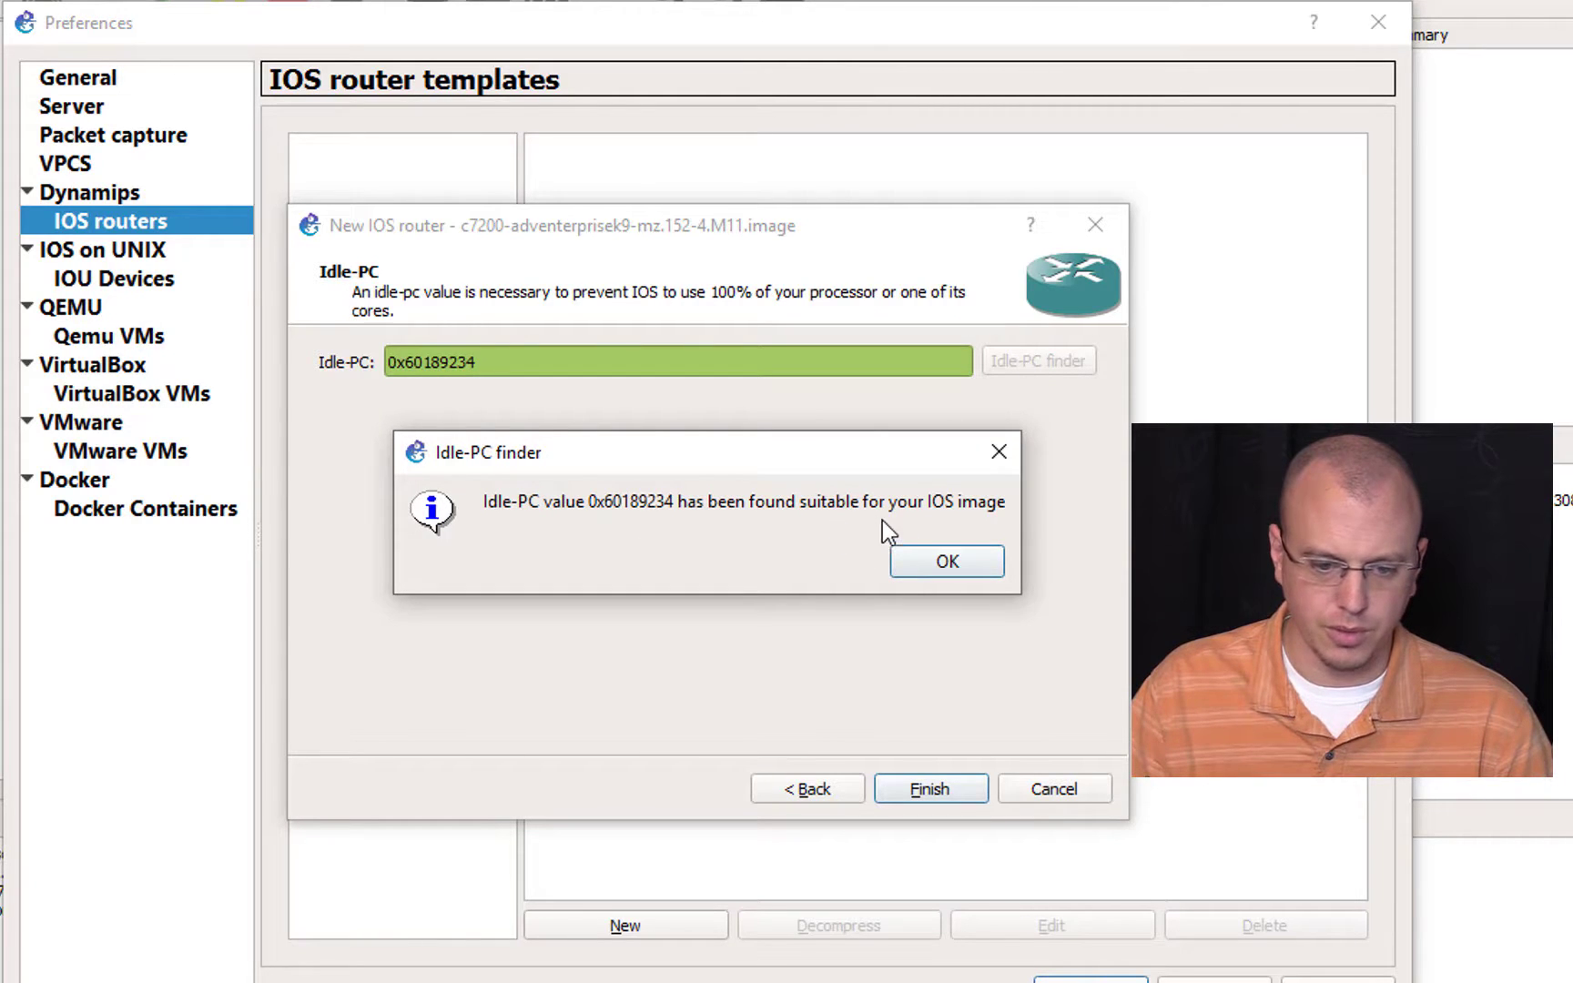
left_click(942, 564)
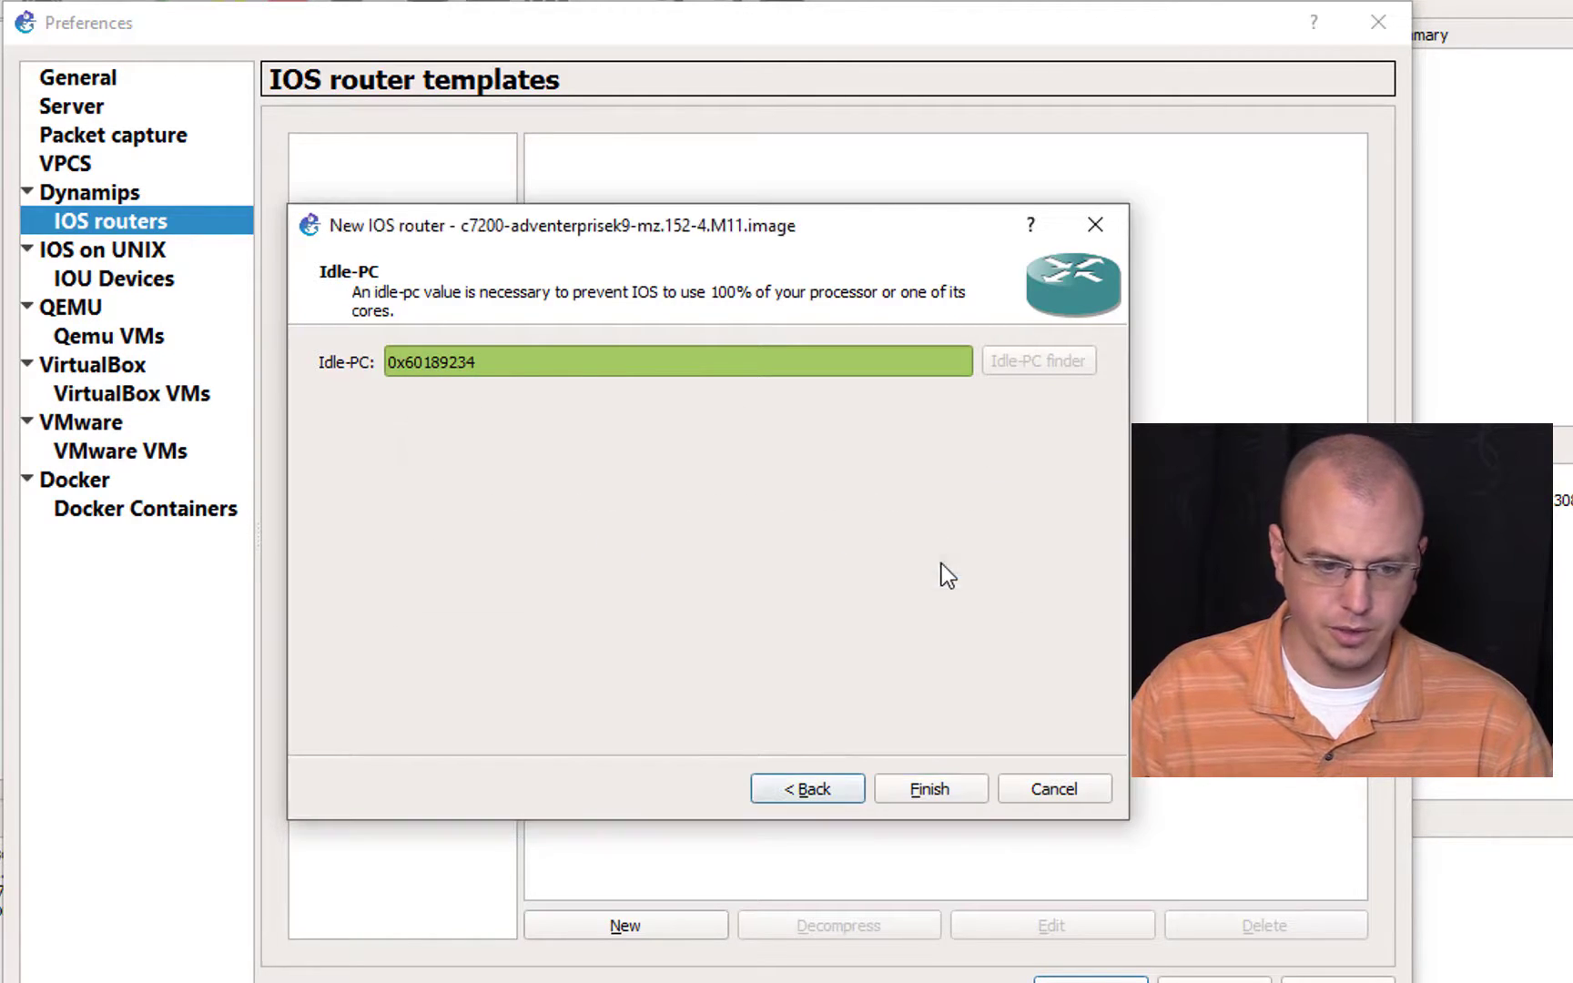
left_click(951, 793)
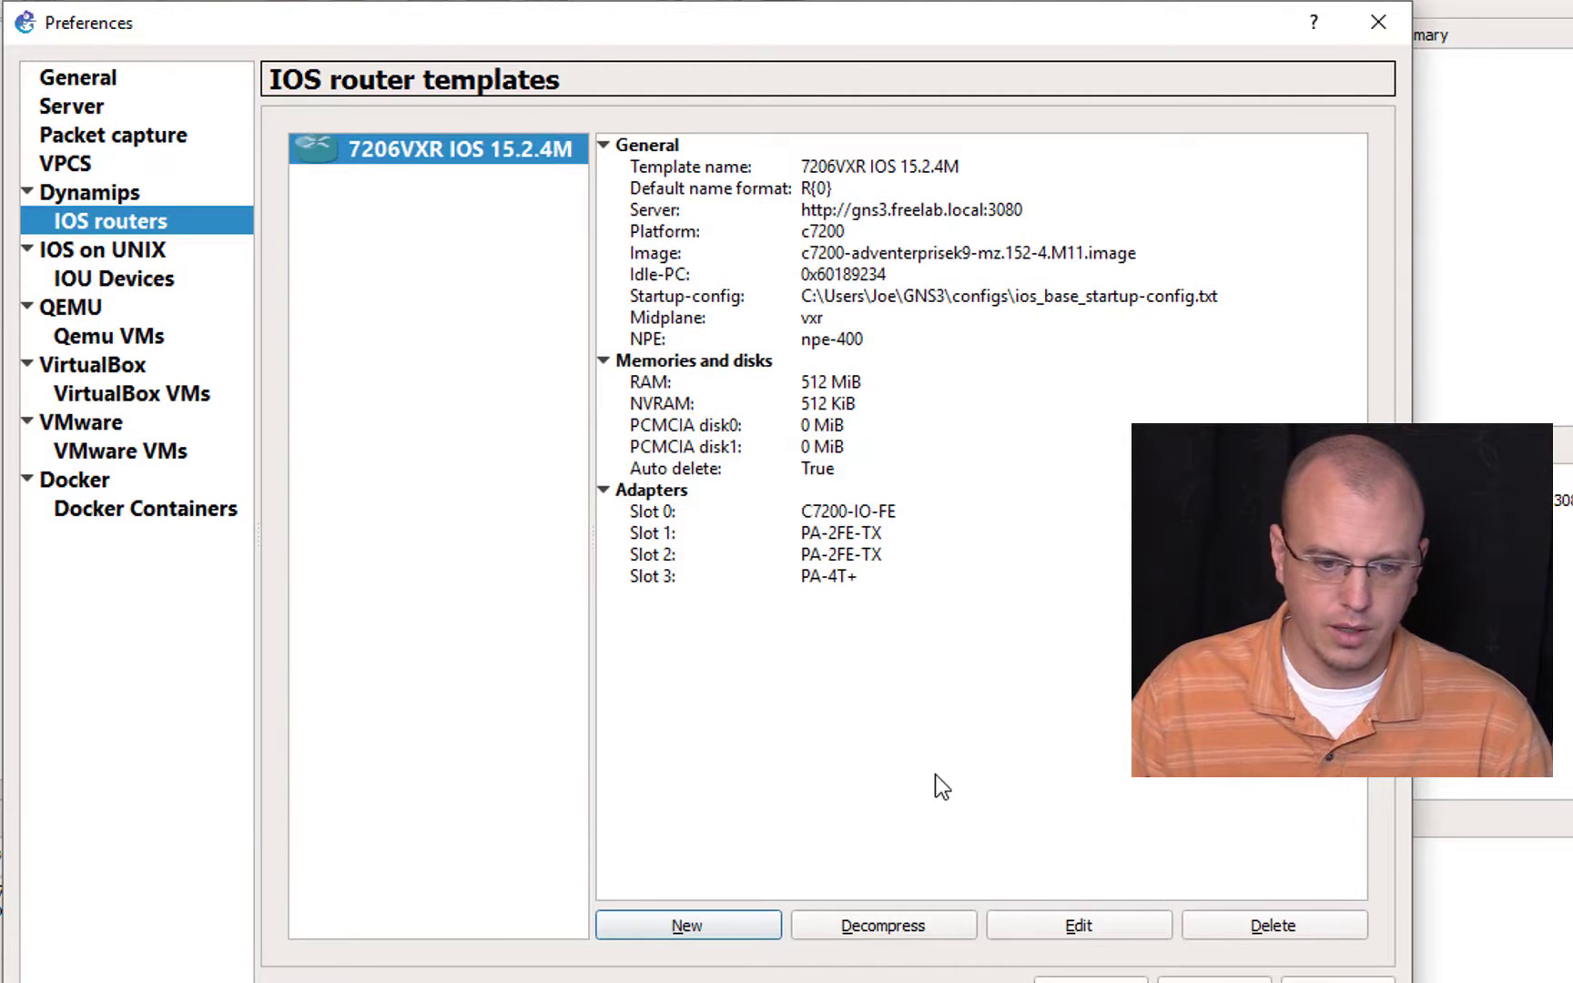
Step: Start a second IOS router template on the remote server with the existing image c7200-adventerprisek9-mz.152-4.S7.image
left_click(717, 931)
left_click(501, 407)
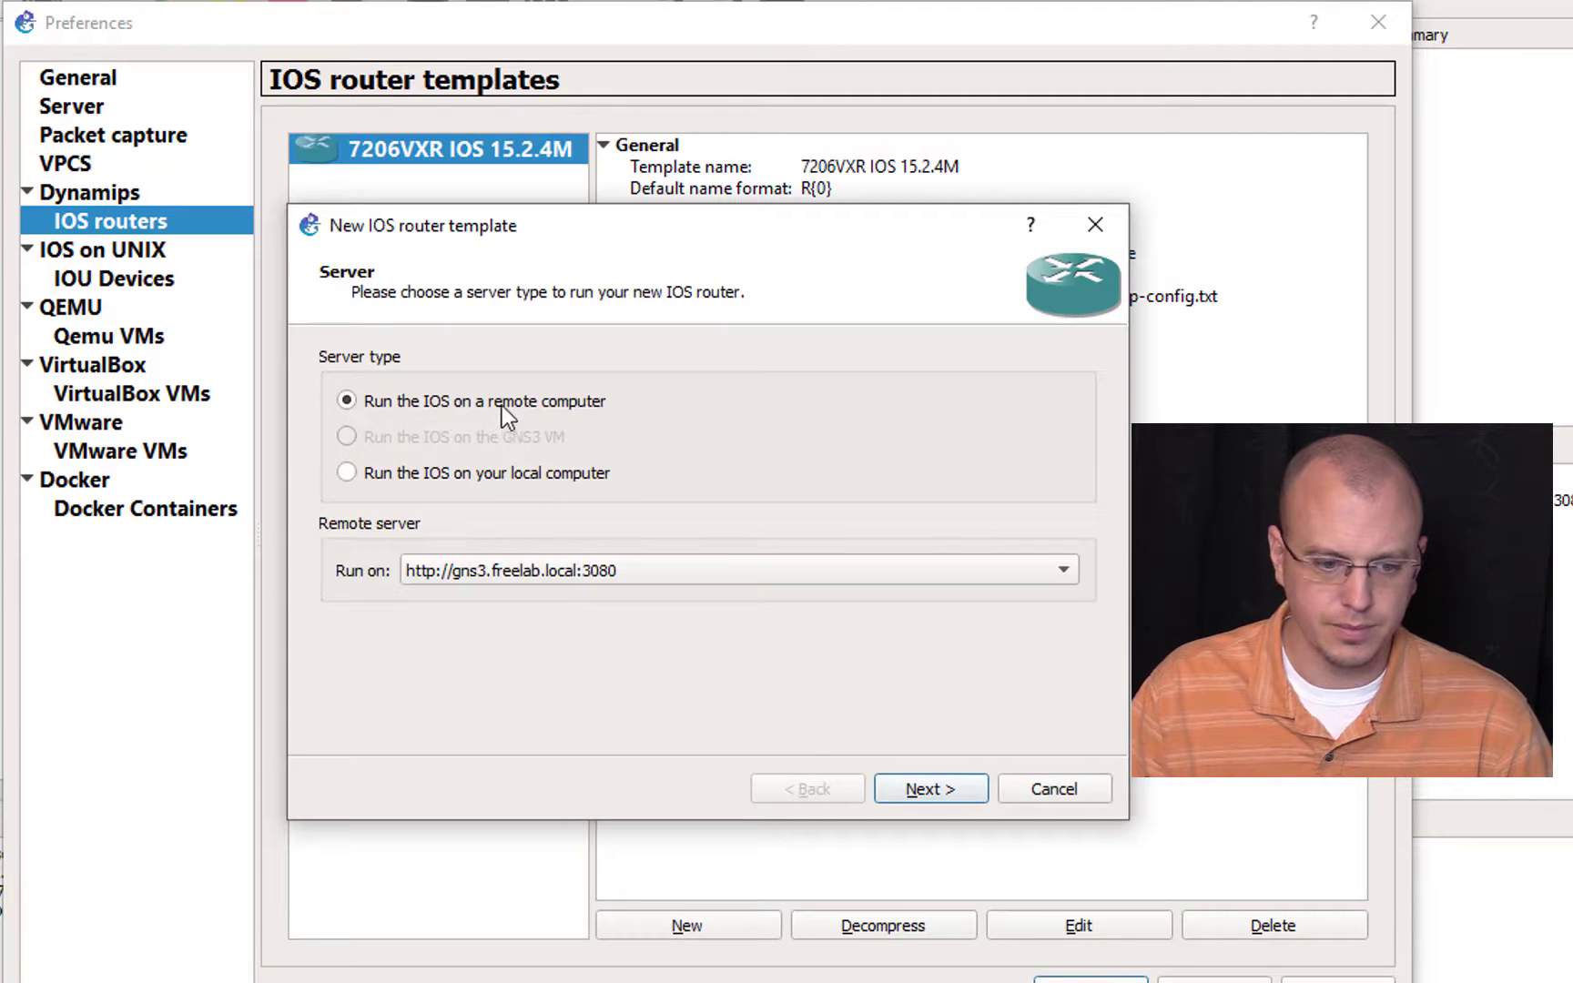
left_click(945, 805)
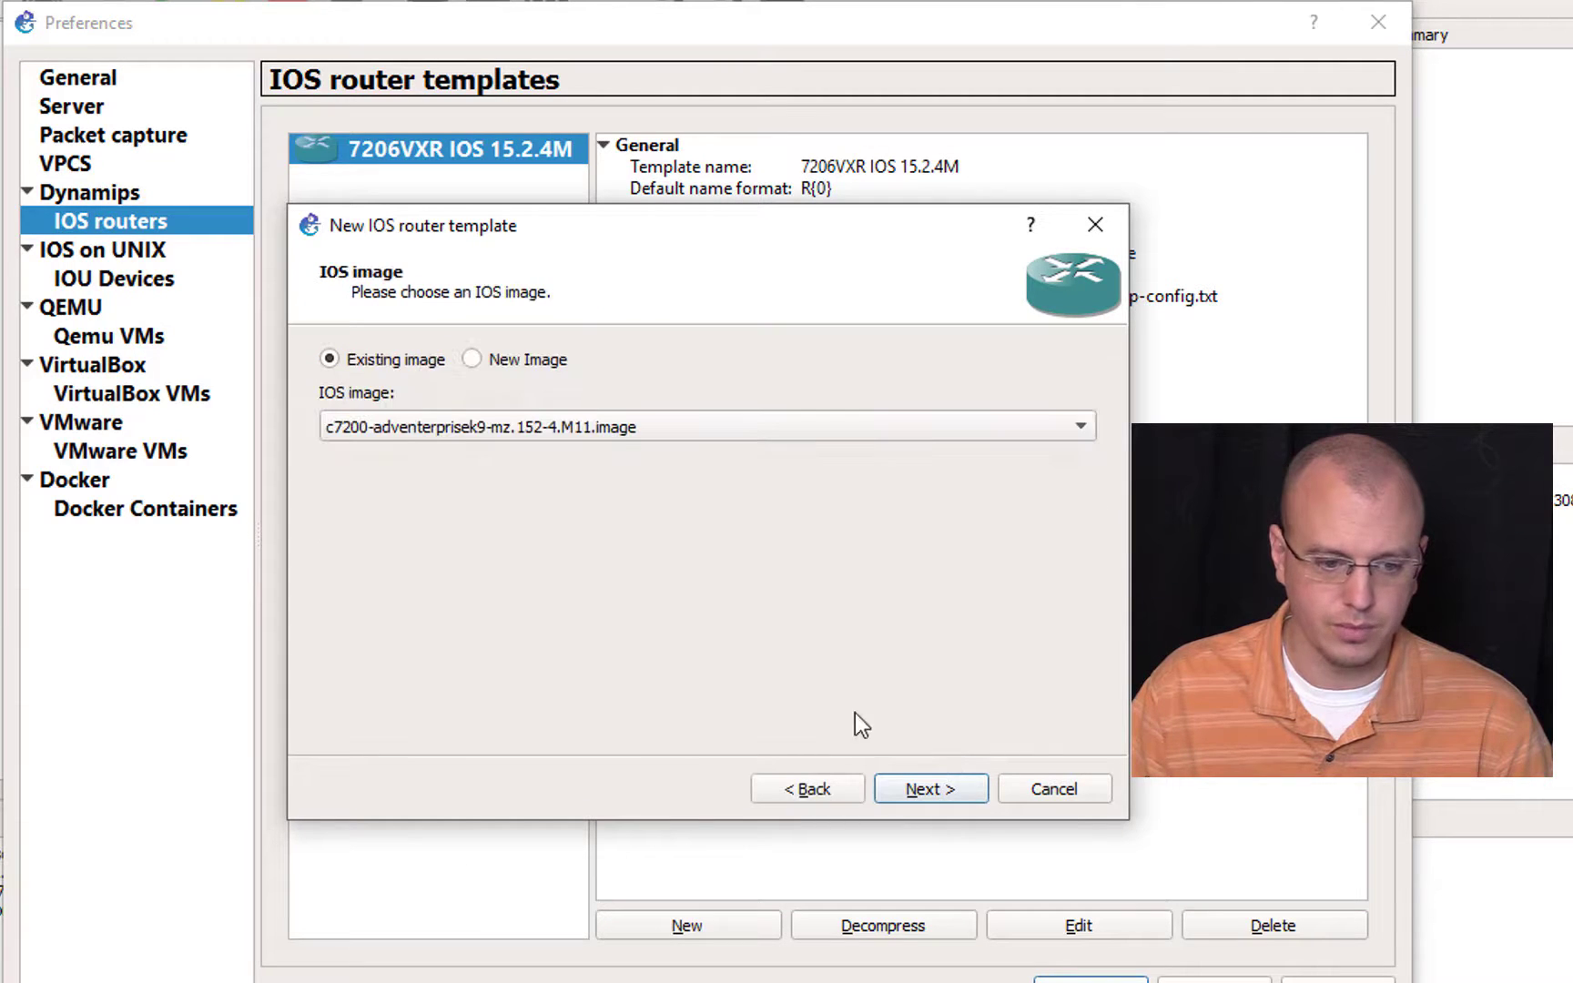
left_click(506, 426)
left_click(652, 468)
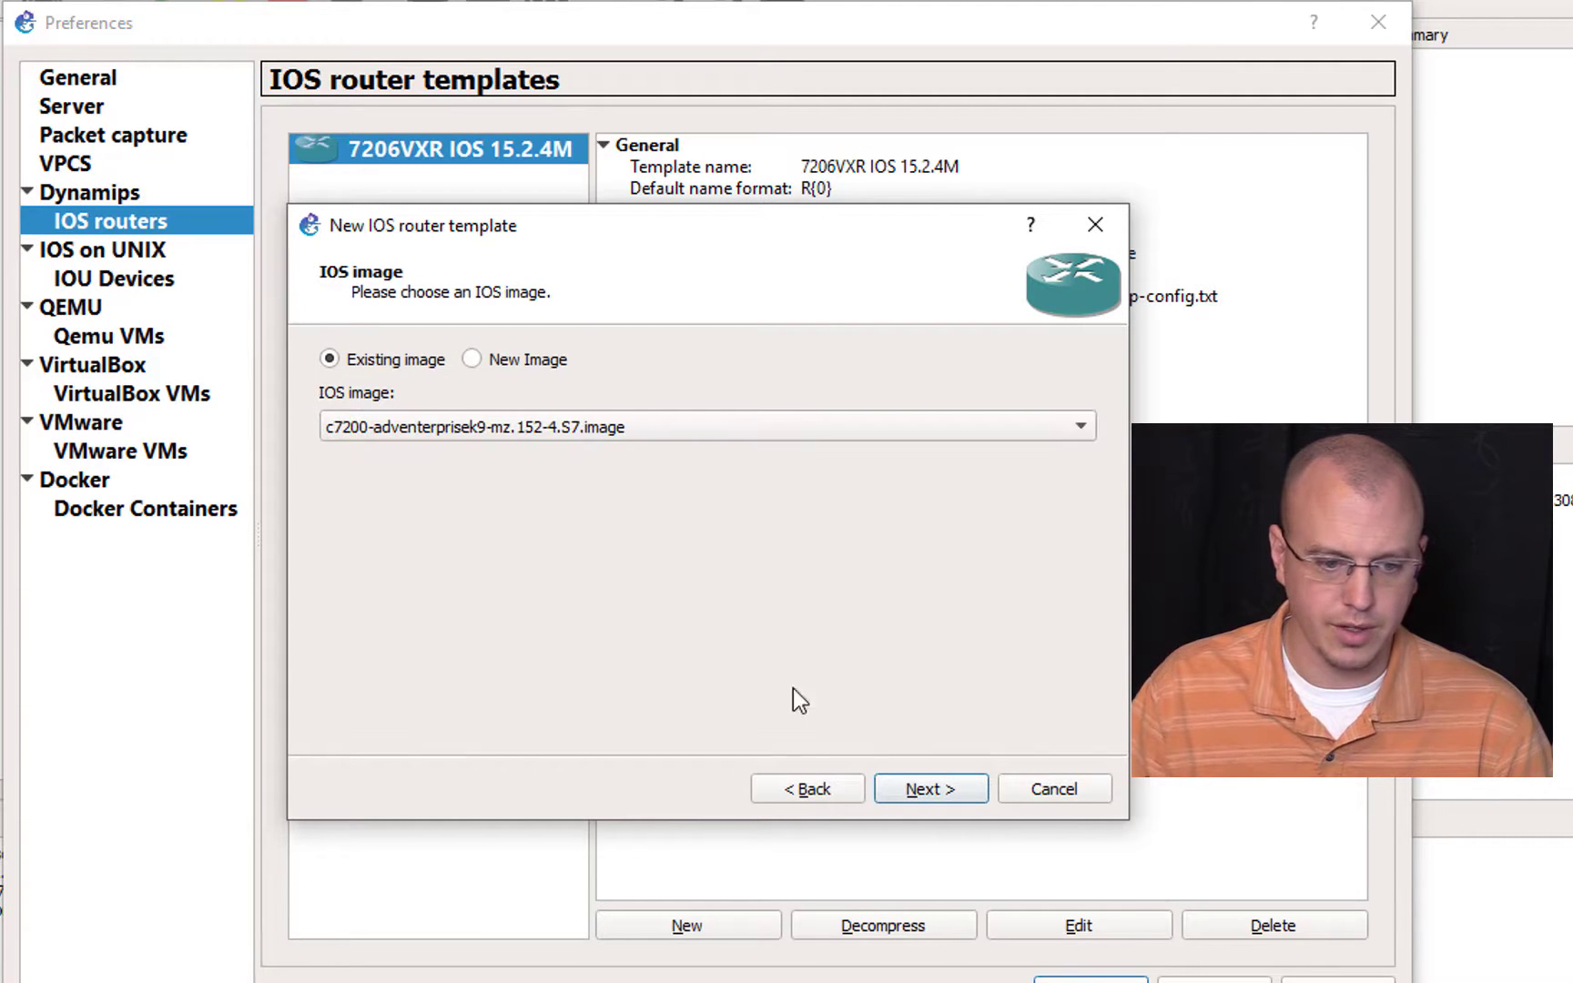
left_click(914, 788)
Step: Name the second template 7206VXR IOS 15.2.4S7, keep platform c7200, and accept the default memory
key("ctrl+a")
type("7206VXR")
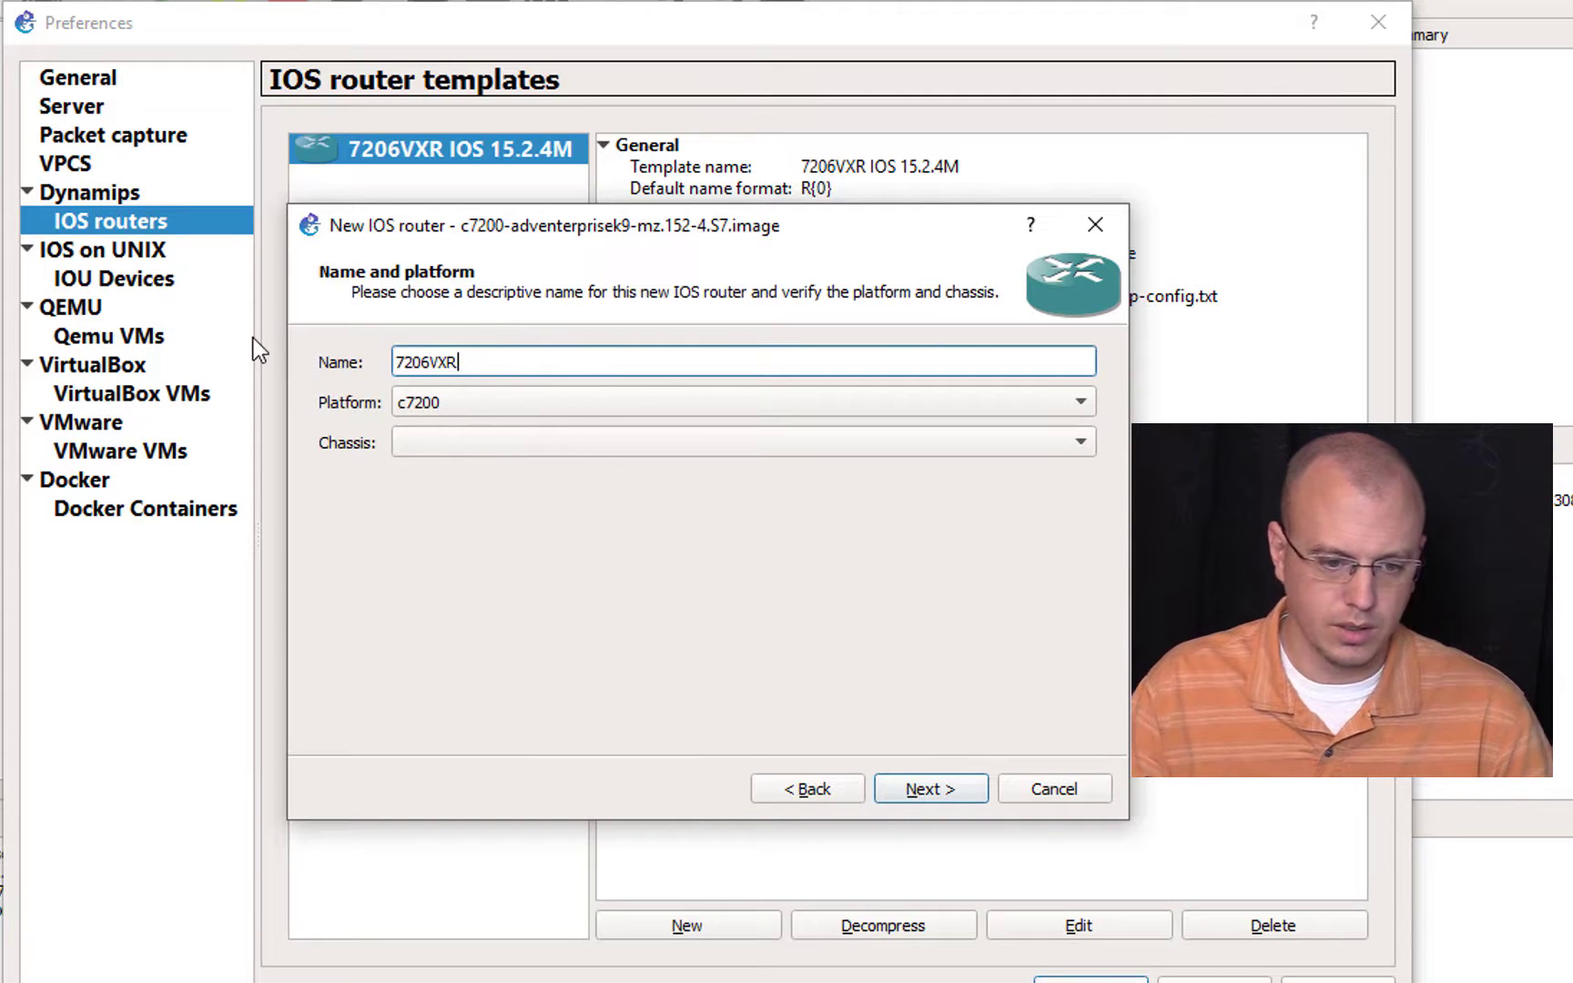
type(" IOS")
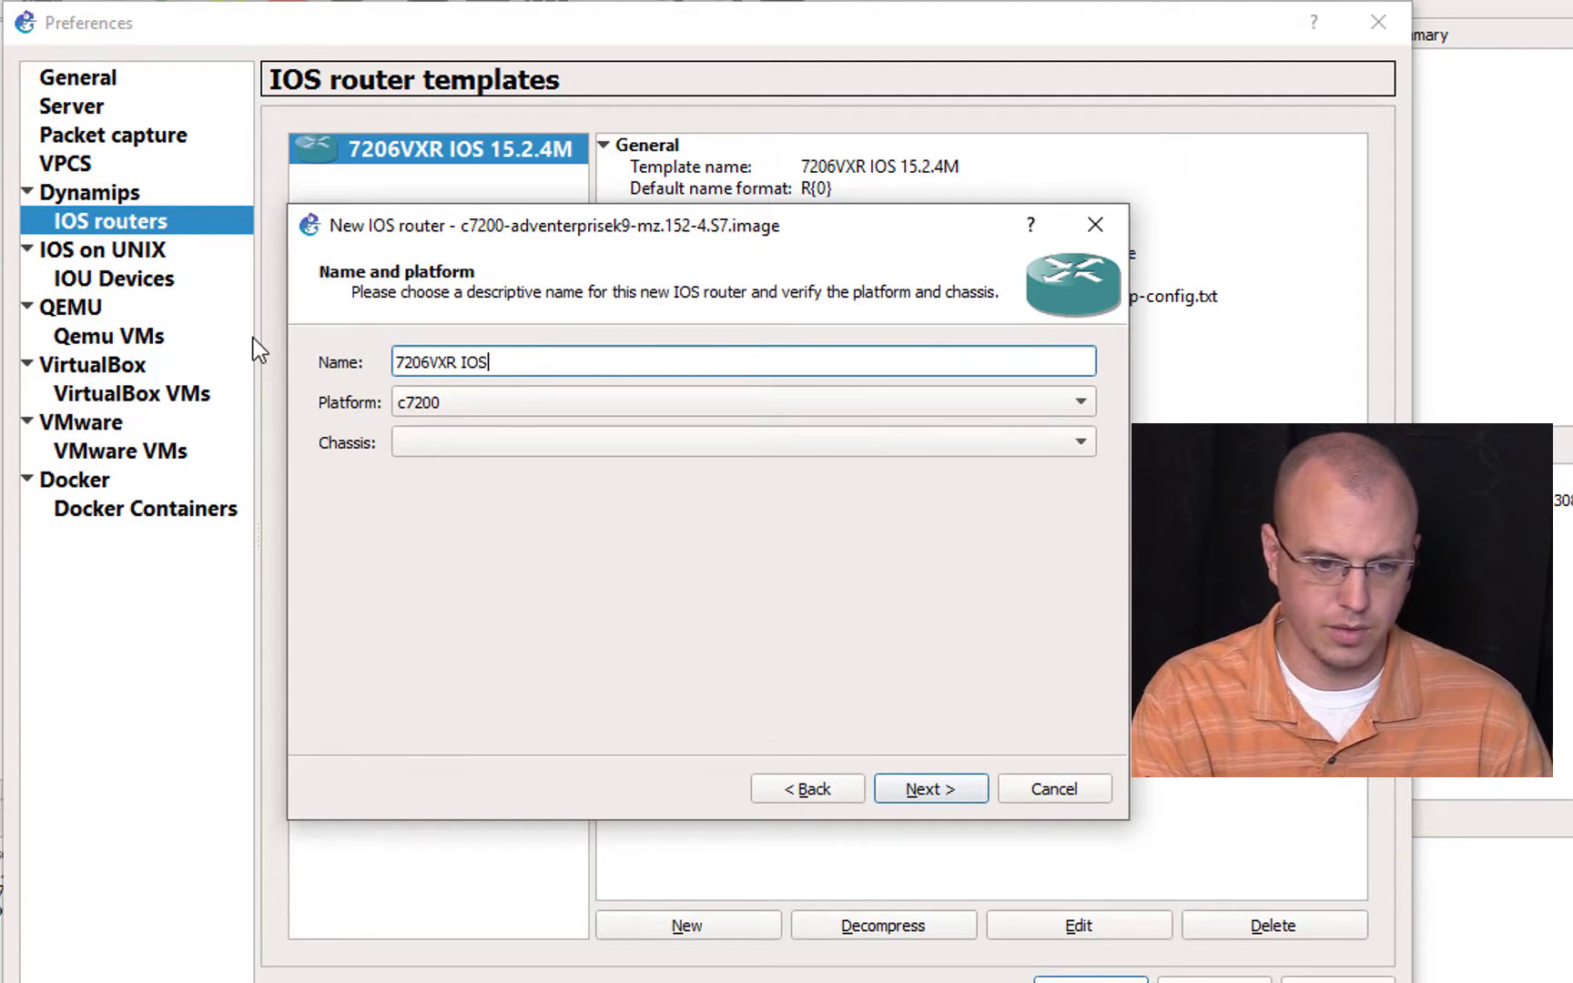
type(" 15.2.4S7")
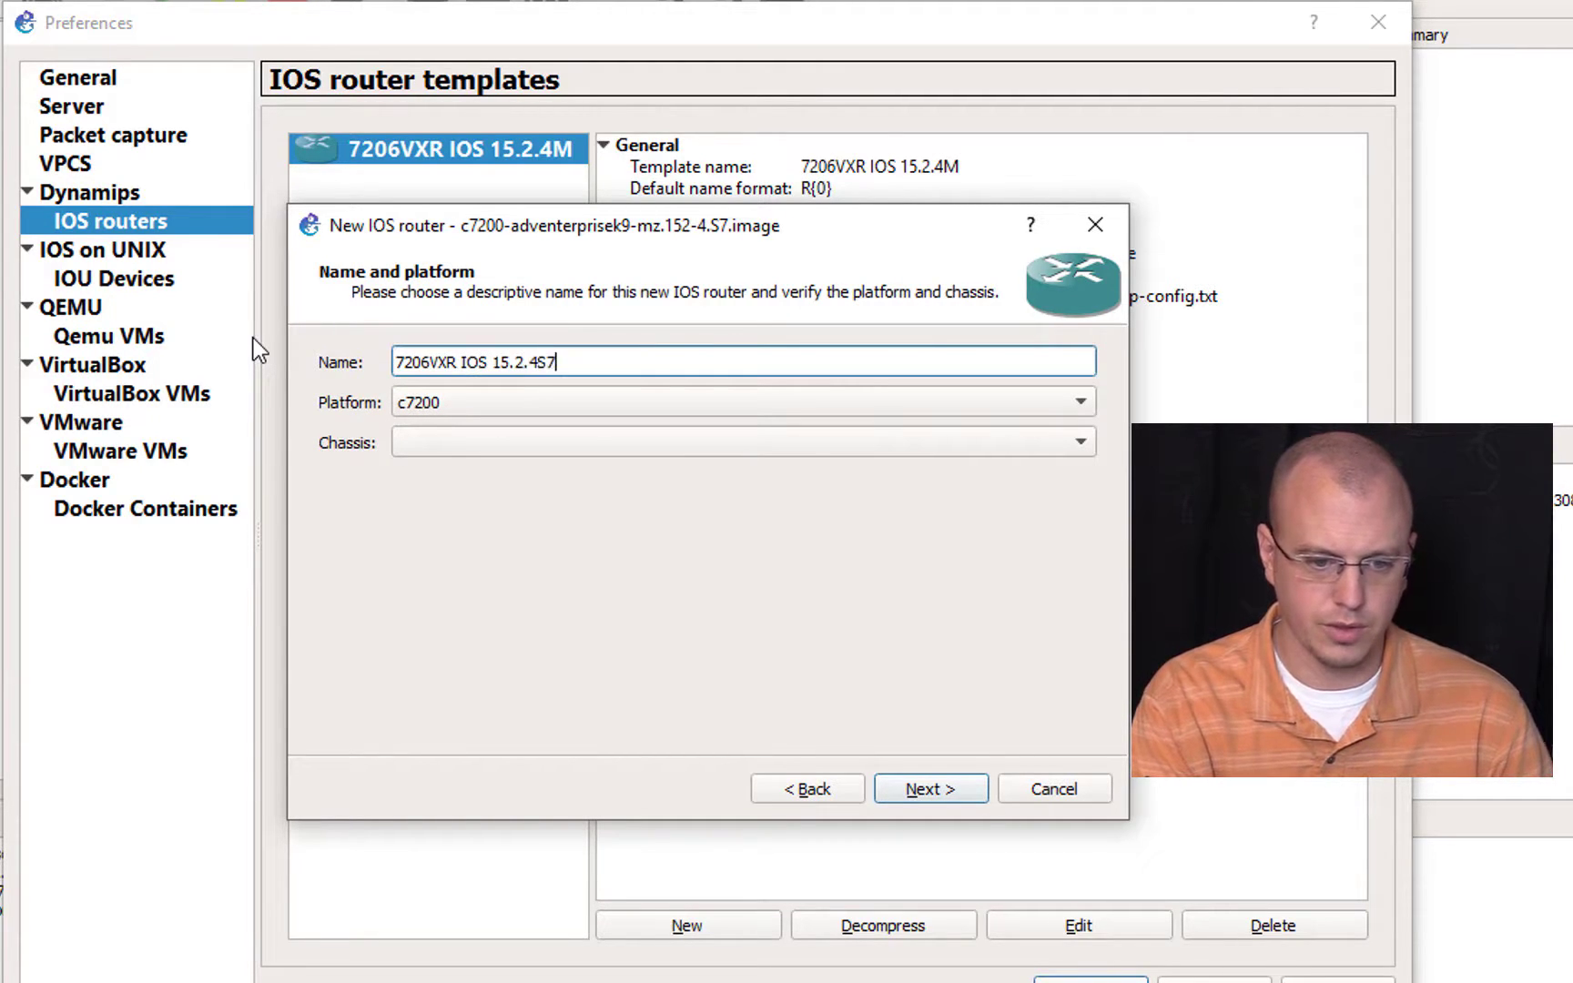
left_click(956, 788)
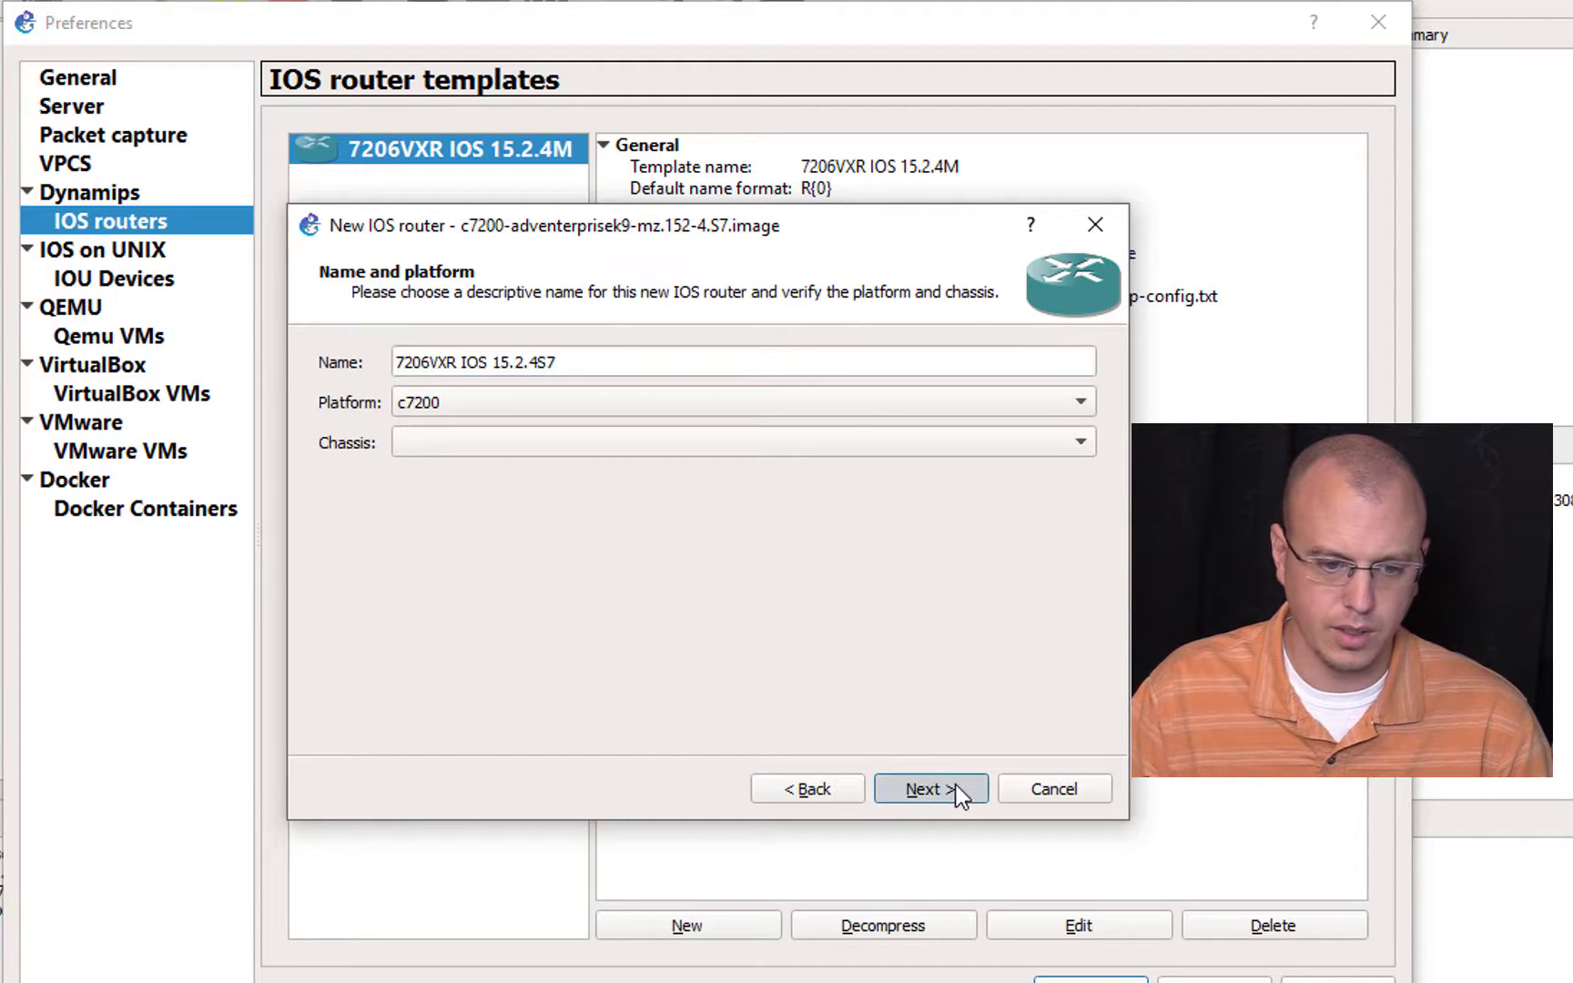
left_click(956, 786)
Step: Assign PA-2FE-TX adapters to slots 1 and 2 and a PA-4T+ adapter to slot 3 of the 15.2.4S7 router template
left_click(414, 408)
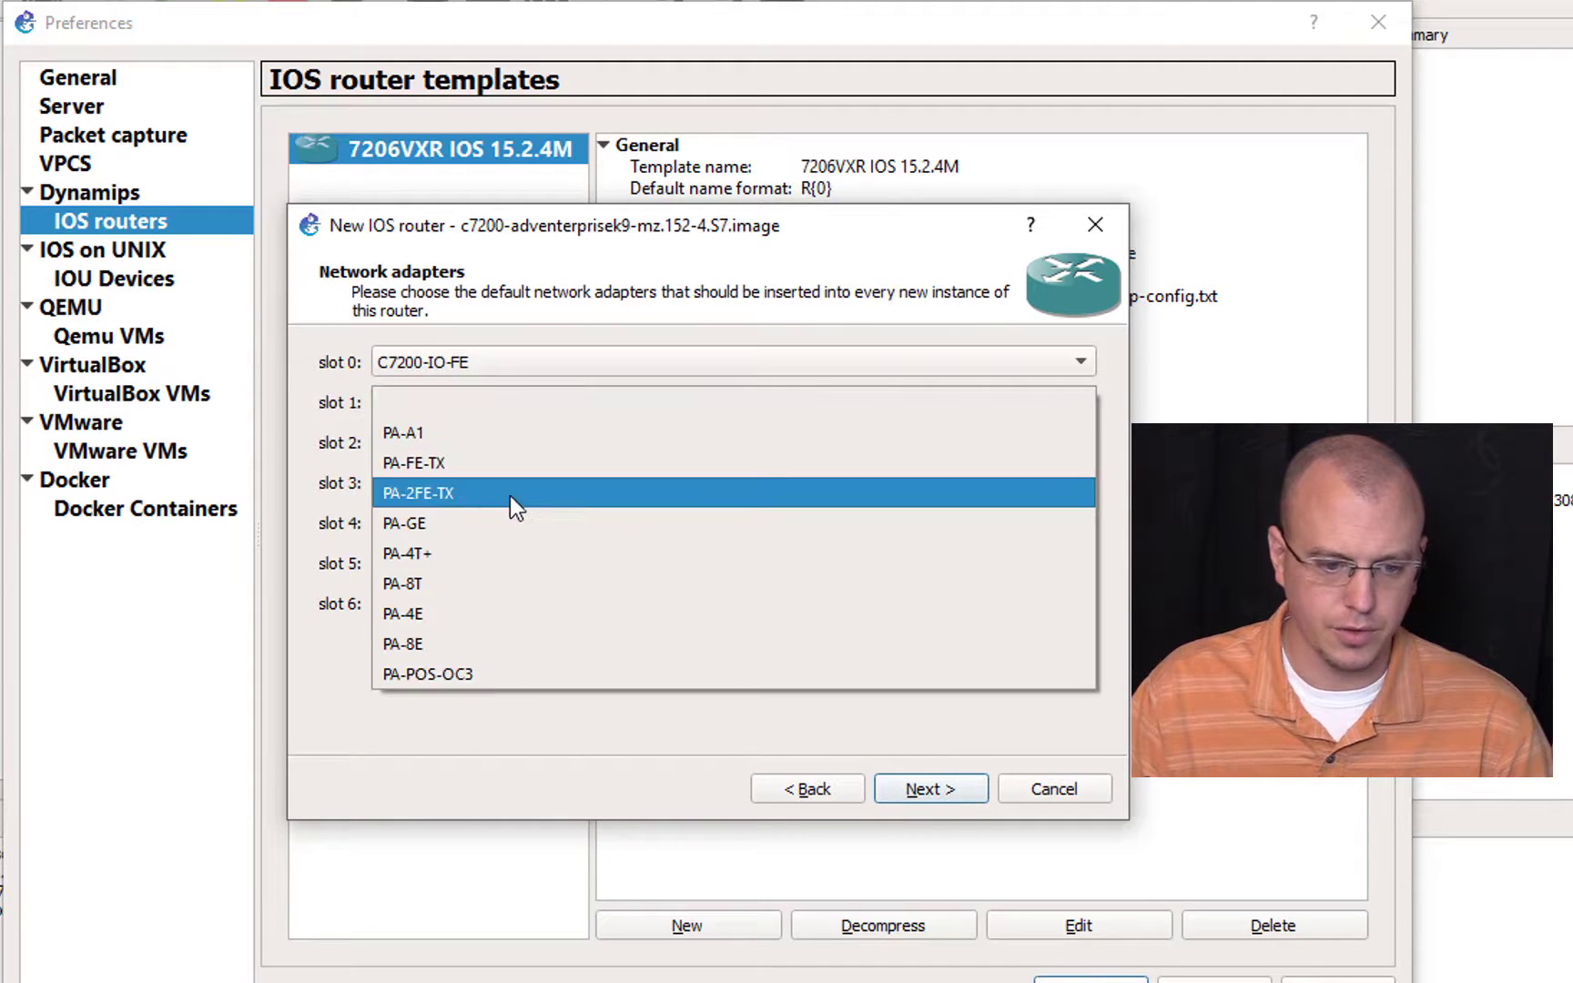
left_click(509, 496)
left_click(510, 452)
left_click(526, 533)
left_click(530, 483)
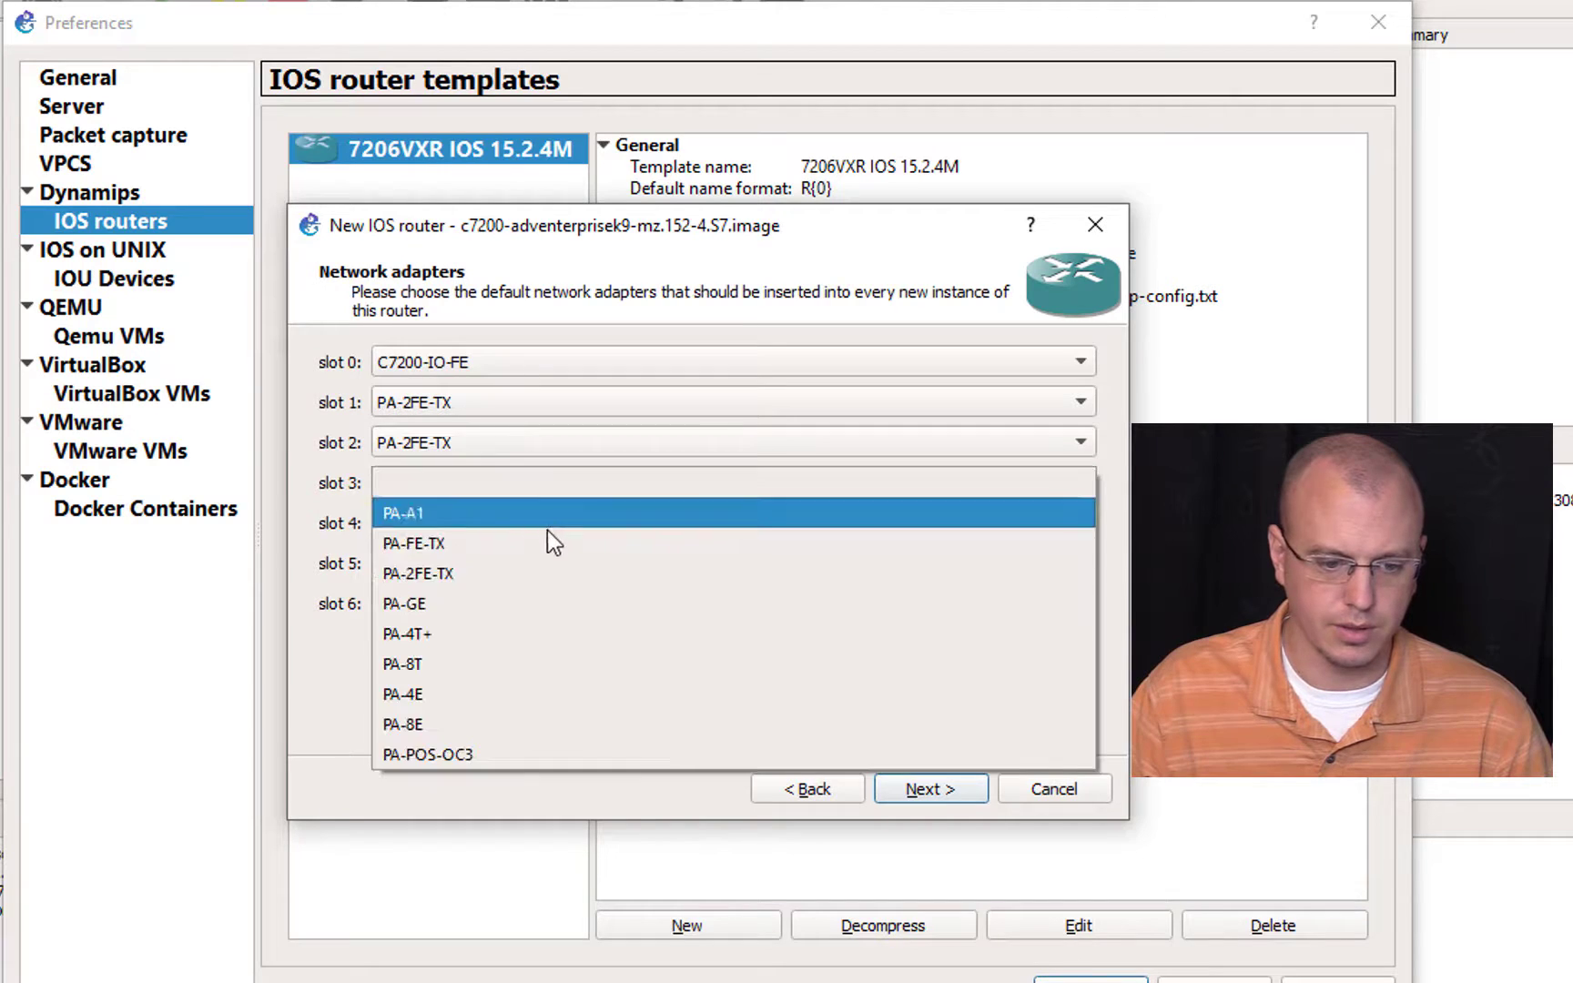
left_click(580, 636)
left_click(954, 794)
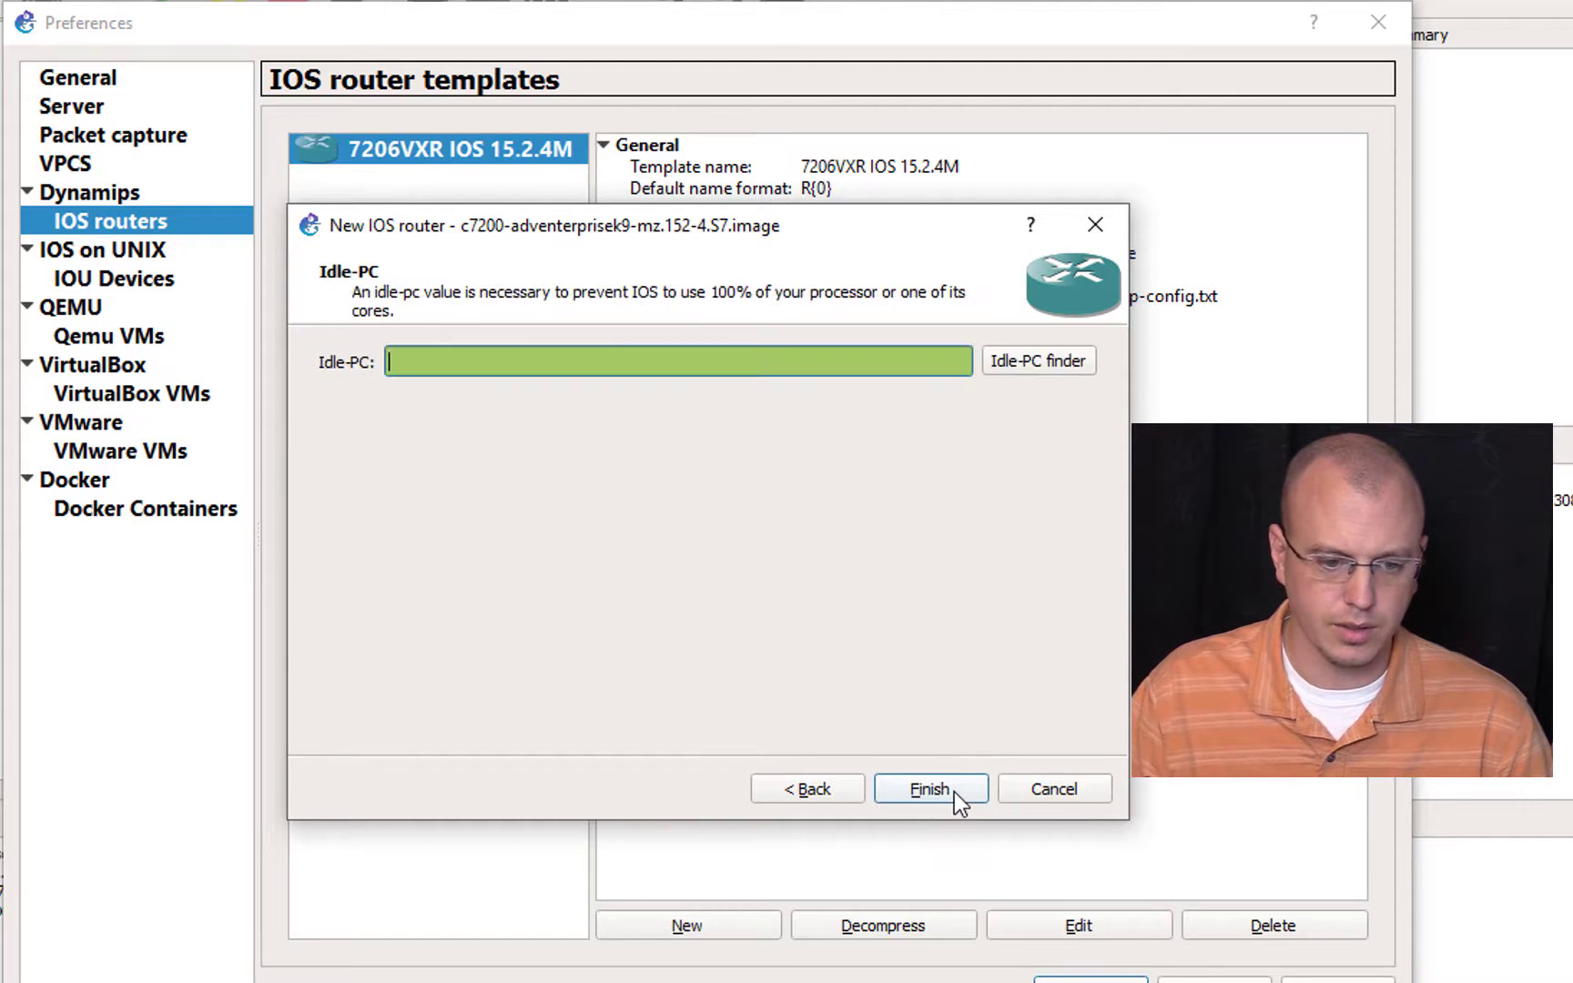
Step: Run the Idle-PC finder for the 15.2.4S7 image and finish creating the router template
left_click(1041, 368)
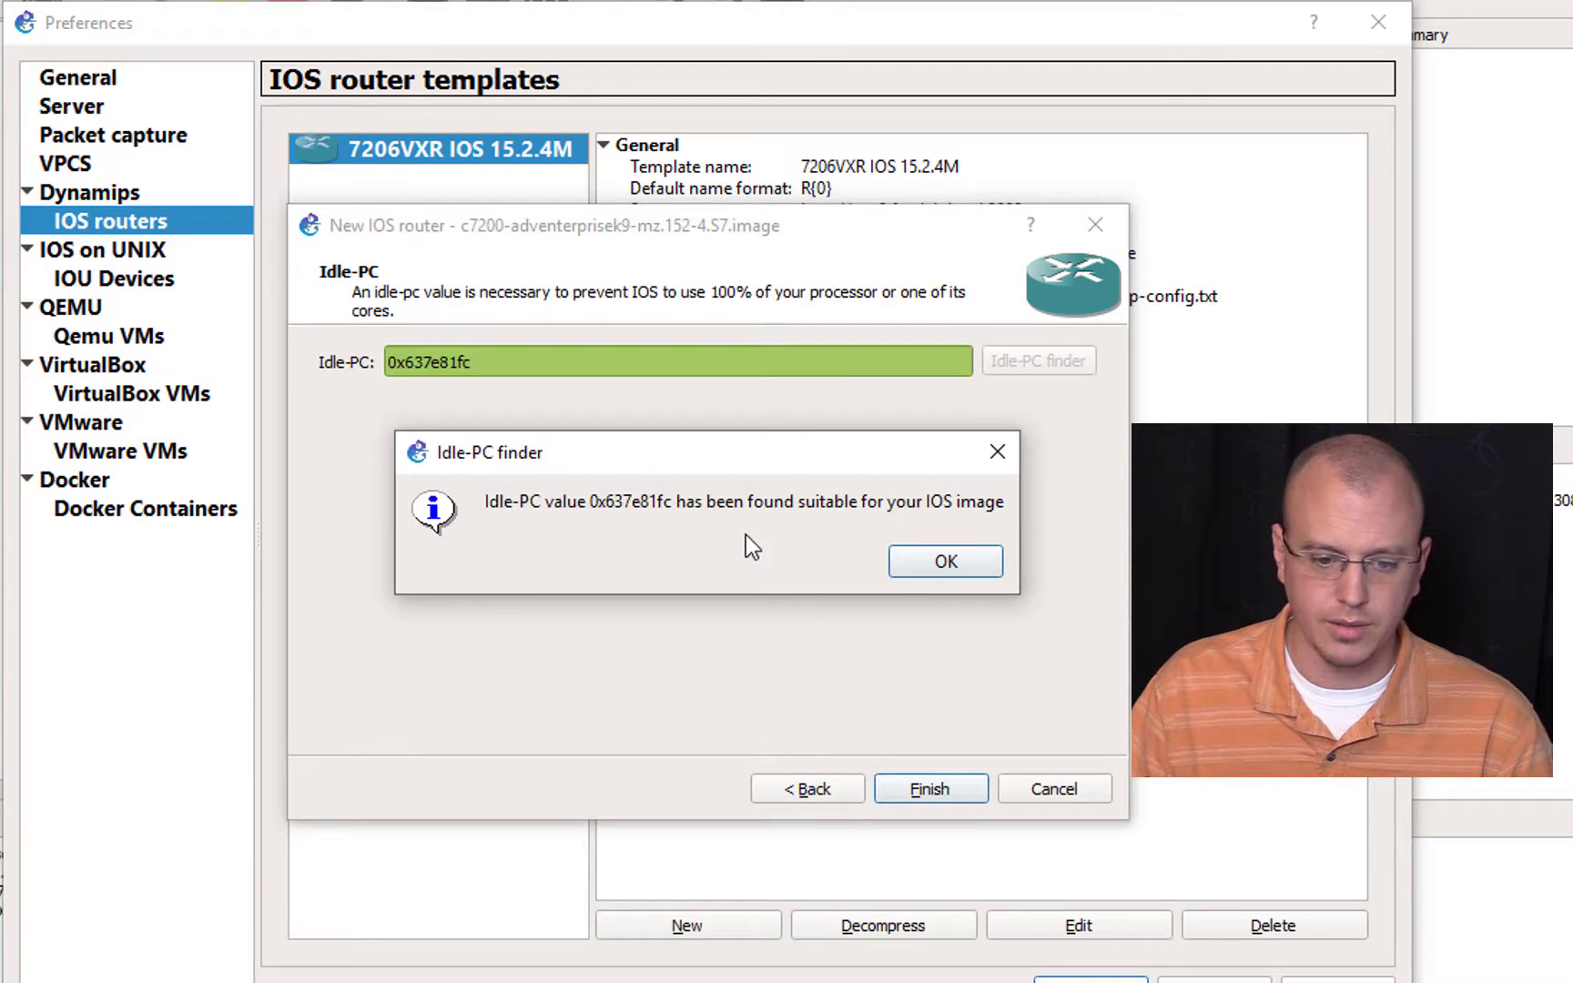
left_click(945, 561)
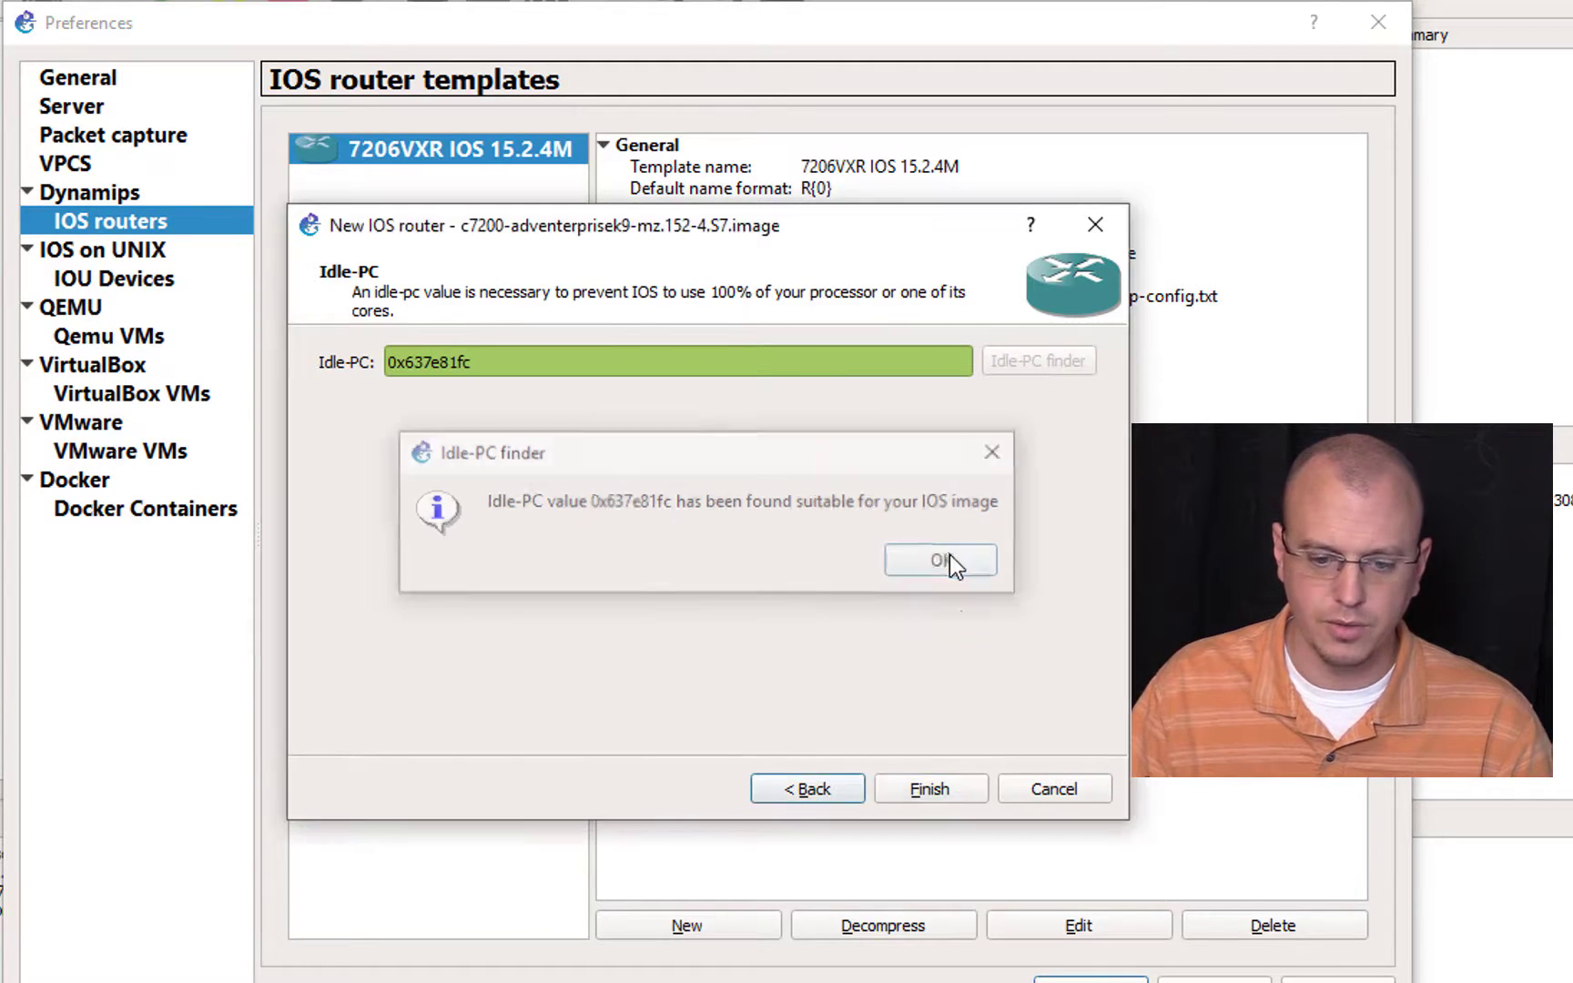
left_click(964, 787)
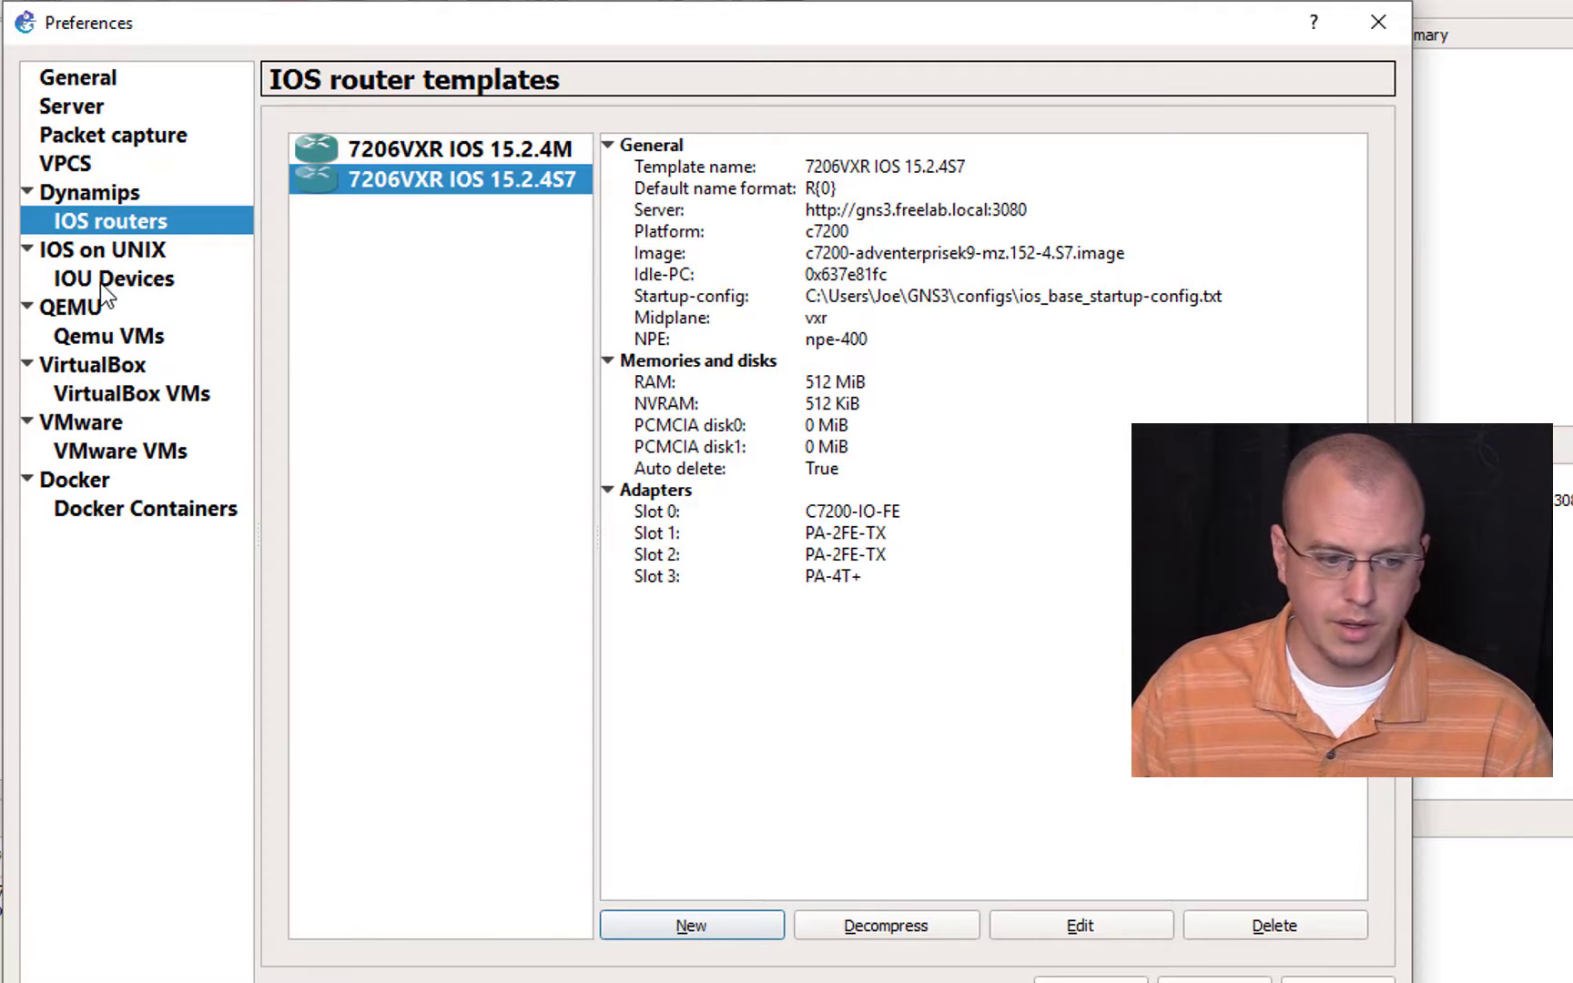
Step: Create an IOU device template named IOU Switch 15.6S on the remote server with the existing L2 image i86bi-linux-l2-adventerprisek9-15.6.0.9S.bin
left_click(135, 279)
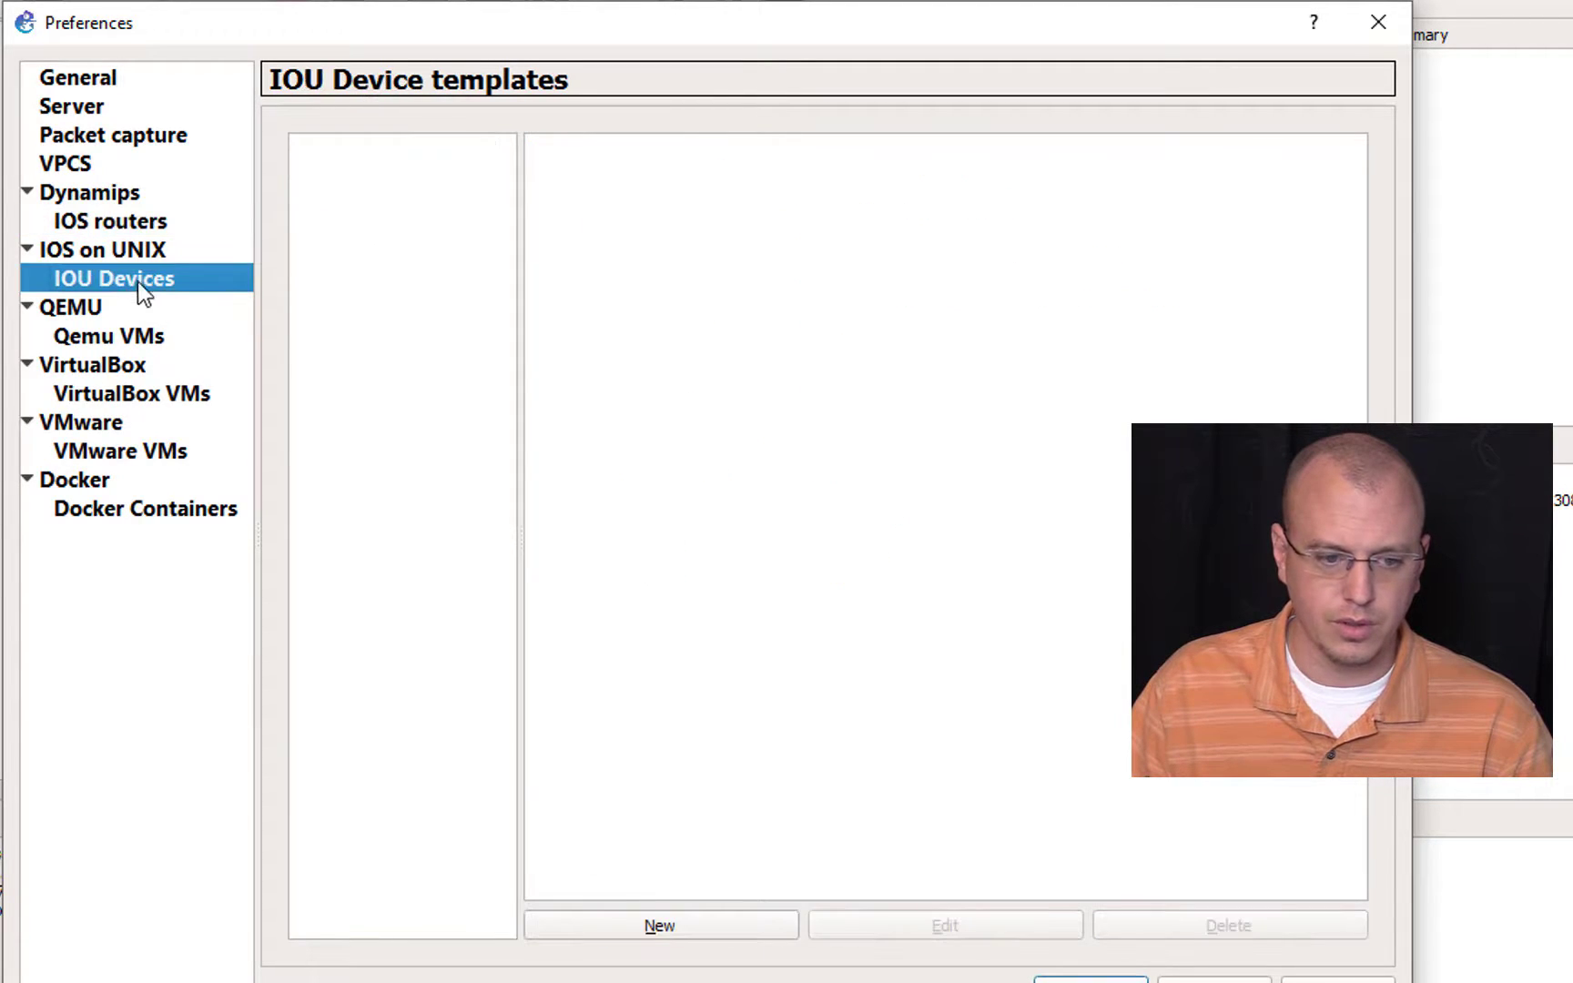
left_click(713, 926)
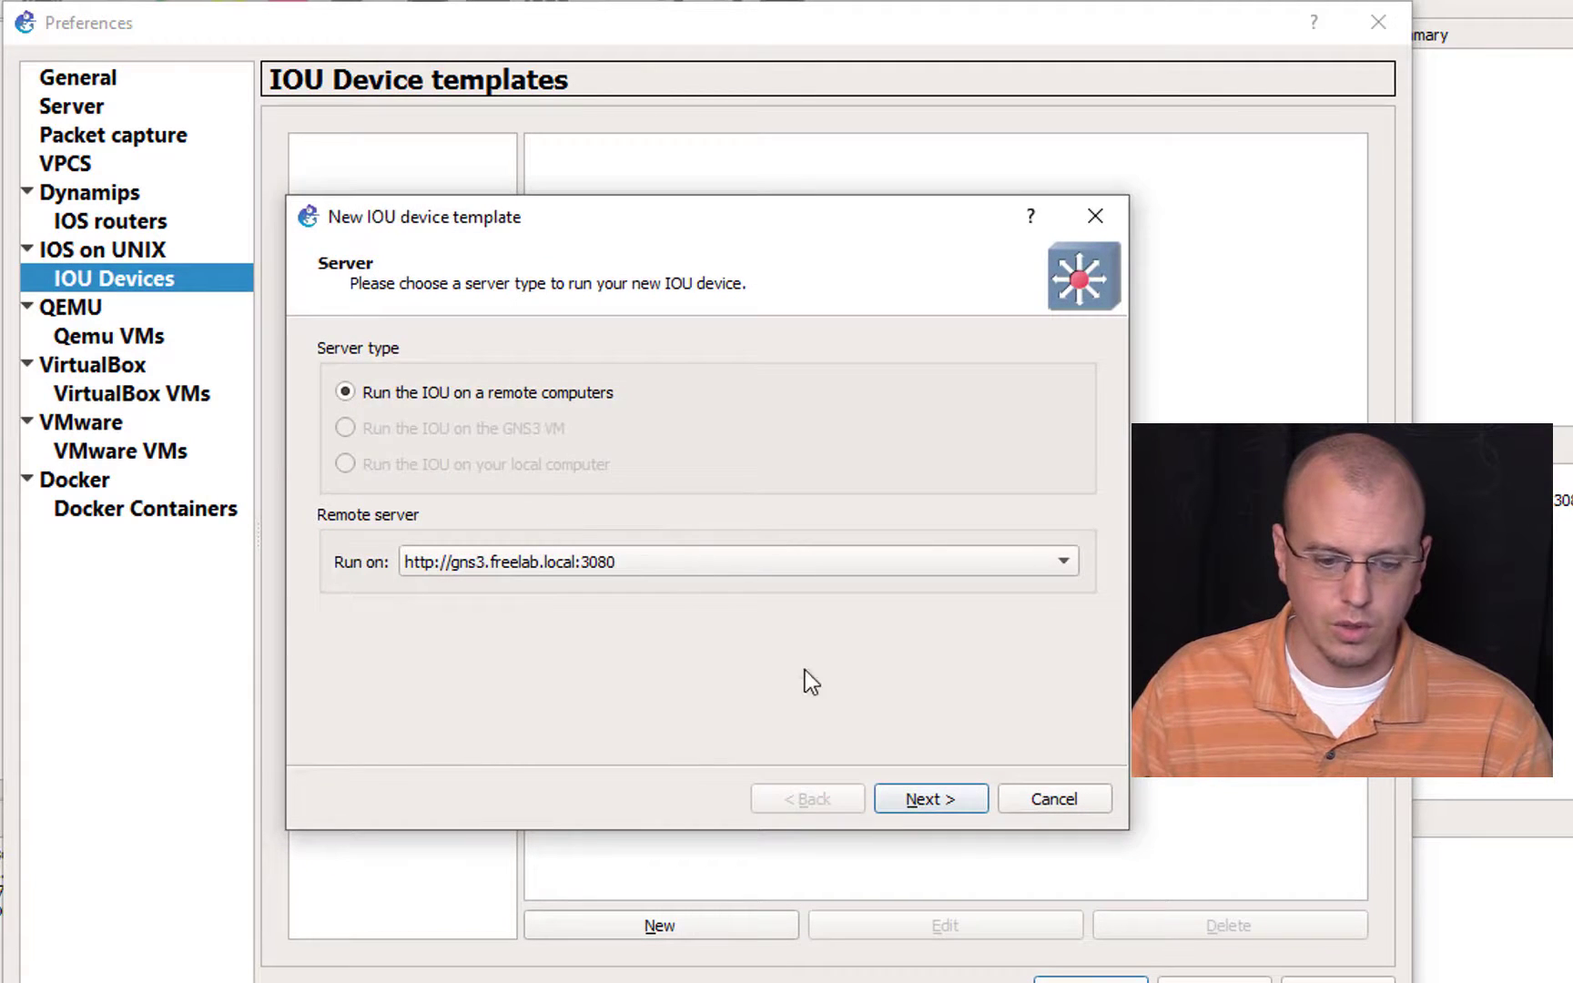
left_click(937, 806)
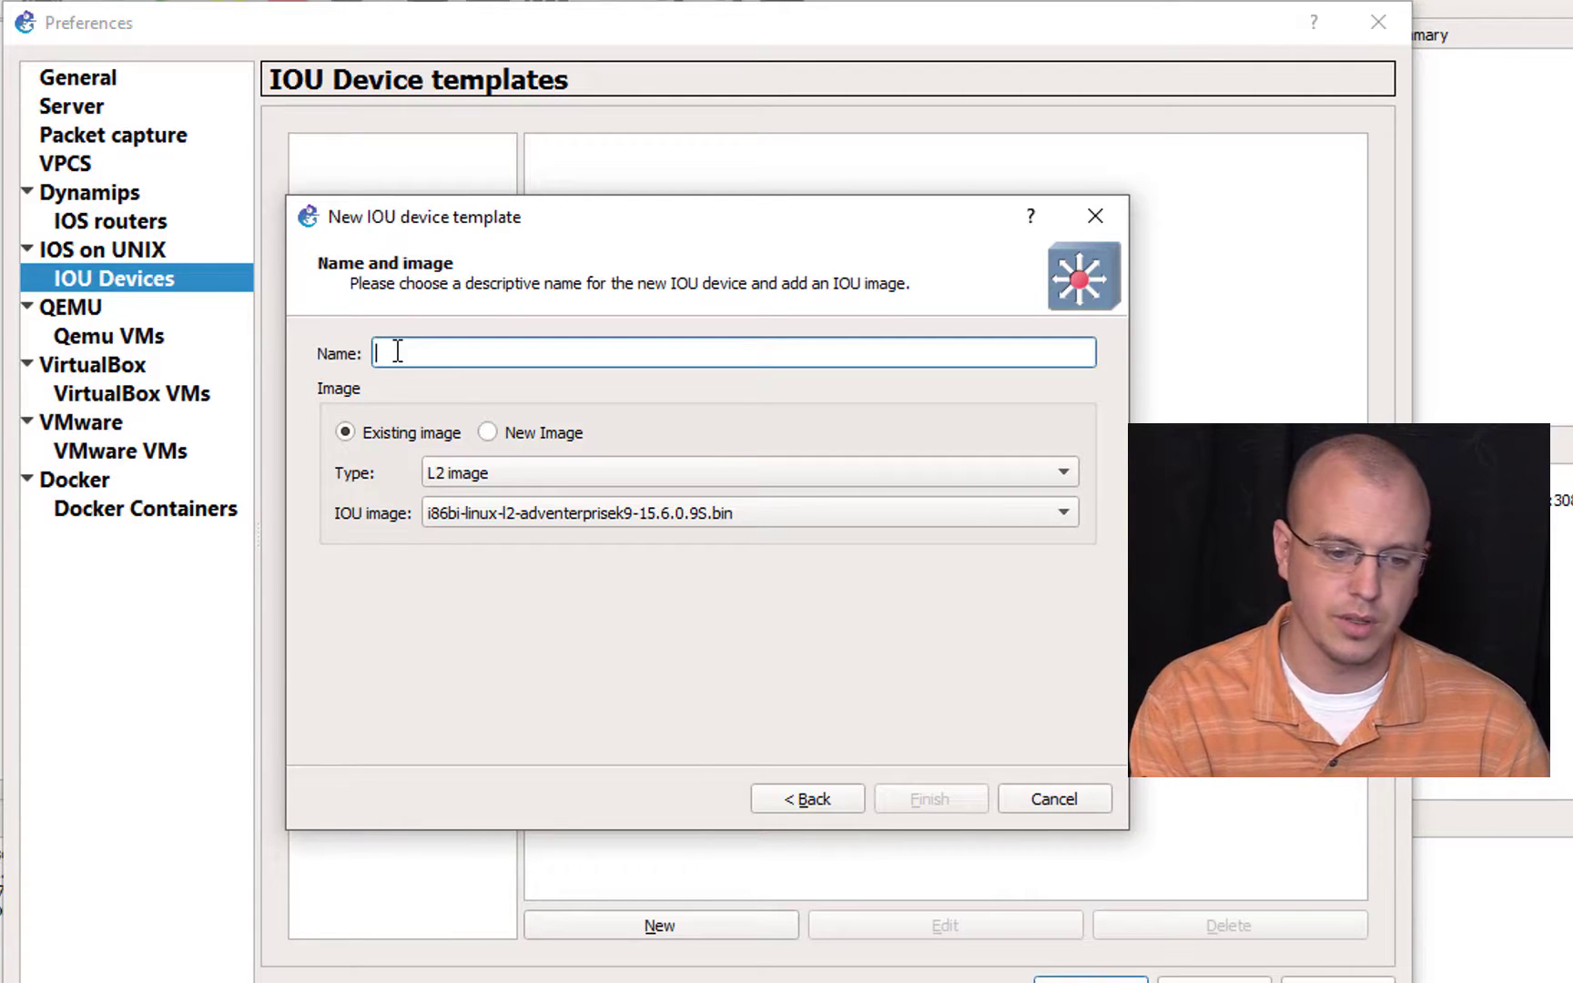
type("I")
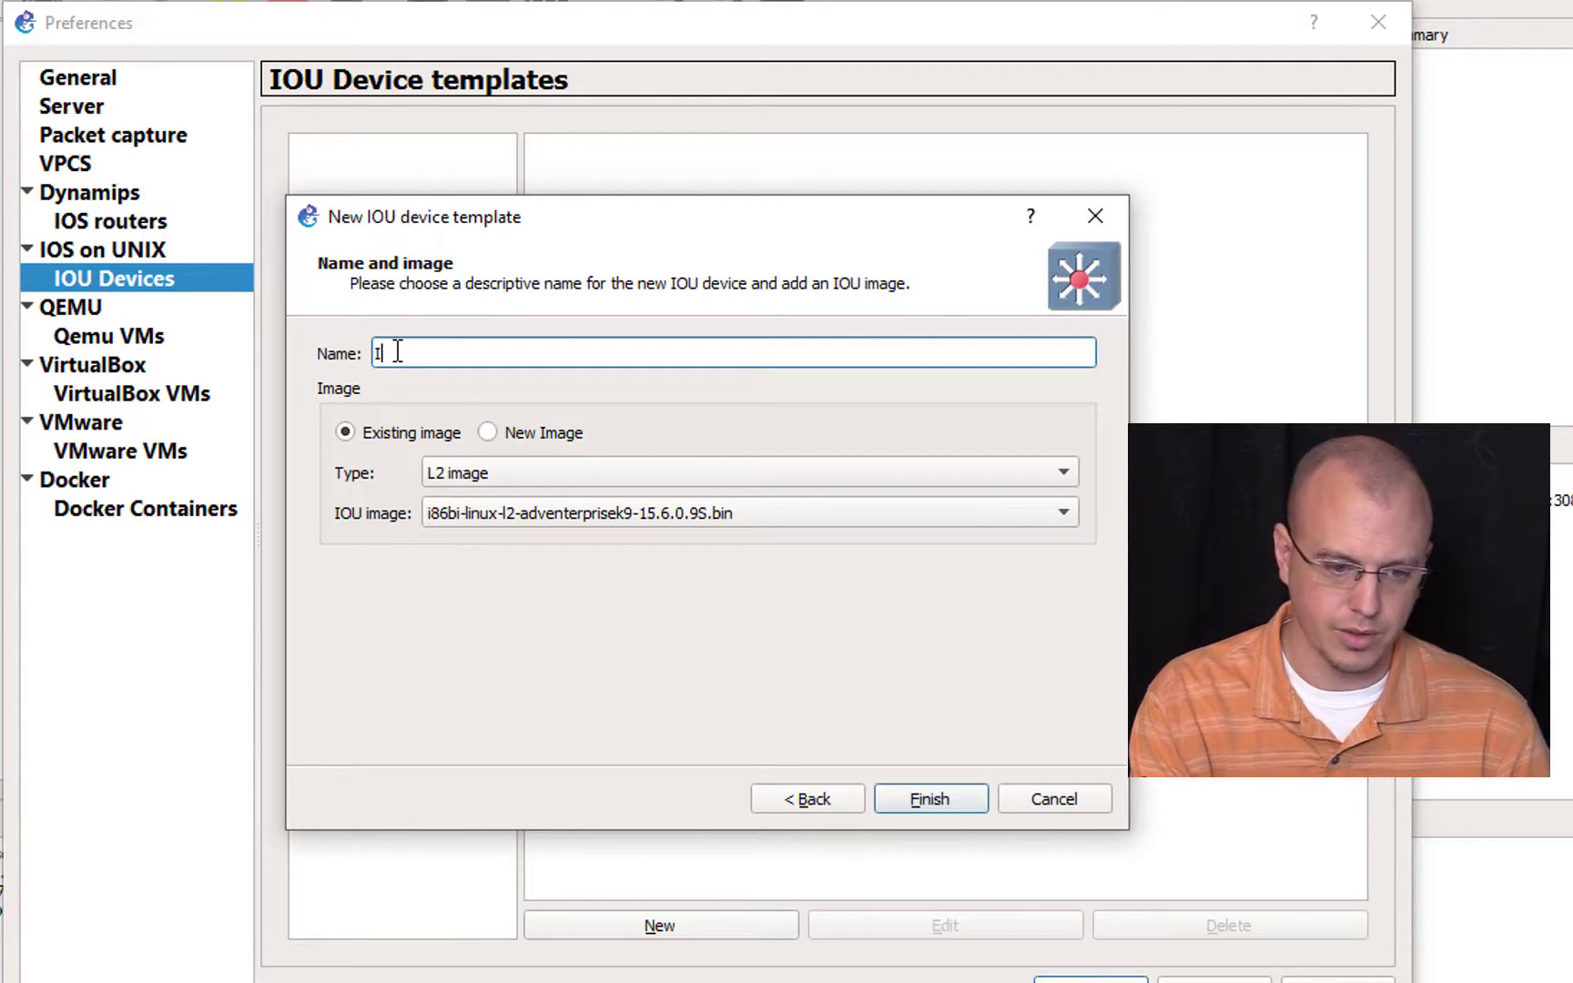
type("OU Switch ")
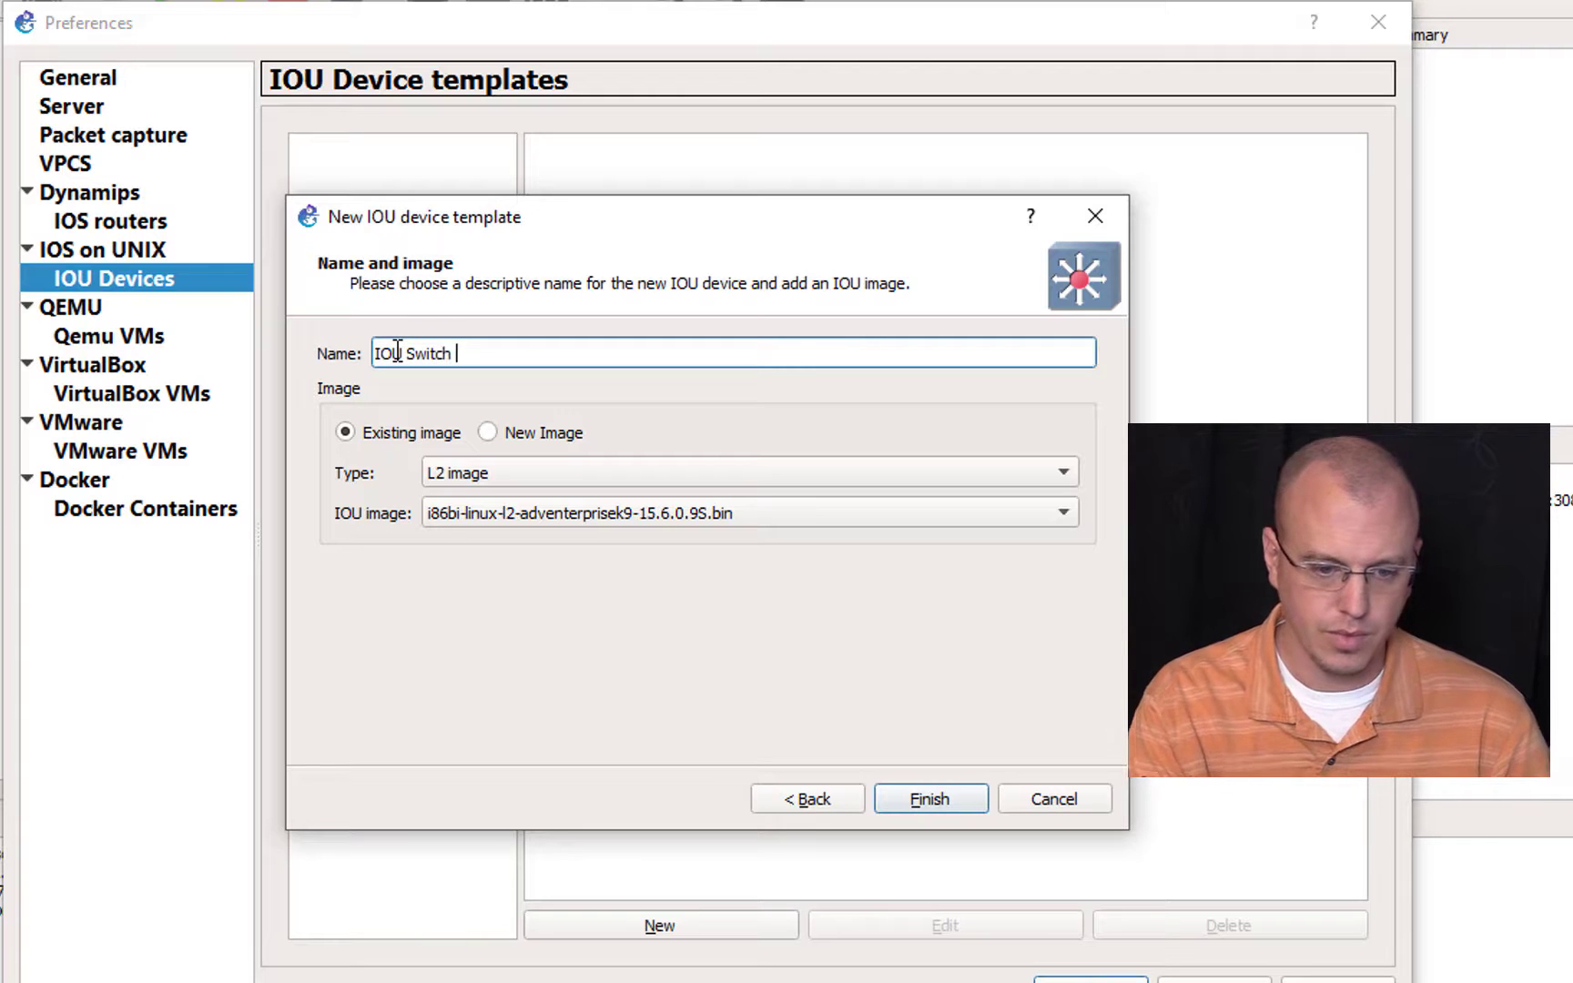
type("15.6S")
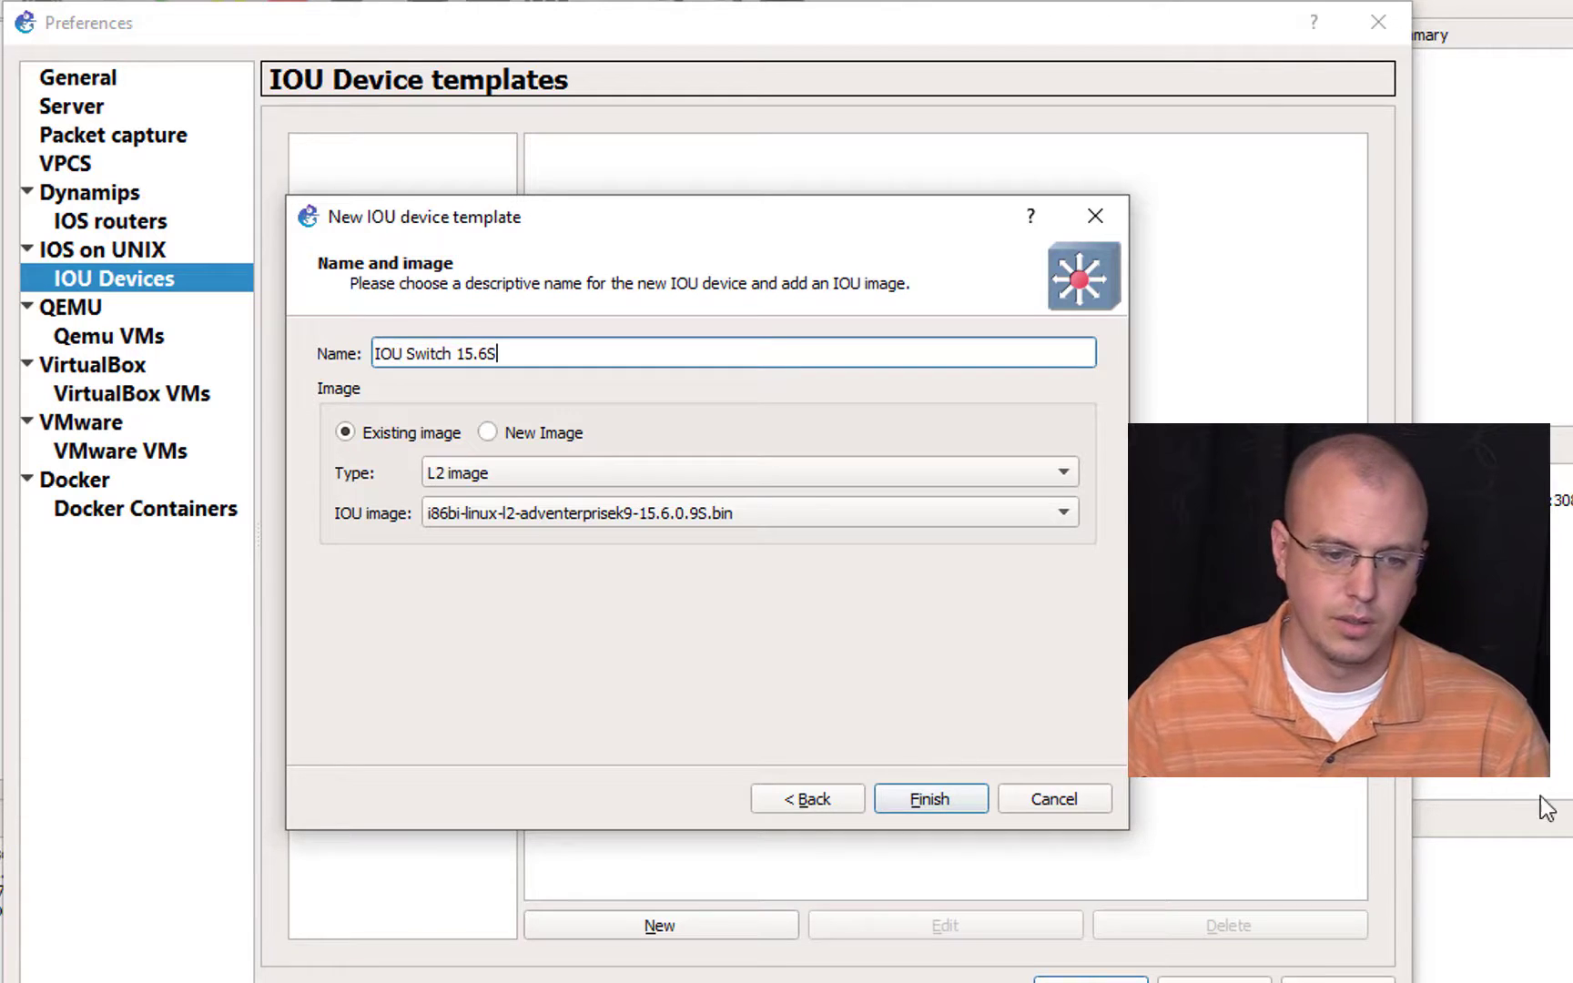
left_click(935, 802)
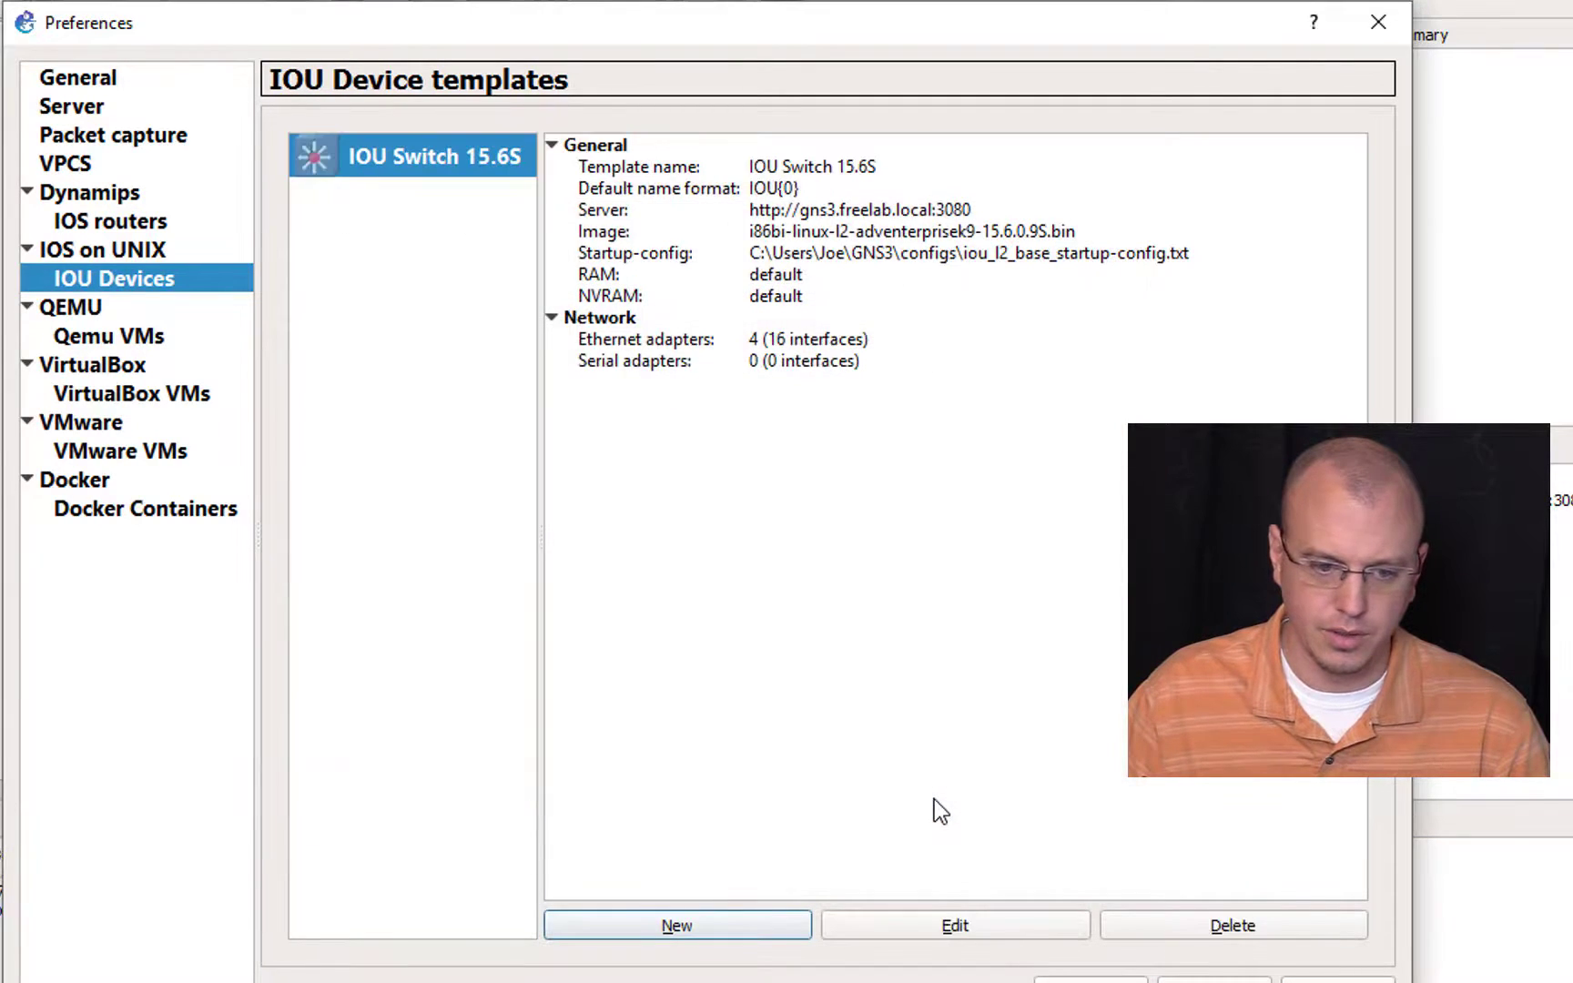
Step: Start a second IOU device template on the remote server and set its type to L3 image
left_click(754, 917)
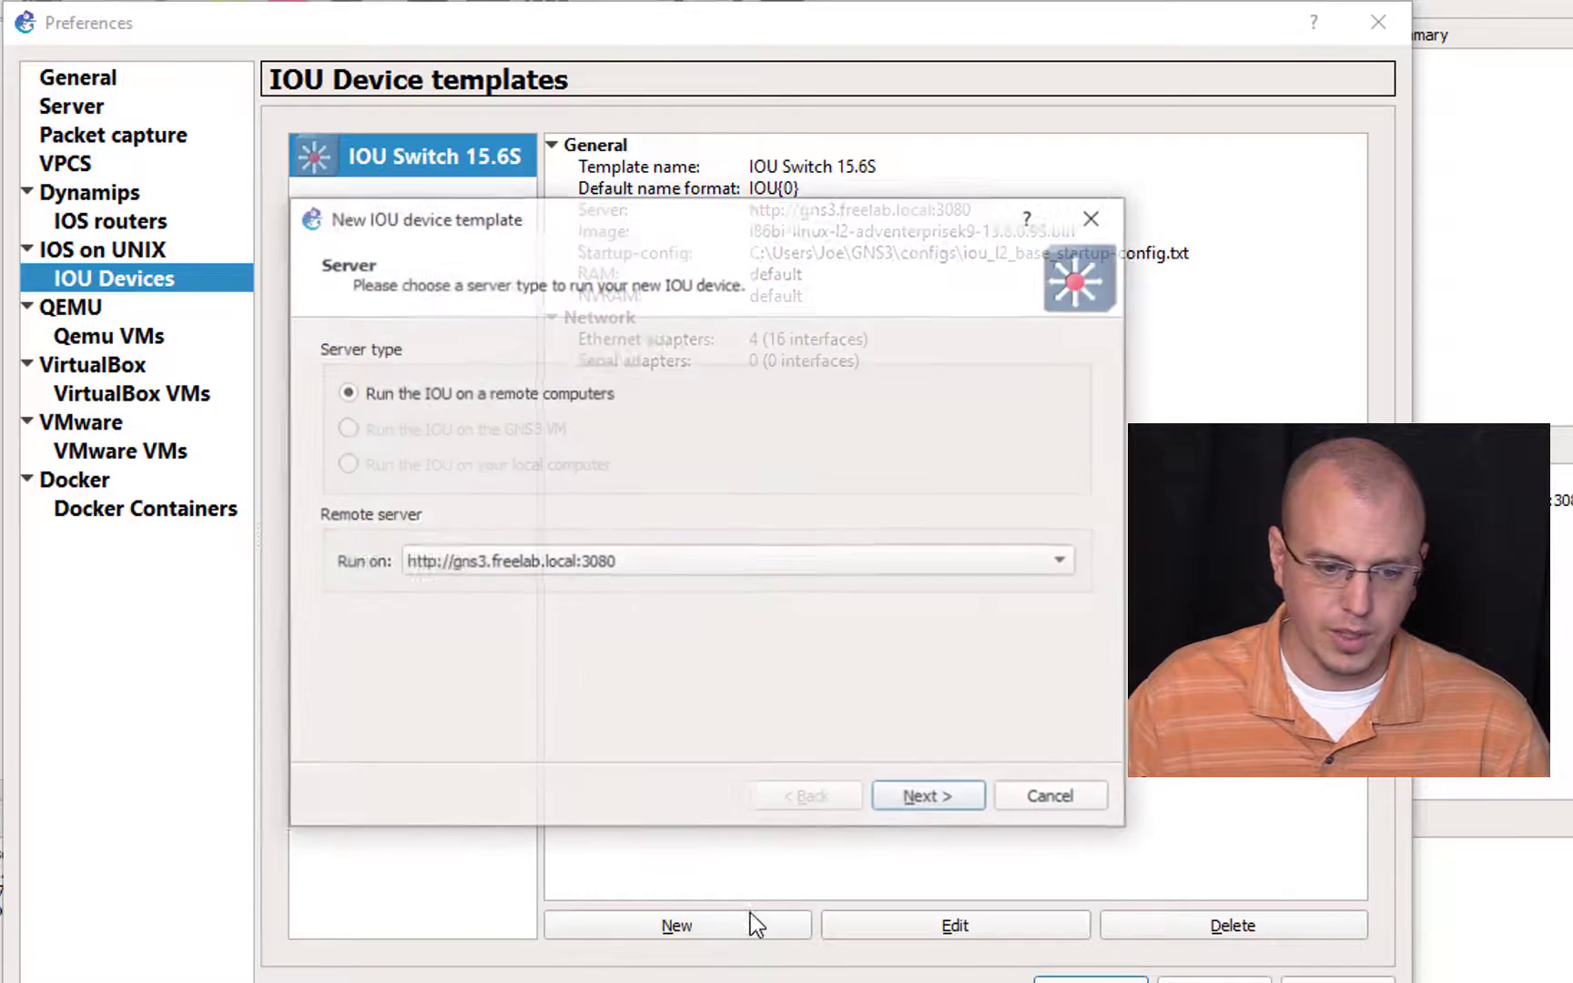
left_click(919, 801)
left_click(527, 505)
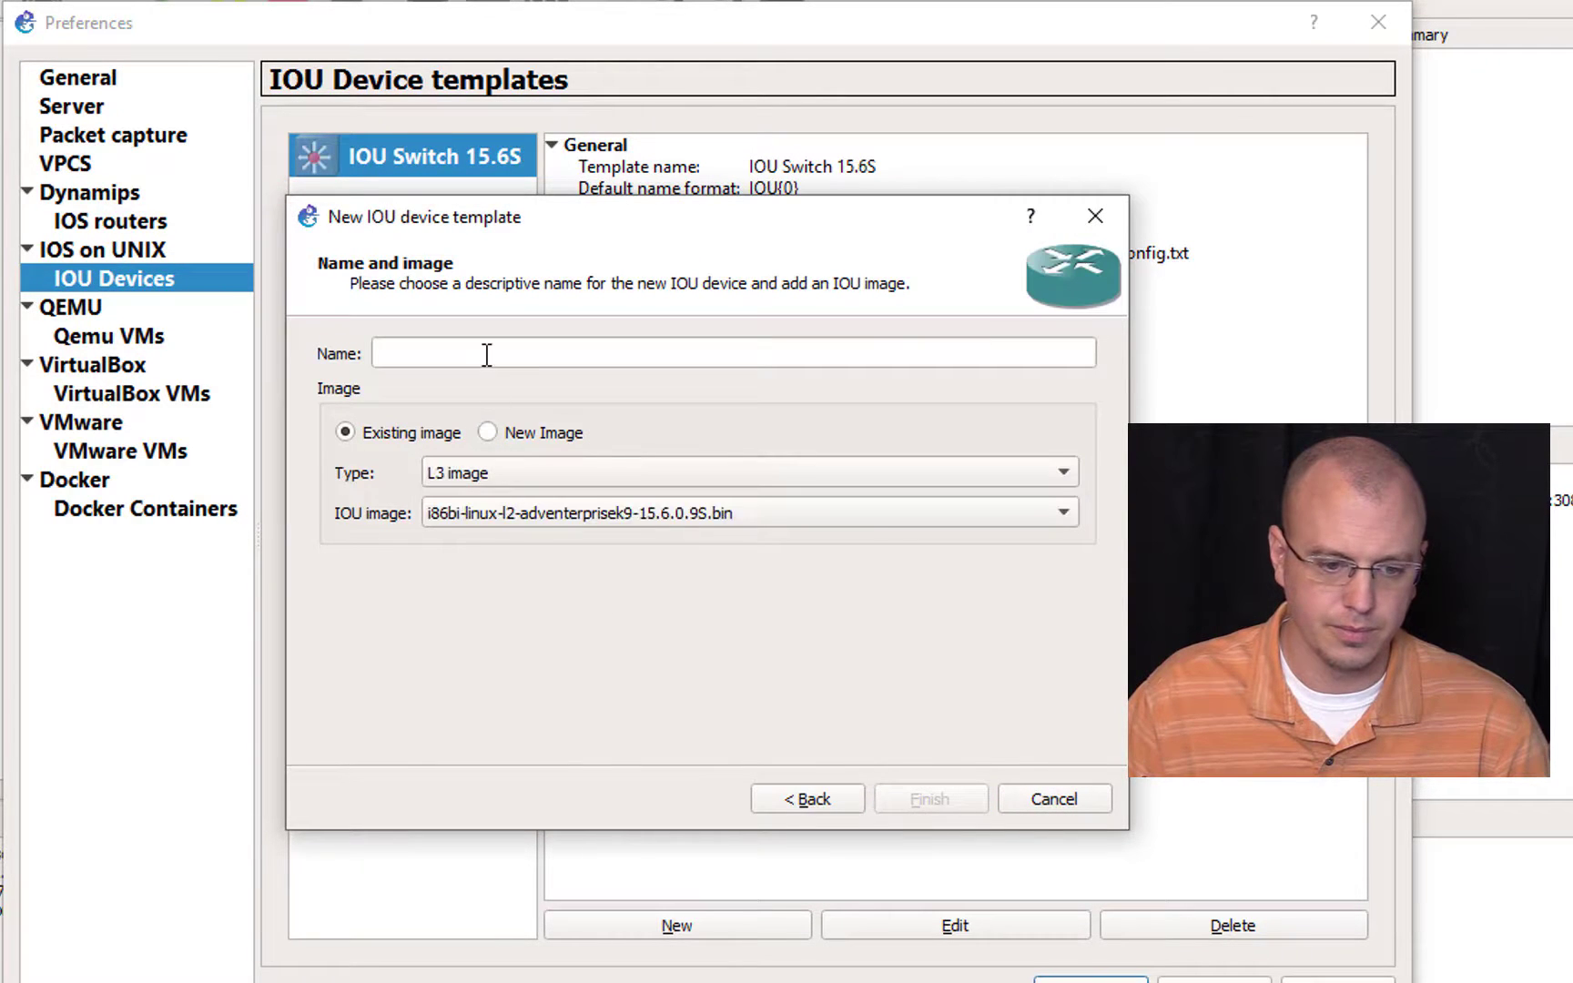
Step: Name the L3 IOU template IOU Router IOS 15.6S and finish creating it with the existing image
left_click(488, 353)
type("LO")
key("BackSpace")
key("BackSpace")
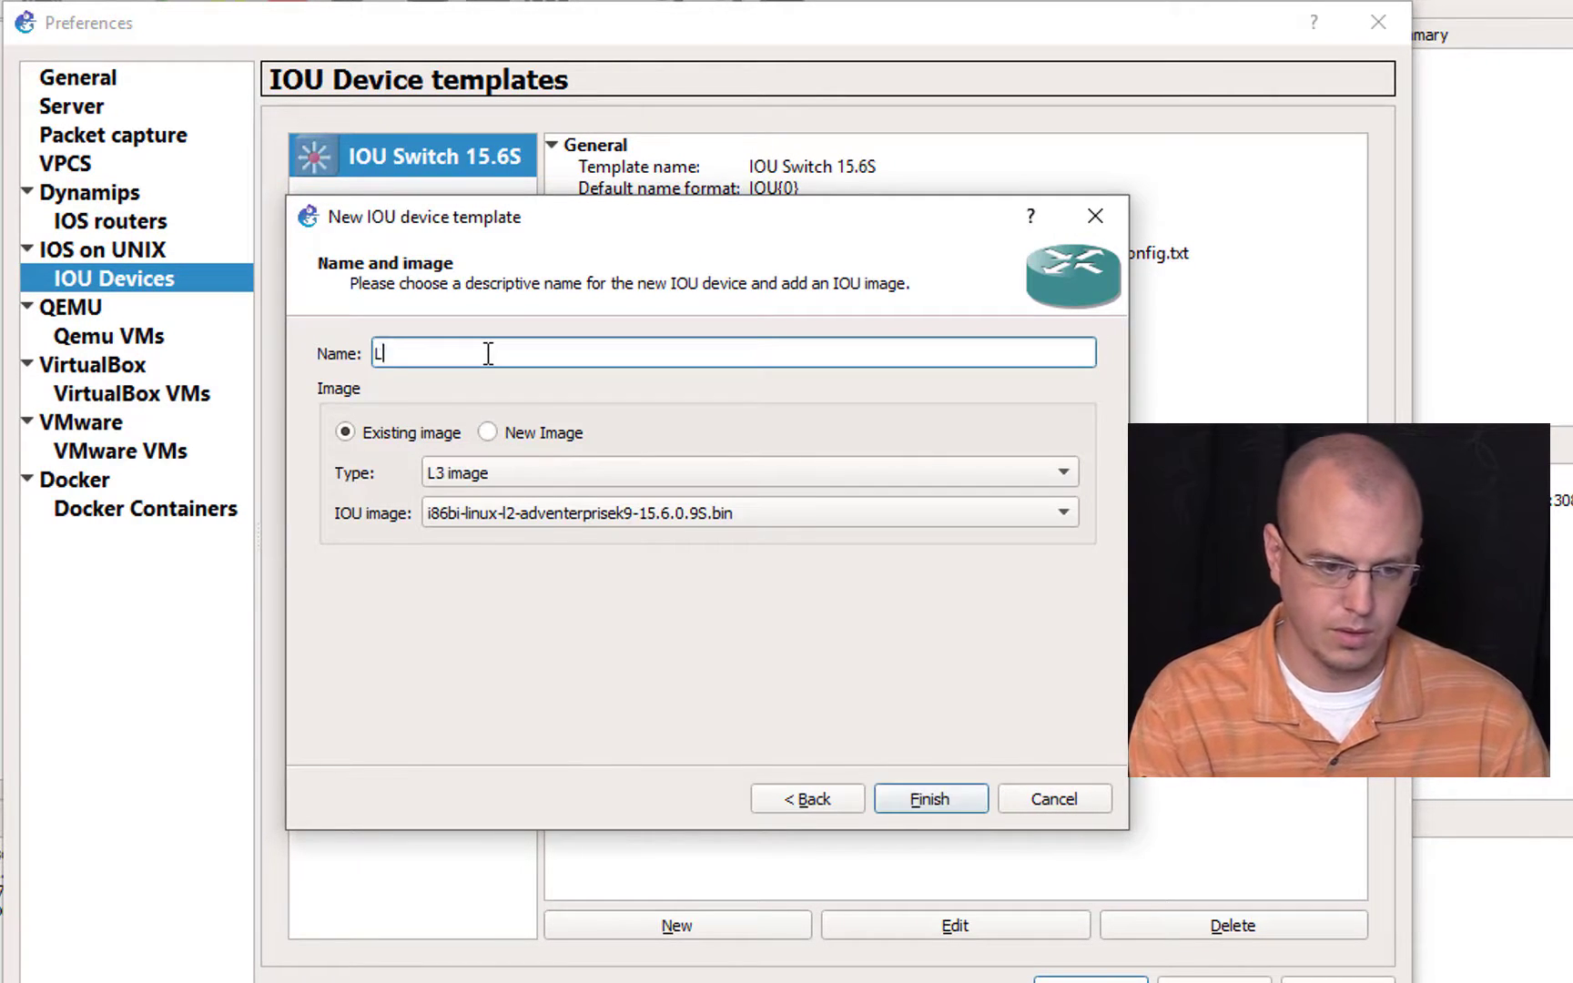
type("R")
key("BackSpace")
type("IOU R")
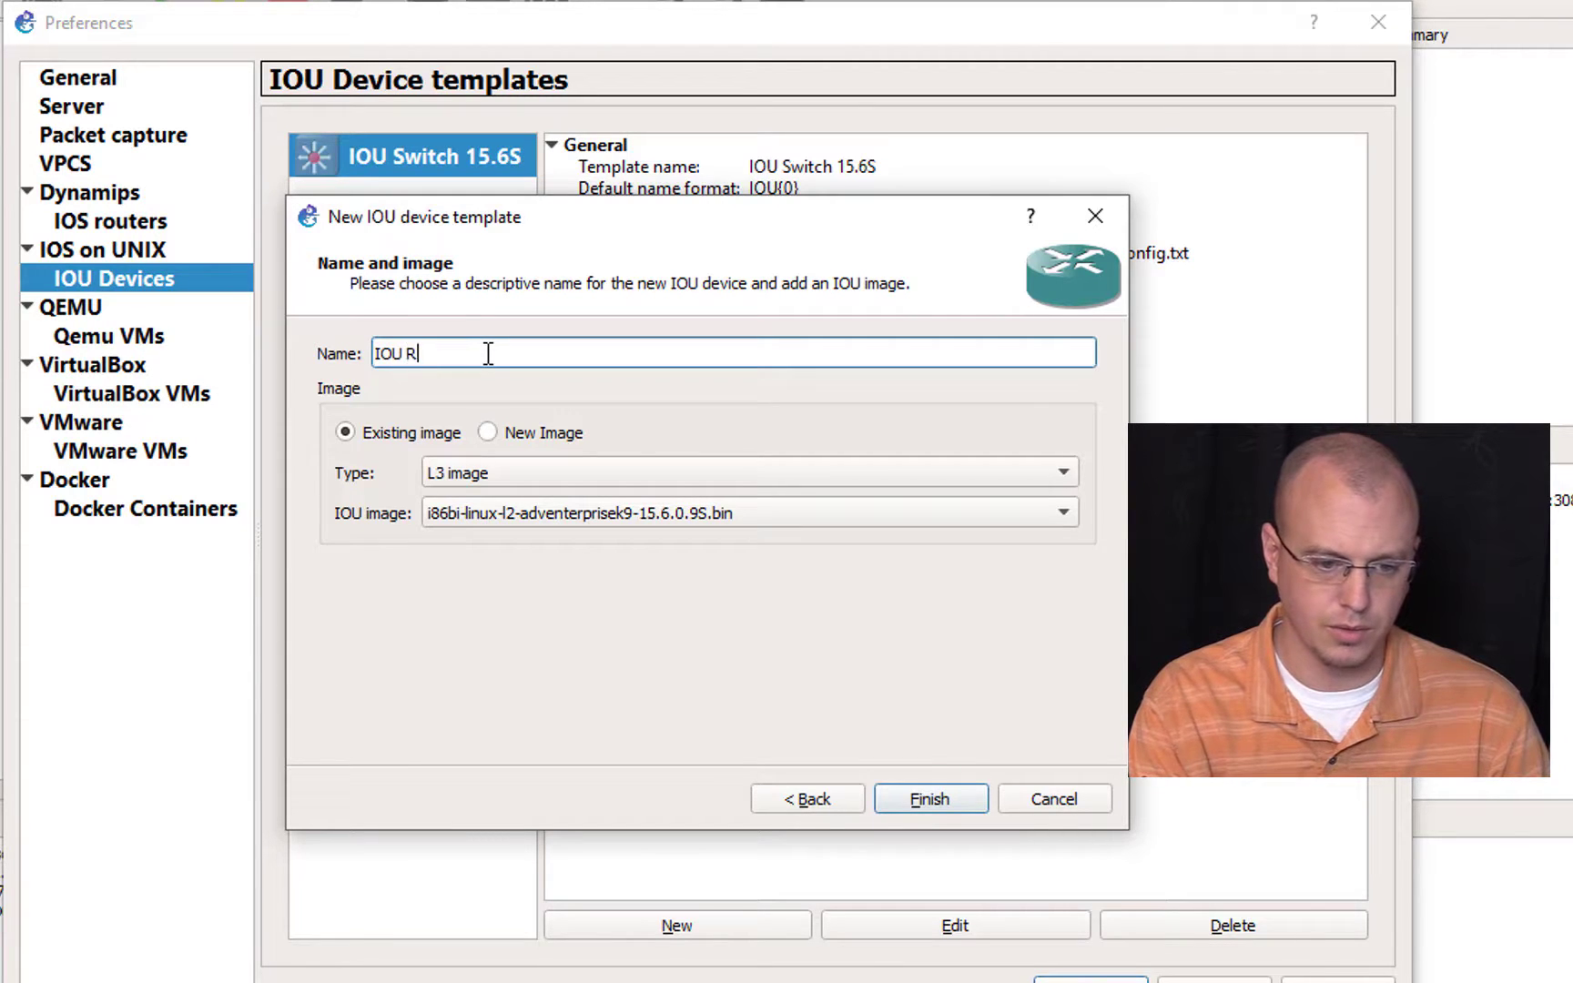
type("outer")
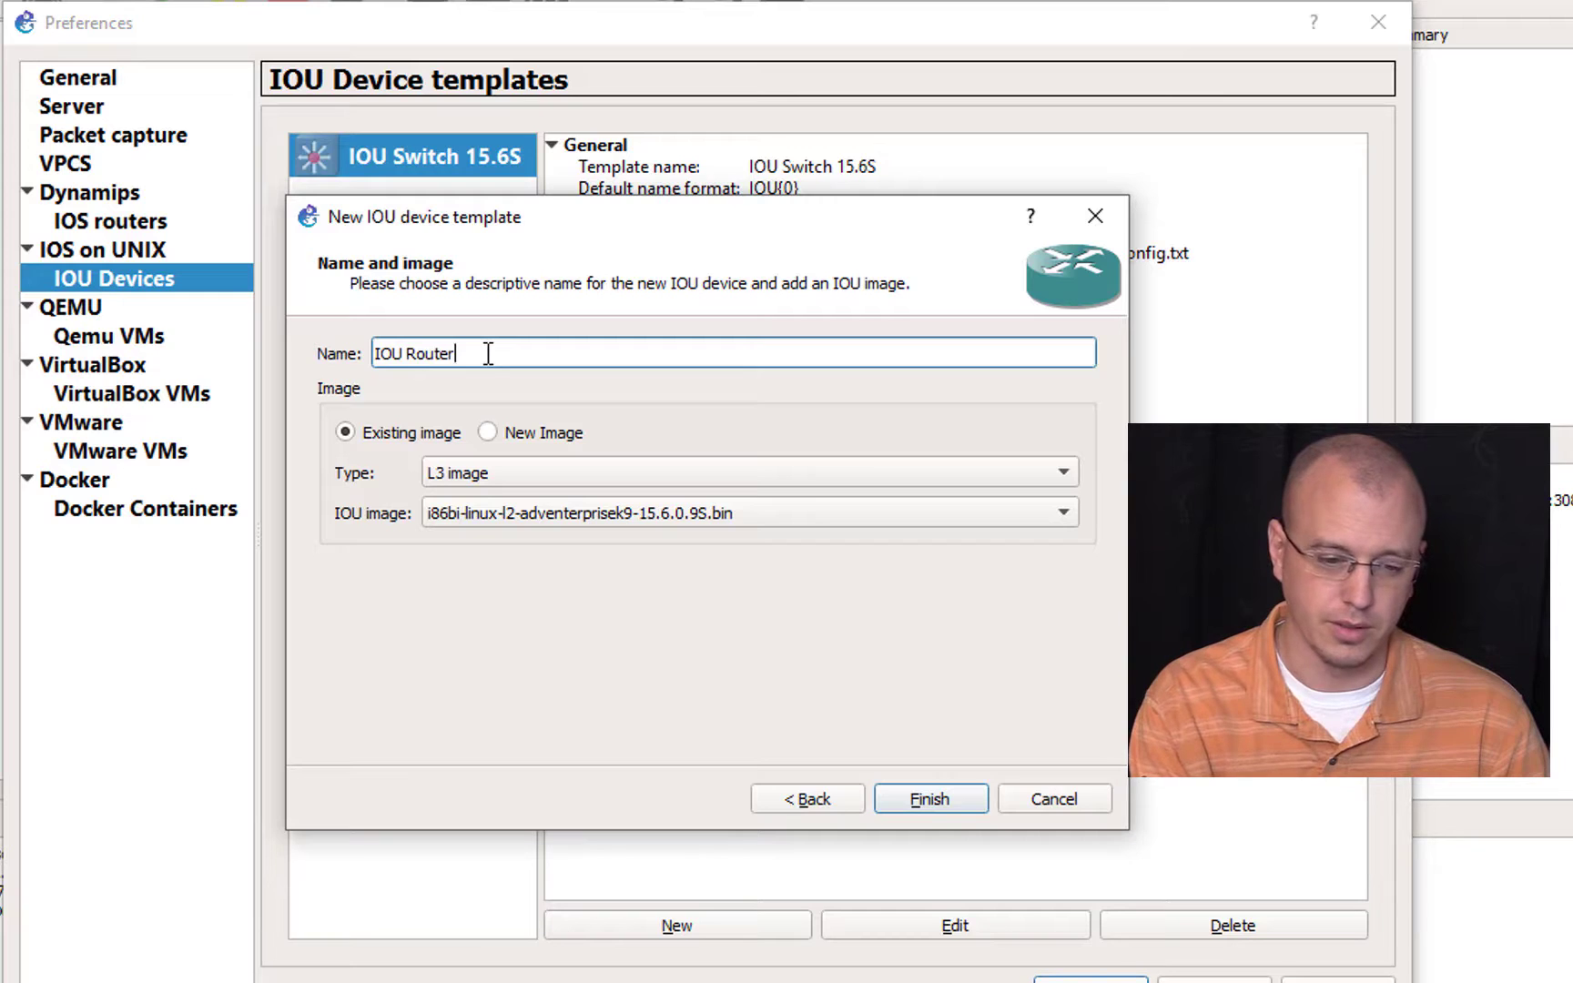
type(" IOS 1")
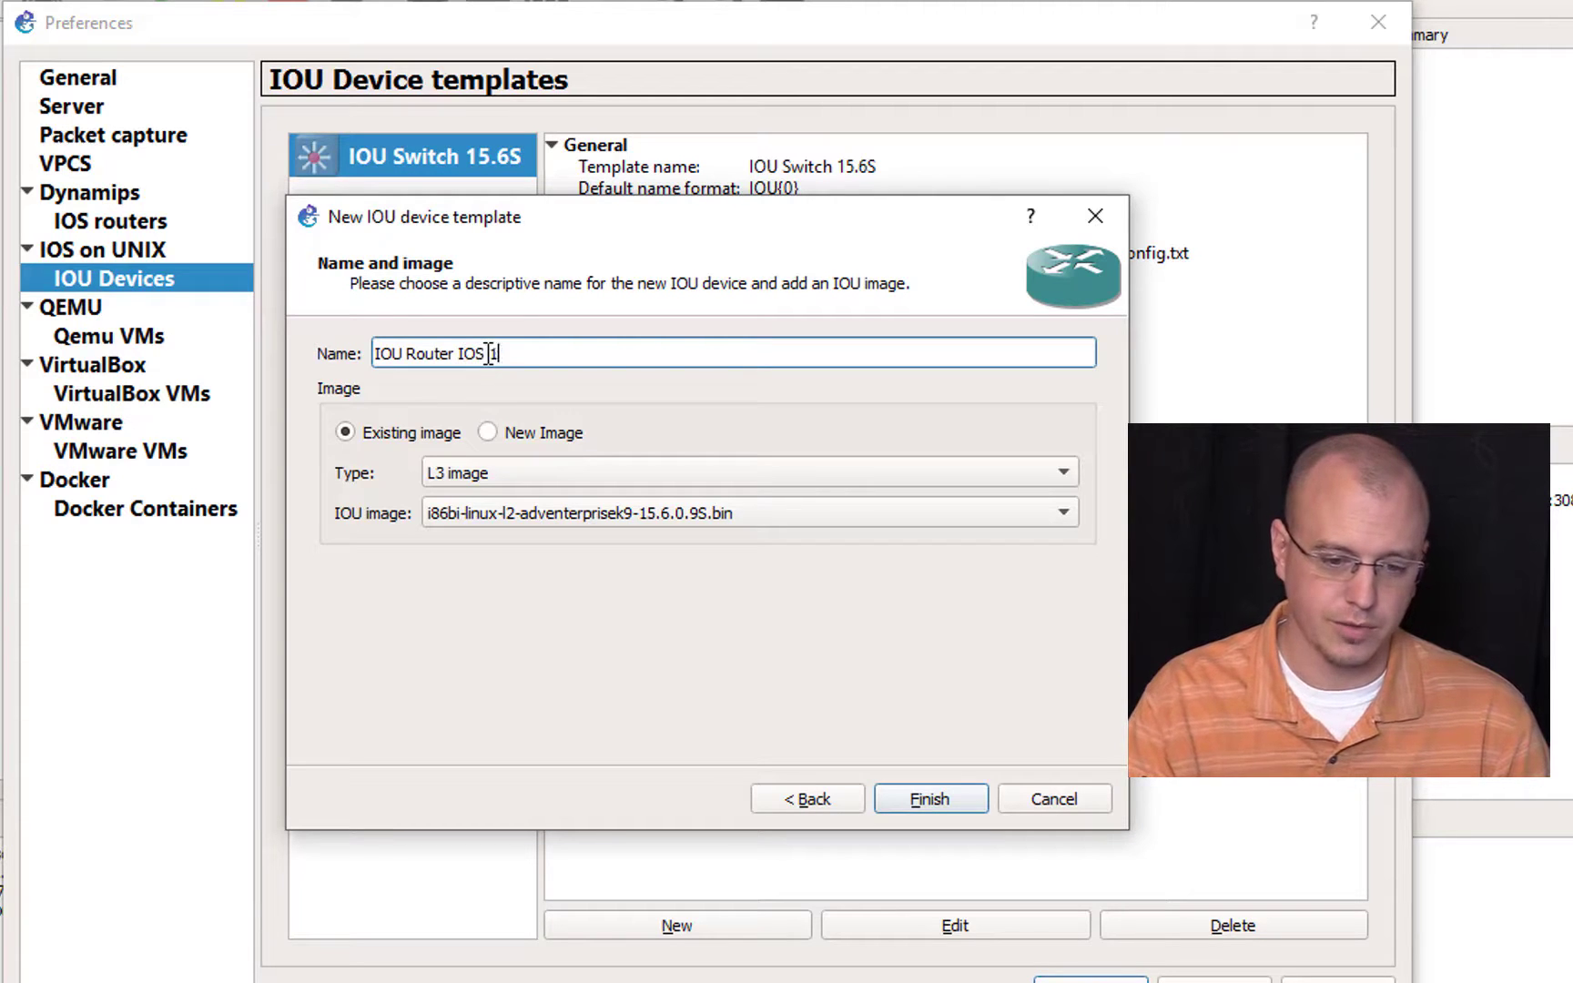
type("5.6S")
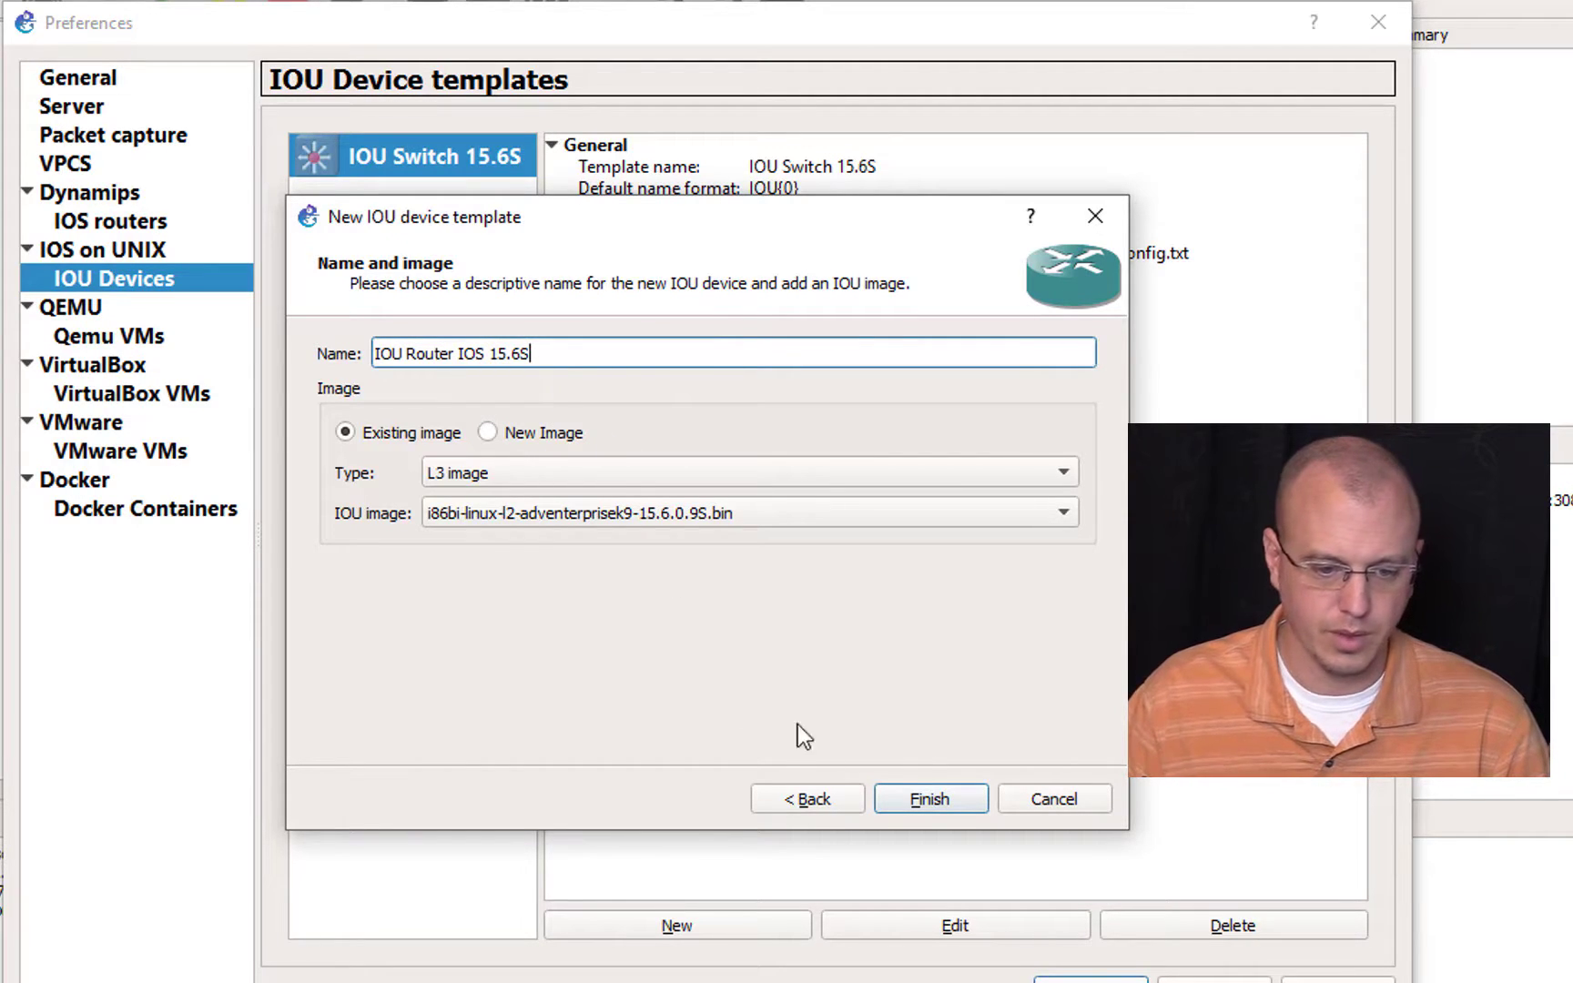
left_click(906, 807)
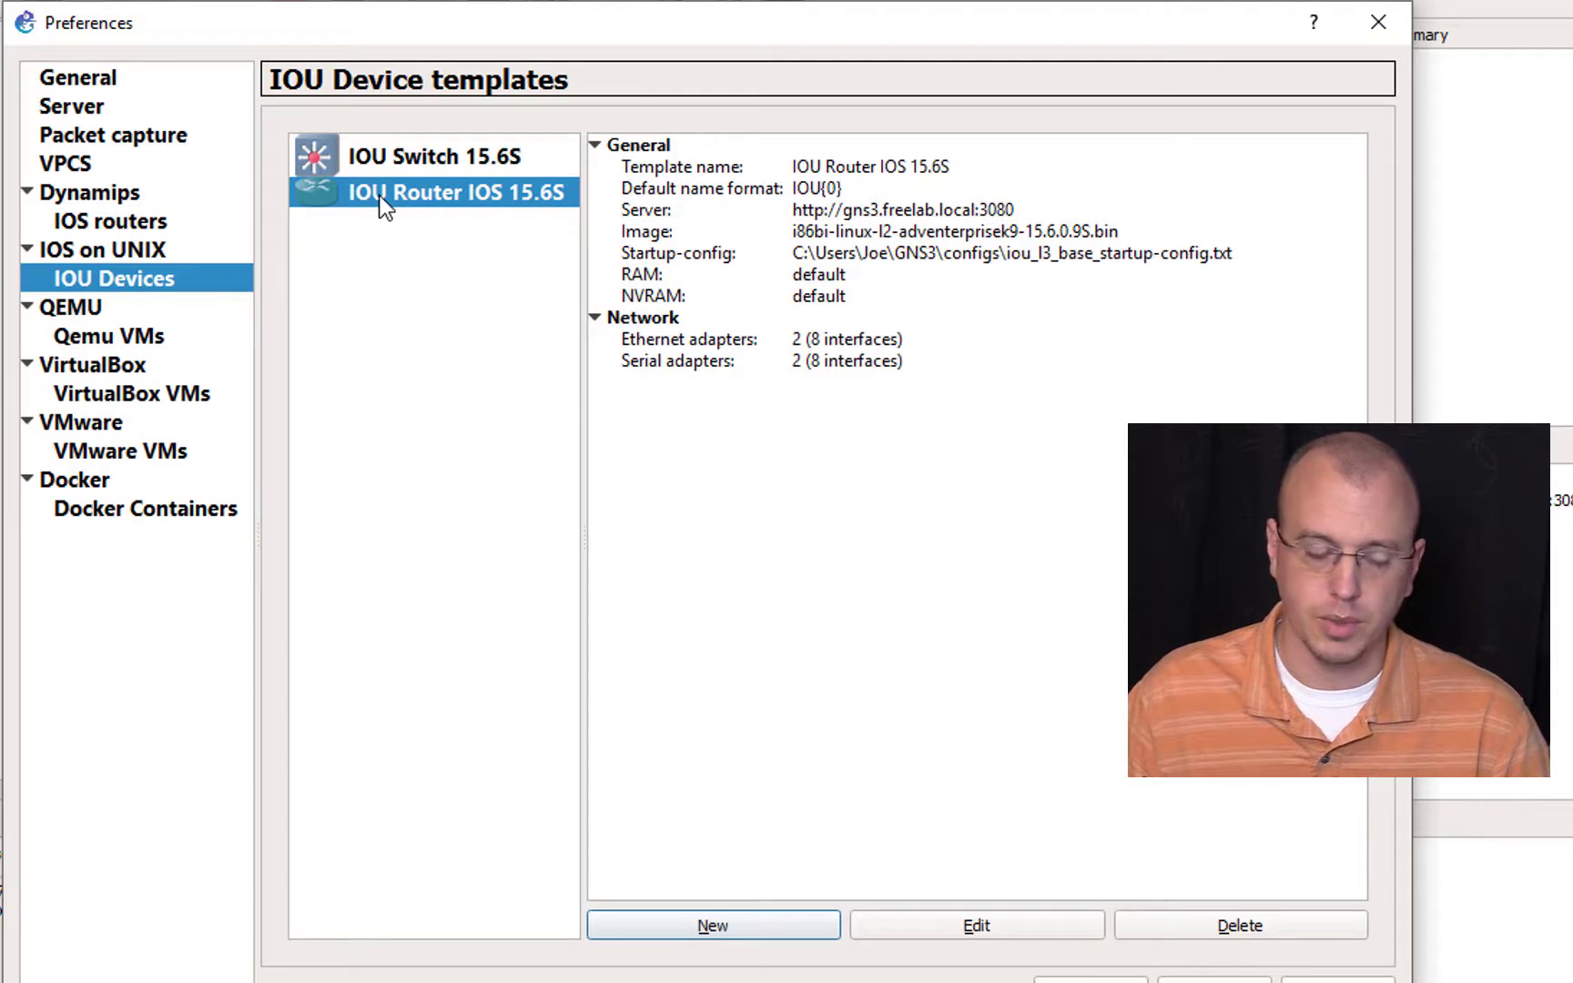
left_click(151, 339)
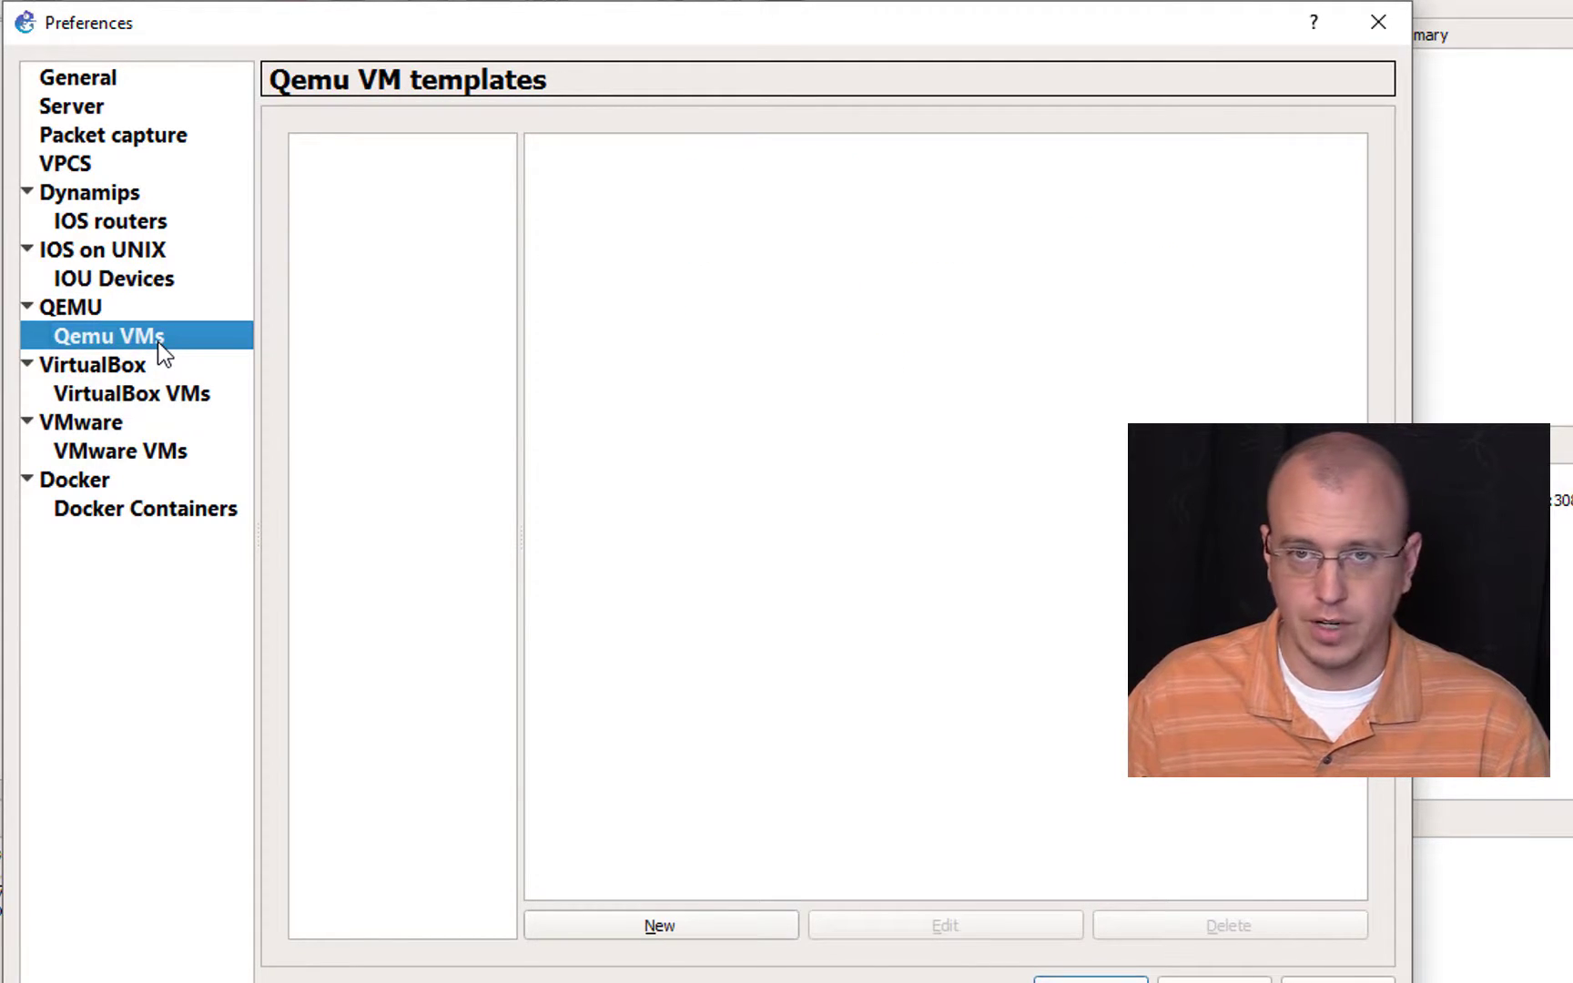
left_click(659, 930)
left_click(450, 405)
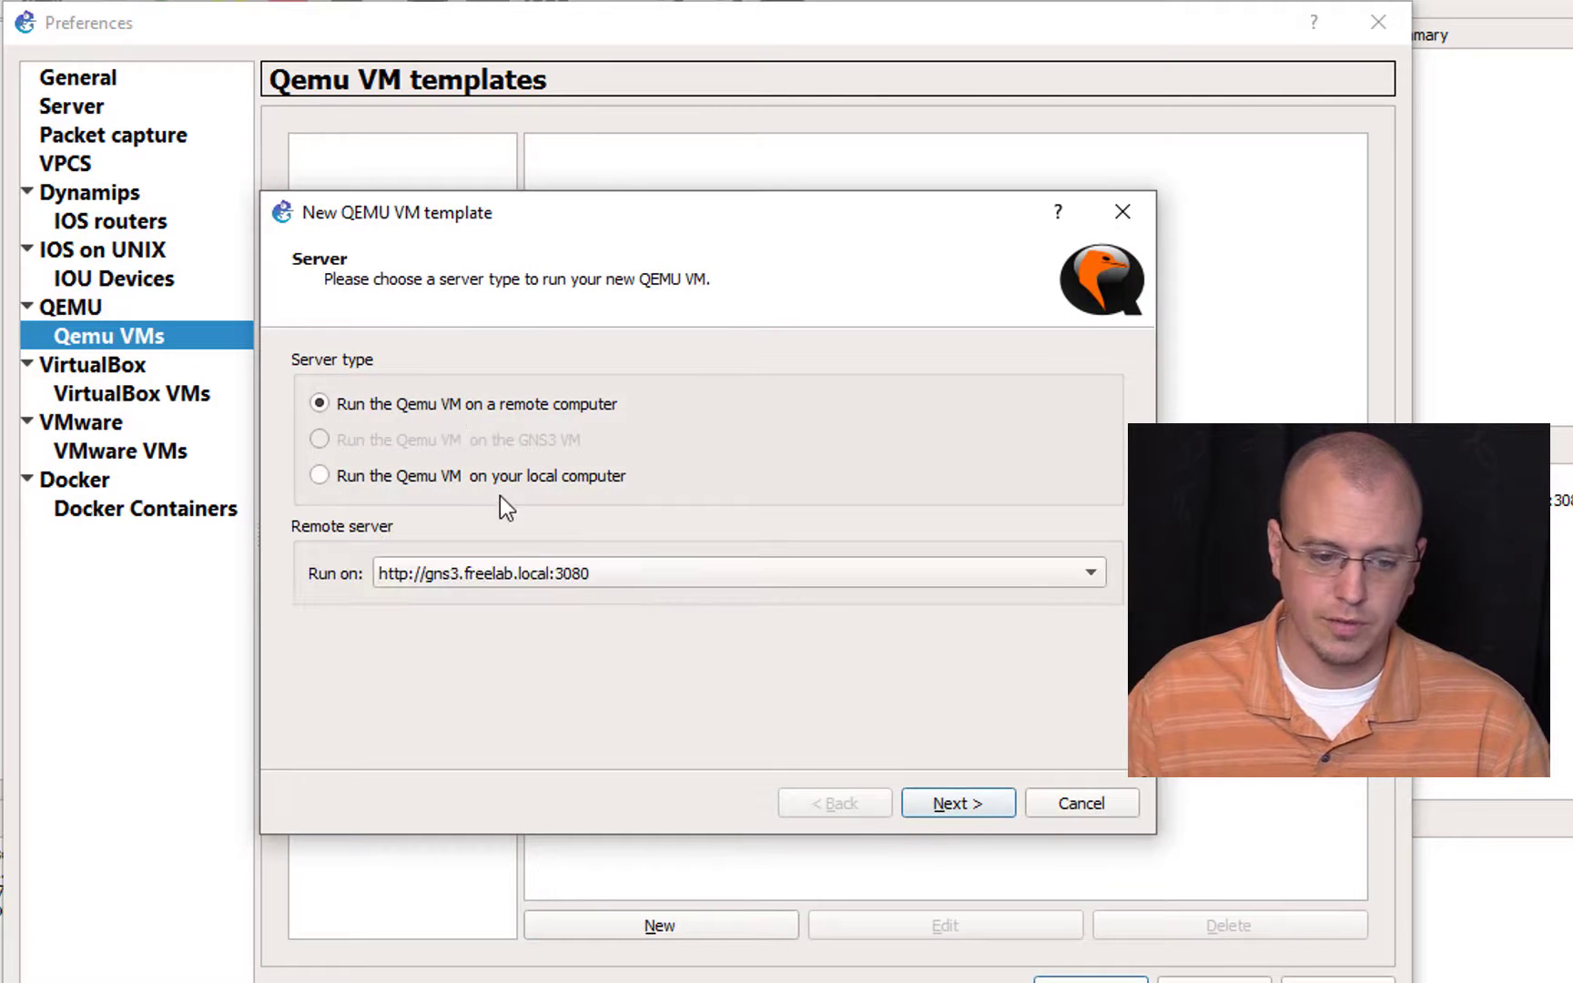
left_click(971, 813)
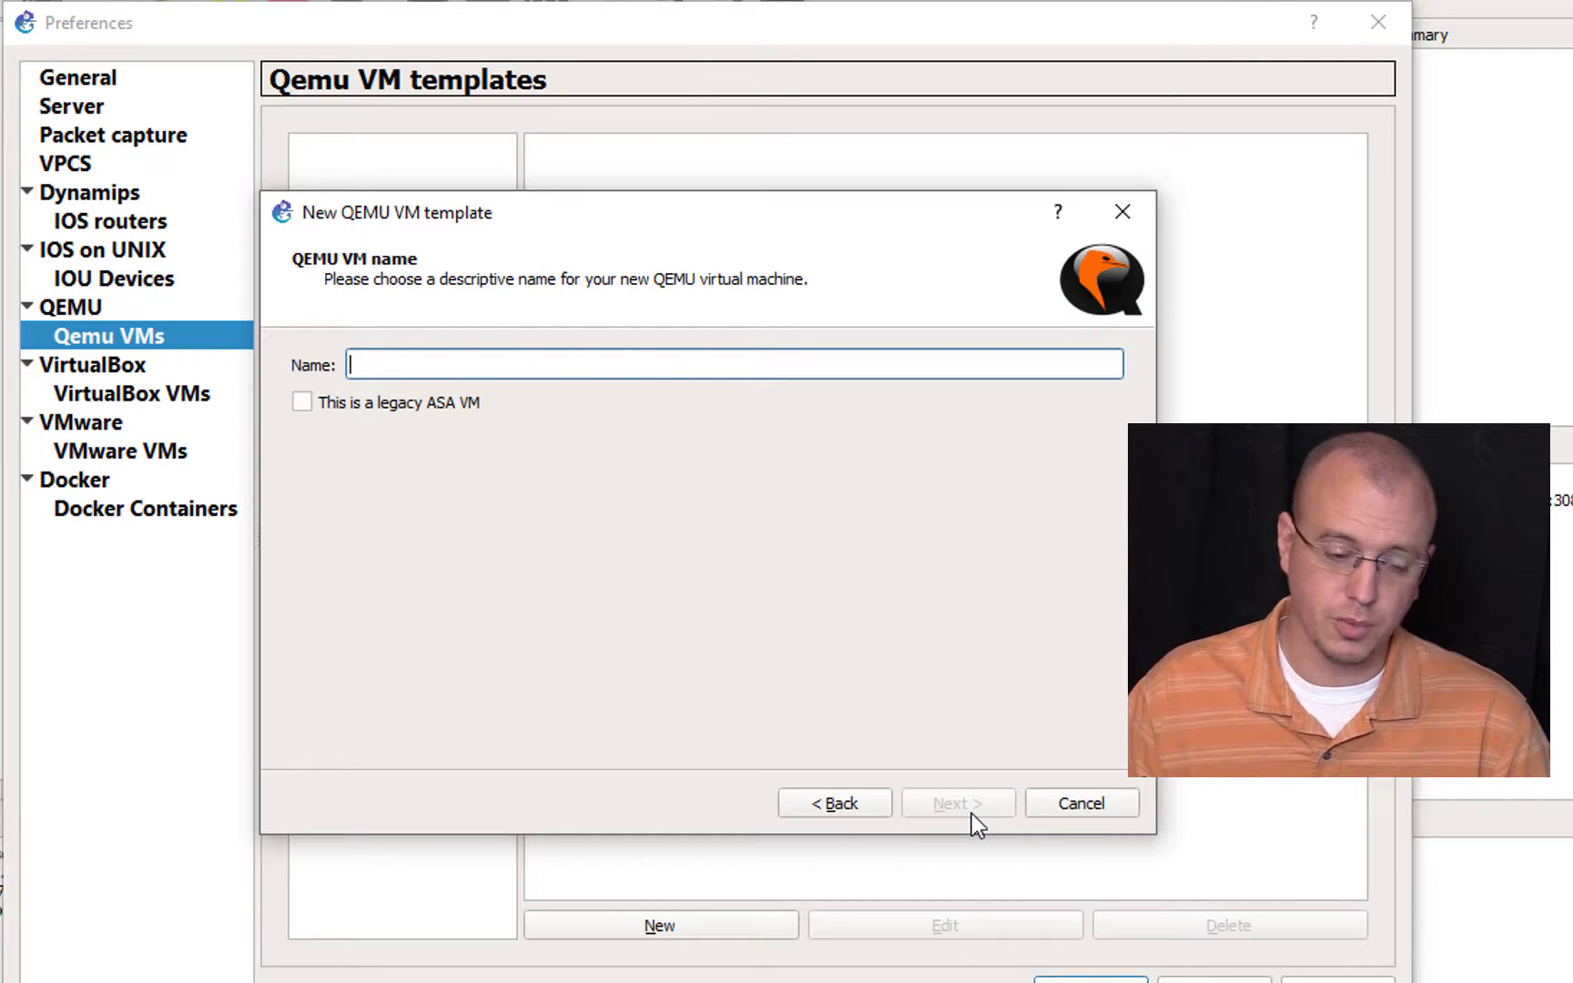
type("IOS-XR")
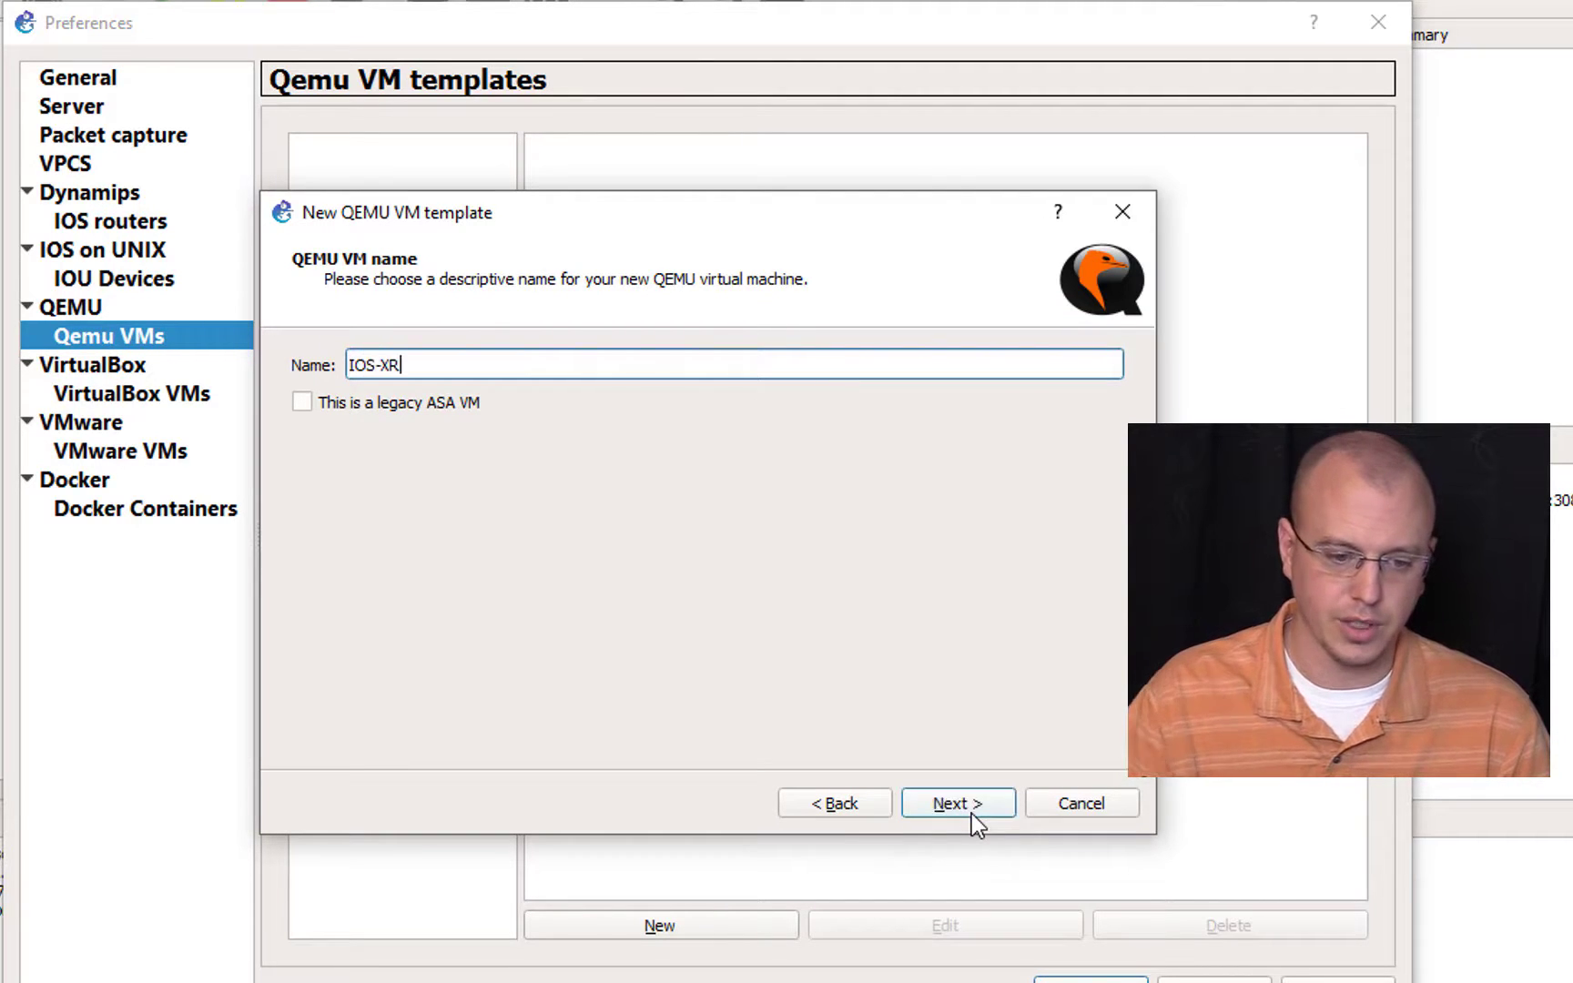
left_click(971, 812)
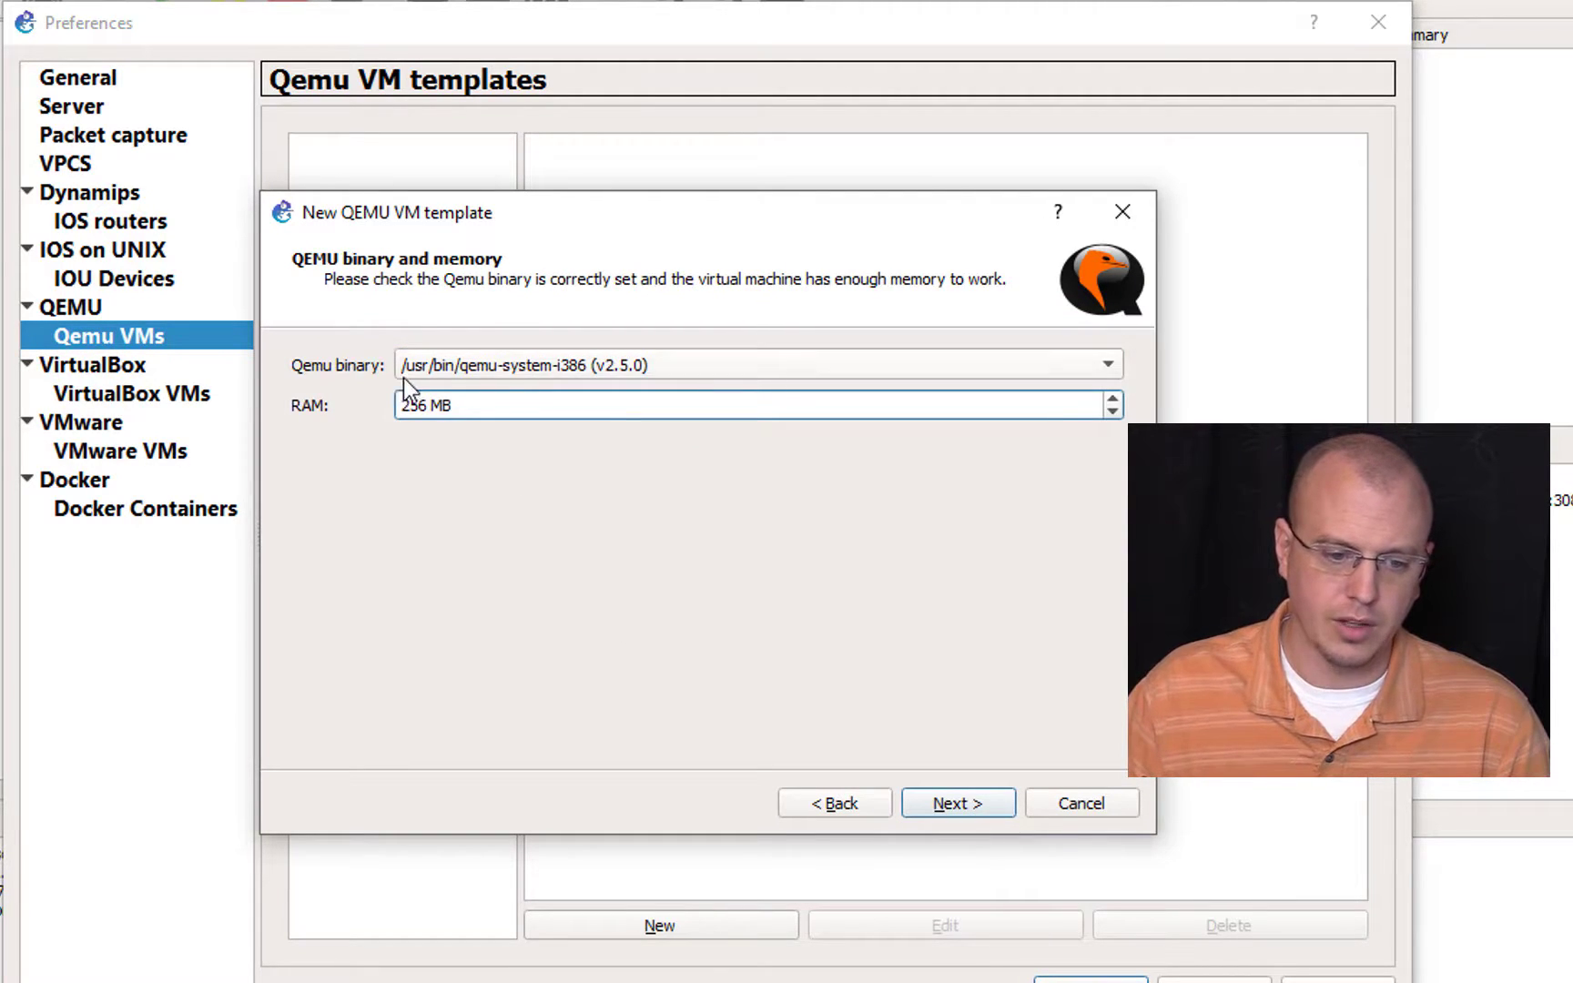
Step: Set the IOS-XR template's RAM to 2000 MB and its Qemu binary to /usr/bin/qemu-system-x86_64 (v2.5.0)
left_click_drag(455, 405, 386, 408)
type("2000")
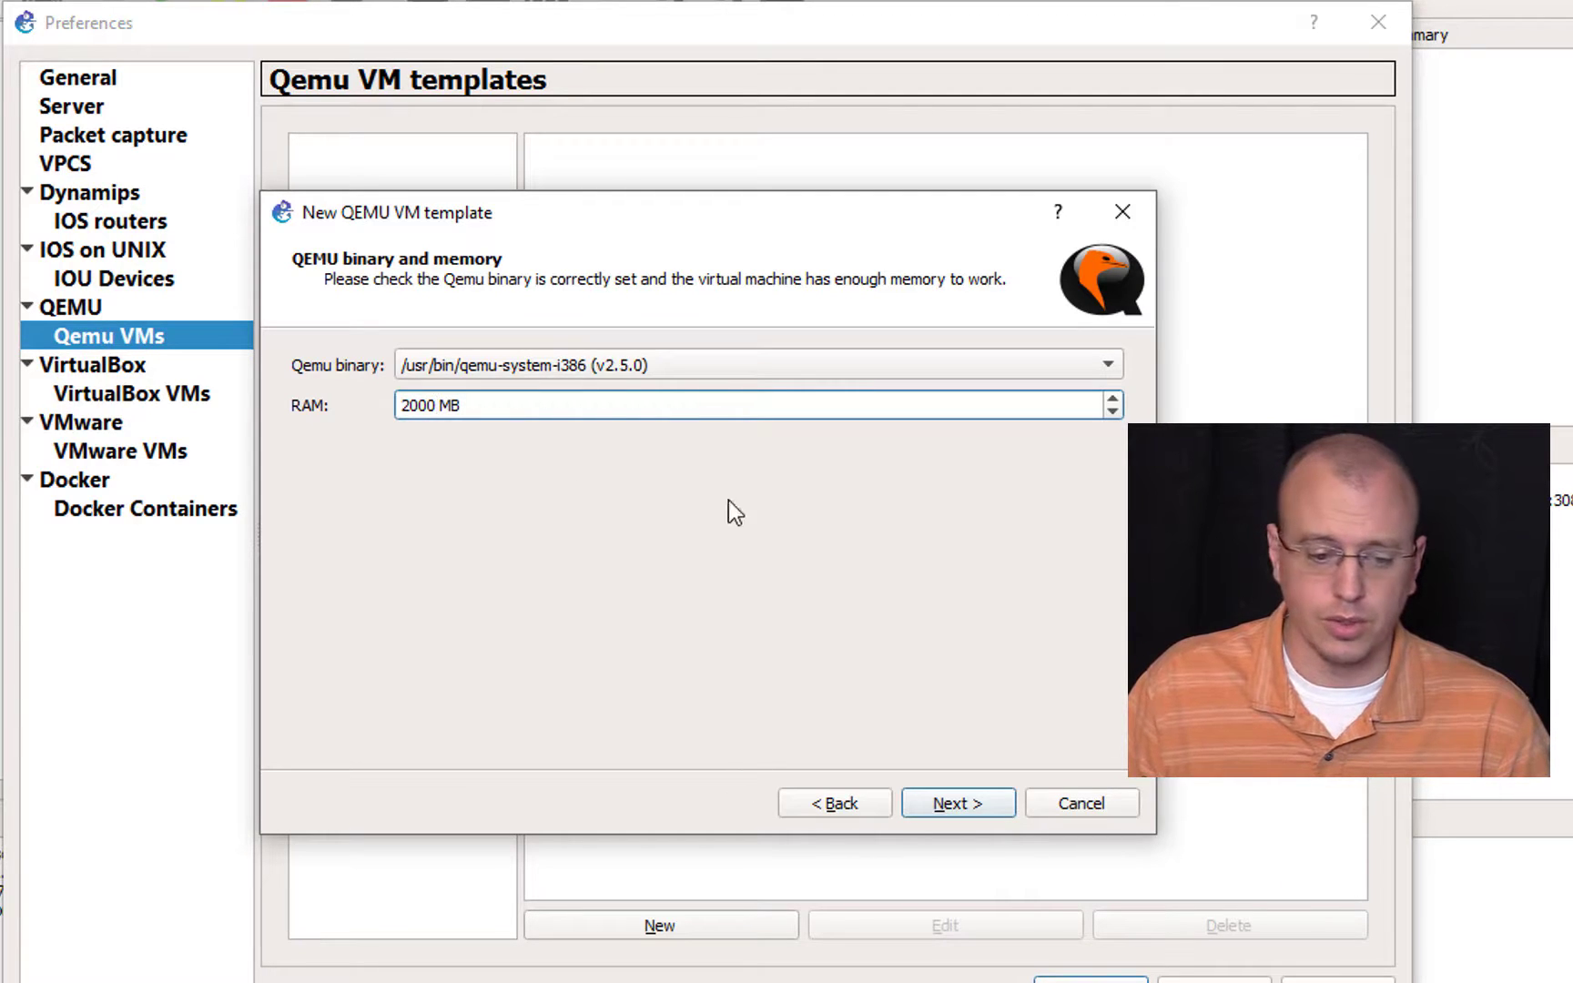
left_click(687, 369)
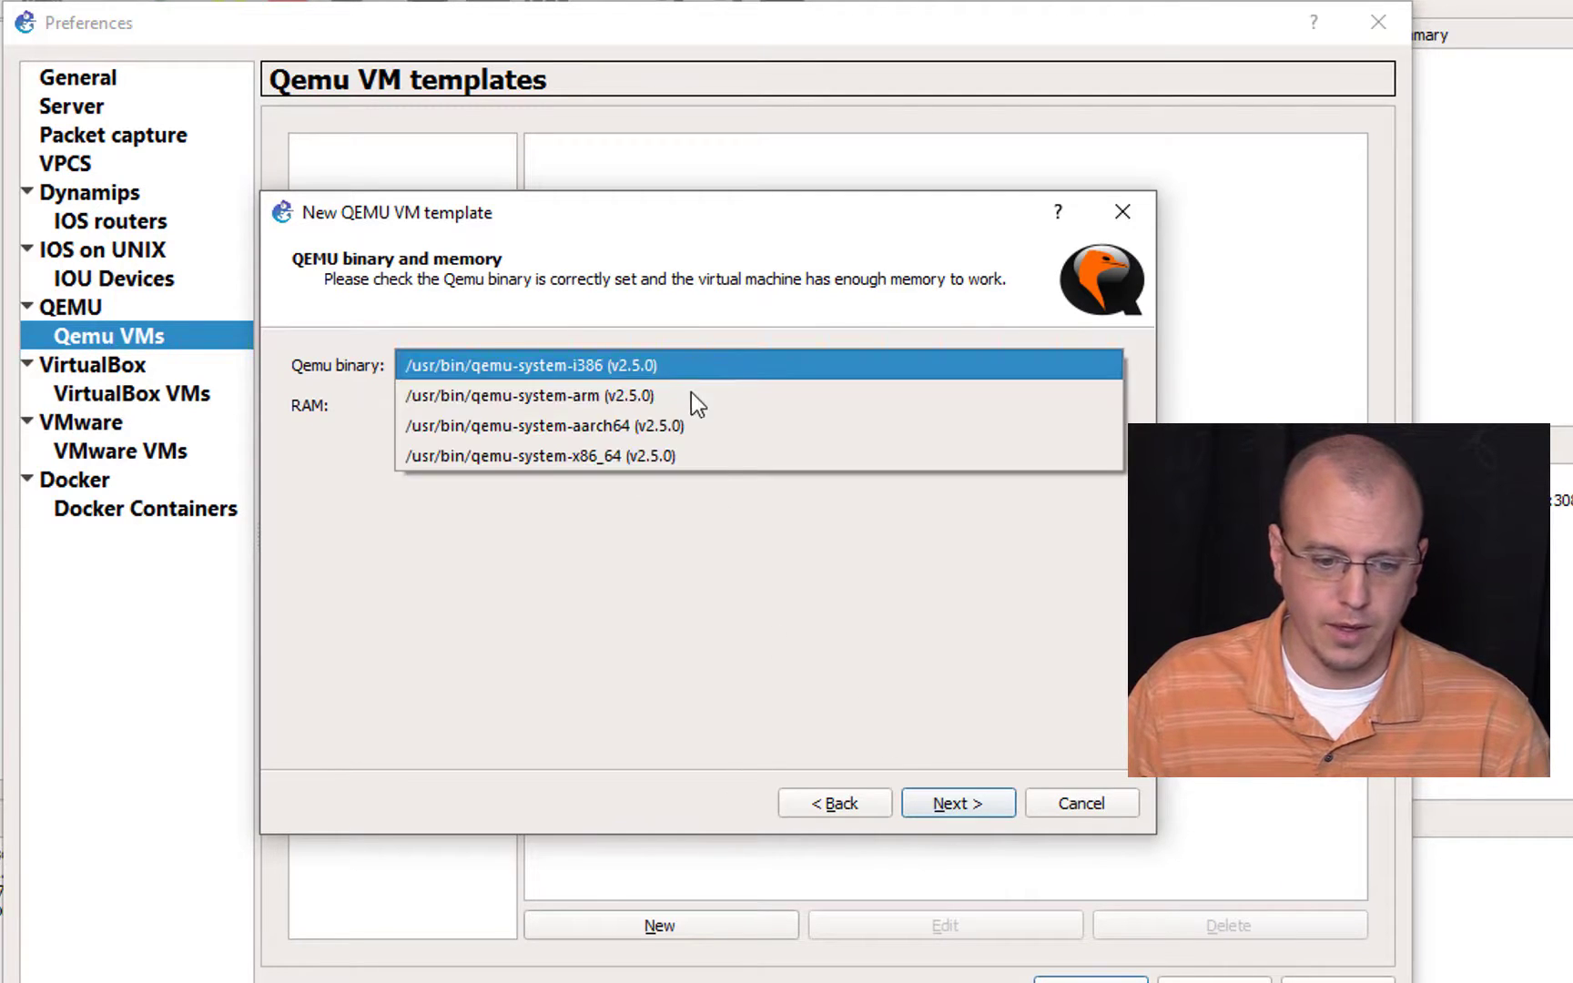
left_click(721, 453)
left_click(947, 801)
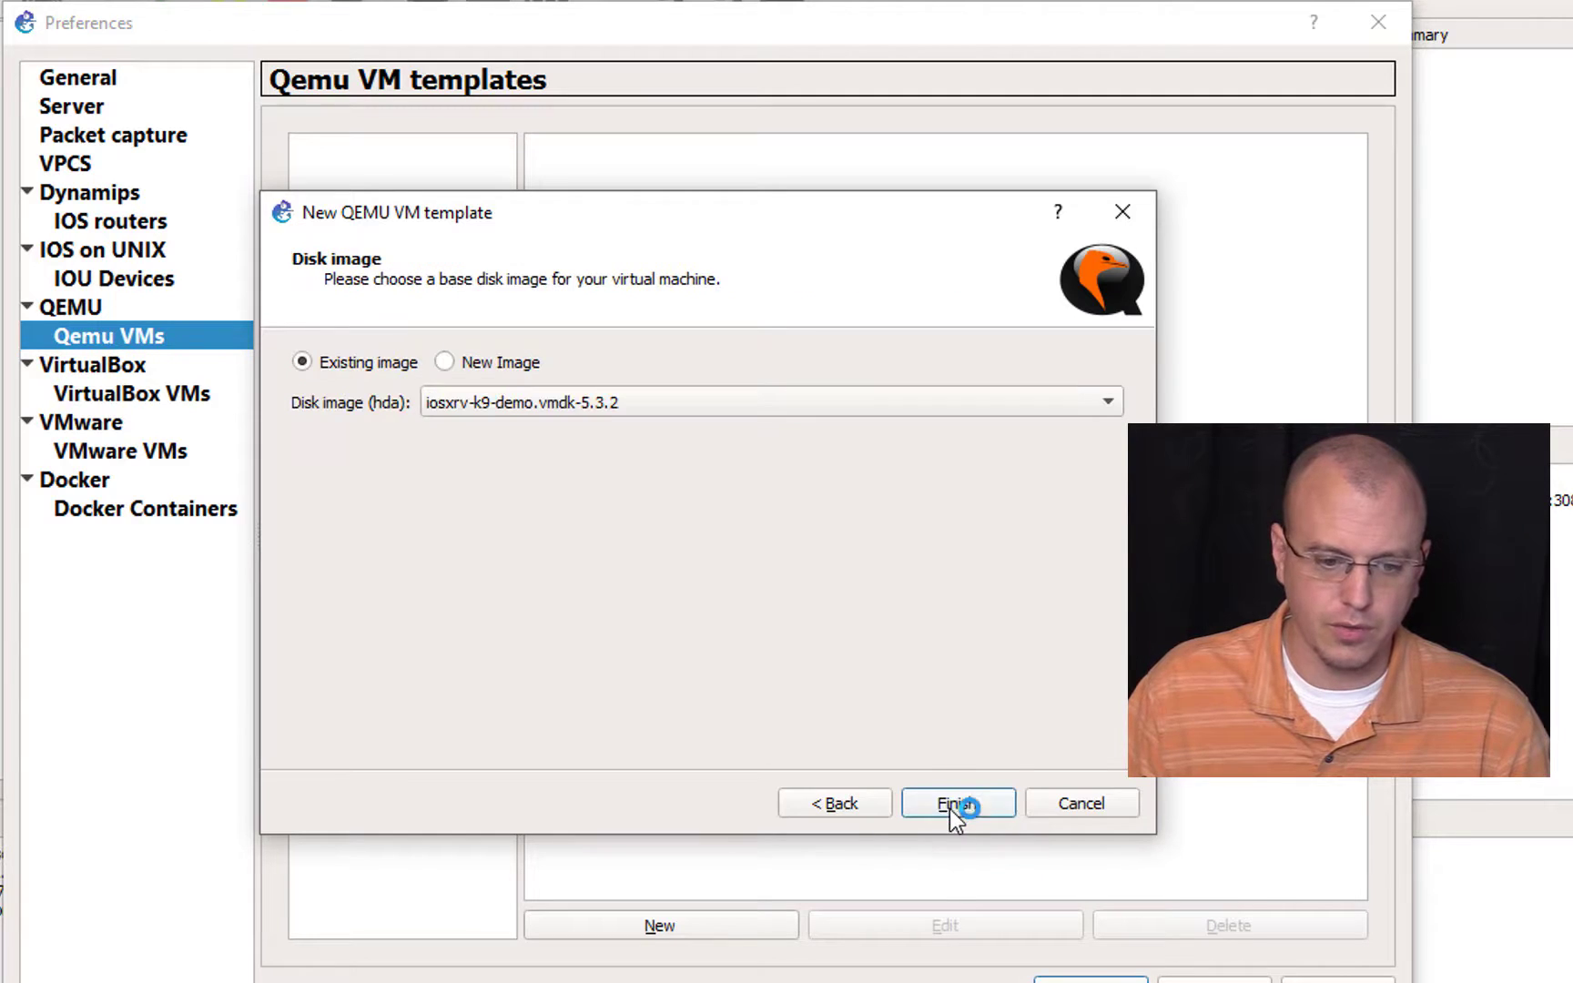
Step: Use iosxrv-k9-demo-6.0.1.qcow2 as the IOS-XR disk image, finish the template, and accept the preferences
left_click(686, 408)
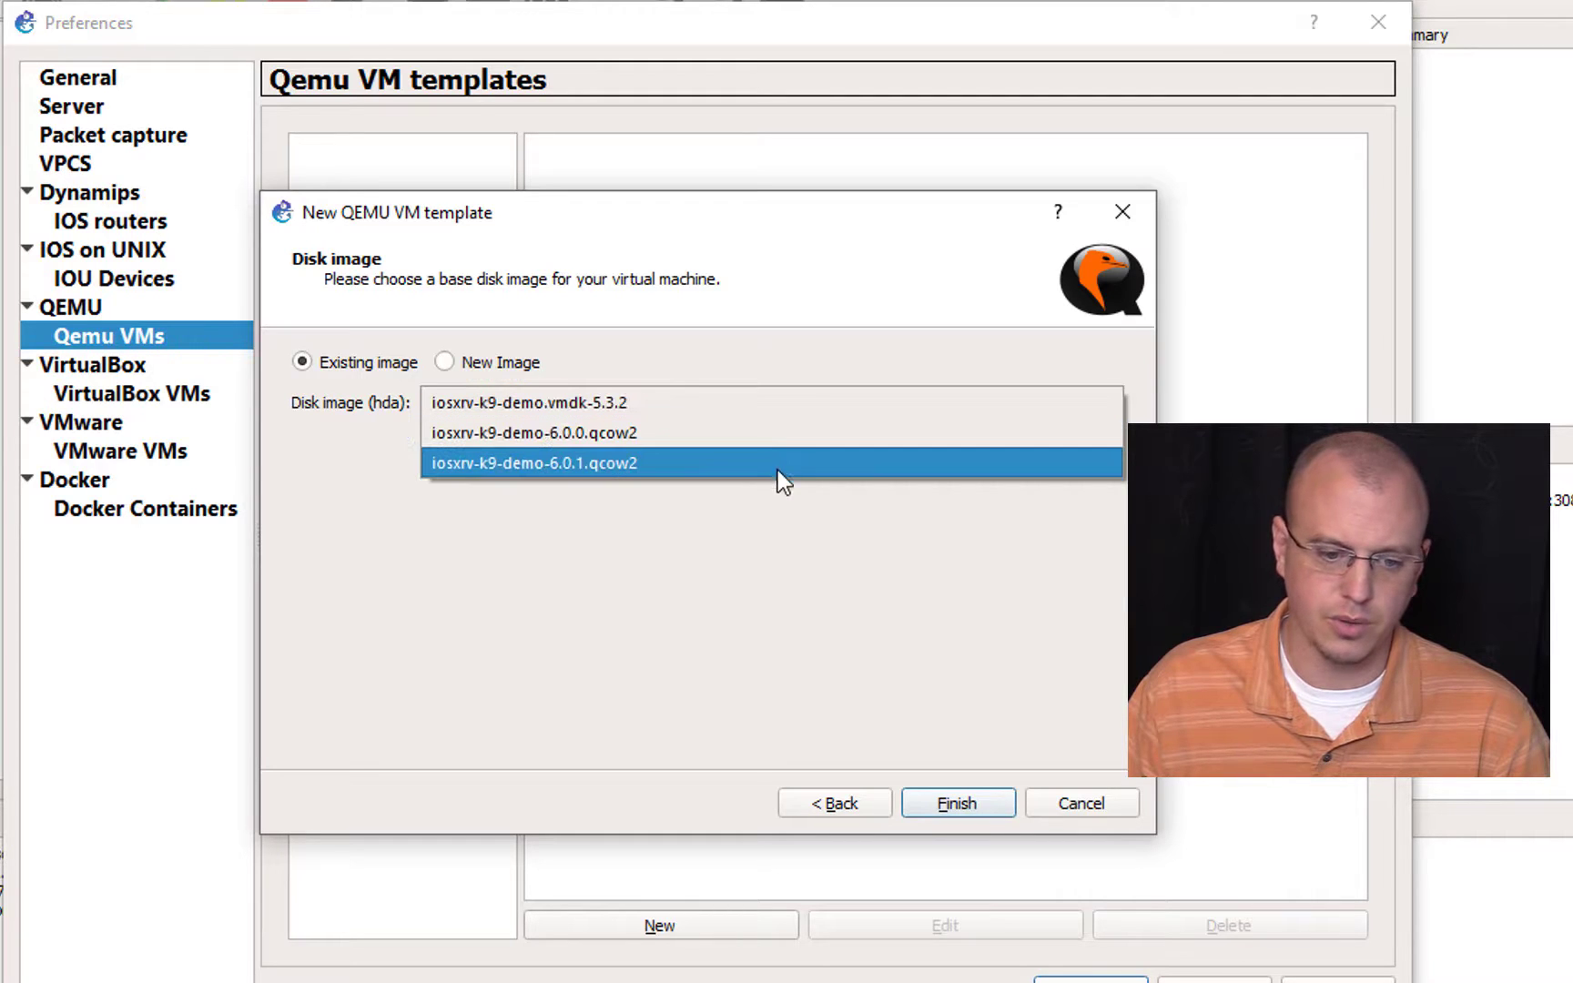
left_click(798, 463)
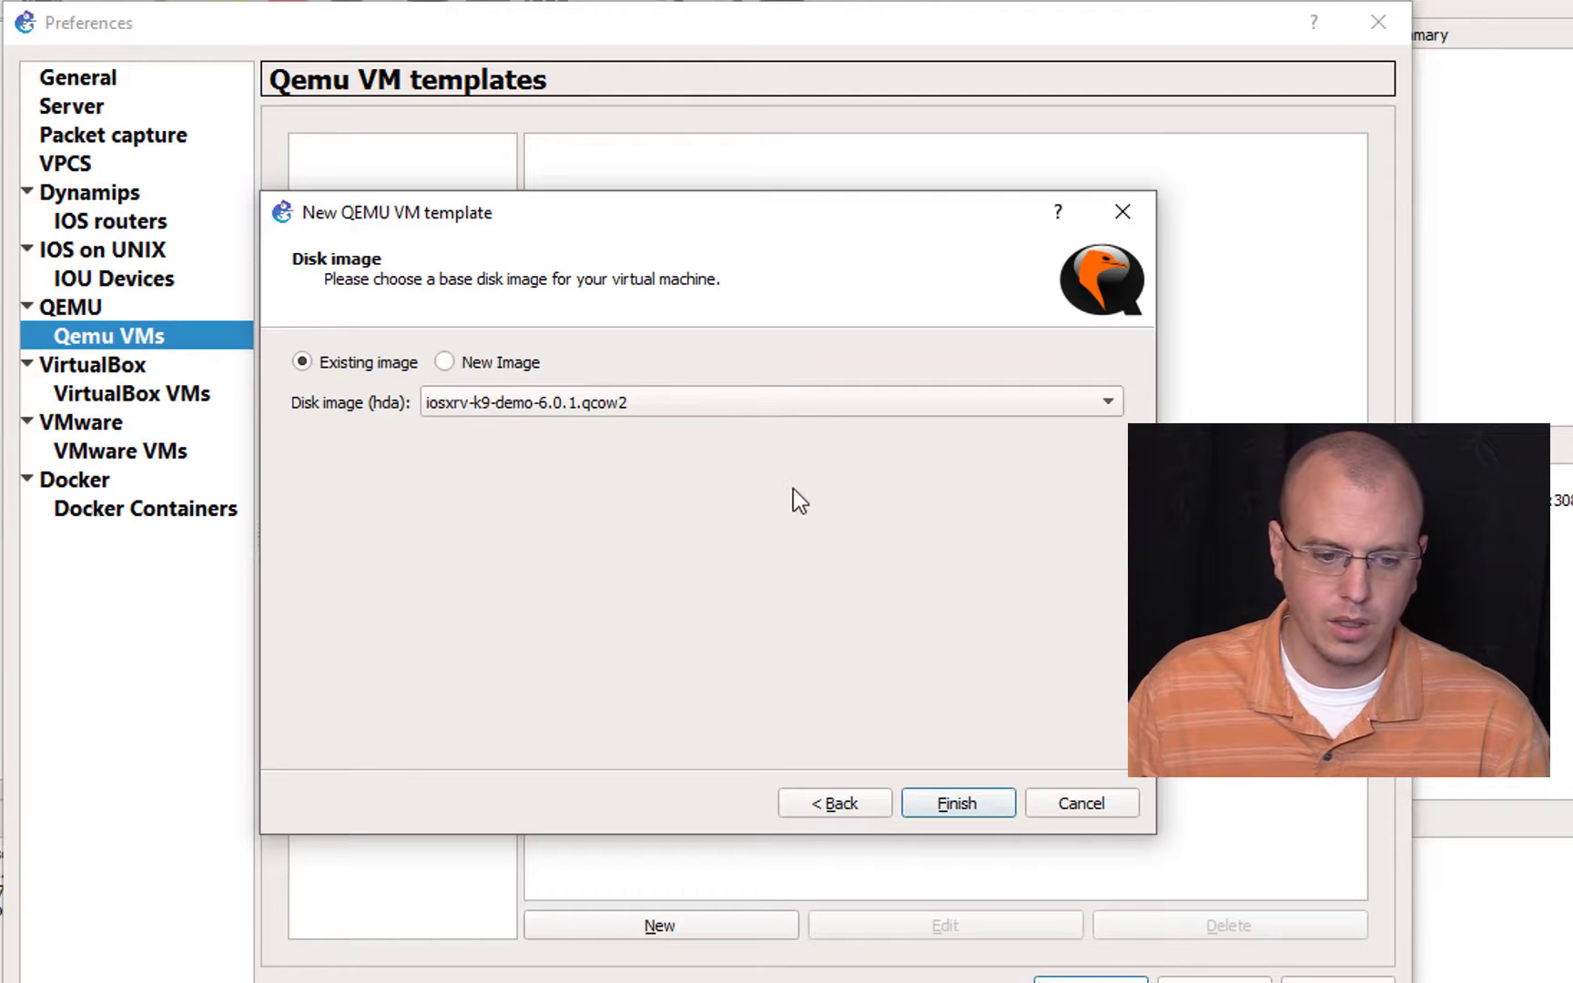
left_click(943, 795)
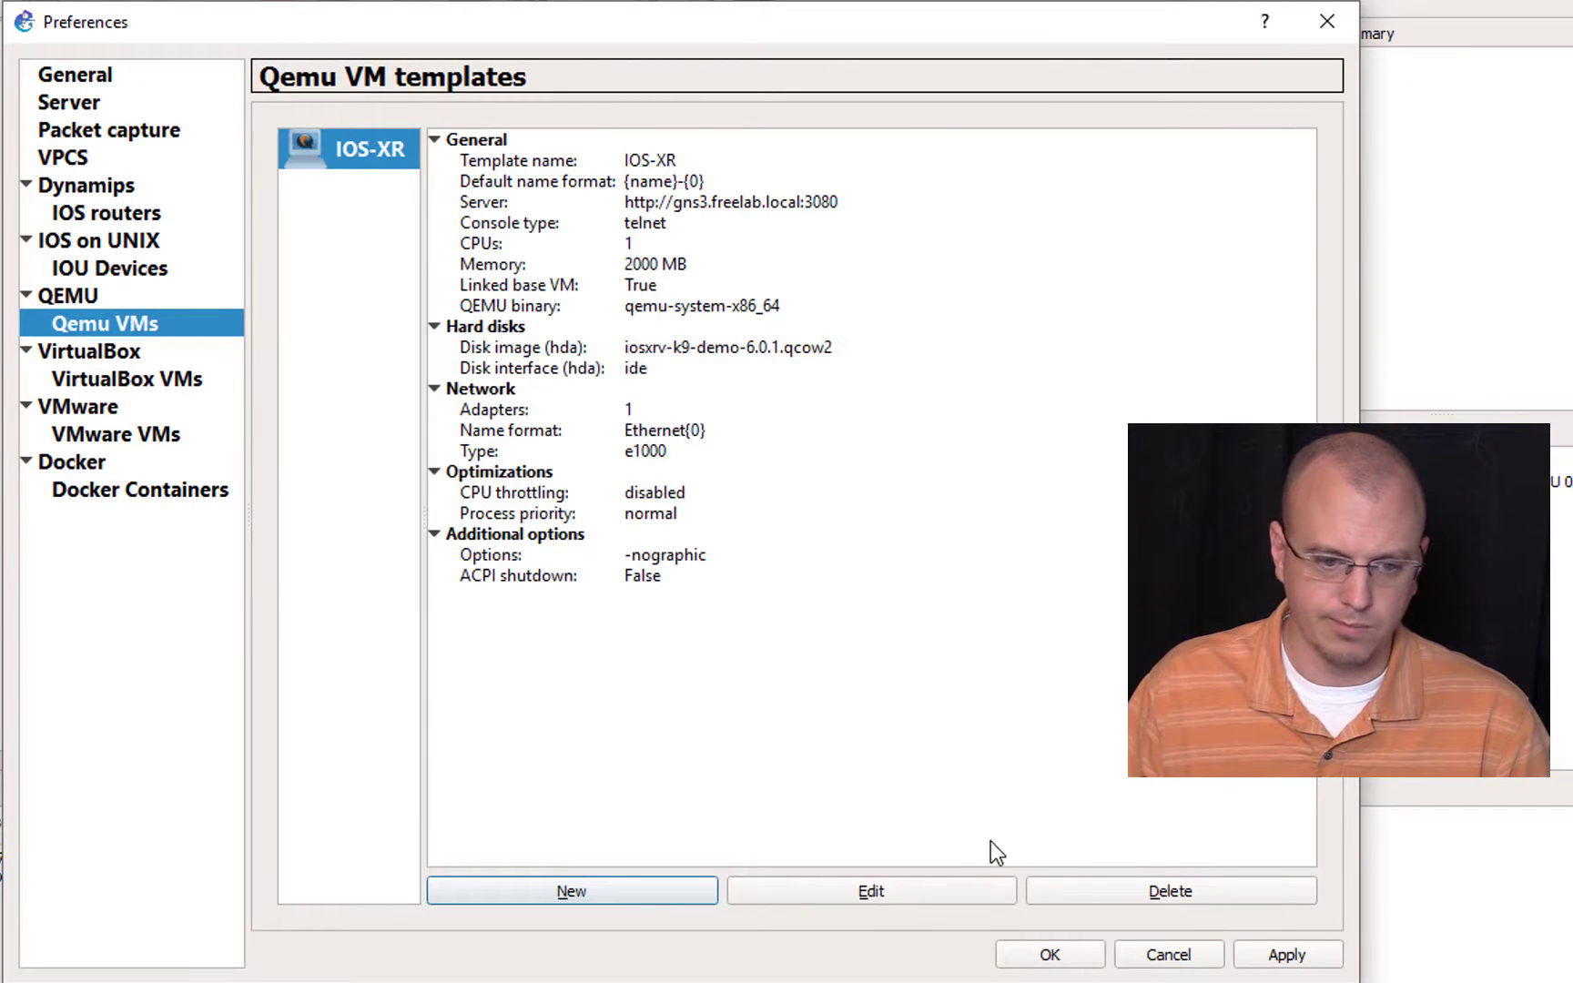
left_click(1050, 955)
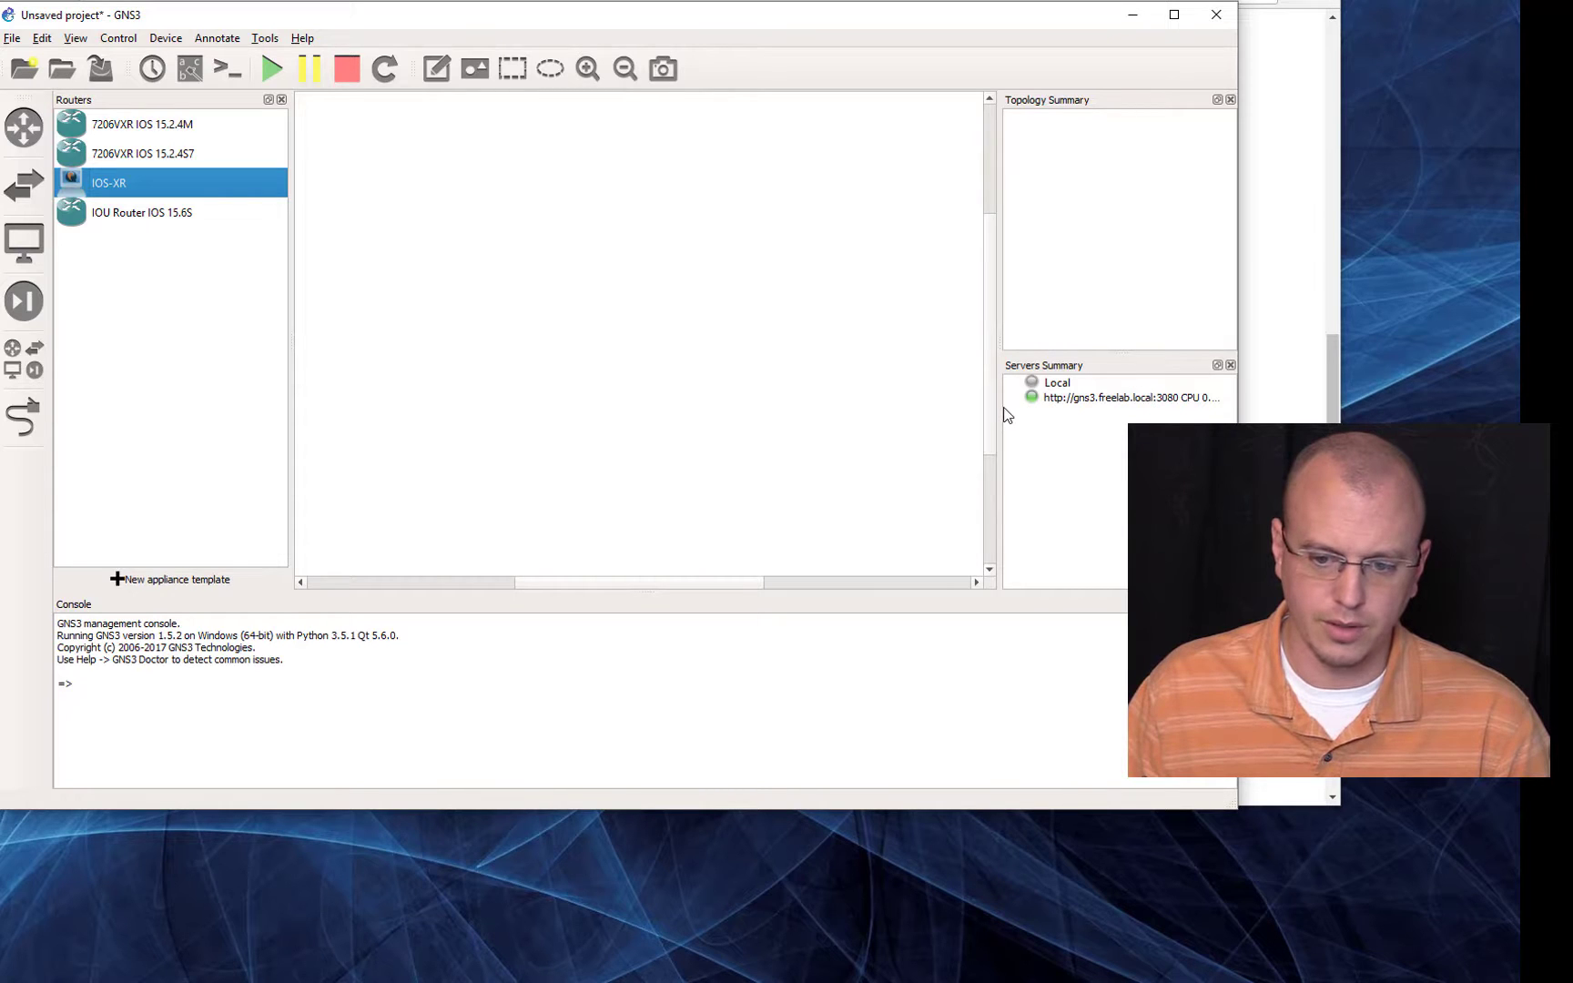
Step: Save the project under the name Freelab_Example
left_click_drag(1001, 411, 938, 418)
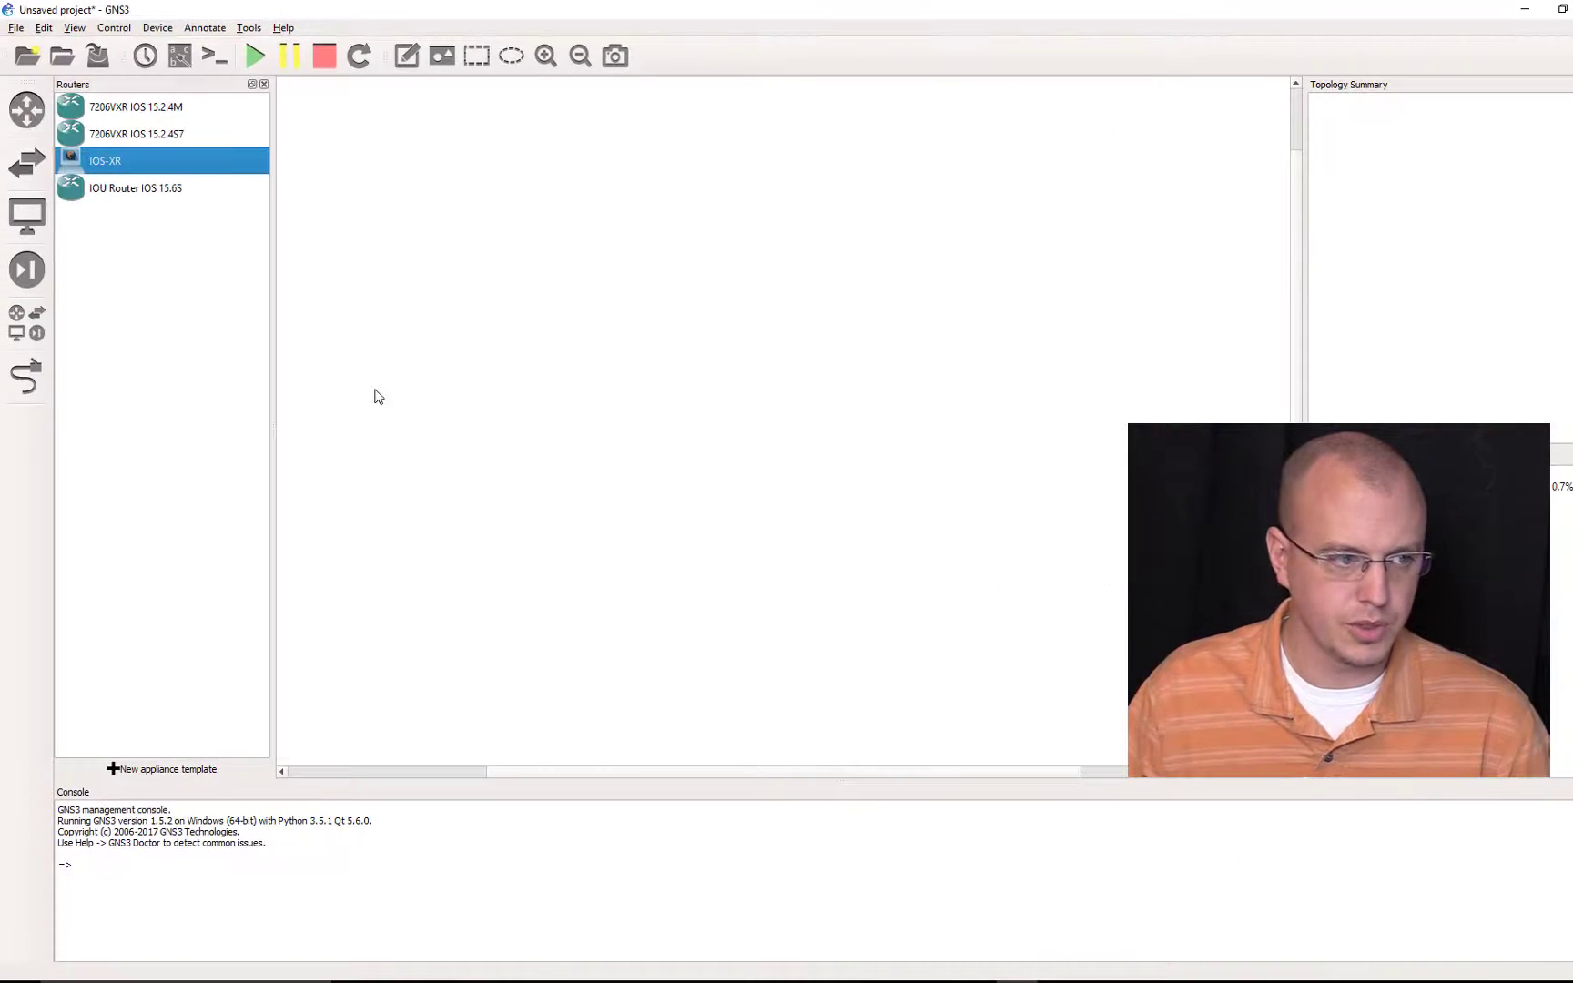
left_click(15, 27)
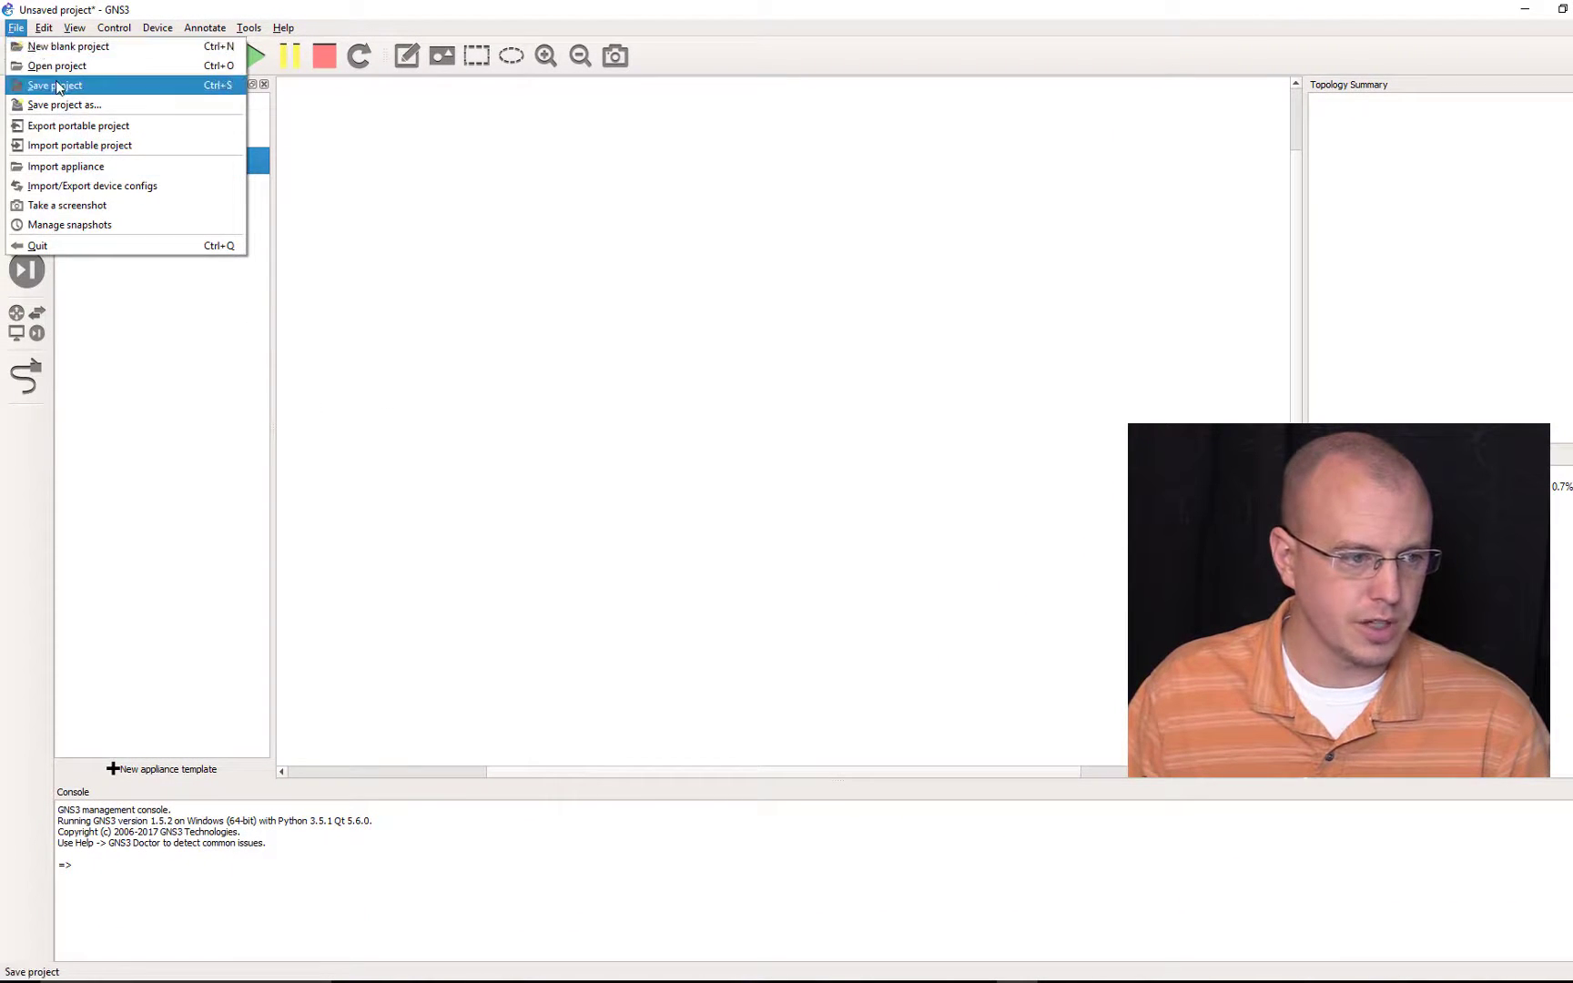
left_click(100, 81)
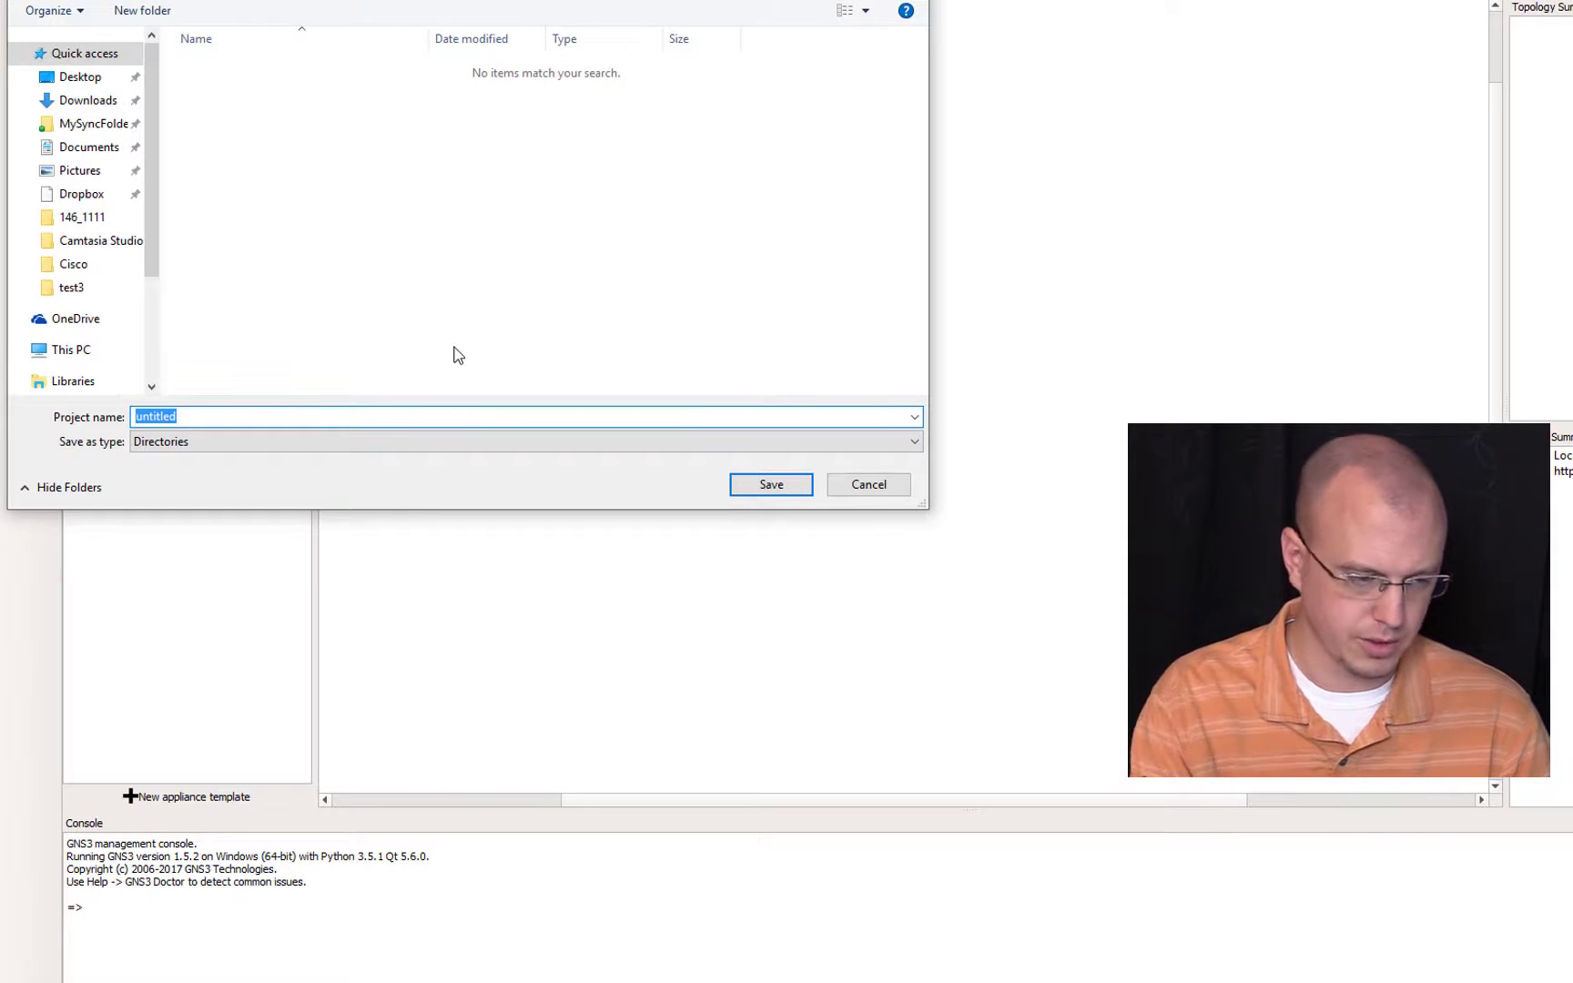
type("Freelab_Ex")
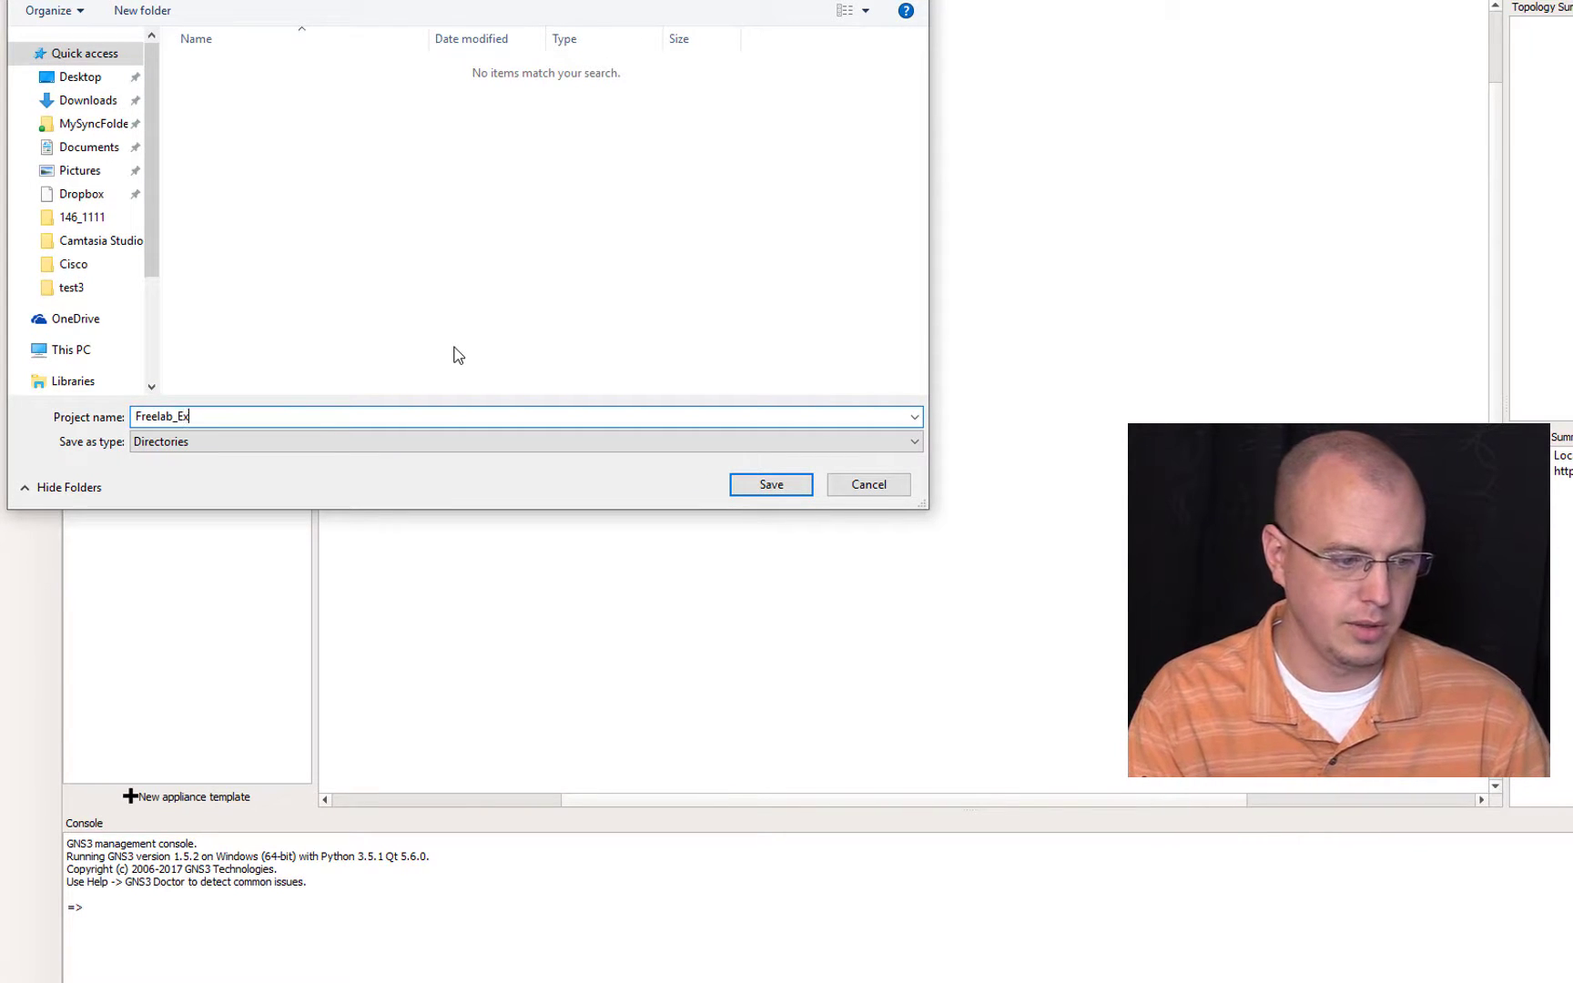
type("ample")
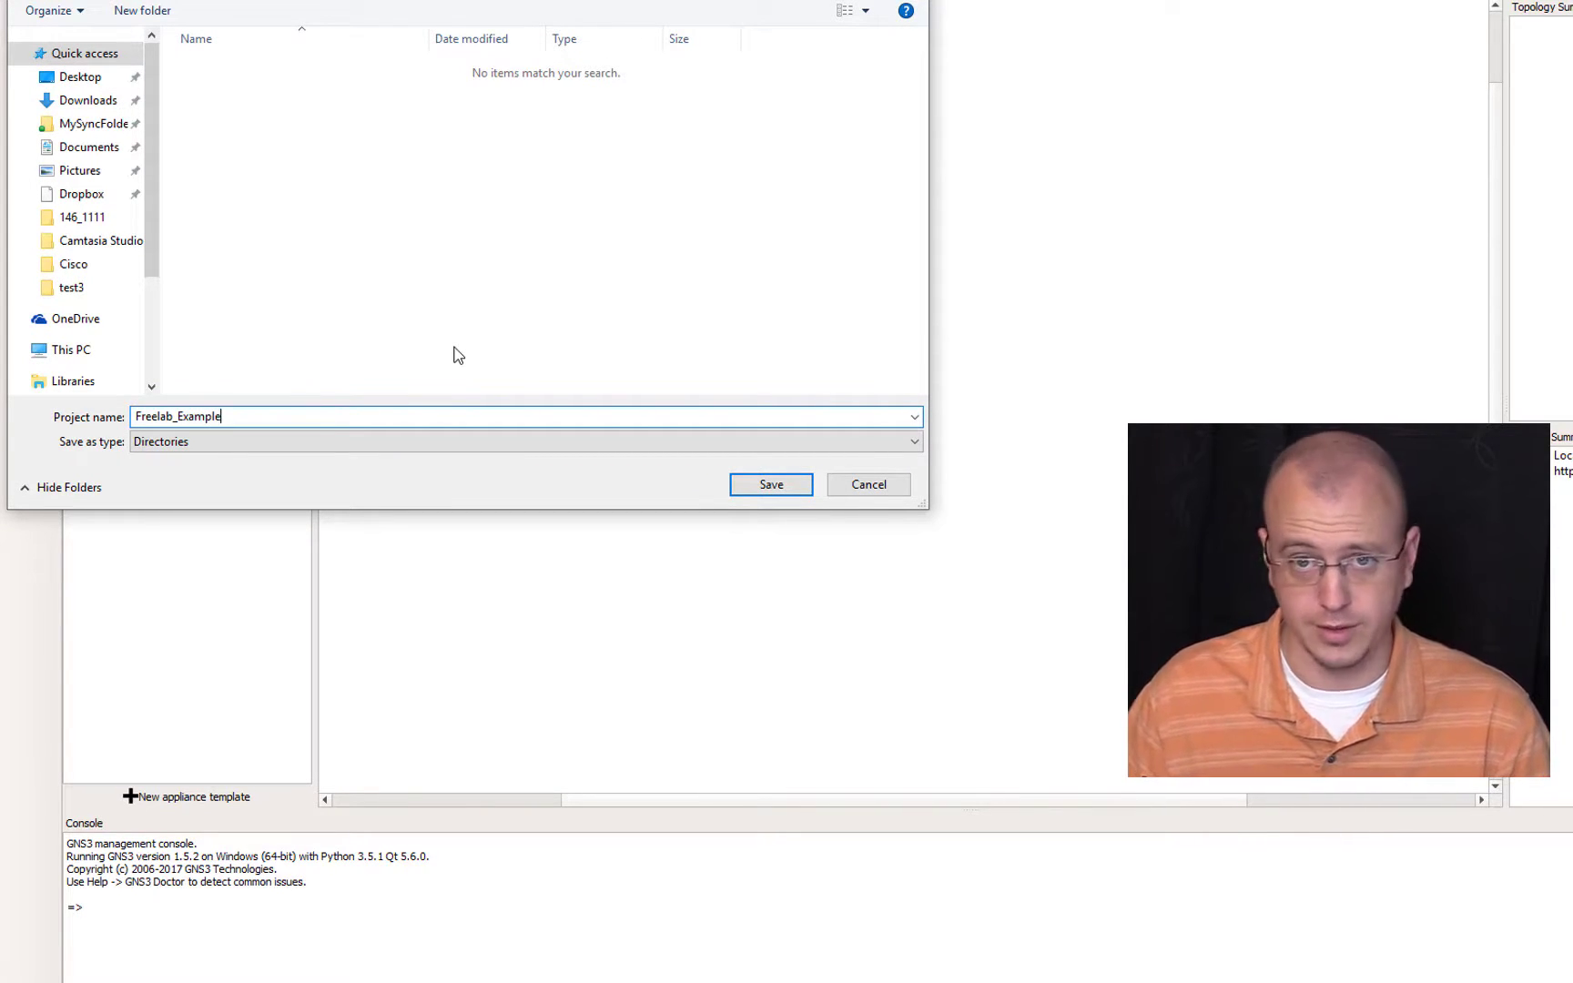
left_click(765, 485)
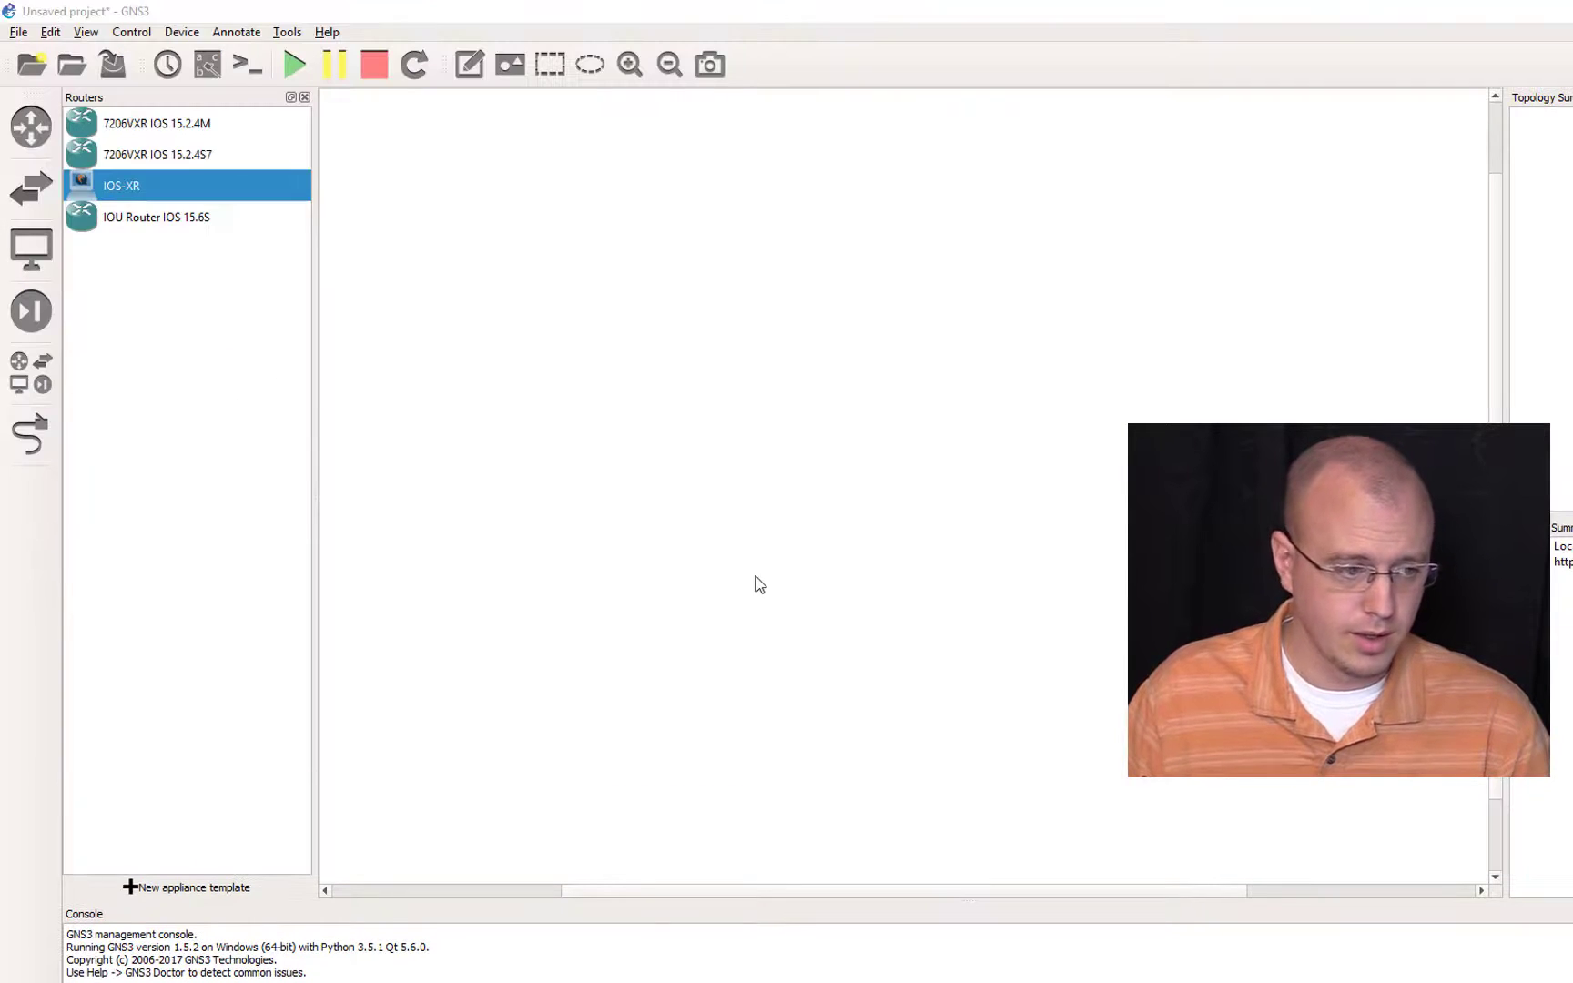
Step: Place one 7206VXR IOS 15.2.4M router near the top of the workspace and add nine more in a row beside it
left_click(201, 132)
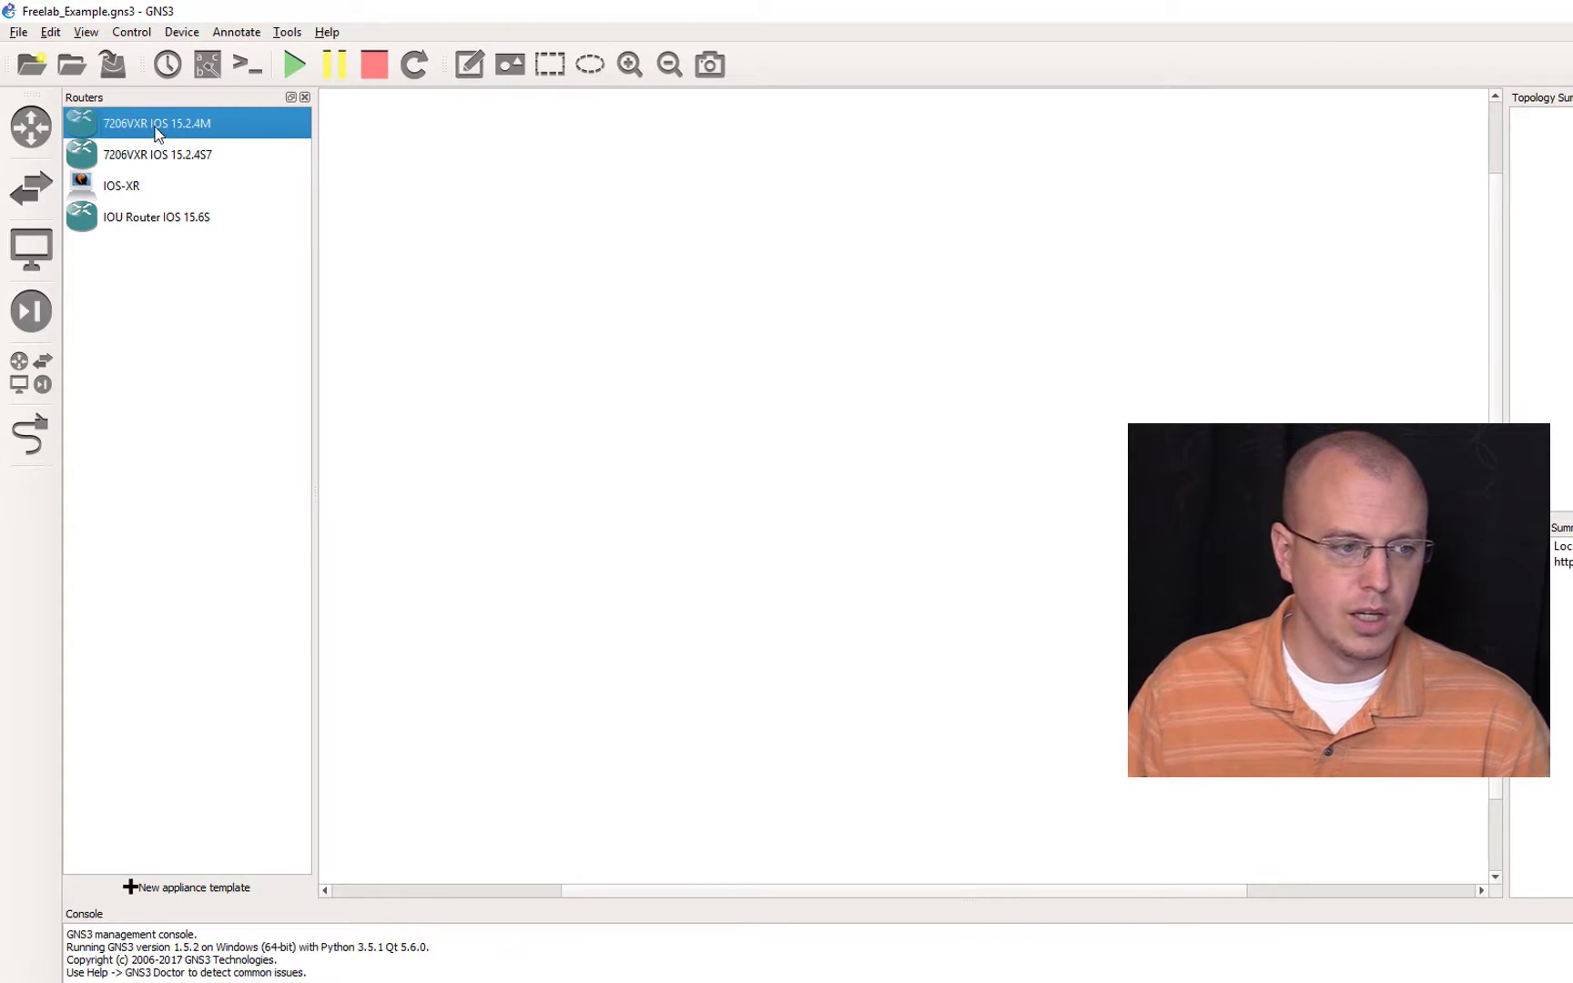
left_click_drag(148, 132, 417, 194)
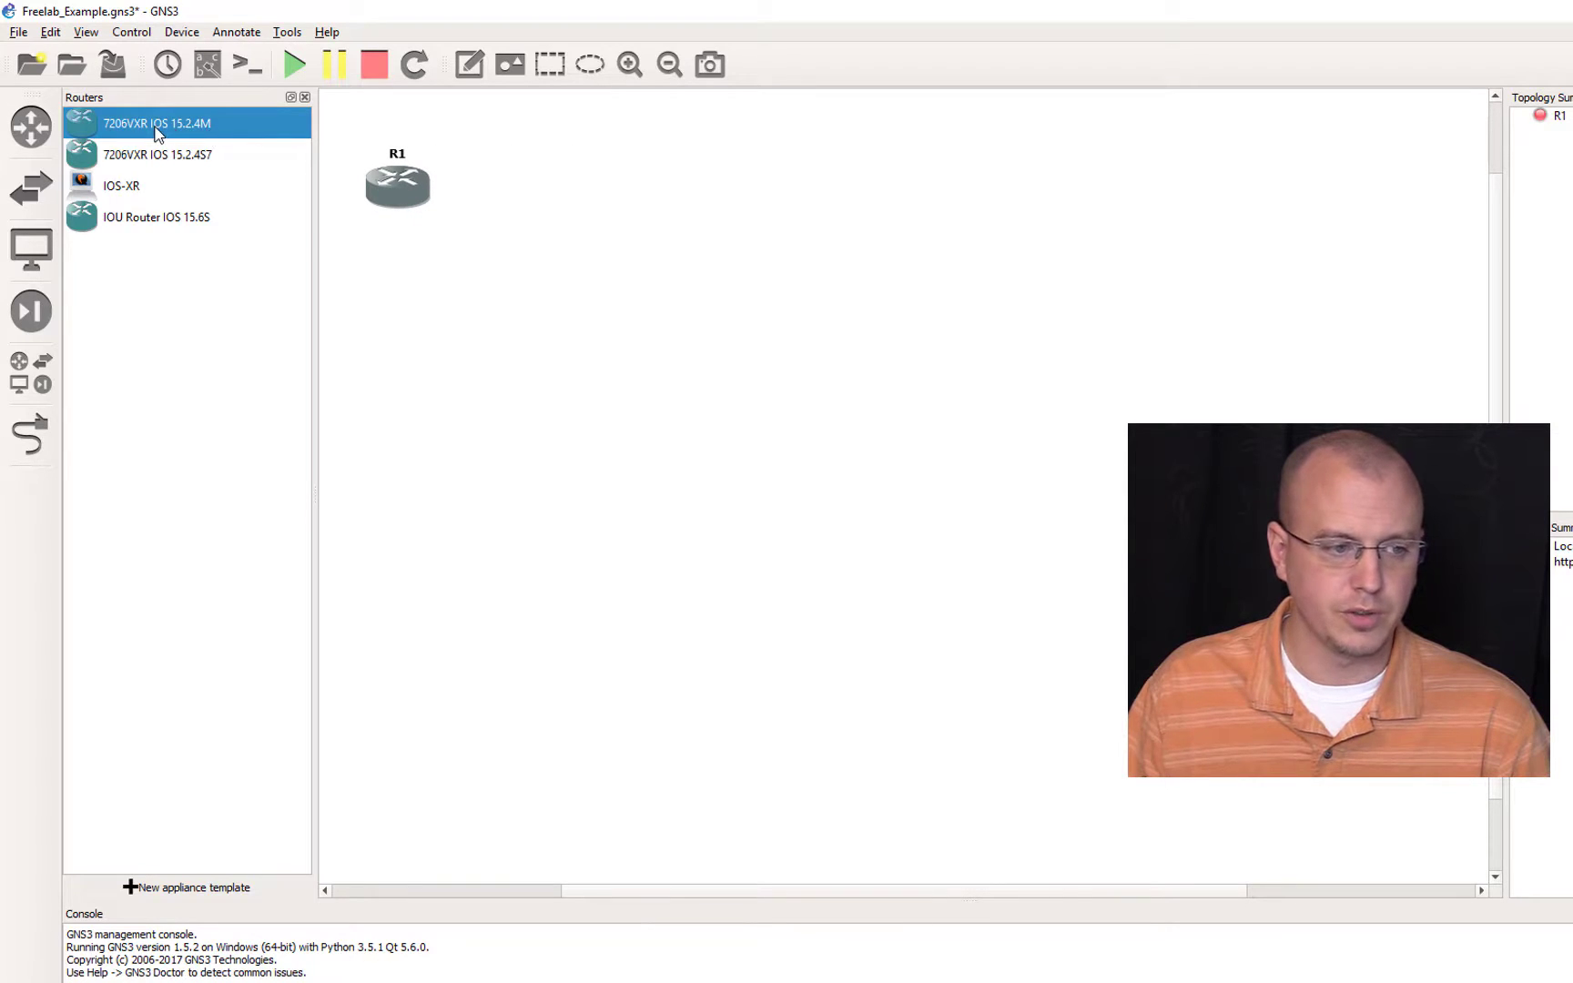
left_click_drag(157, 134, 534, 210)
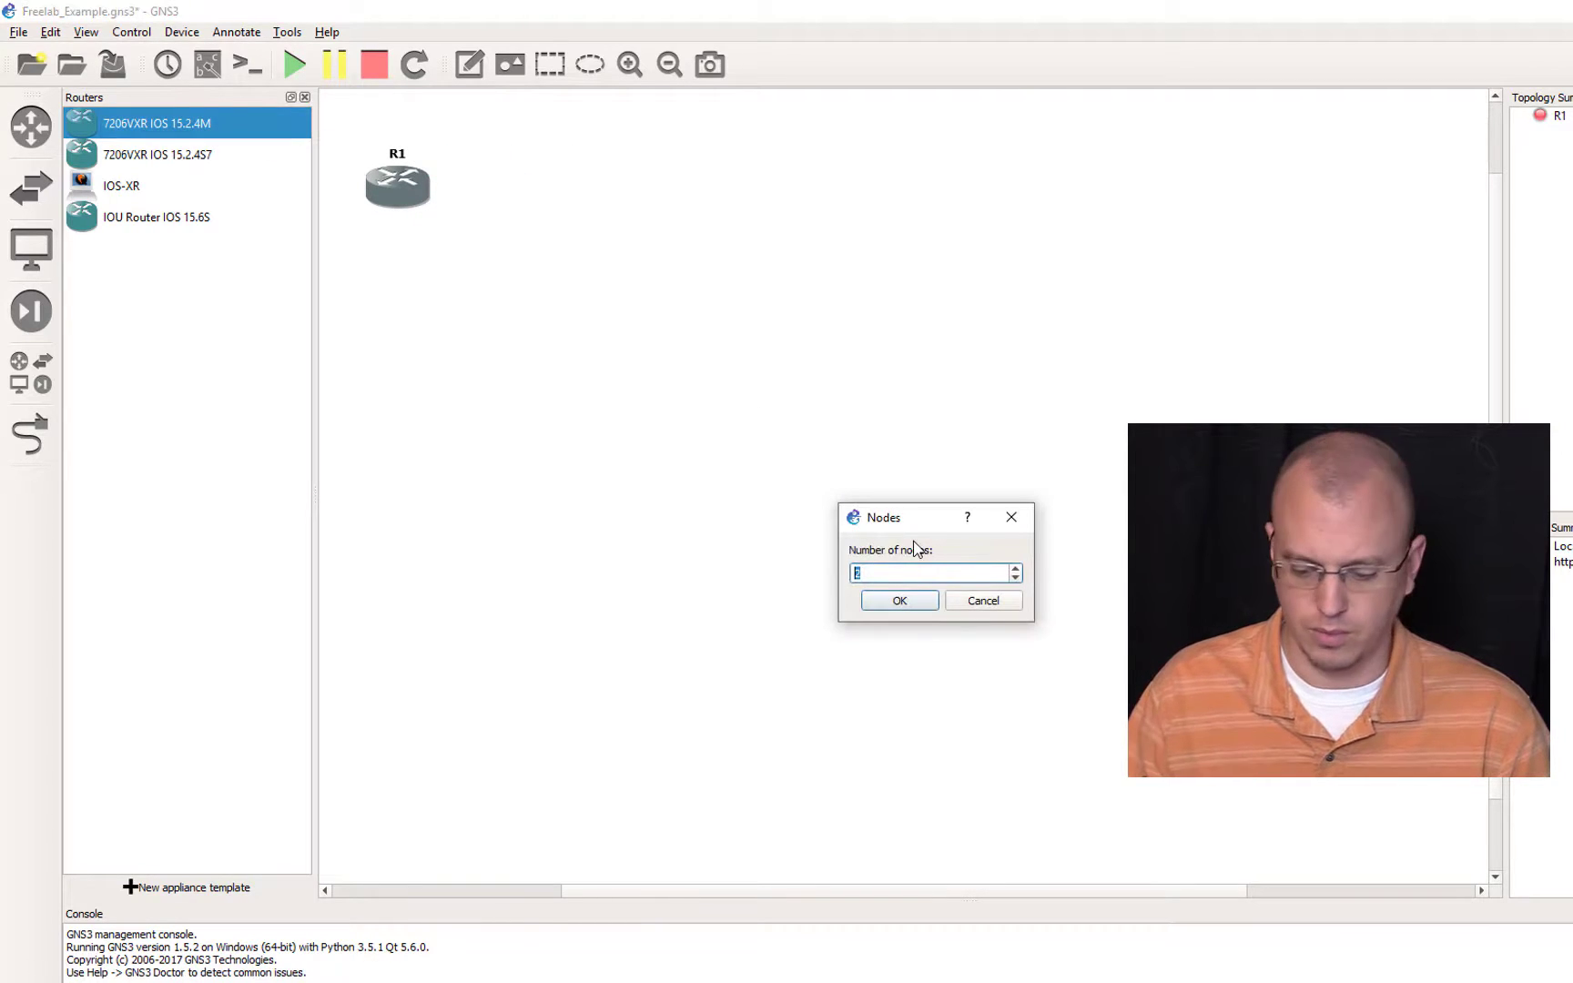
type("9")
key("Return")
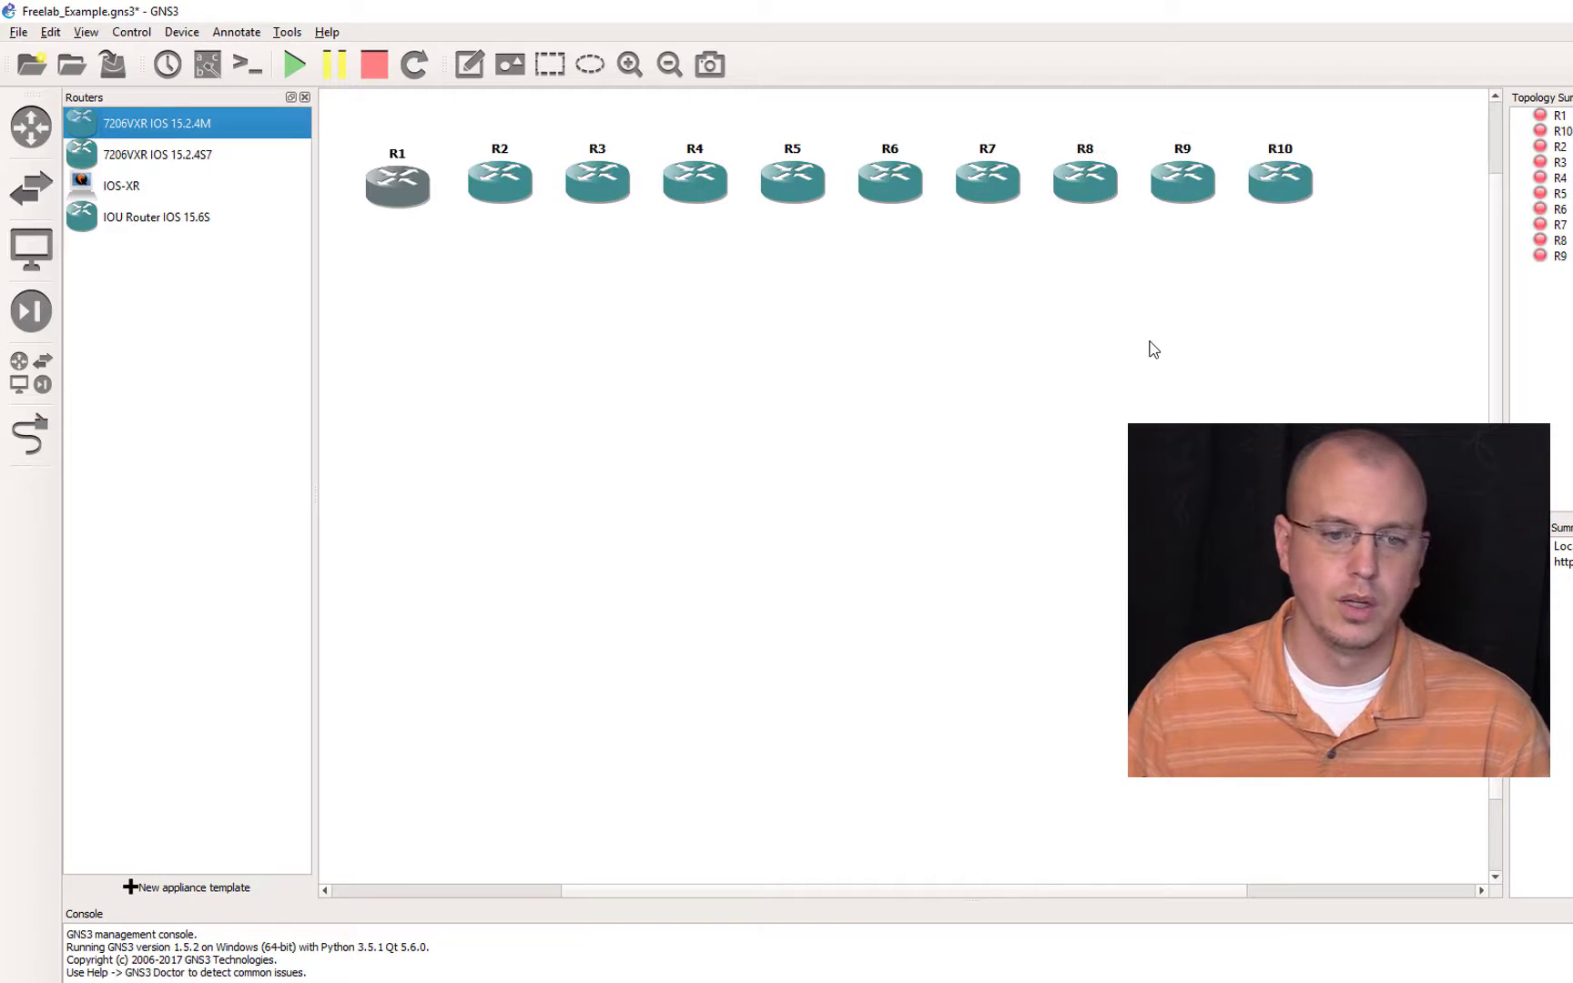
Step: Add ten IOU Router IOS 15.6S nodes and shift their row lower, leaving space below the R1–R10 row
scroll(438, 202, "up", 1)
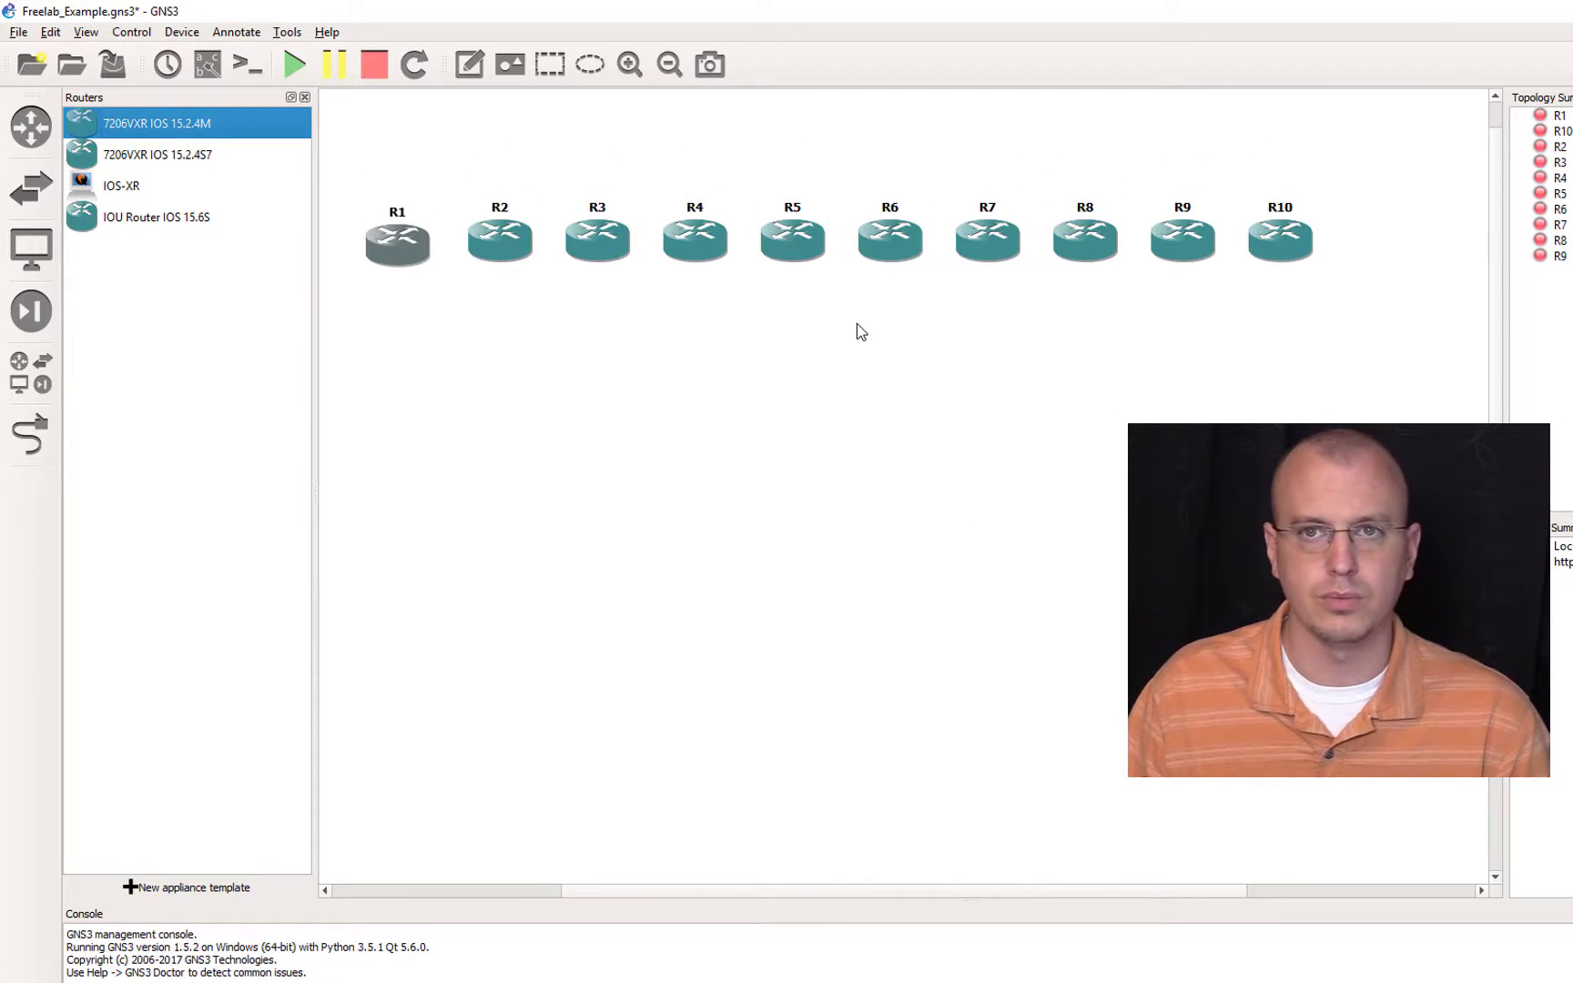
left_click(154, 218)
left_click_drag(389, 363, 406, 554)
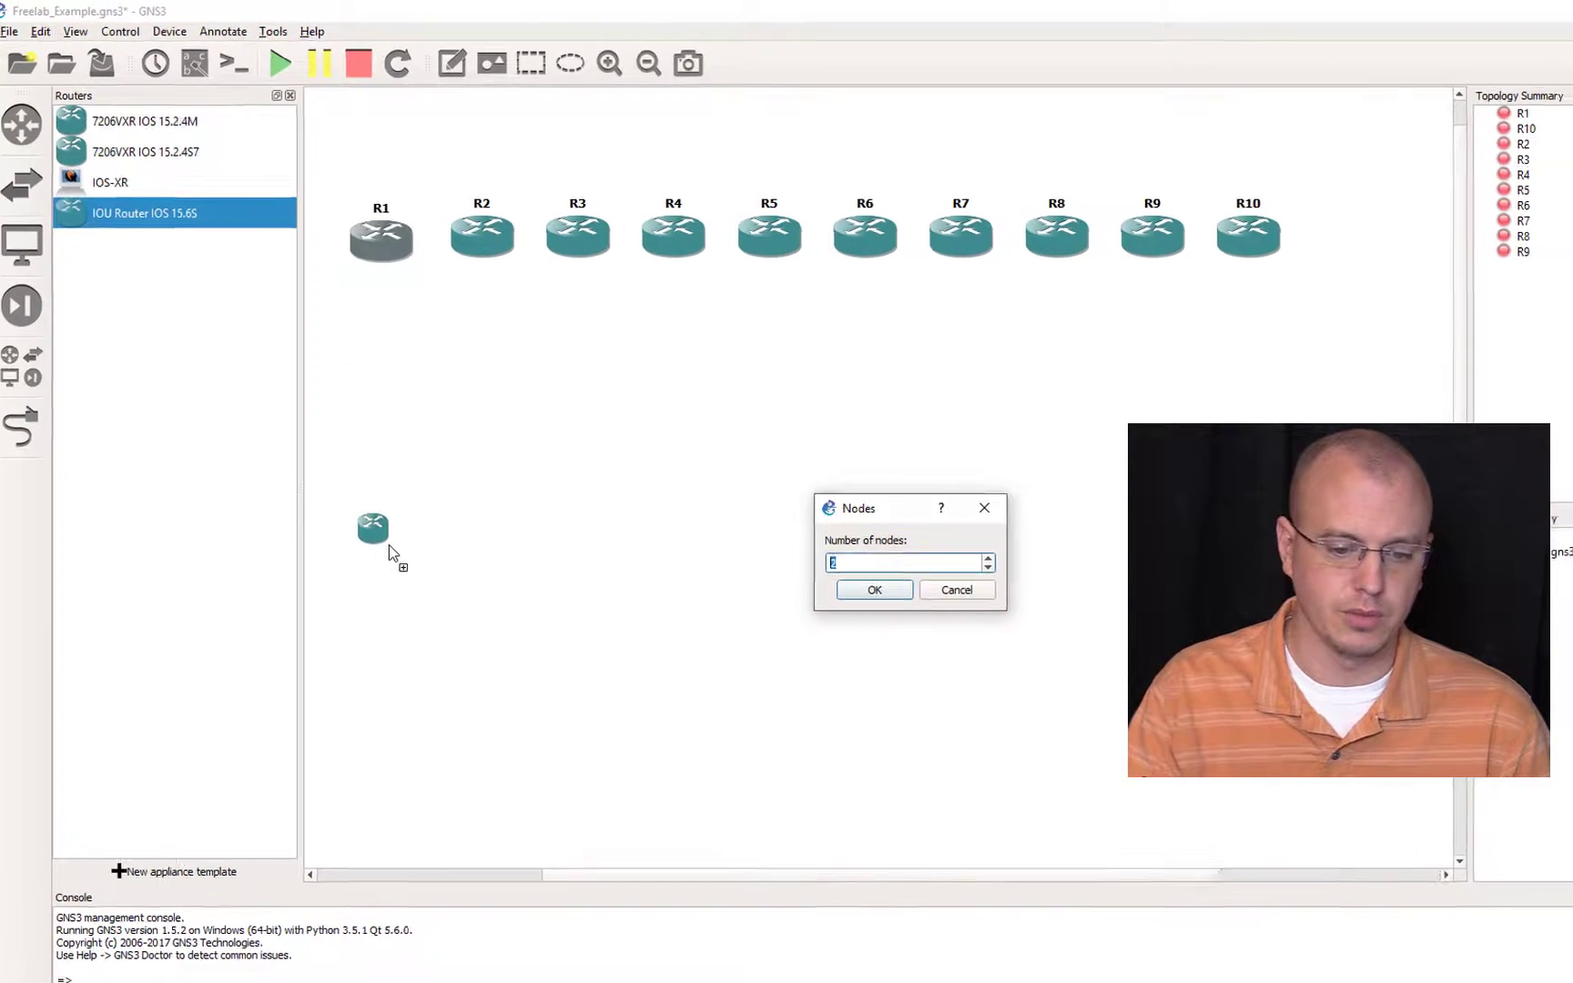
type("10")
key("Return")
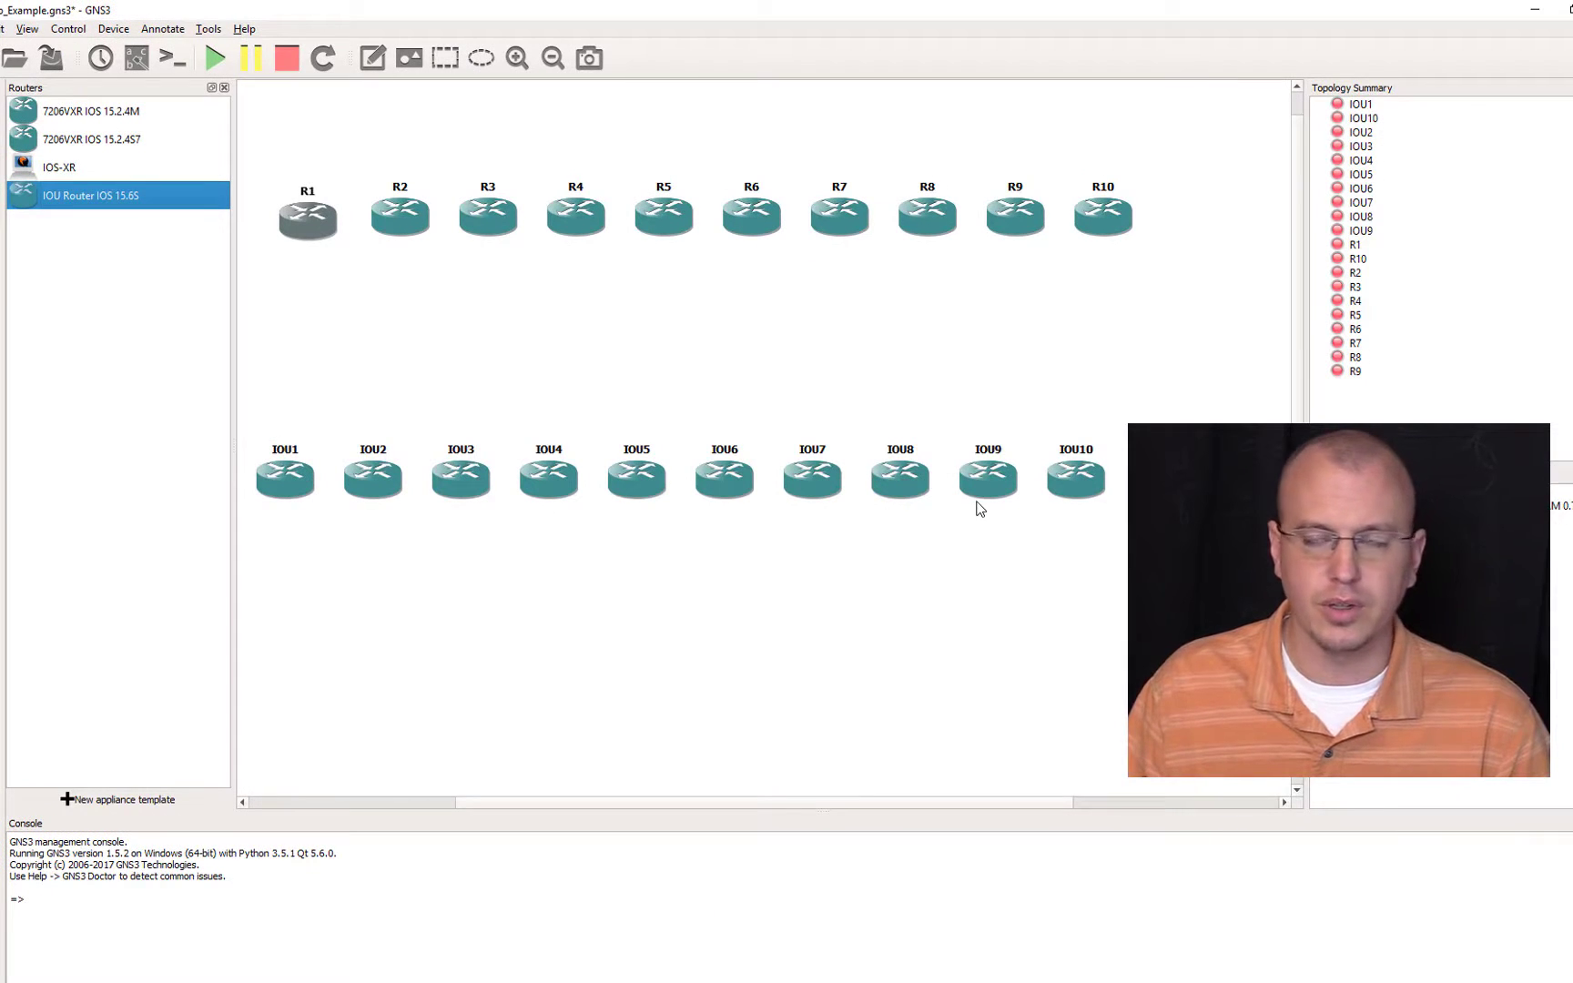
left_click_drag(1147, 560, 285, 569)
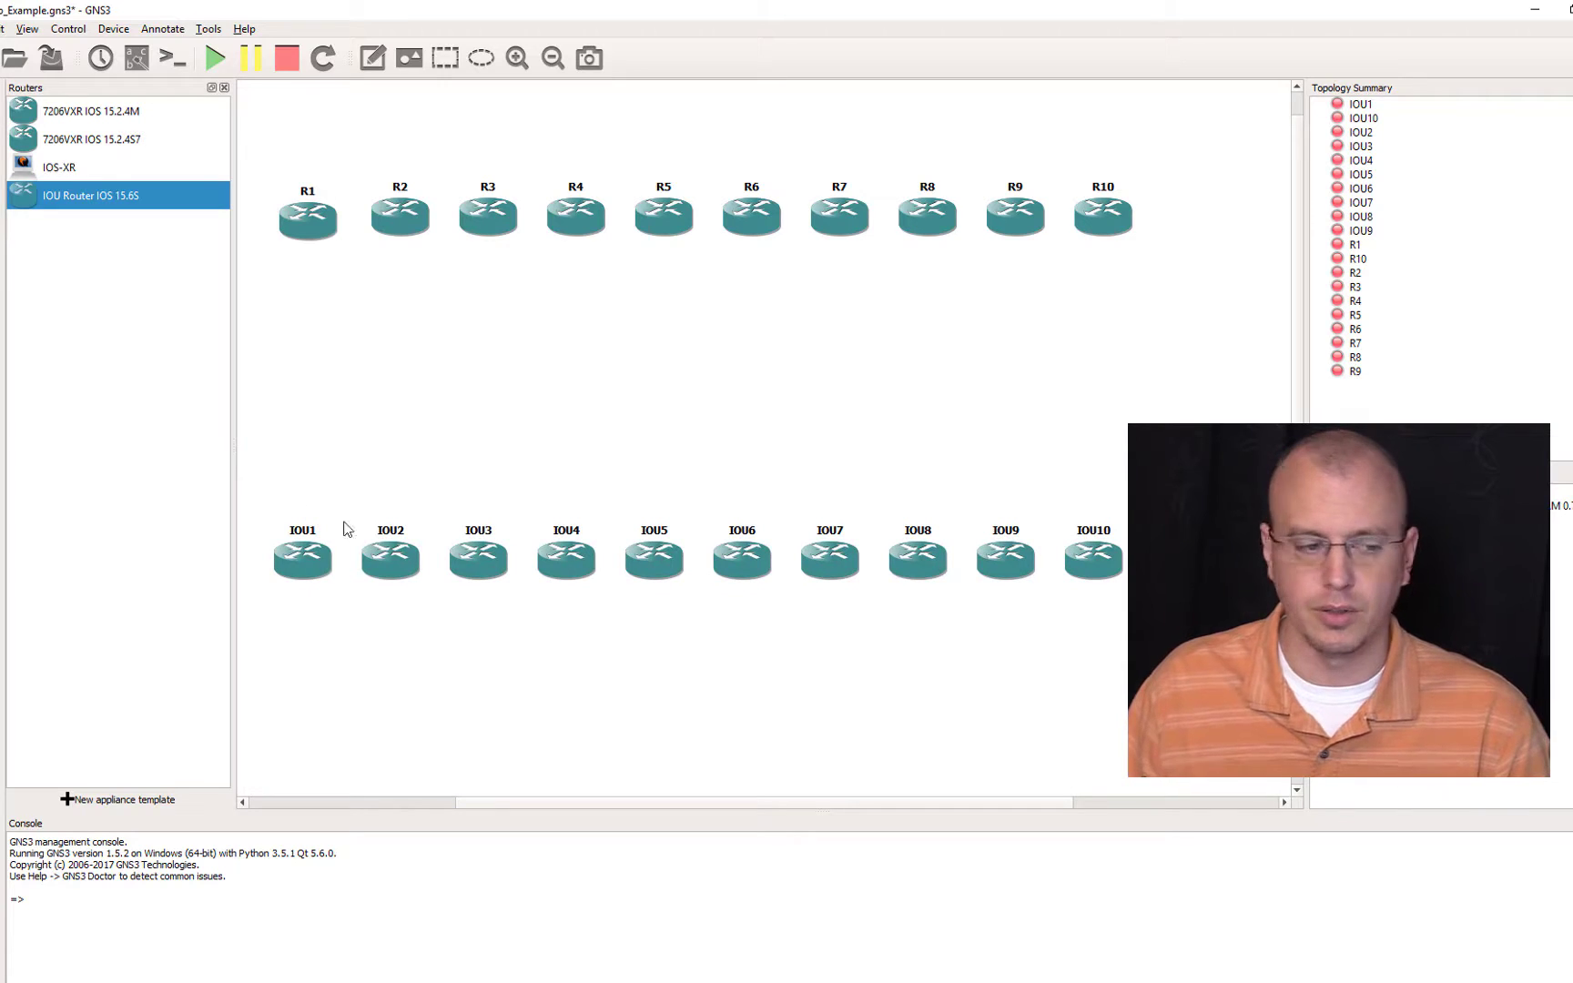
Step: Add three IOU Switch 15.6S nodes between the two rows of routers
left_click(0, 171)
left_click(80, 229)
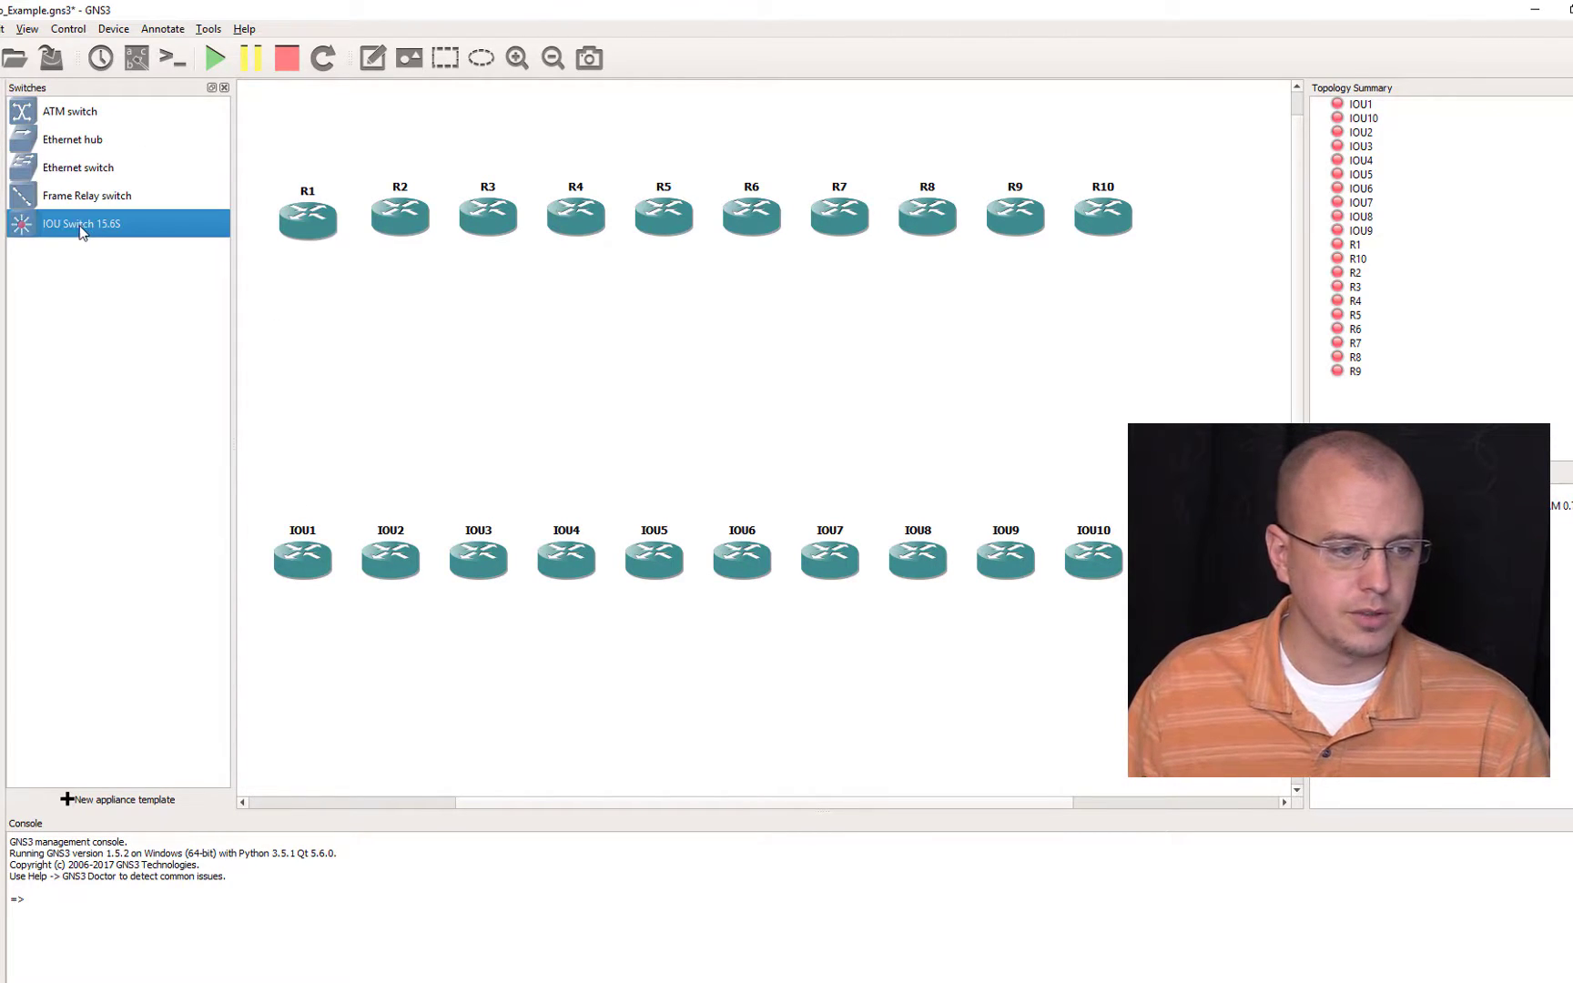
left_click_drag(60, 231, 579, 397)
type("3")
key("Return")
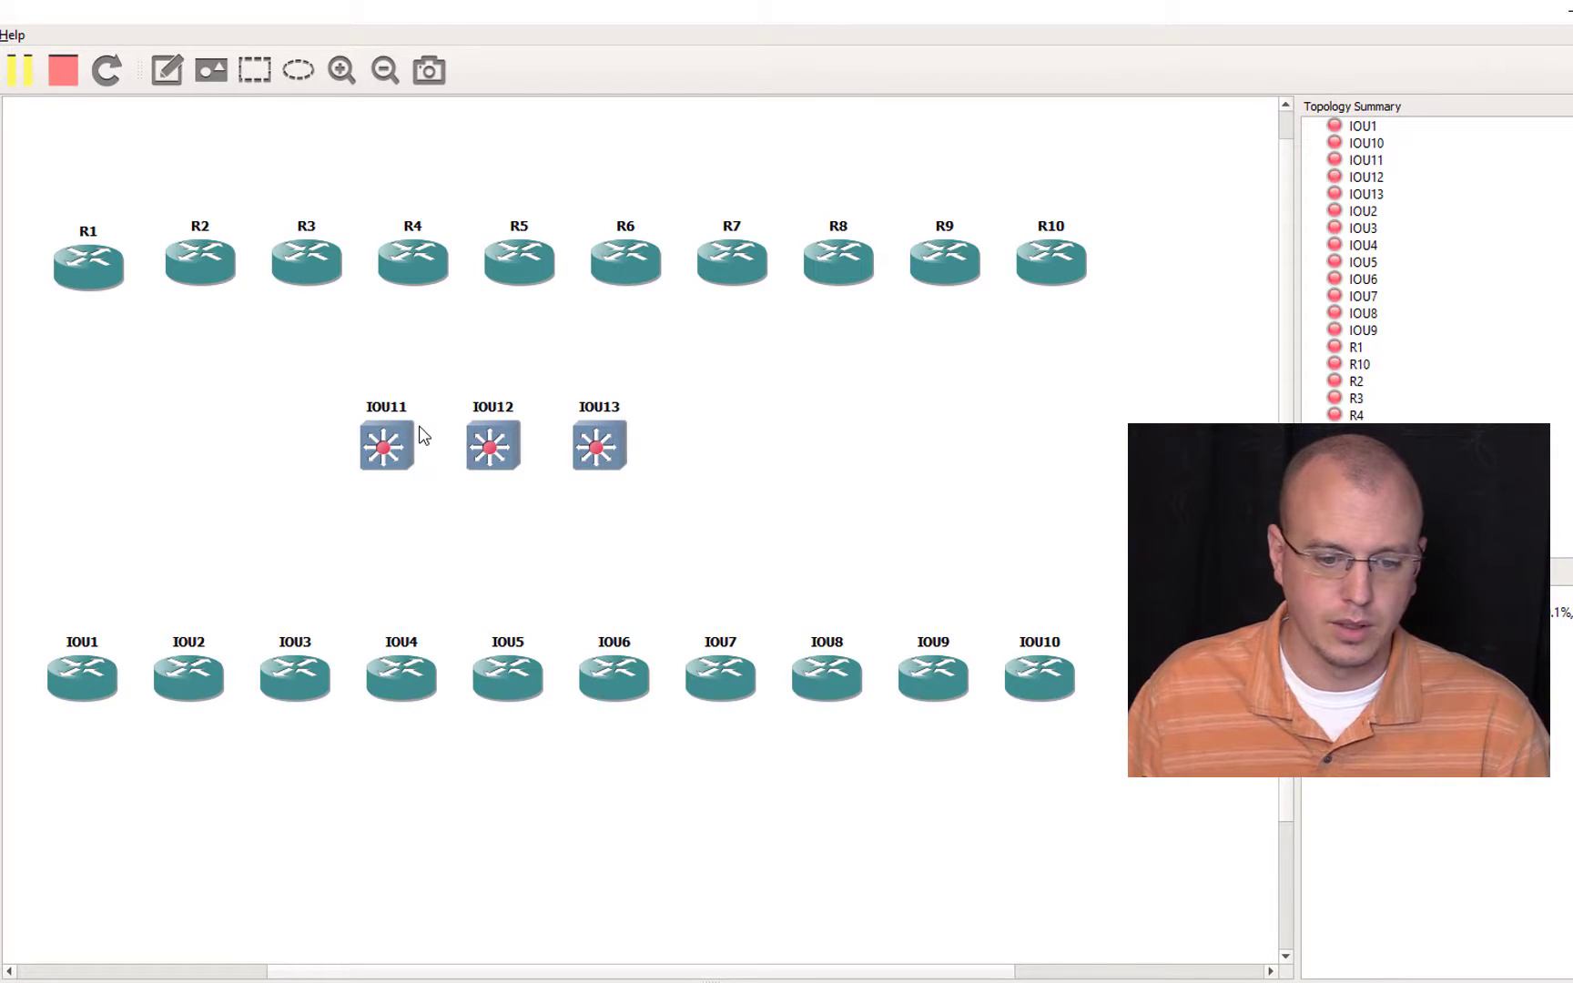
Step: Rename the ten IOU routers IOU1 through IOU10 as R11 through R20
double_click(86, 644)
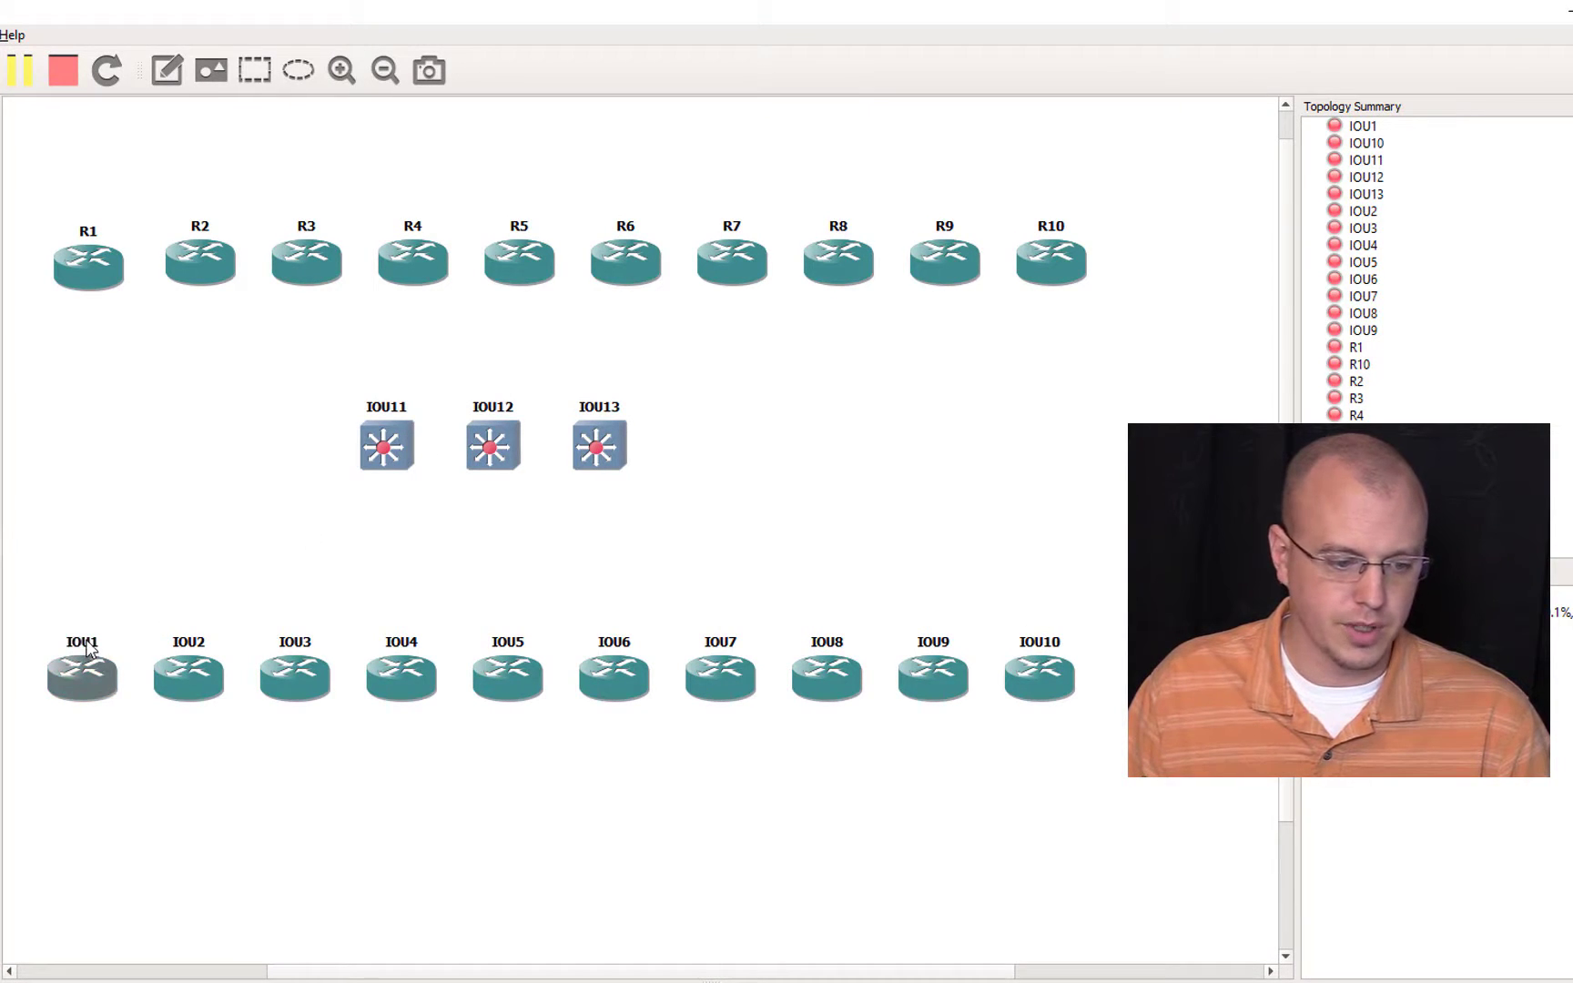
type("R11")
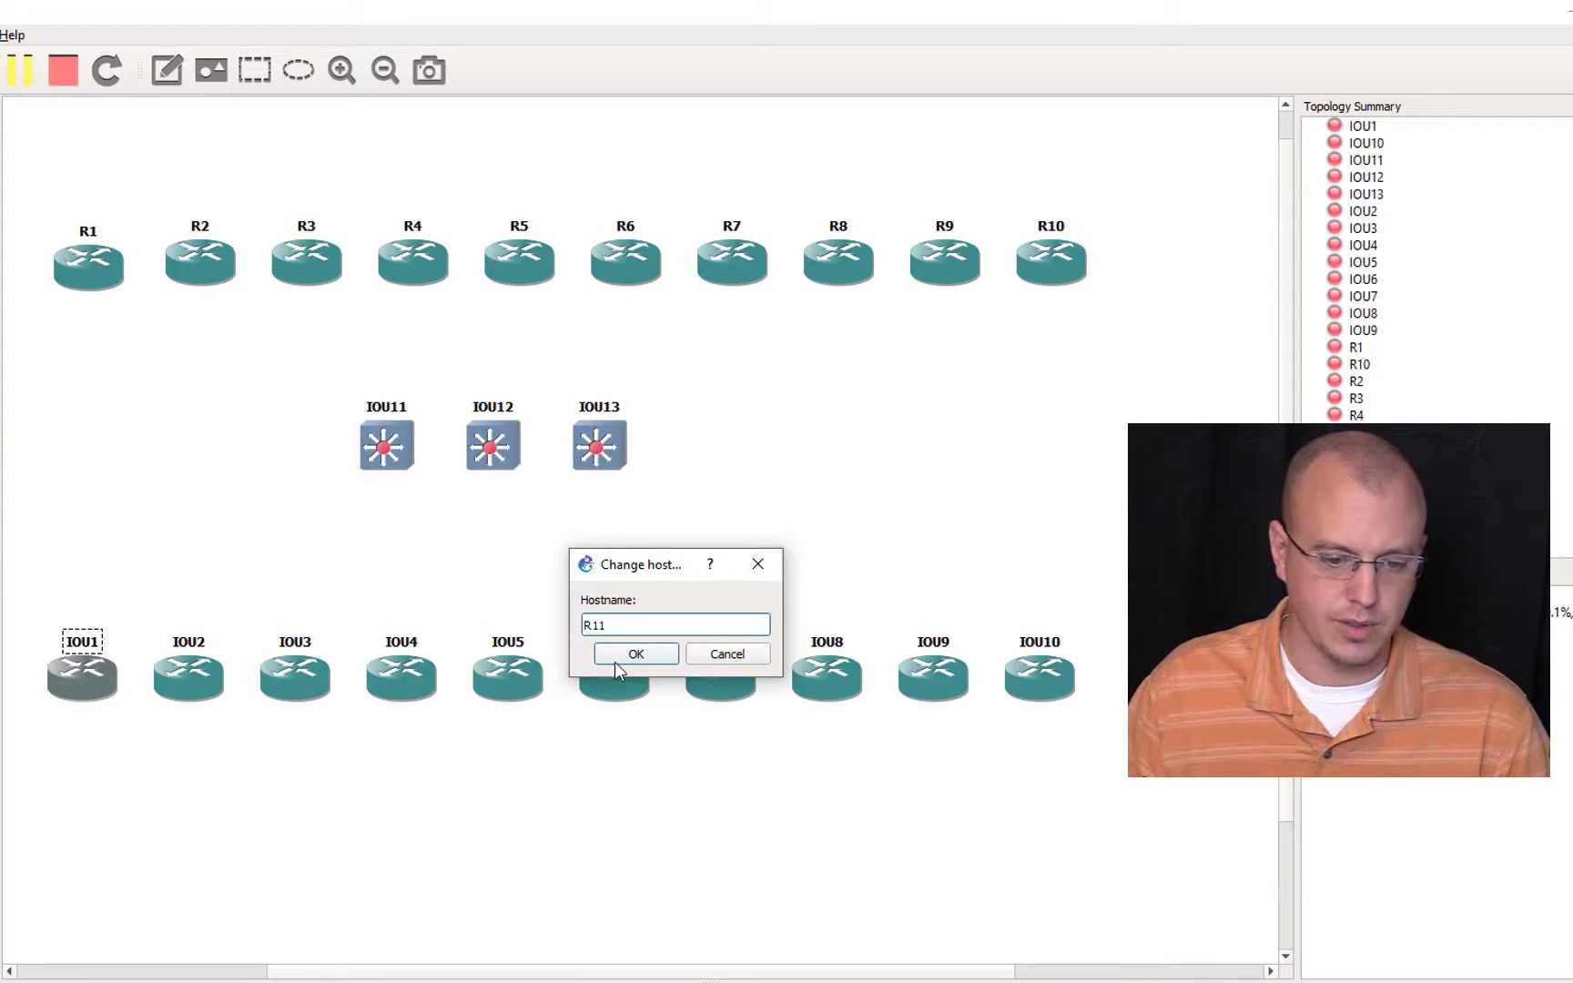
key("Return")
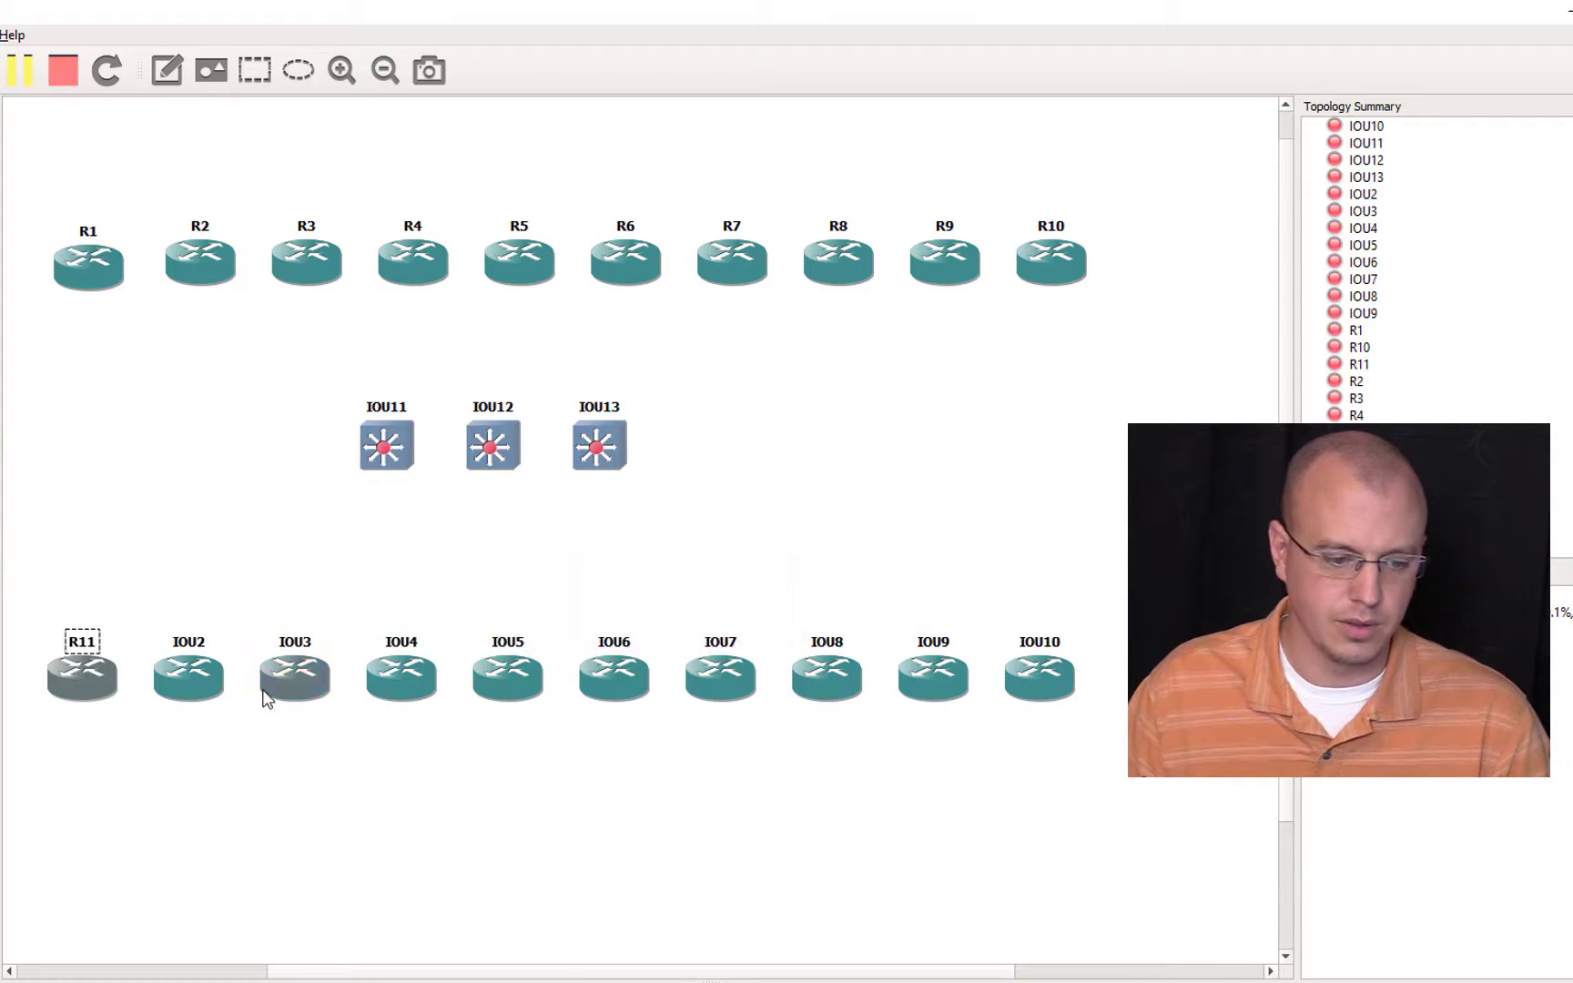
left_click(188, 646)
double_click(188, 645)
type("R")
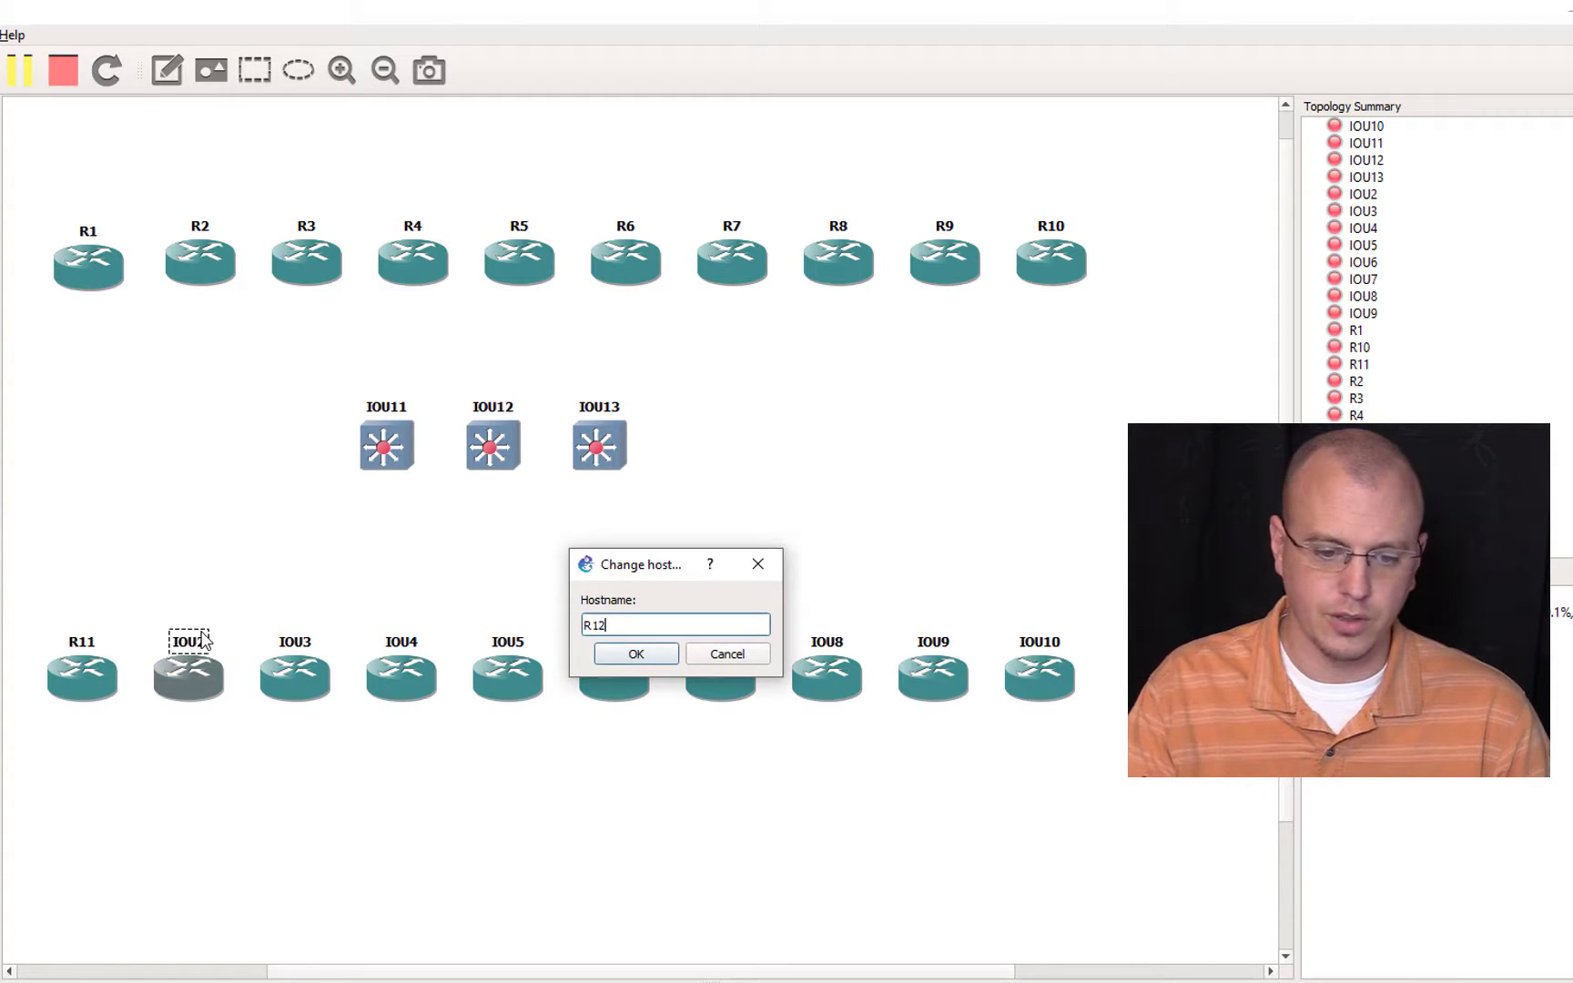
type("12")
left_click(652, 655)
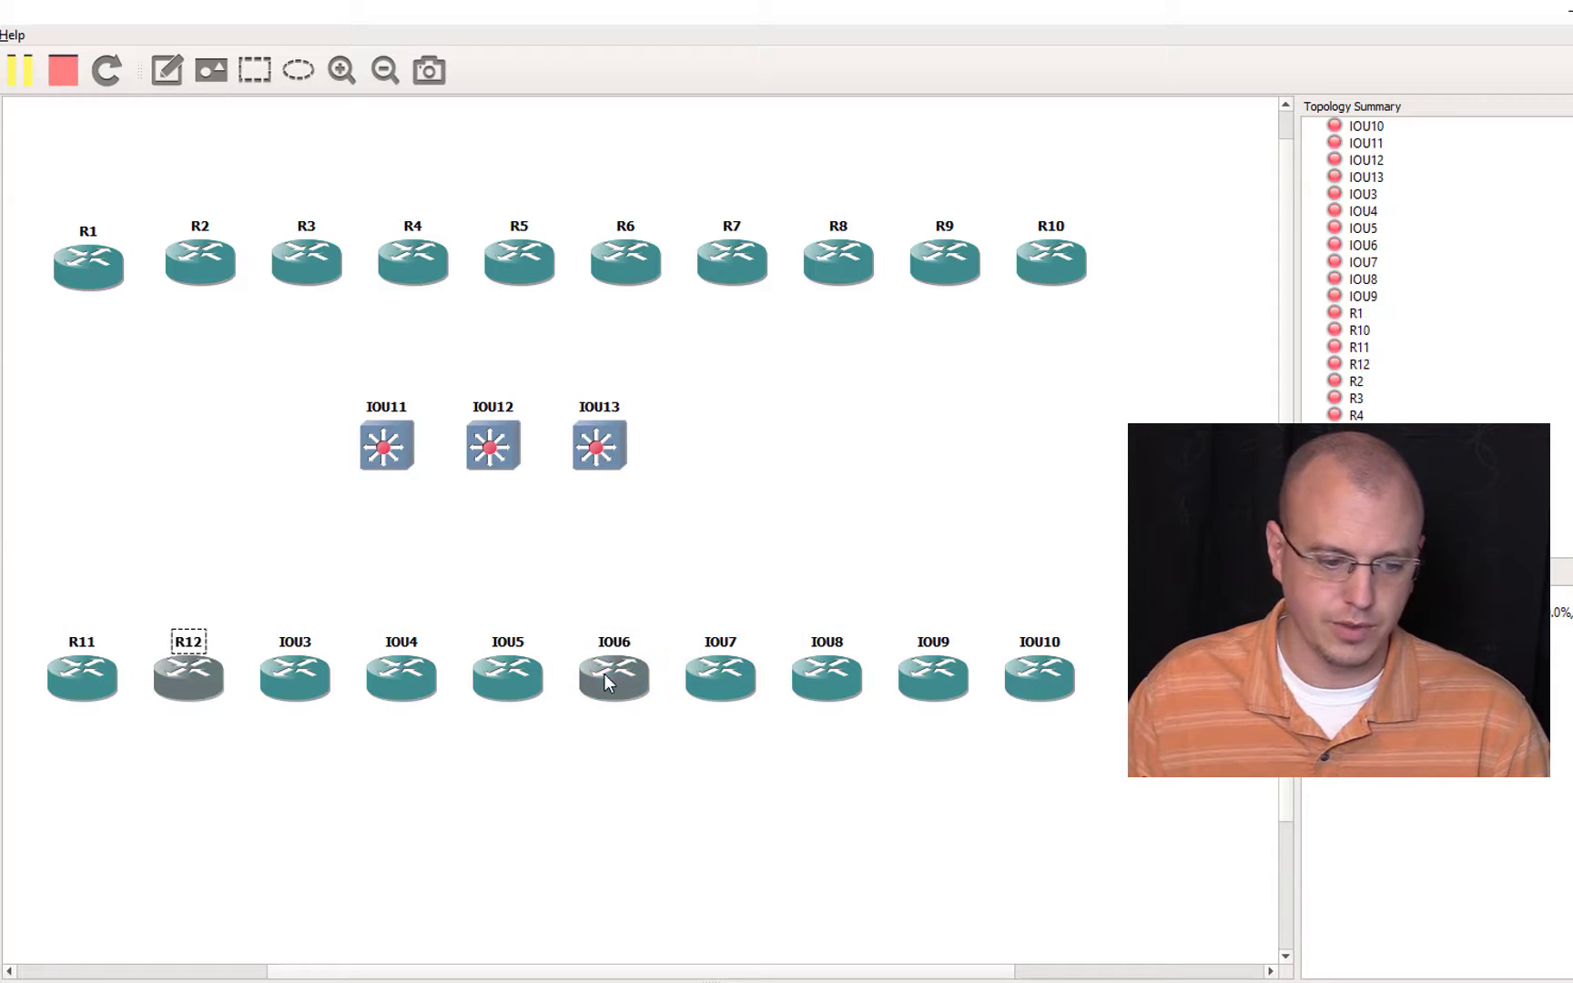
double_click(295, 674)
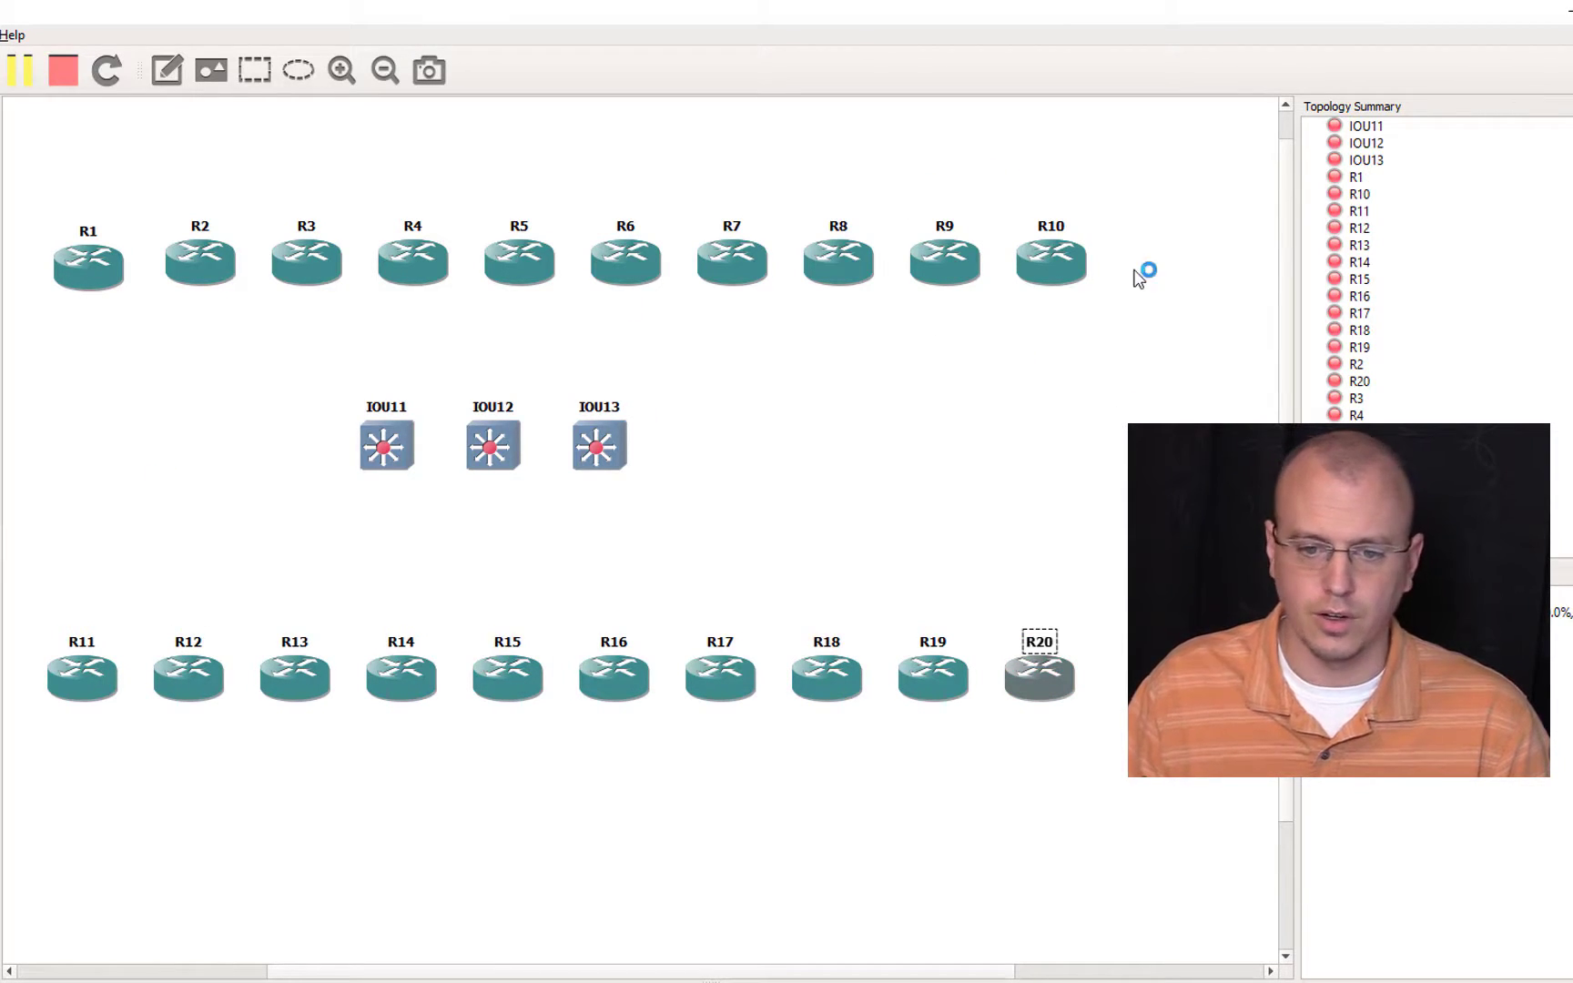
left_click(933, 499)
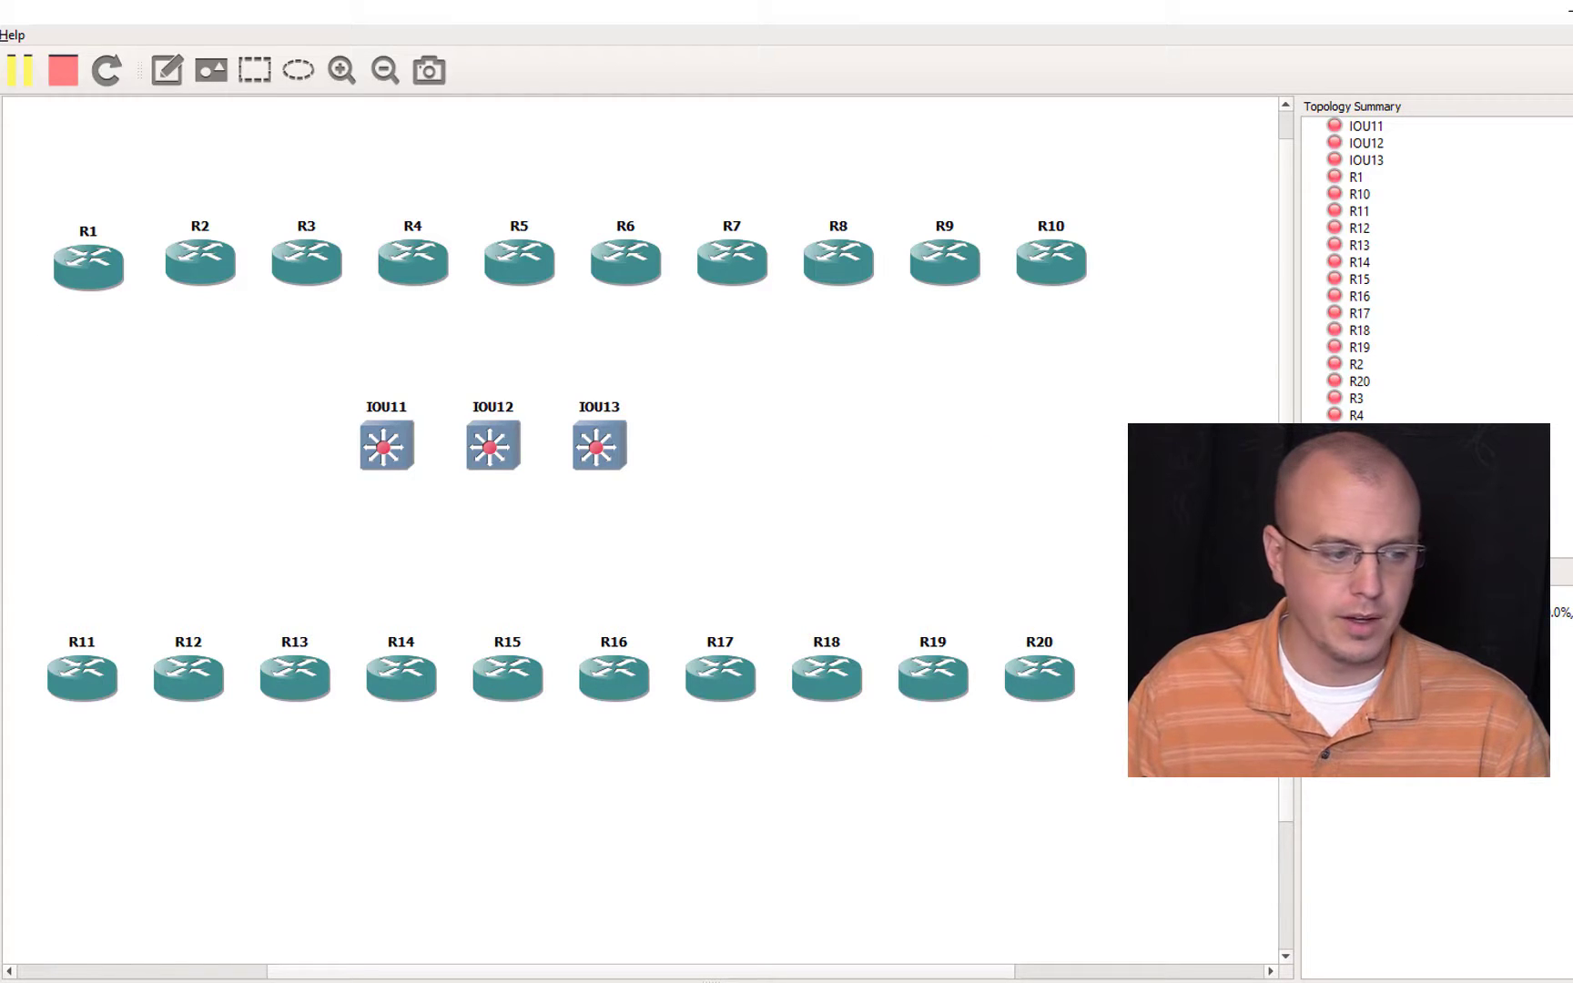
Step: Link router R1 to switch IOU11
left_click(109, 270)
left_click(202, 314)
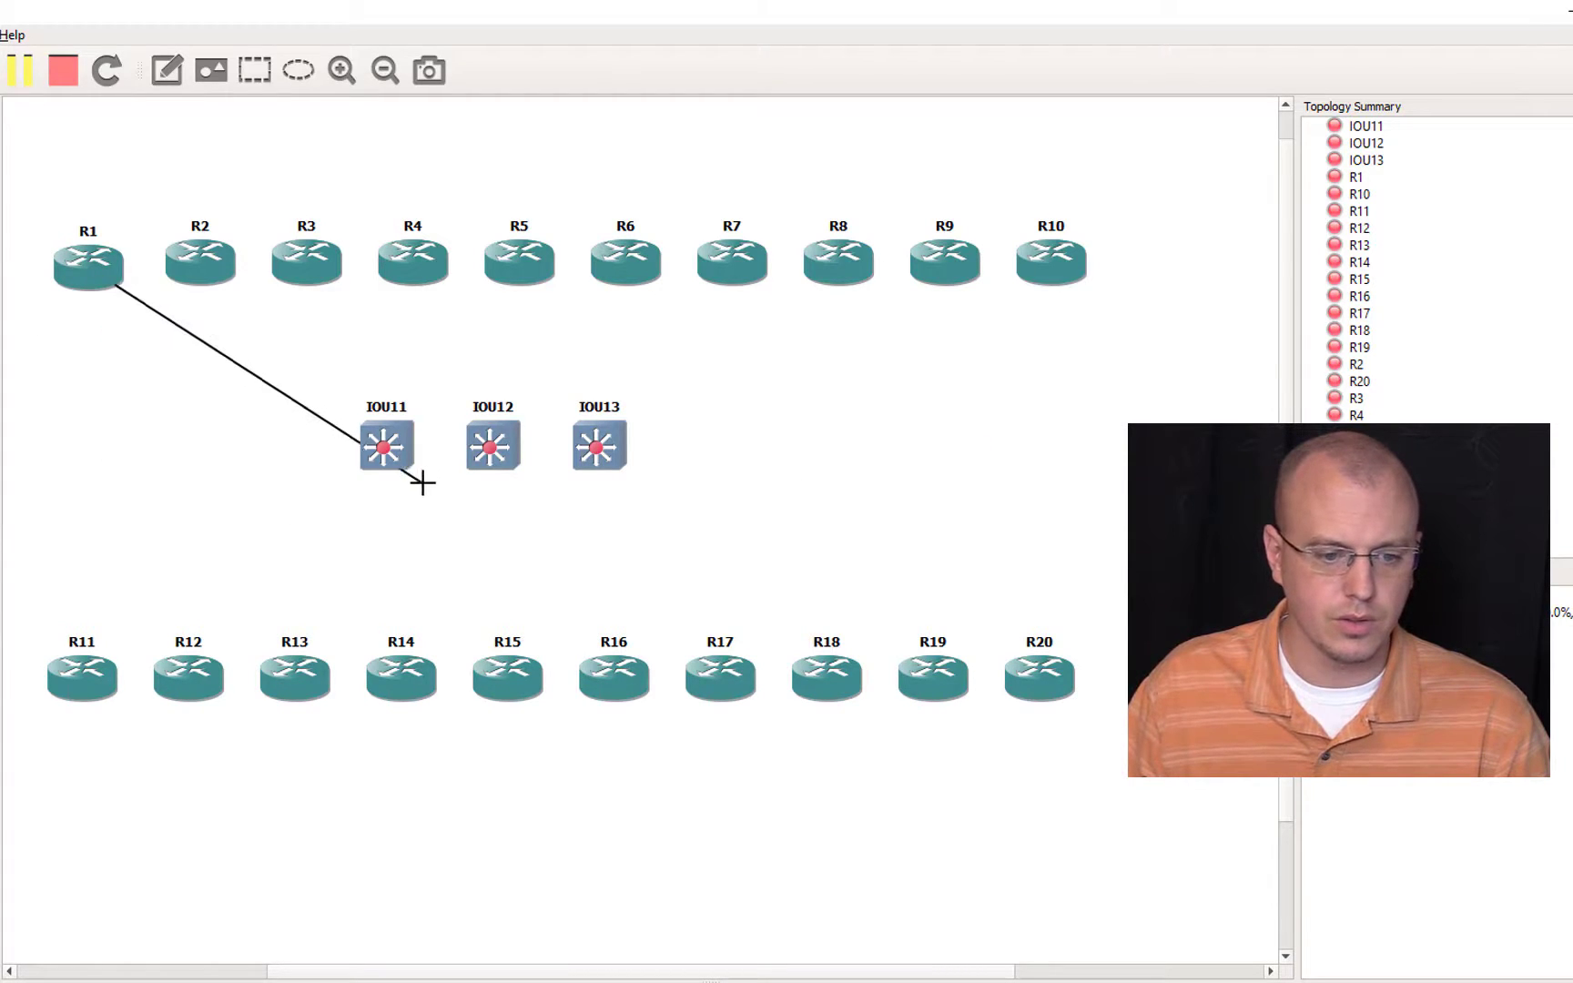
left_click(386, 444)
left_click(428, 471)
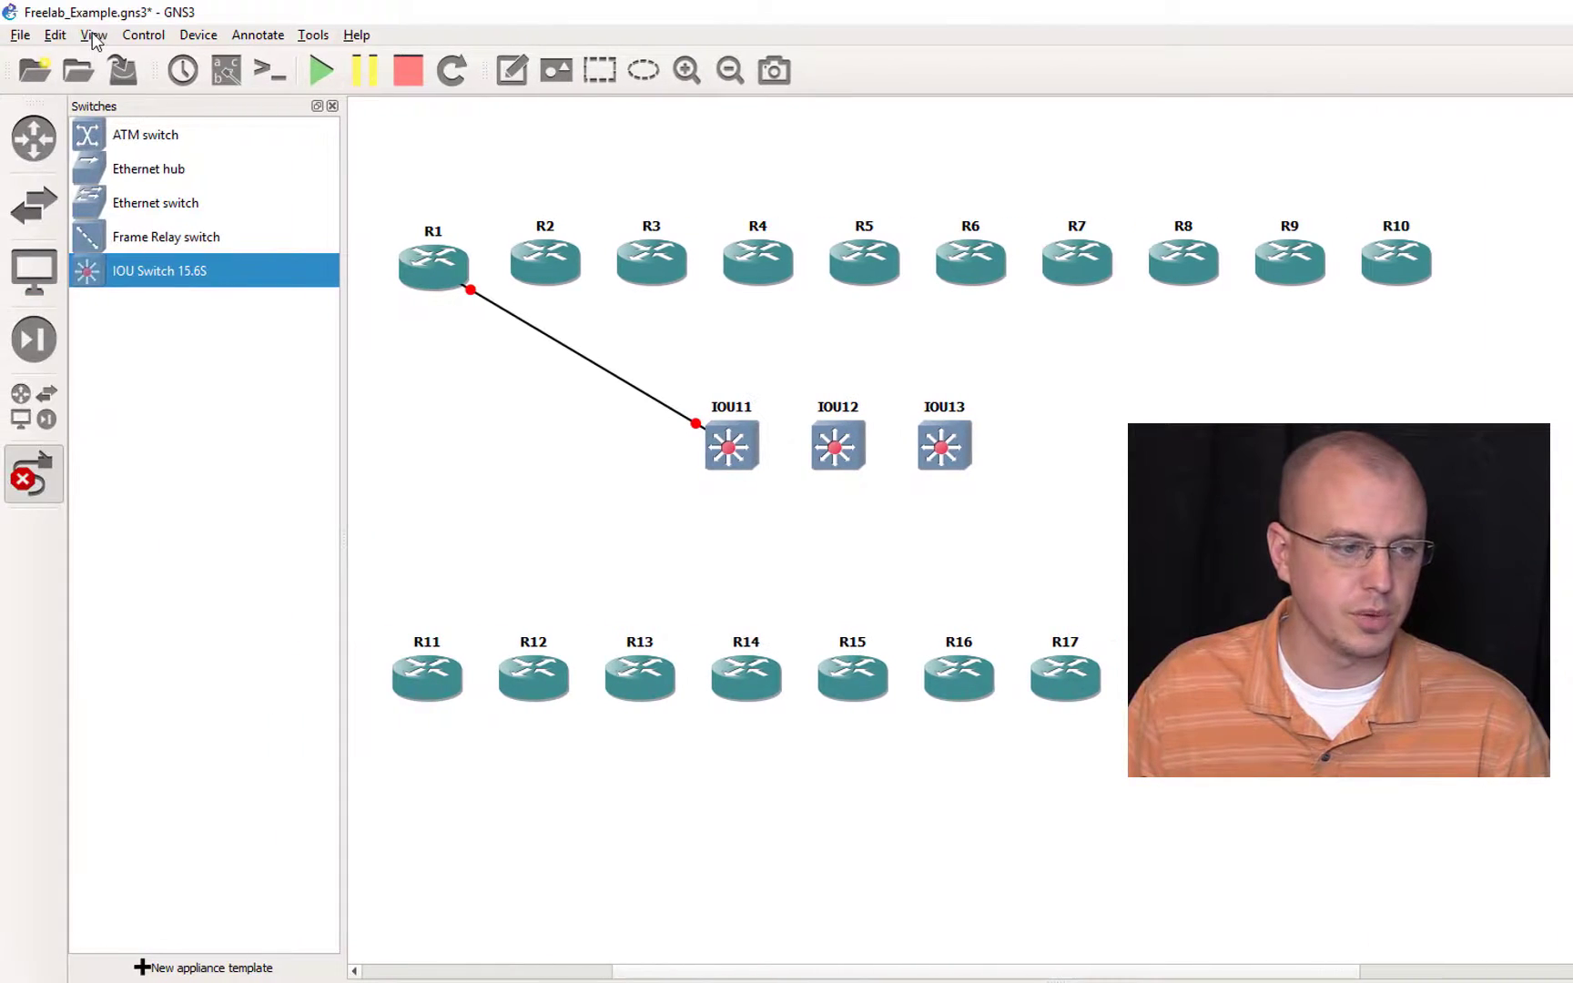
Step: Set the IOU Switch 15.6S template's Ethernet adapters to 10 in the IOU device preferences
left_click(94, 36)
mouse_move(54, 35)
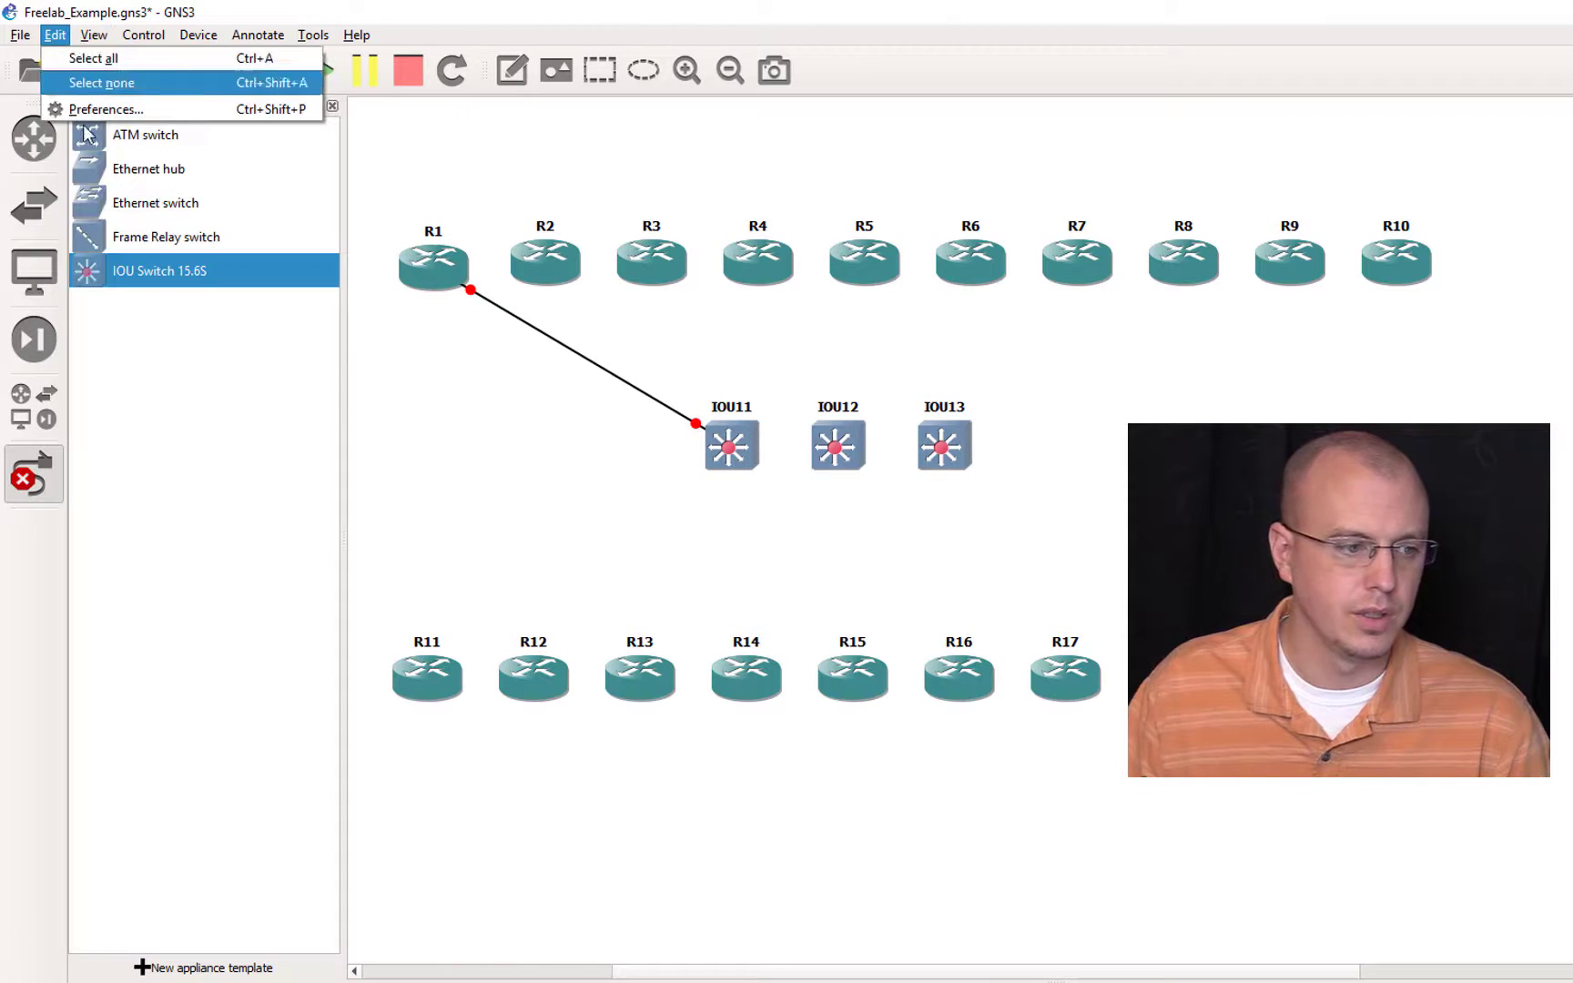
left_click(135, 110)
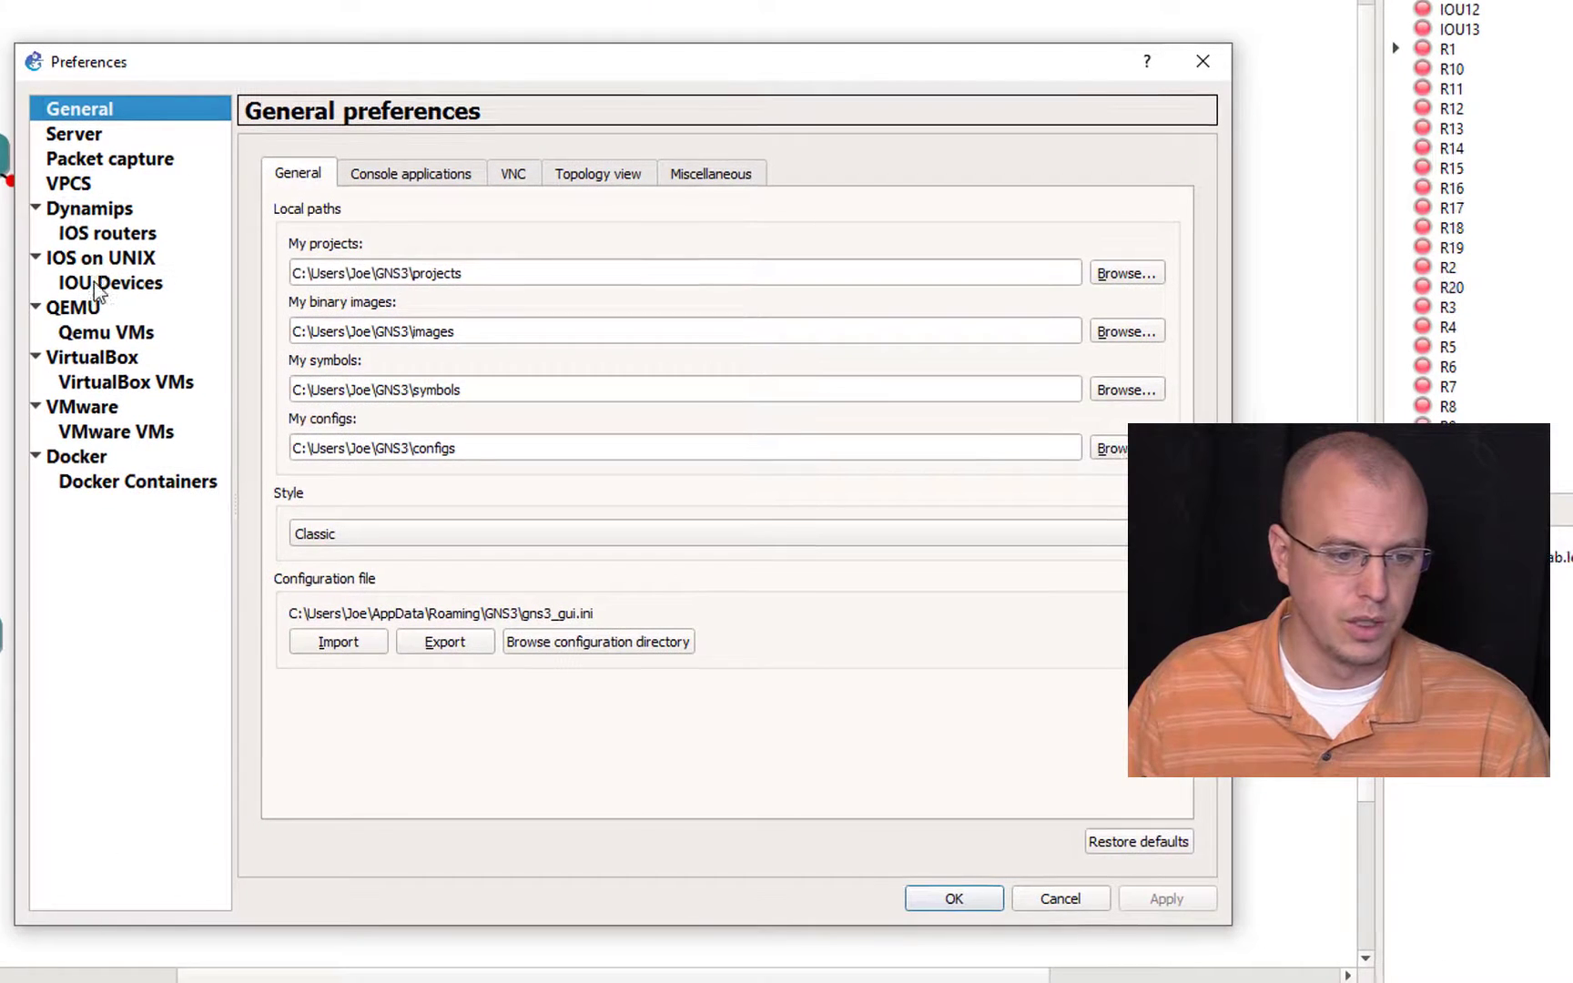
left_click(96, 284)
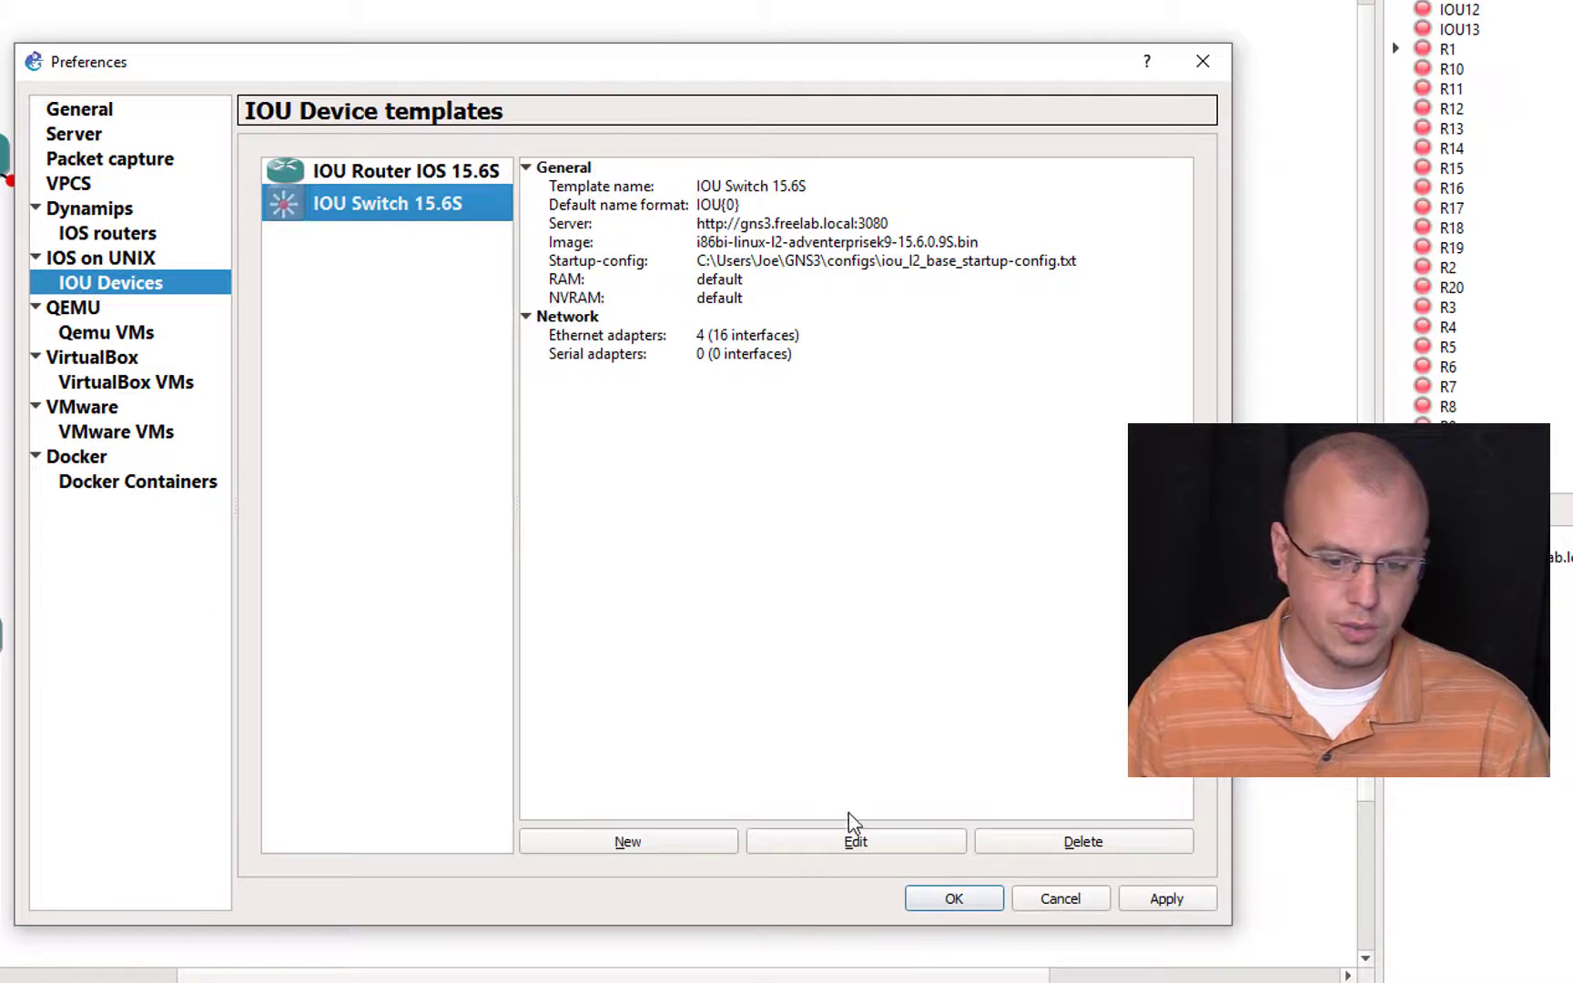
left_click(856, 847)
left_click(920, 823)
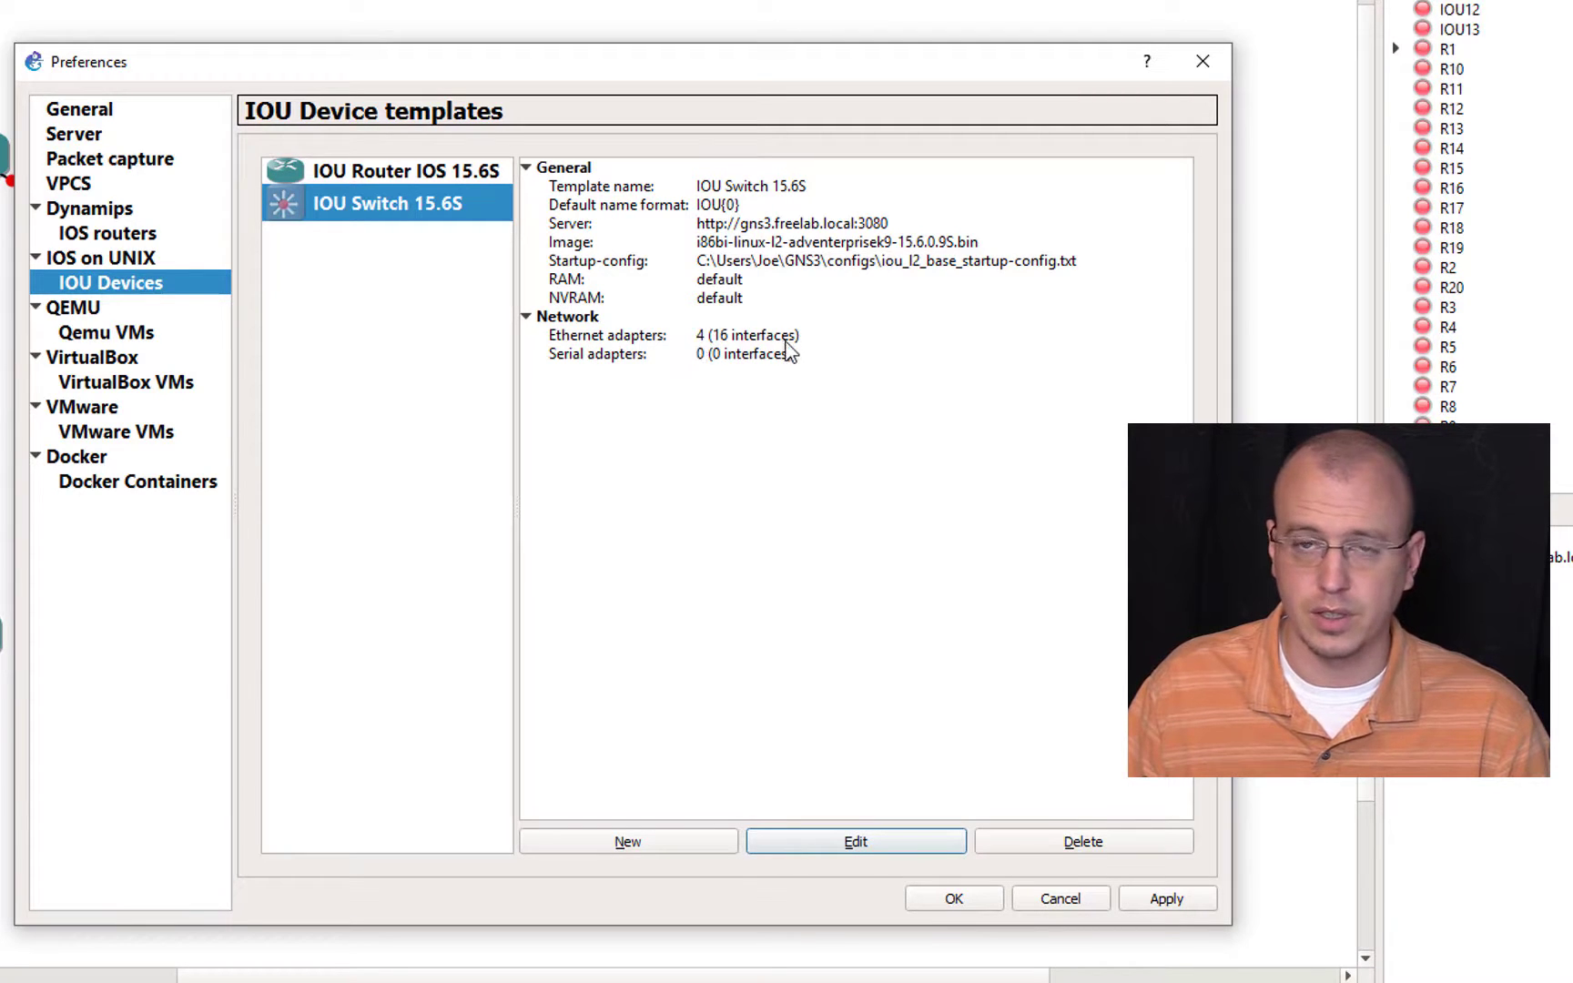
left_click(842, 840)
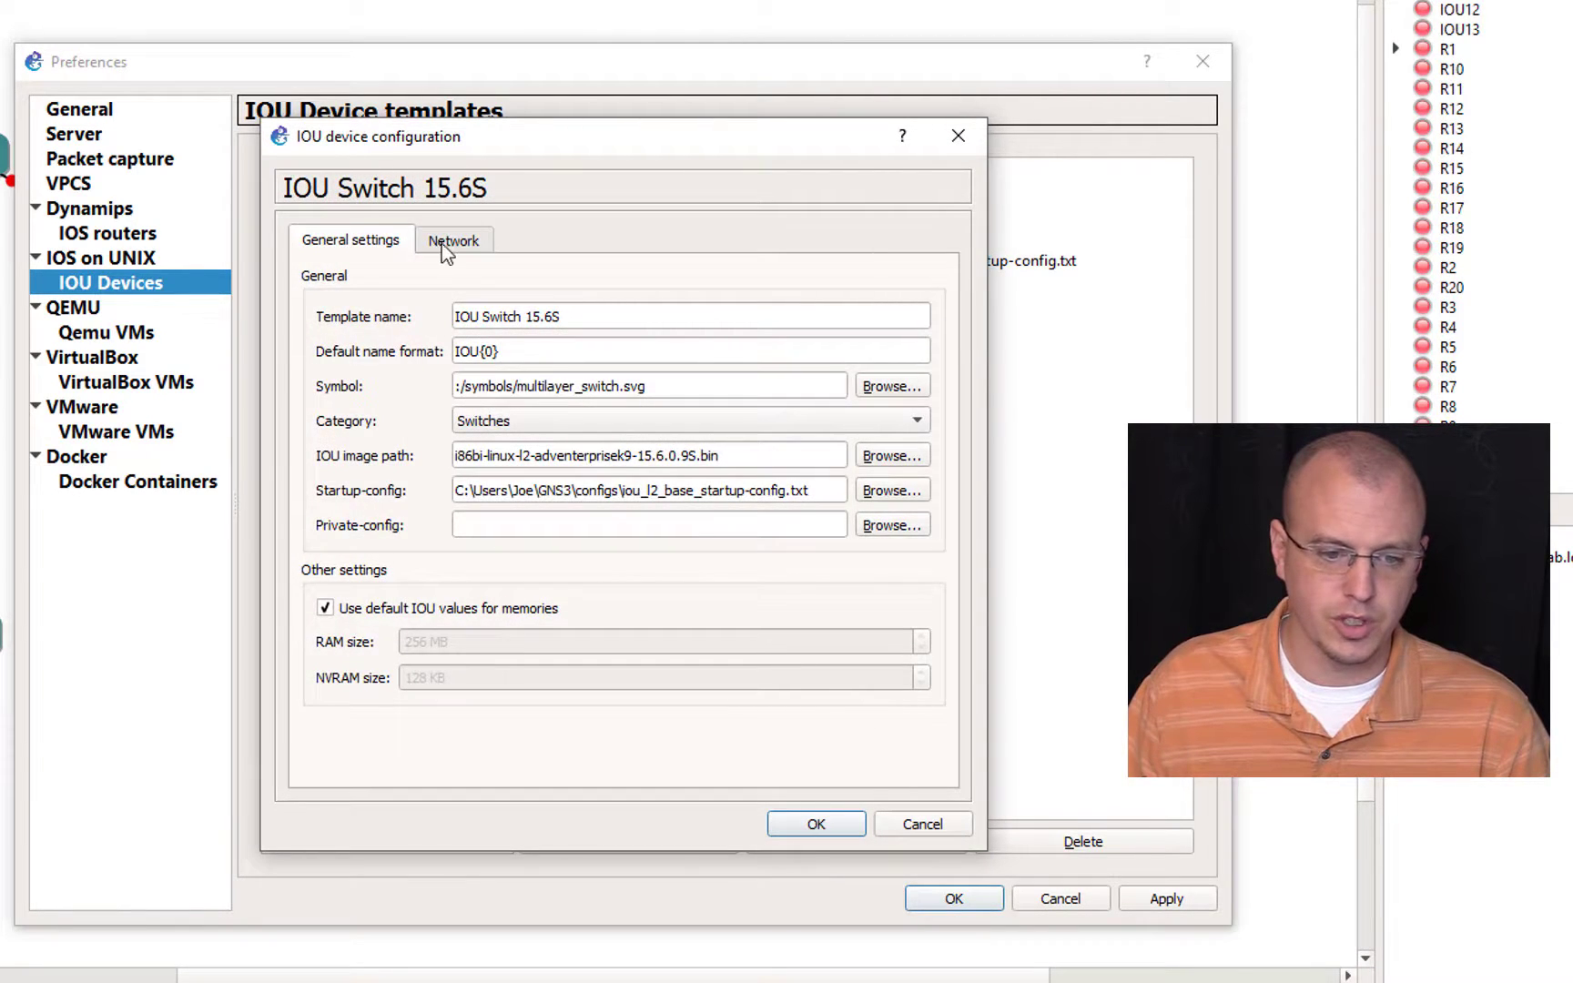
left_click(446, 241)
double_click(448, 316)
type("1")
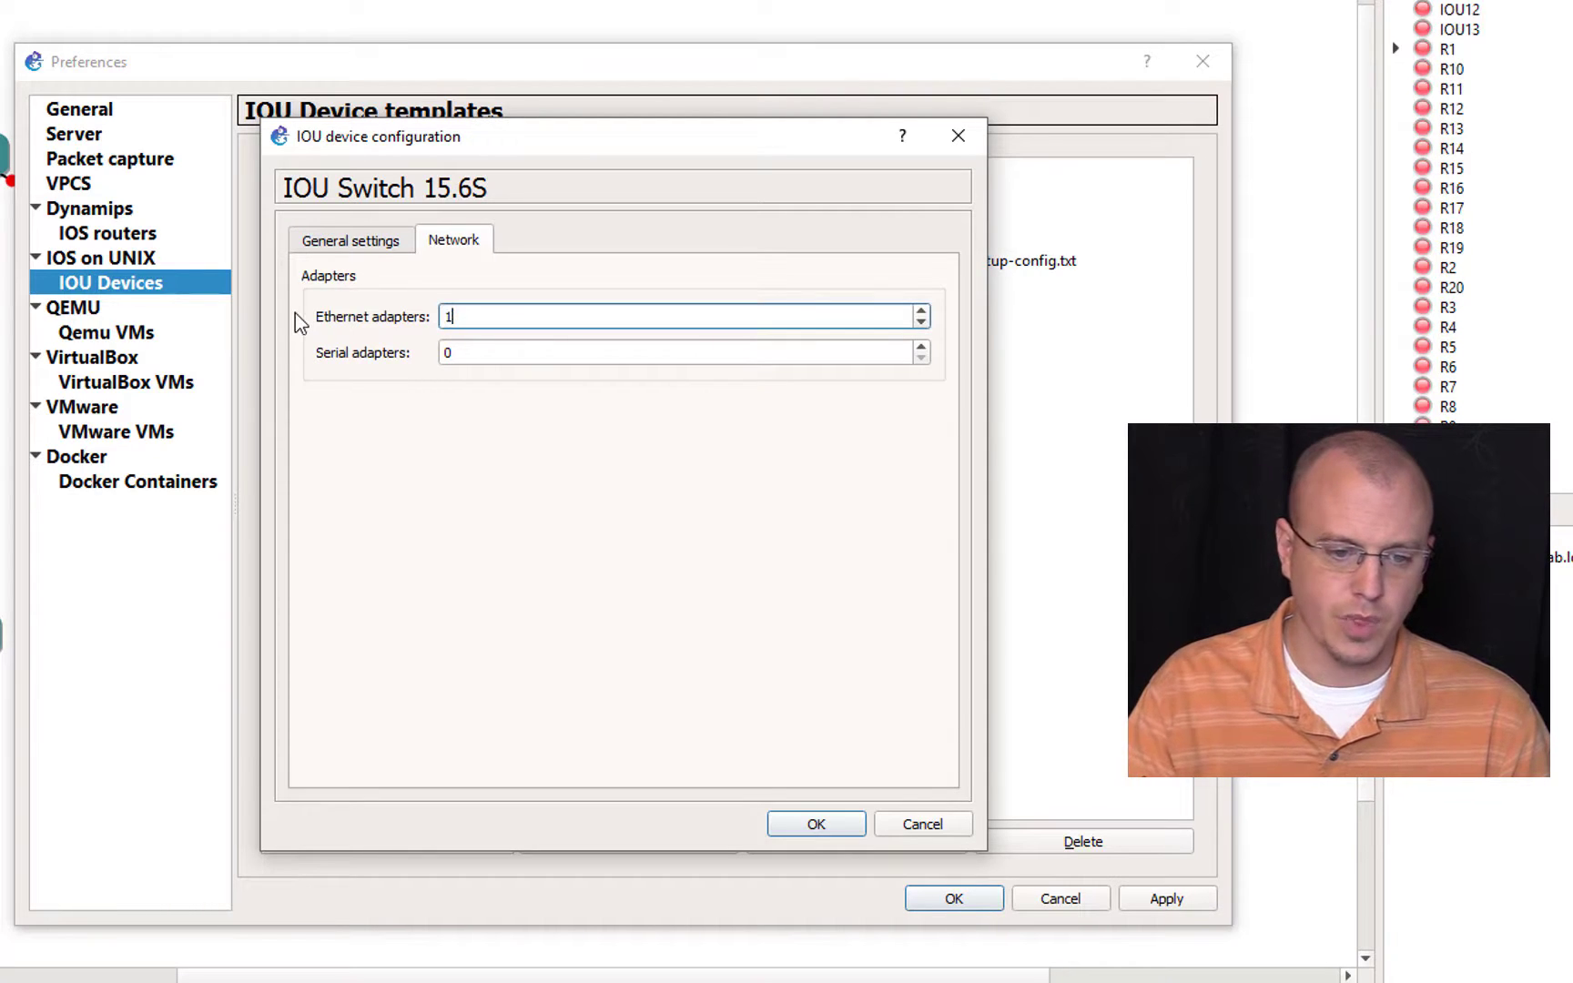
type("0")
left_click(815, 825)
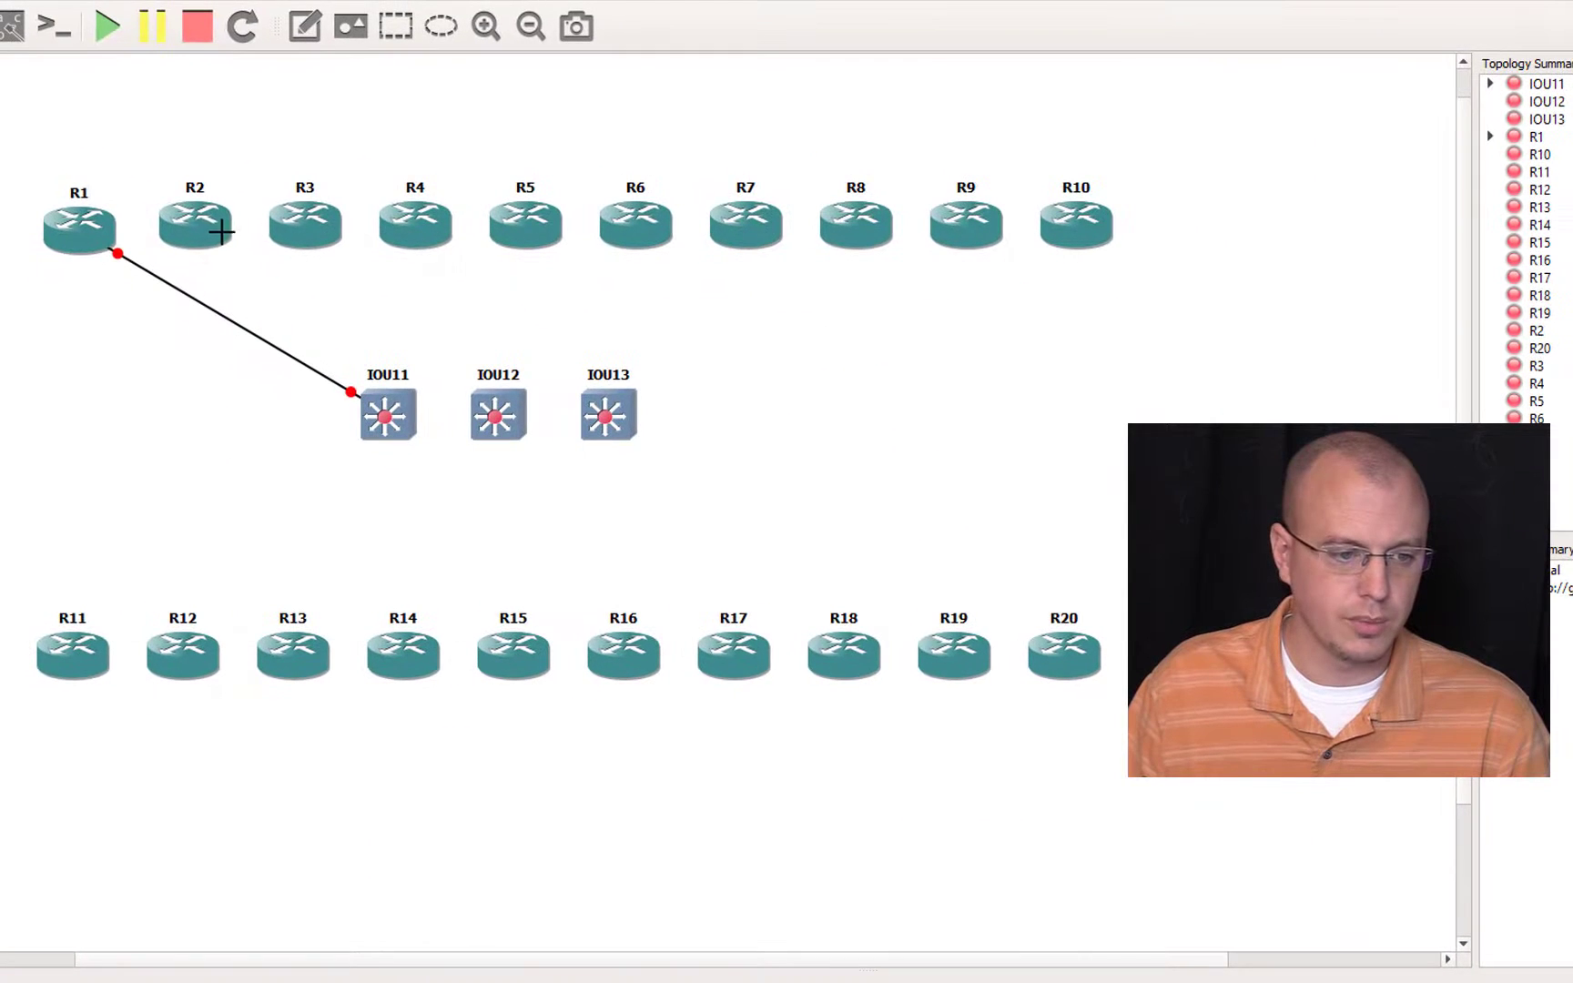
Step: Link R2–R5 and R11–R15 to IOU11, R6–R10 and R16–R20 to IOU13, and IOU12 to both other switches
left_click(221, 232)
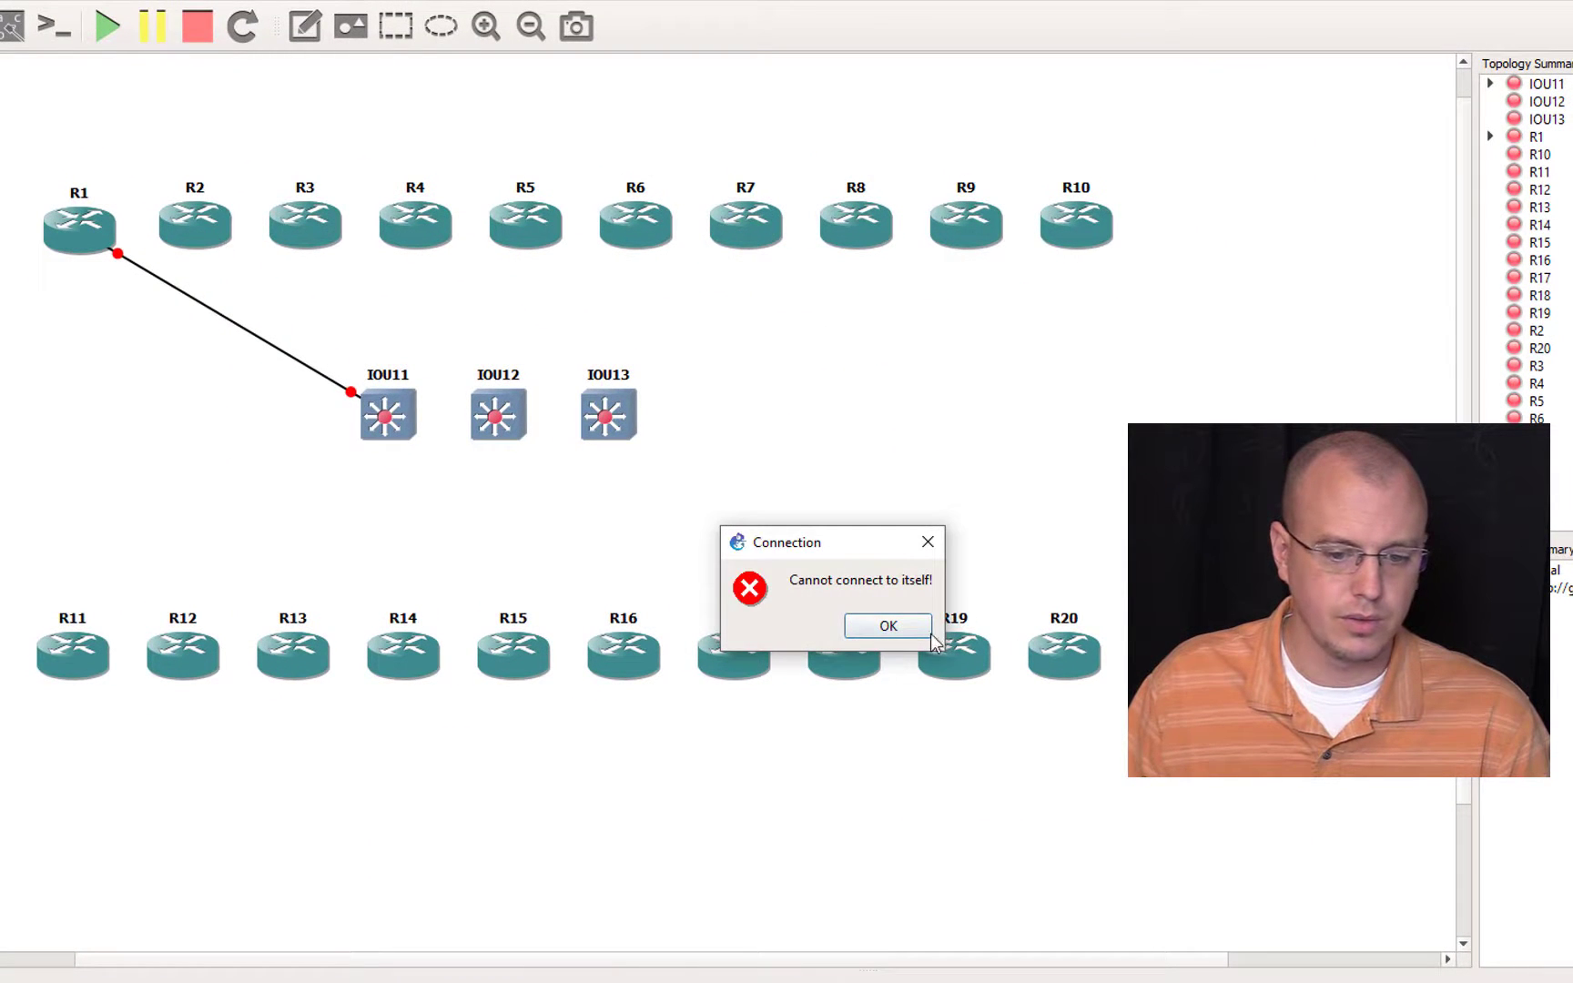
left_click(892, 626)
left_click(408, 427)
left_click(428, 463)
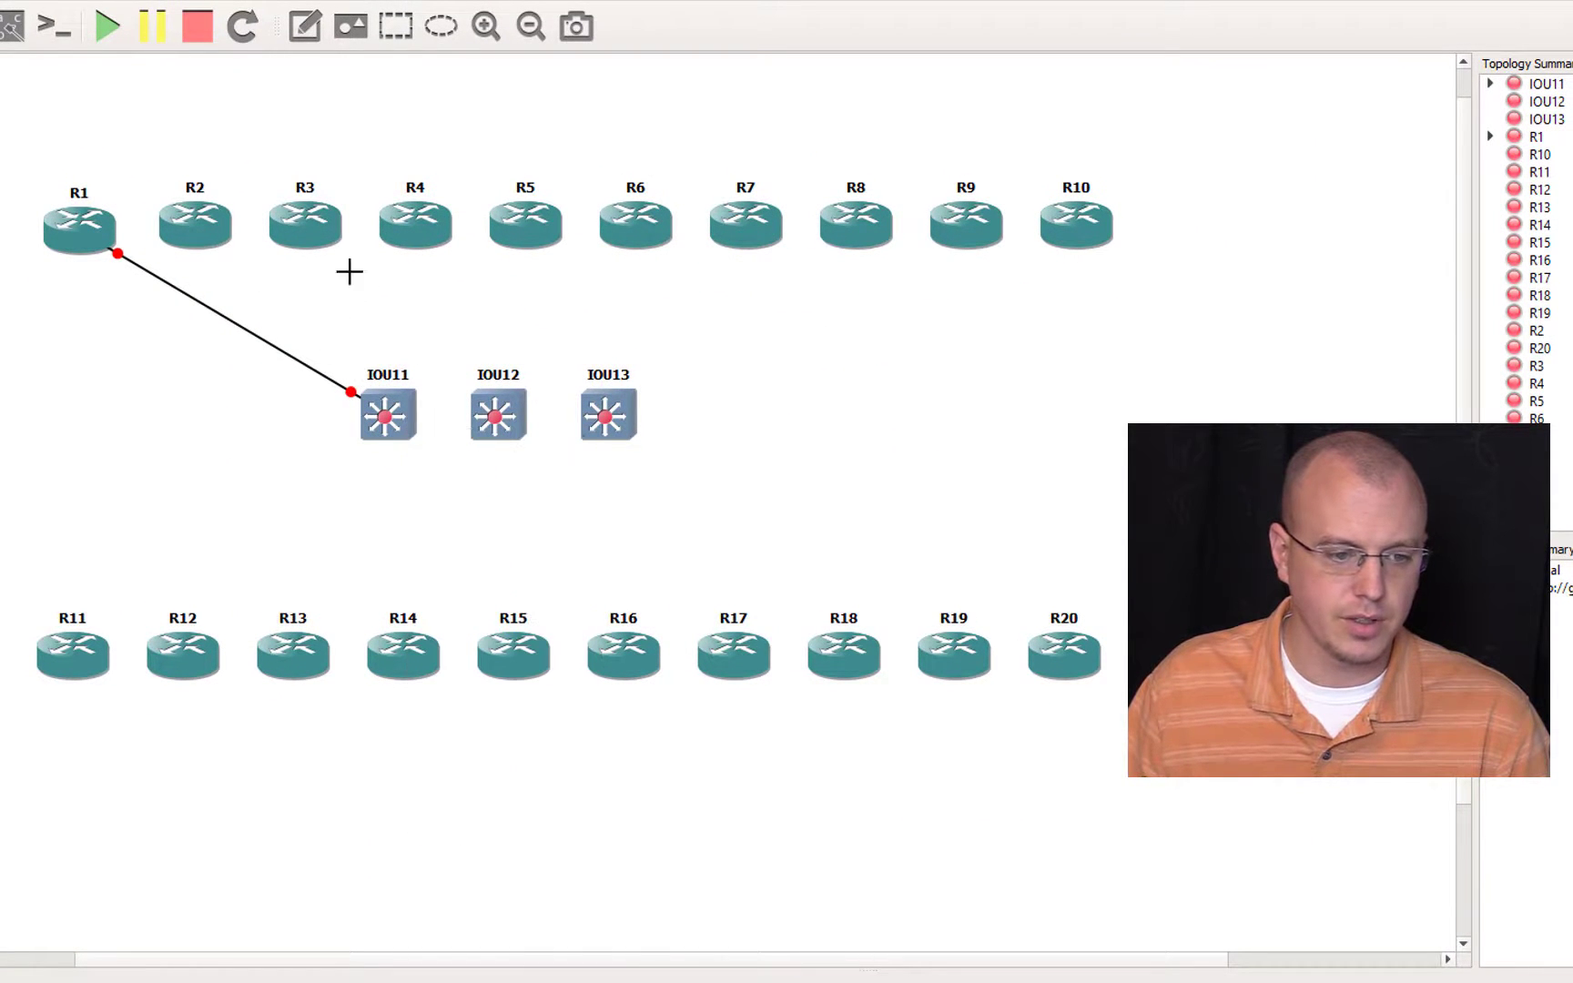
left_click(312, 234)
left_click(346, 252)
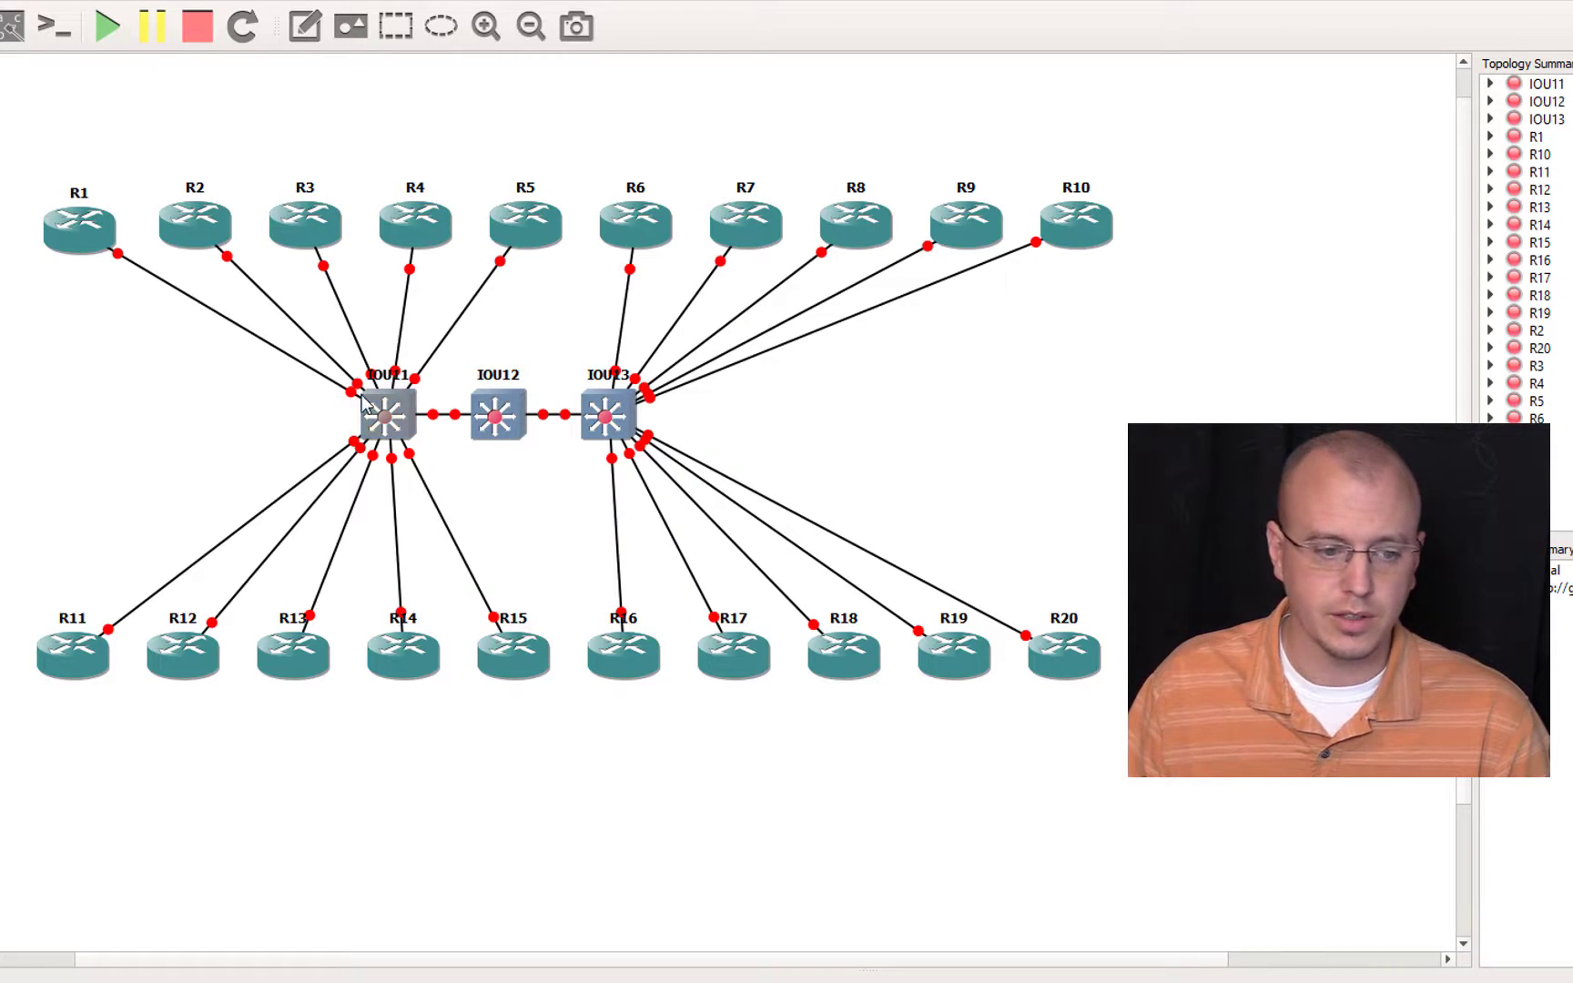
Step: Rename the switches IOU11, IOU12 and IOU13 as SW1, SW2 and SW3
double_click(390, 382)
type("R1")
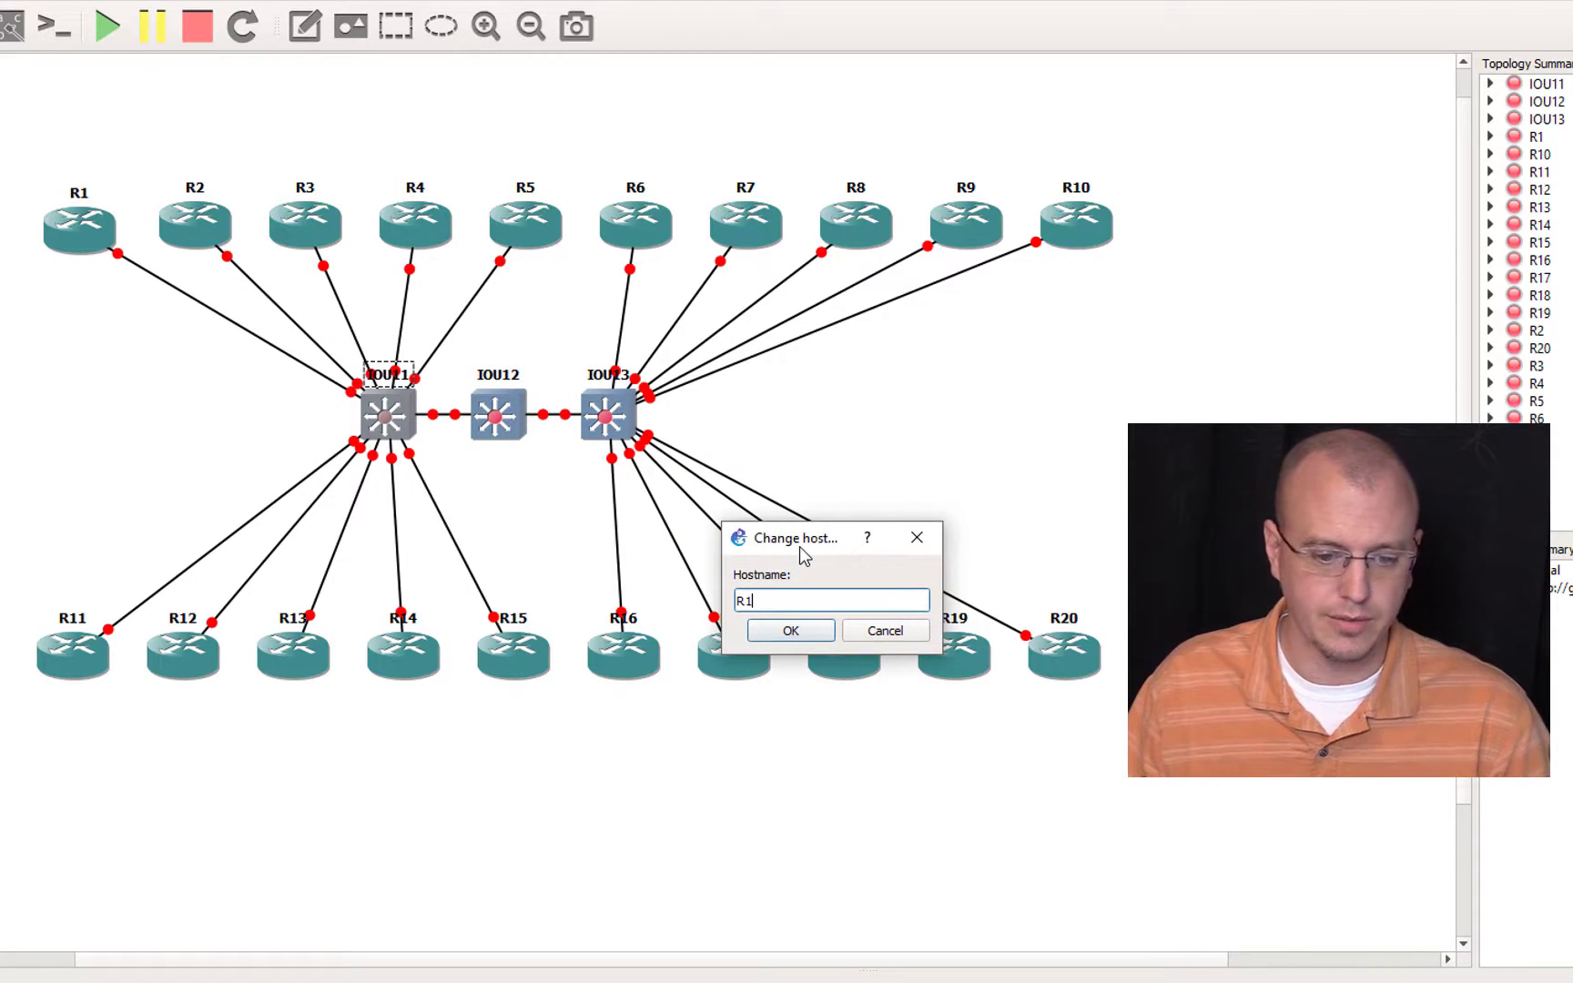
key("BackSpace")
key("BackSpace")
type("SW")
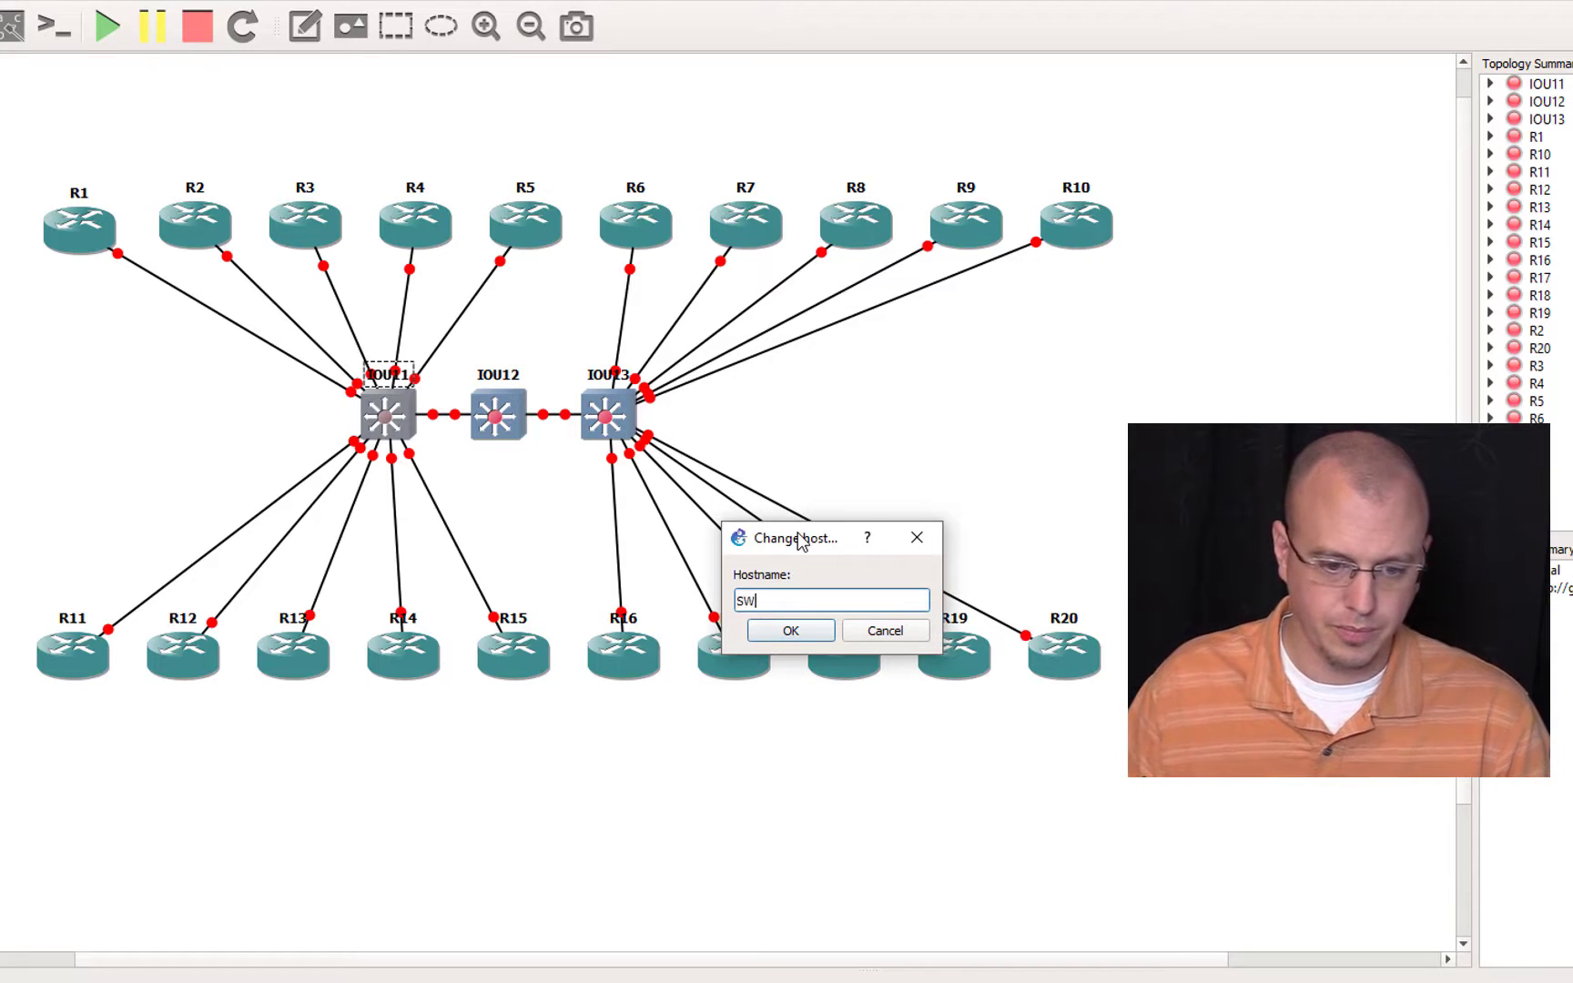
type("1")
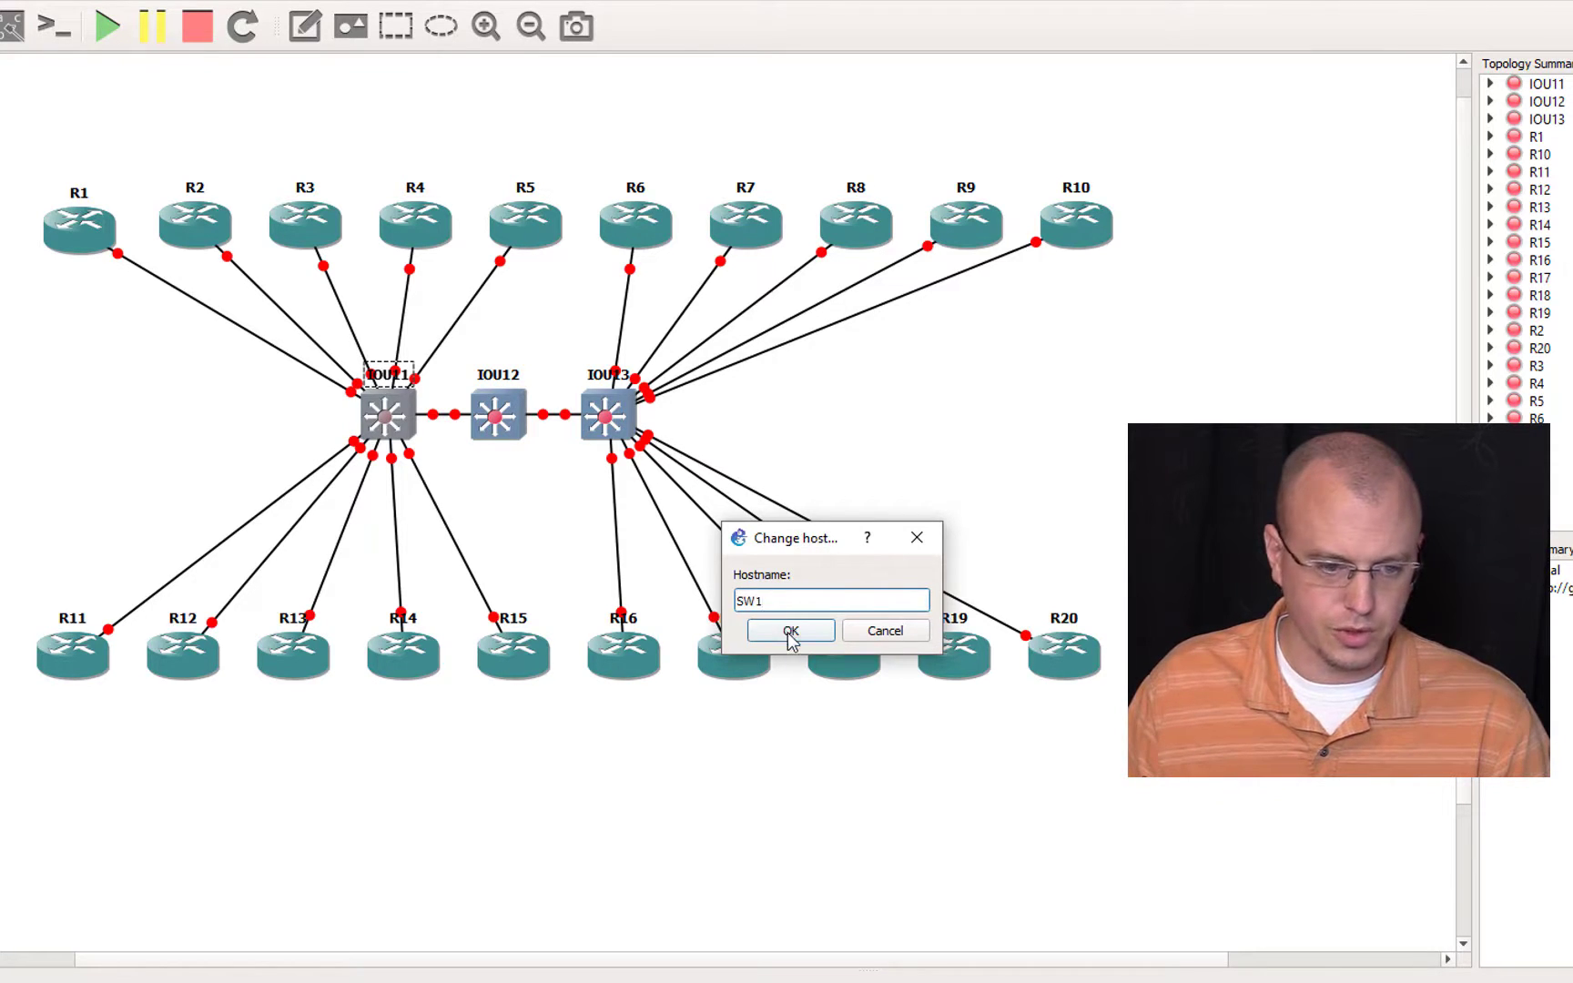
left_click(790, 633)
double_click(507, 378)
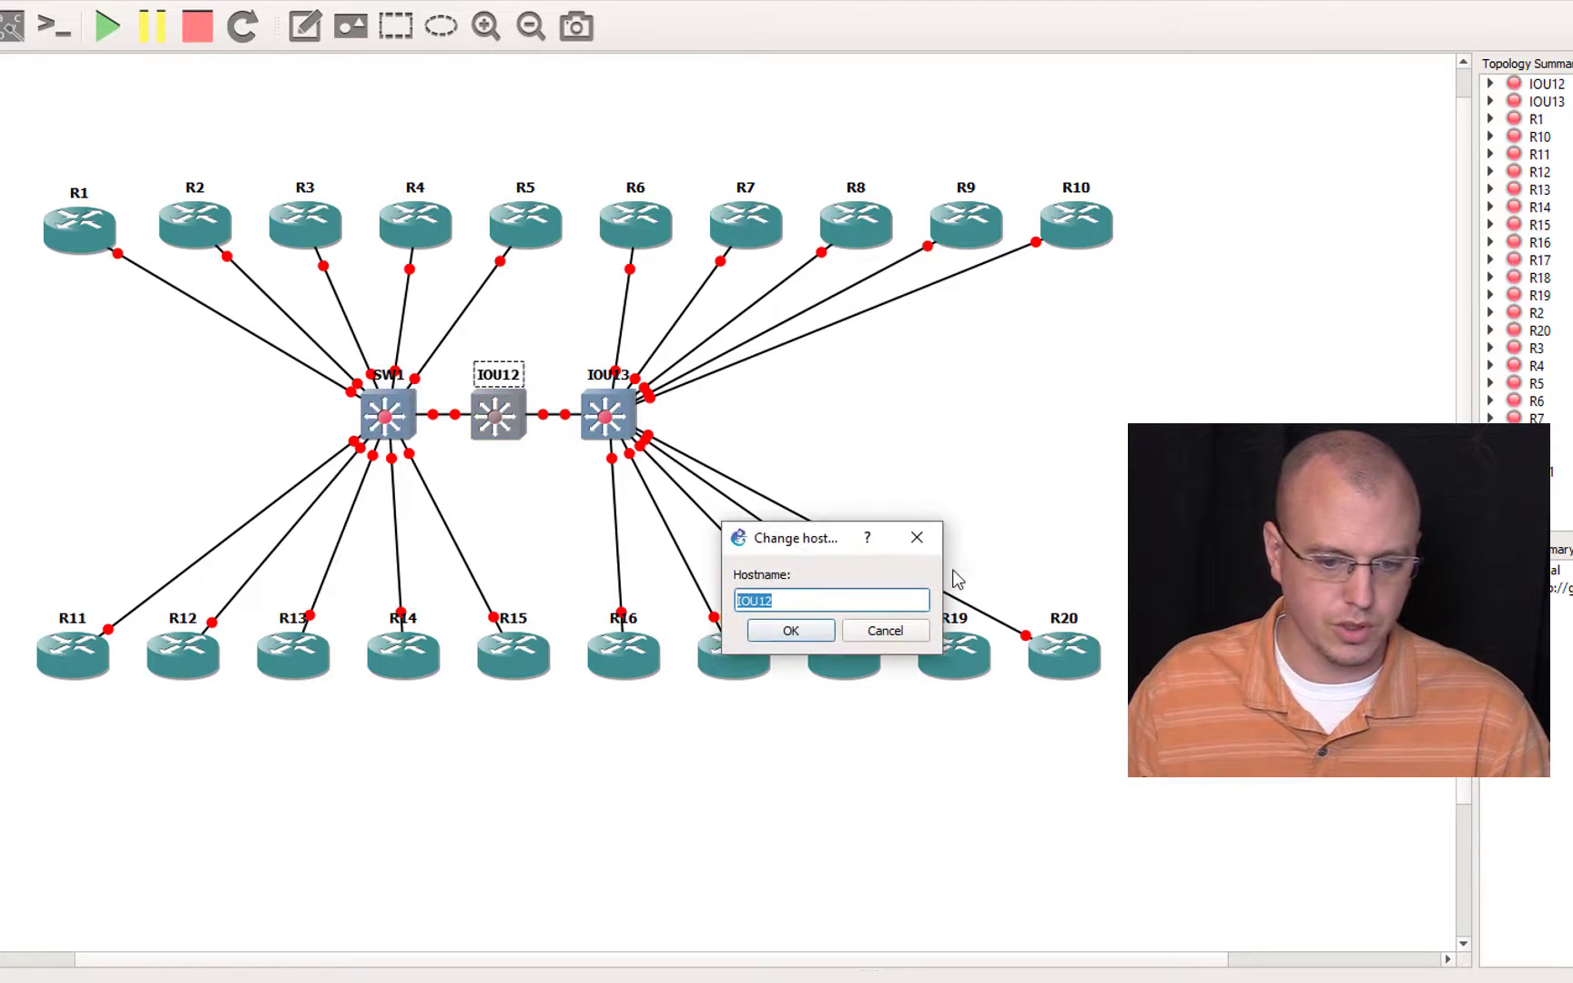
type("SW2")
left_click(791, 633)
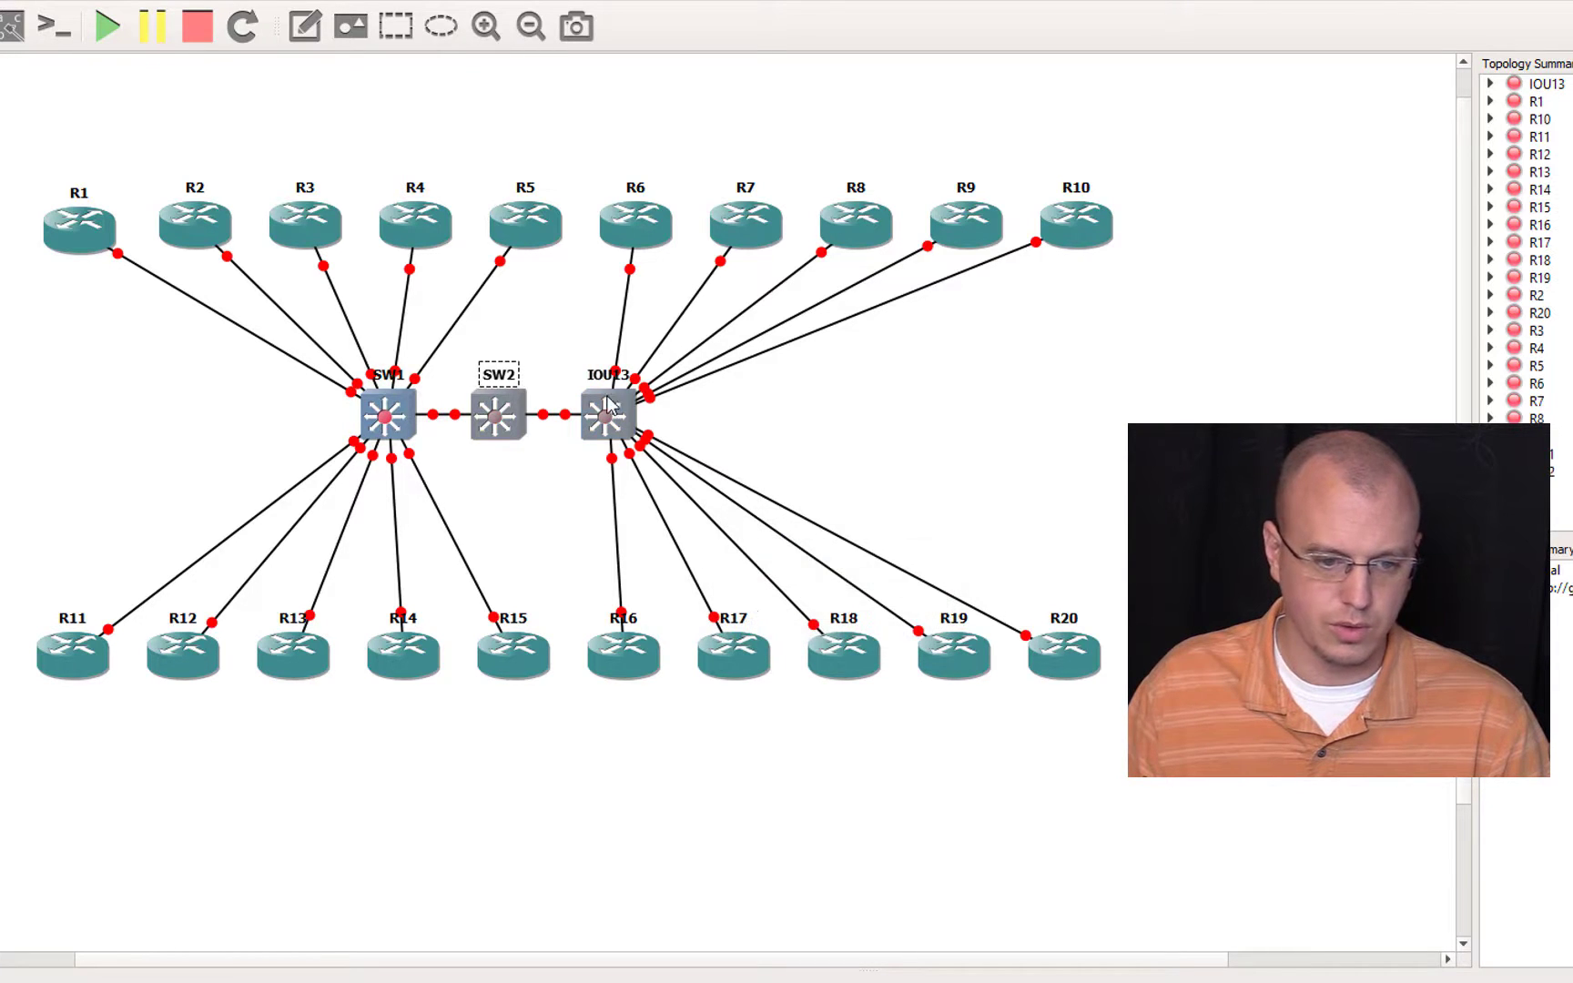
double_click(608, 382)
type("SW3")
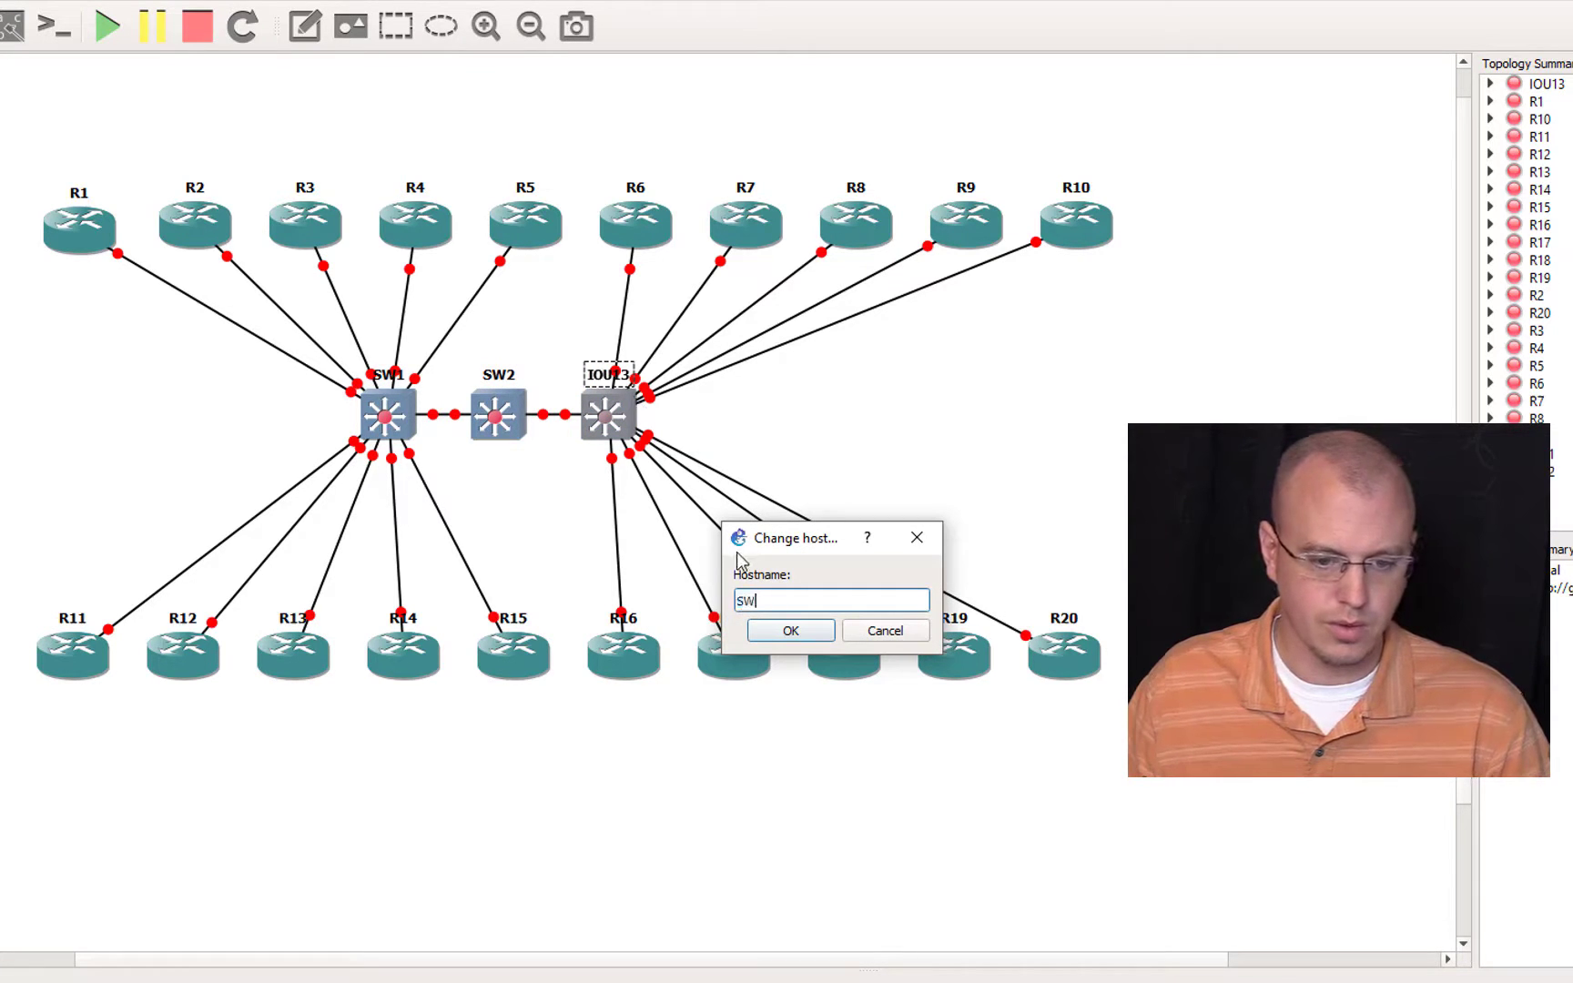
left_click(790, 630)
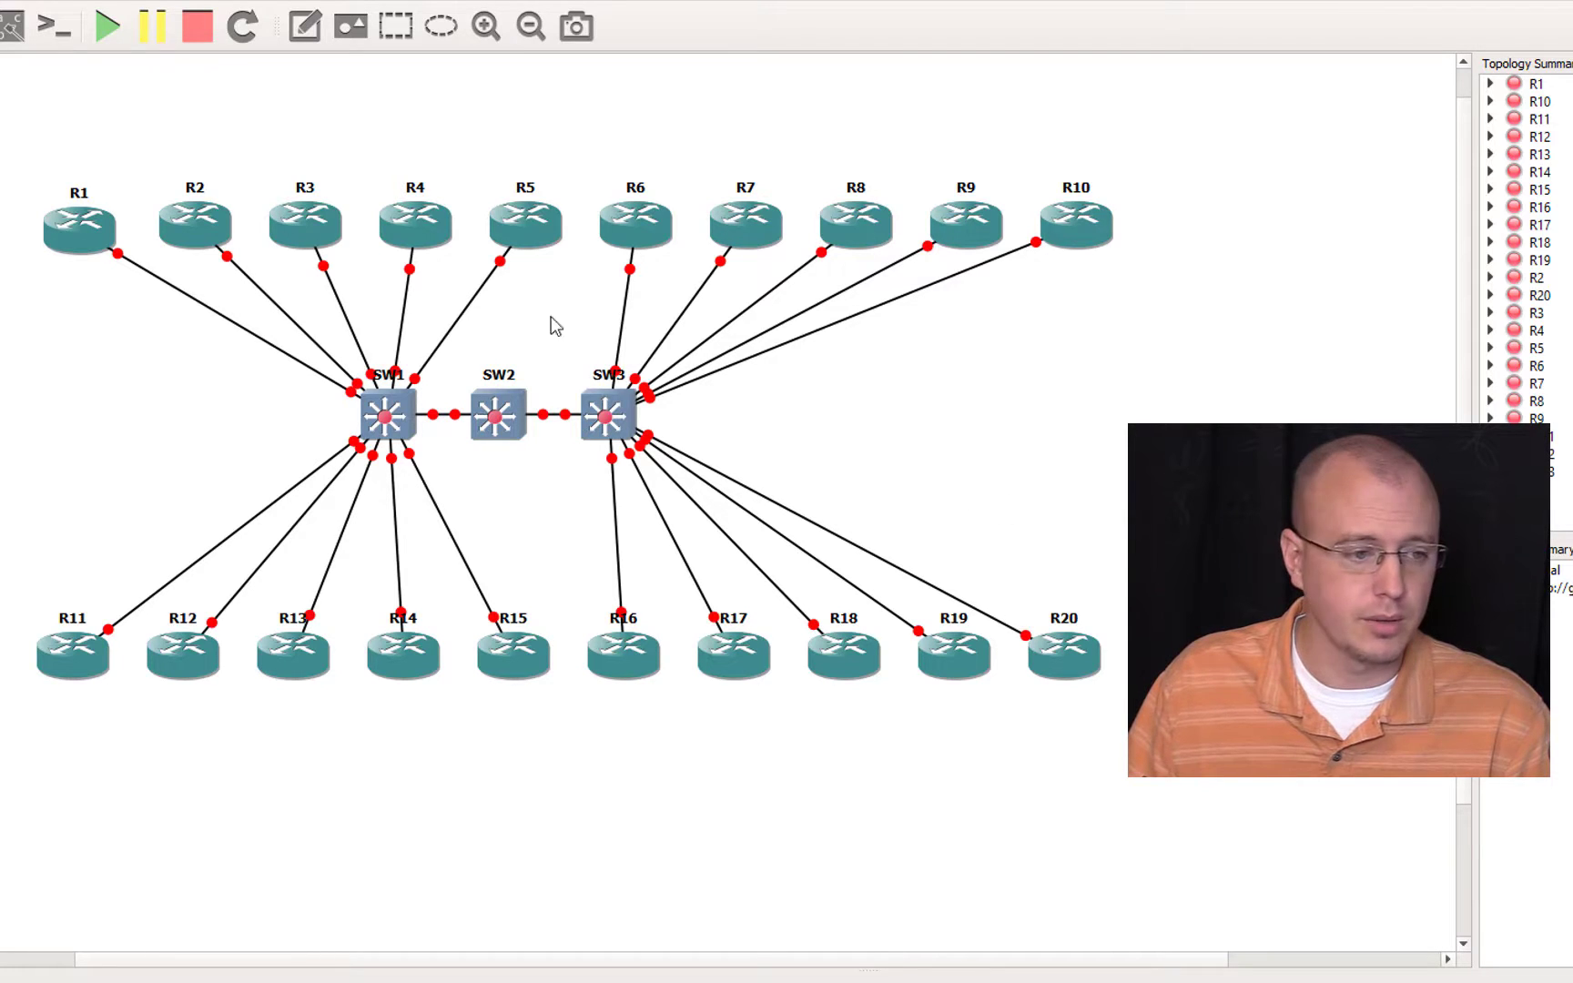
Step: Start all devices in the topology and open the consoles of R1 and R20 so both windows are visible together
left_click(111, 38)
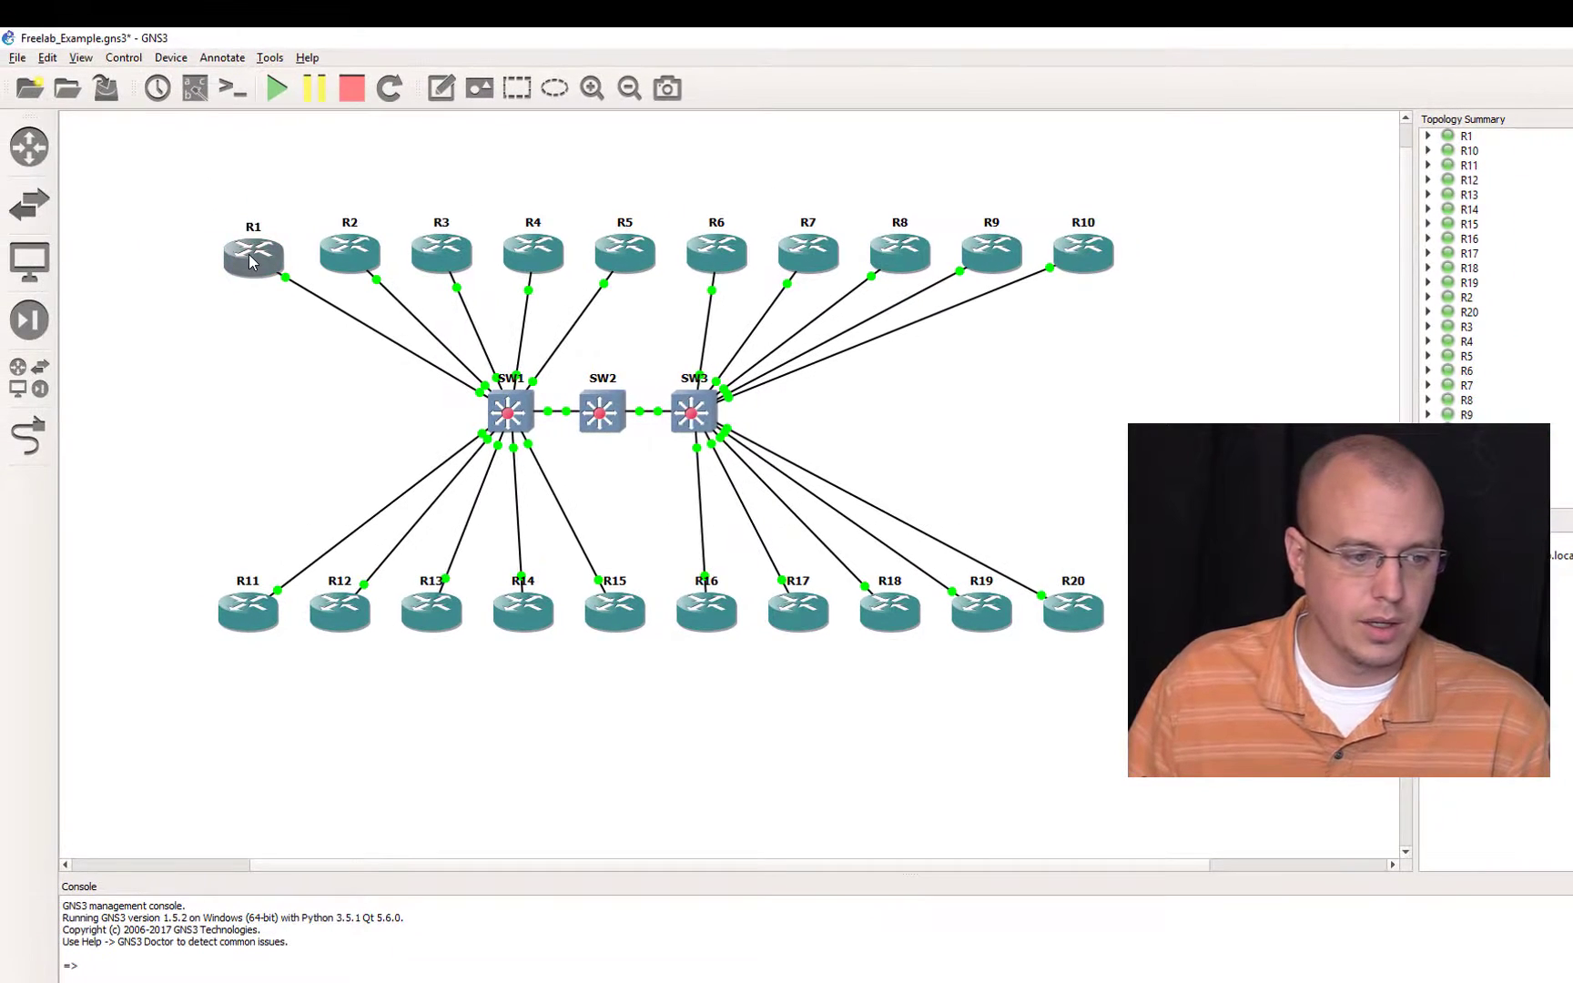
double_click(253, 261)
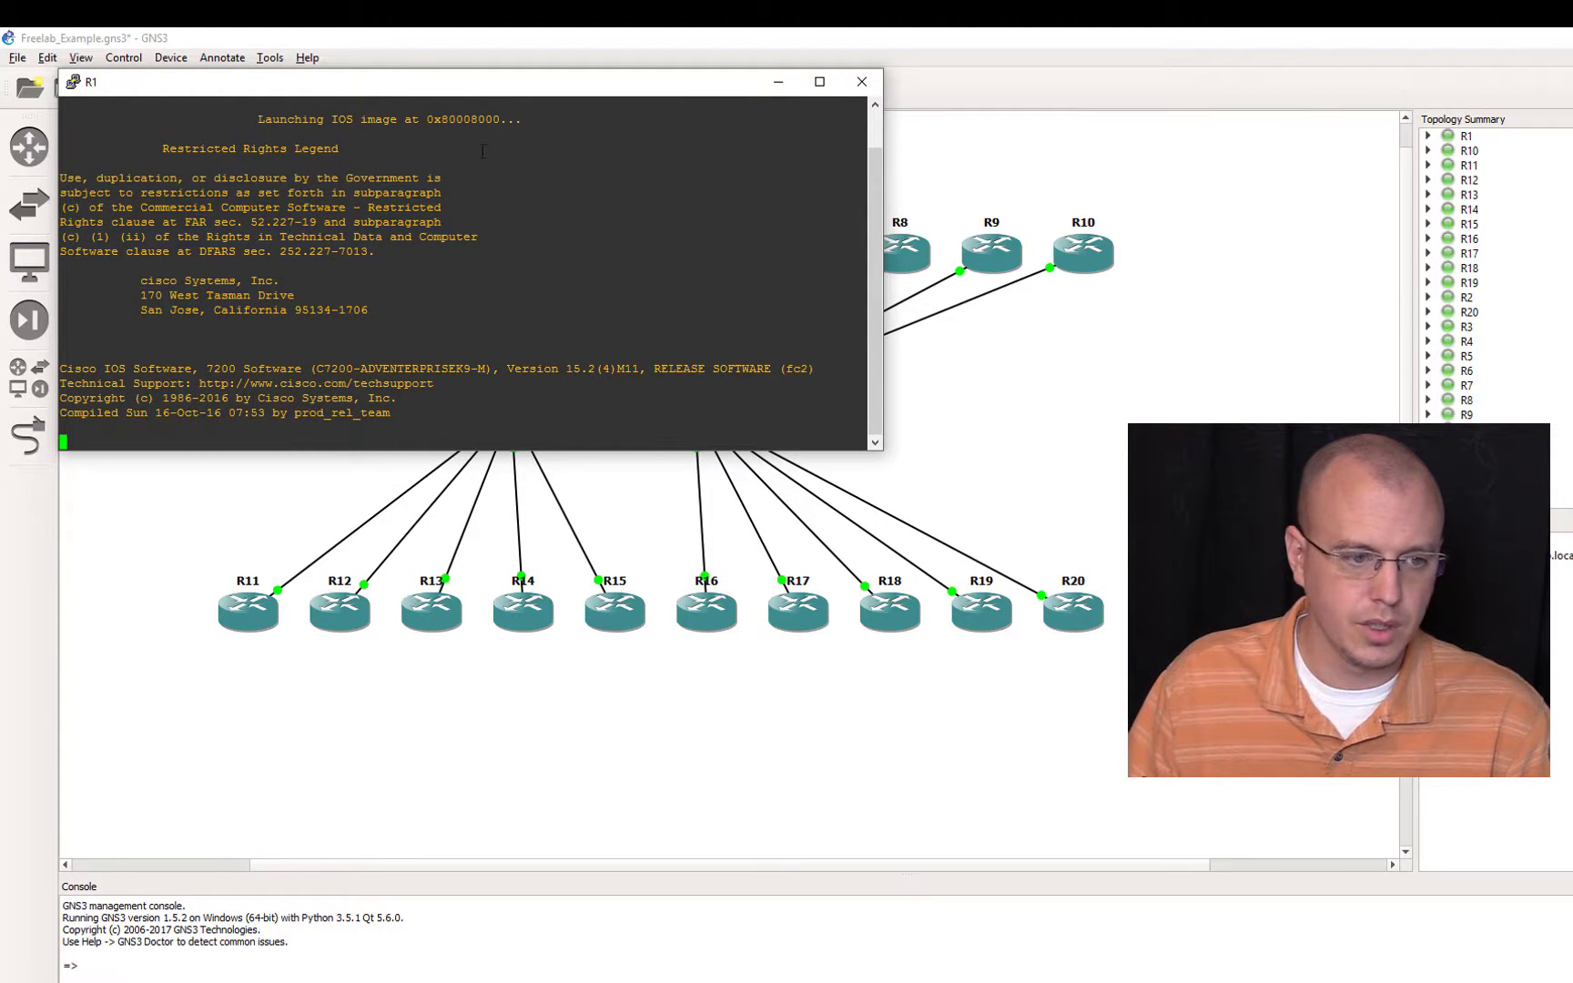
left_click_drag(457, 85, 459, 120)
double_click(1087, 615)
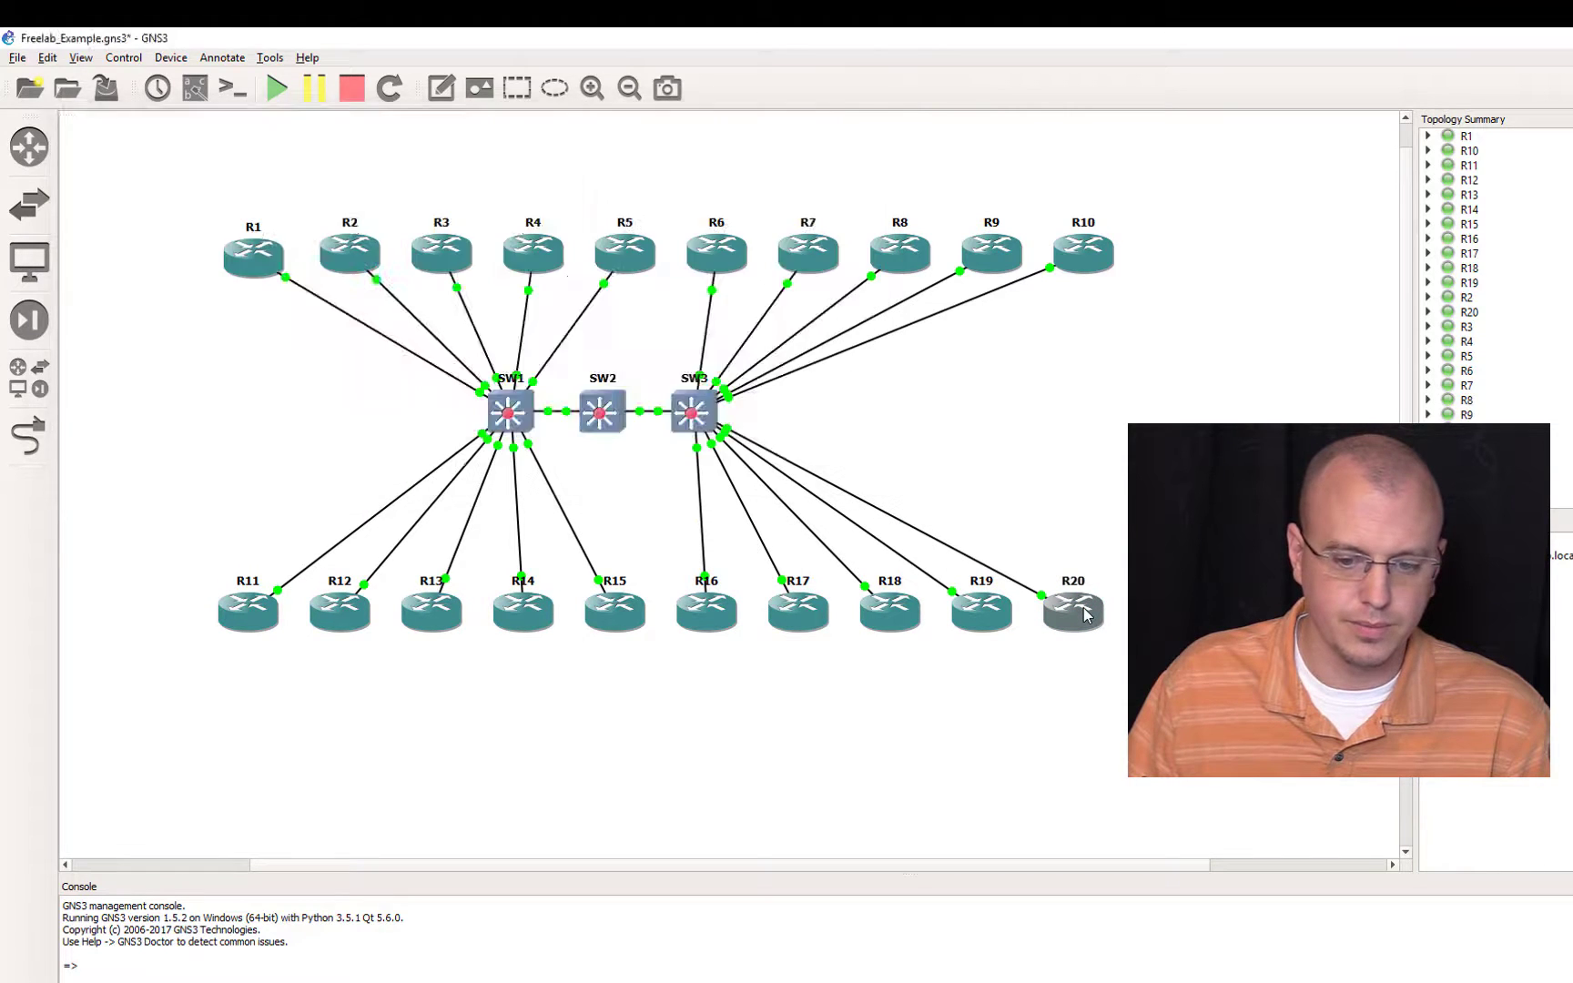
left_click_drag(329, 80, 361, 597)
left_click(1149, 982)
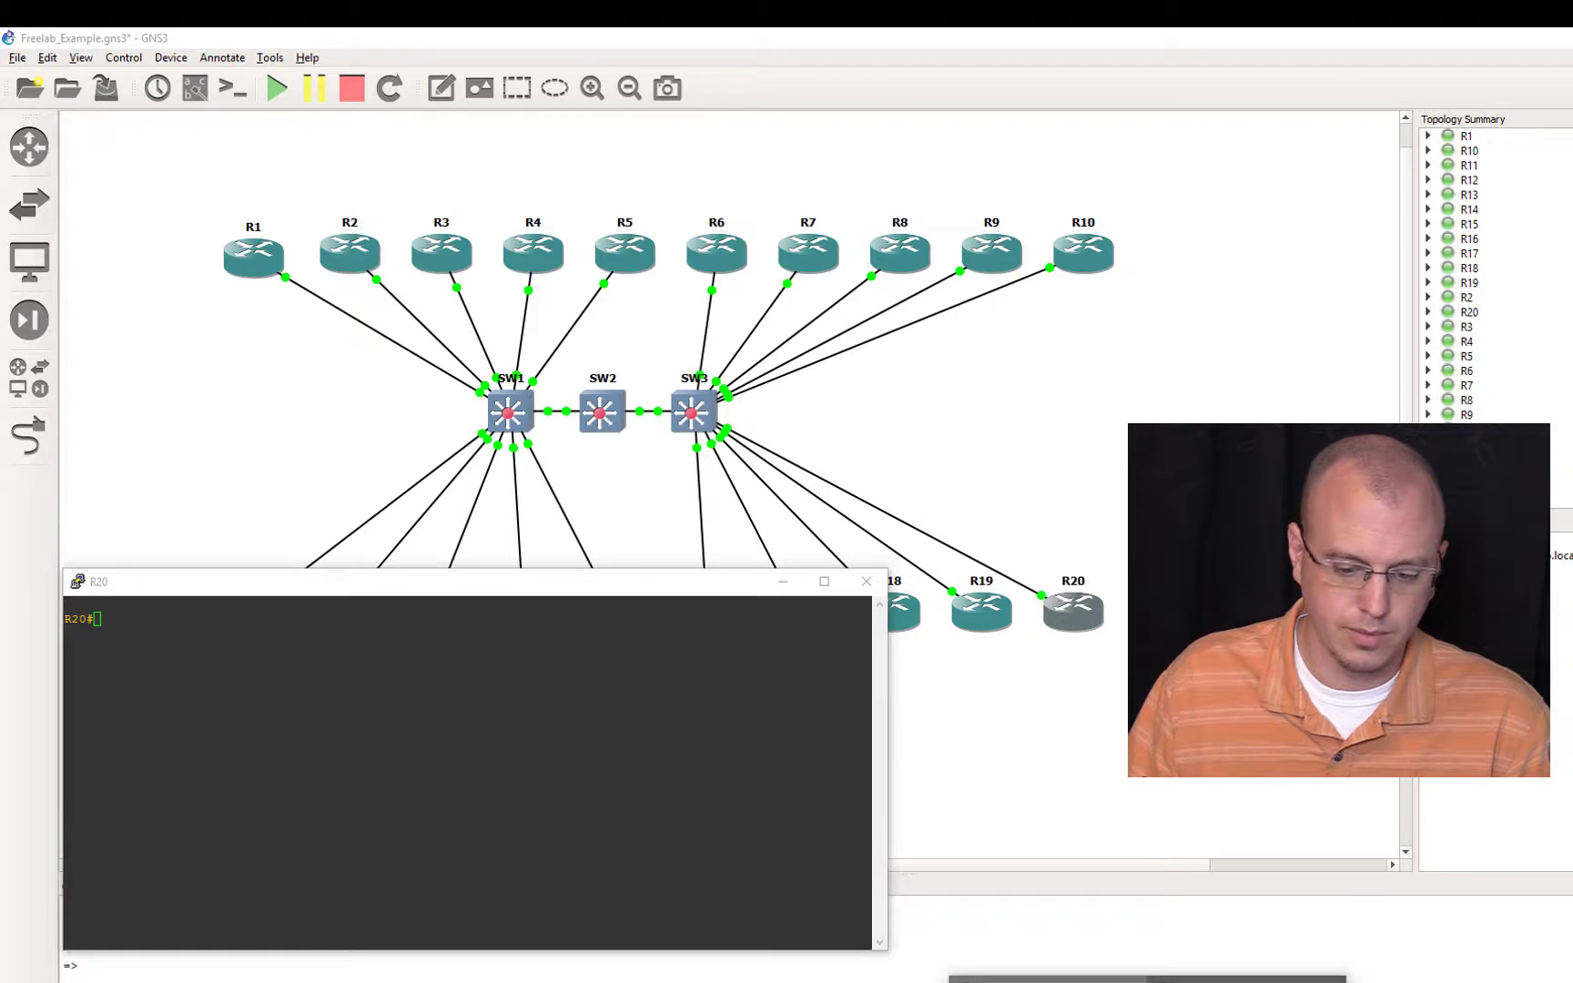
left_click(1048, 980)
left_click(485, 694)
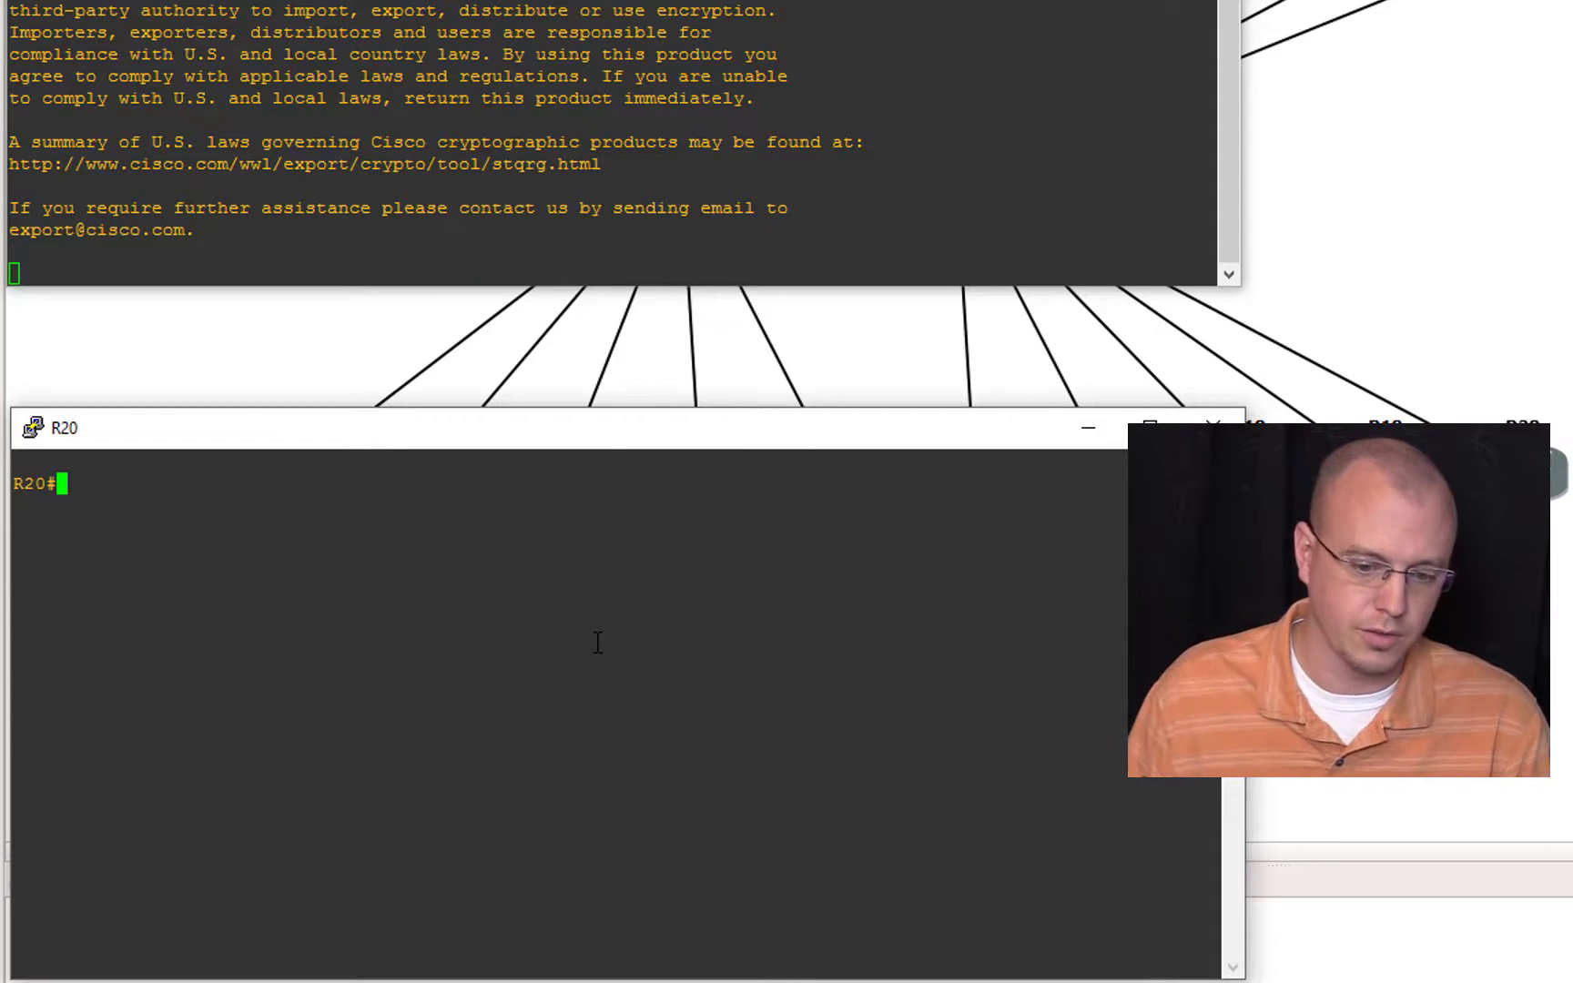
Step: List R20's interfaces and their IP status with show ip int br
right_click(597, 643)
key("BackSpace")
key("BackSpace")
key("BackSpace")
key("BackSpace")
key("BackSpace")
key("BackSpace")
key("BackSpace")
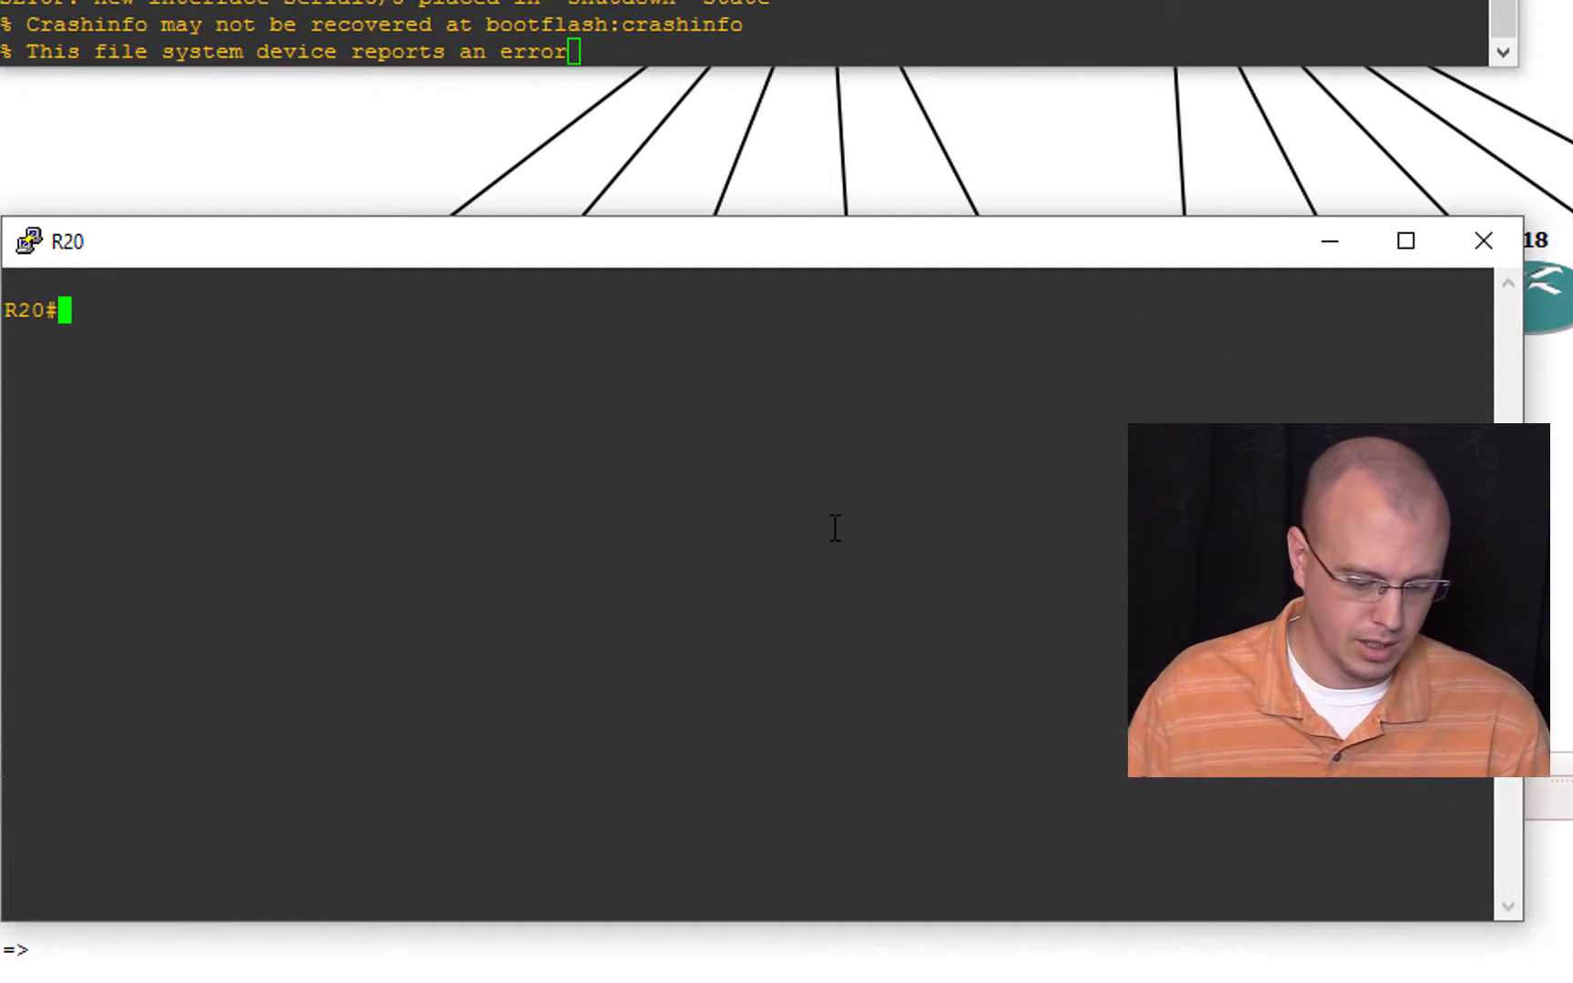
type("shwo ip in")
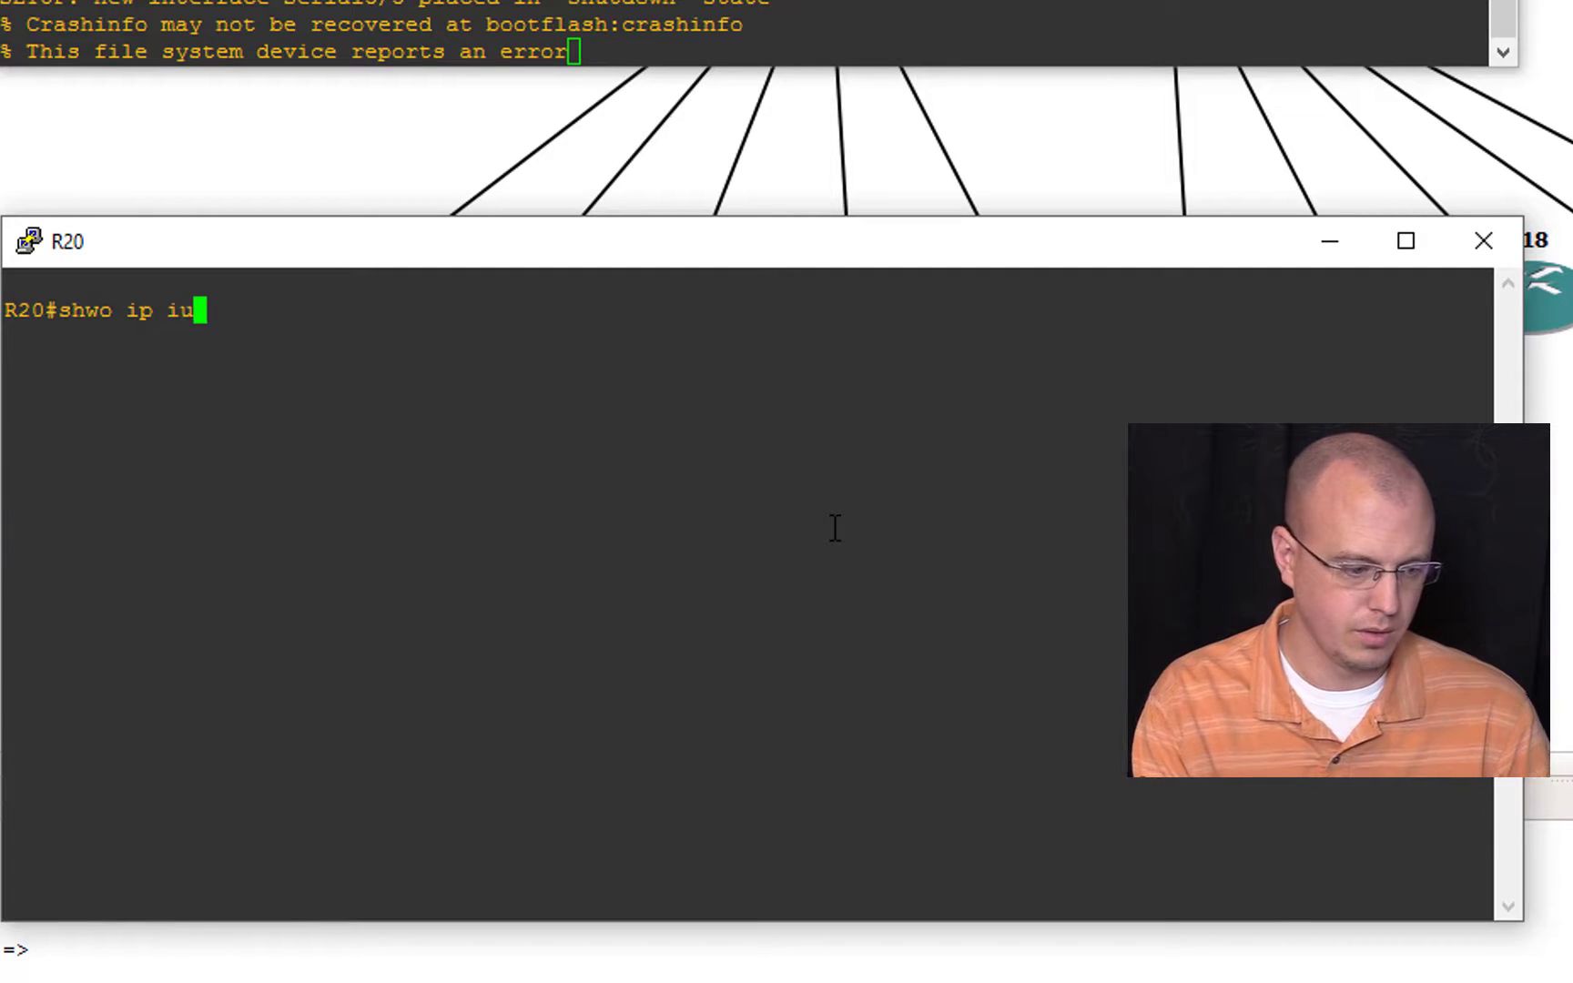
key("BackSpace")
key("BackSpace")
key("BackSpace")
key("BackSpace")
key("BackSpace")
key("BackSpace")
key("BackSpace")
key("BackSpace")
key("BackSpace")
key("BackSpace")
type("show ip int br")
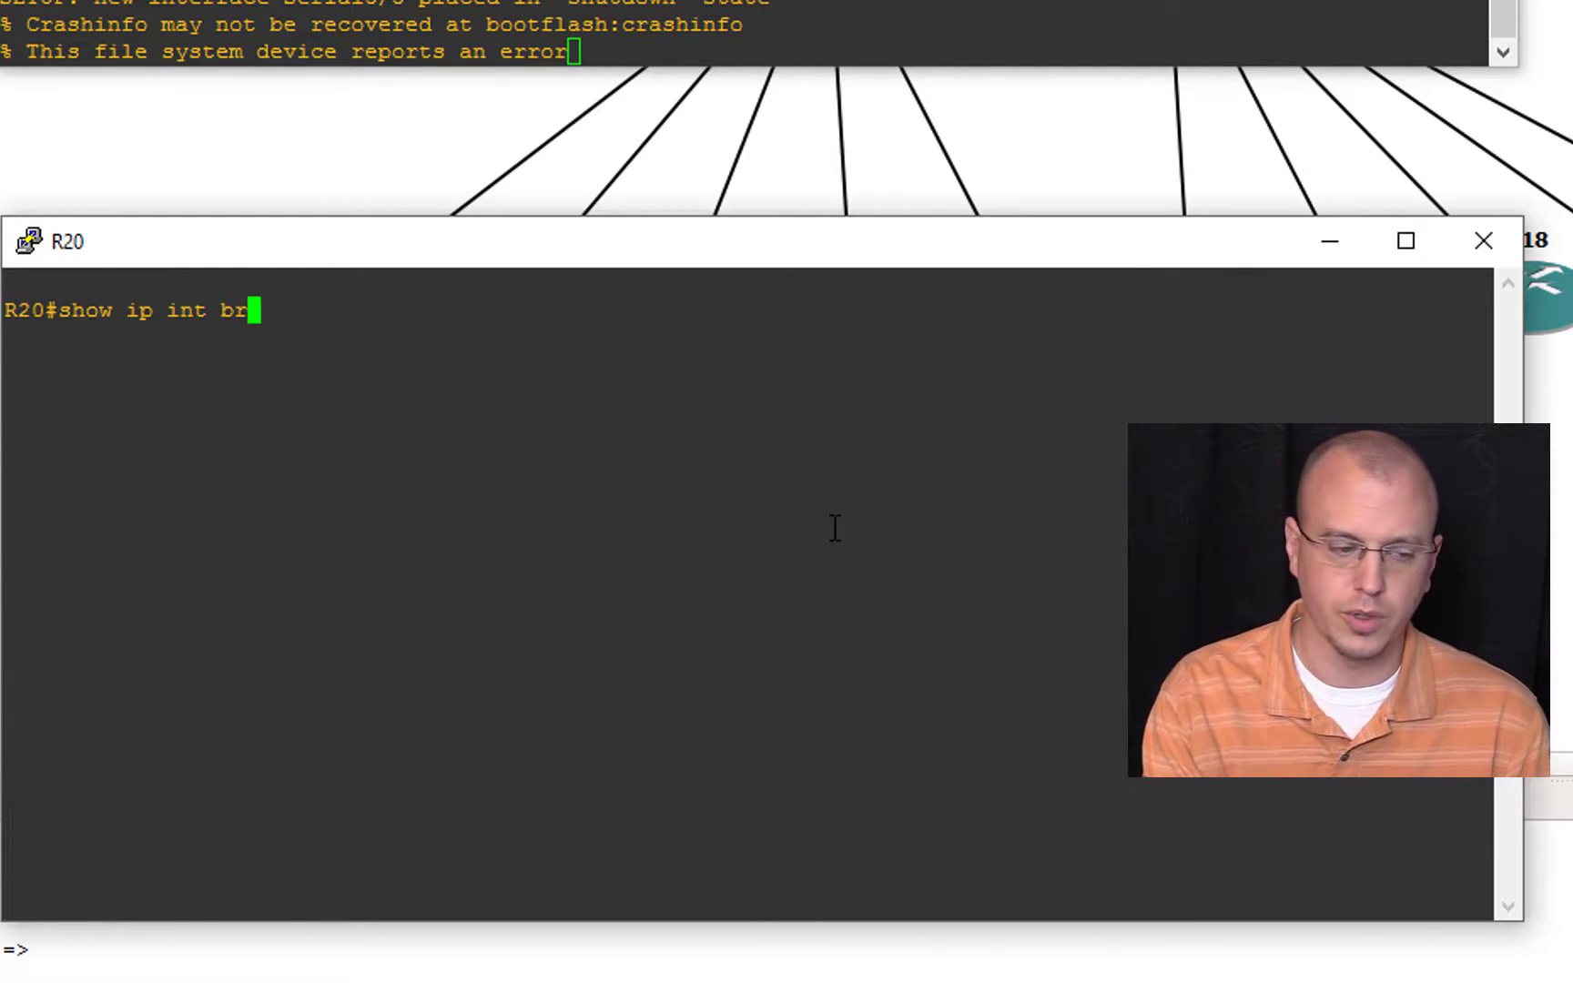
key("Return")
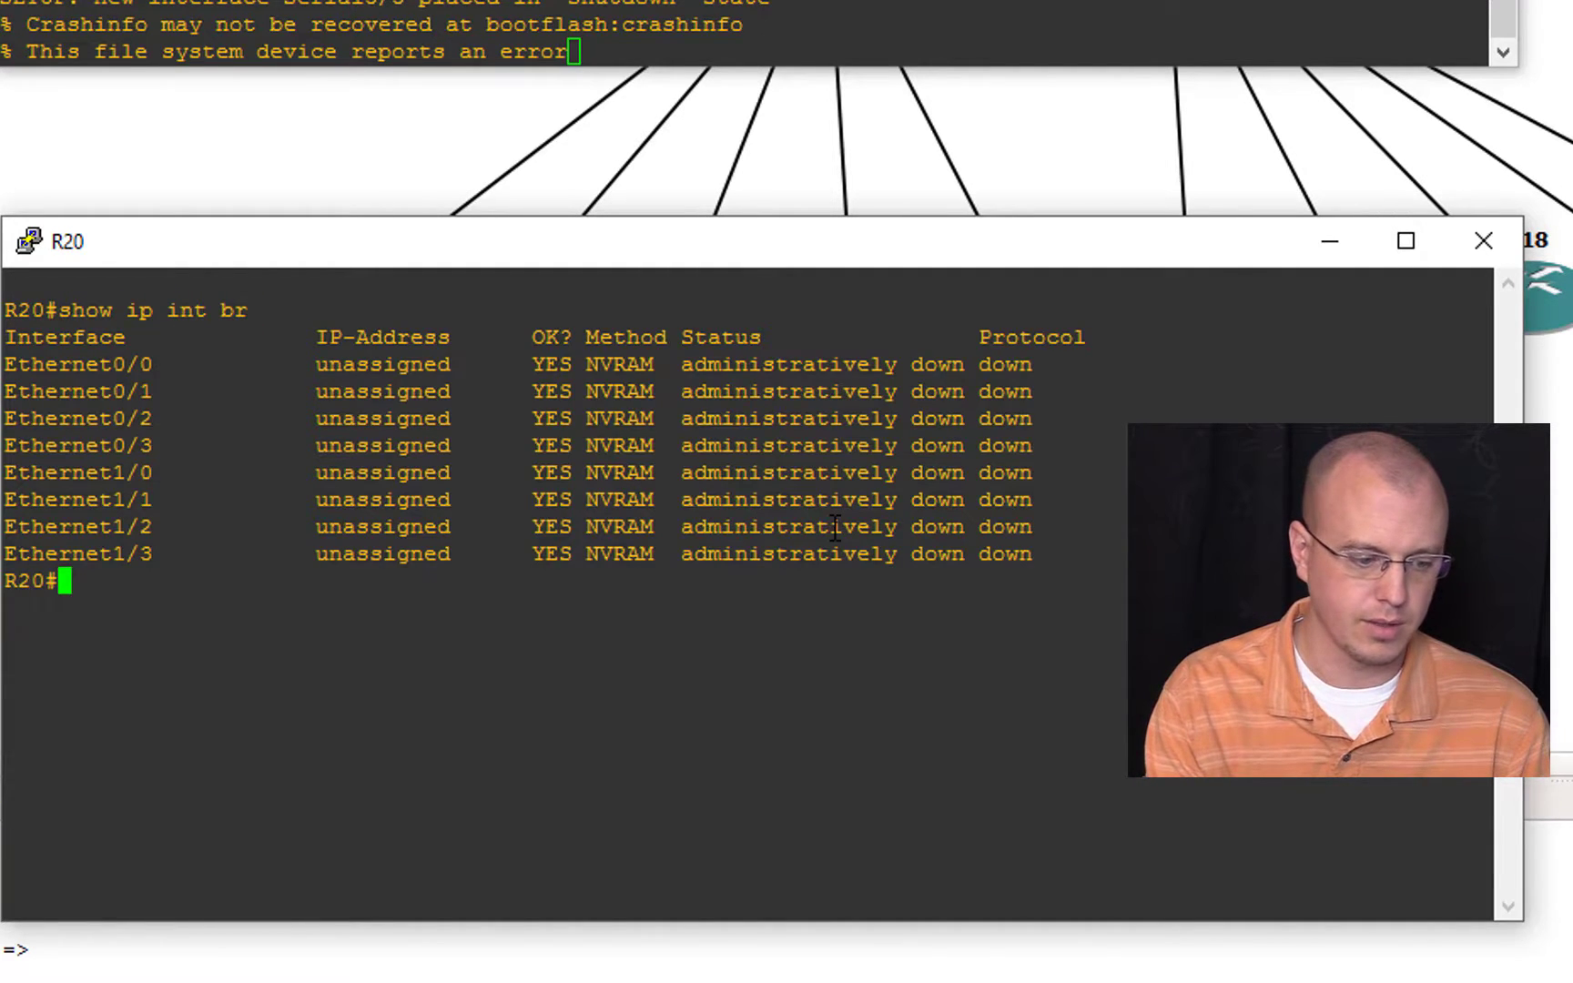
Step: Enter global configuration mode on R20 and open the configuration of interface e0/0
type("conf t")
key("Return")
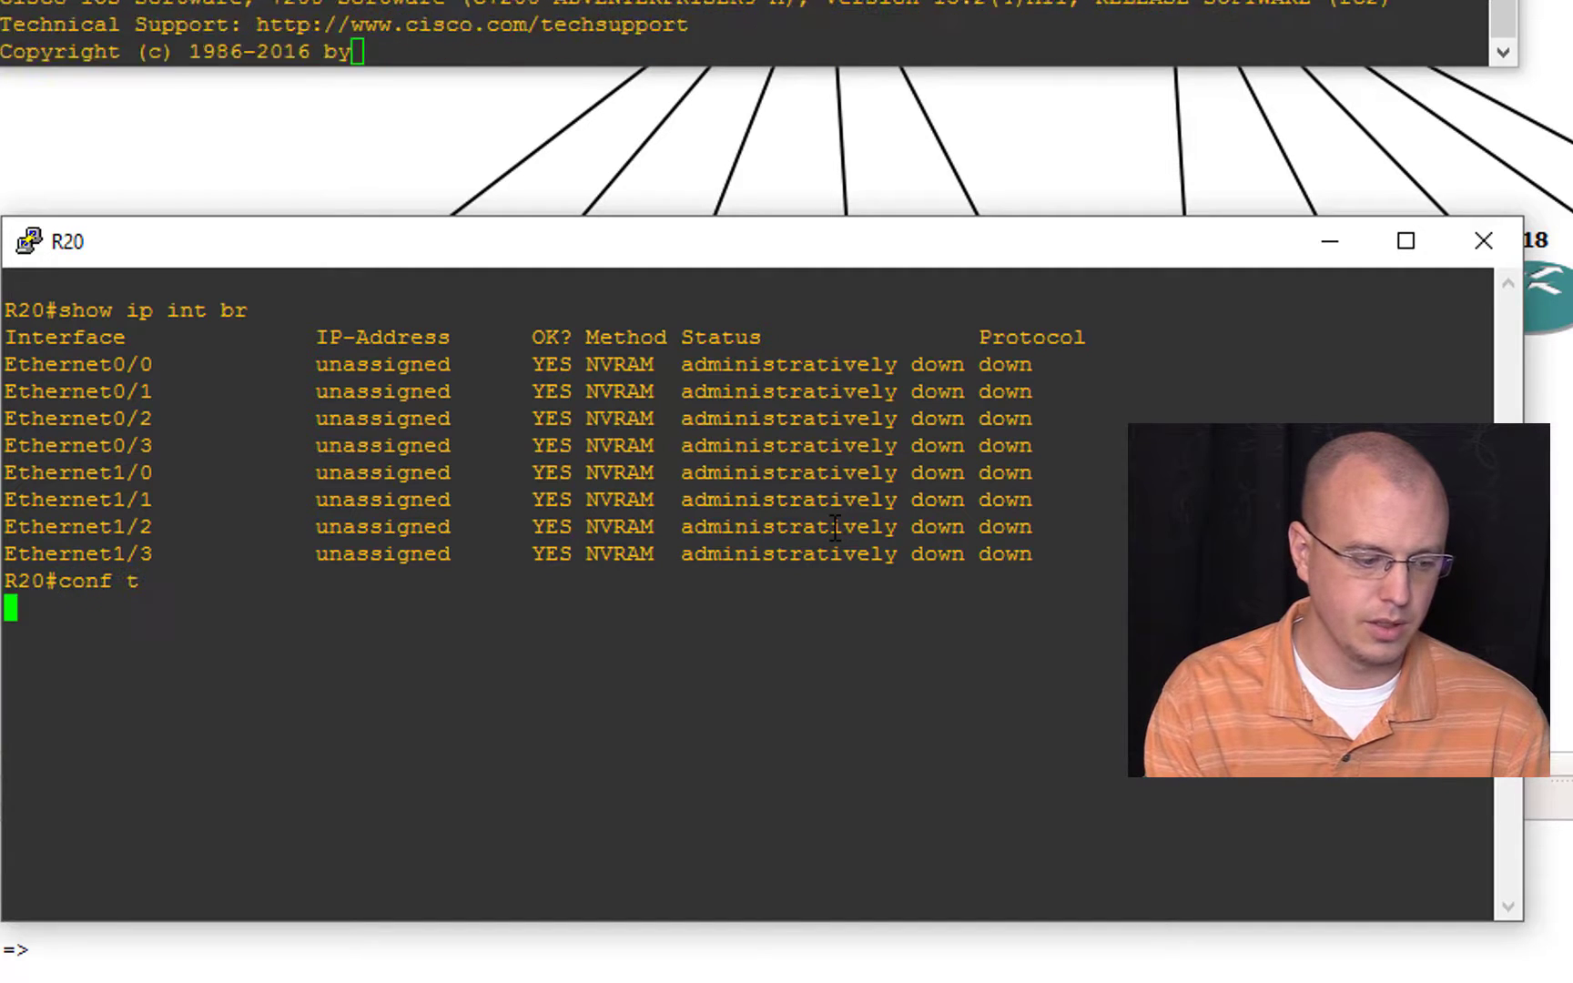
type("int f0/0")
key("Return")
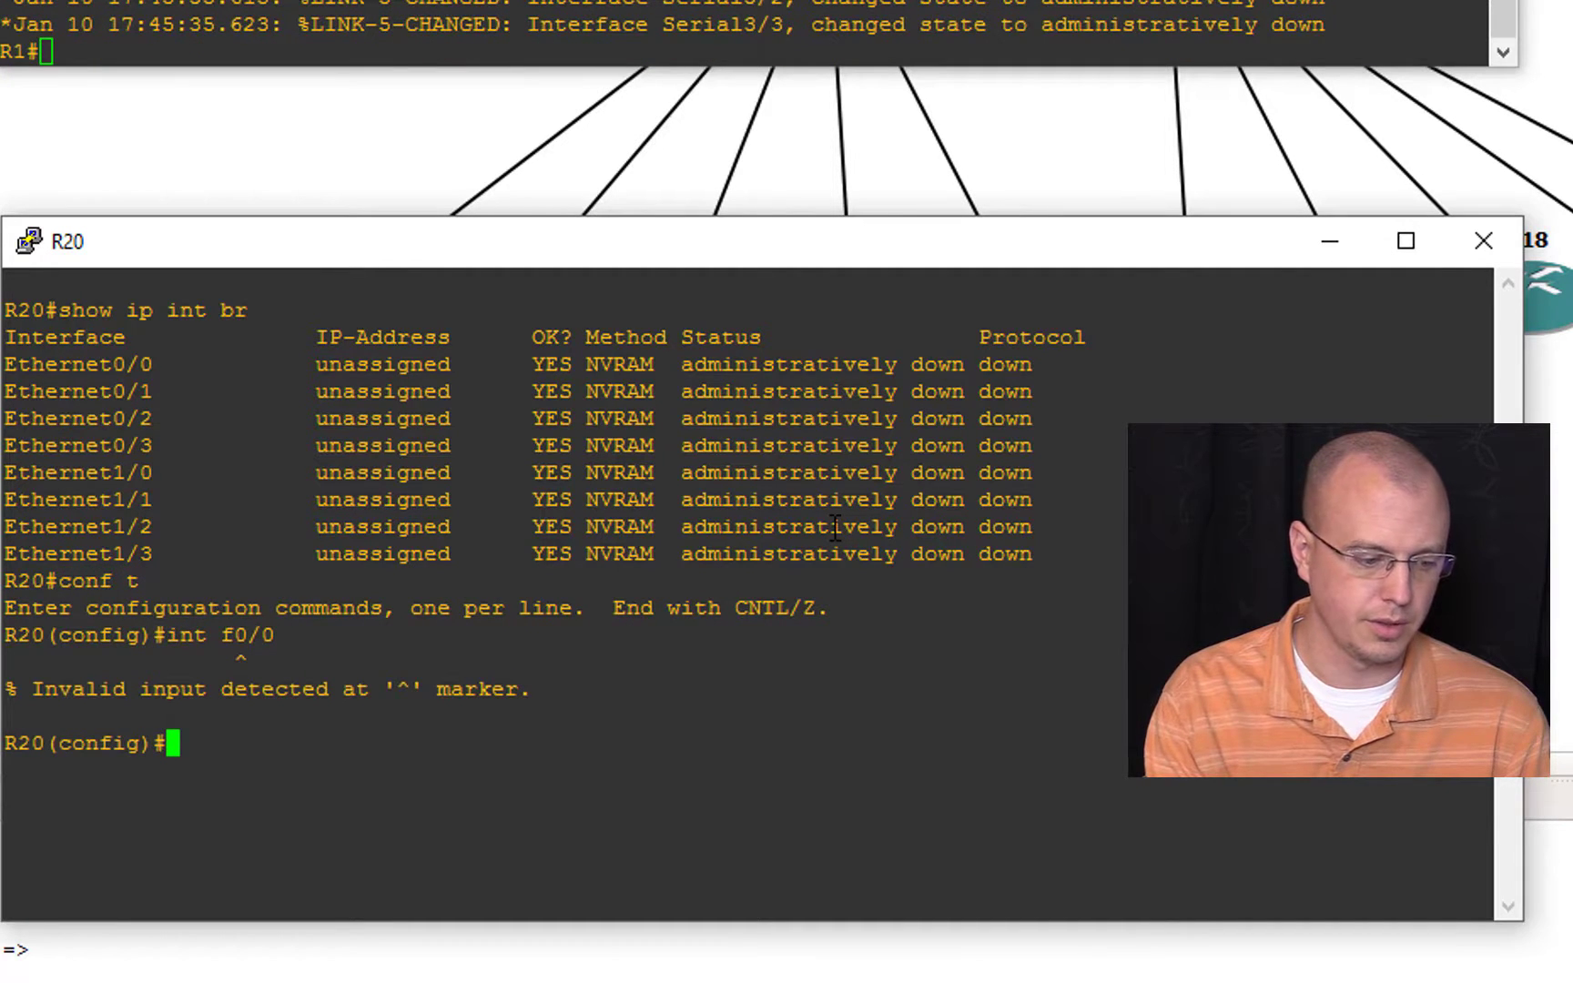
key("Up")
key("Left")
key("Left")
key("Left")
key("BackSpace")
type("e")
key("Return")
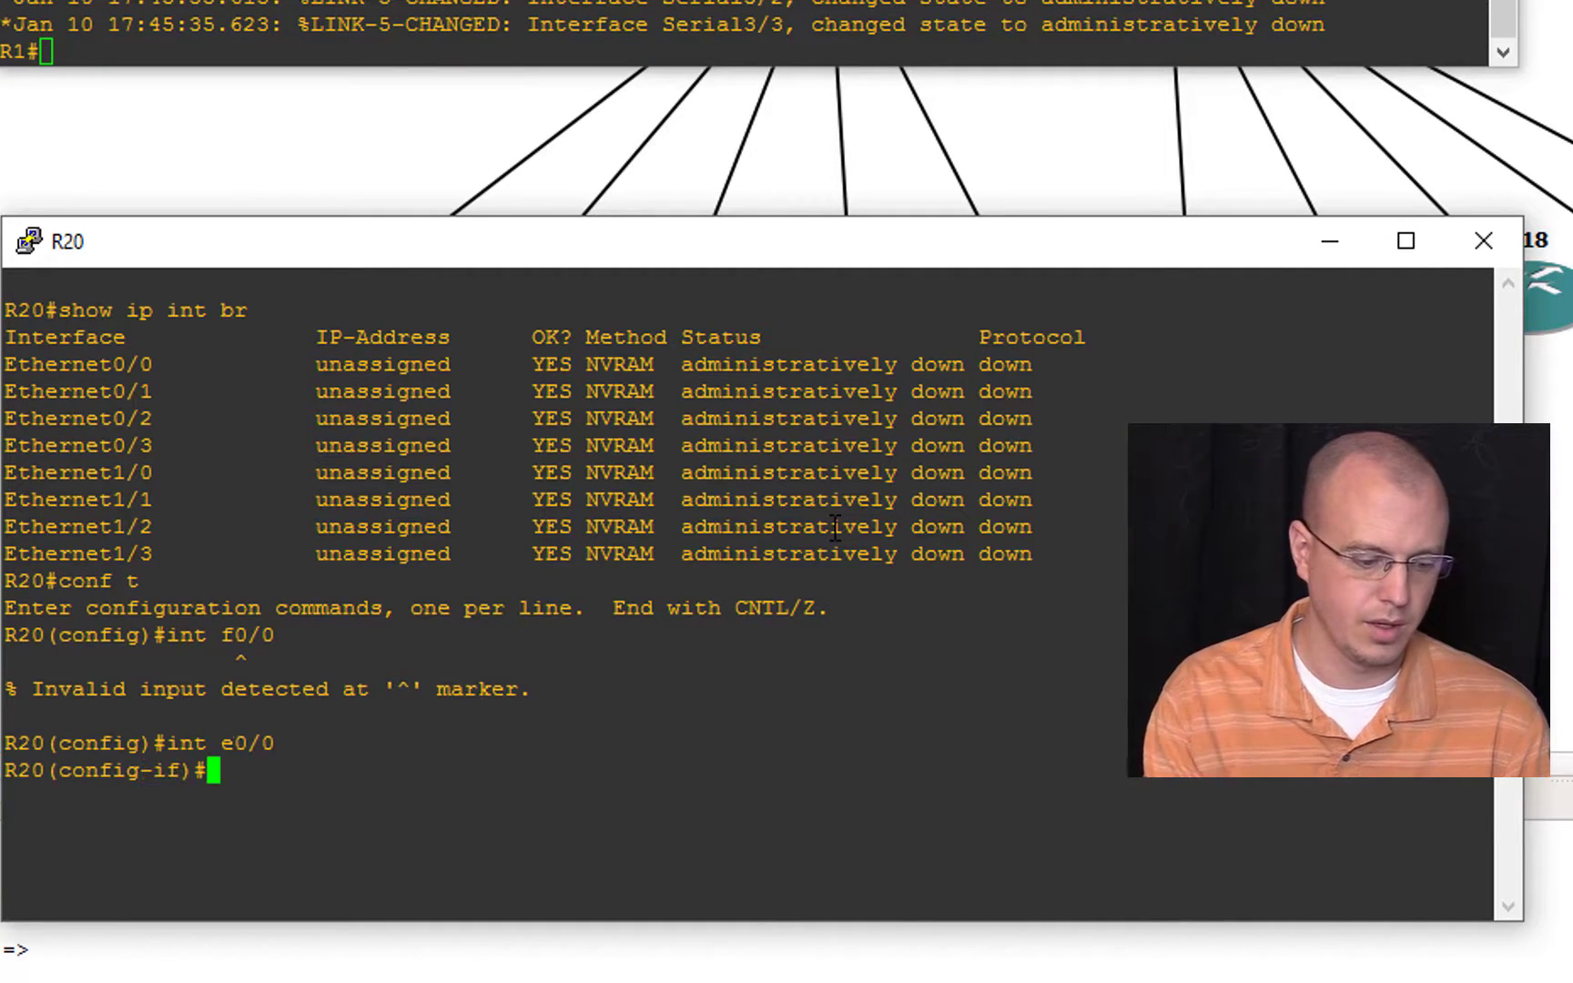
Step: Assign IP address 10.0.0.20 with mask 255.255.255.0 to R20's interface e0/0
type("ip addres")
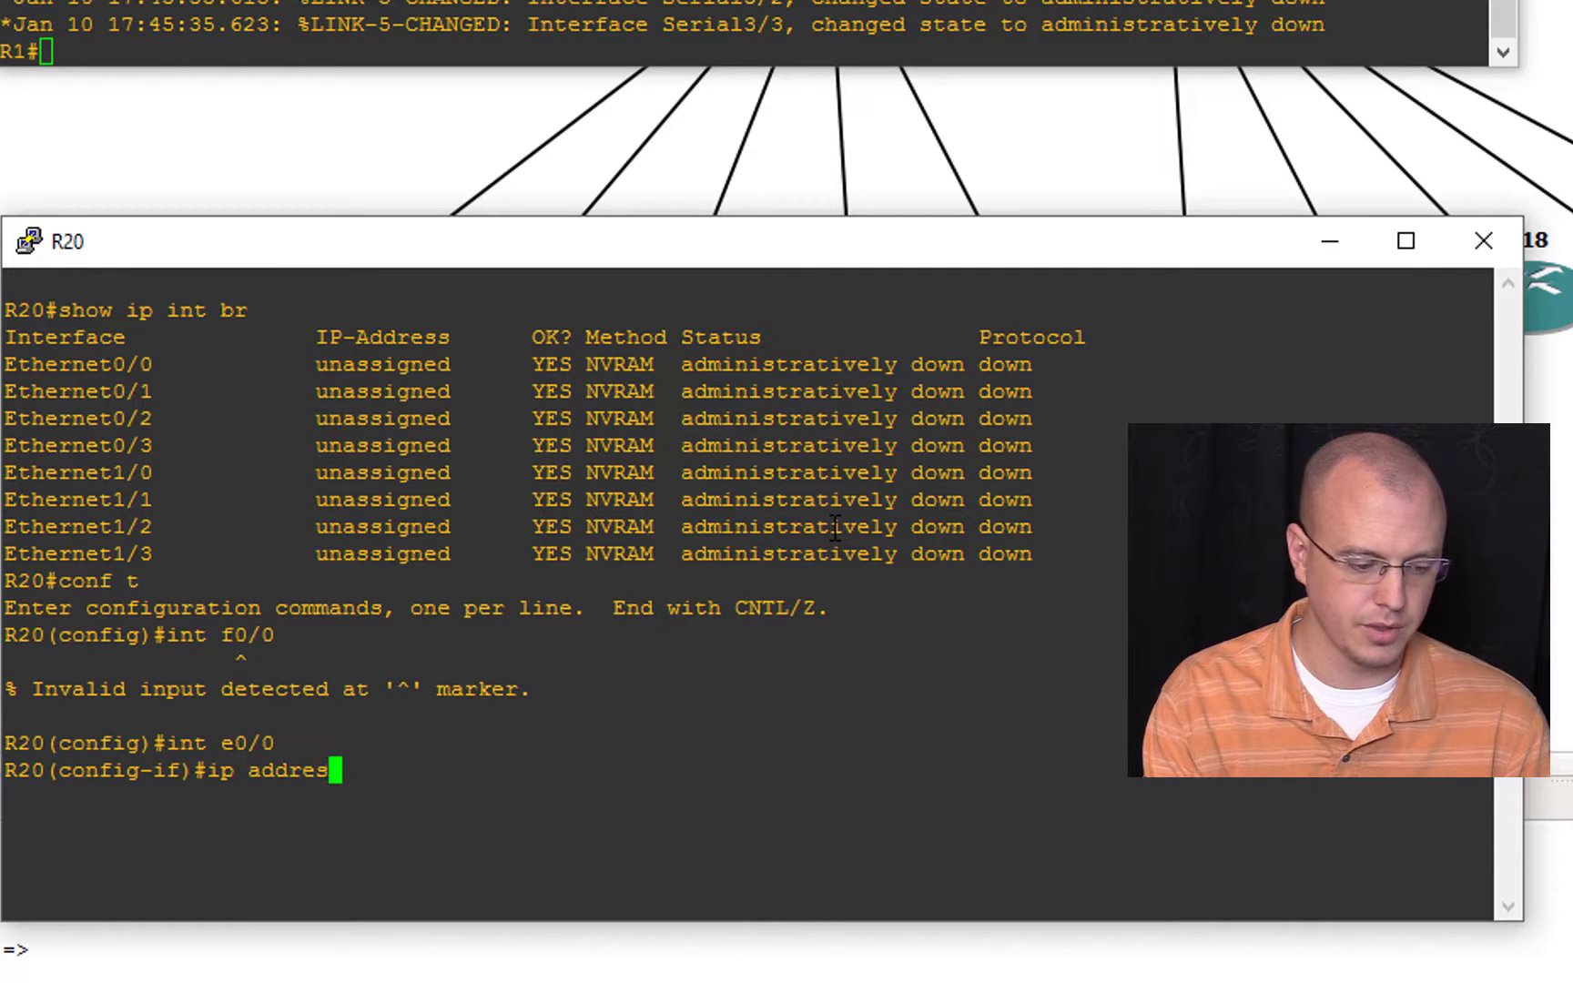
type("s 10.0.0.0")
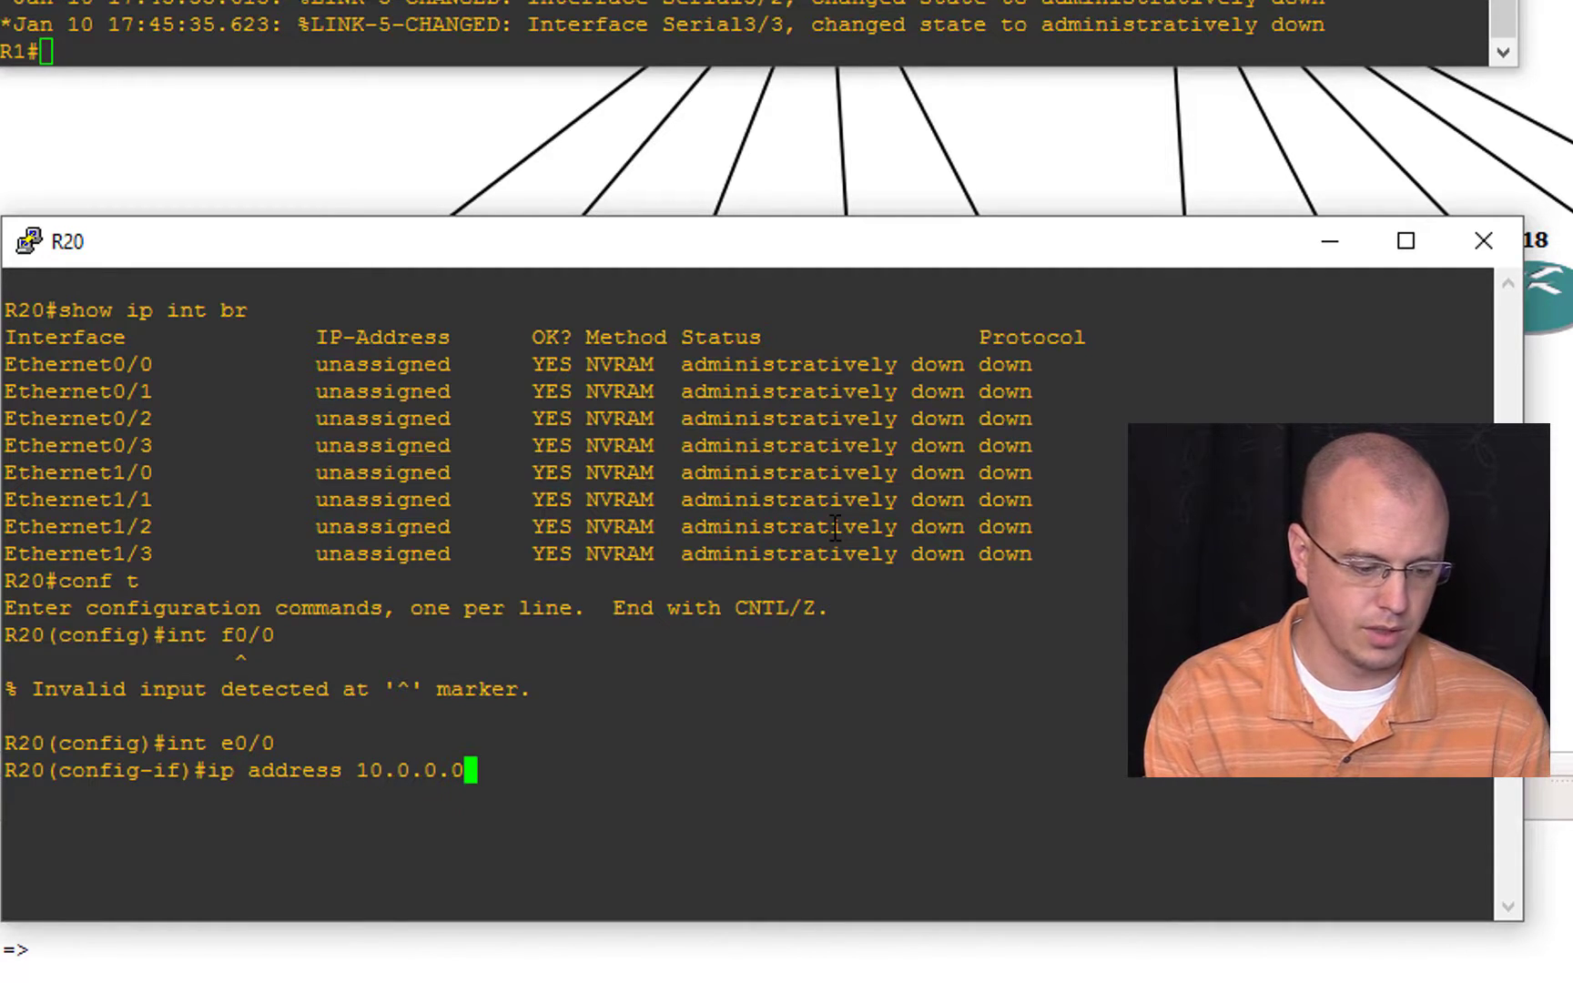
key("BackSpace")
type("20")
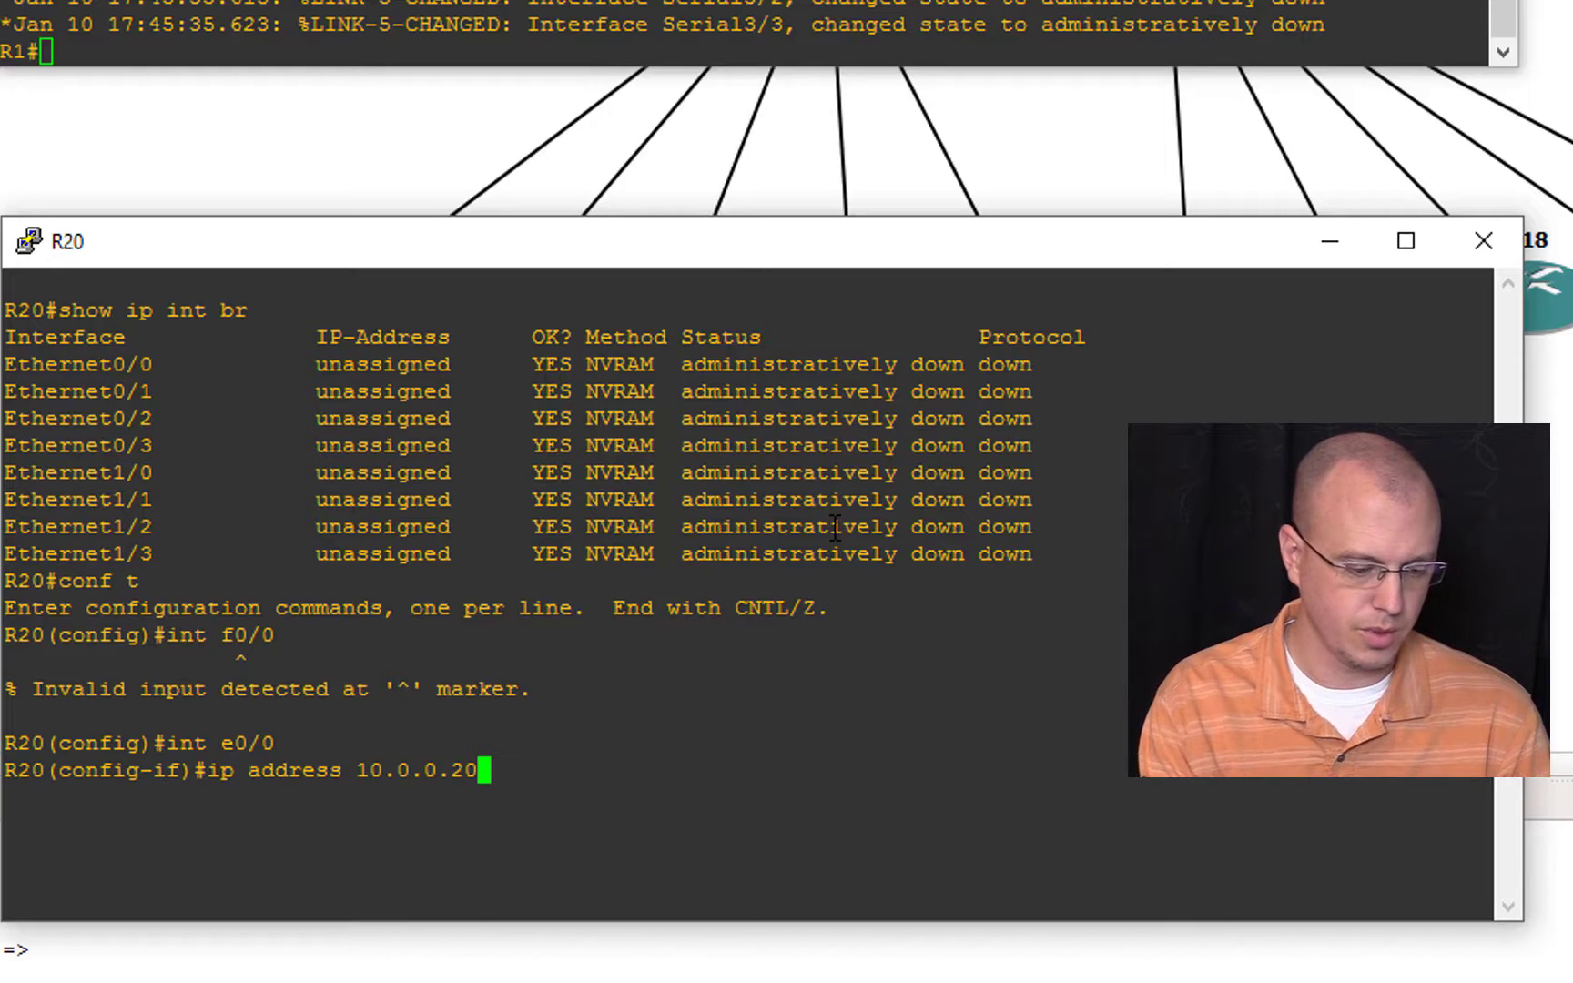
type(" 255.255.255.0")
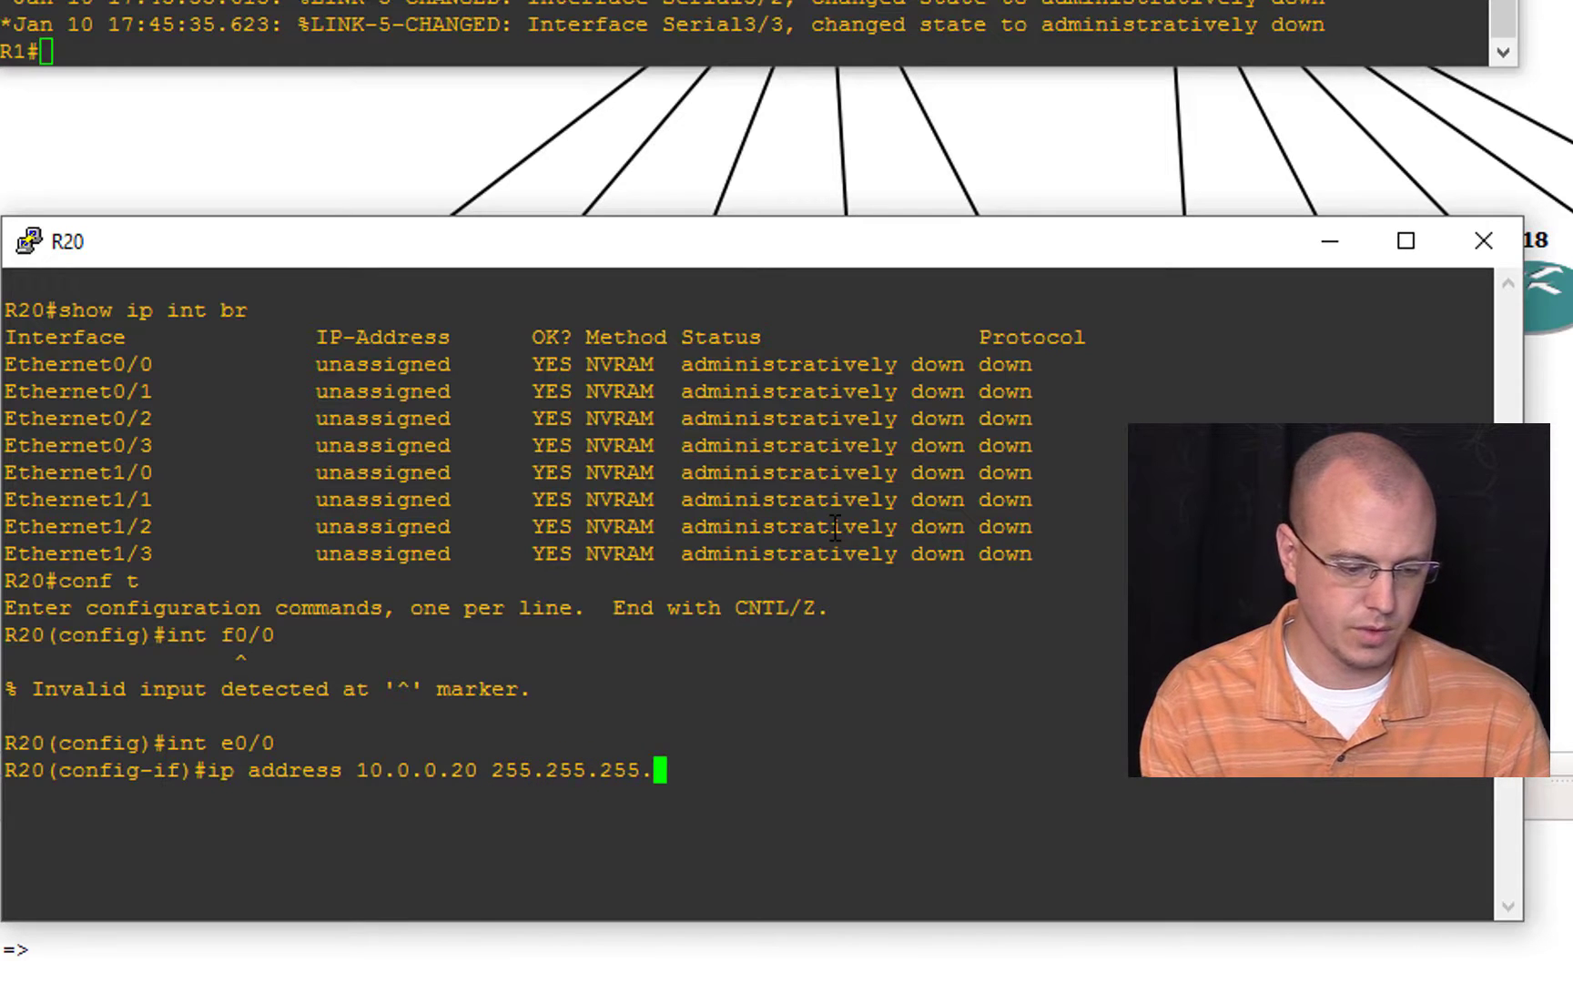
key("Return")
Step: Enable R20's e0/0 interface with no shut and return to privileged mode
type("nos")
key("BackSpace")
key("BackSpace")
type("shut")
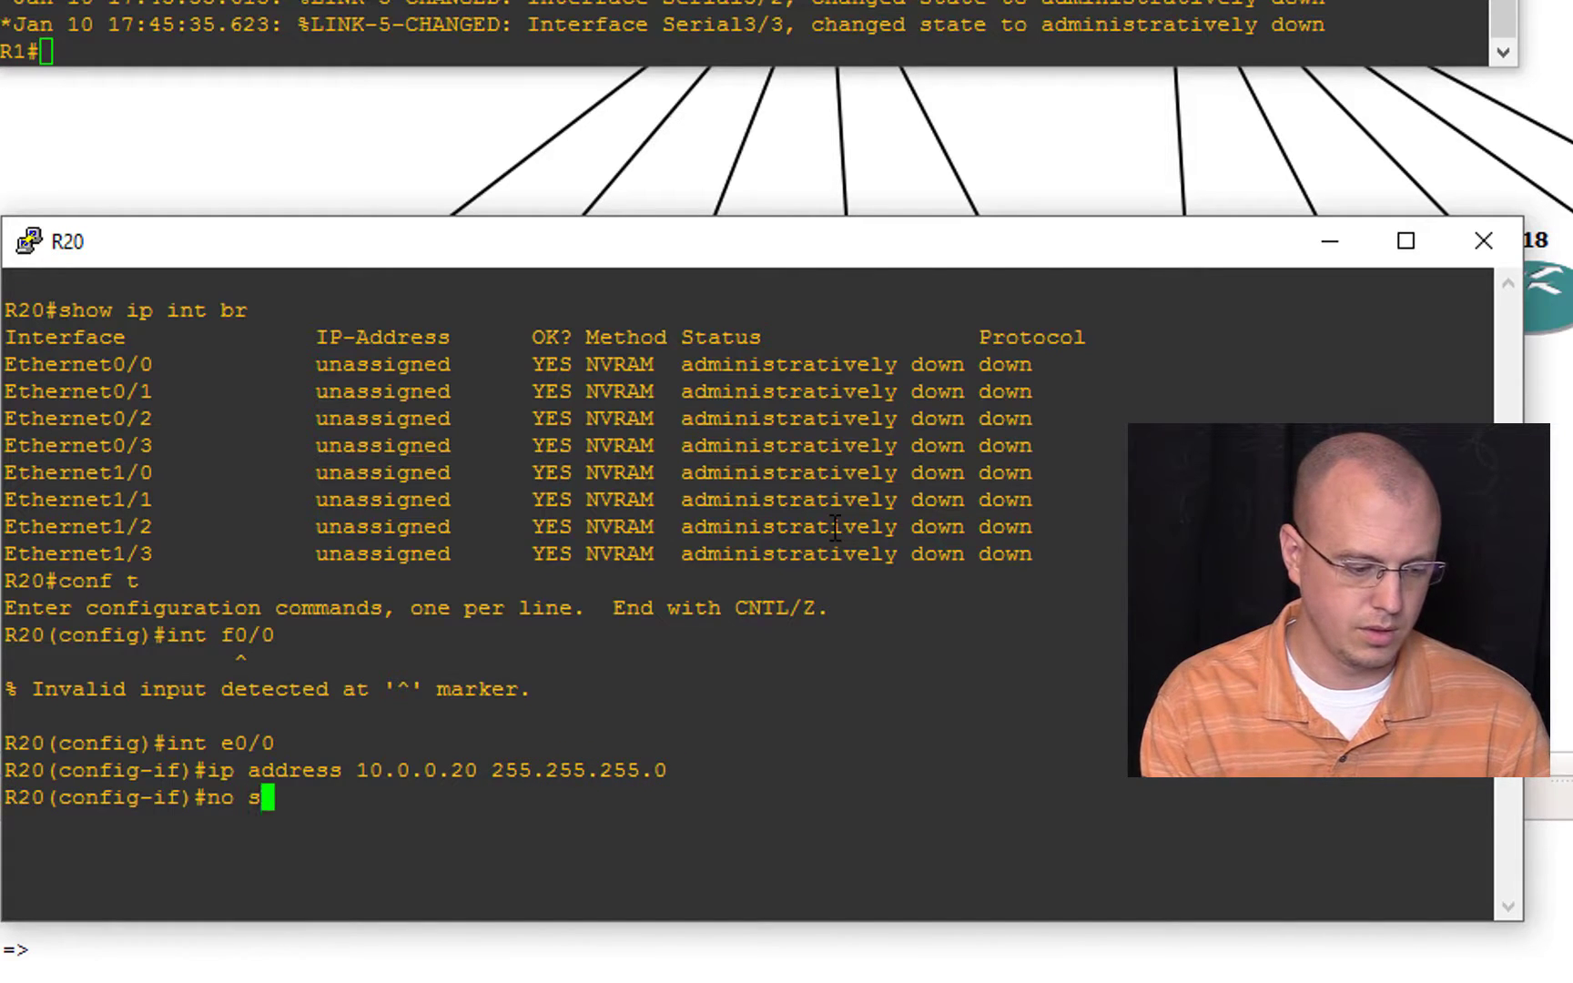
key("Return")
type("end")
key("Return")
type("end")
key("Return")
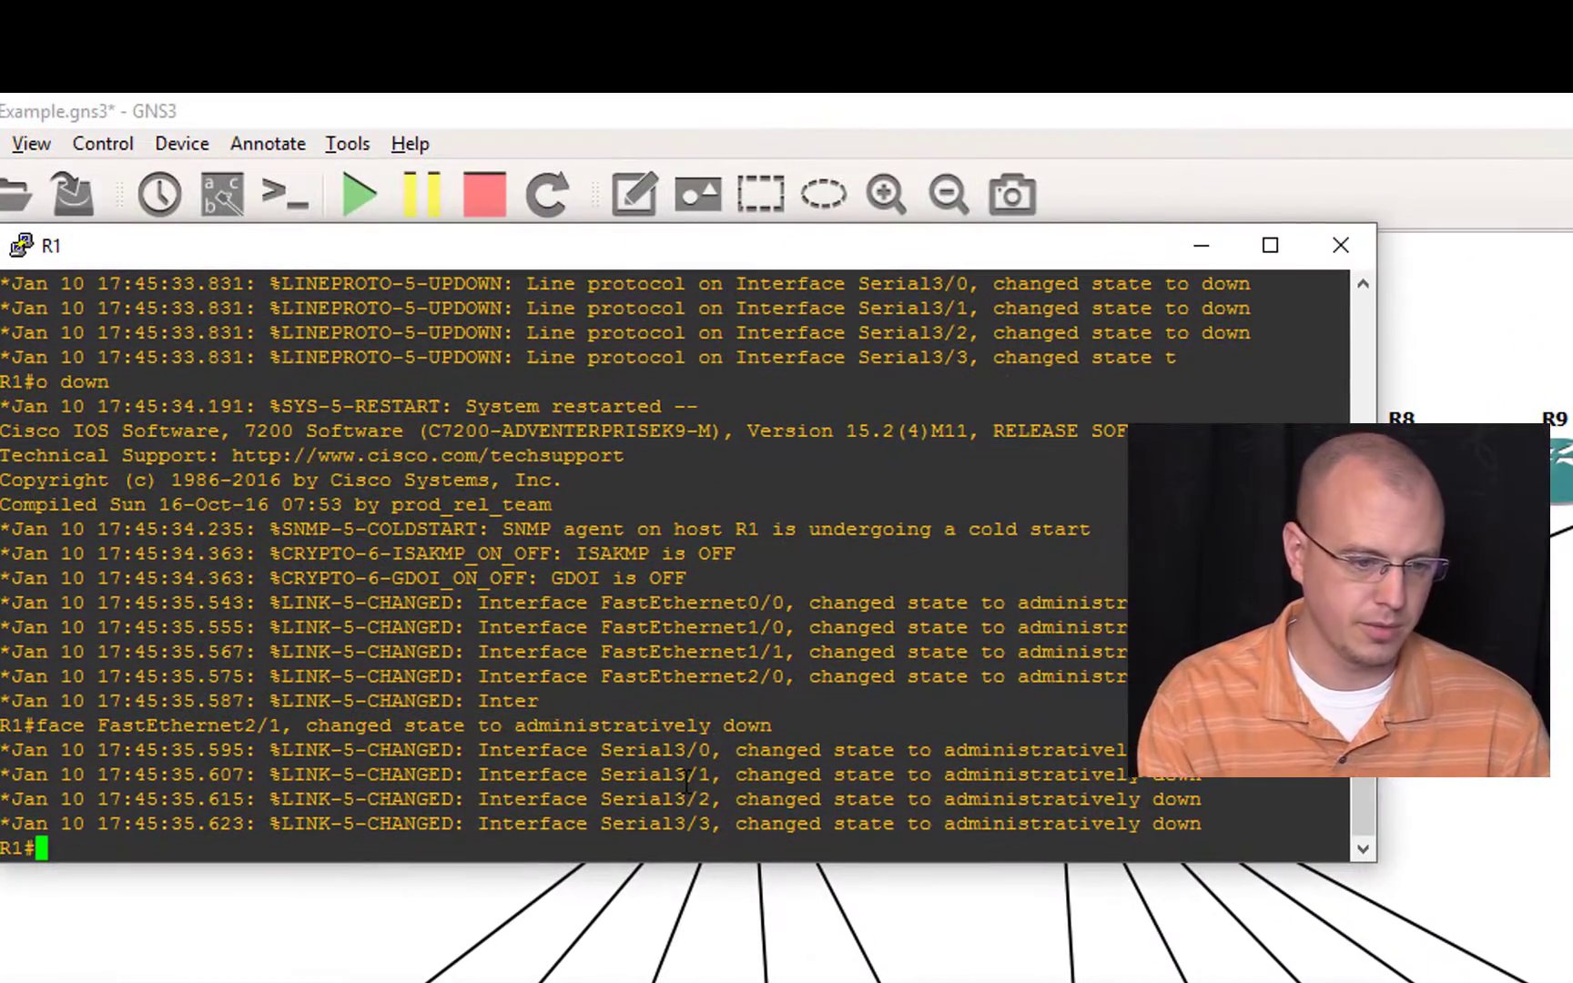
Step: List R1's interfaces with show ip int br and enter the configuration of its interface f0/0
type("show ip int br")
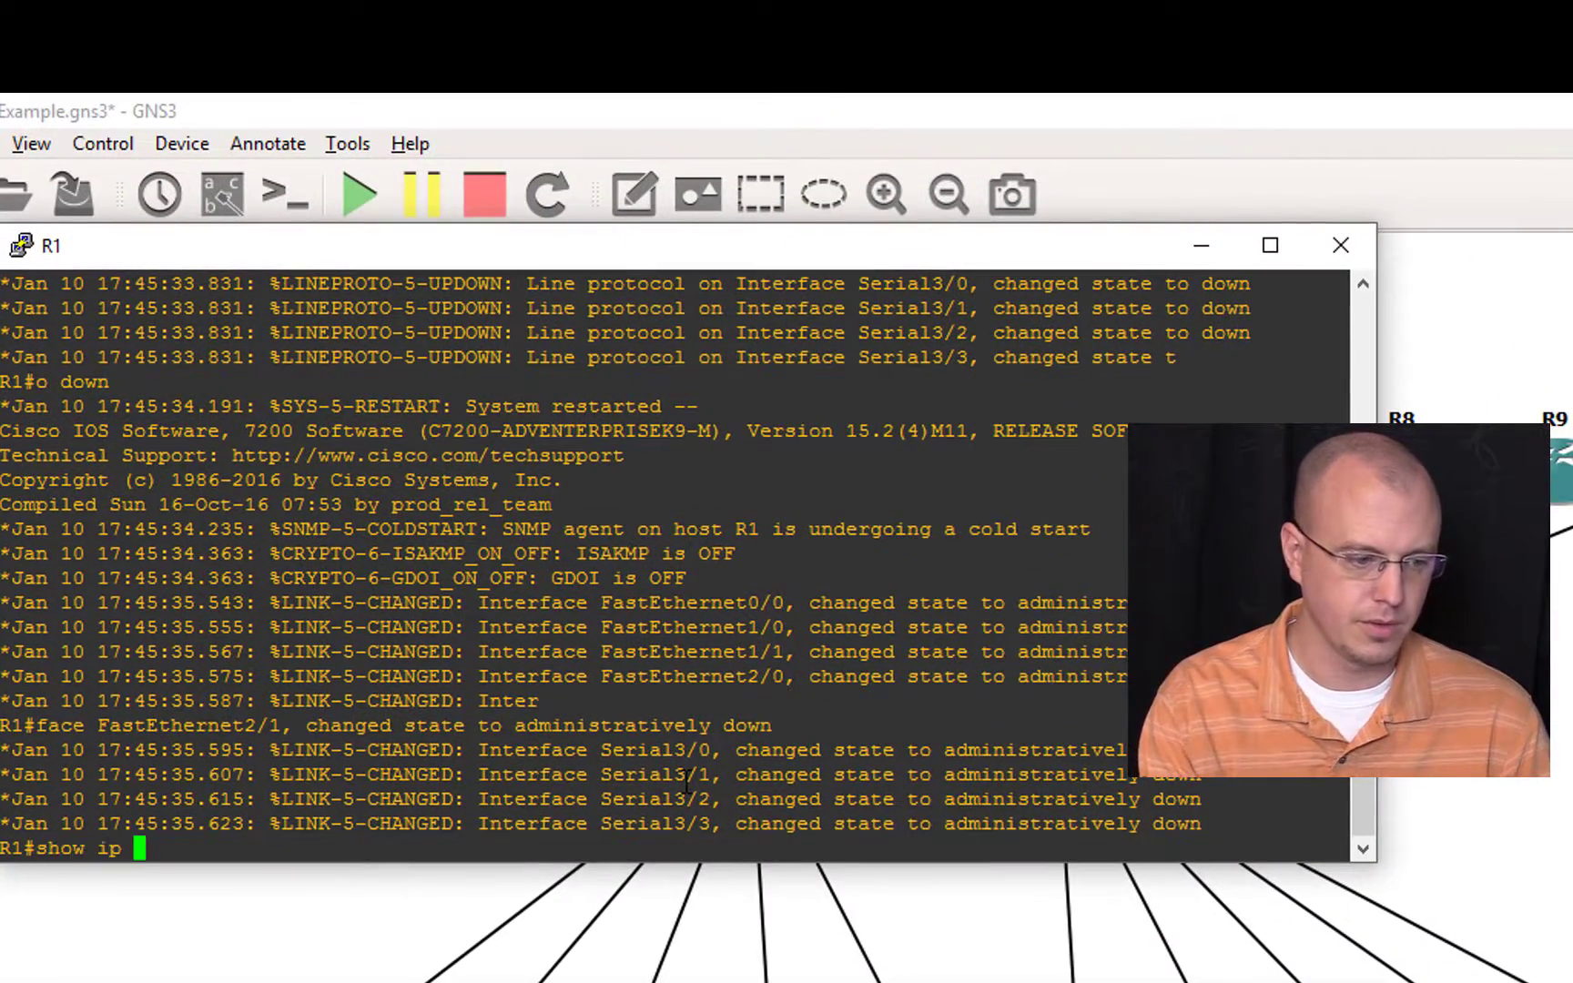
key("Return")
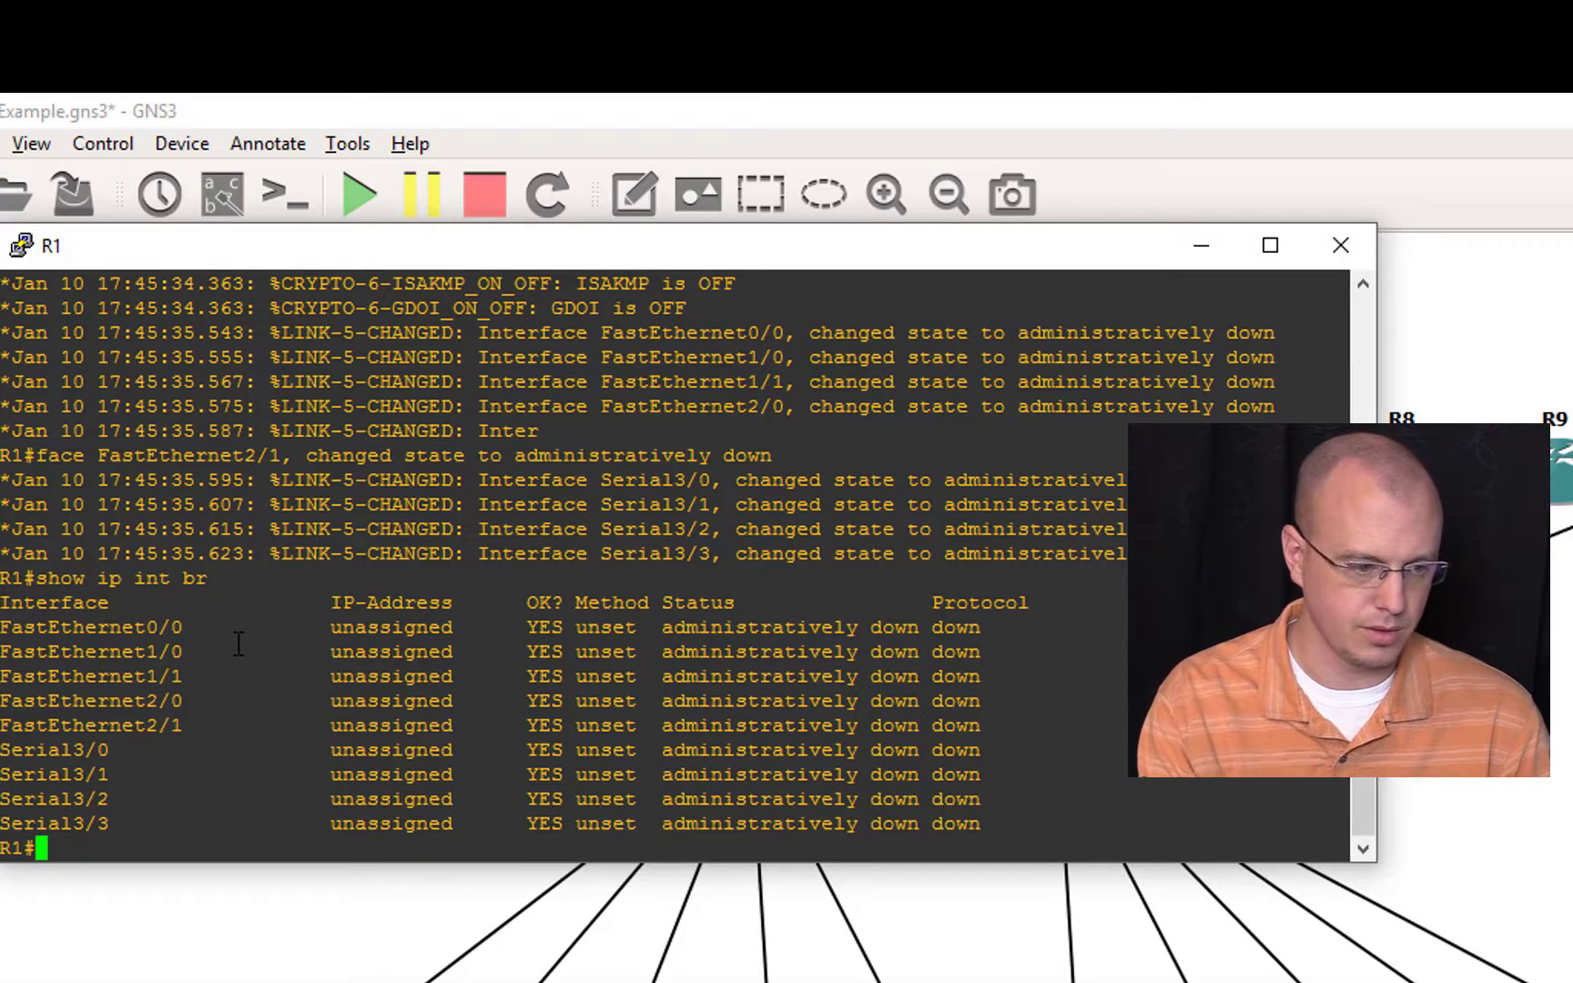
type("conf t")
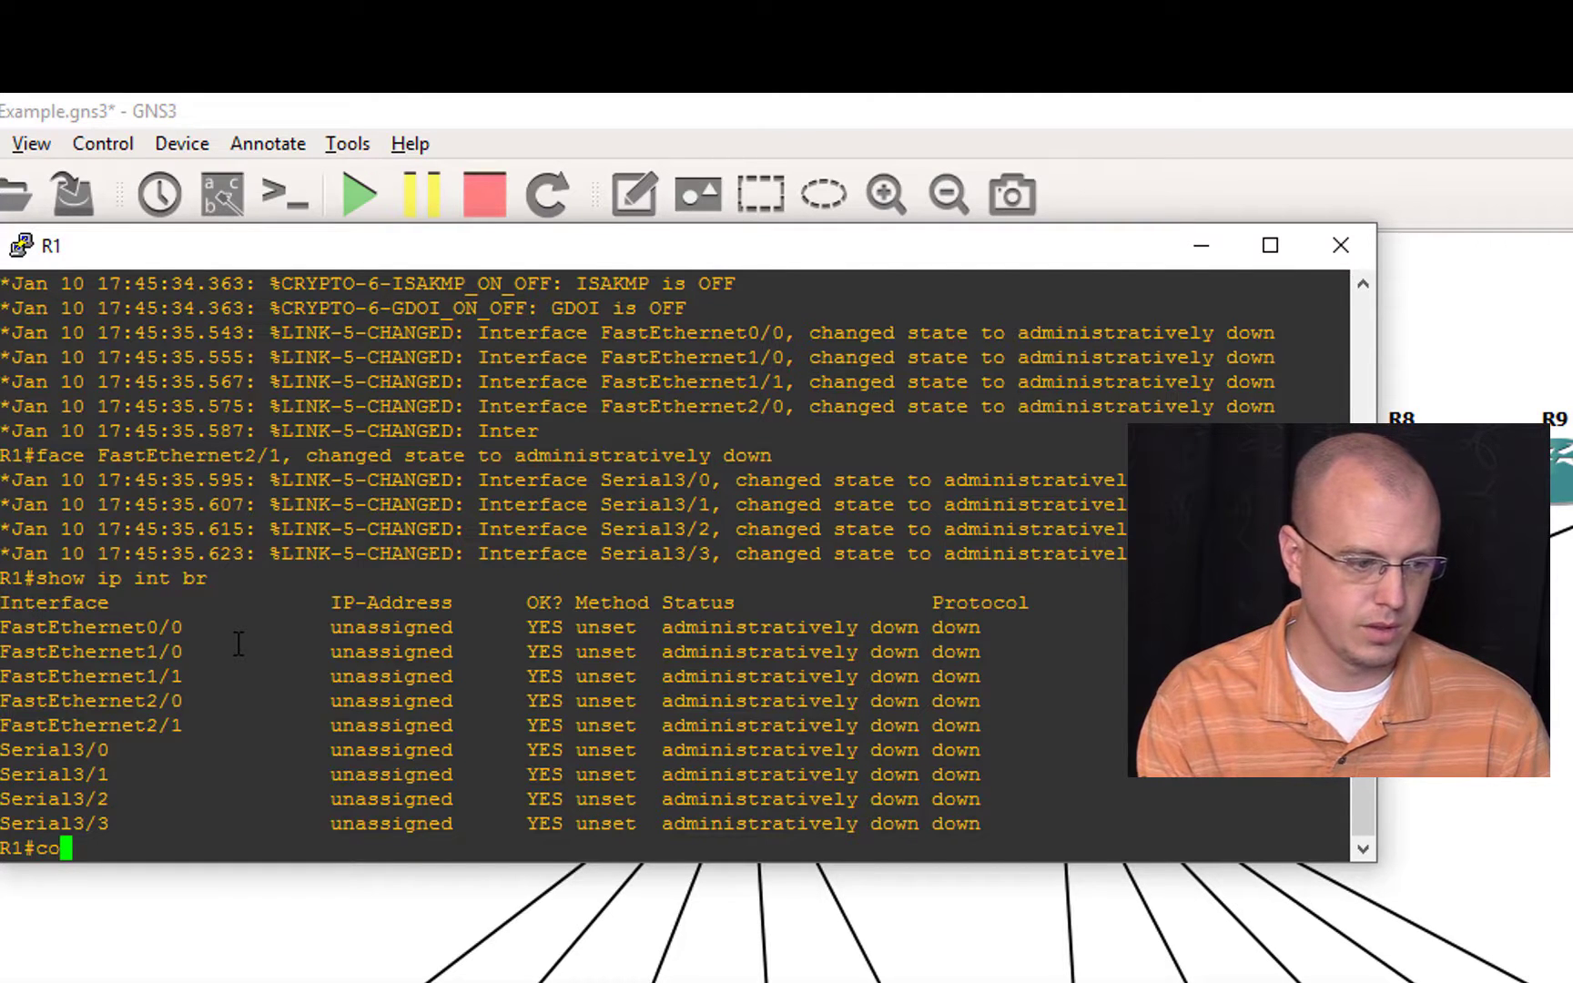
key("Return")
type("int f0/0")
key("Return")
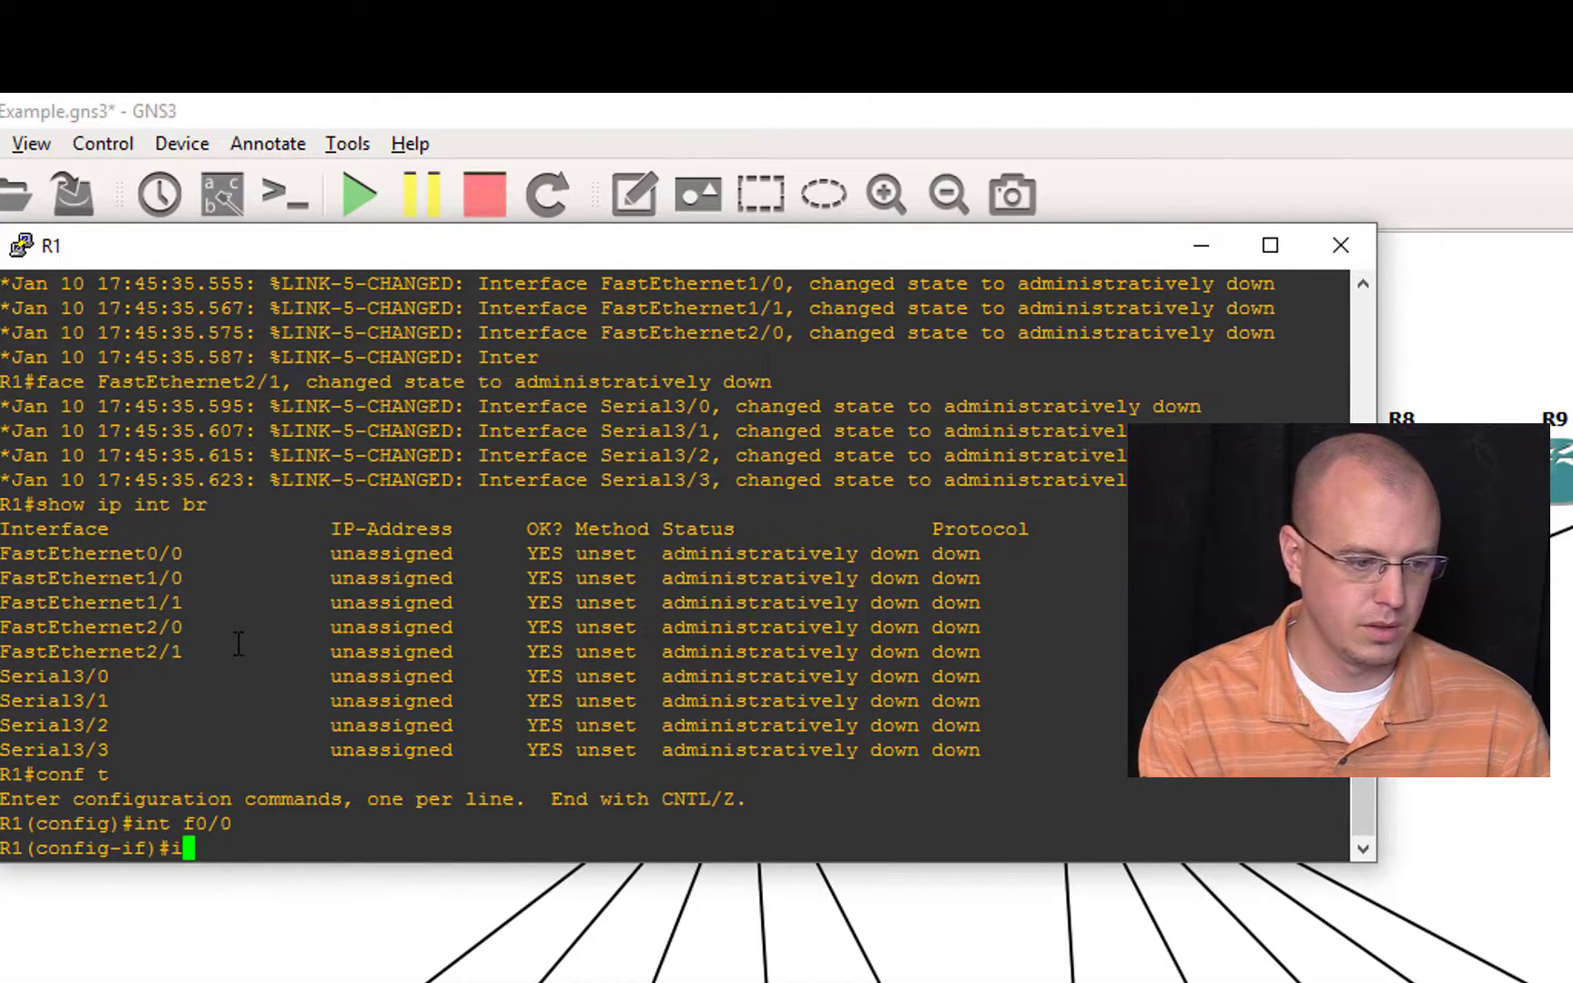
Step: Assign IP address 10.0.0.1 with mask 255.255.255.0 to R1's interface f0/0
type("ip address 1")
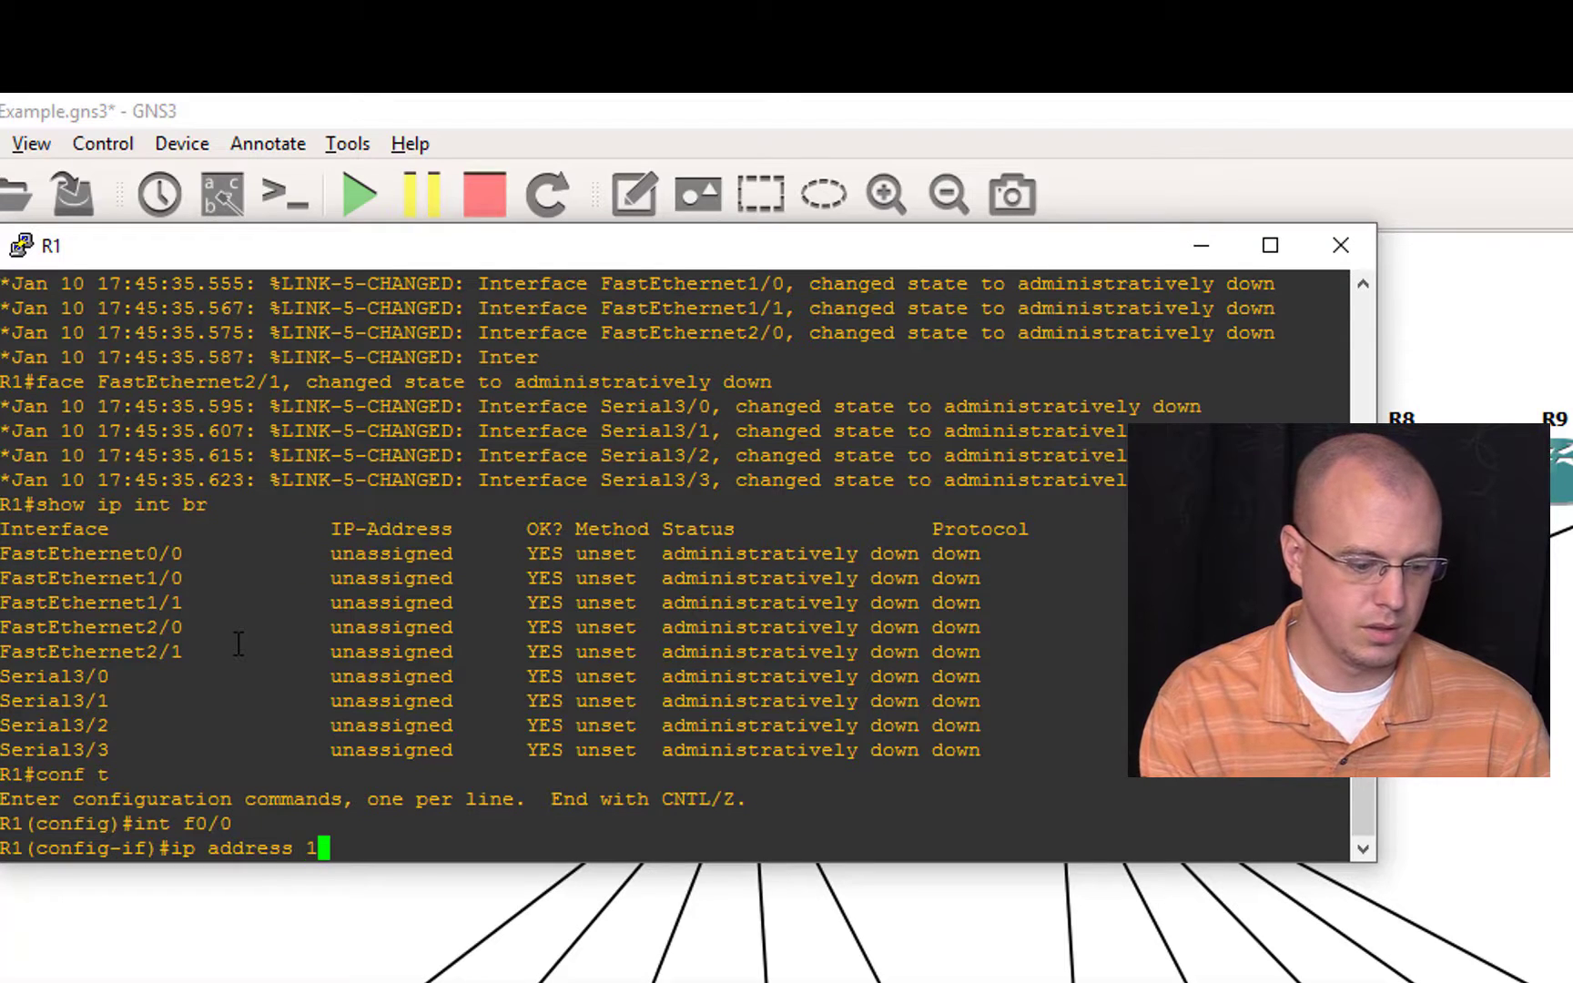
type("0.0.0.")
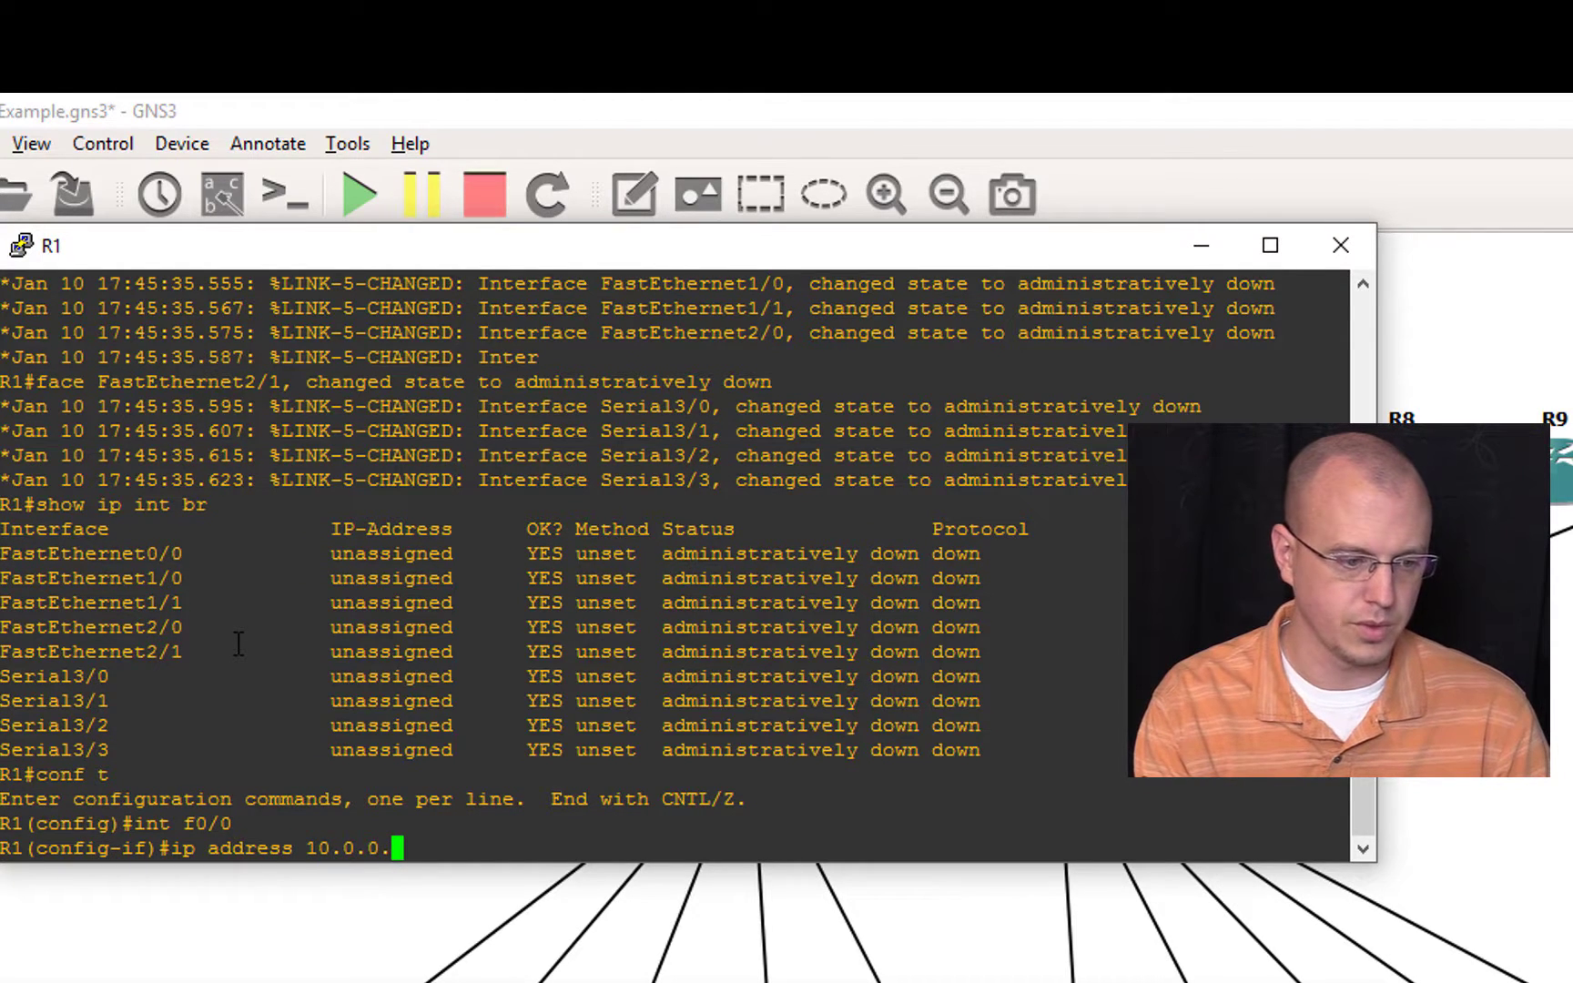
type("1 255")
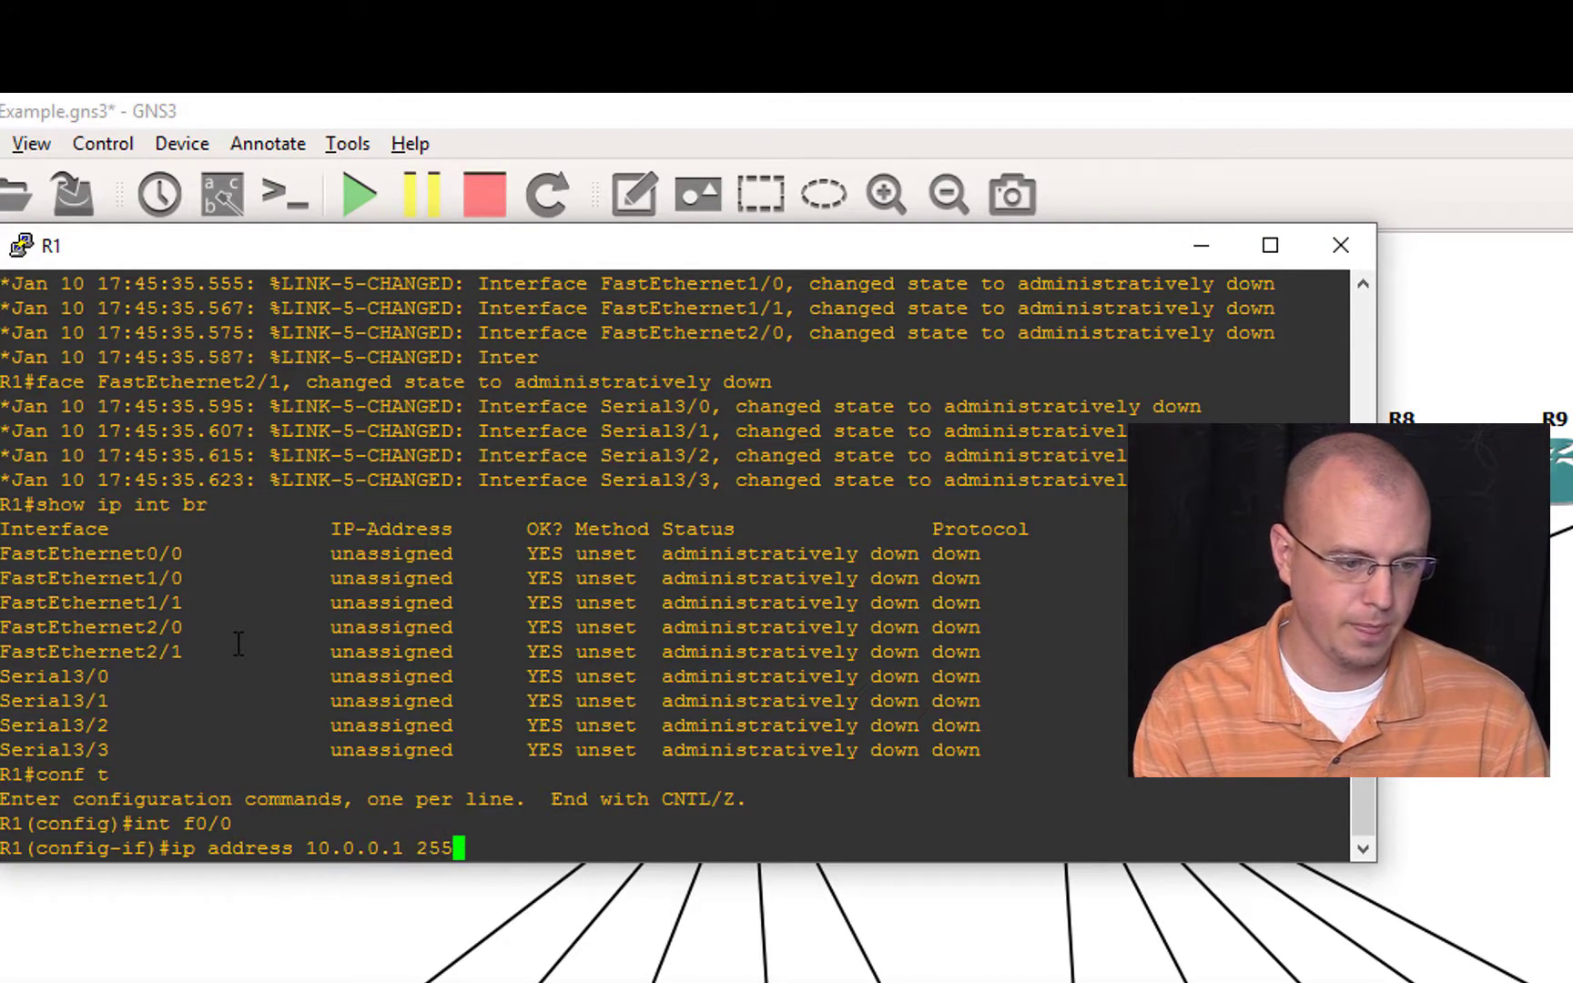
type(".255.255.0")
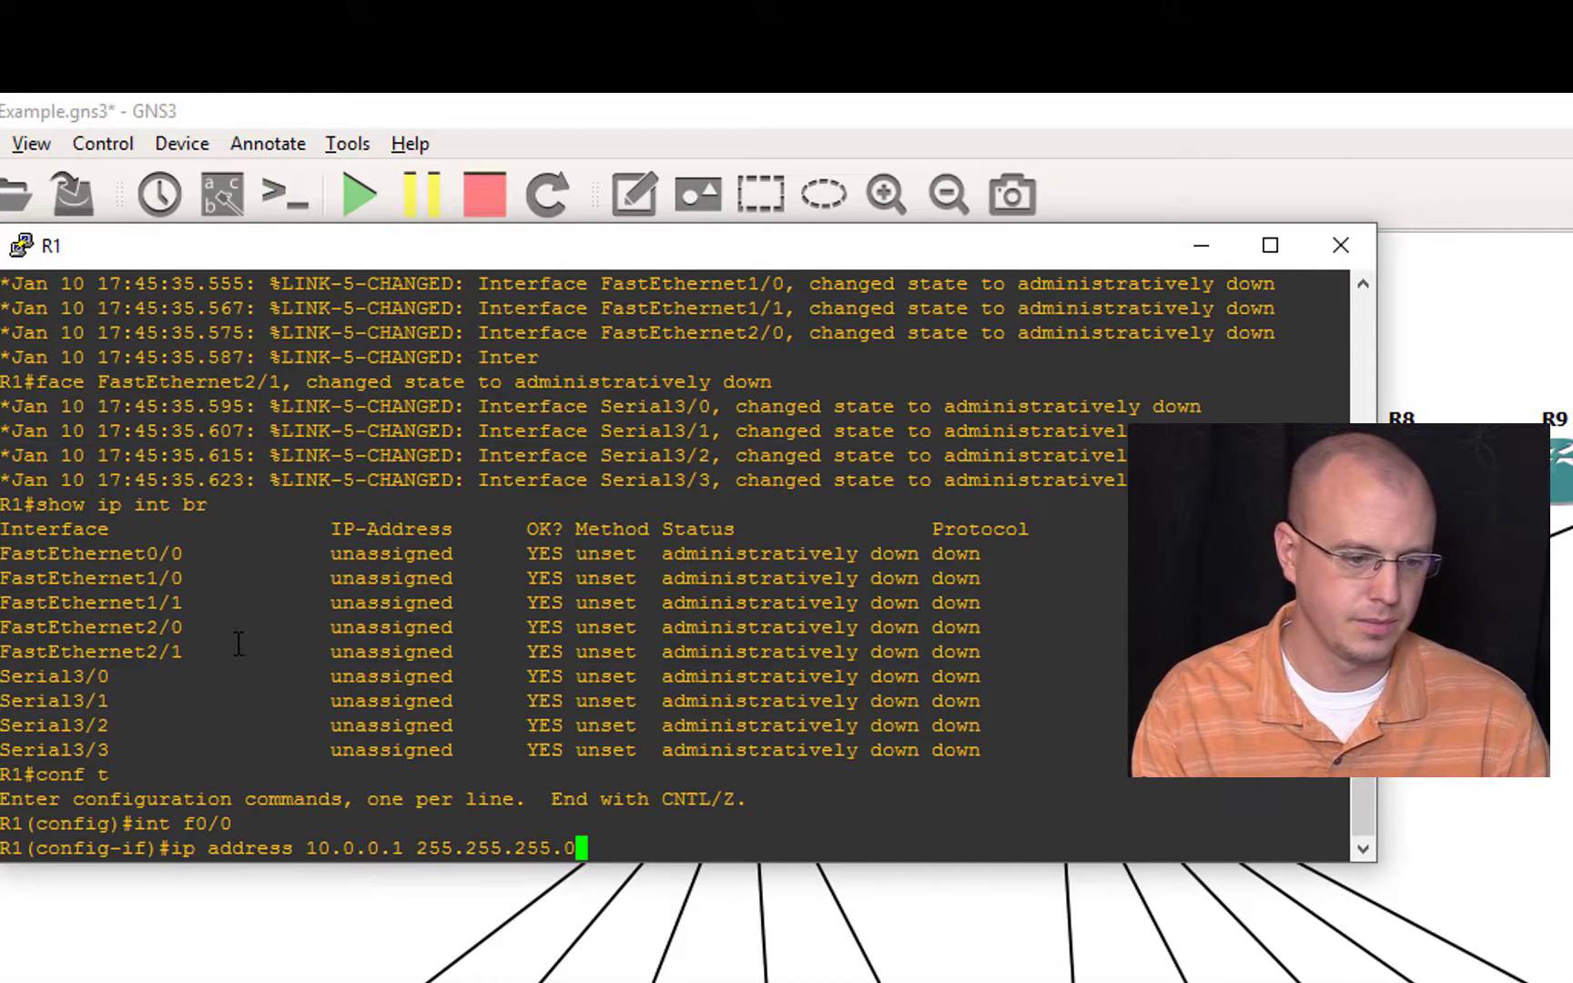
key("Return")
Step: Enable R1's f0/0 interface with no shut and leave configuration mode
type("no")
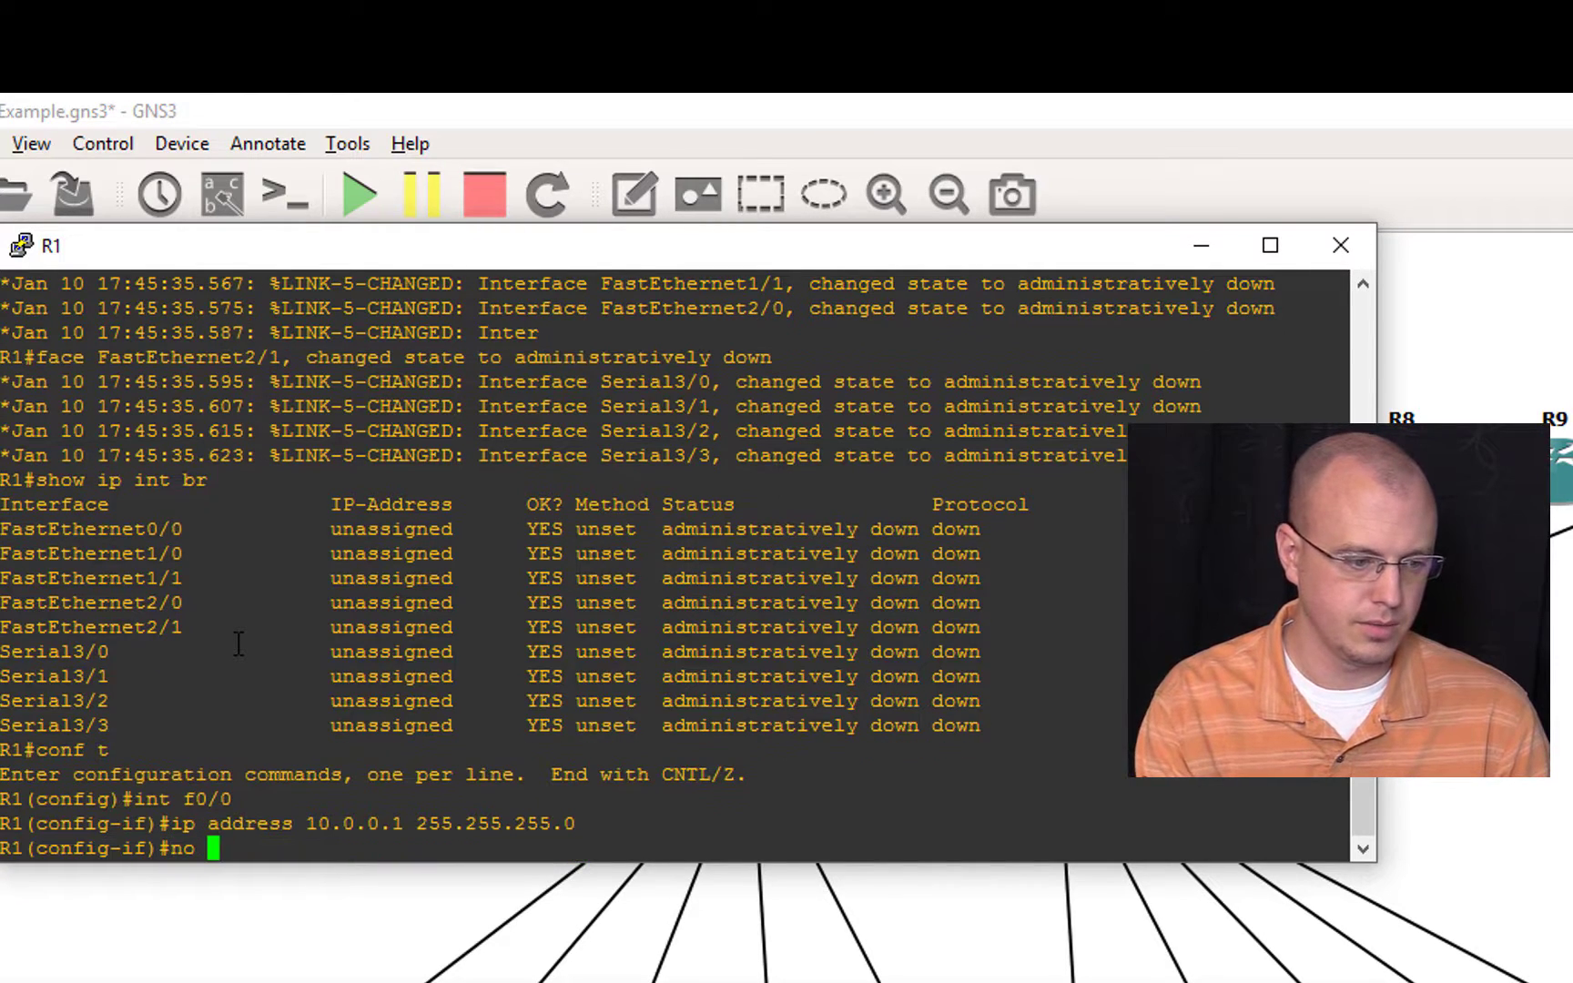
type(" shut")
key("Return")
type("end")
key("Return")
Step: List R1's interfaces with show ip int br to check f0/0, and return to the topology
type("show ip int br")
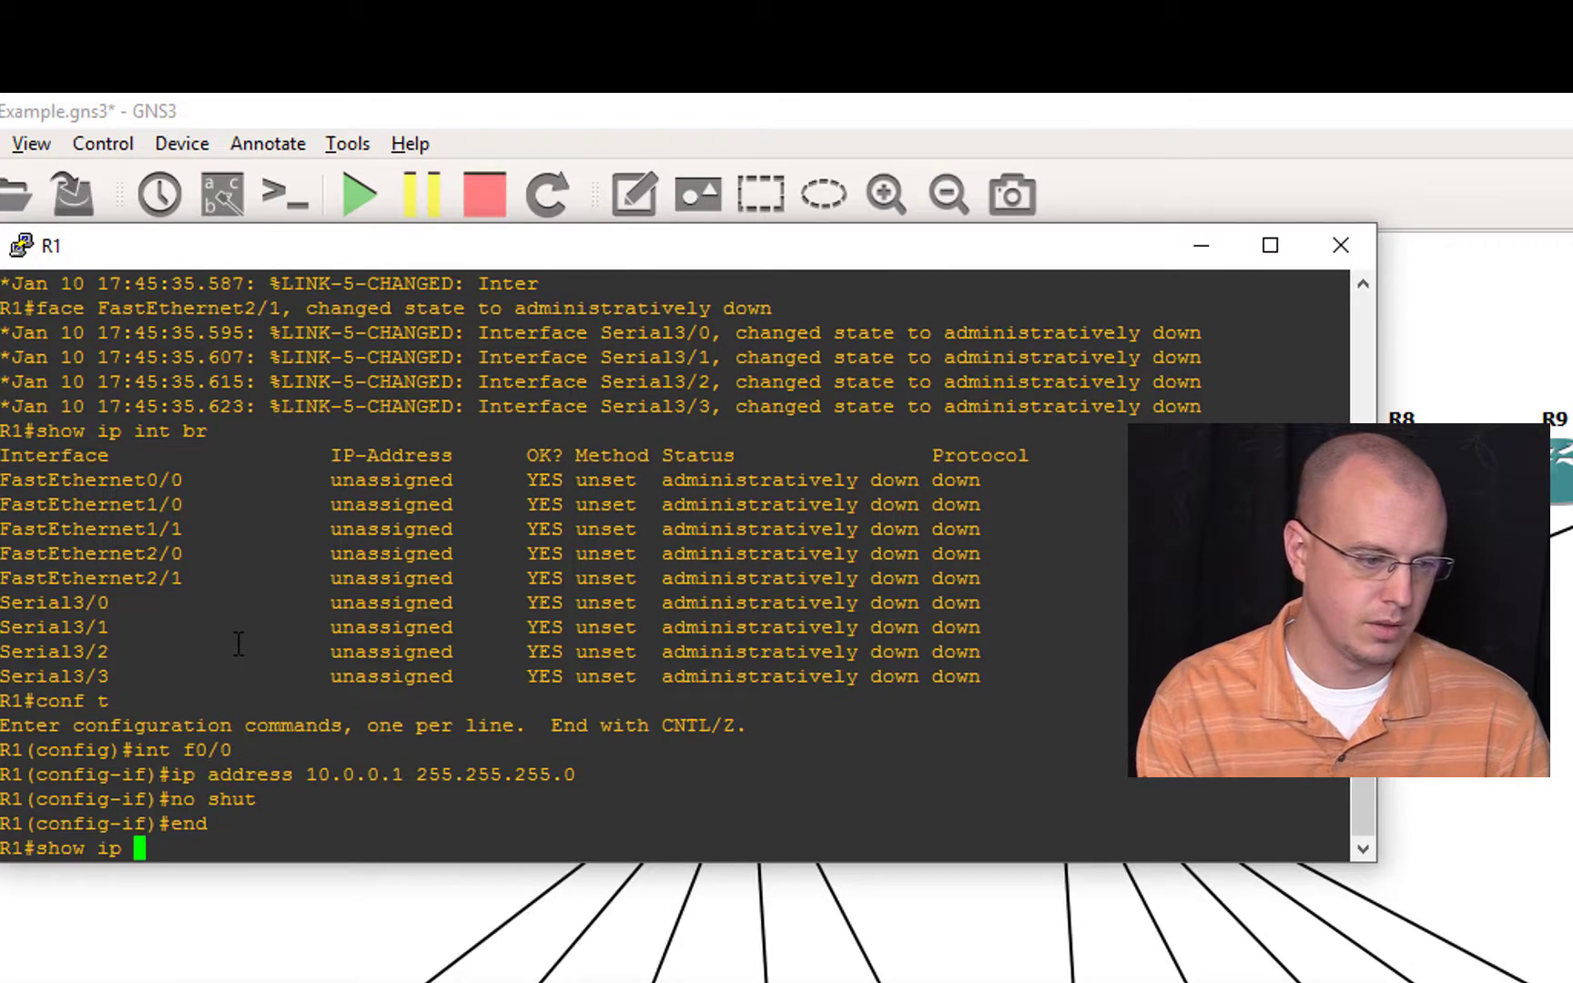
key("Return")
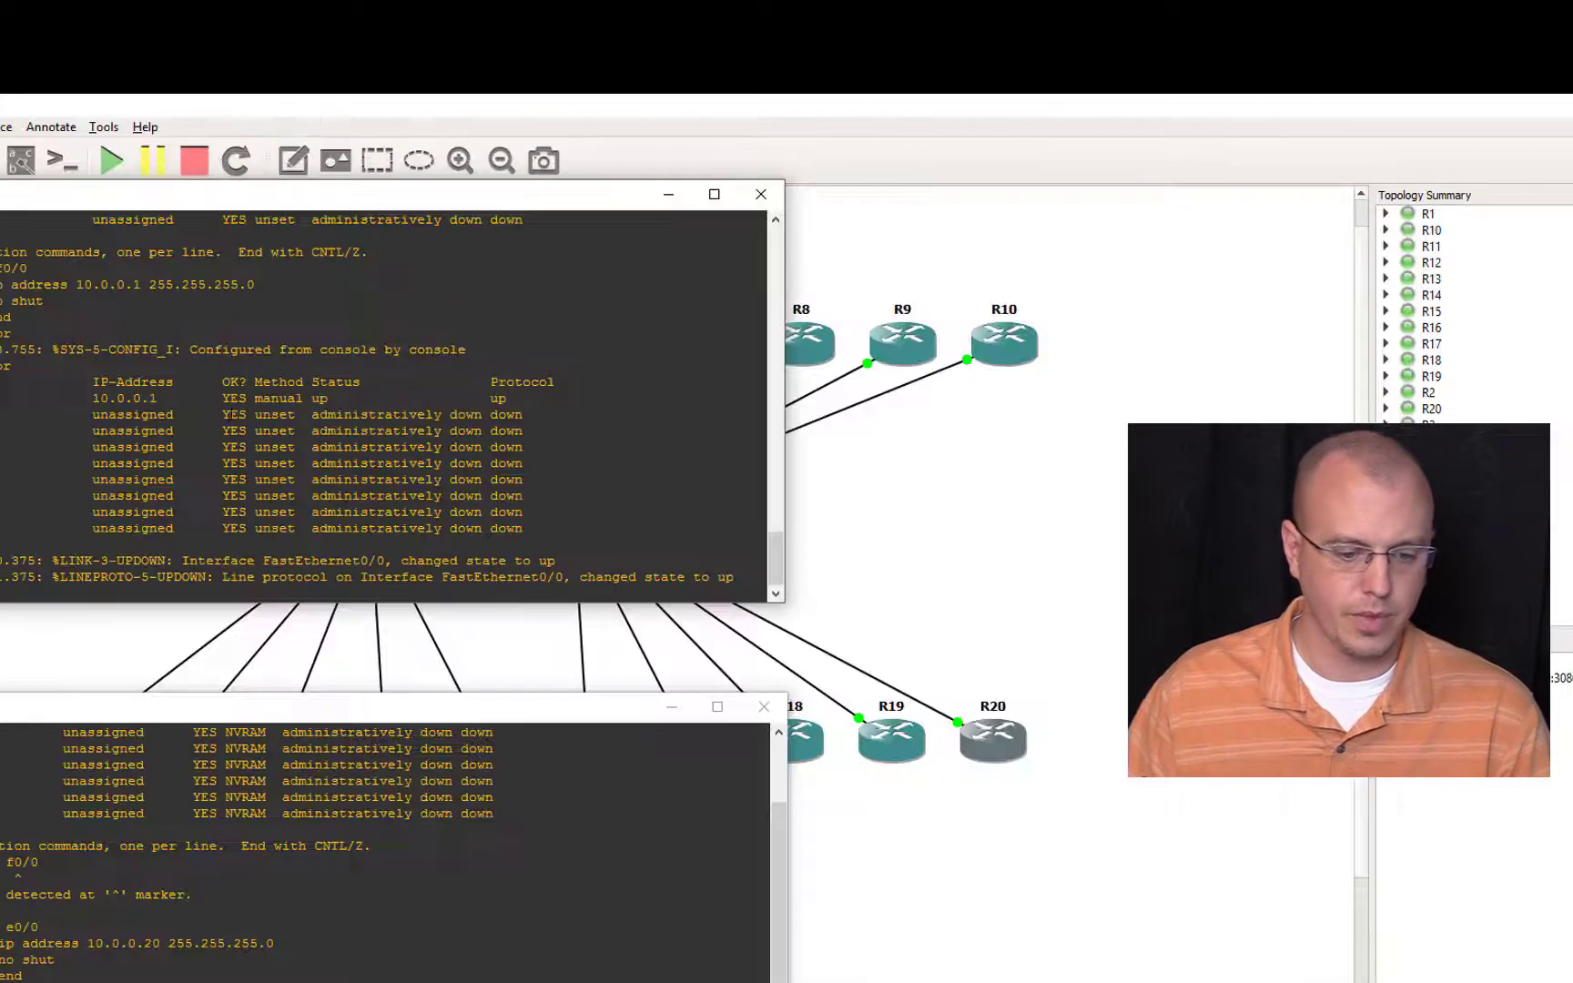
left_click(1000, 474)
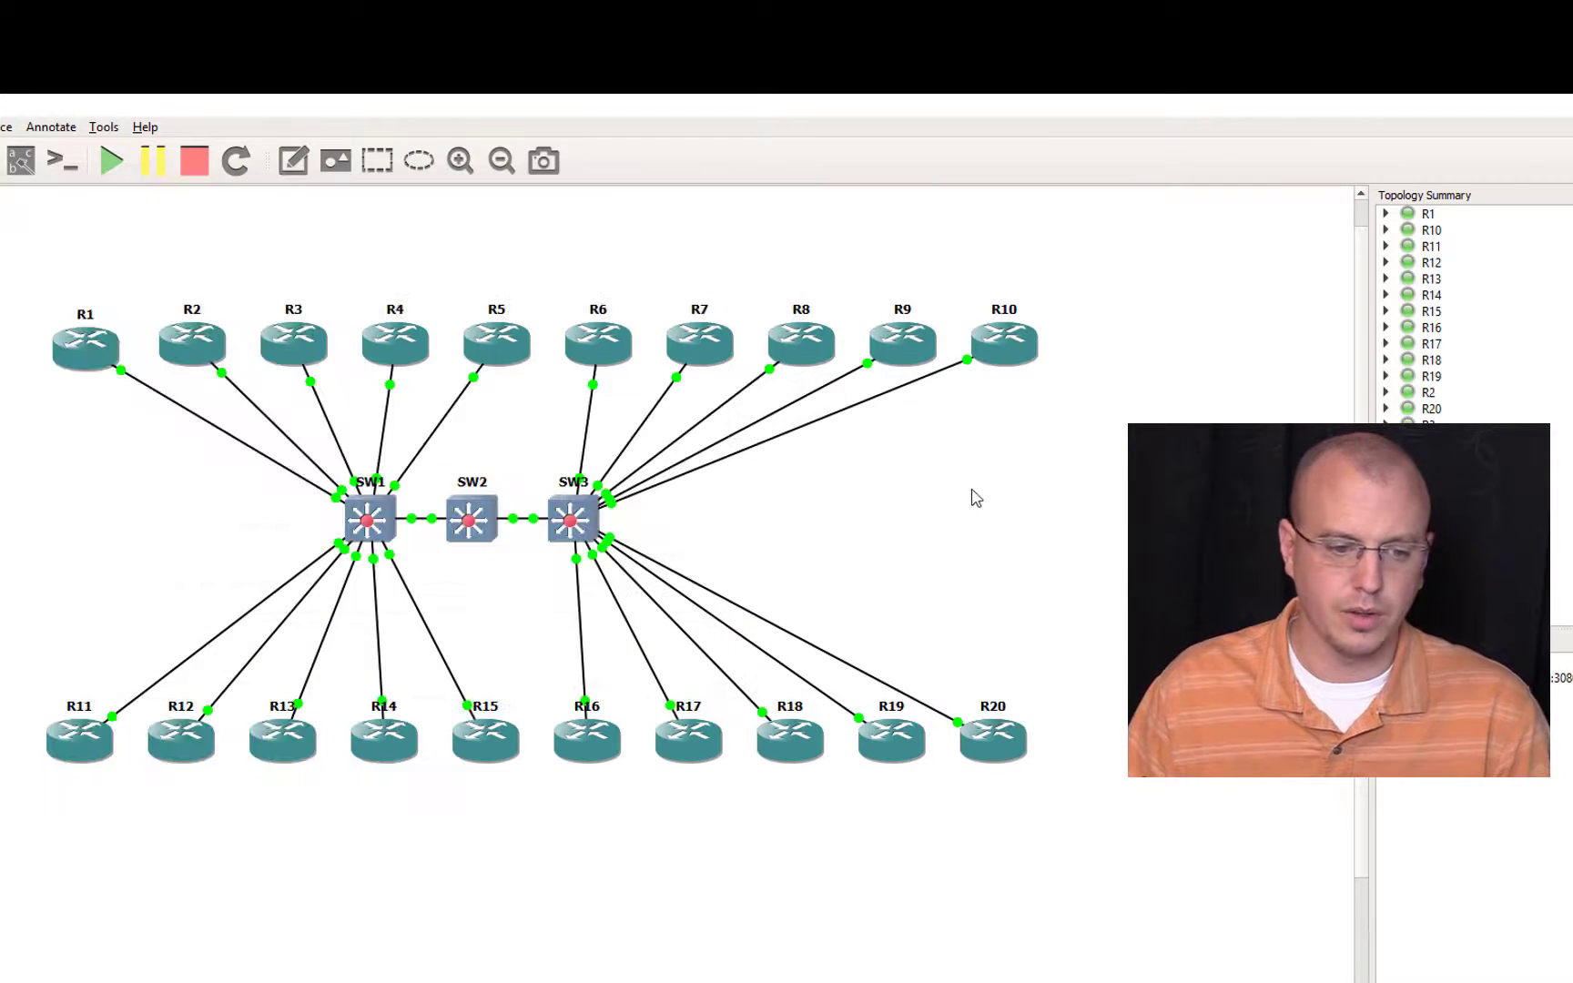
Step: Open SW1's console and check its ports and spanning tree with show int status and show spanning-tree
double_click(384, 525)
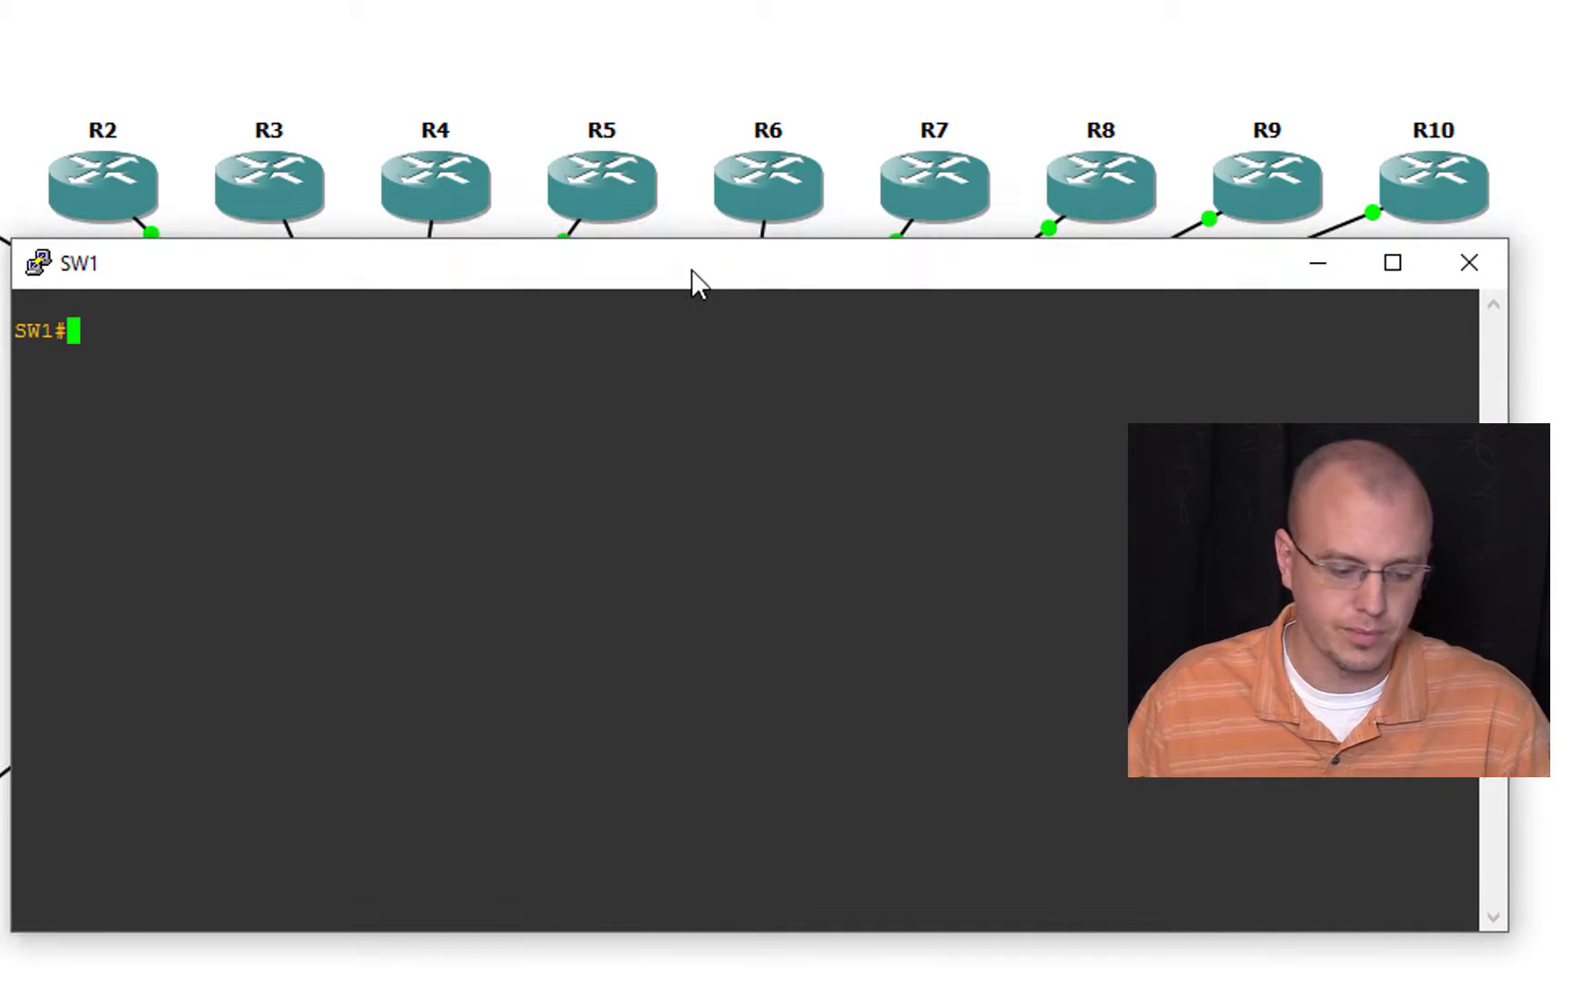
type("show int status")
key("Return")
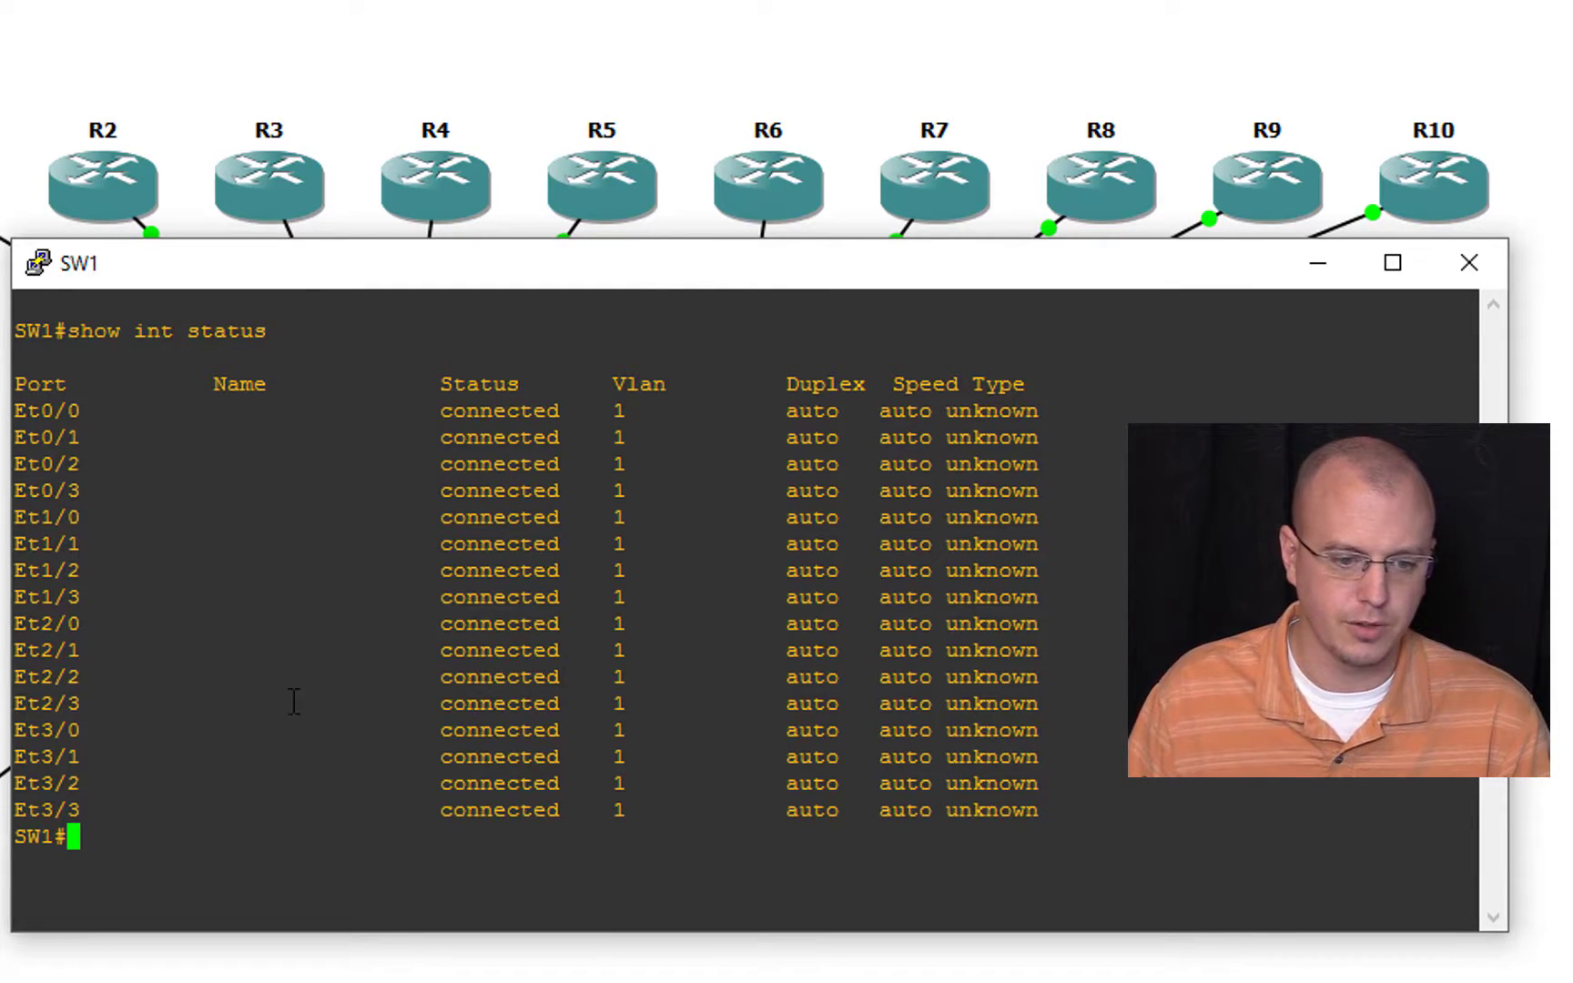
type("show span")
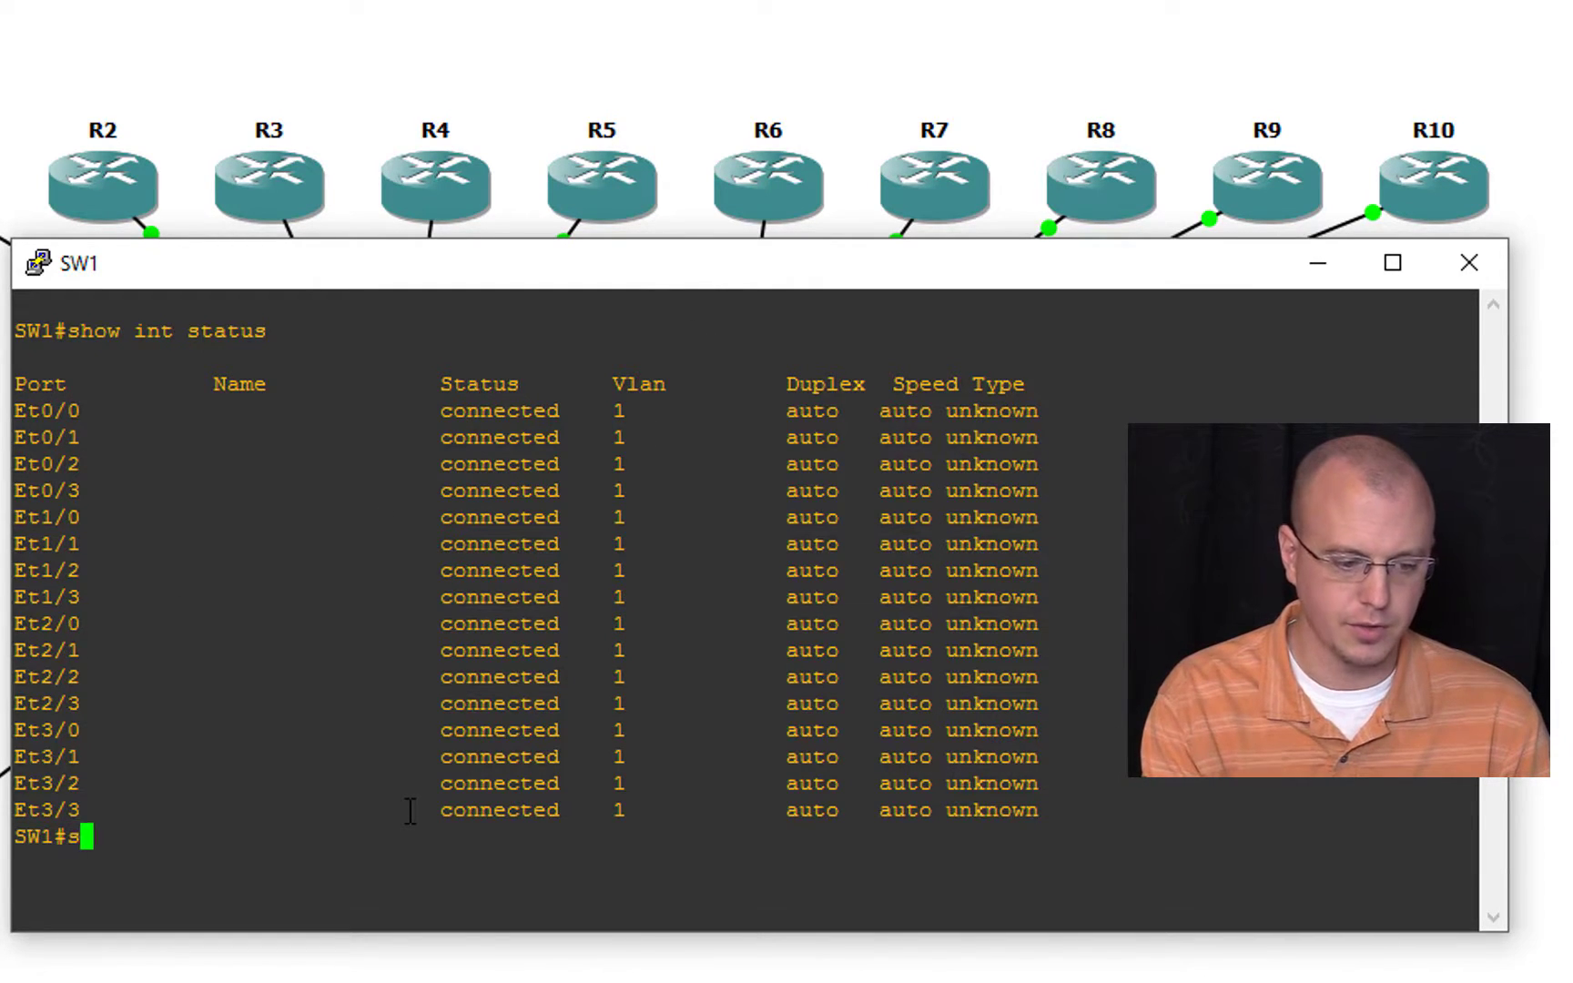
key("Tab")
key("Return")
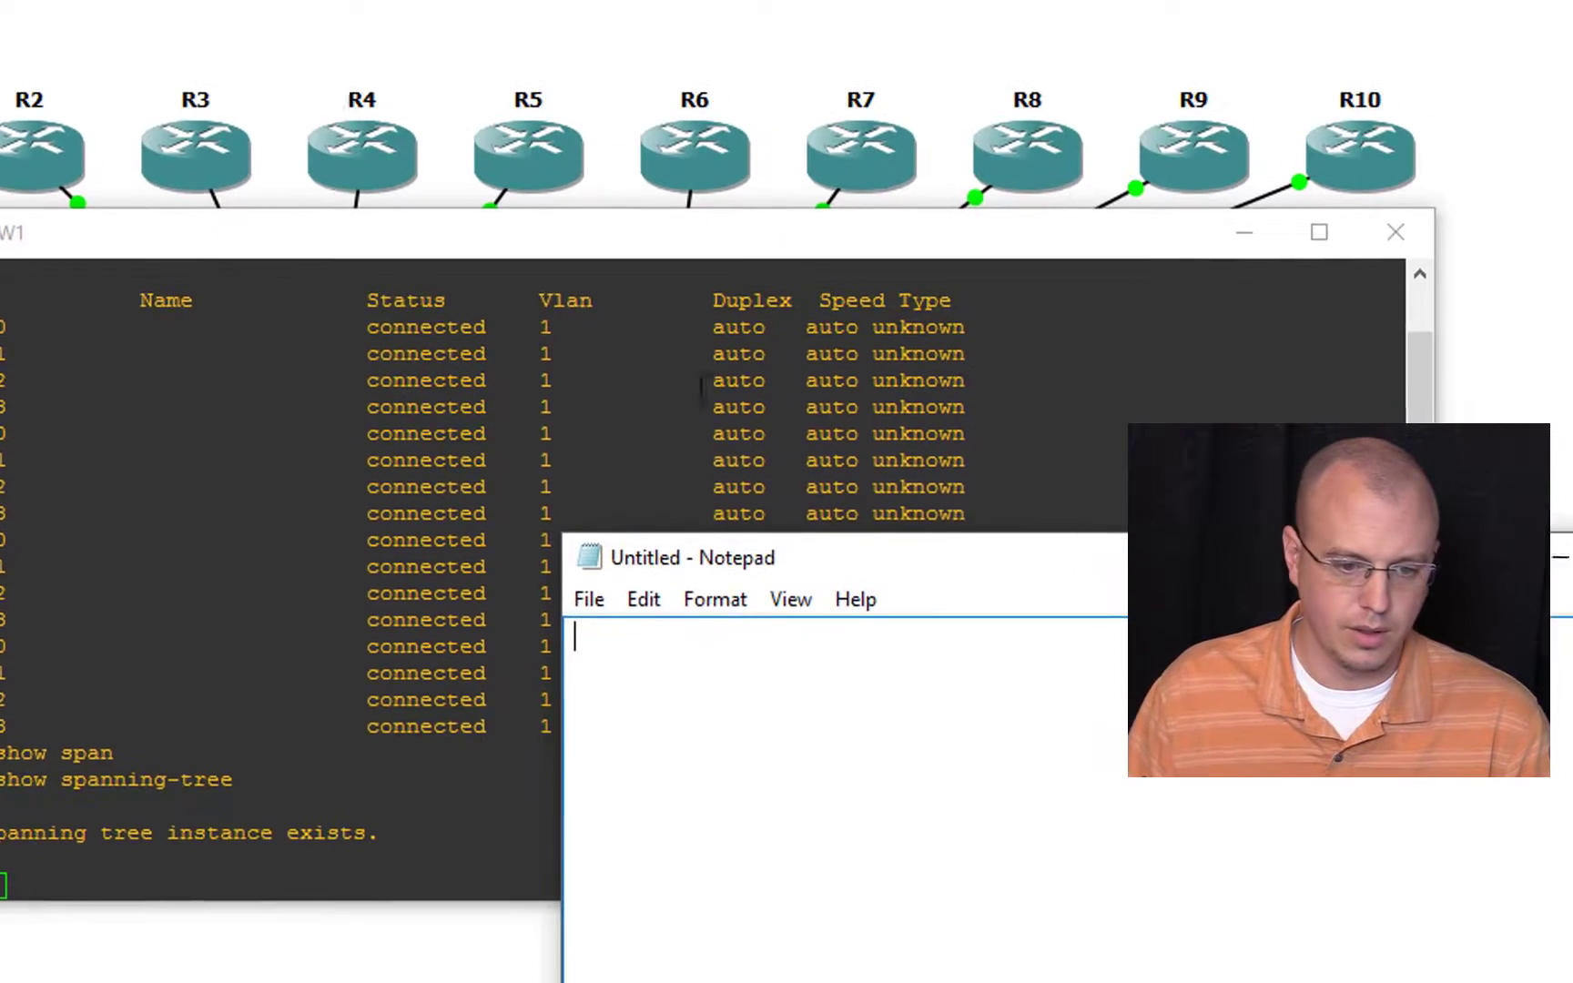
Step: Write conf t and int range eth0/0-3,eth1/0-3,eth2/0-3,eth3/0-3 as the first two lines of a Notepad script
type("conf t")
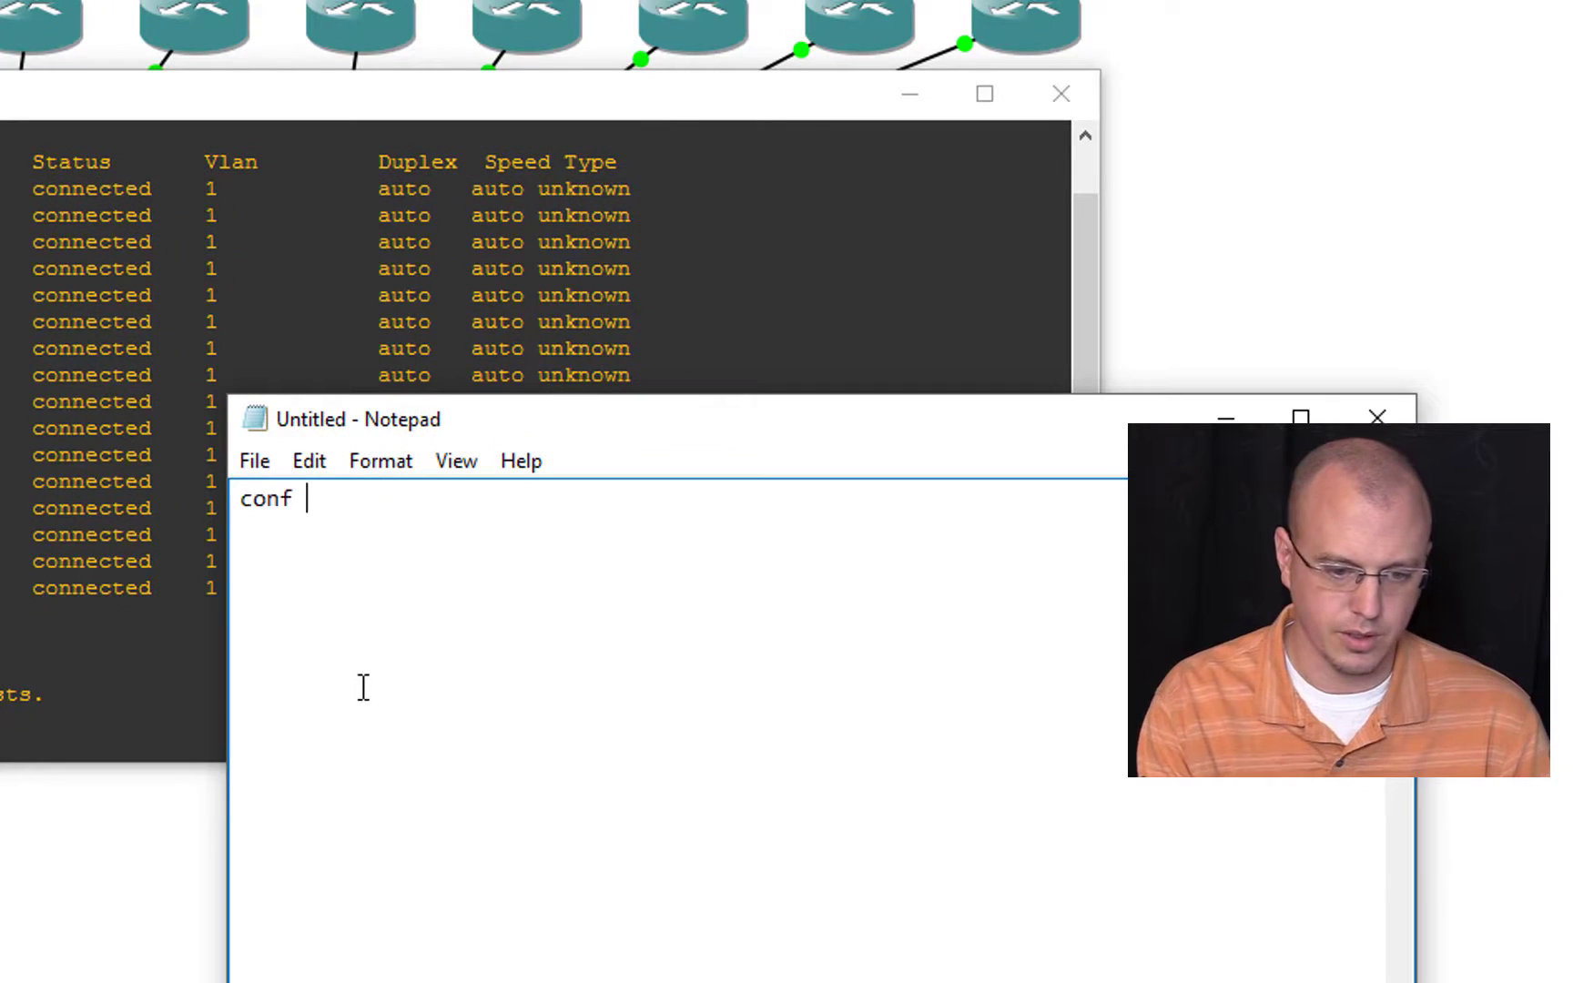
key("Return")
type("int rang")
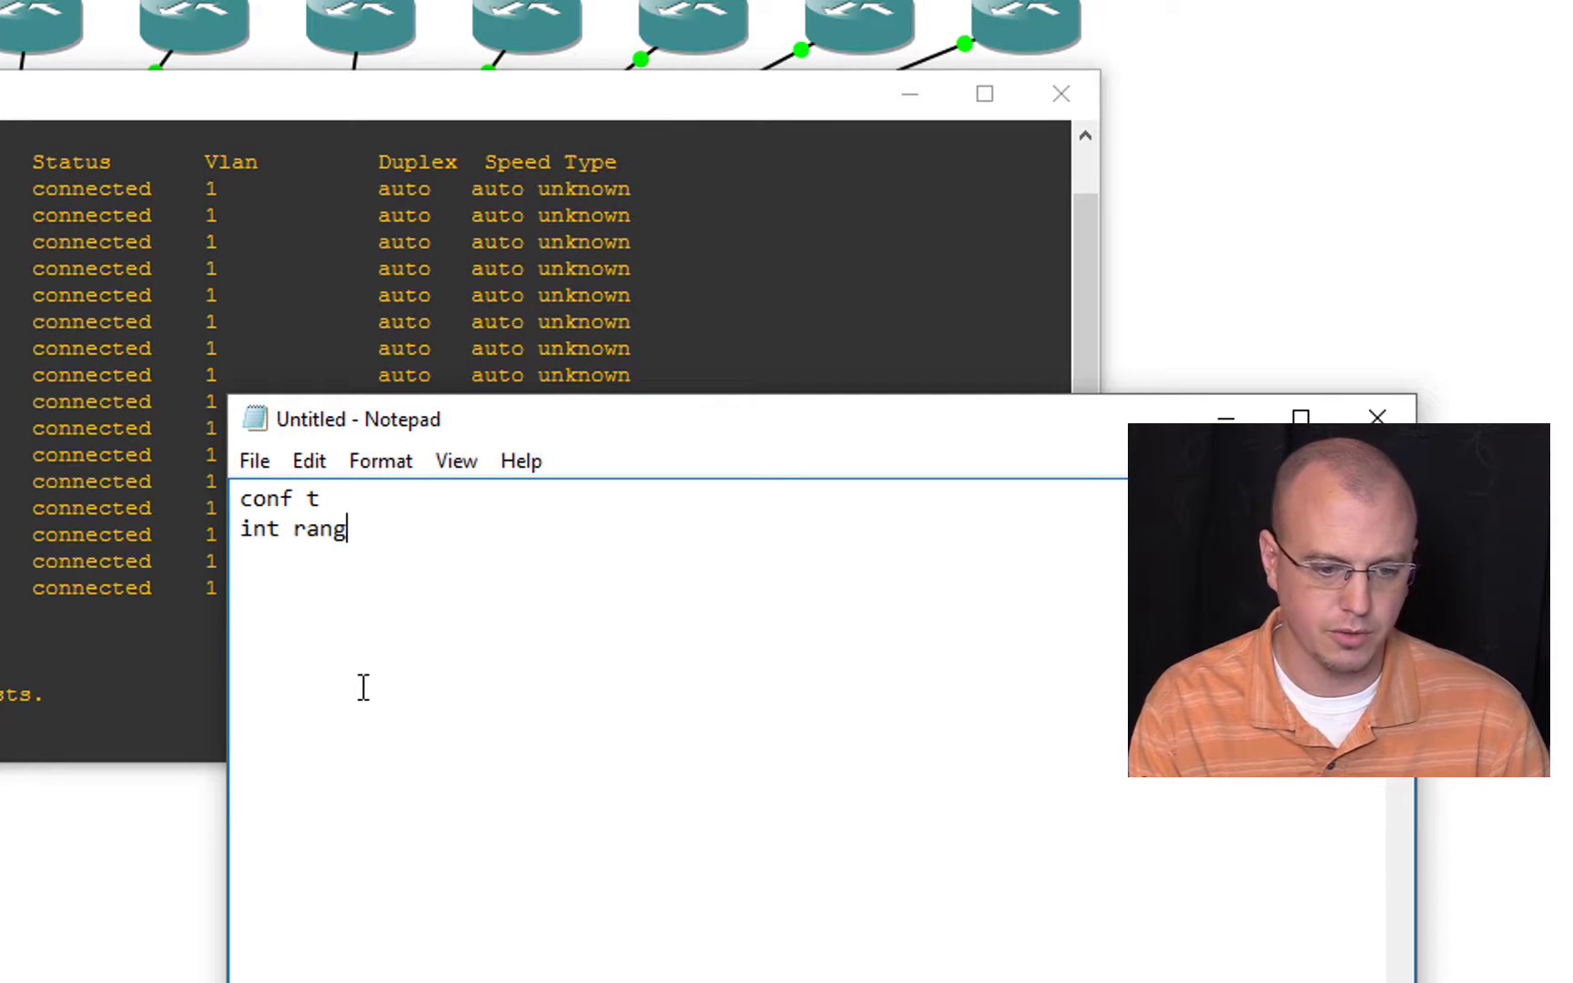
type("e eth0/0")
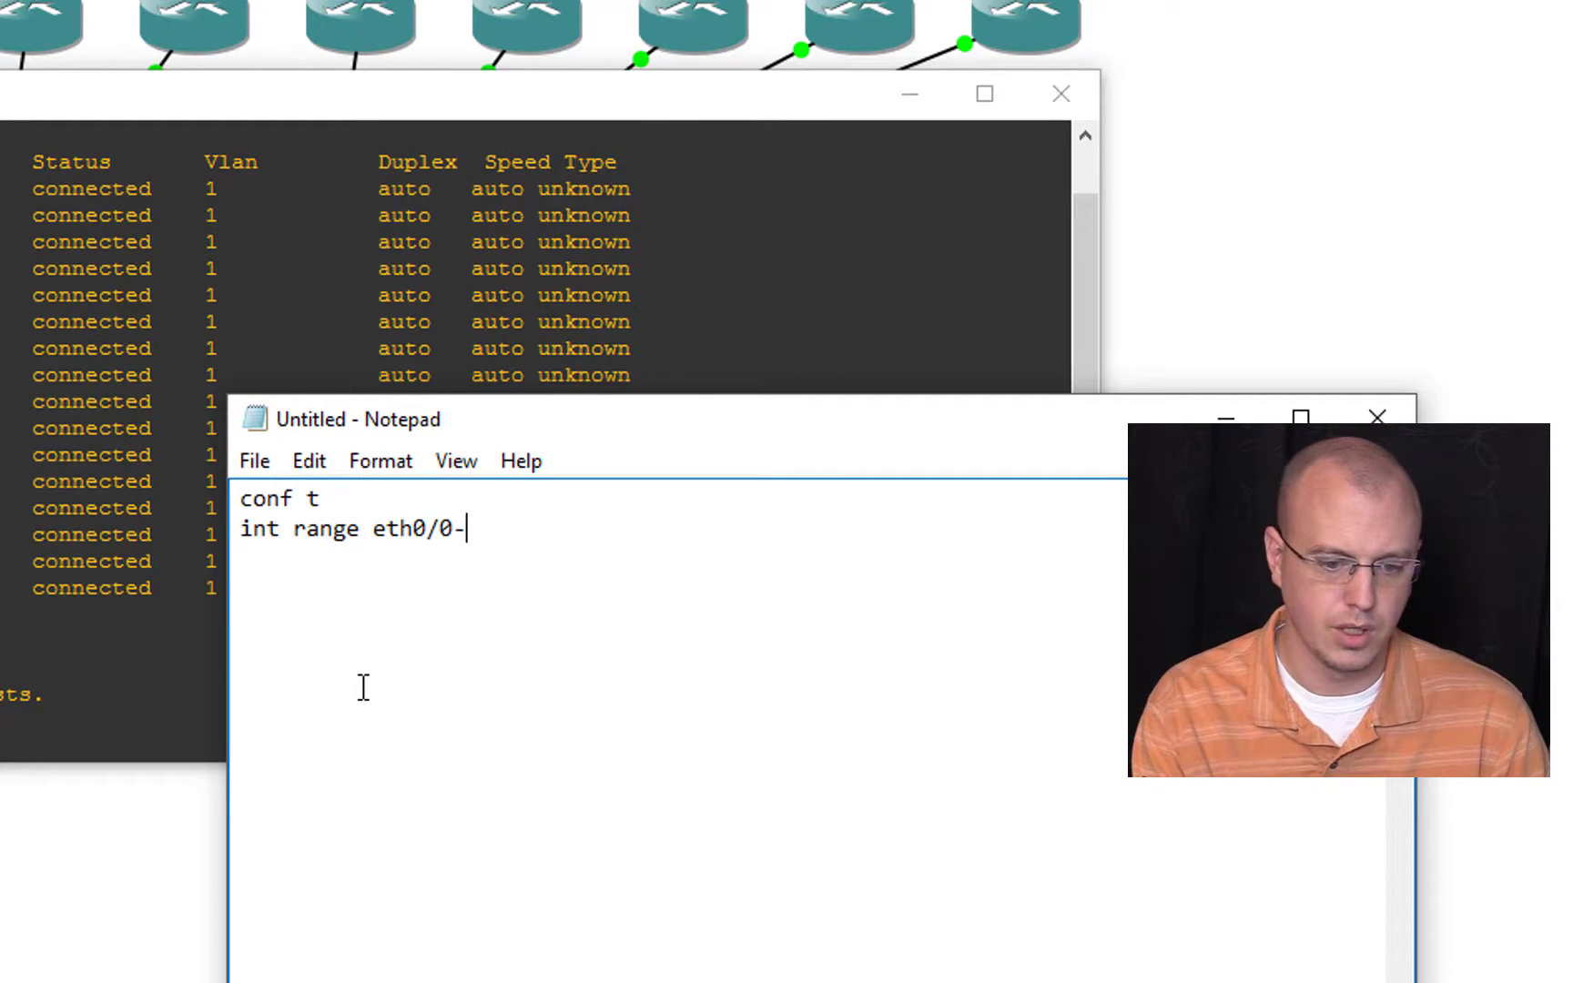
type("-3,eth")
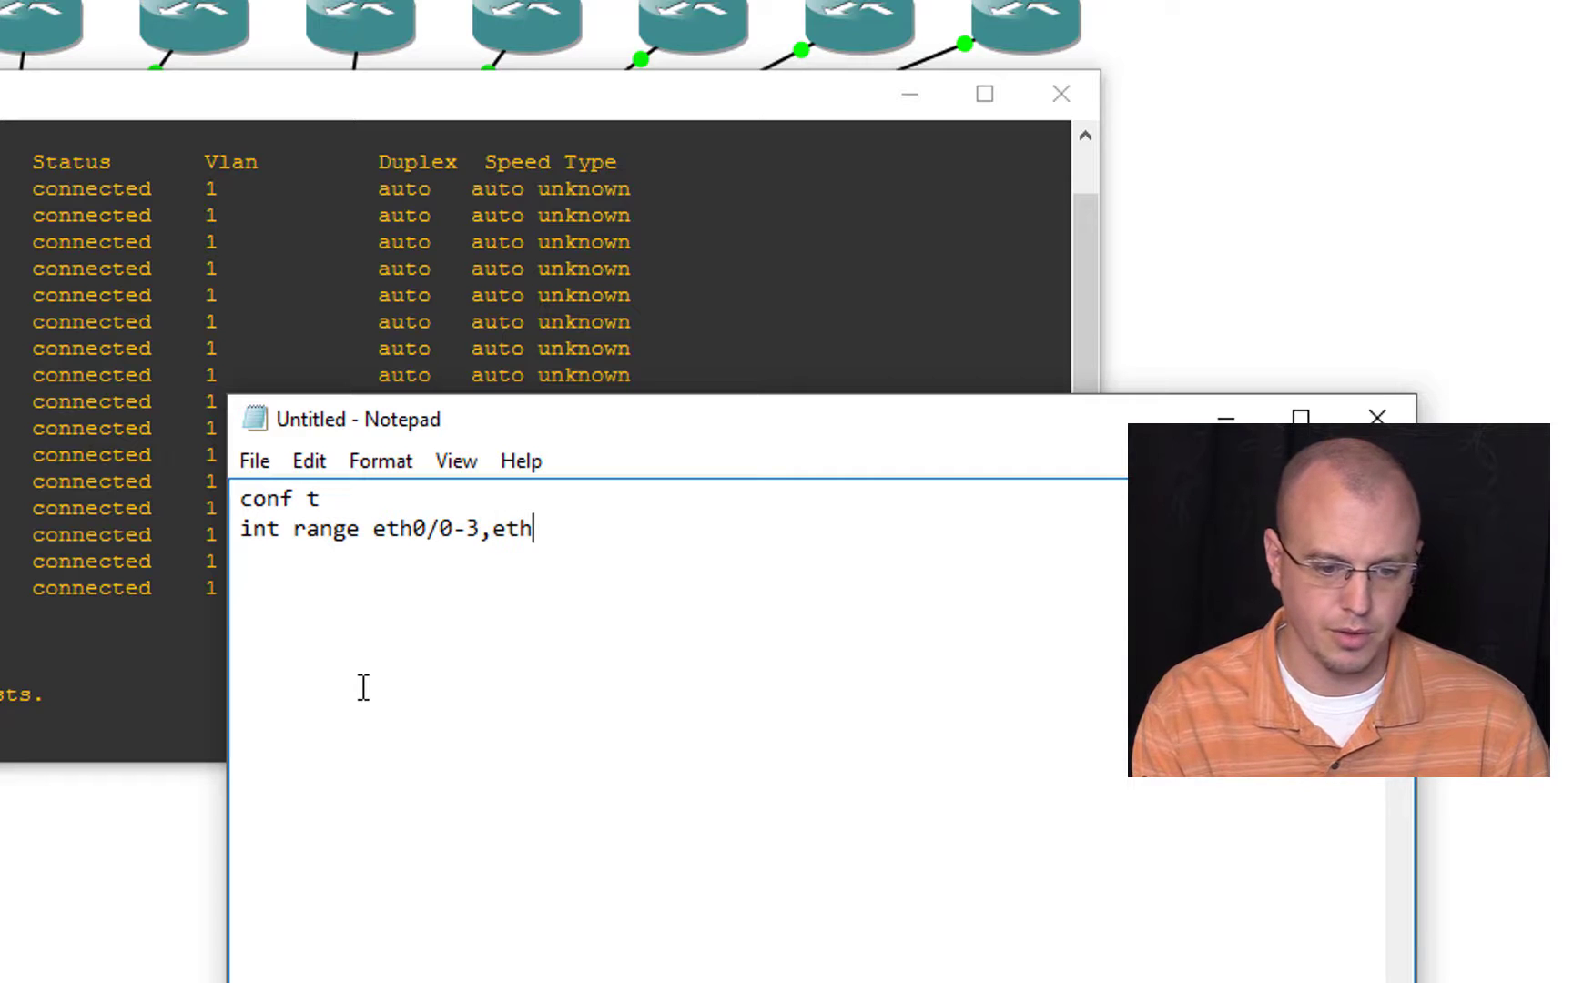
type("1/0-3")
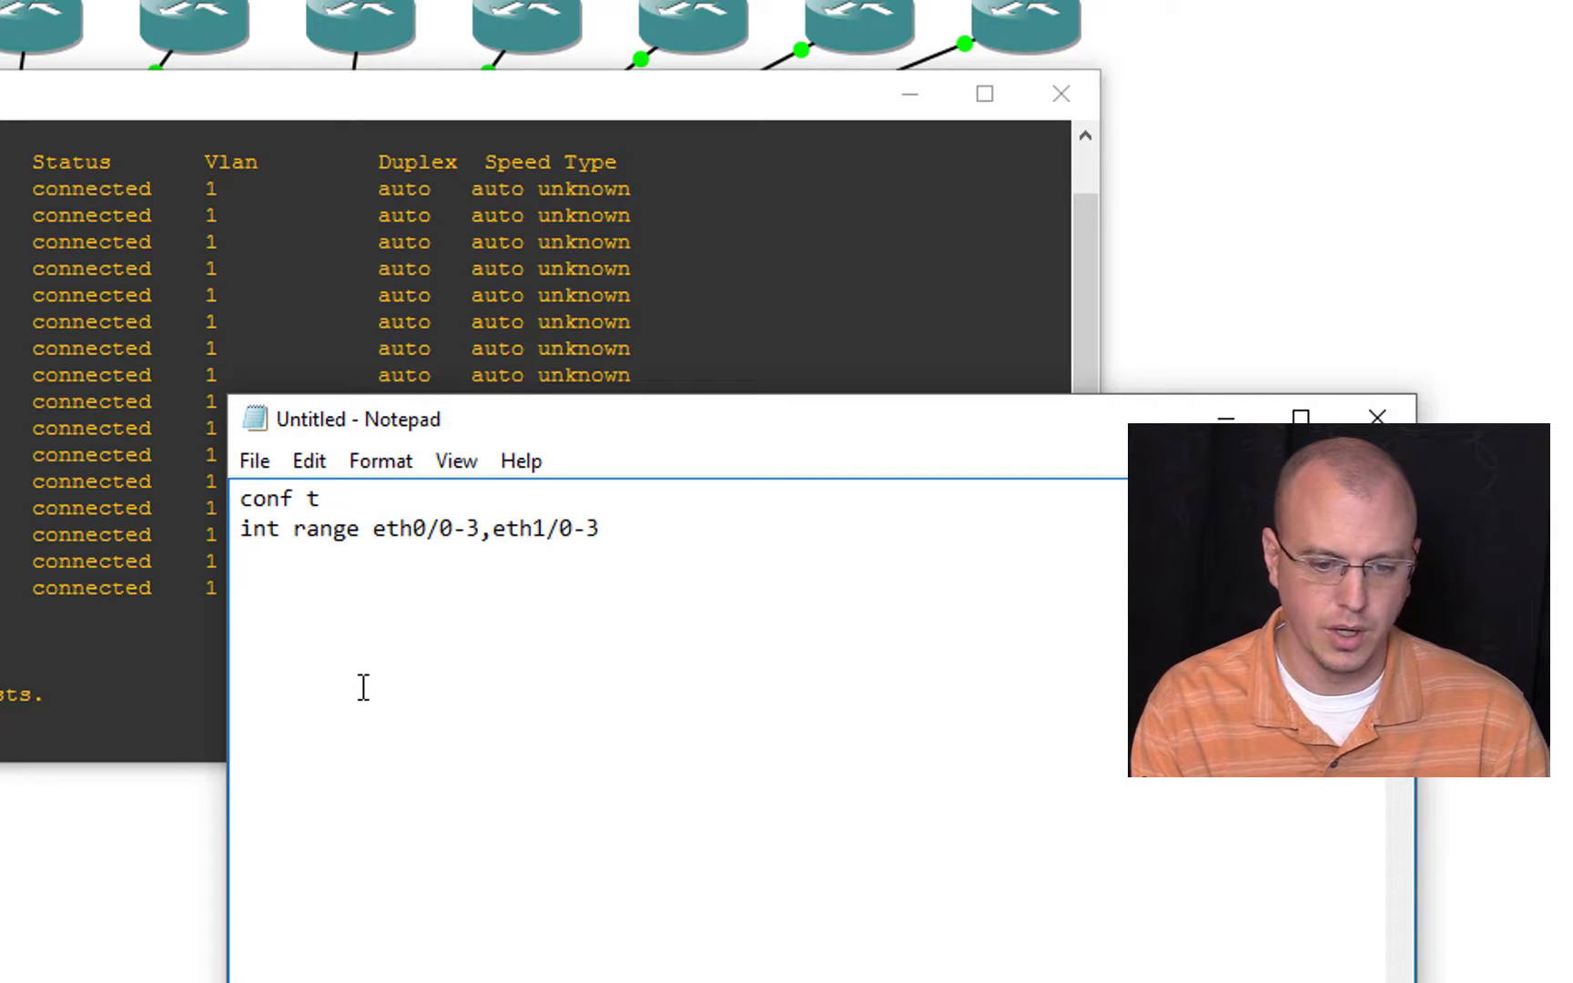
type(",eth2/")
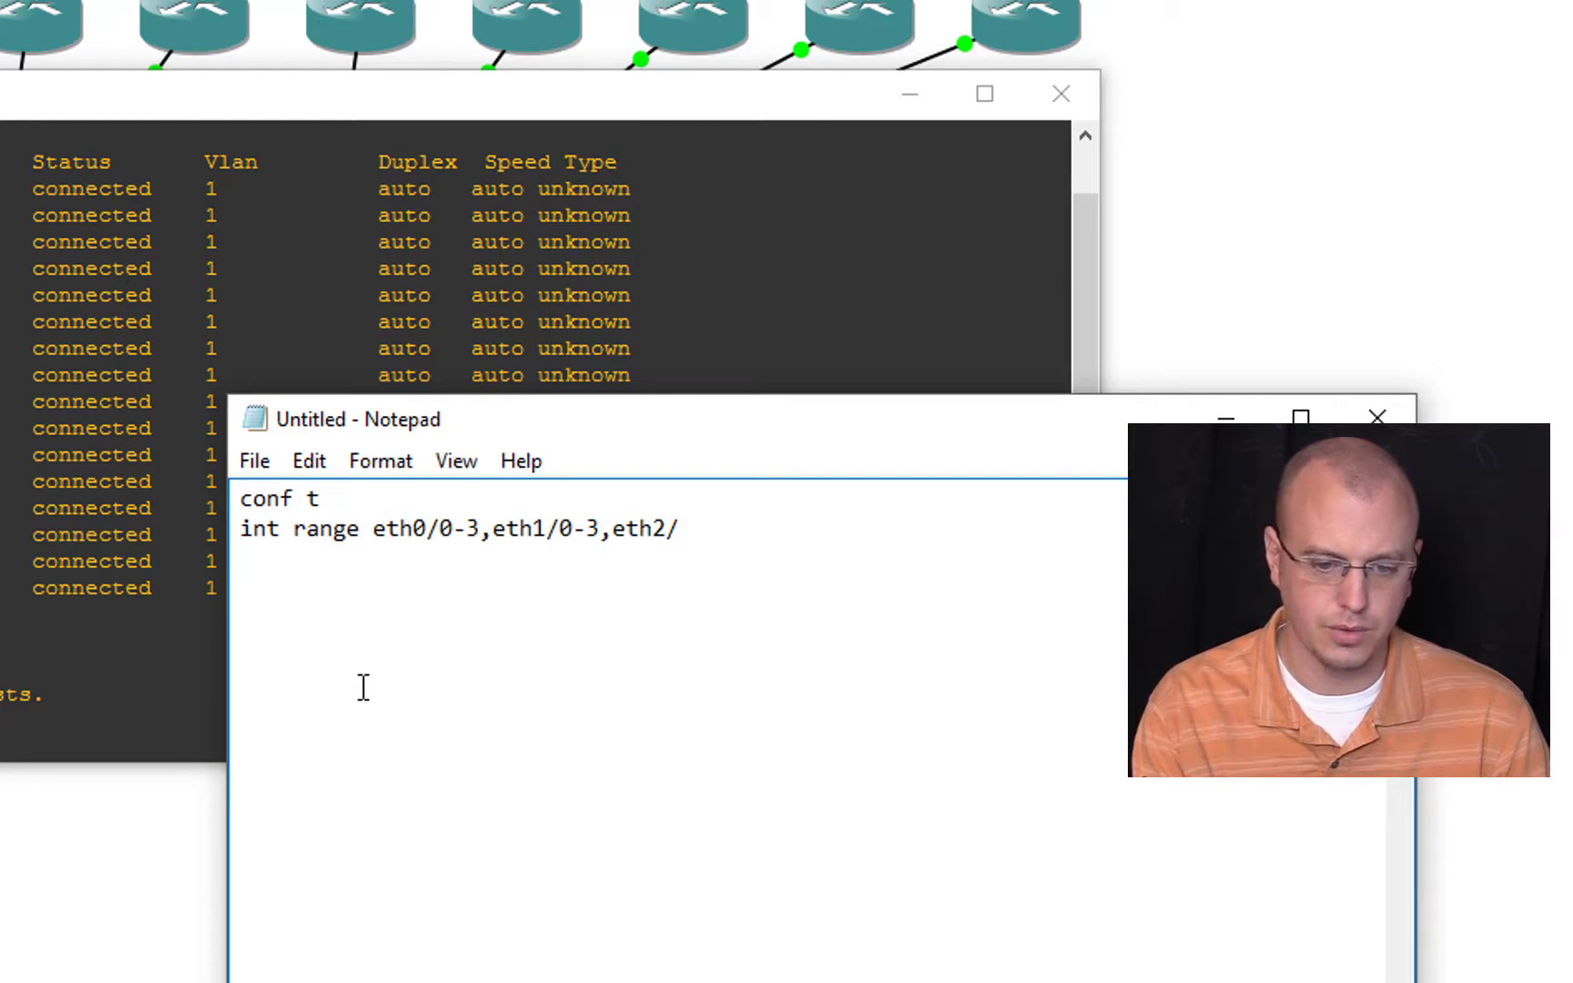
type("0-3,eth")
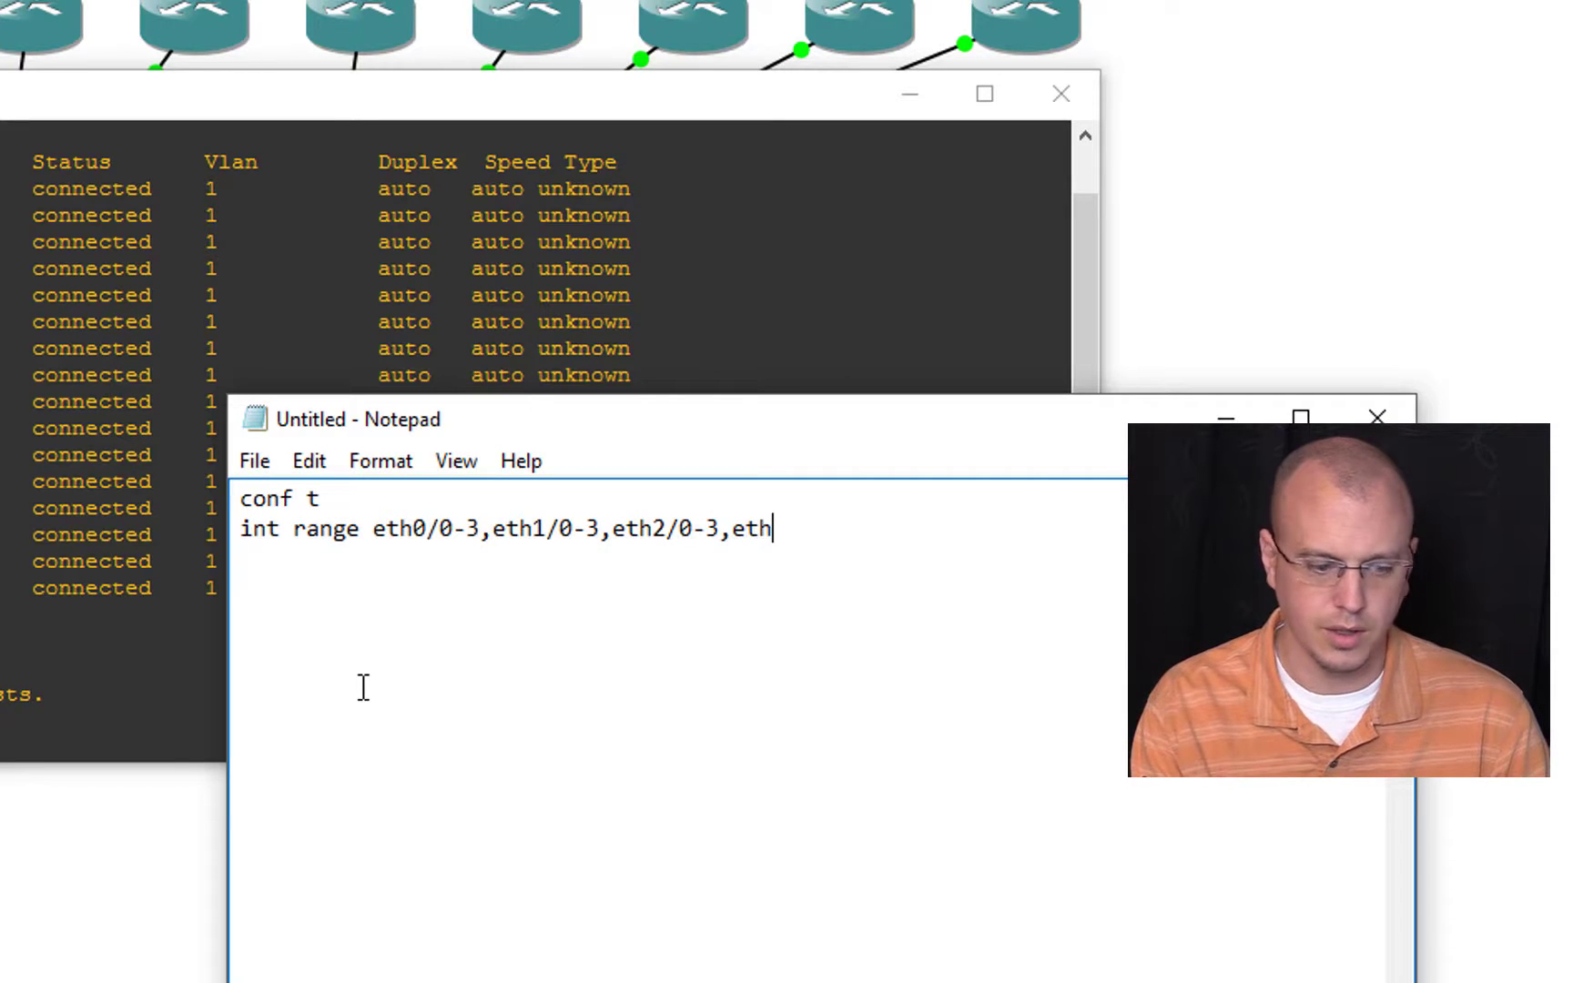
type("3/0")
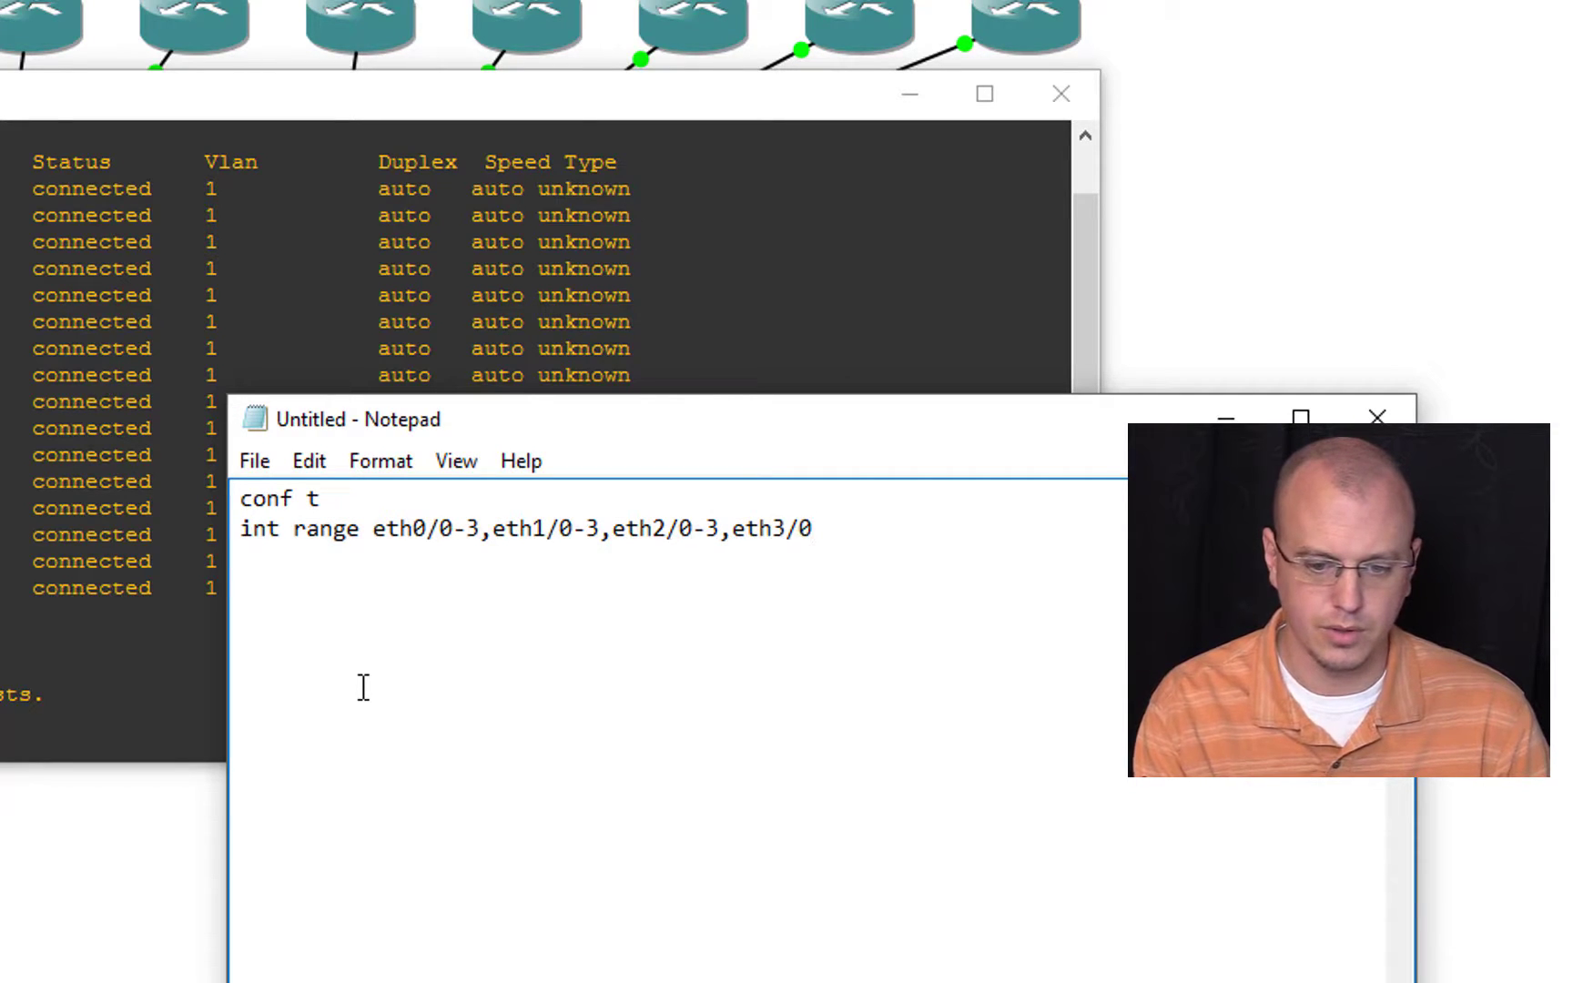
type("-3")
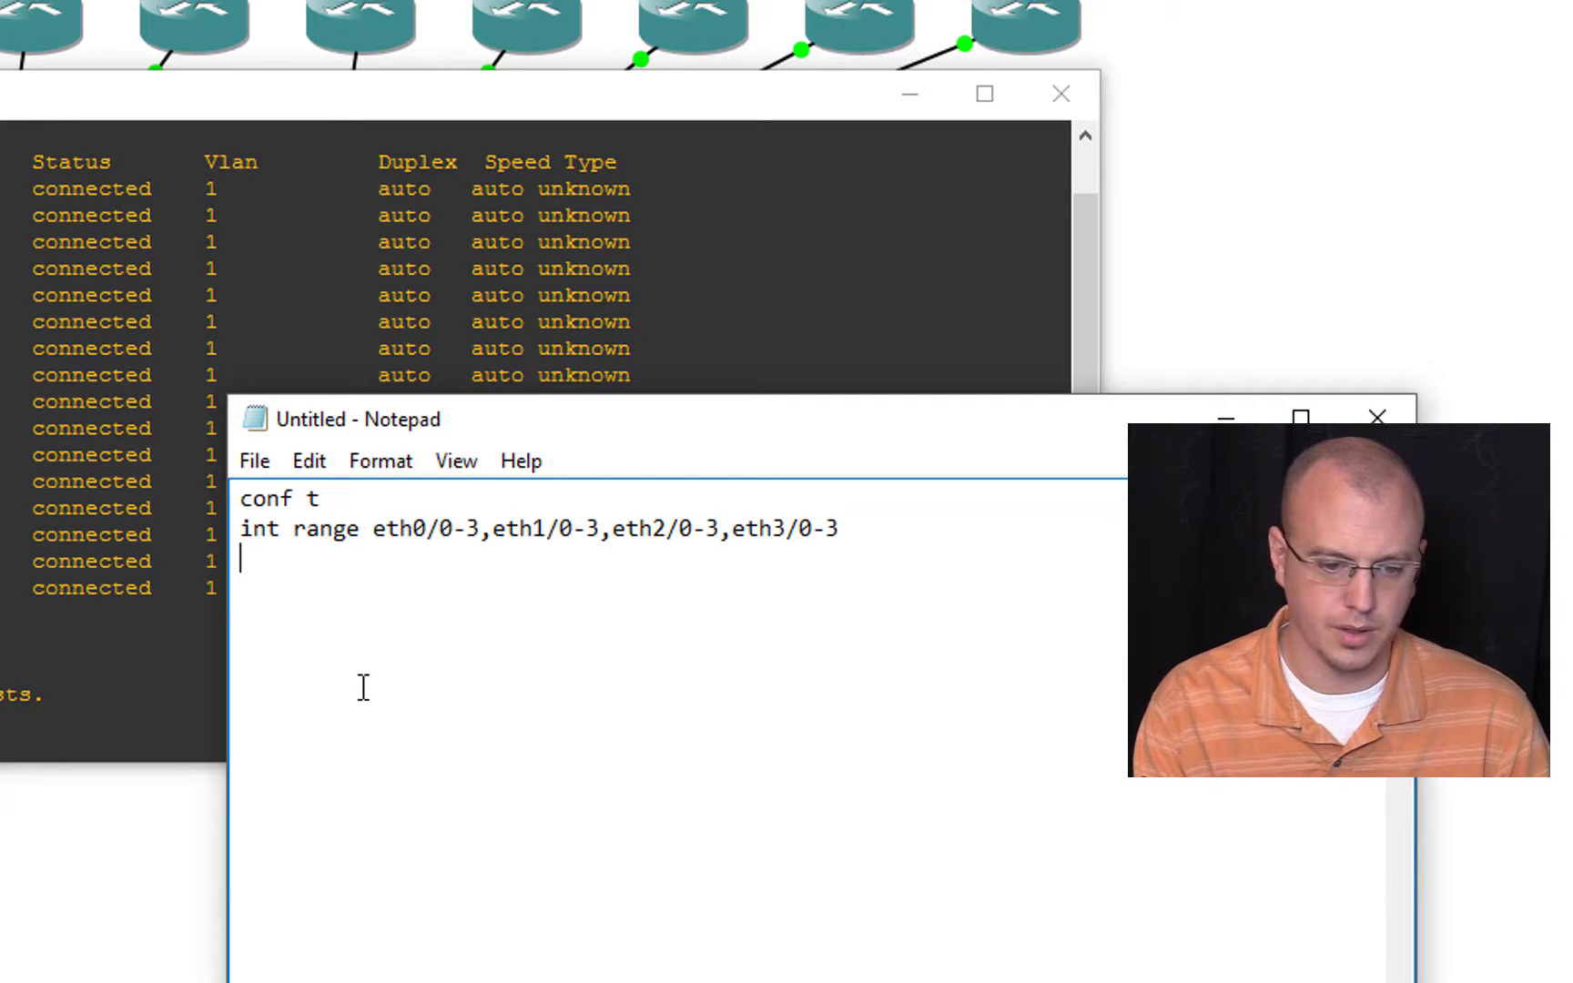
type("switchpor")
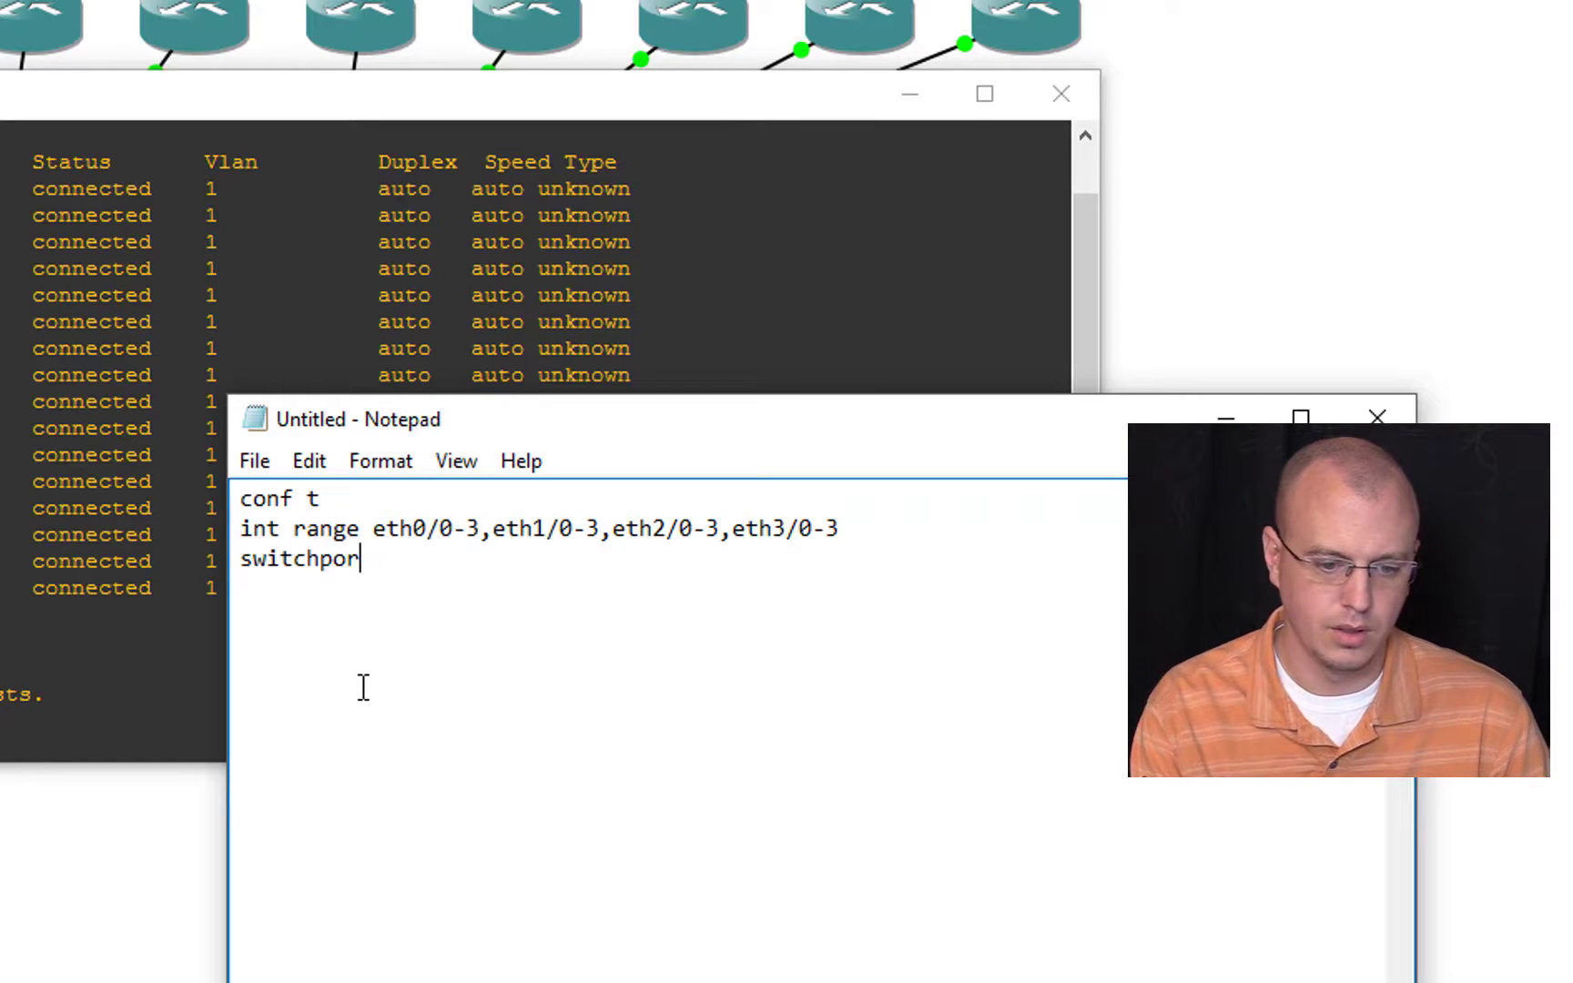
type("tt")
Step: Add the lines switchport, spanning-tree portfast, end and wr me to the Notepad script
key("Tab")
type("span")
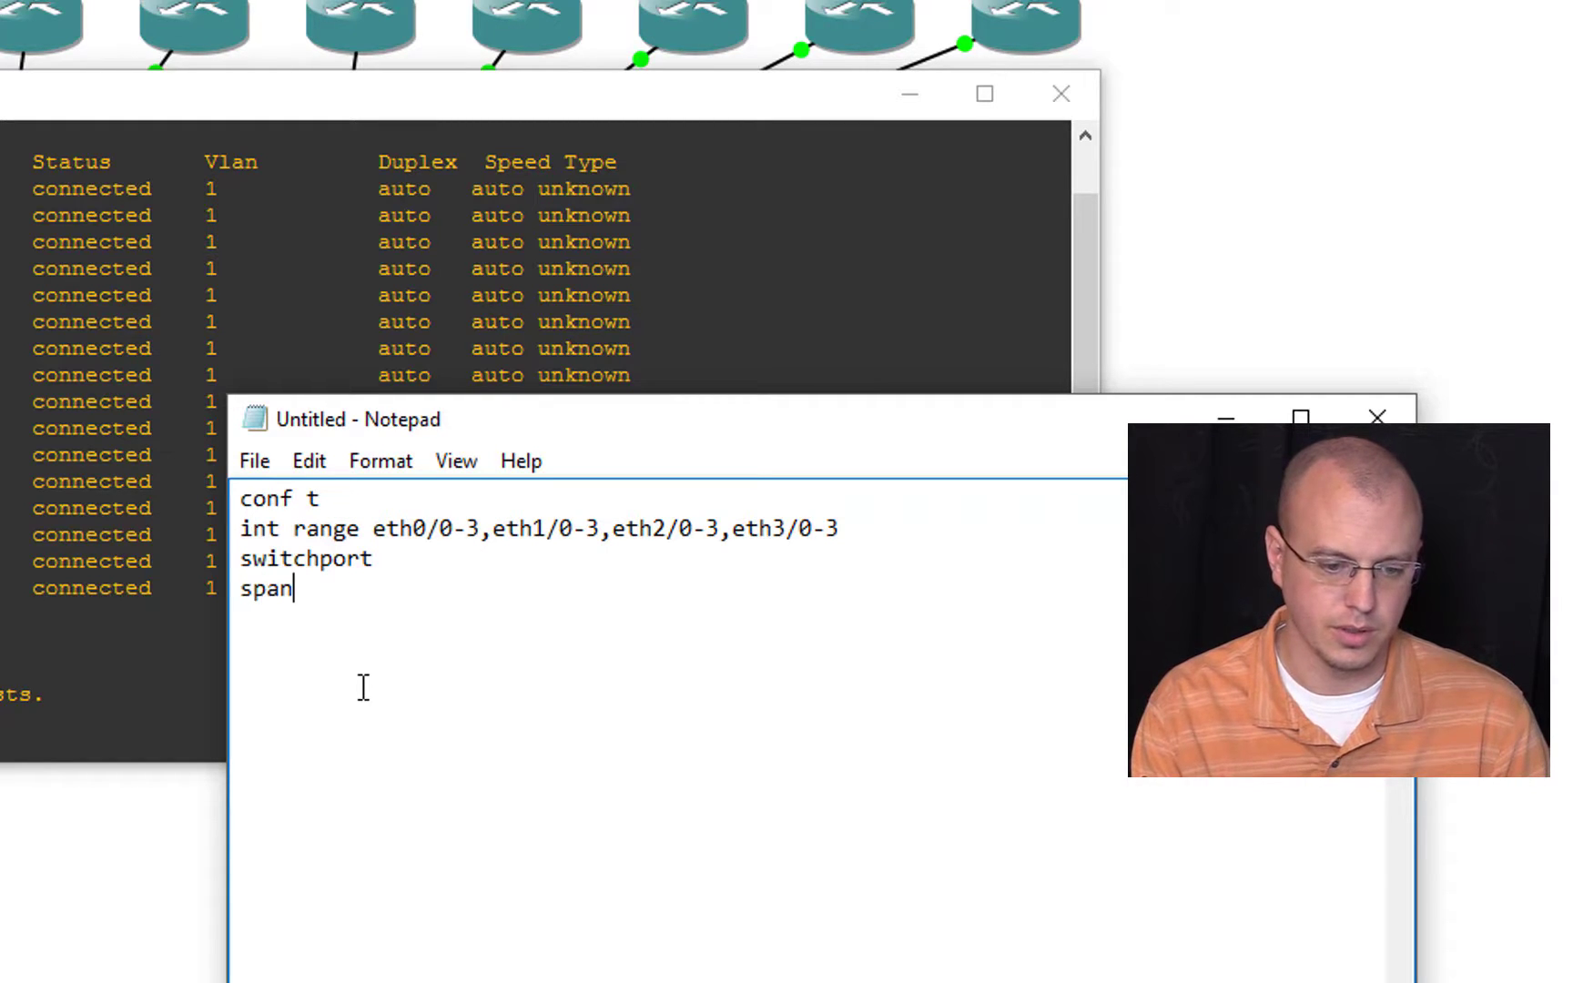
type("ning-tree ")
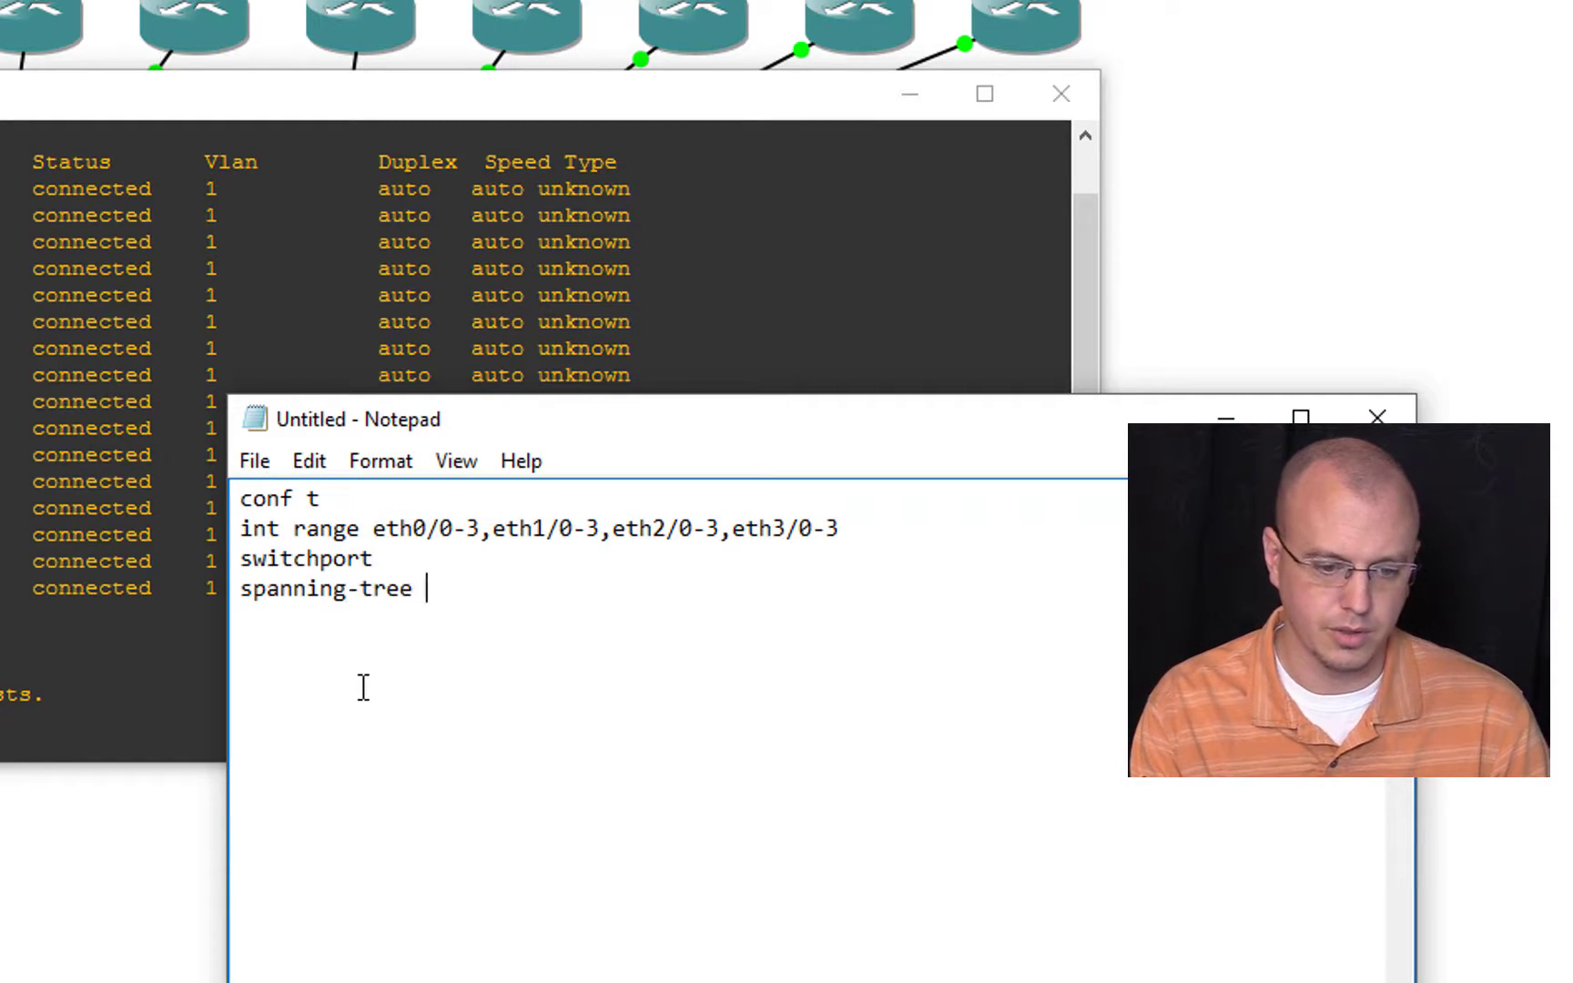
type("portfast")
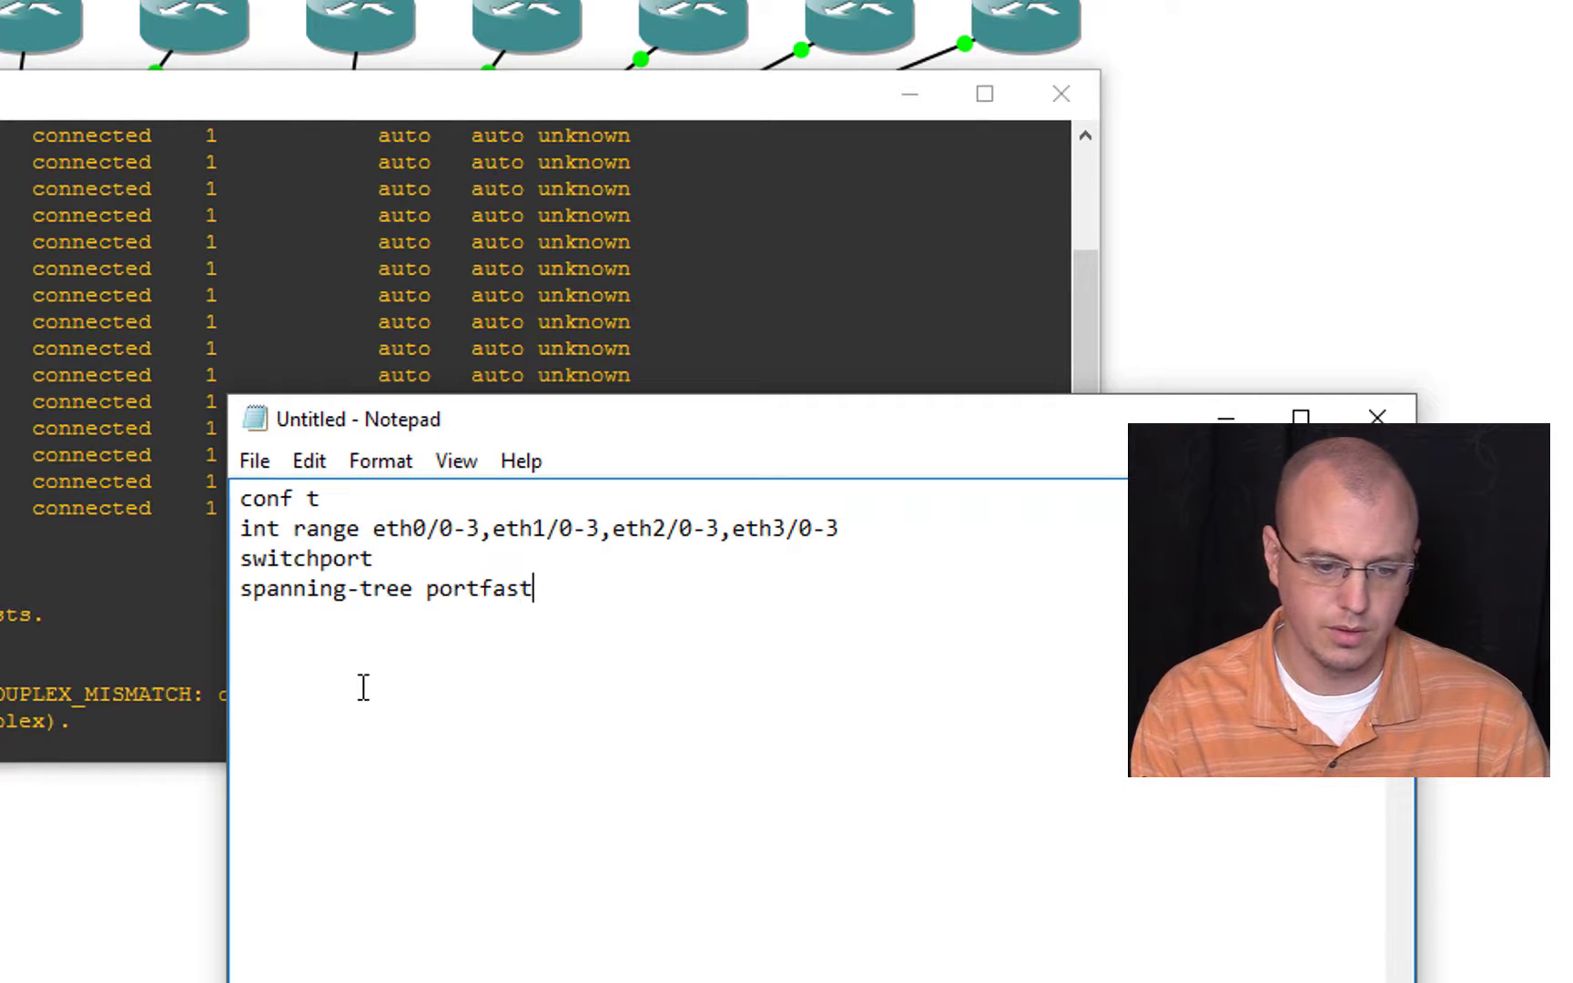
key("Return")
type("end wr me")
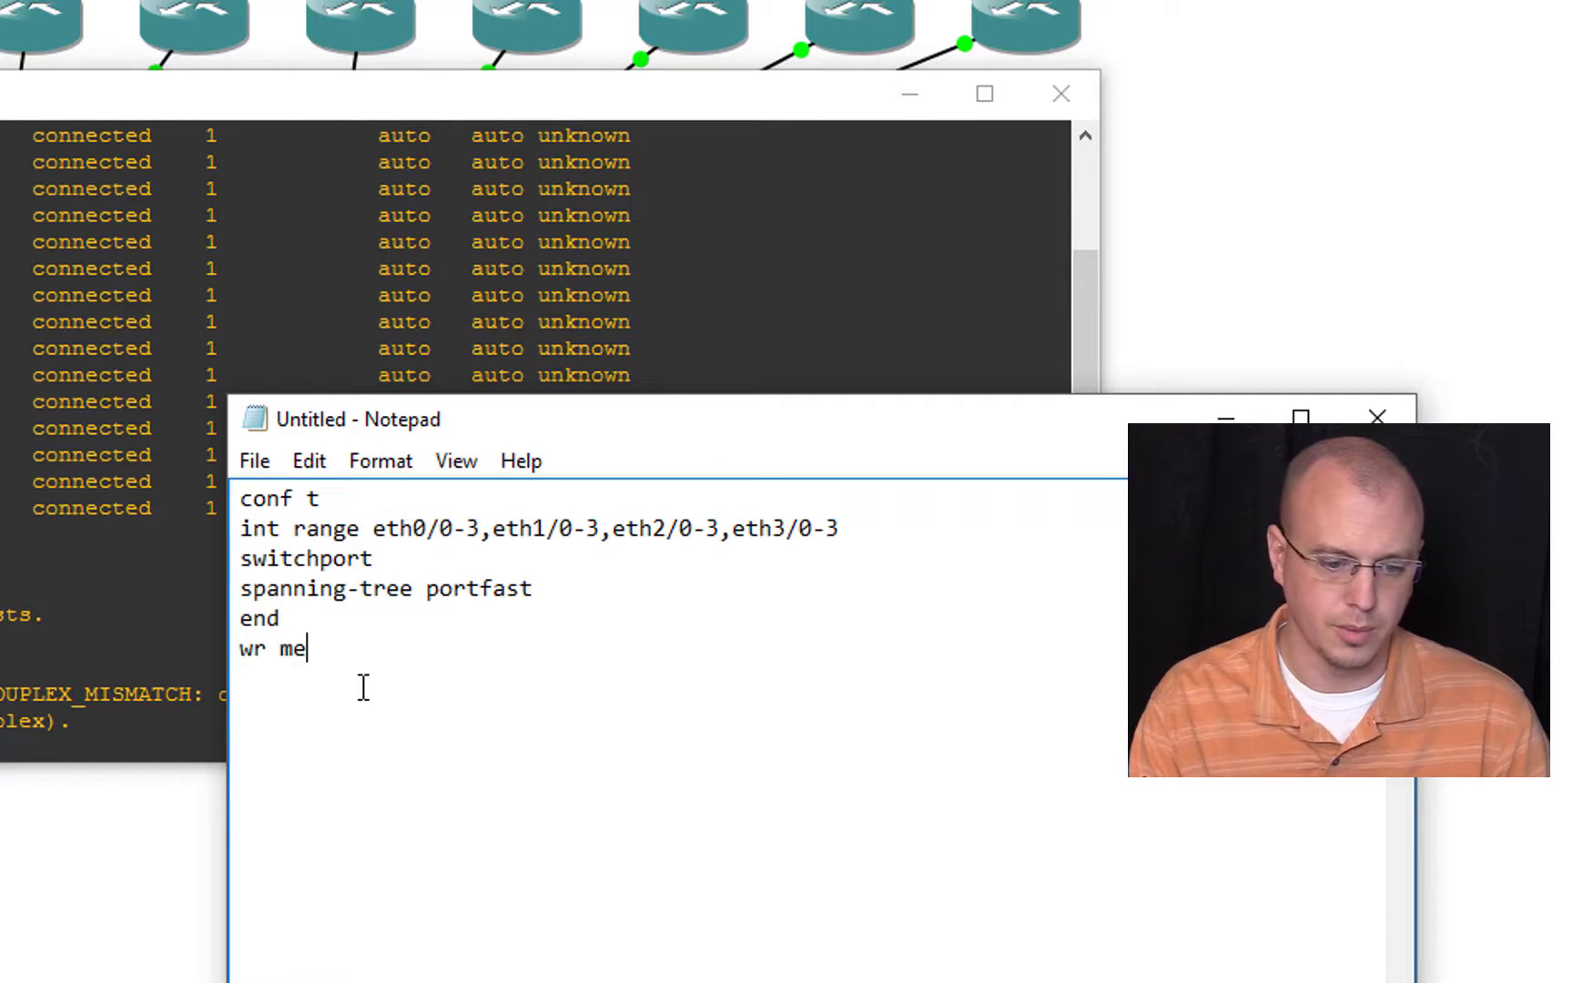
Step: Copy the whole Notepad script into SW1's console and confirm overwriting the NVRAM configuration
left_click_drag(406, 752, 137, 380)
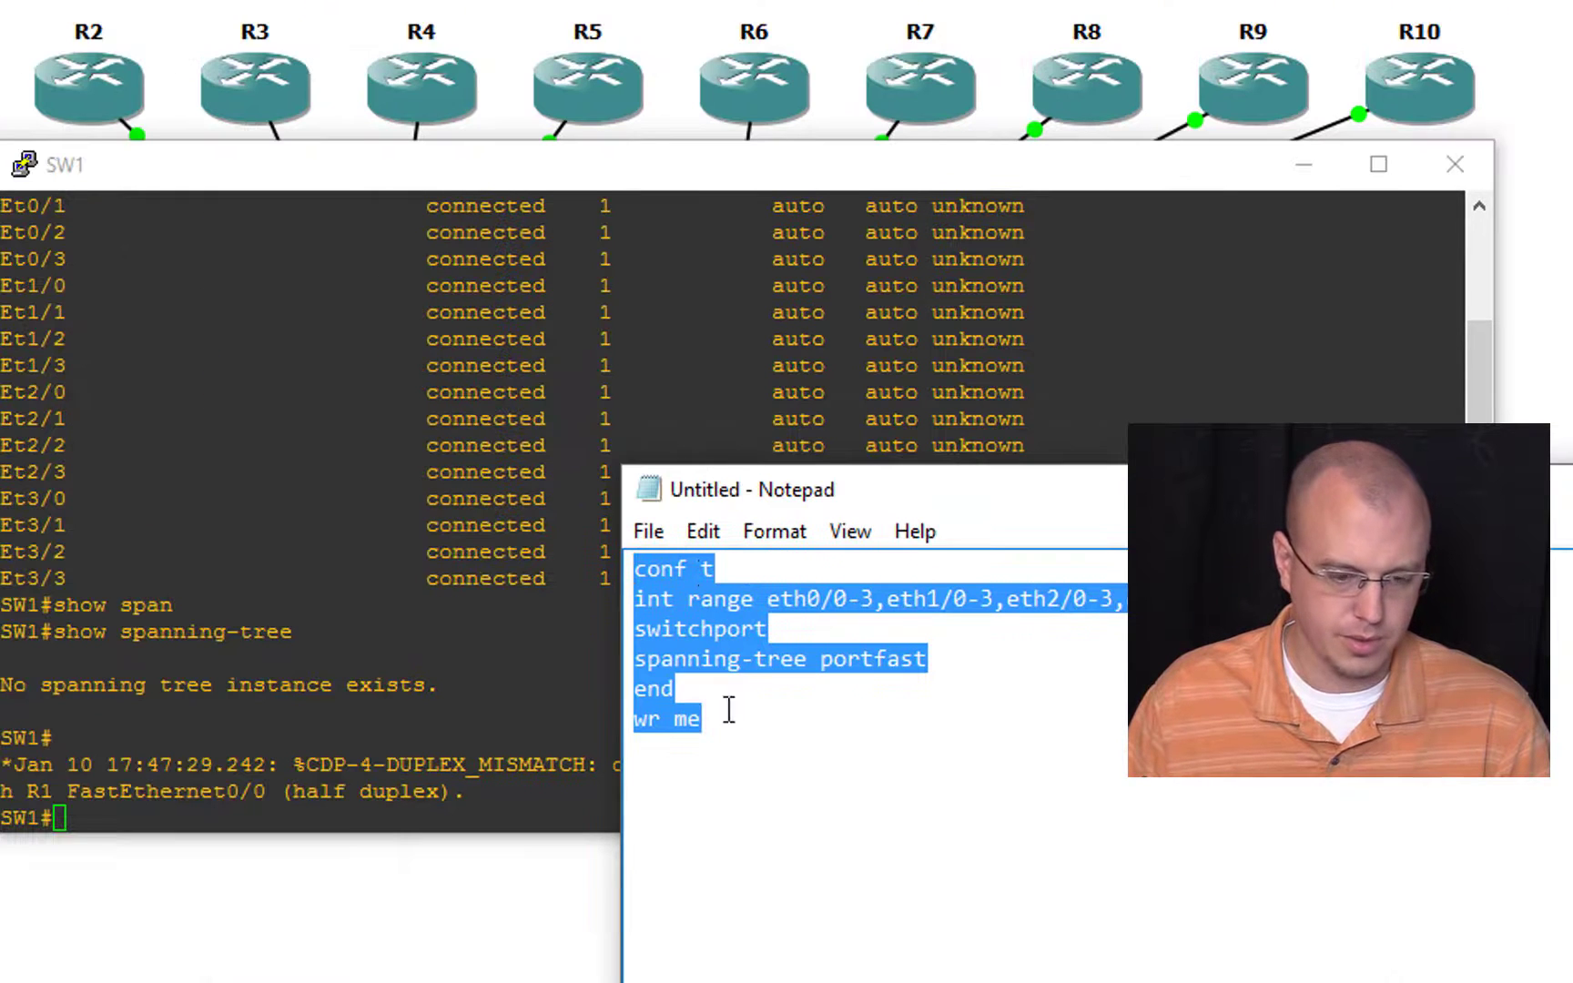
key("ctrl+c")
left_click(449, 605)
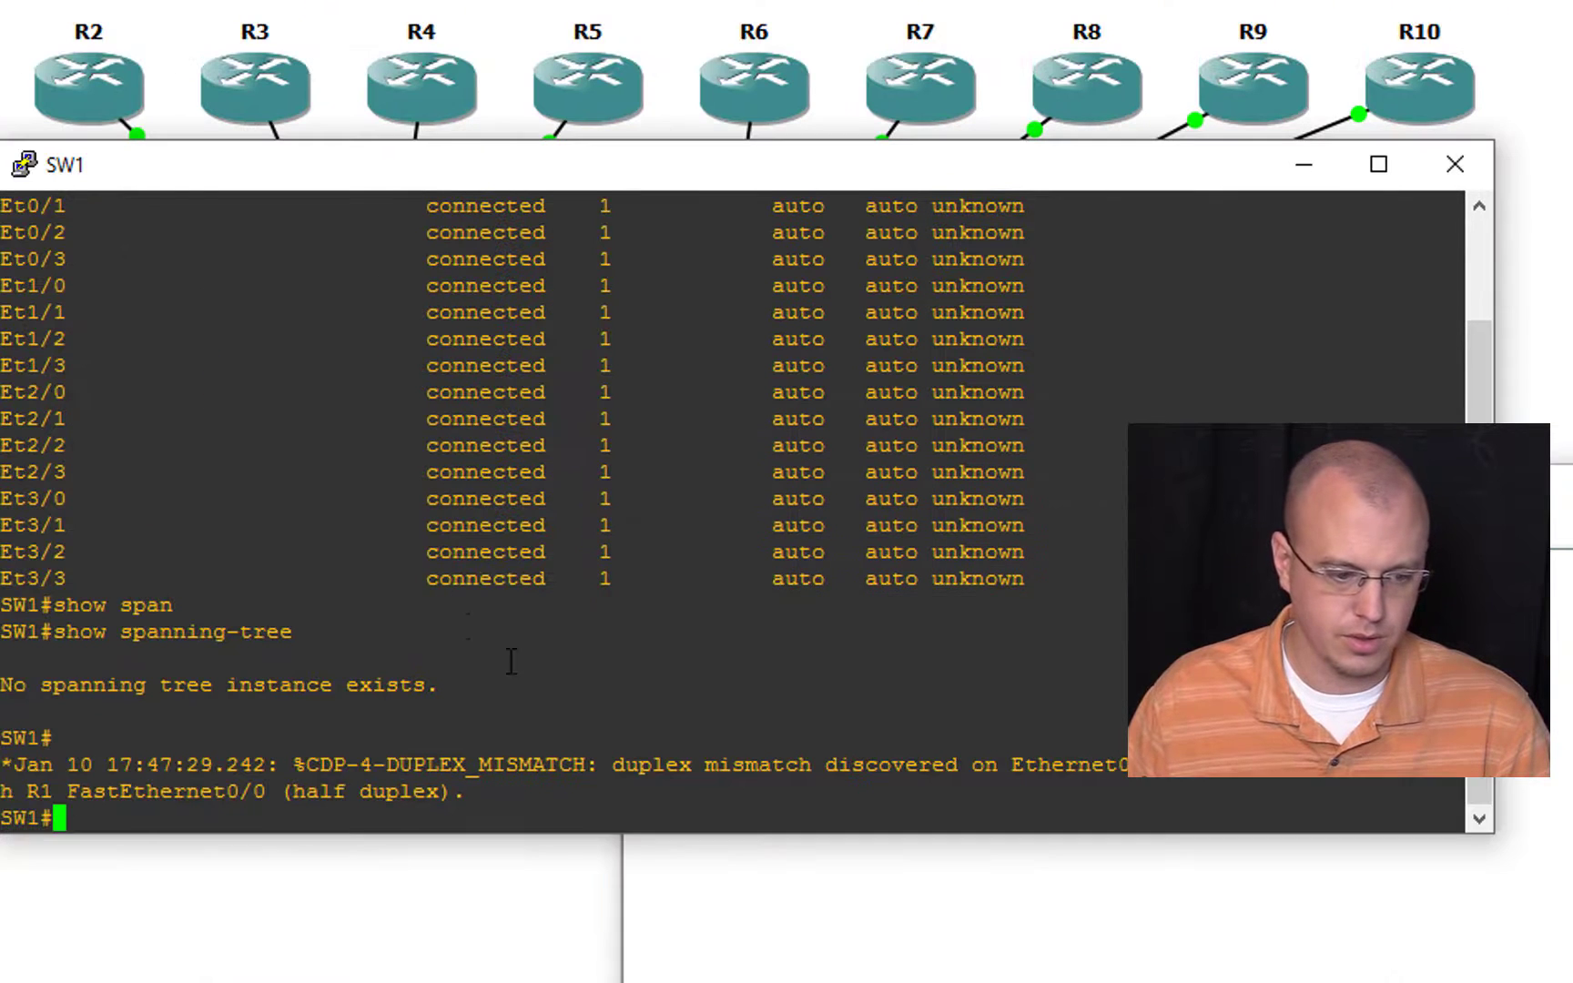
right_click(629, 702)
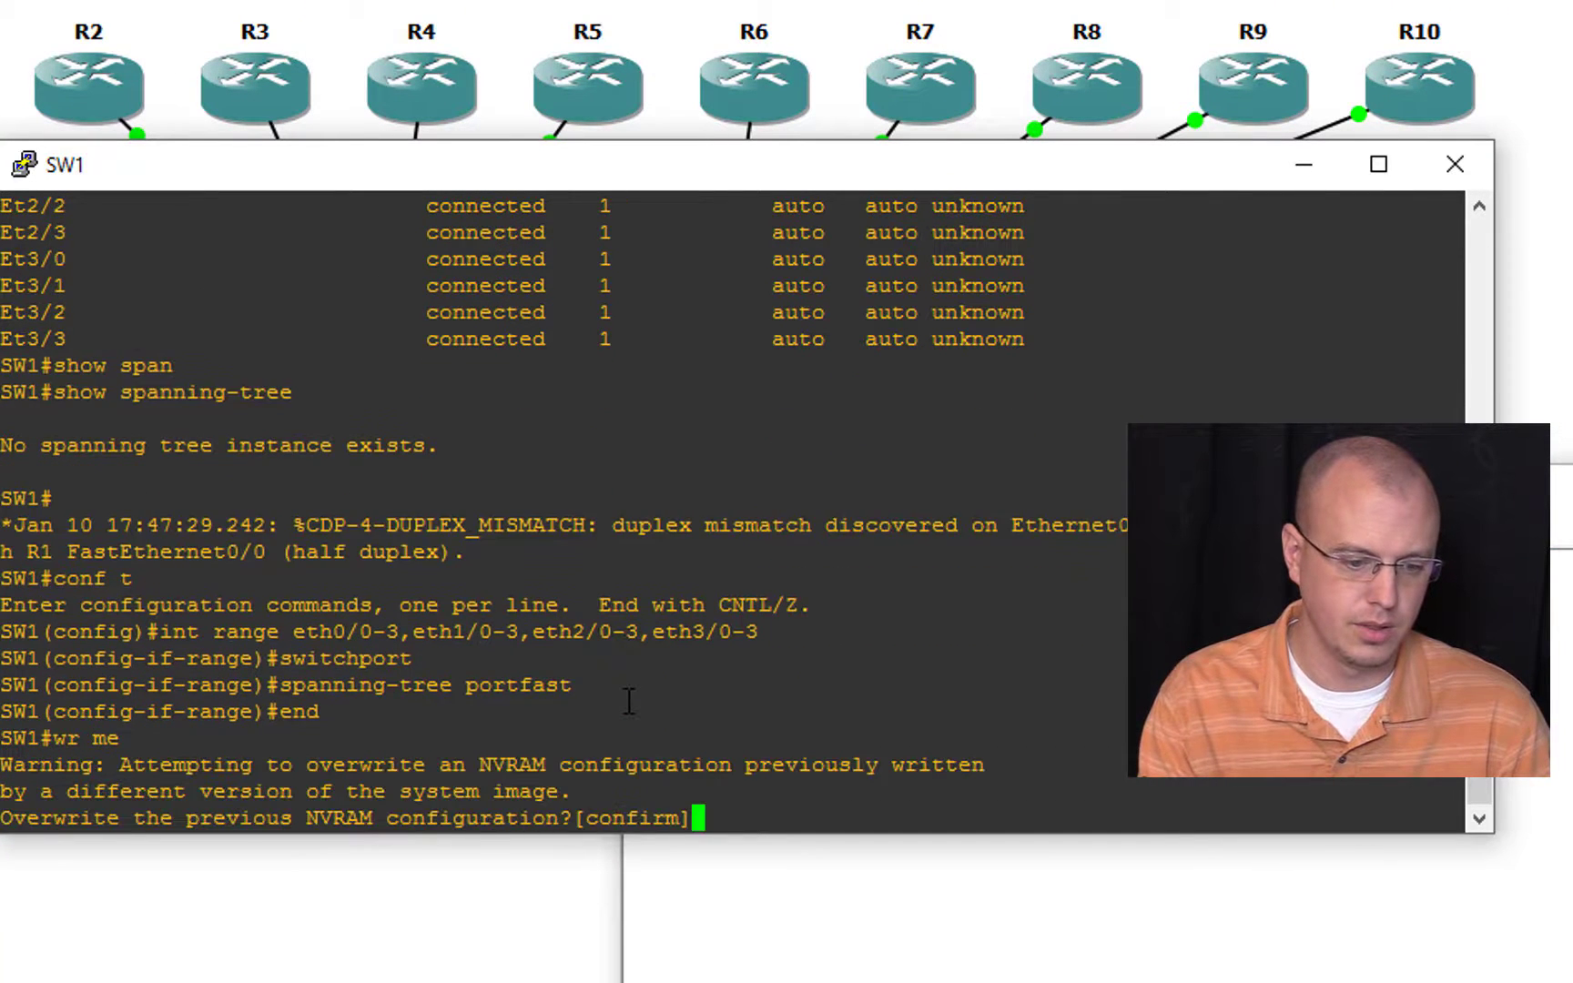
key("Return")
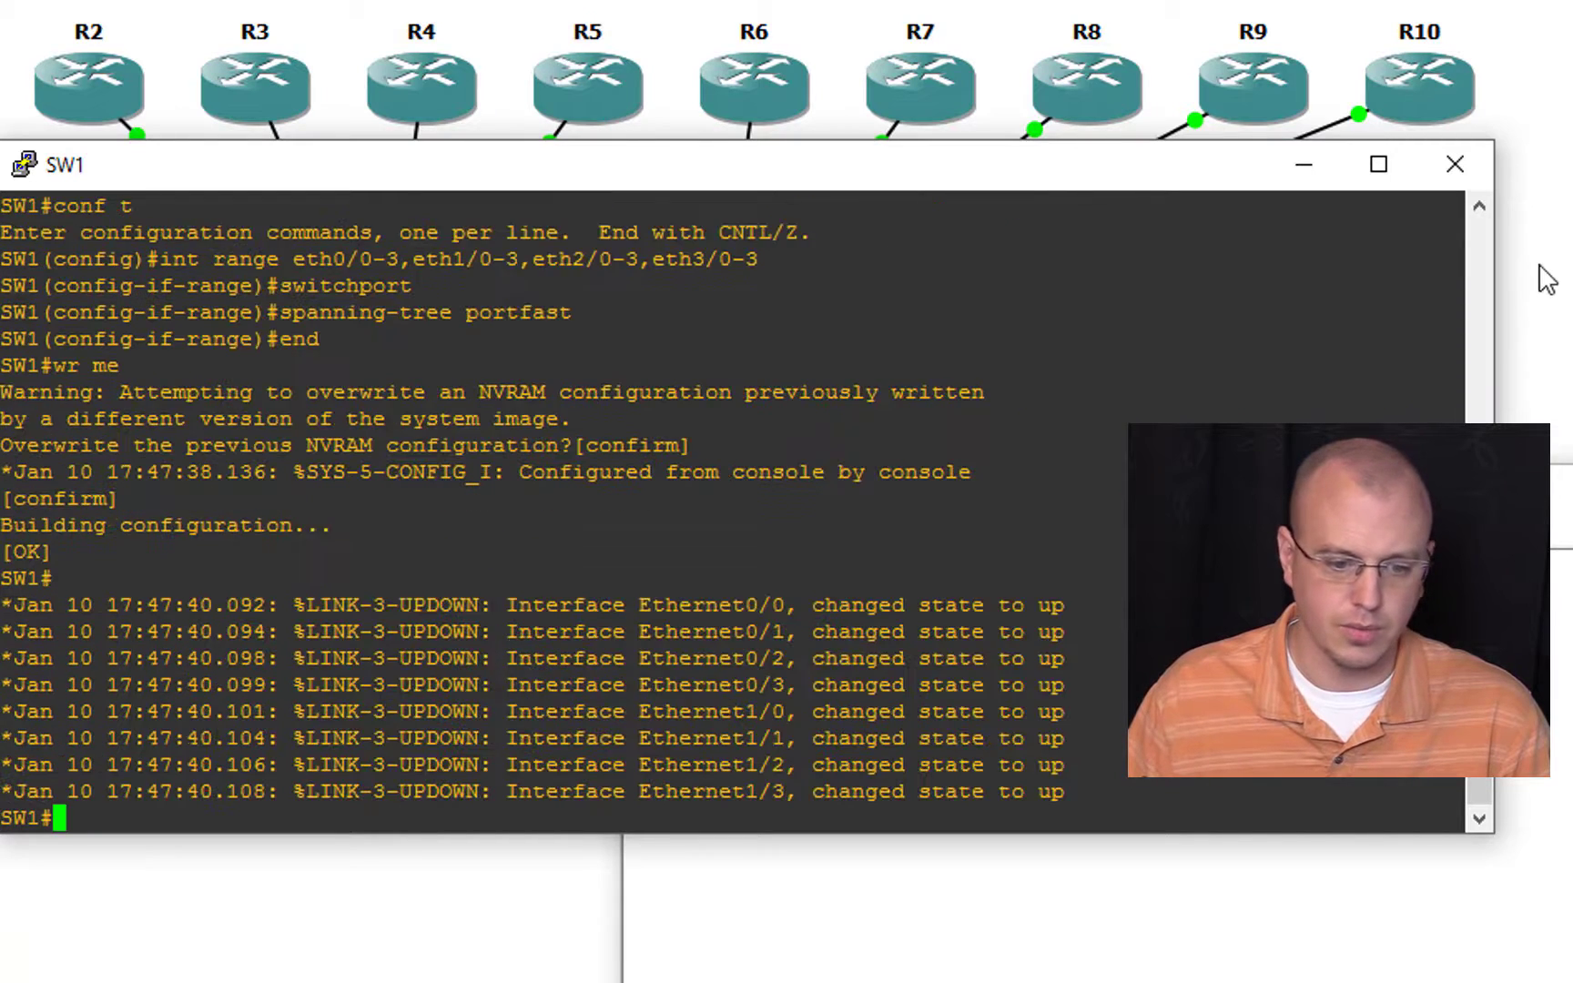
Step: Paste the copied script into SW2's console, confirm overwriting its NVRAM configuration, and close the console
left_click(1546, 277)
double_click(590, 392)
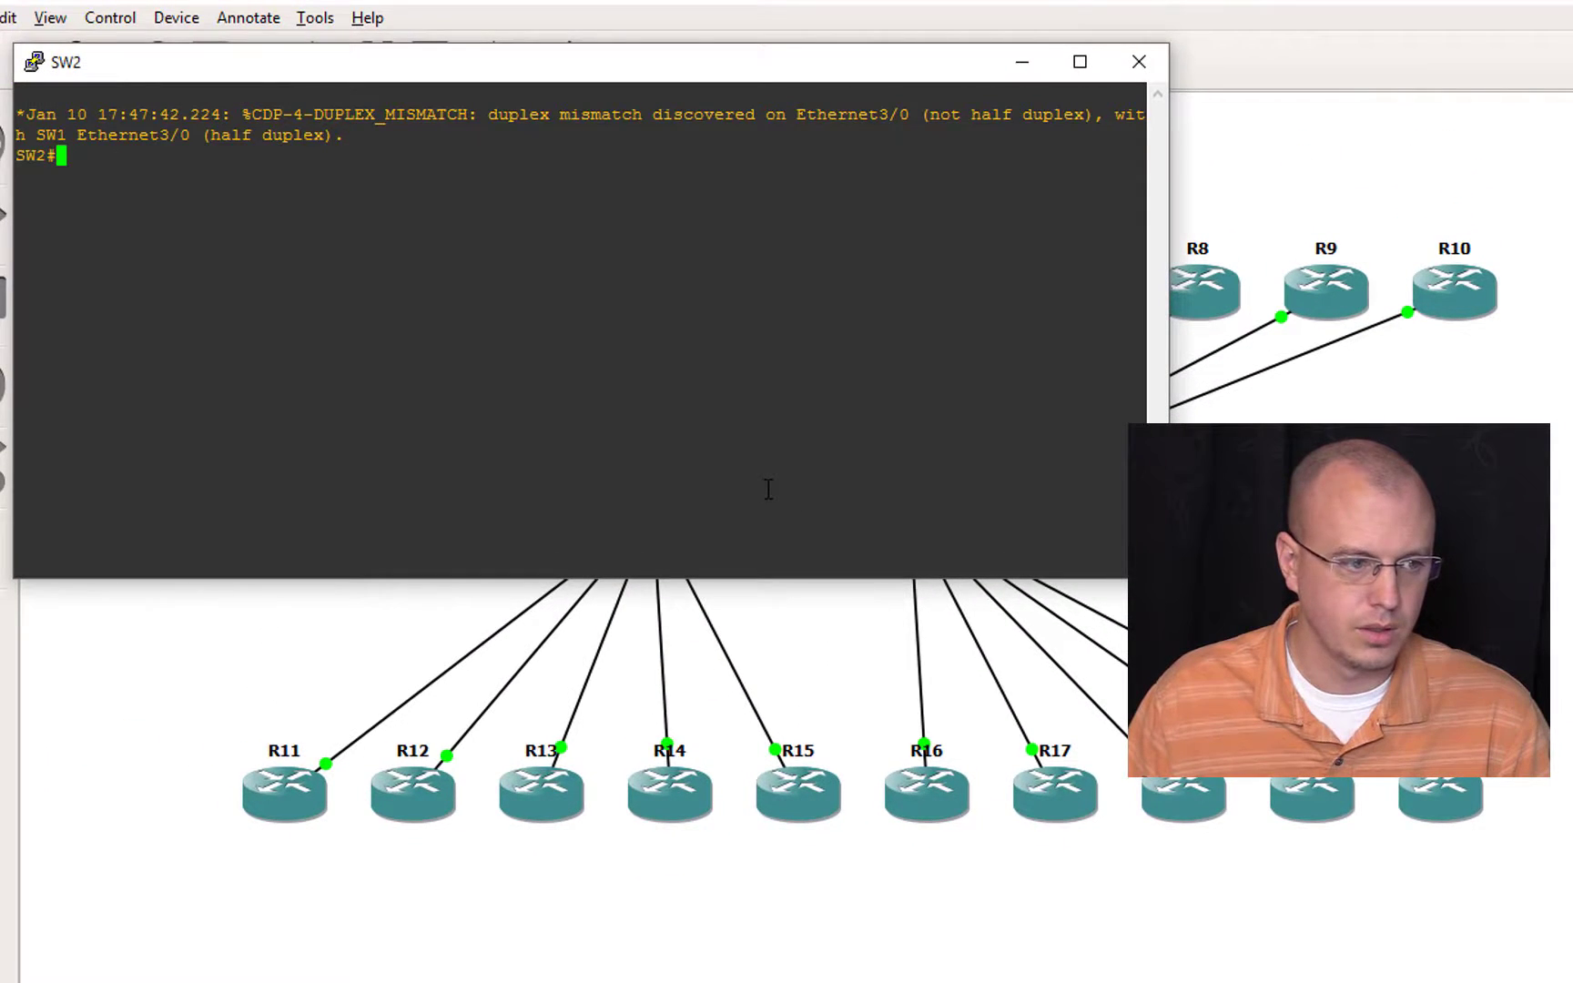
right_click(768, 489)
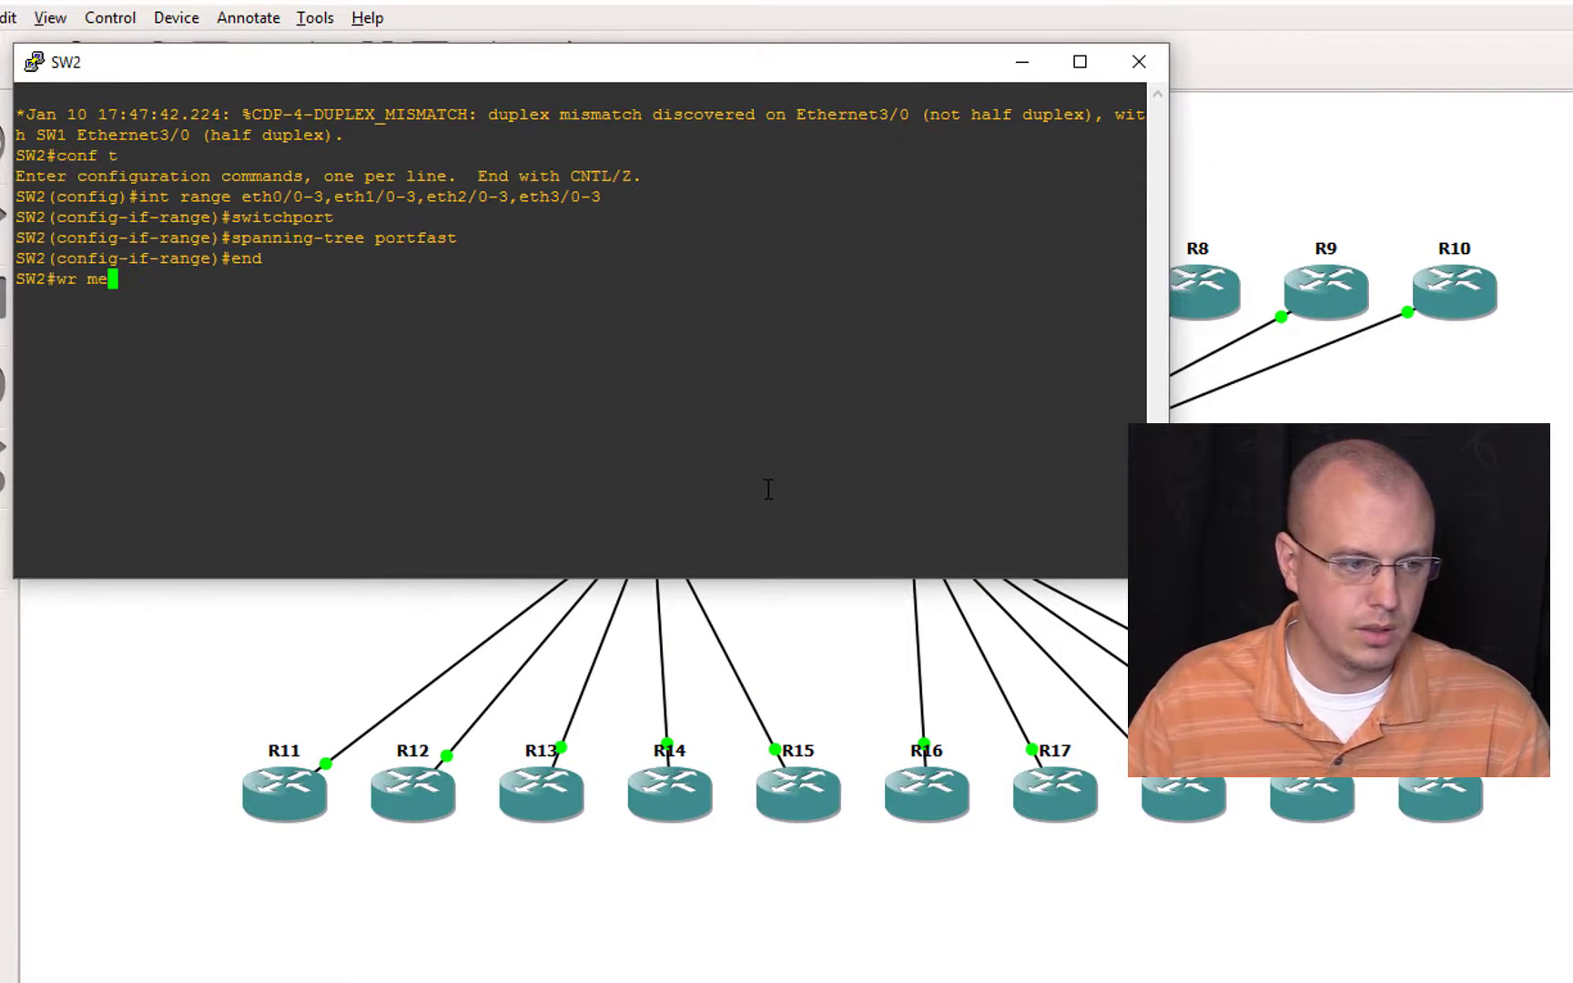
key("Return")
key("Return")
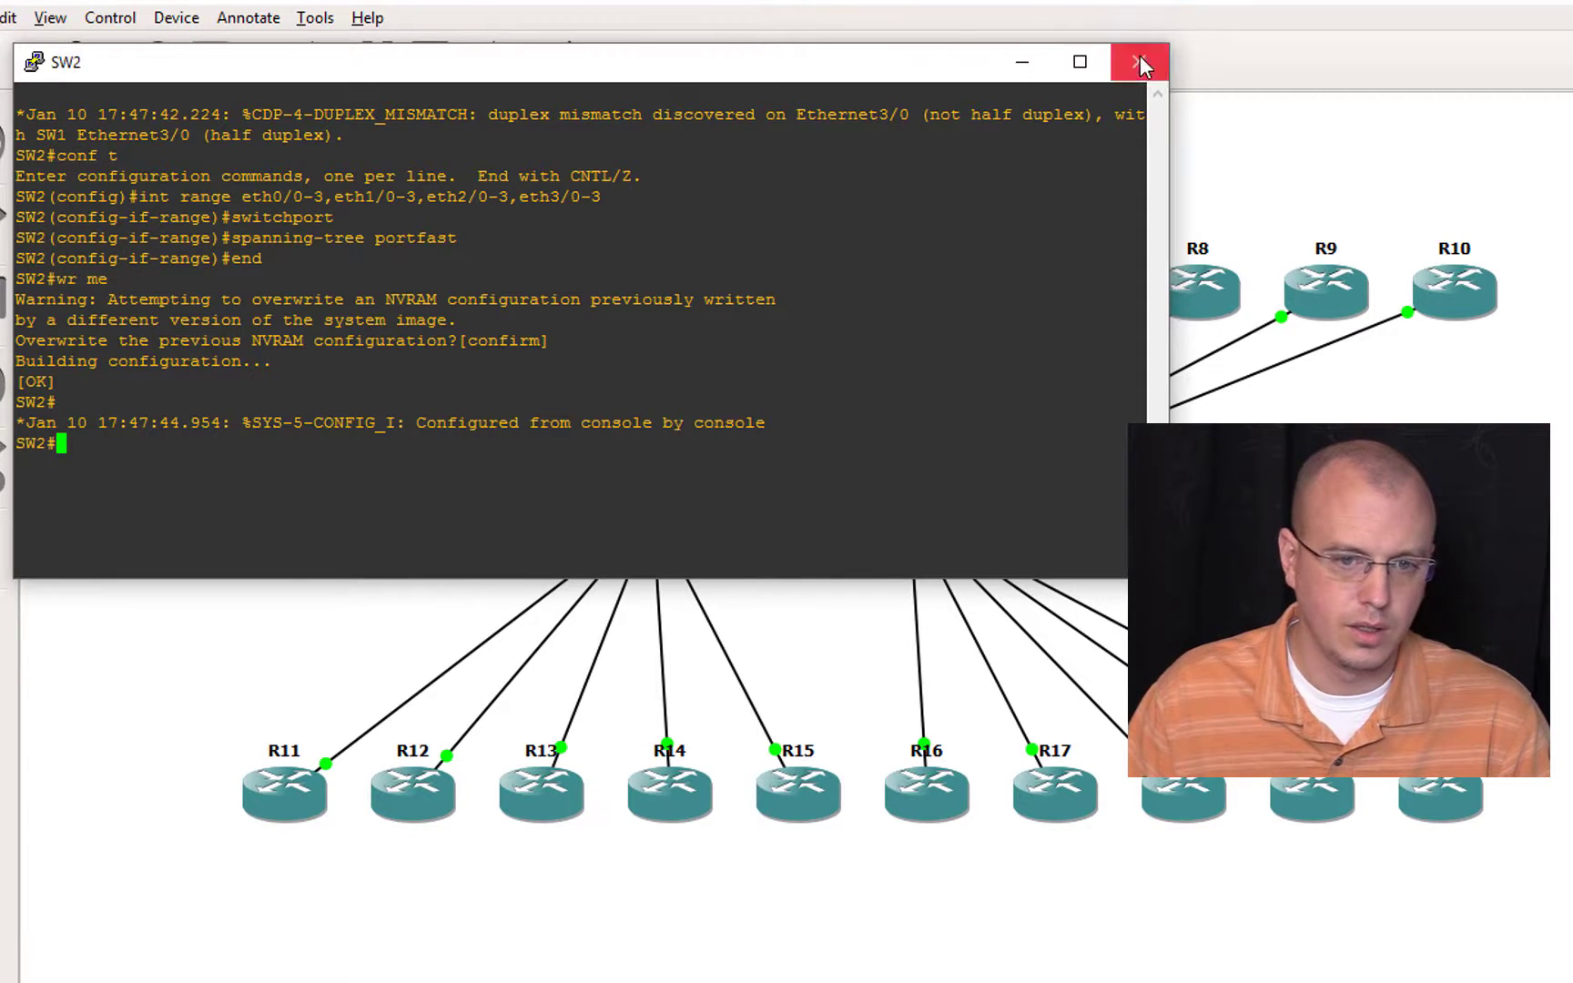
left_click(1141, 64)
Step: Open SW3's console, run the copied script there and confirm overwriting its NVRAM configuration
double_click(918, 499)
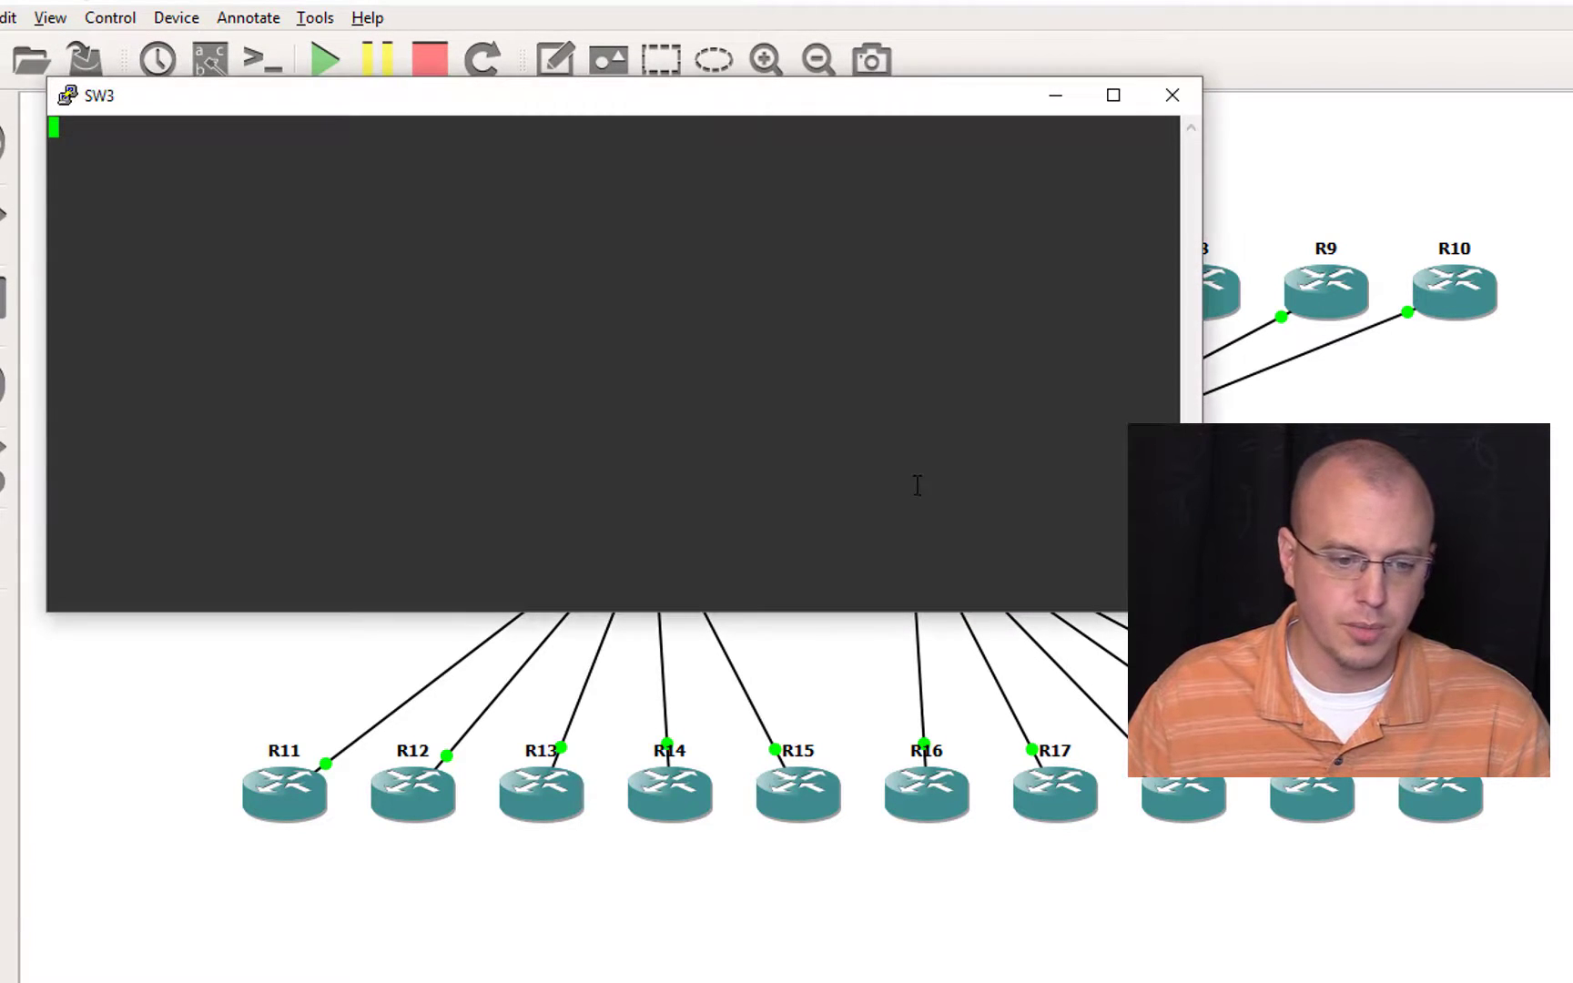
key("Return")
right_click(918, 486)
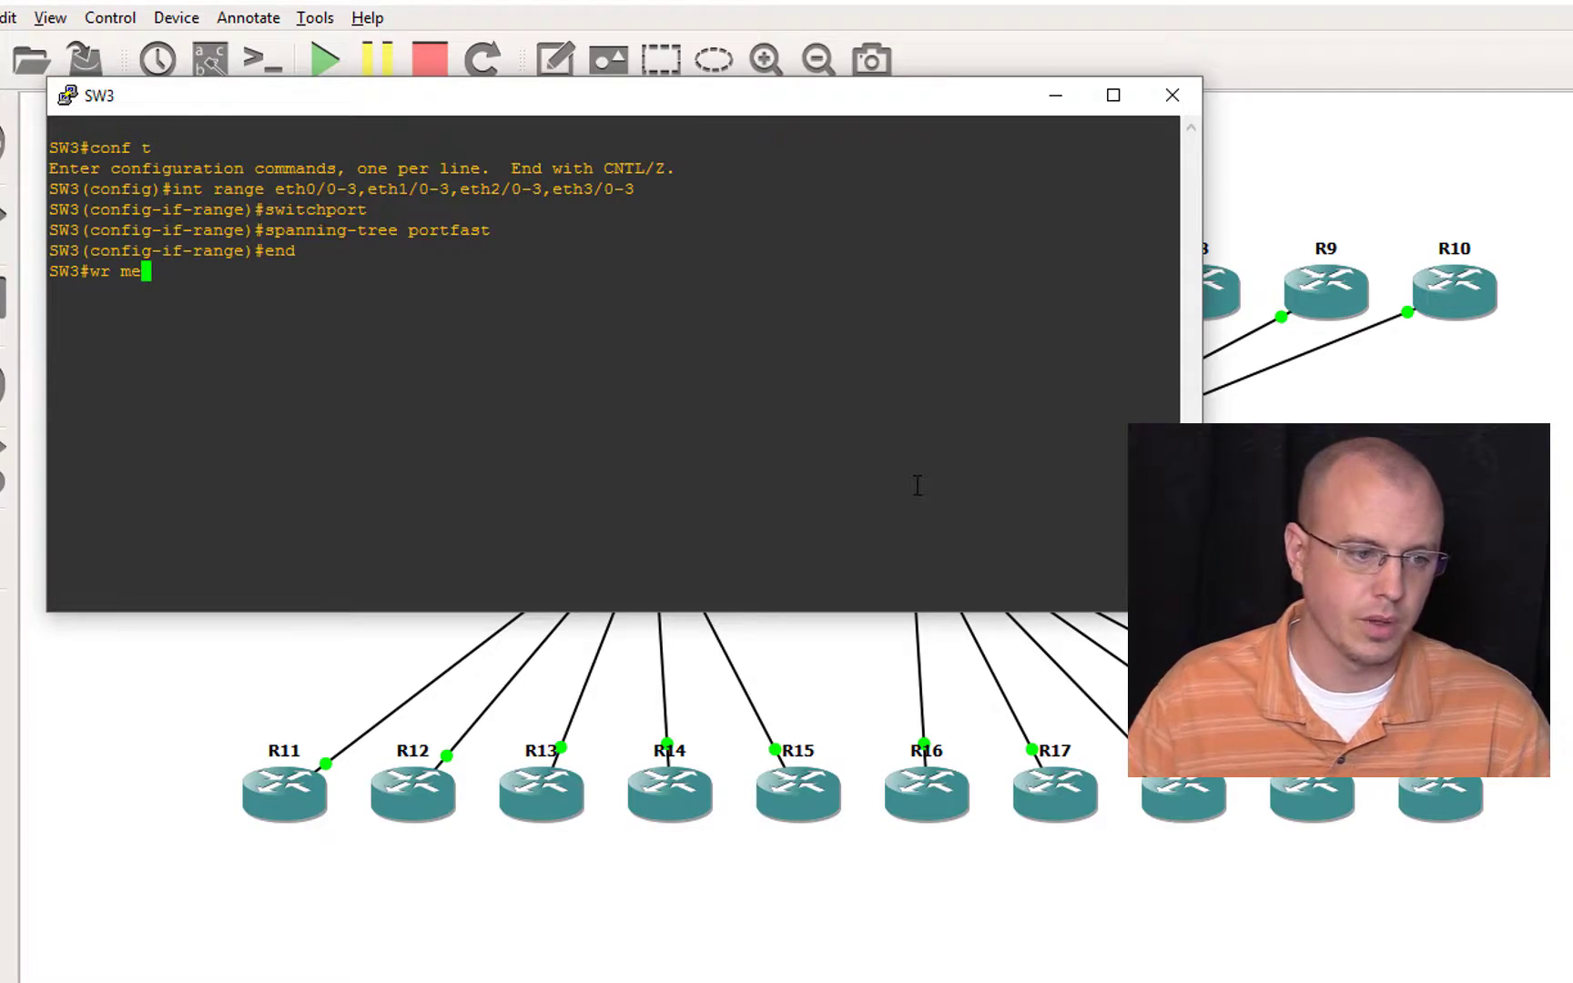
key("Return")
key("Return")
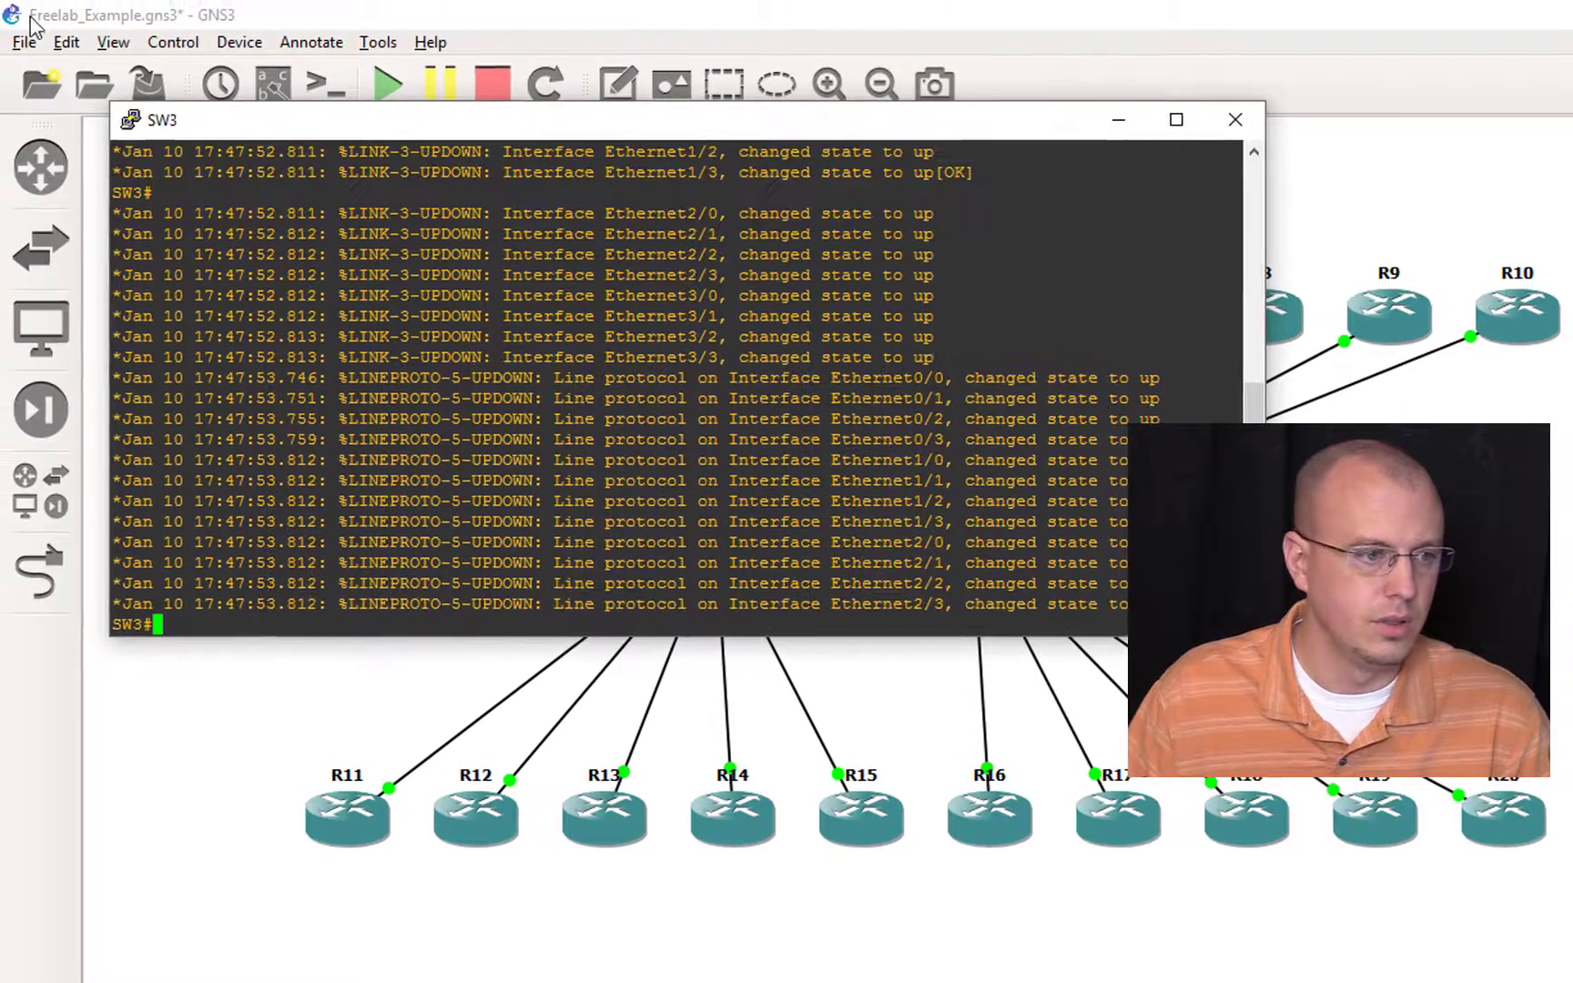
left_click(25, 42)
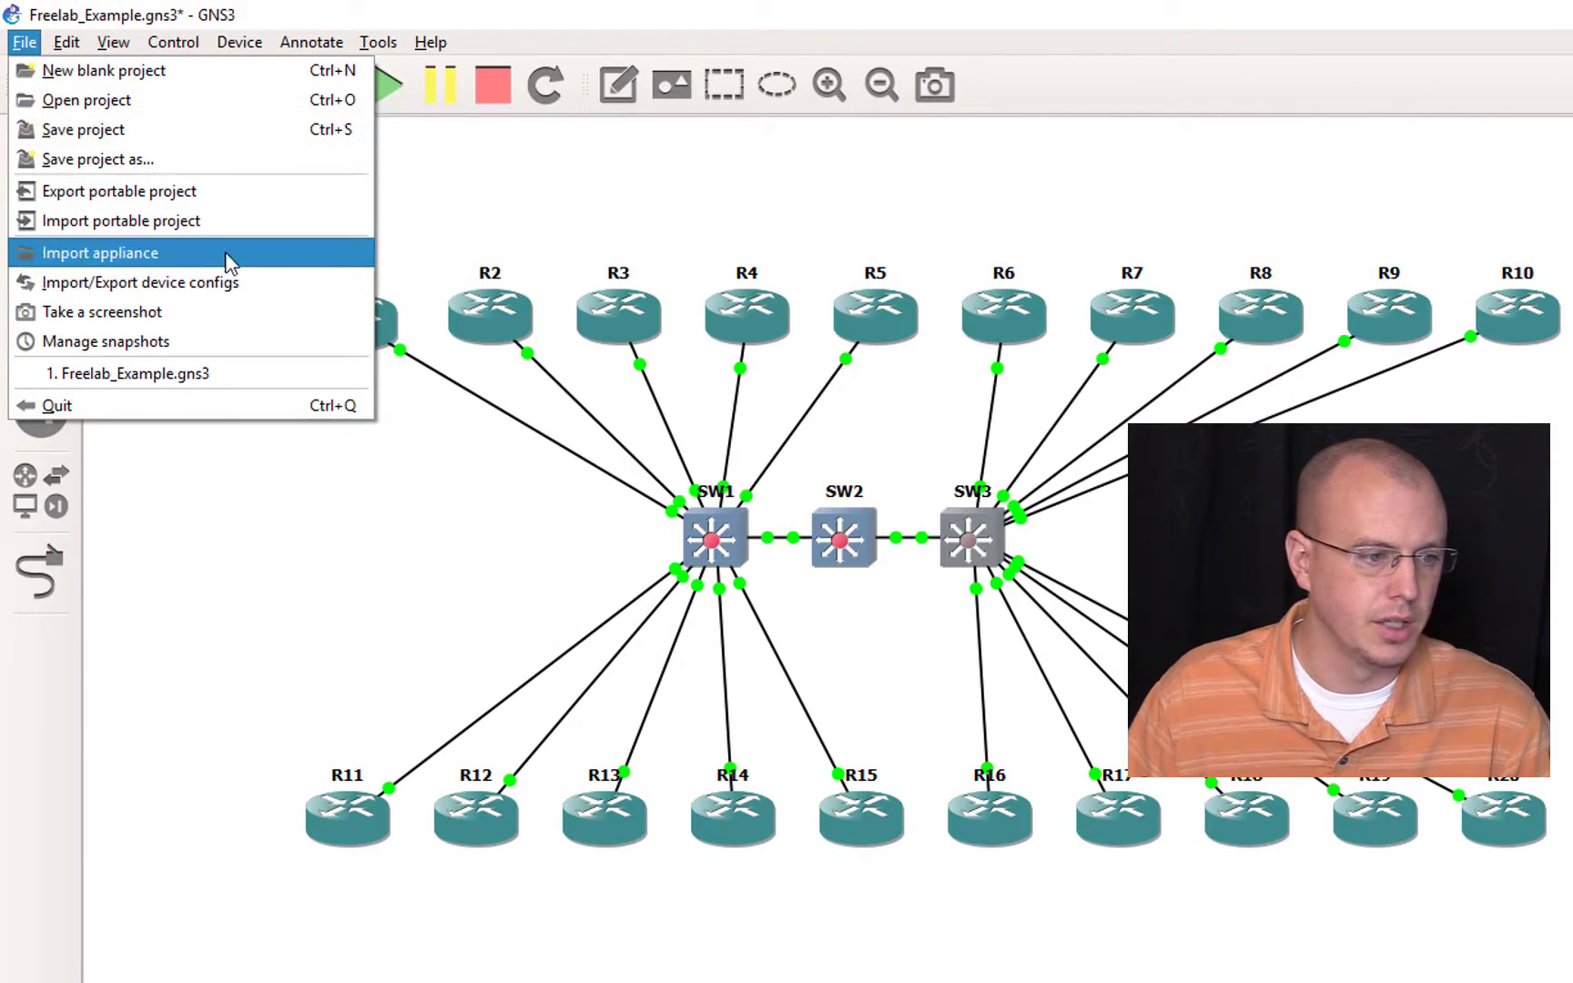
left_click(257, 282)
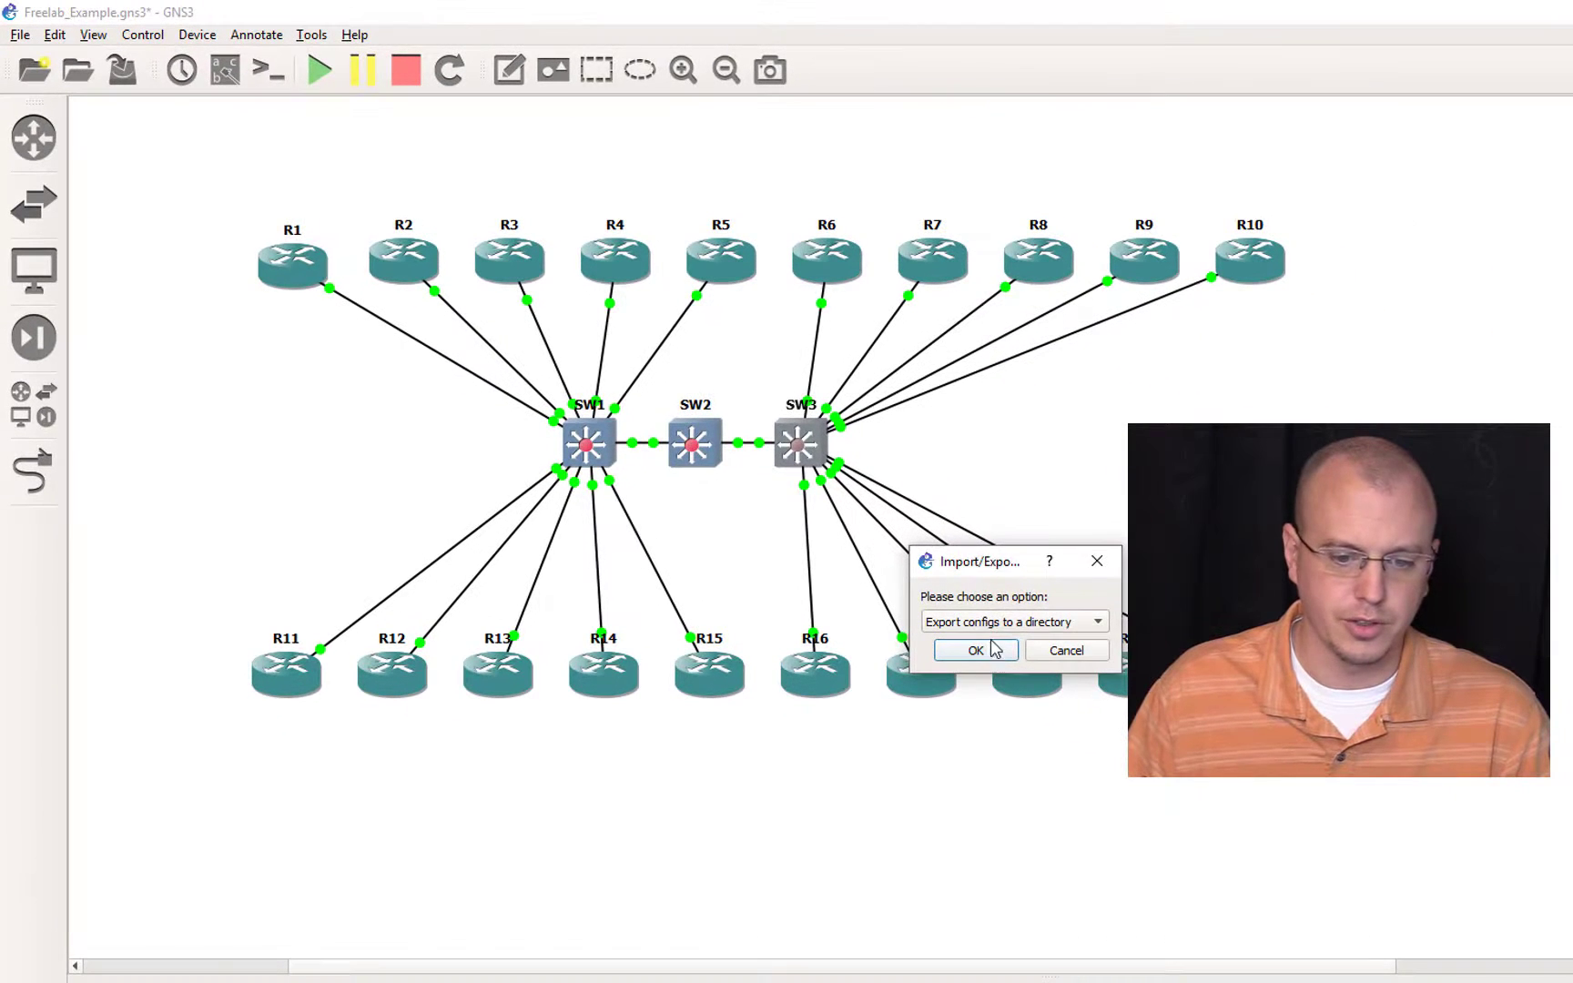
left_click(1092, 655)
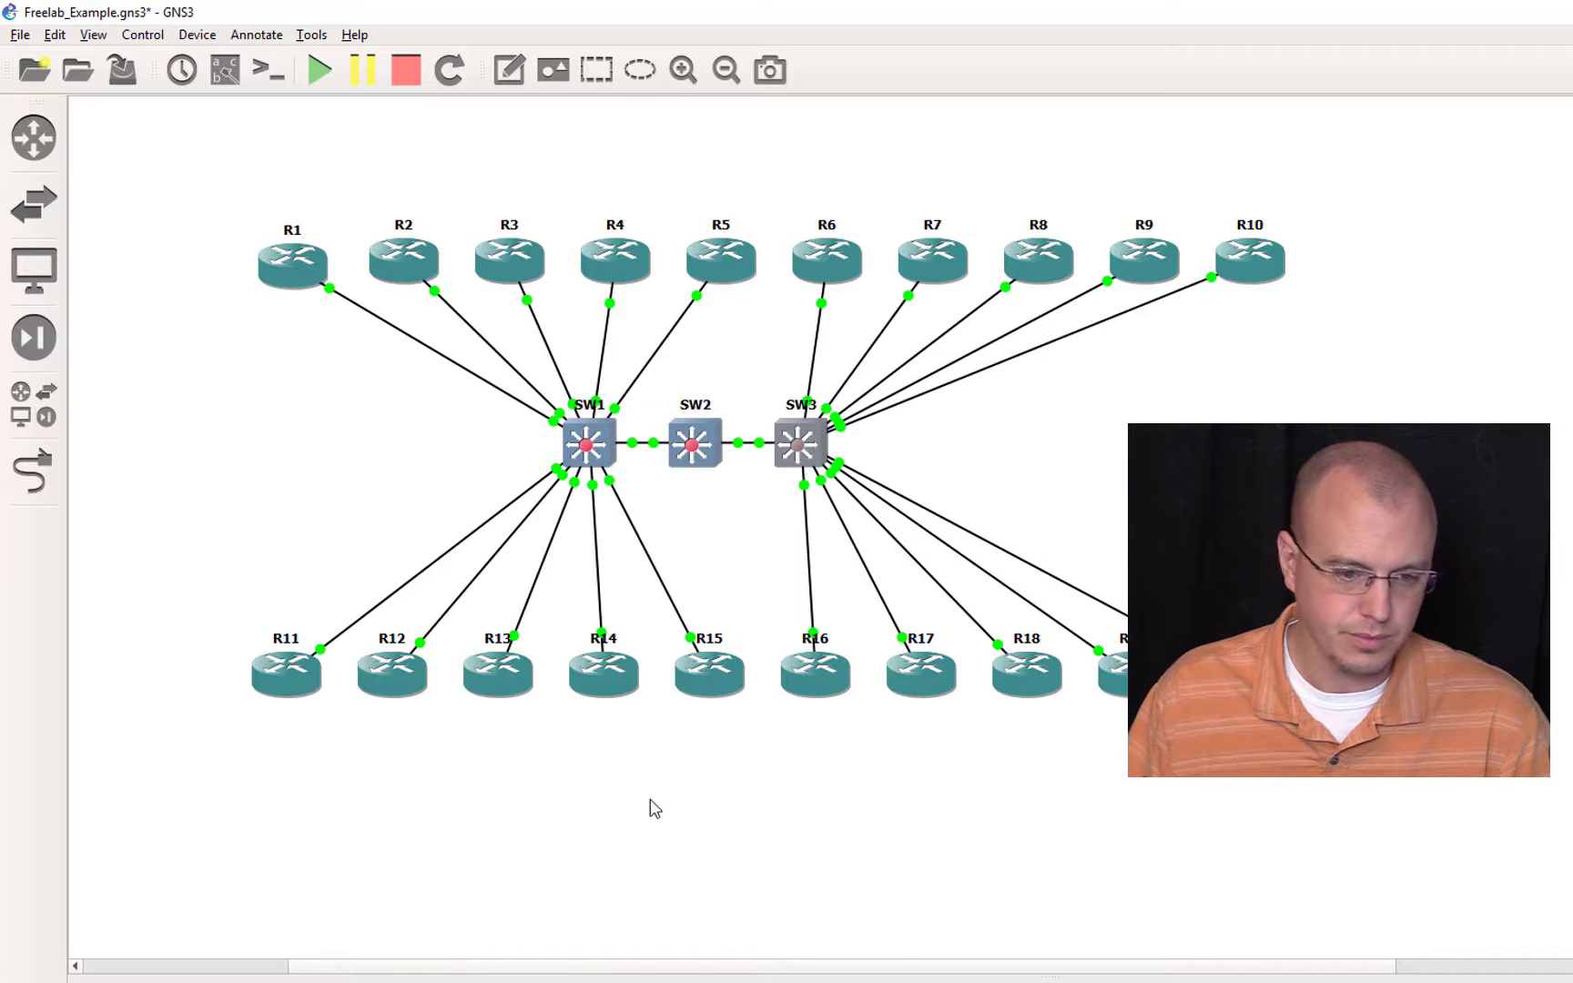
Step: Arrange the SW1 and SW3 console windows side by side over the topology
key("alt+Tab")
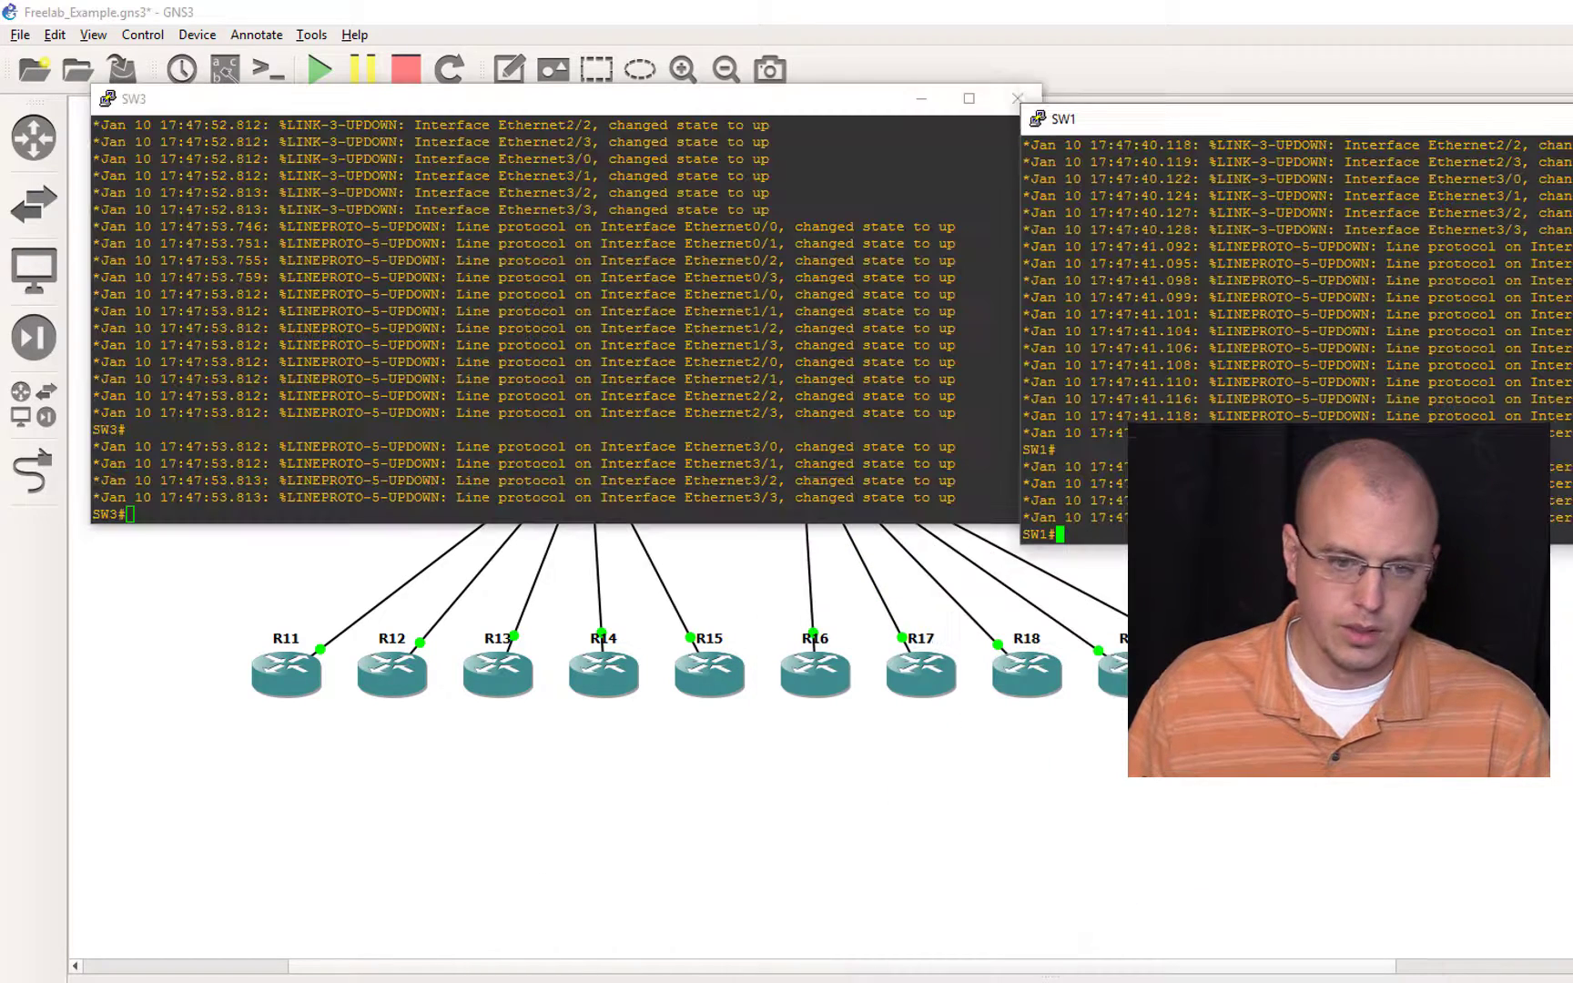
left_click_drag(1275, 119, 939, 530)
left_click_drag(682, 108, 1566, 330)
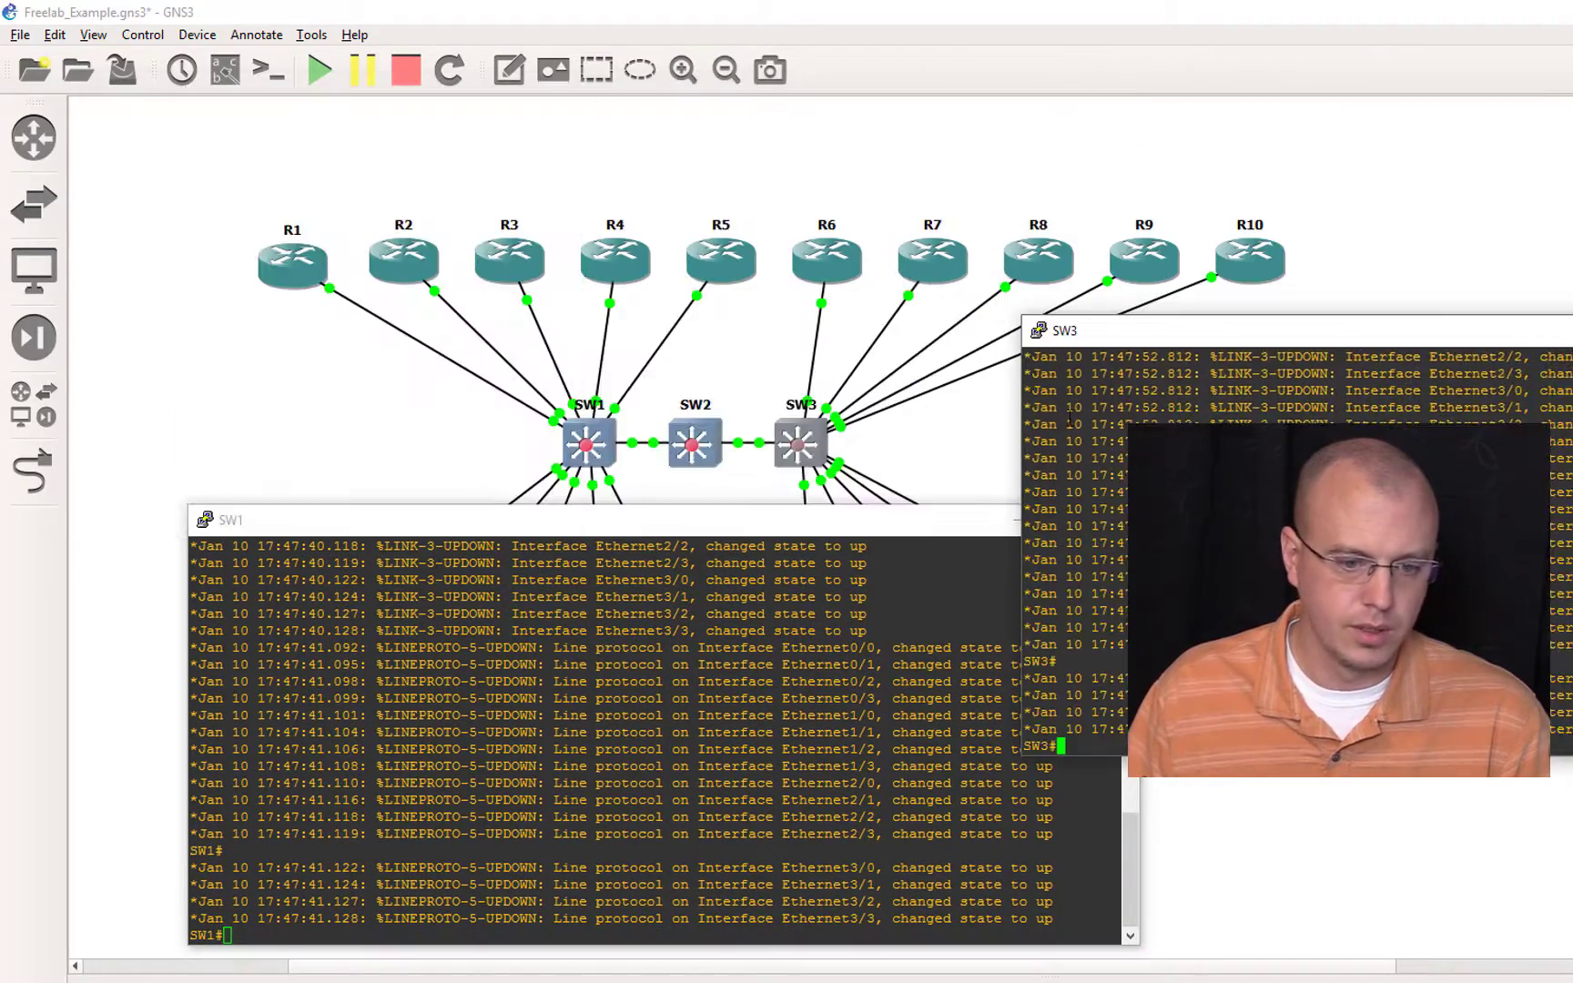
left_click_drag(839, 530, 712, 338)
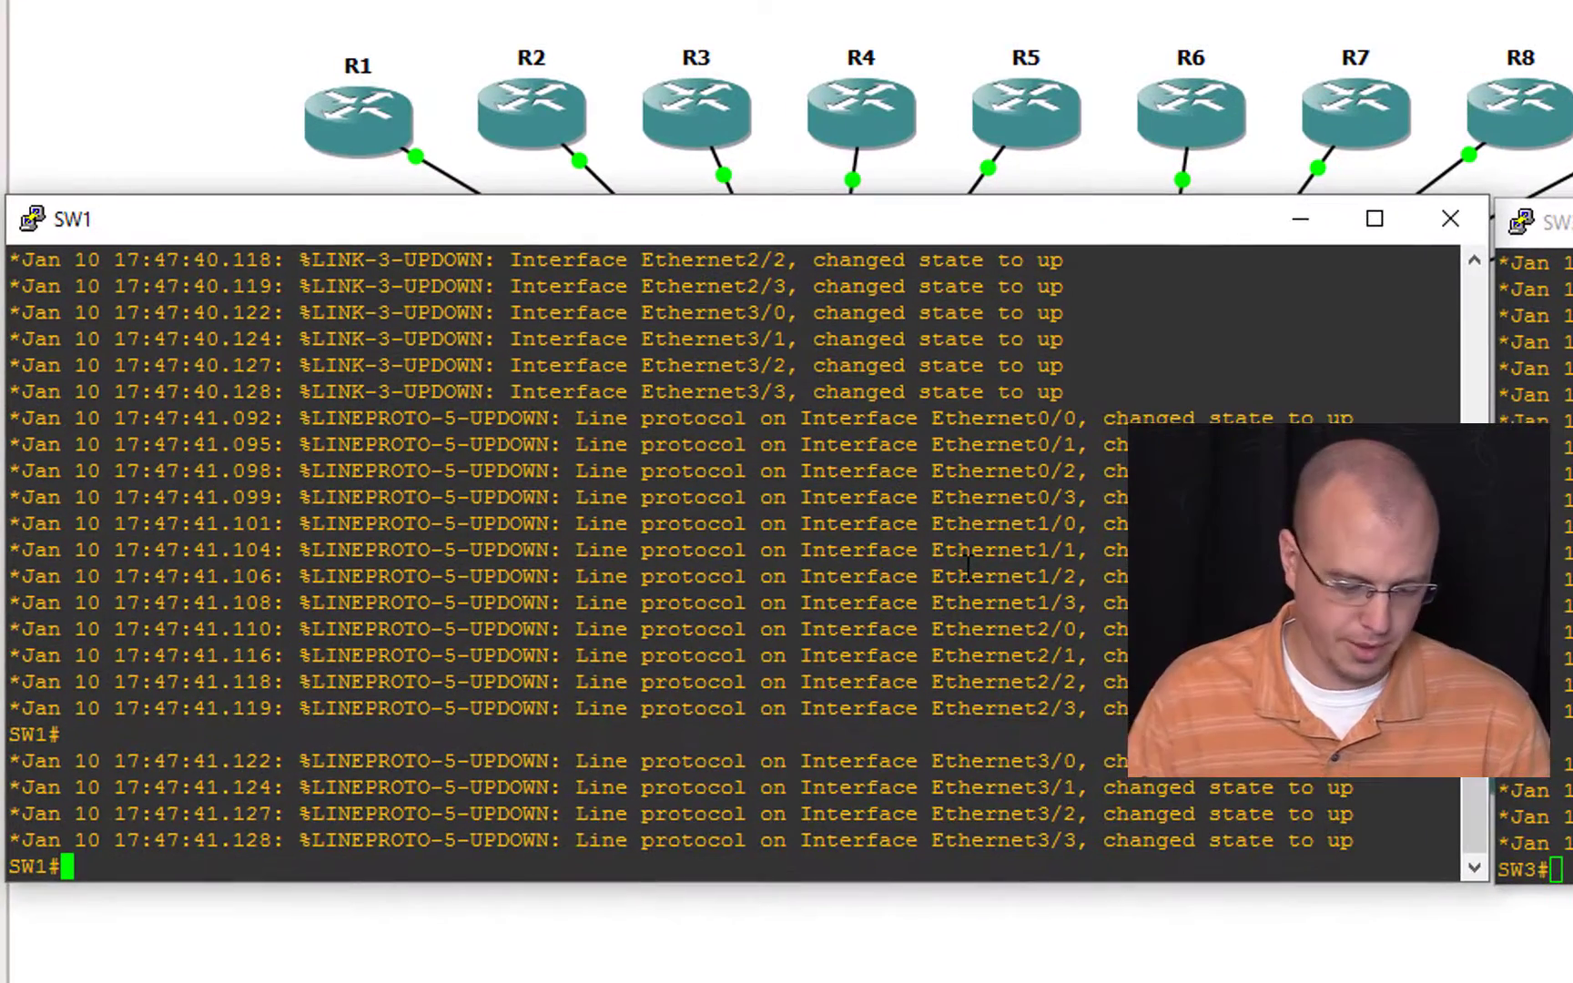
Step: Run show span on SW1 and review the root bridge details and the port list
type("show span")
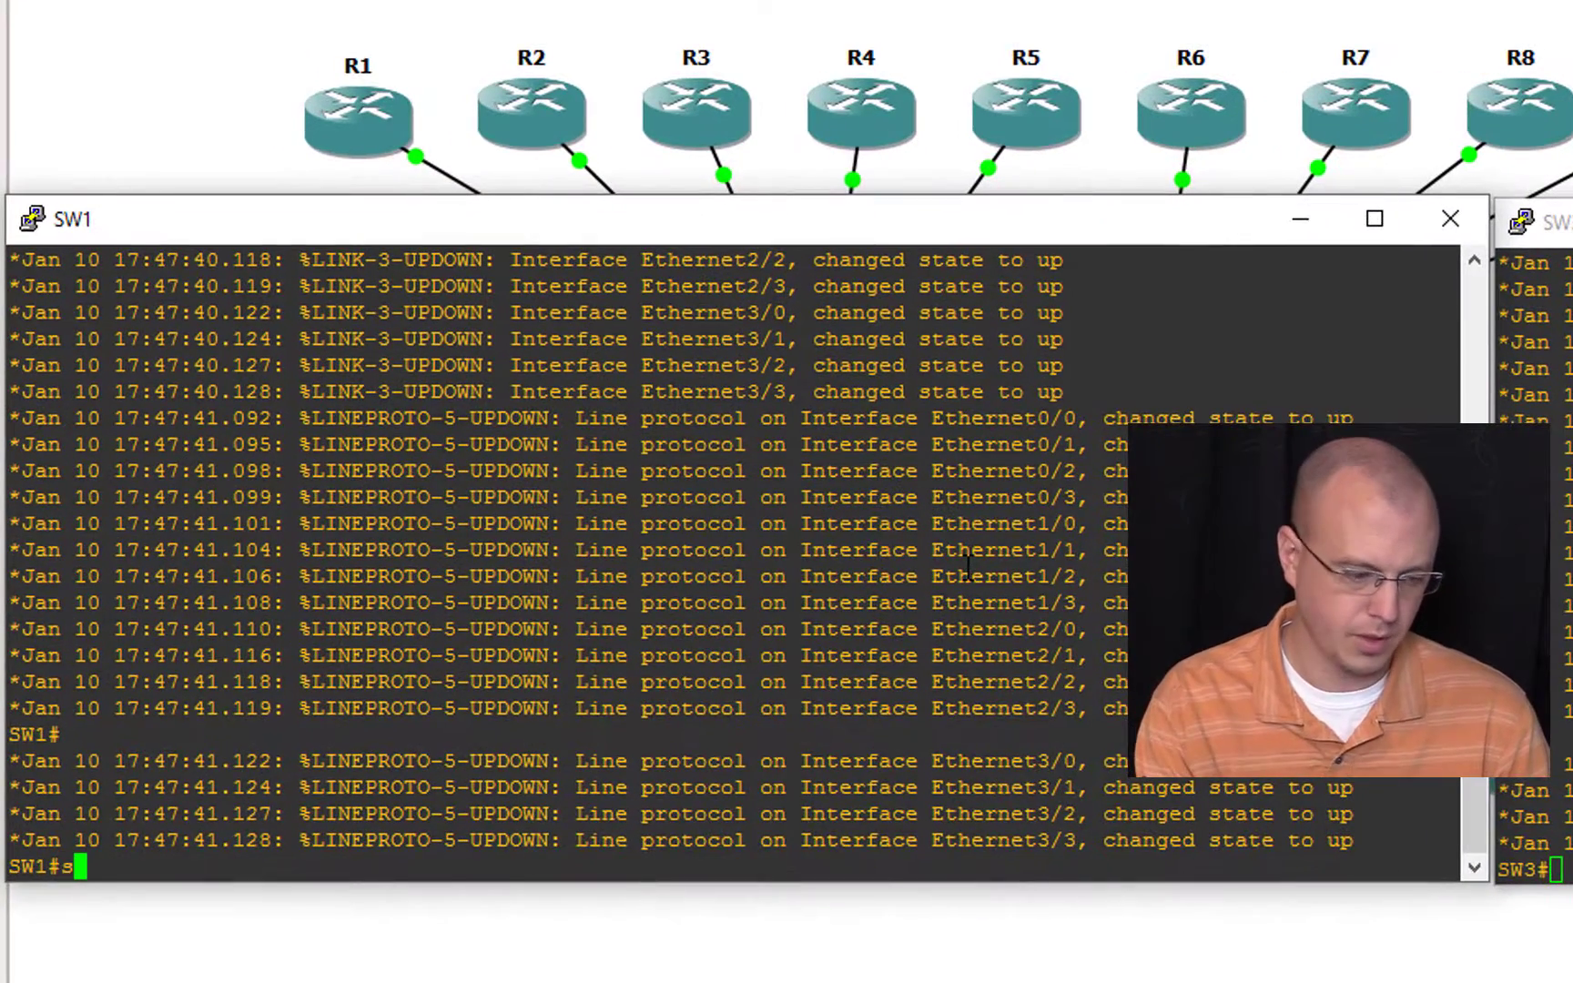
key("Return")
key("space")
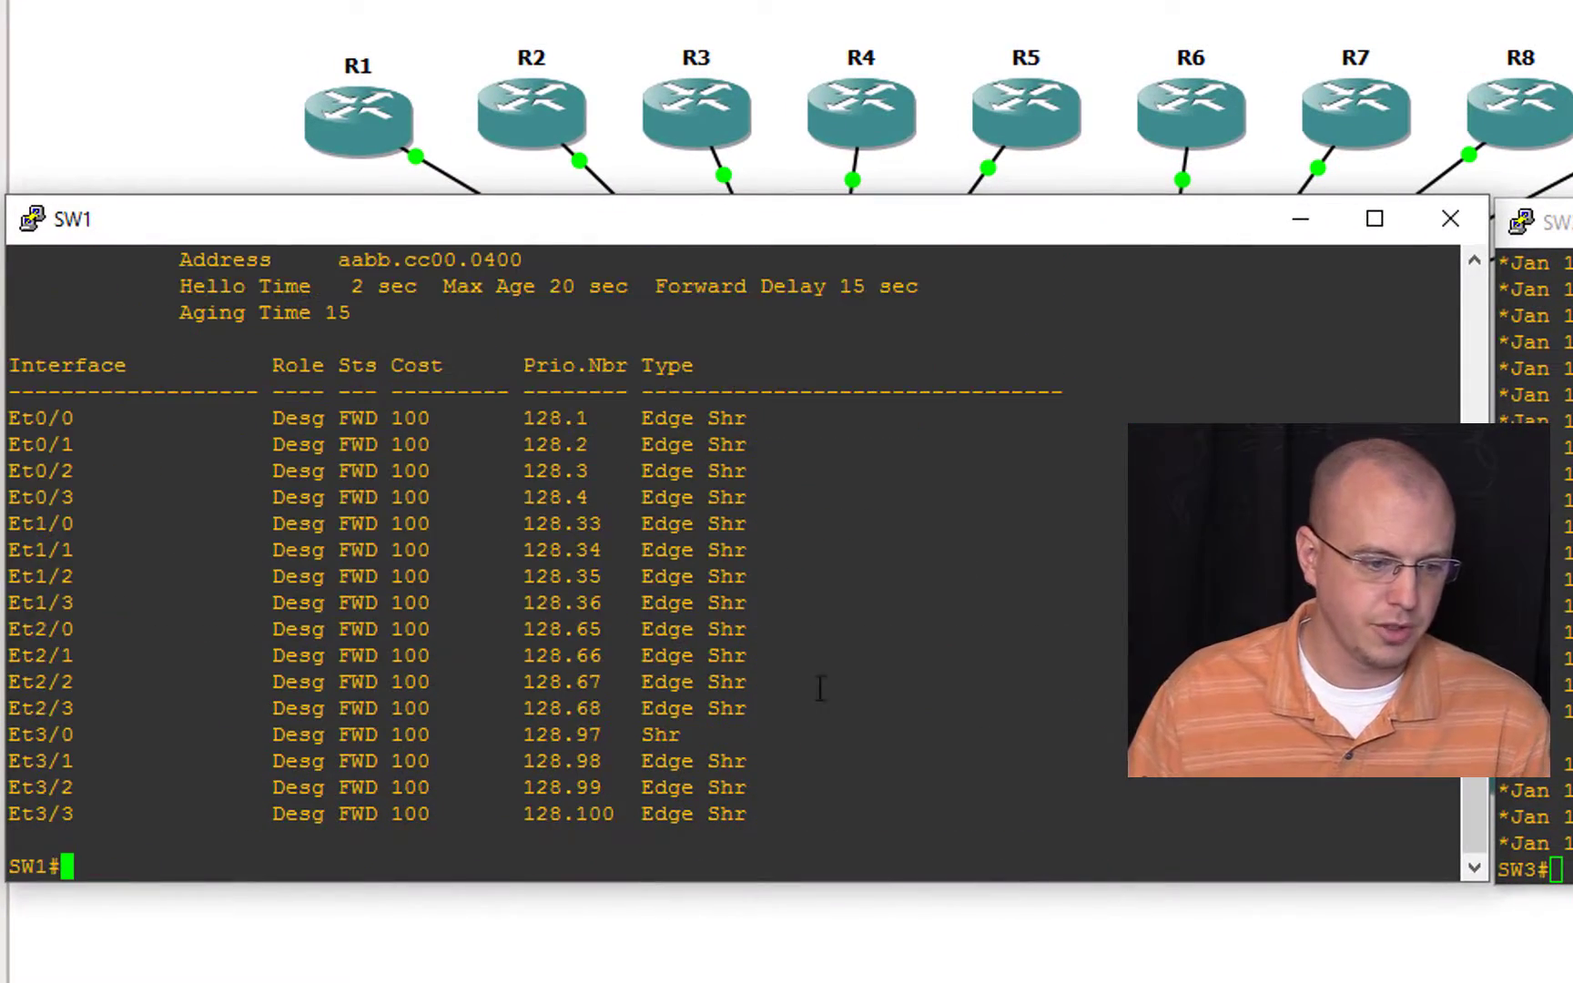
scroll(430, 471, "up", 4)
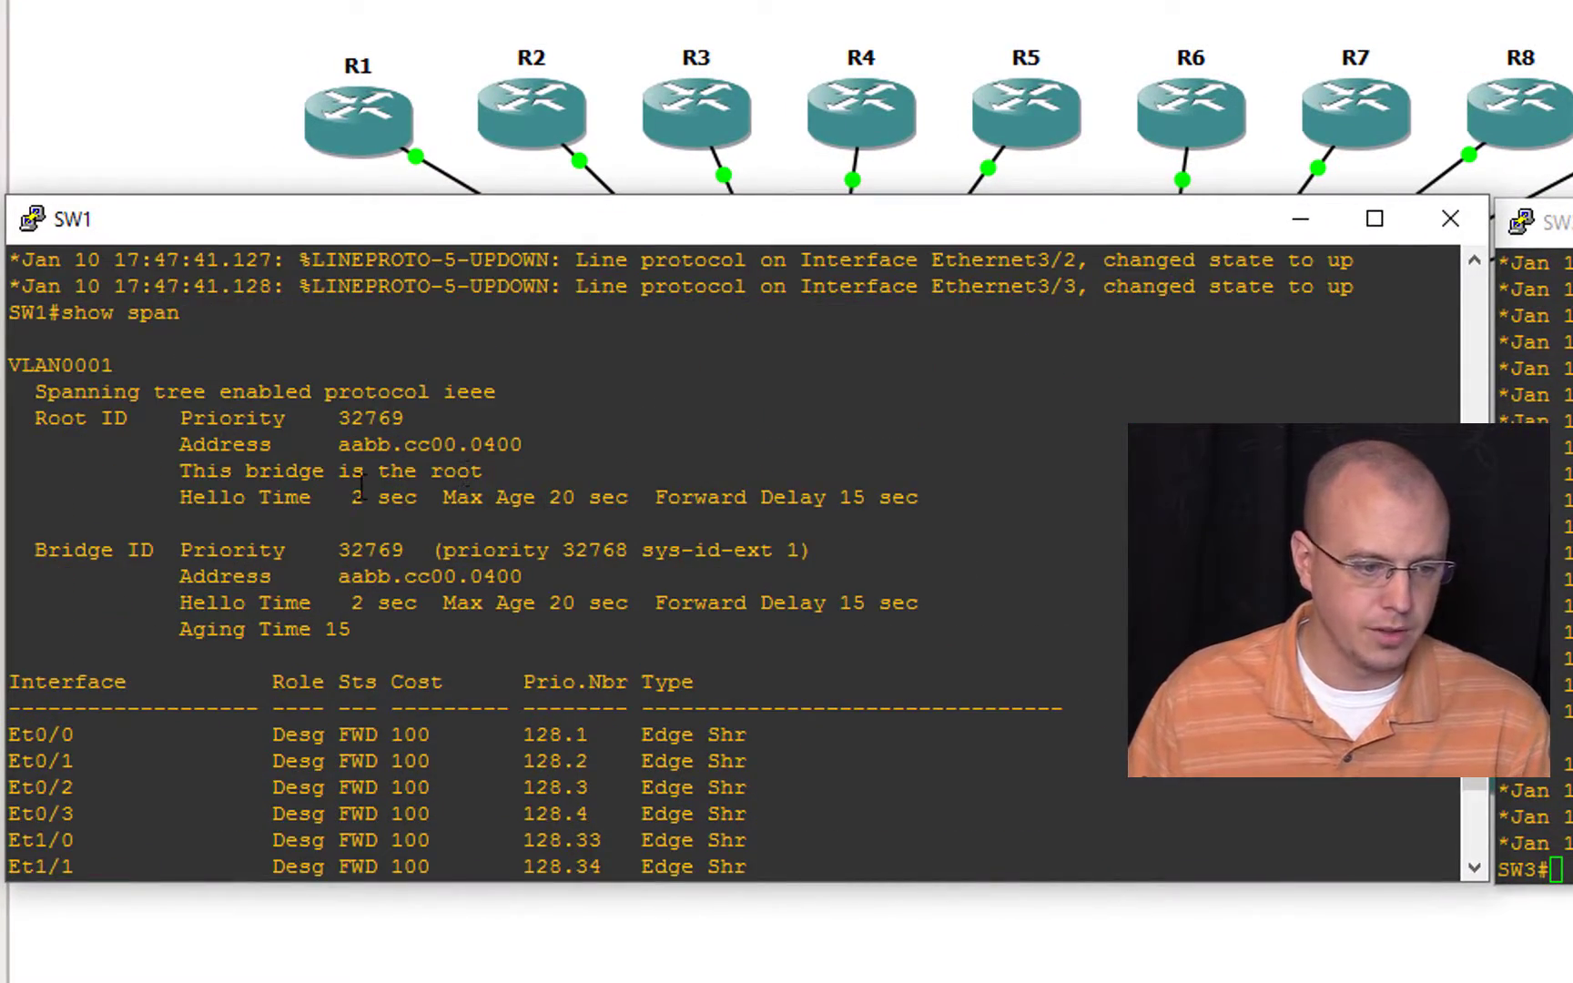
scroll(544, 572, "down", 4)
Step: Run show span on SW3 and examine the role and state of port Et3/0
left_click(1559, 652)
type("show span")
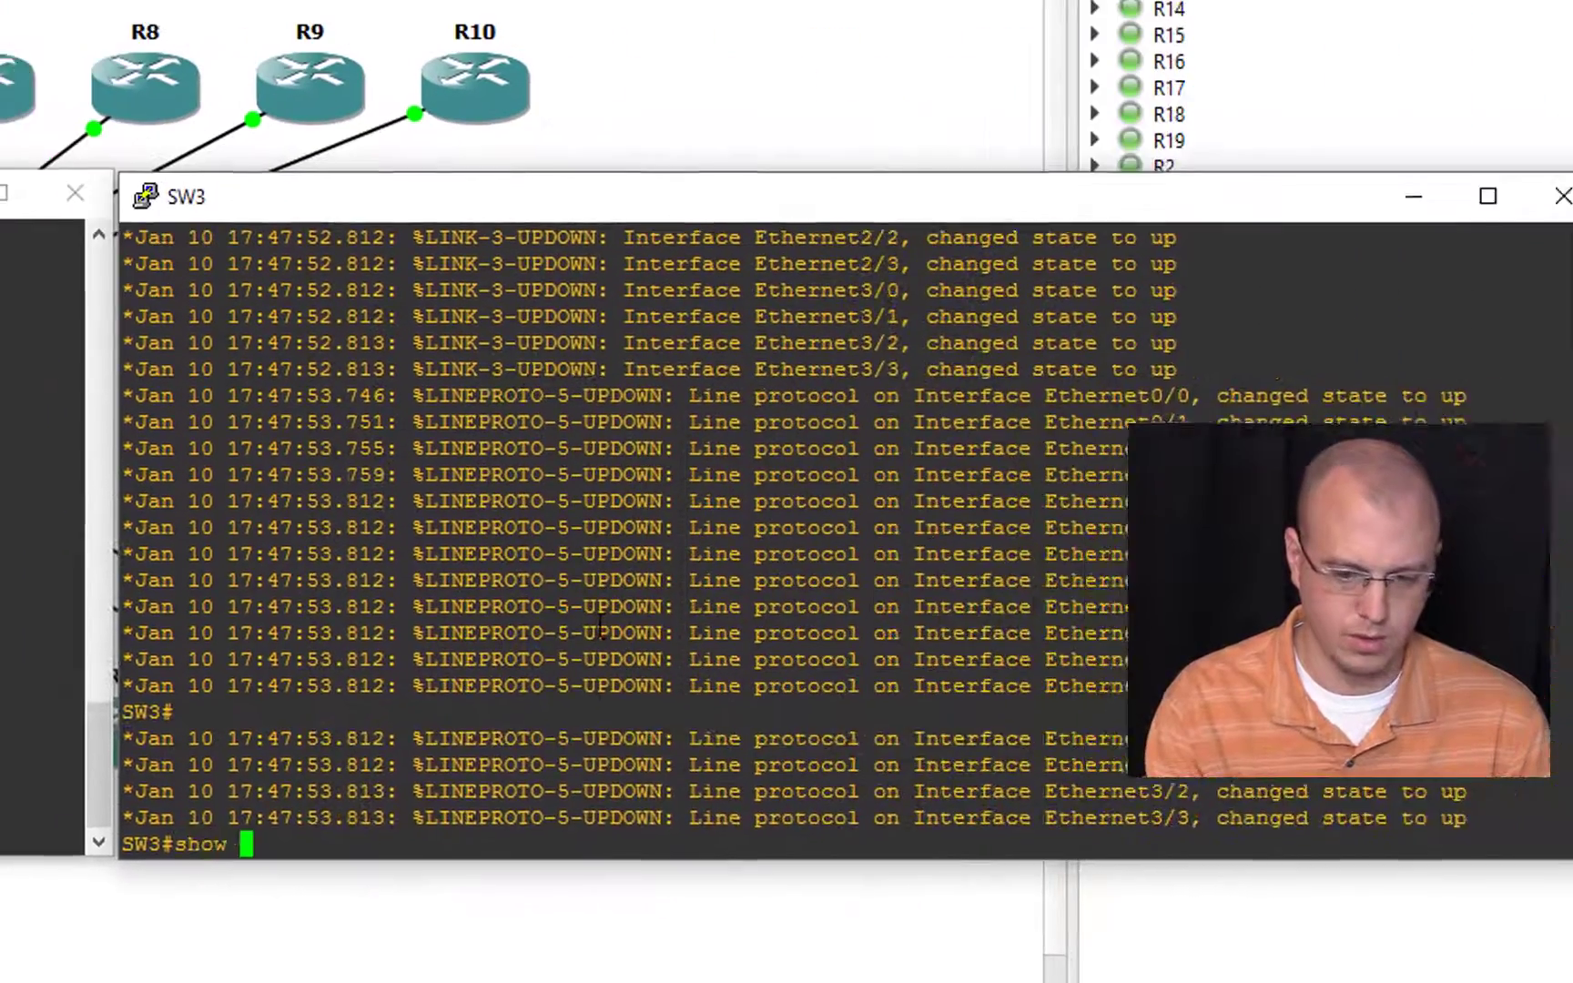
key("Return")
key("space")
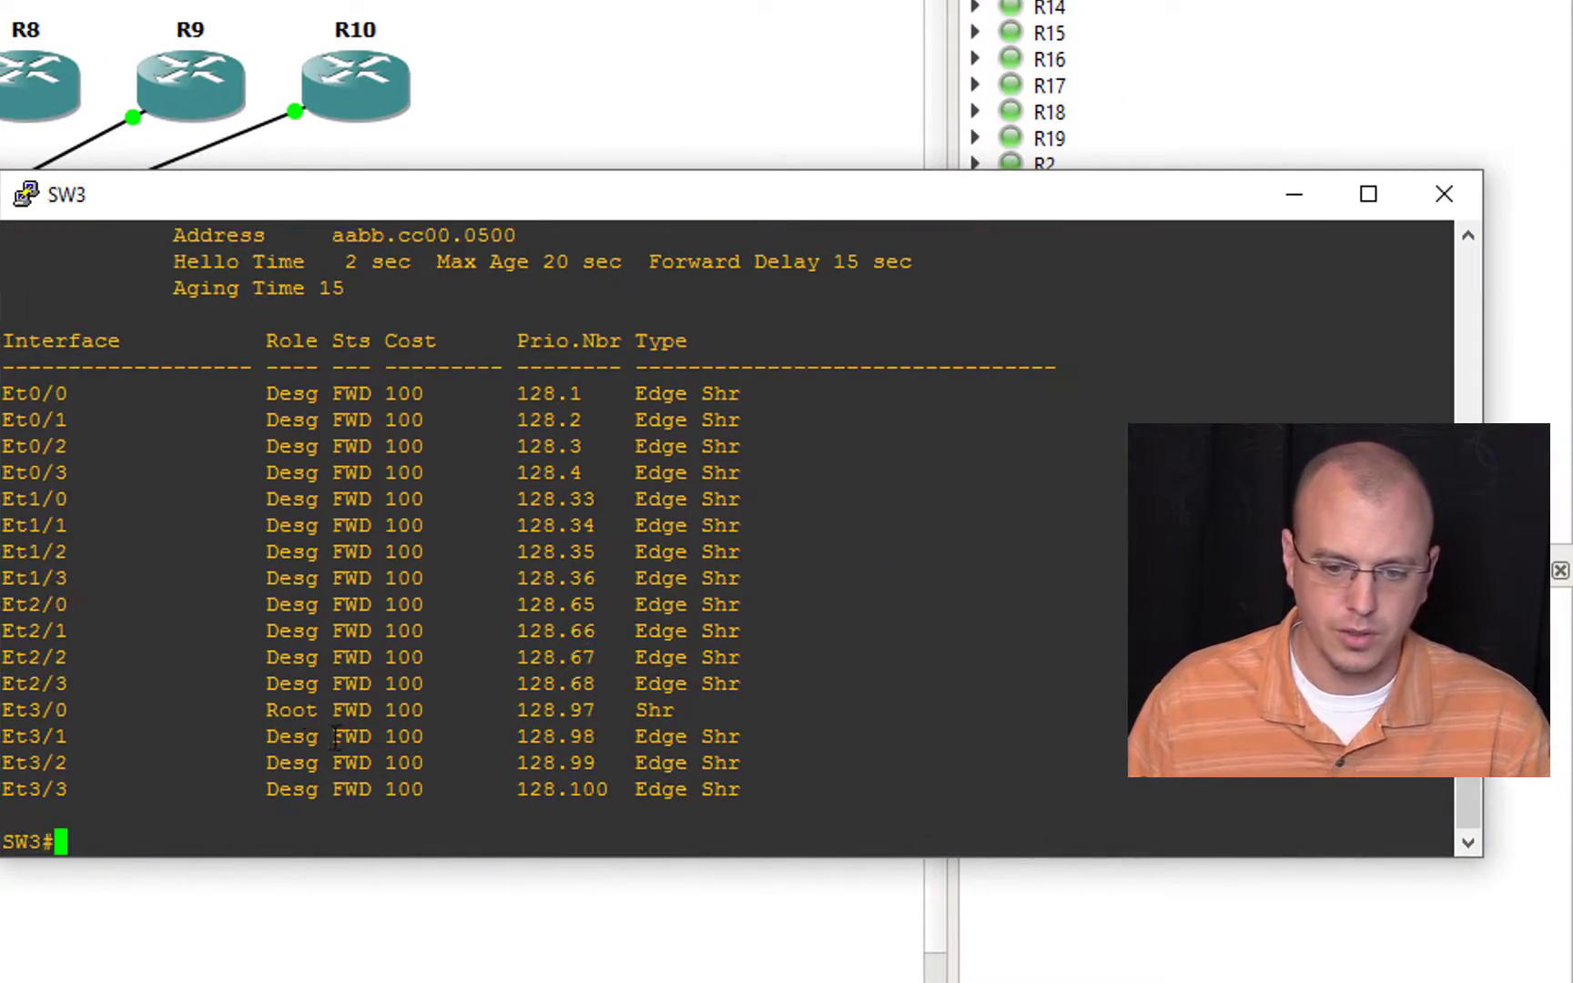
left_click_drag(253, 724, 384, 720)
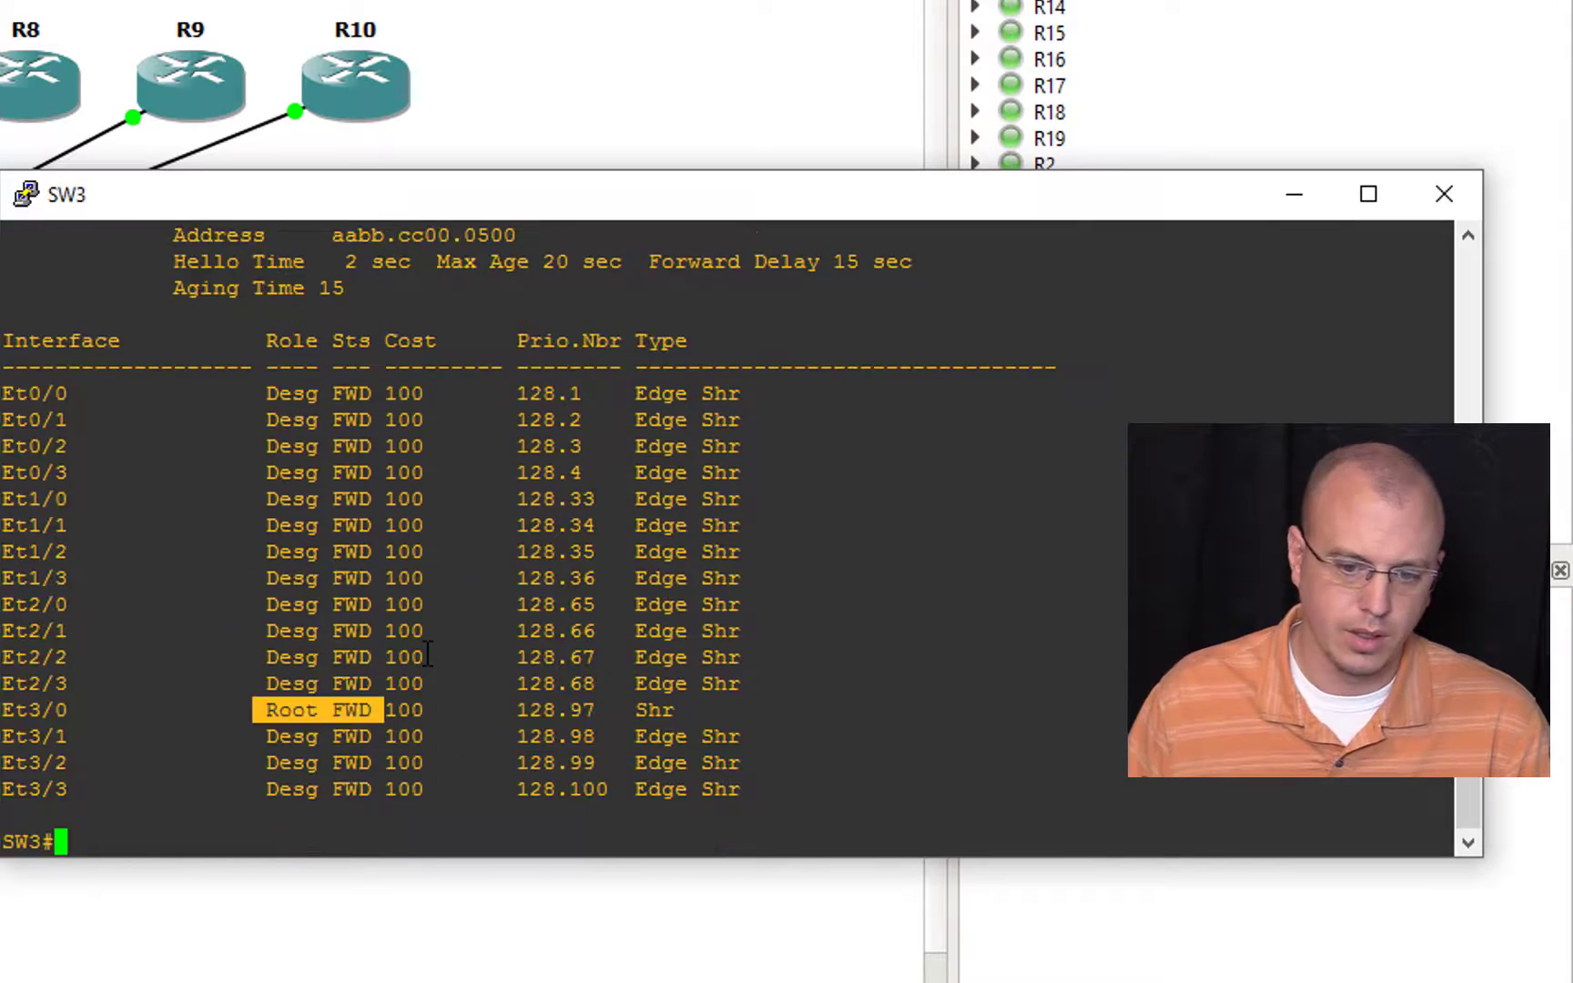
left_click(427, 655)
Step: Check SW1's VTP and port state with show vtp status and show int status
left_click(848, 821)
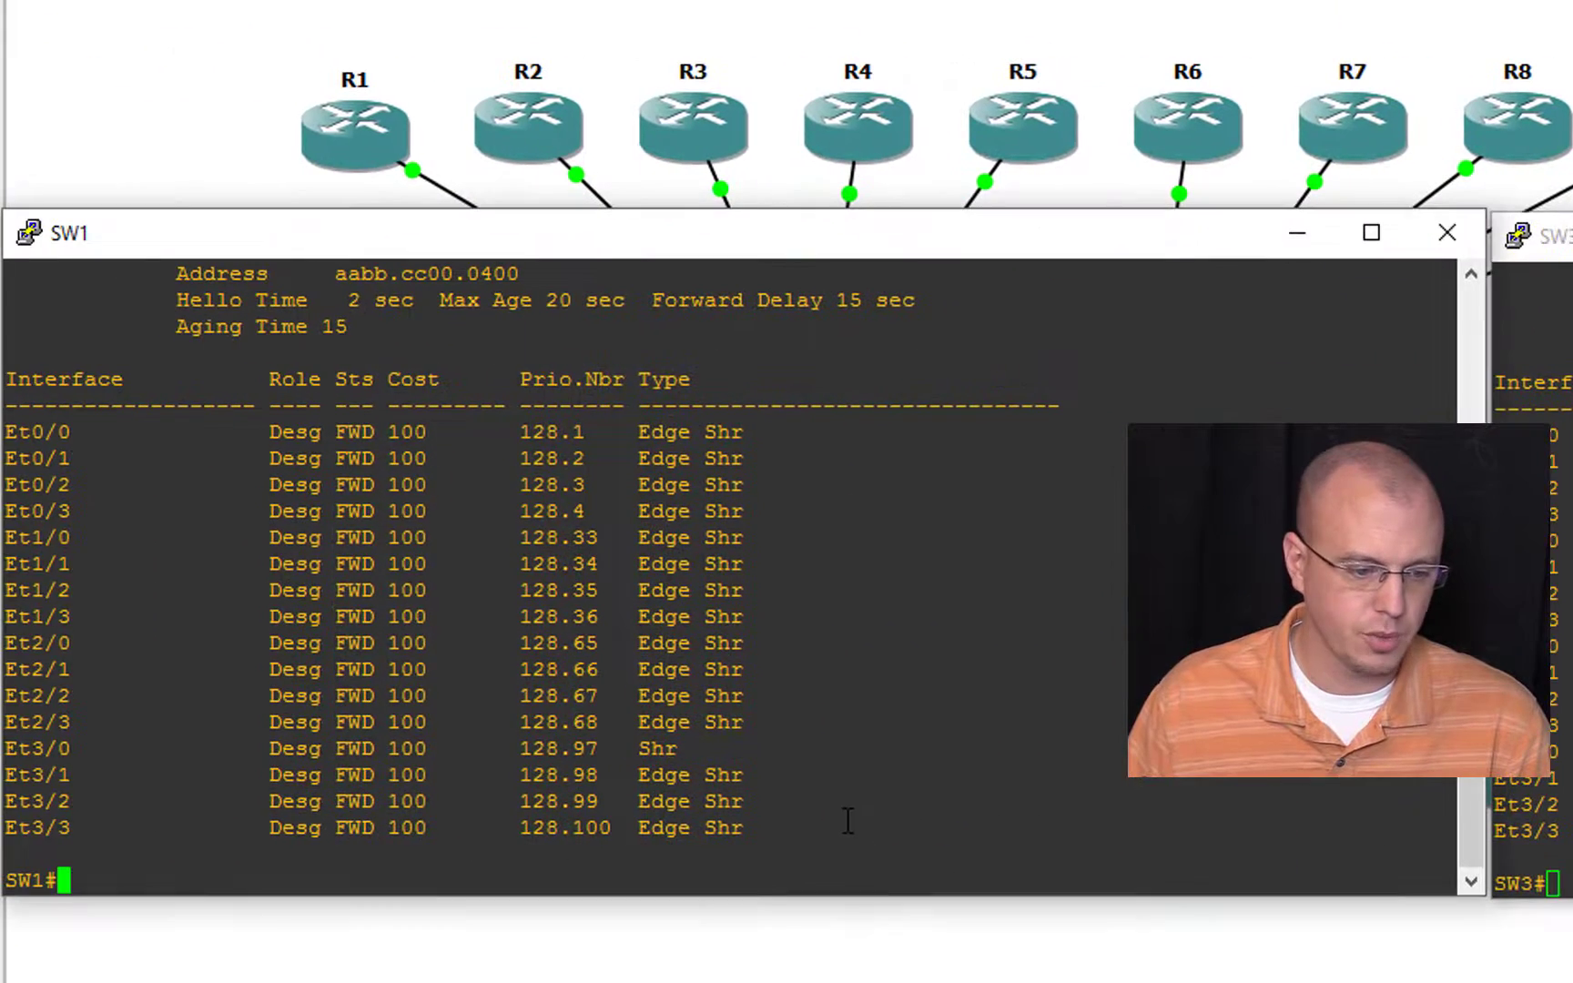
type("show vtp ")
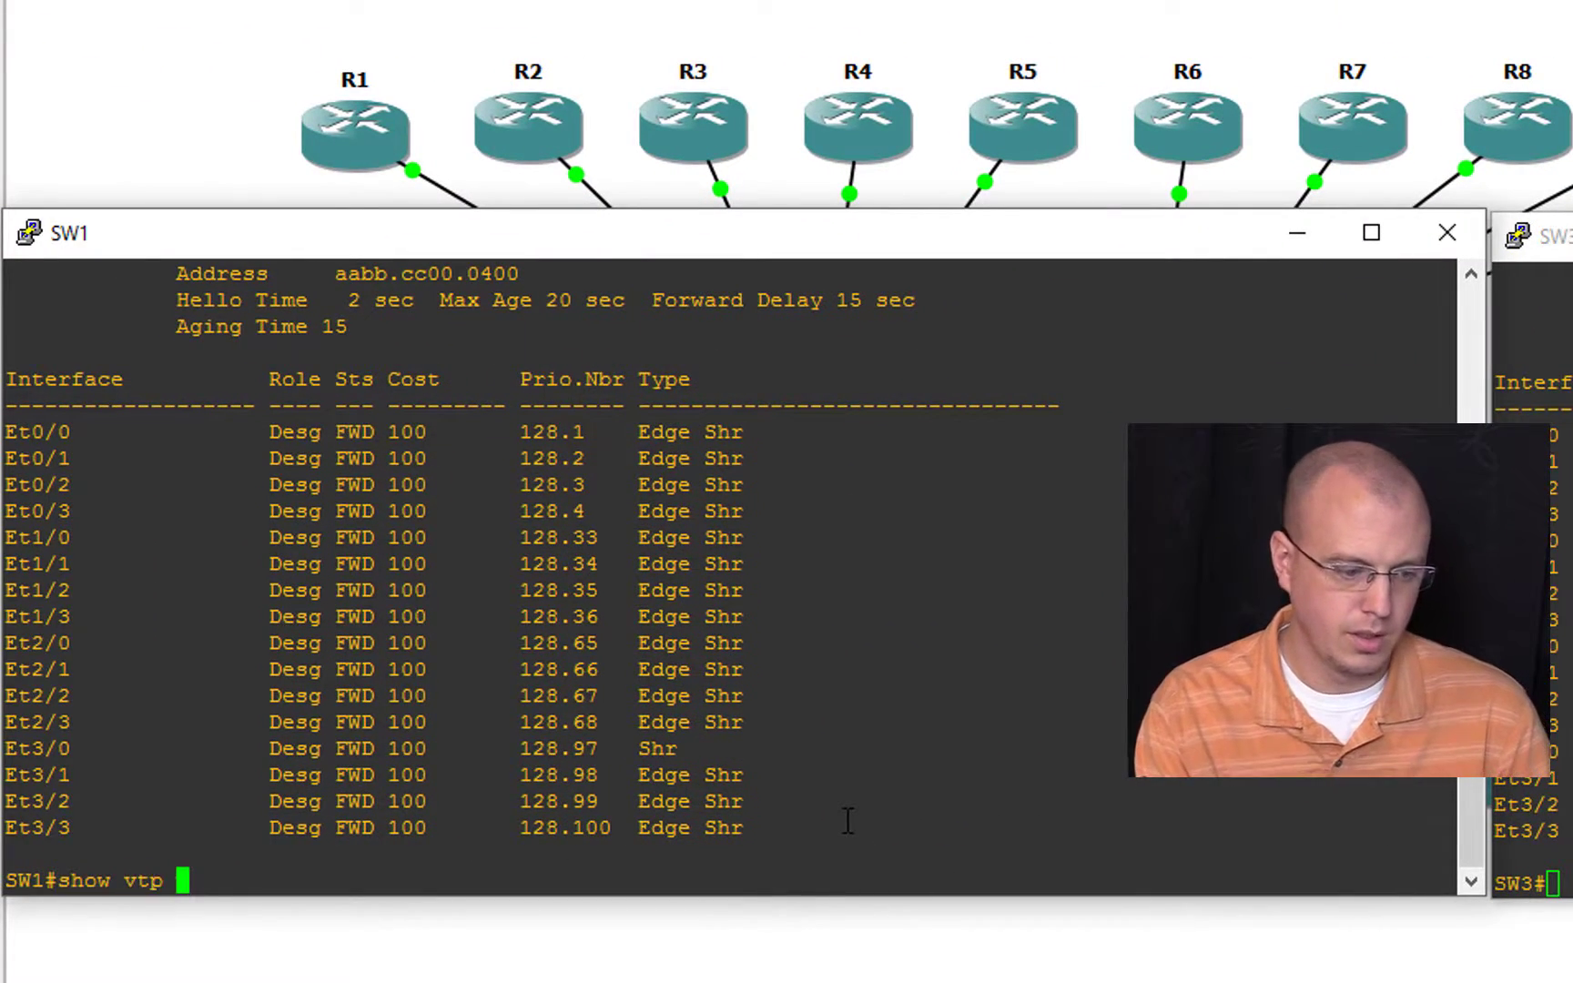
type("status")
key("Return")
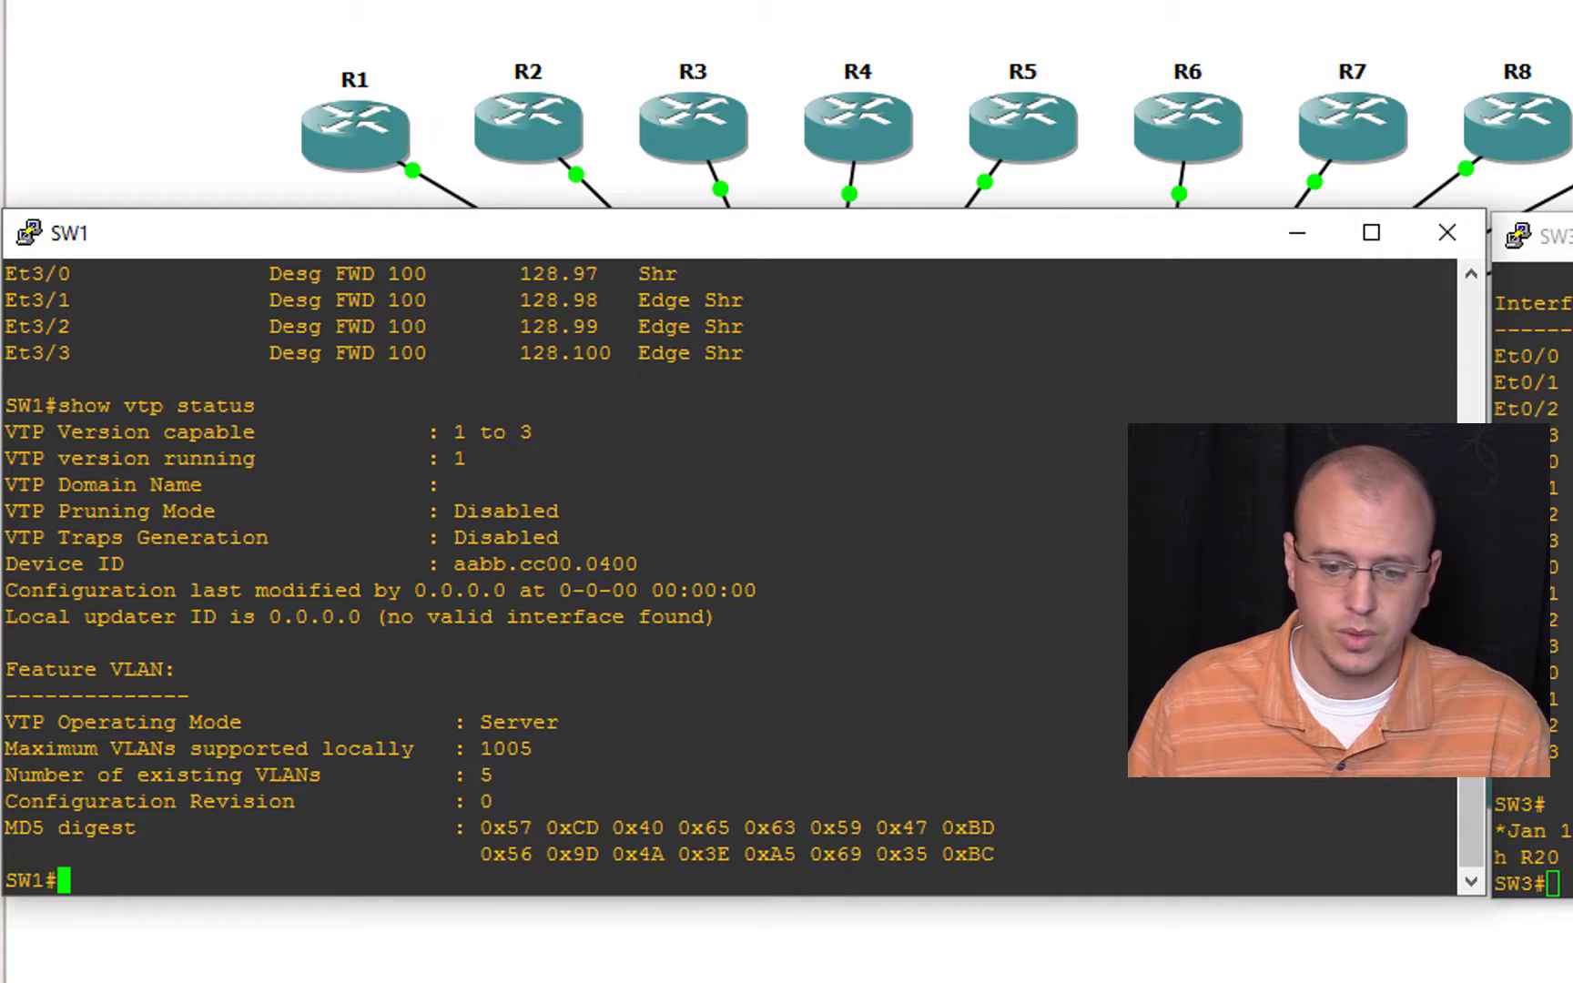
type("show int status")
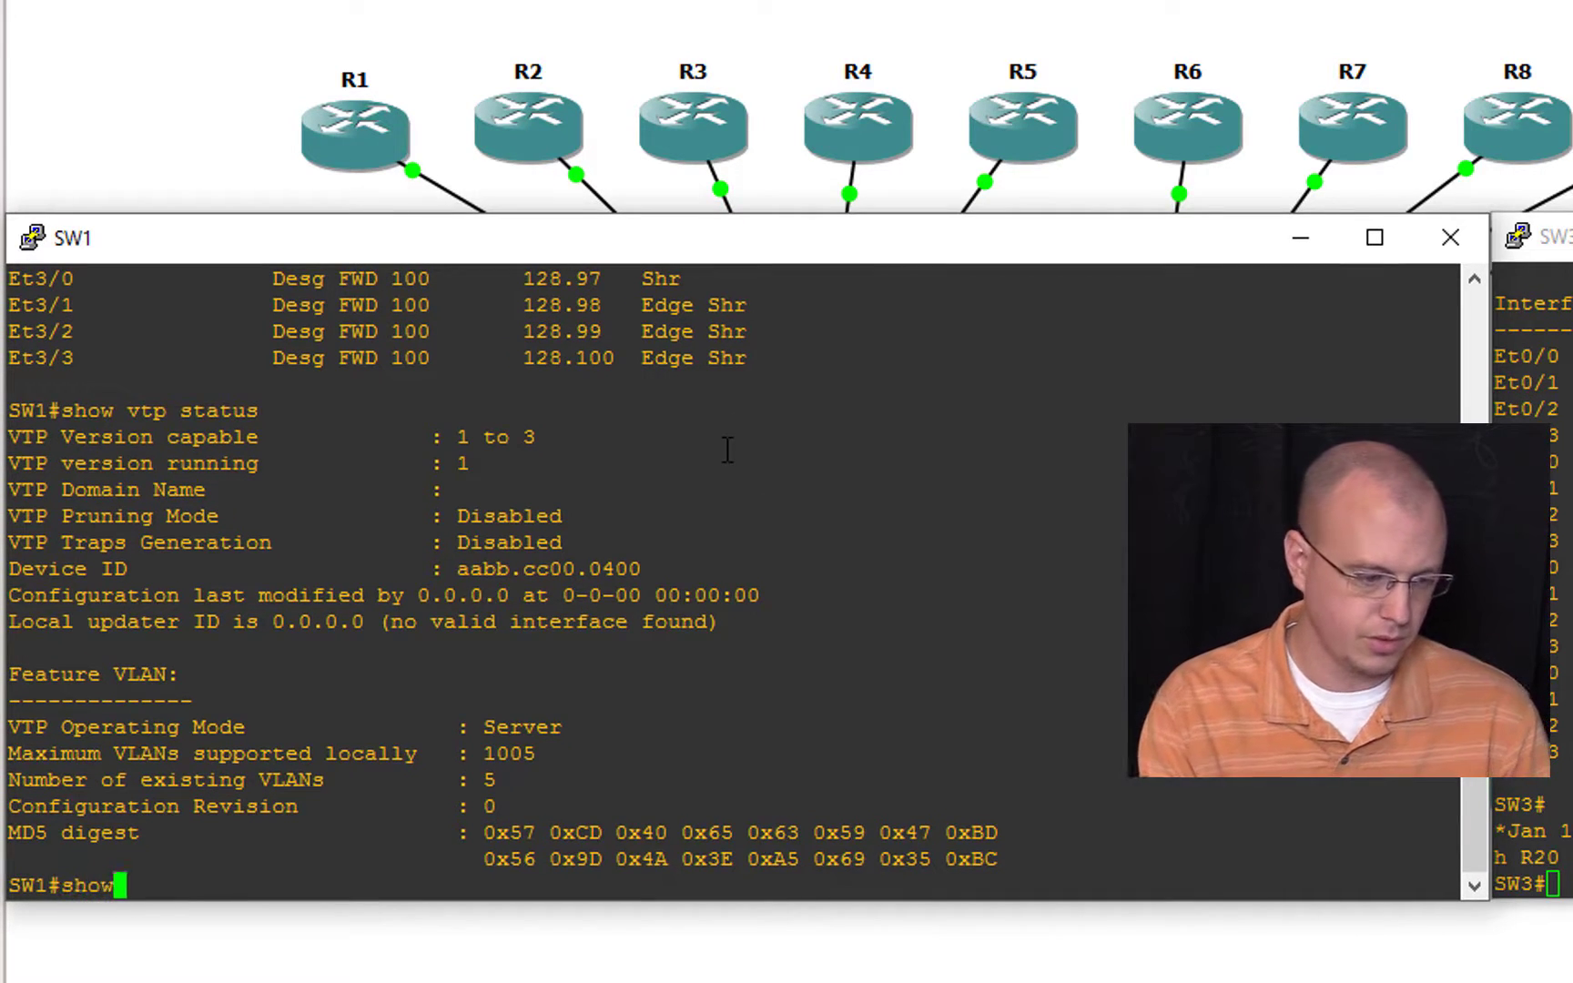
key("Return")
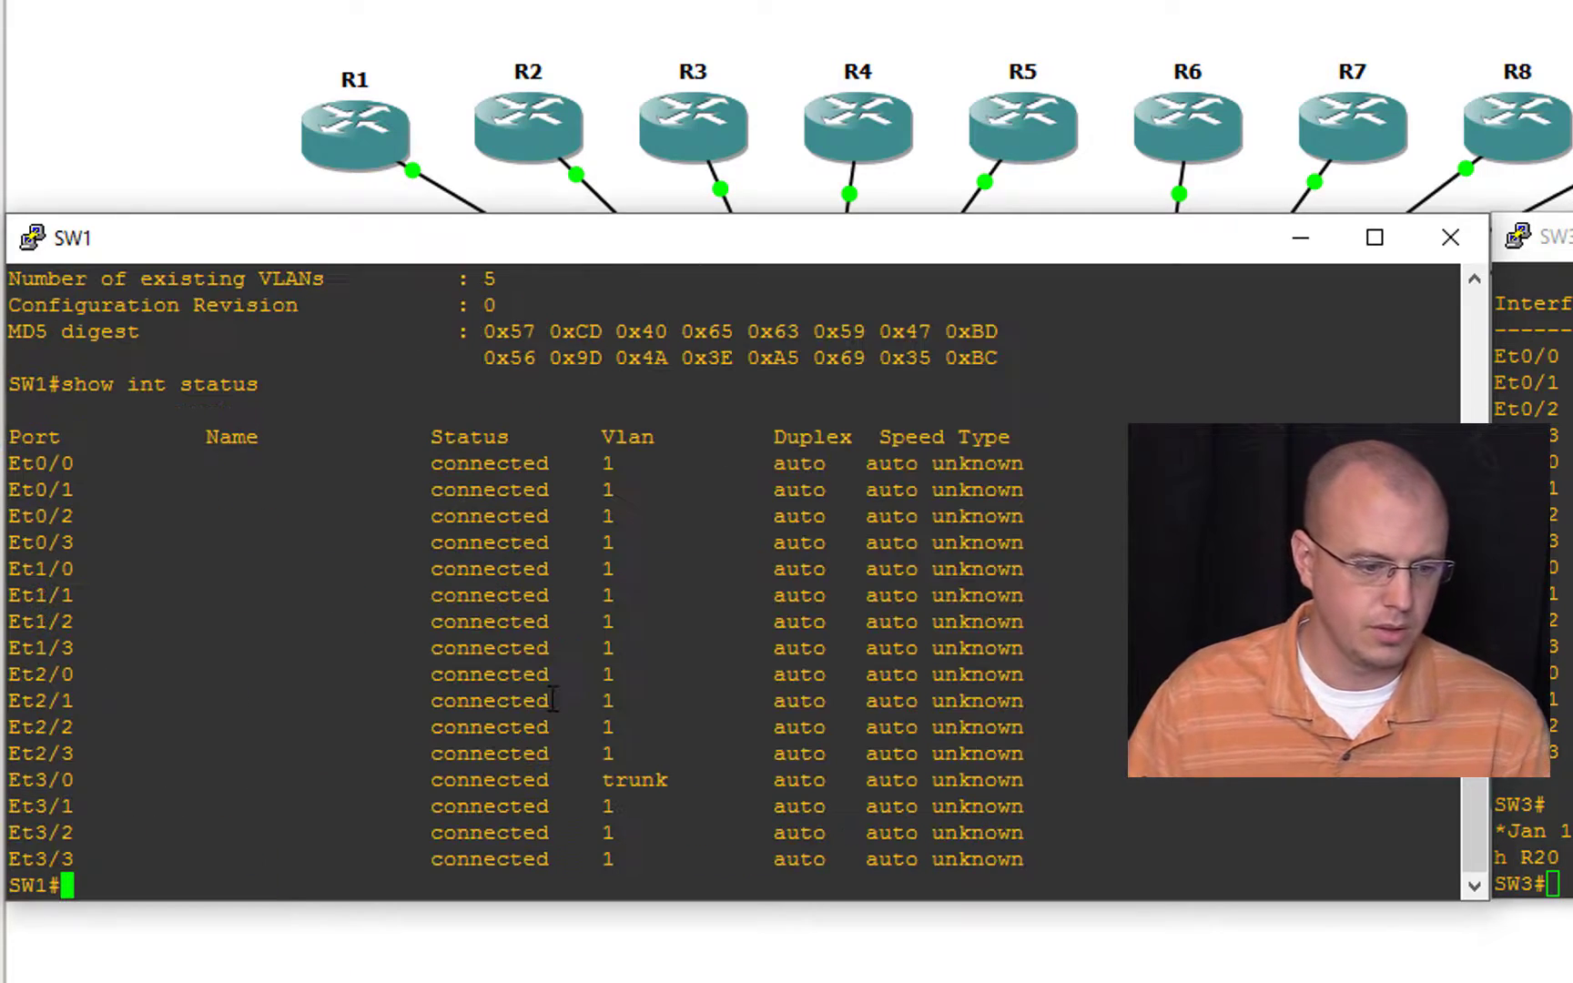
Step: Check the port state on SW3 with show int status
left_click(193, 611)
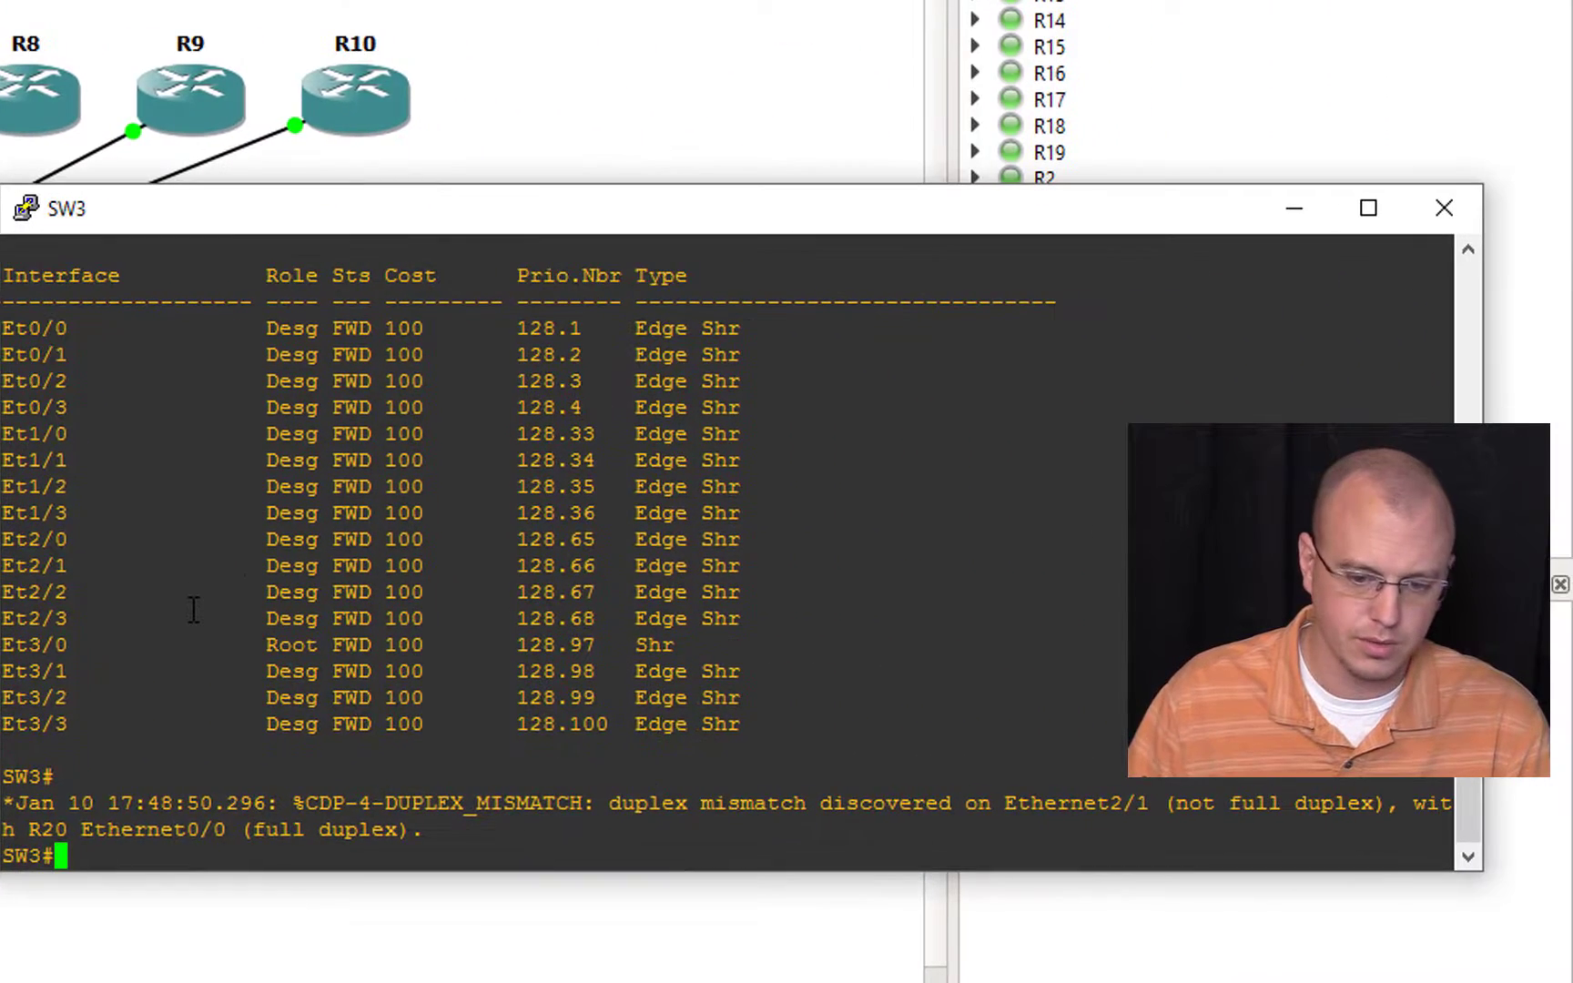
type("show int status")
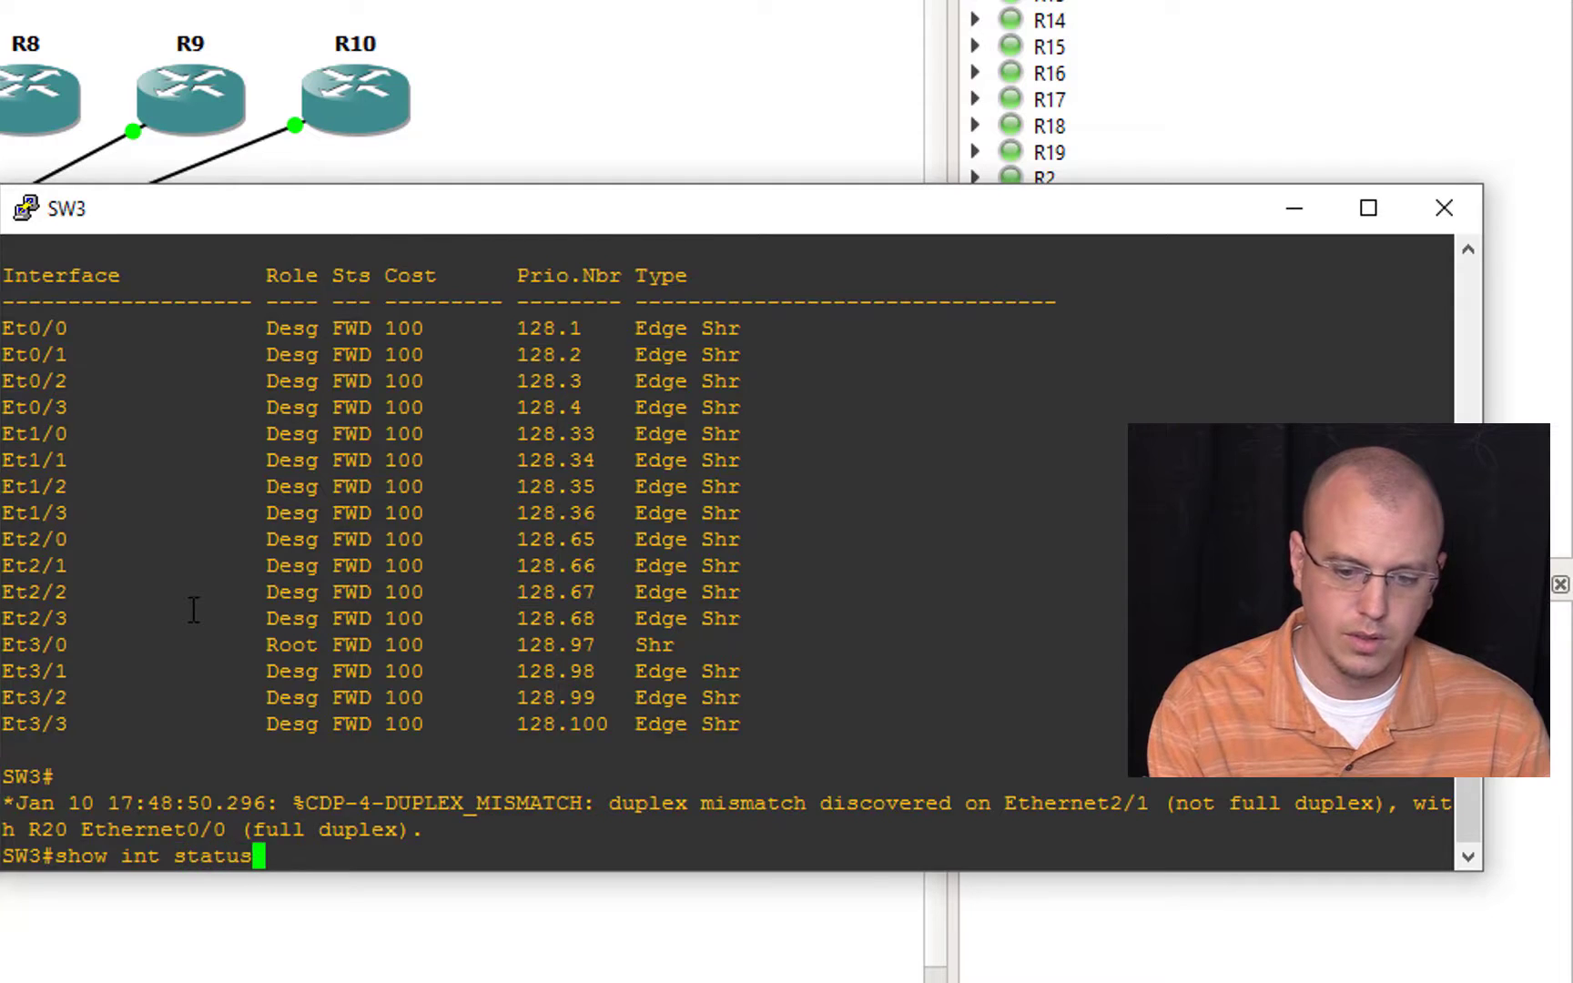
key("Return")
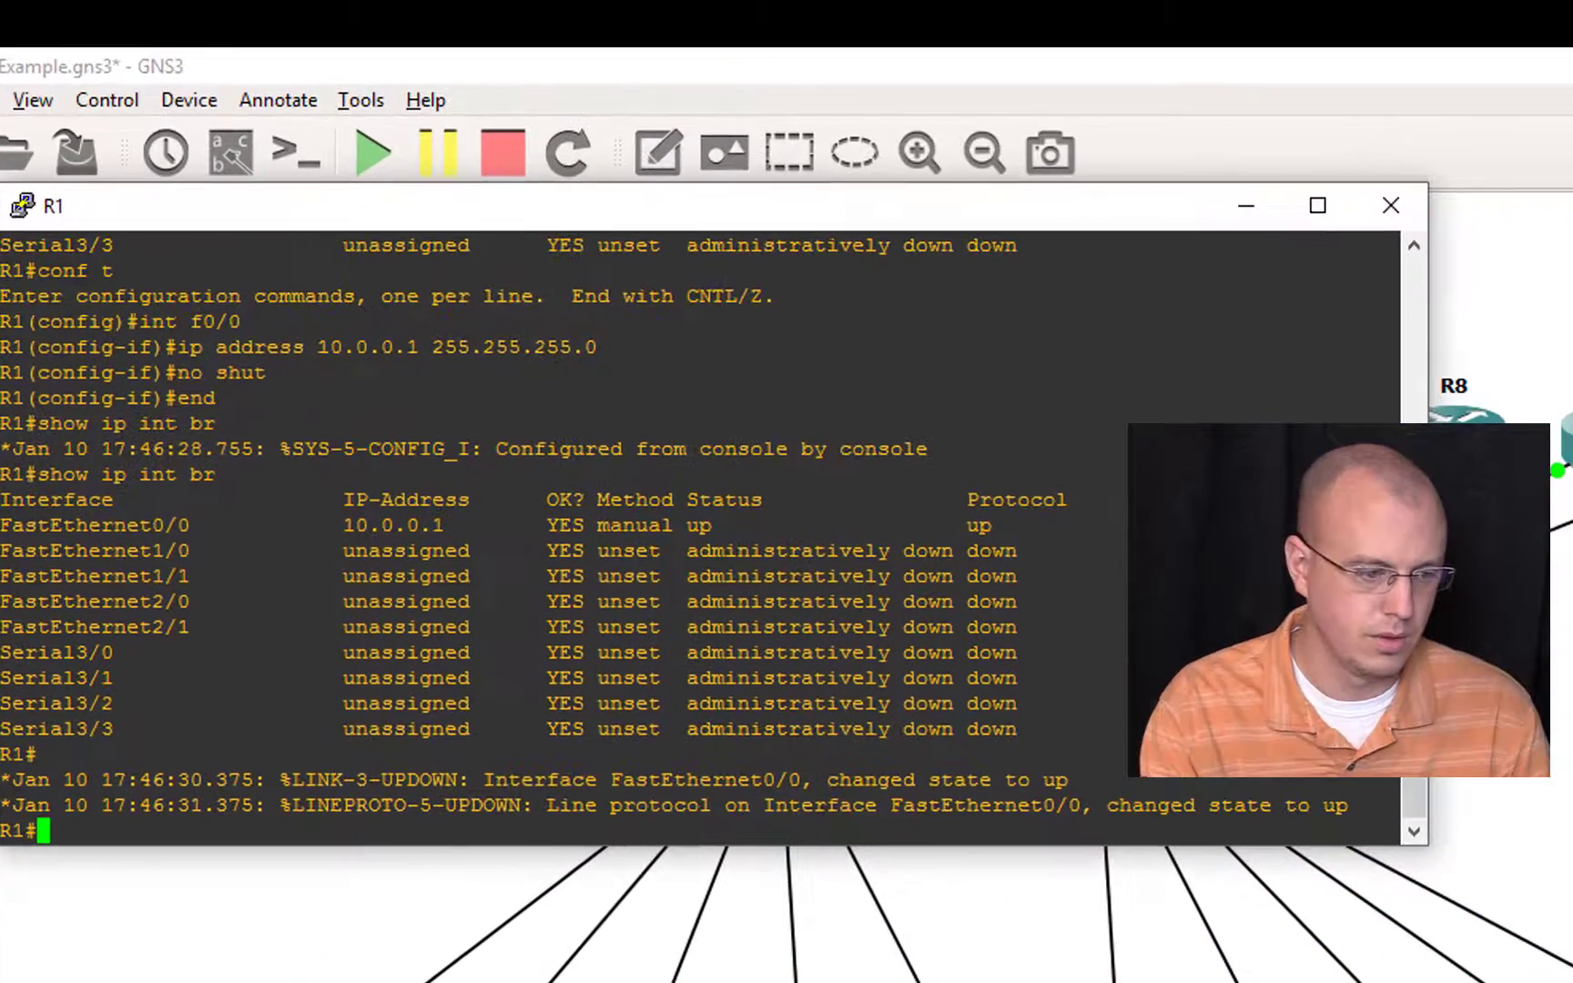
Step: Ping R20 at 10.0.0.20 from R1's console
type("ping 10.0.0.20")
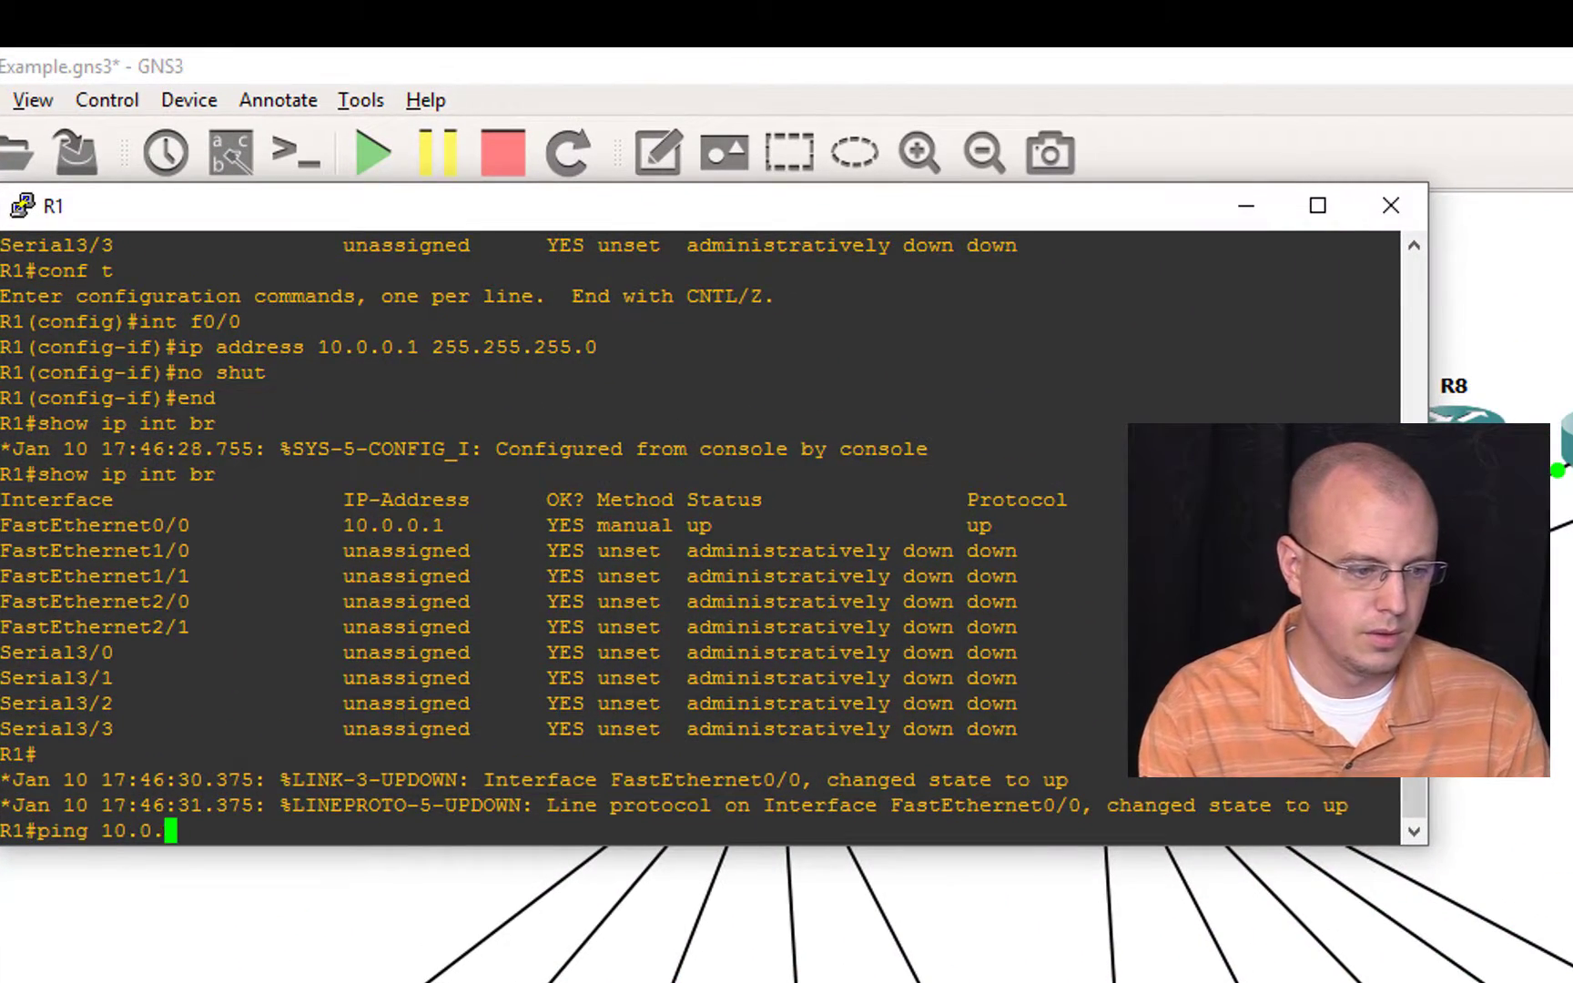
key("Return")
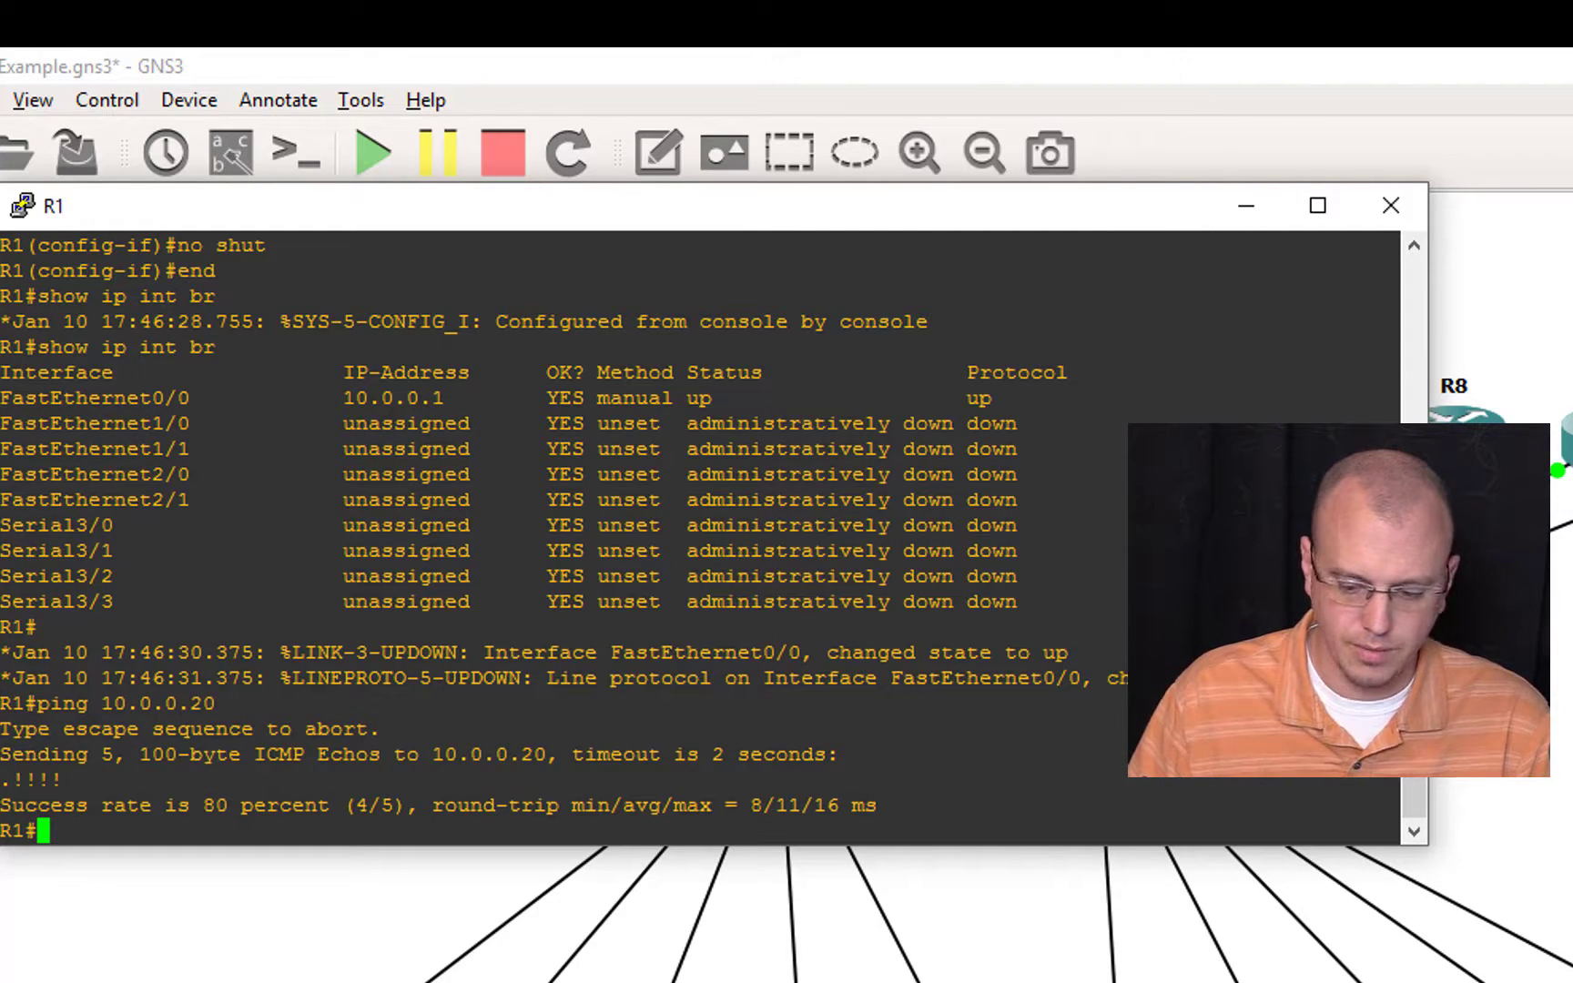
Step: Switch to R20's console and ping R1 at 10.0.0.1
key("alt+Tab")
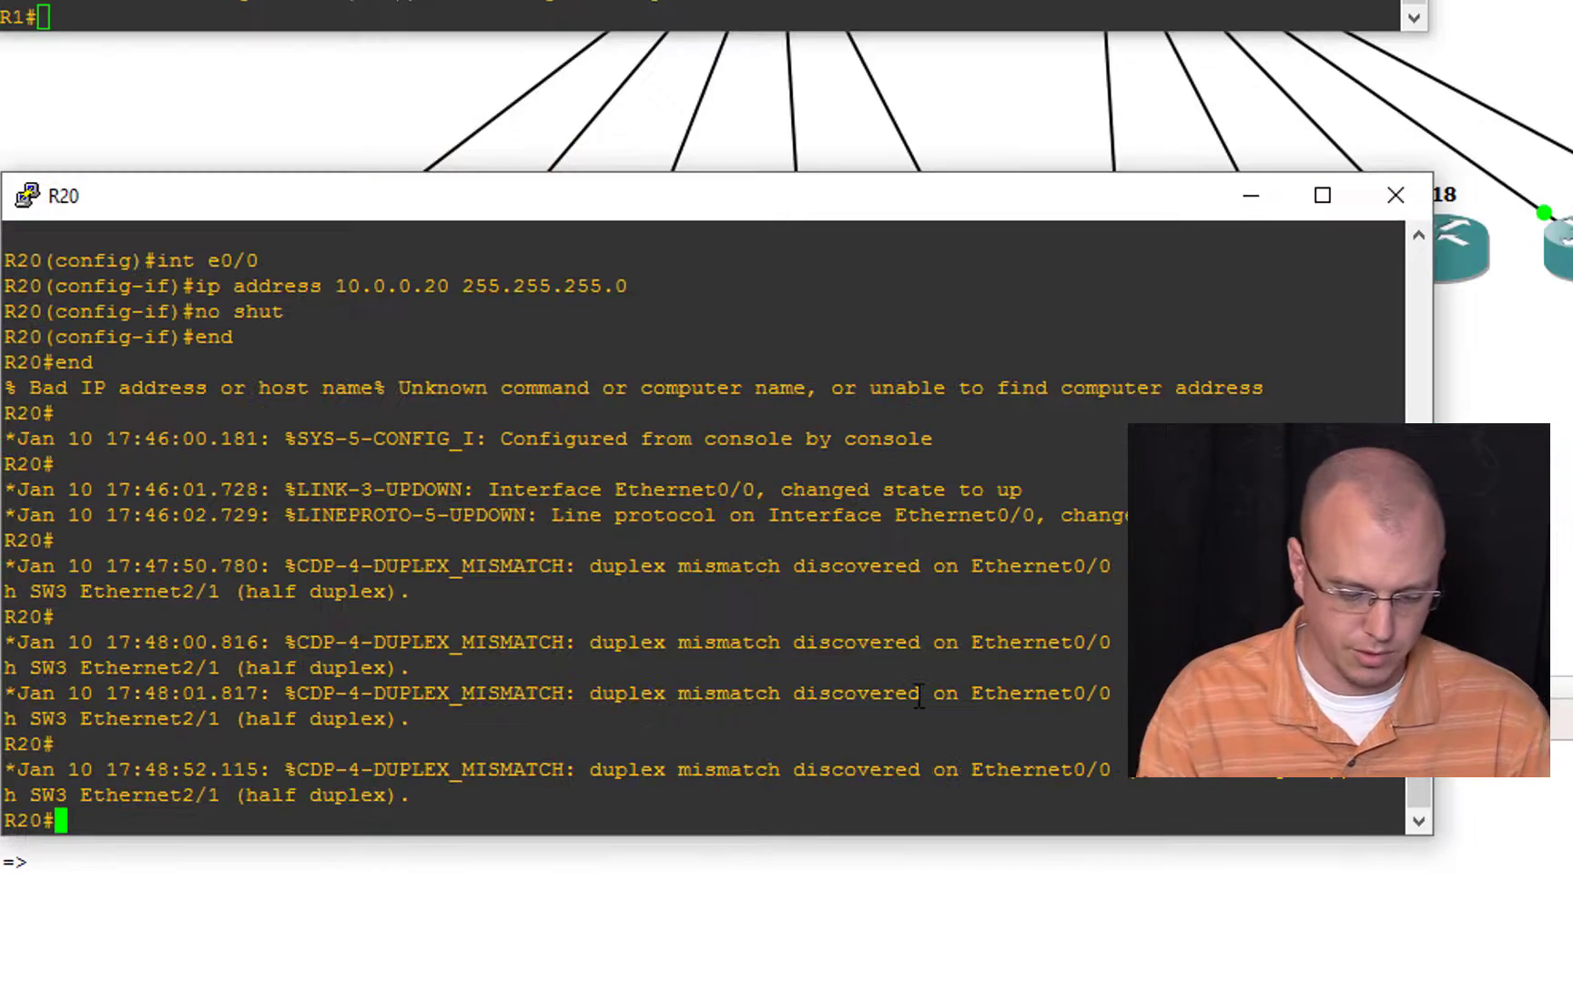
type("ping 10.0.")
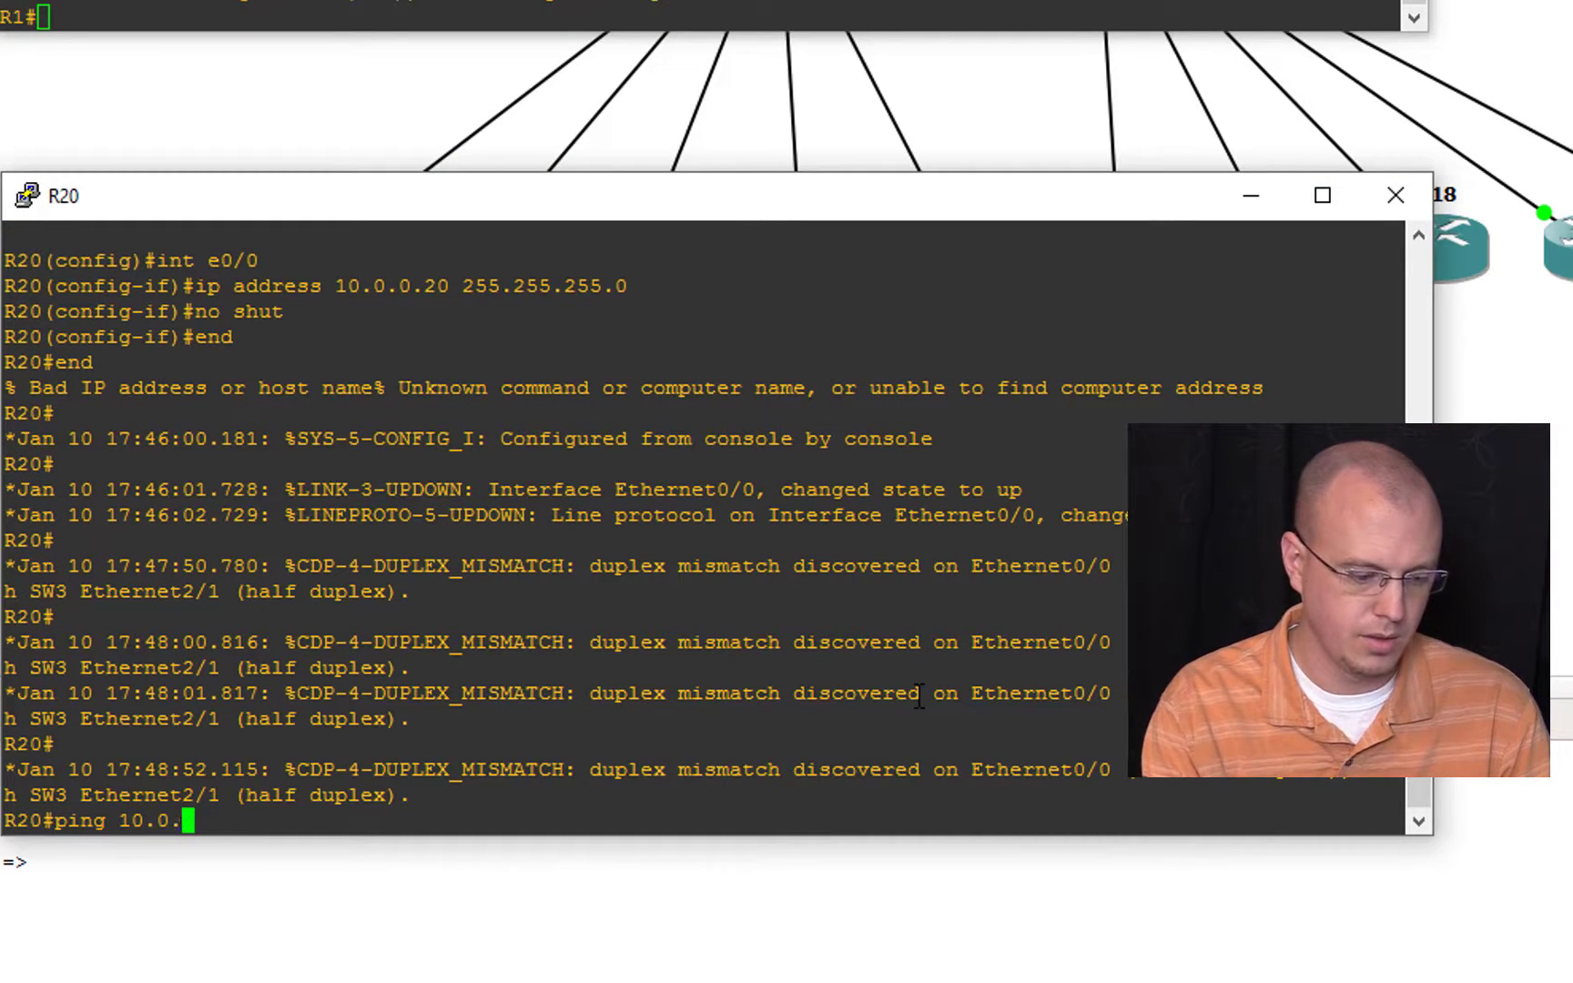
type("0.1")
key("Return")
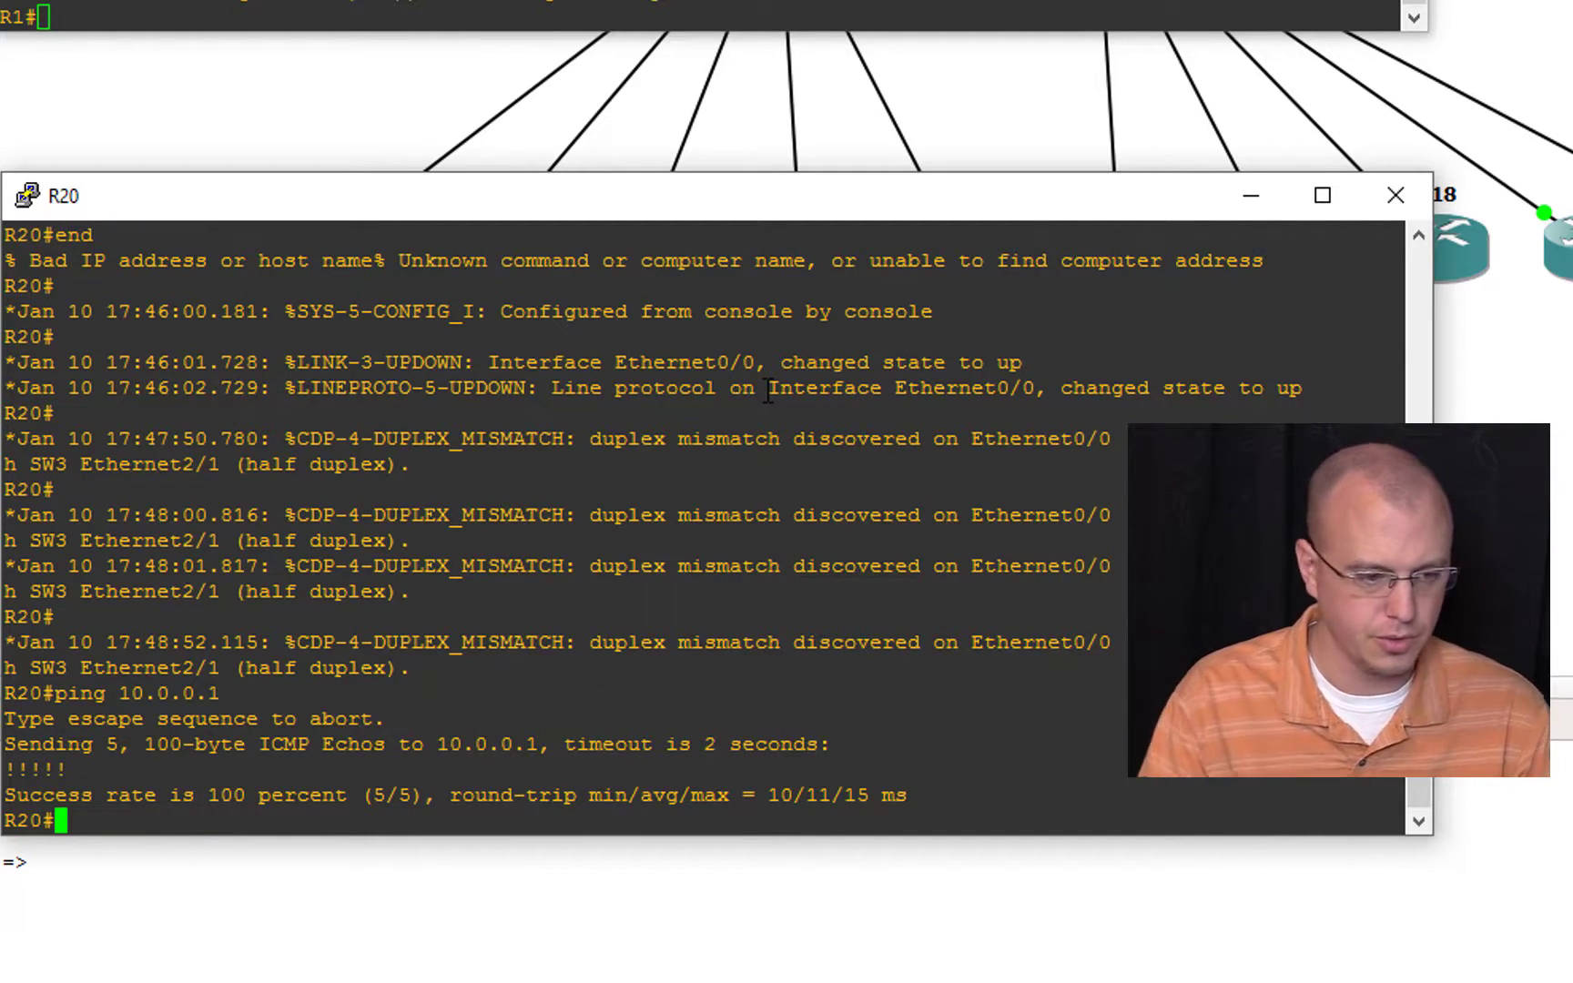
Step: Run show arp on R1 and copy the hardware address listed for 10.0.0.20
left_click(1044, 664)
type("show arp")
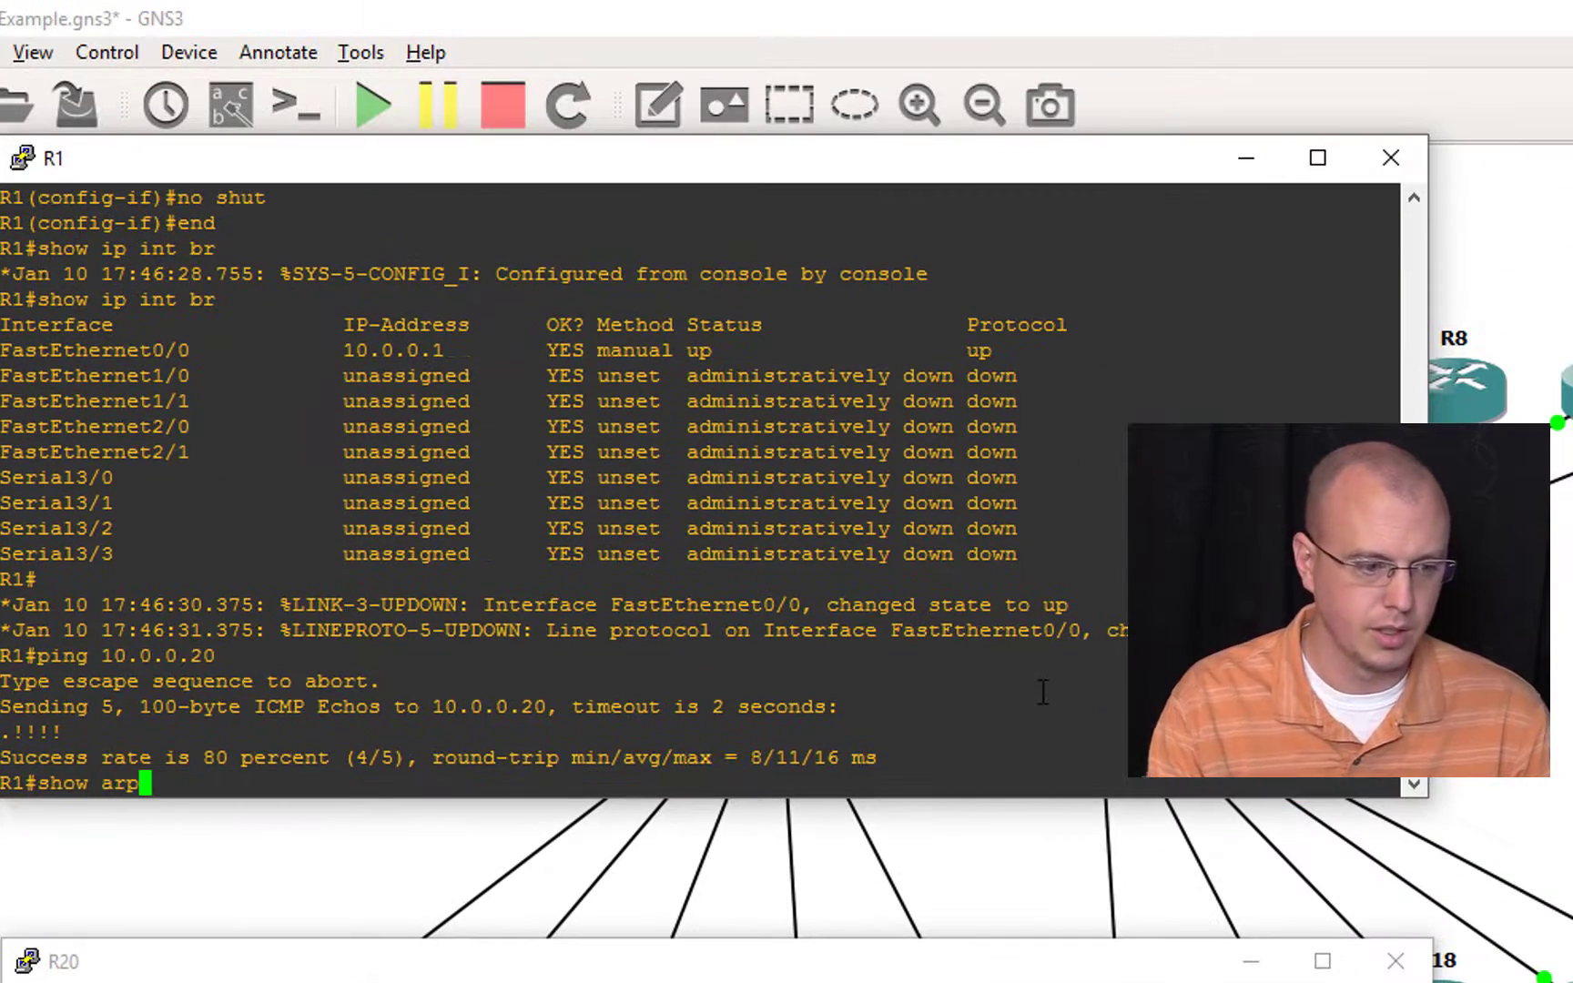
key("Return")
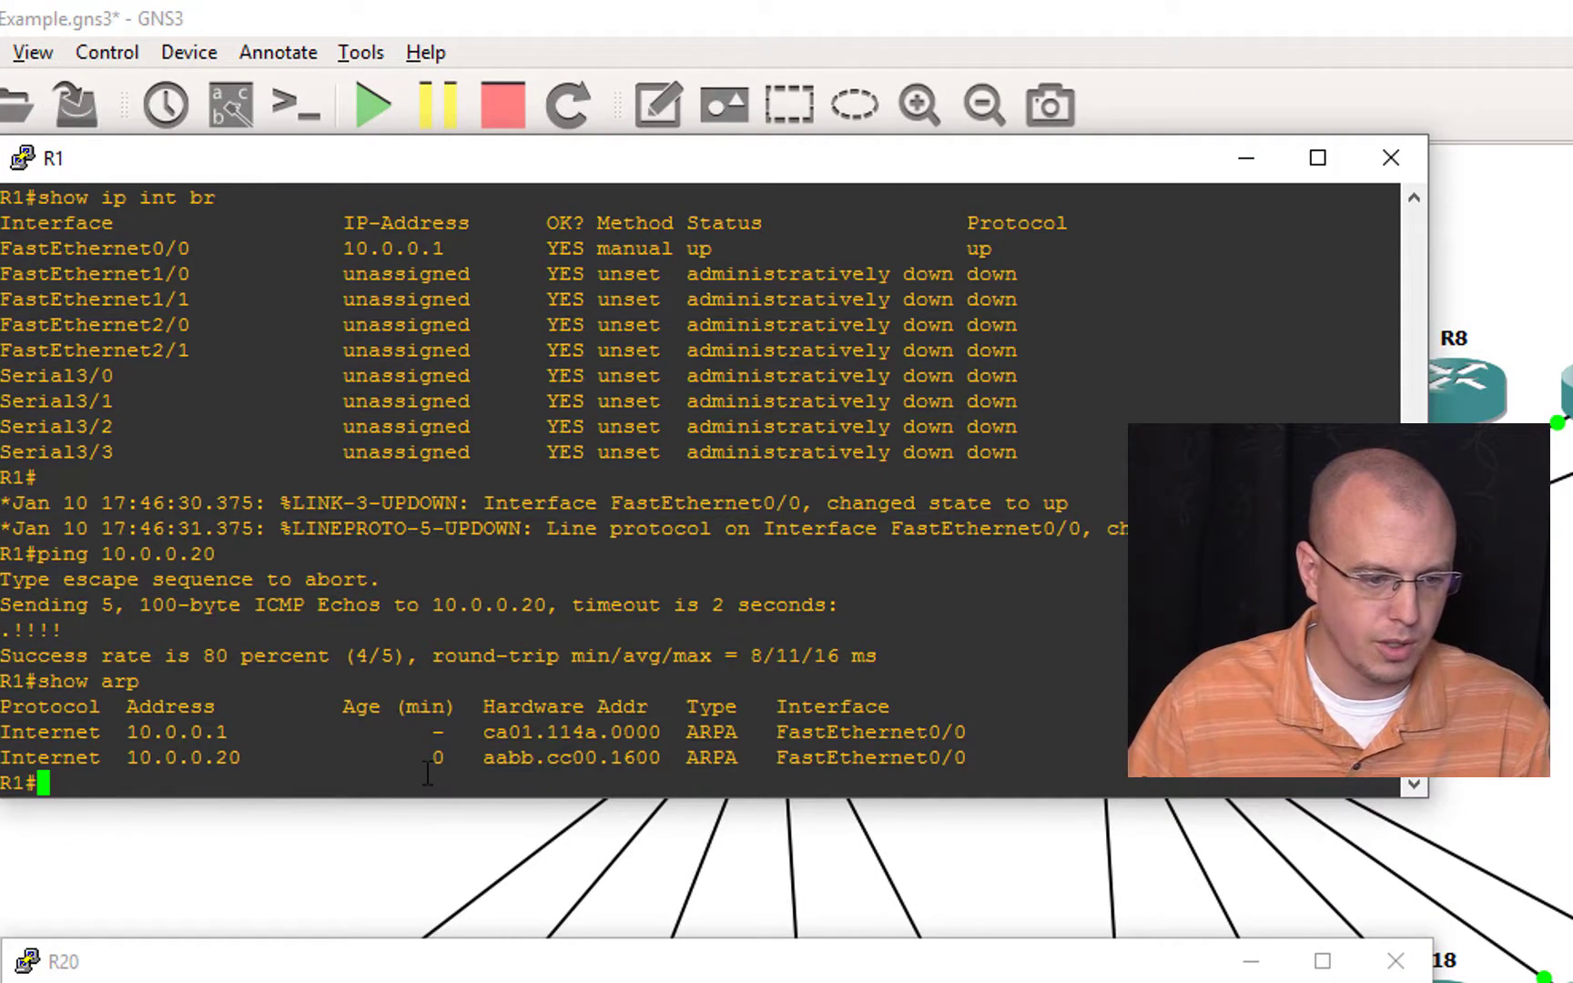
left_click_drag(487, 754, 661, 772)
key("ctrl+c")
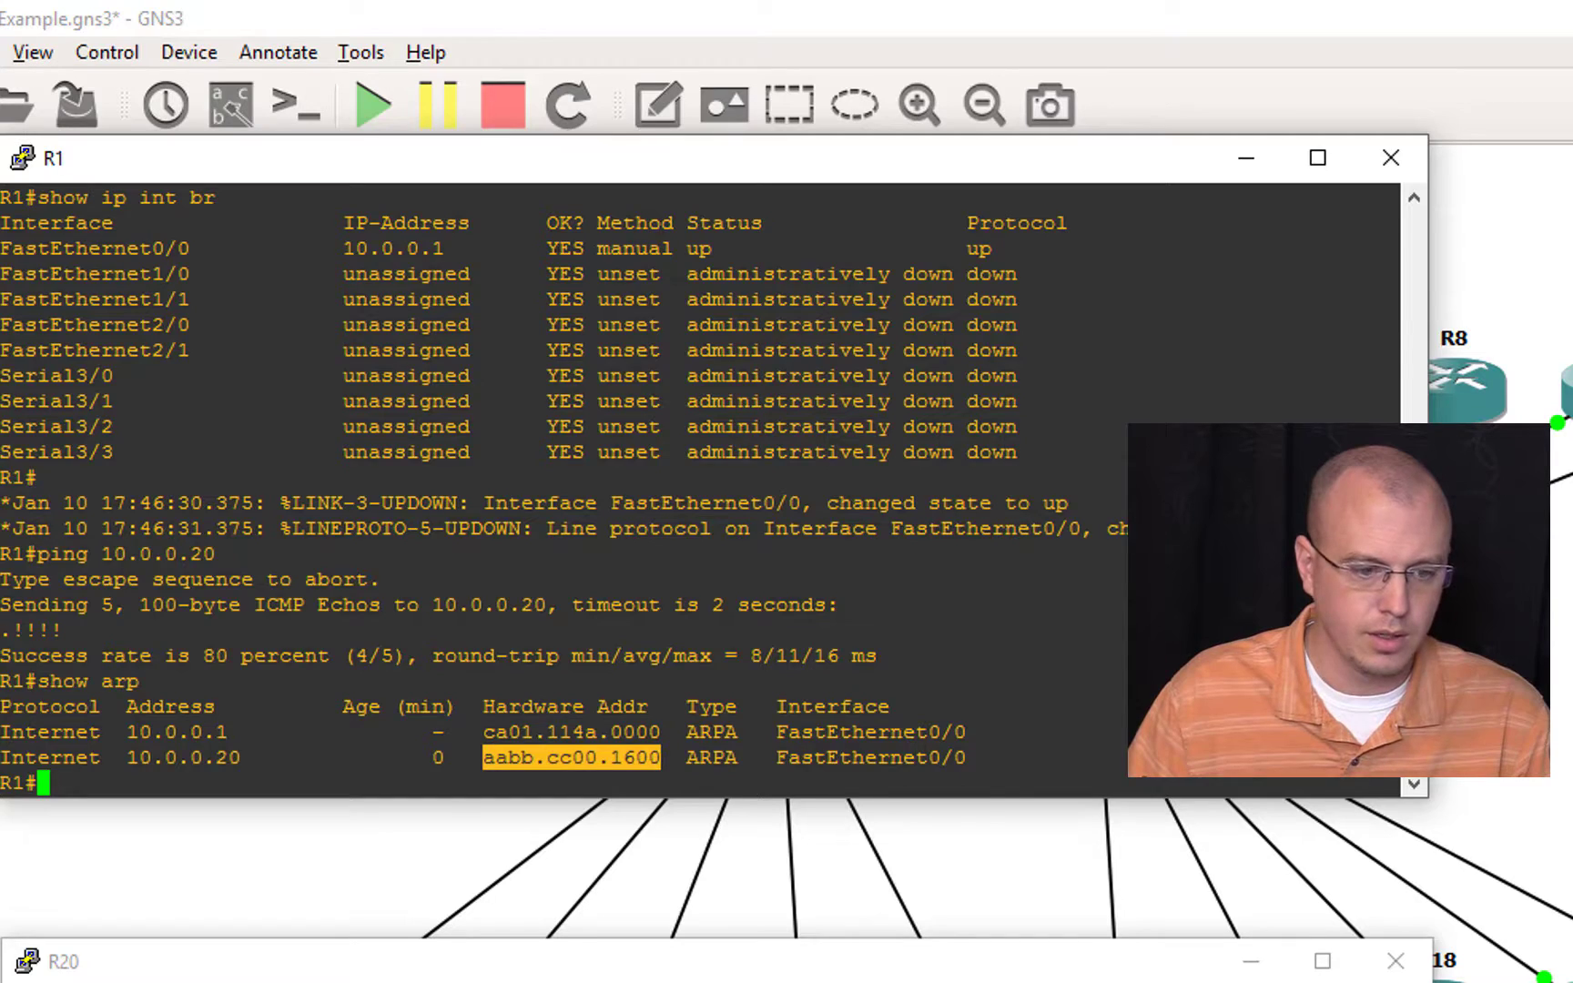
Step: Open SW1's console from the topology and look up the copied address with show mac address-table address aabb.cc00.1600
left_click(442, 833)
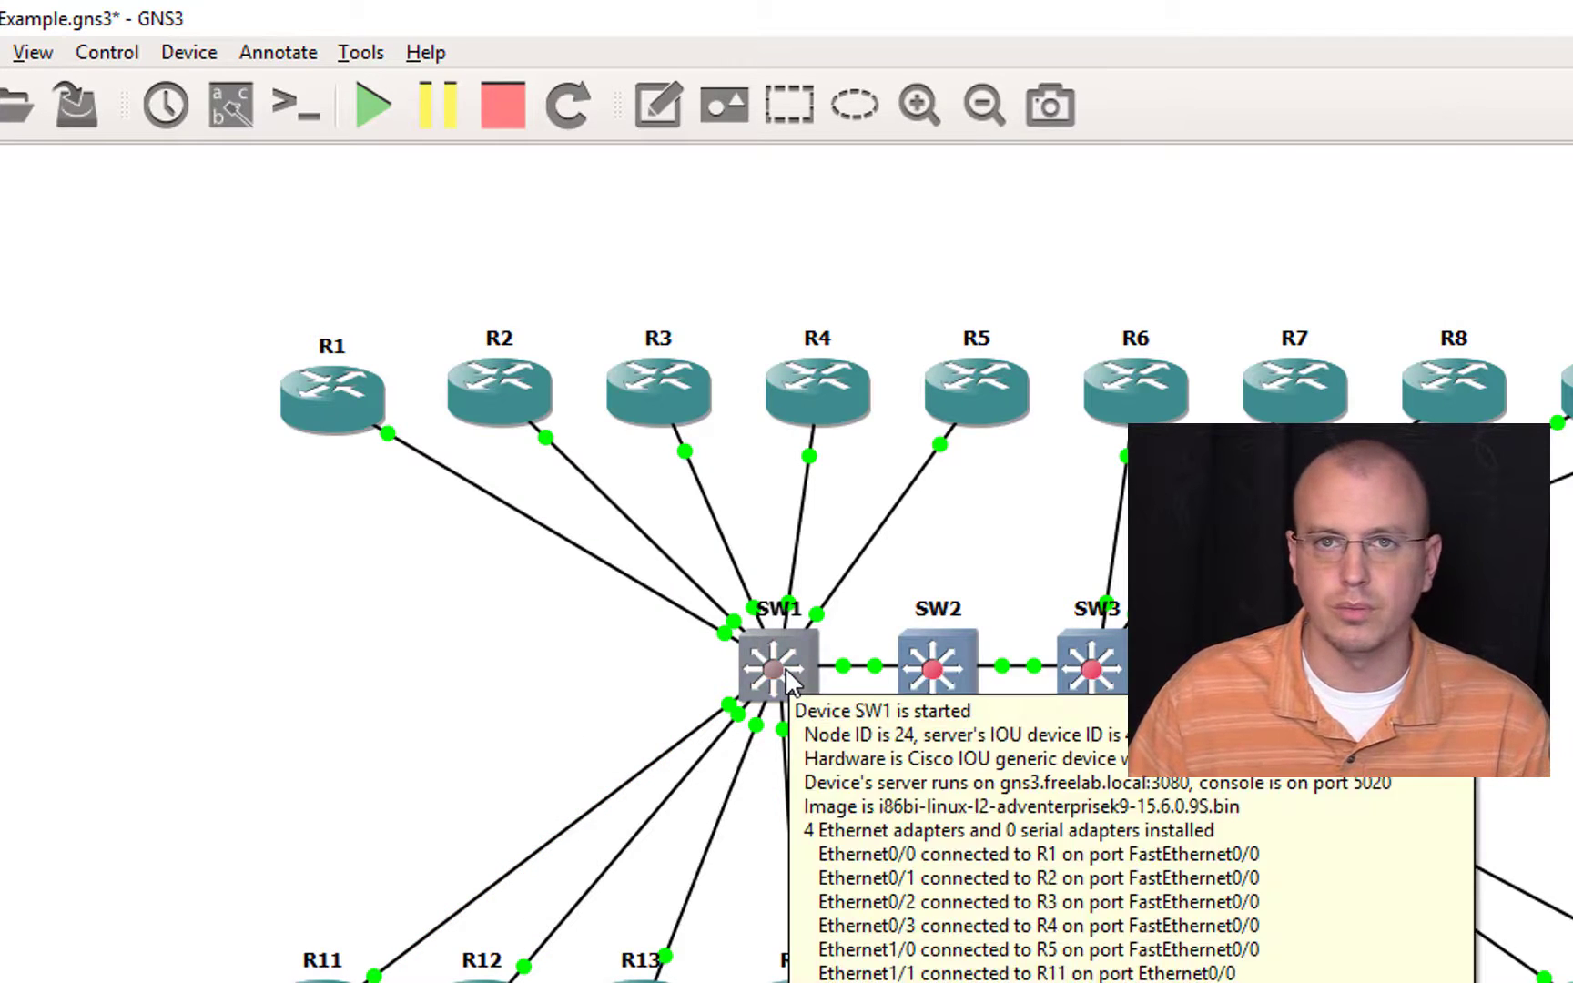
double_click(786, 667)
type("show ")
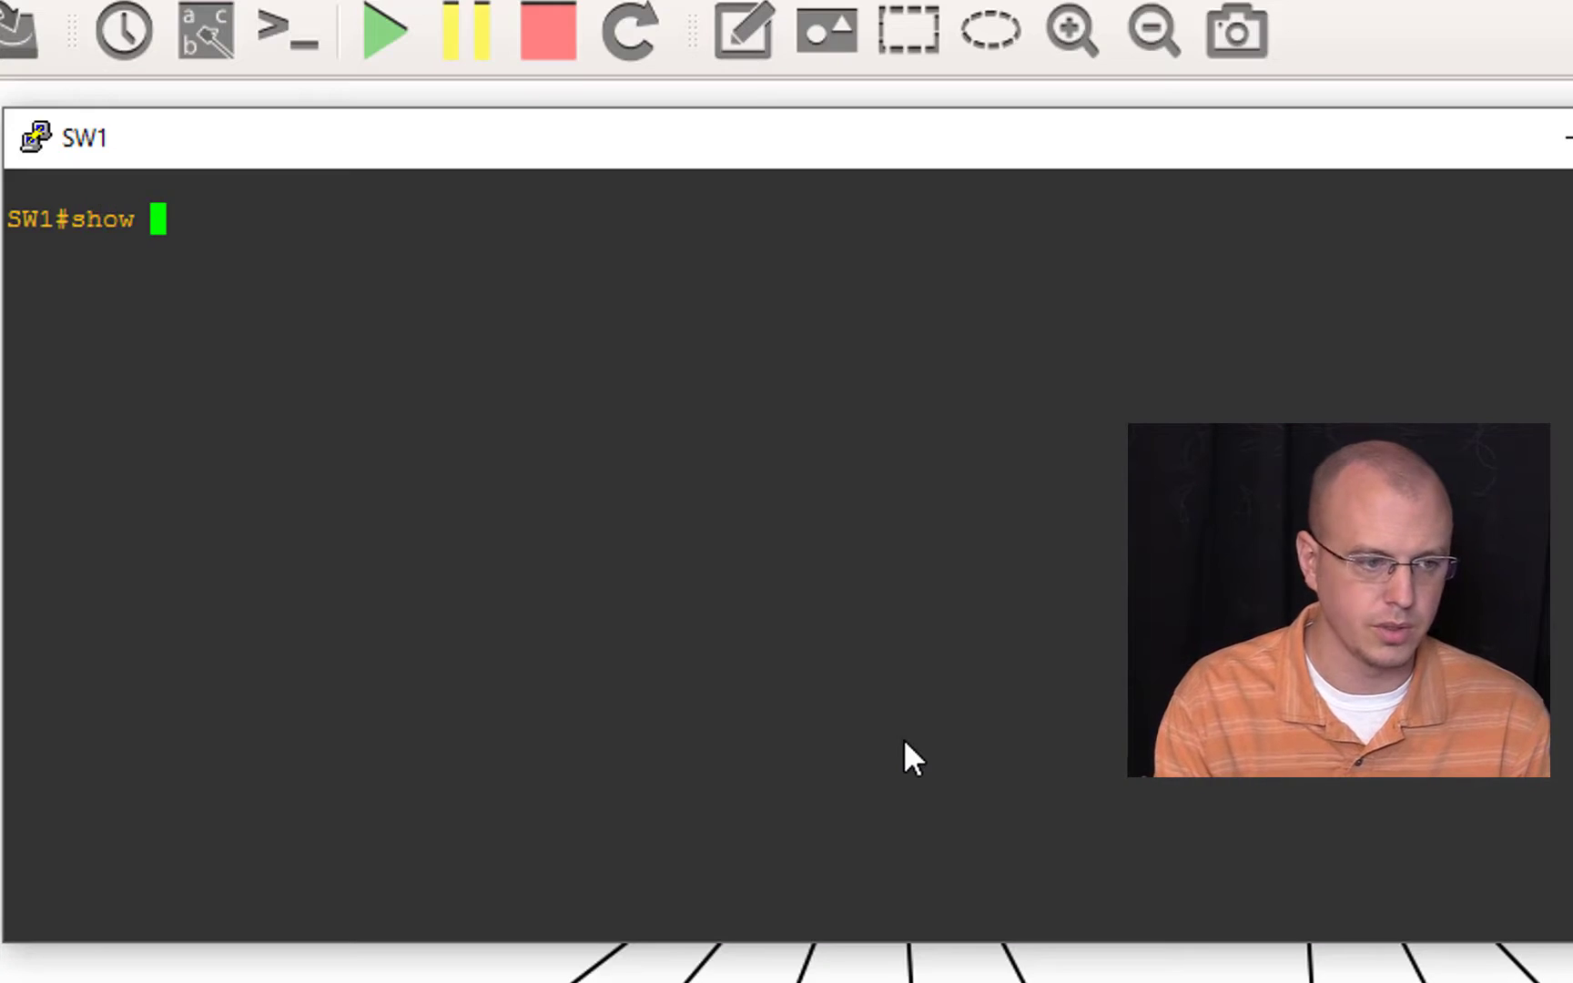
type("mac add")
key("Tab")
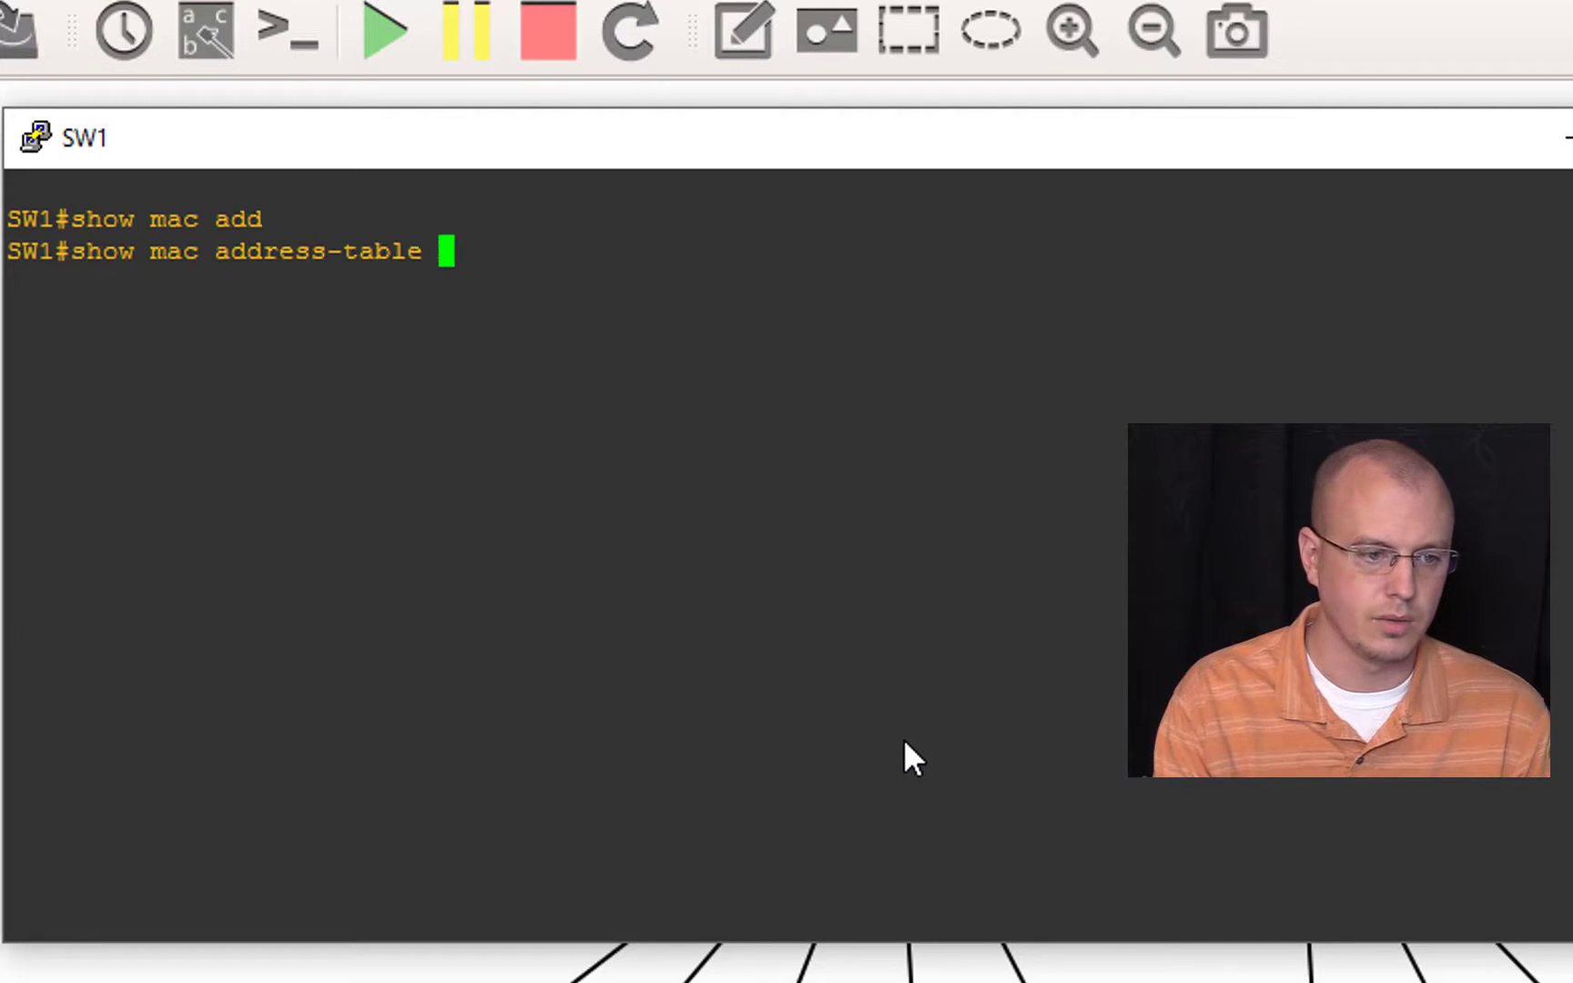
type("add")
key("Tab")
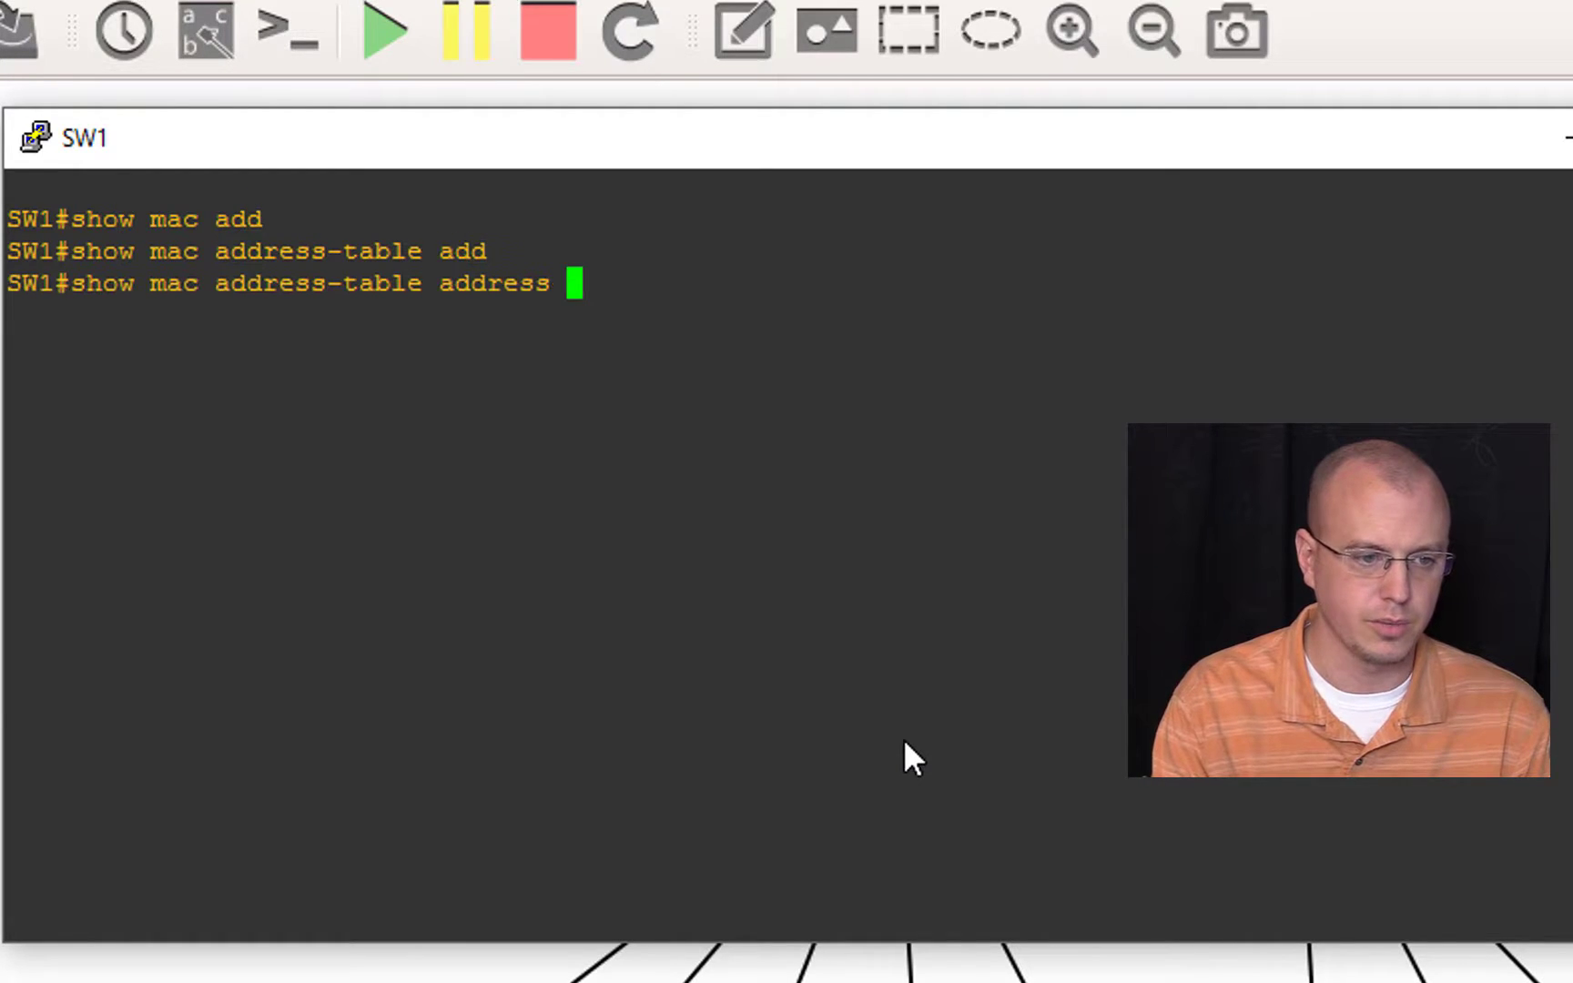
right_click(907, 742)
key("Return")
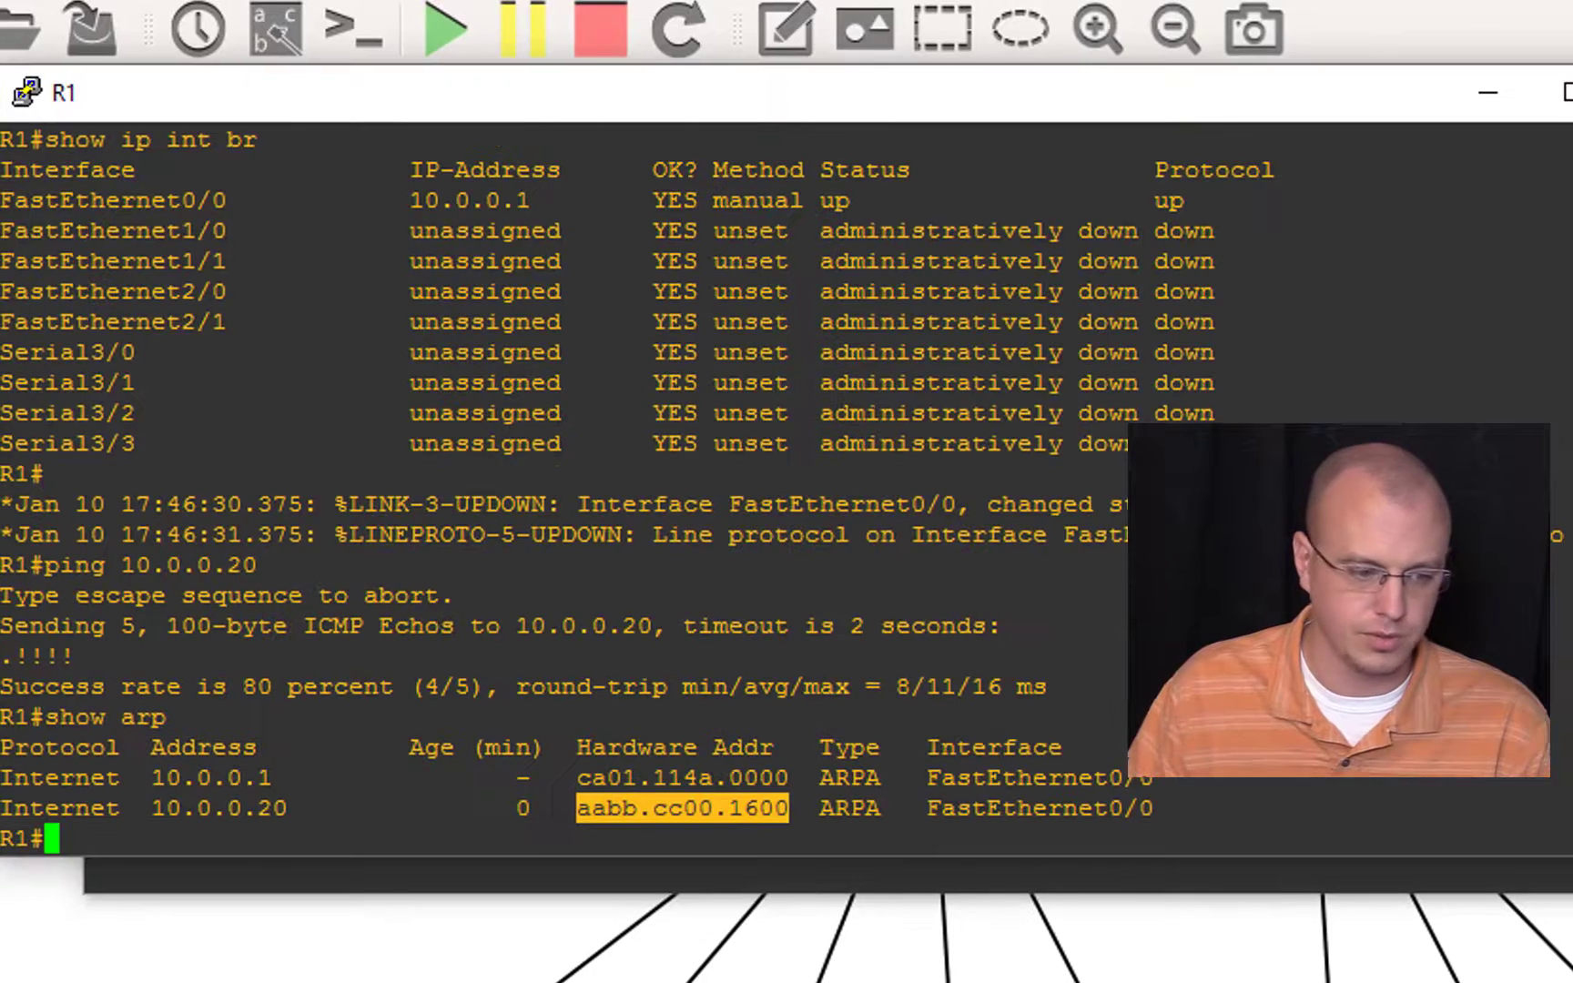
Step: Recall the earlier ping command on R1 and ping 10.0.0.20 again
key("Up")
key("Up")
key("Up")
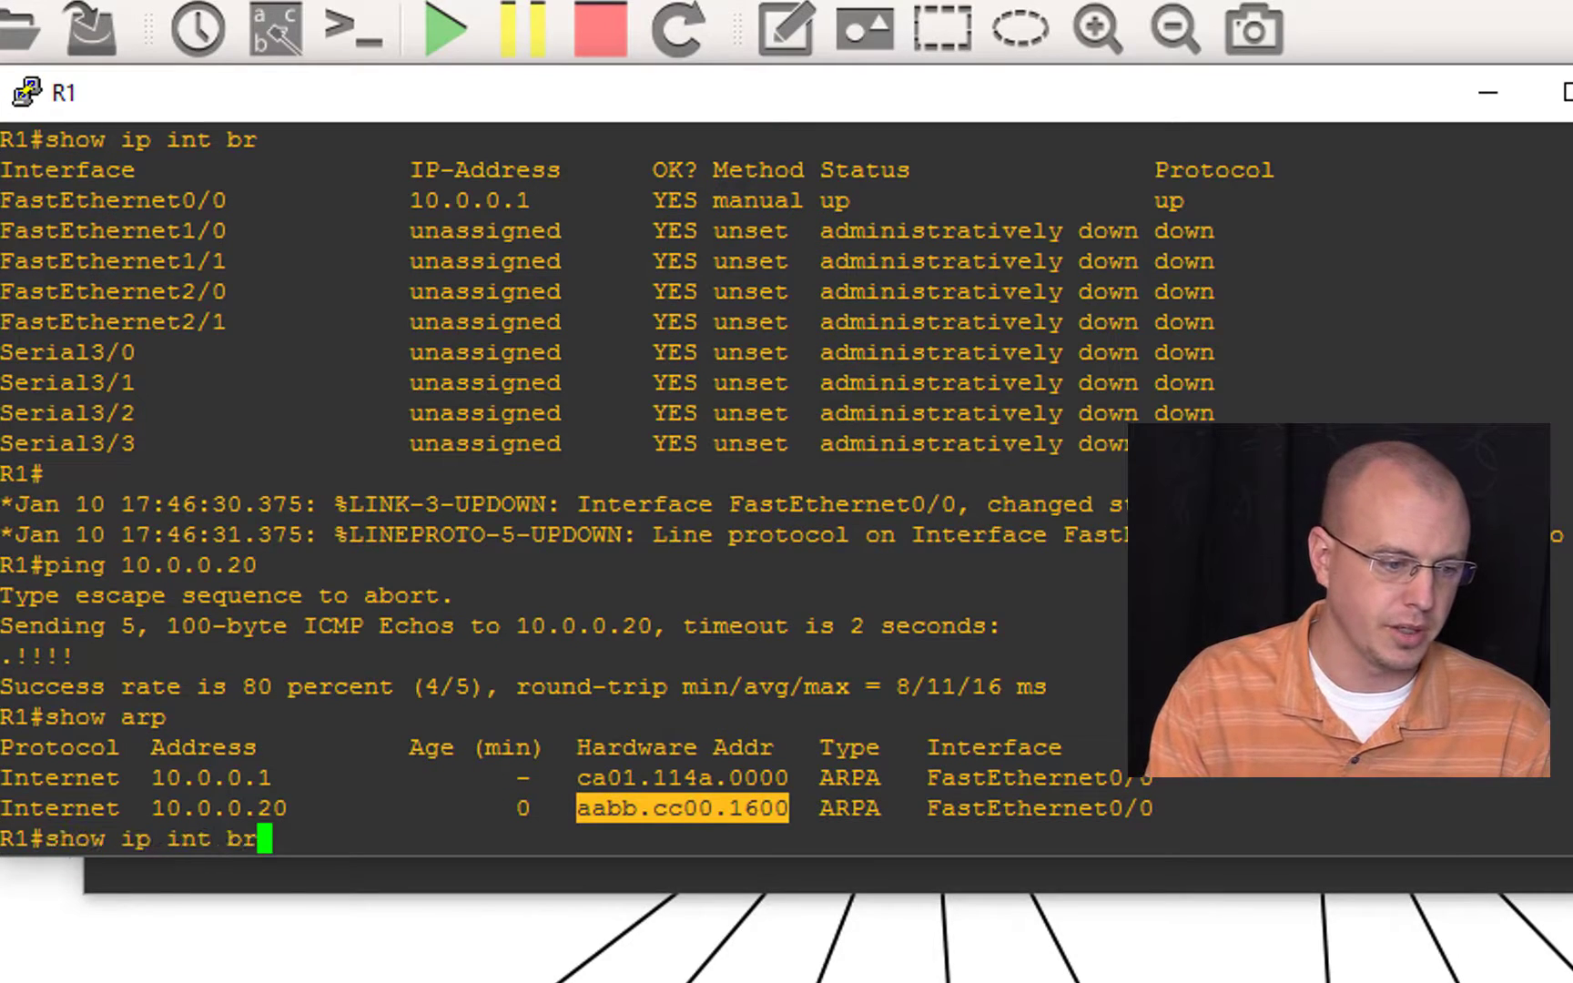
key("Down")
key("Return")
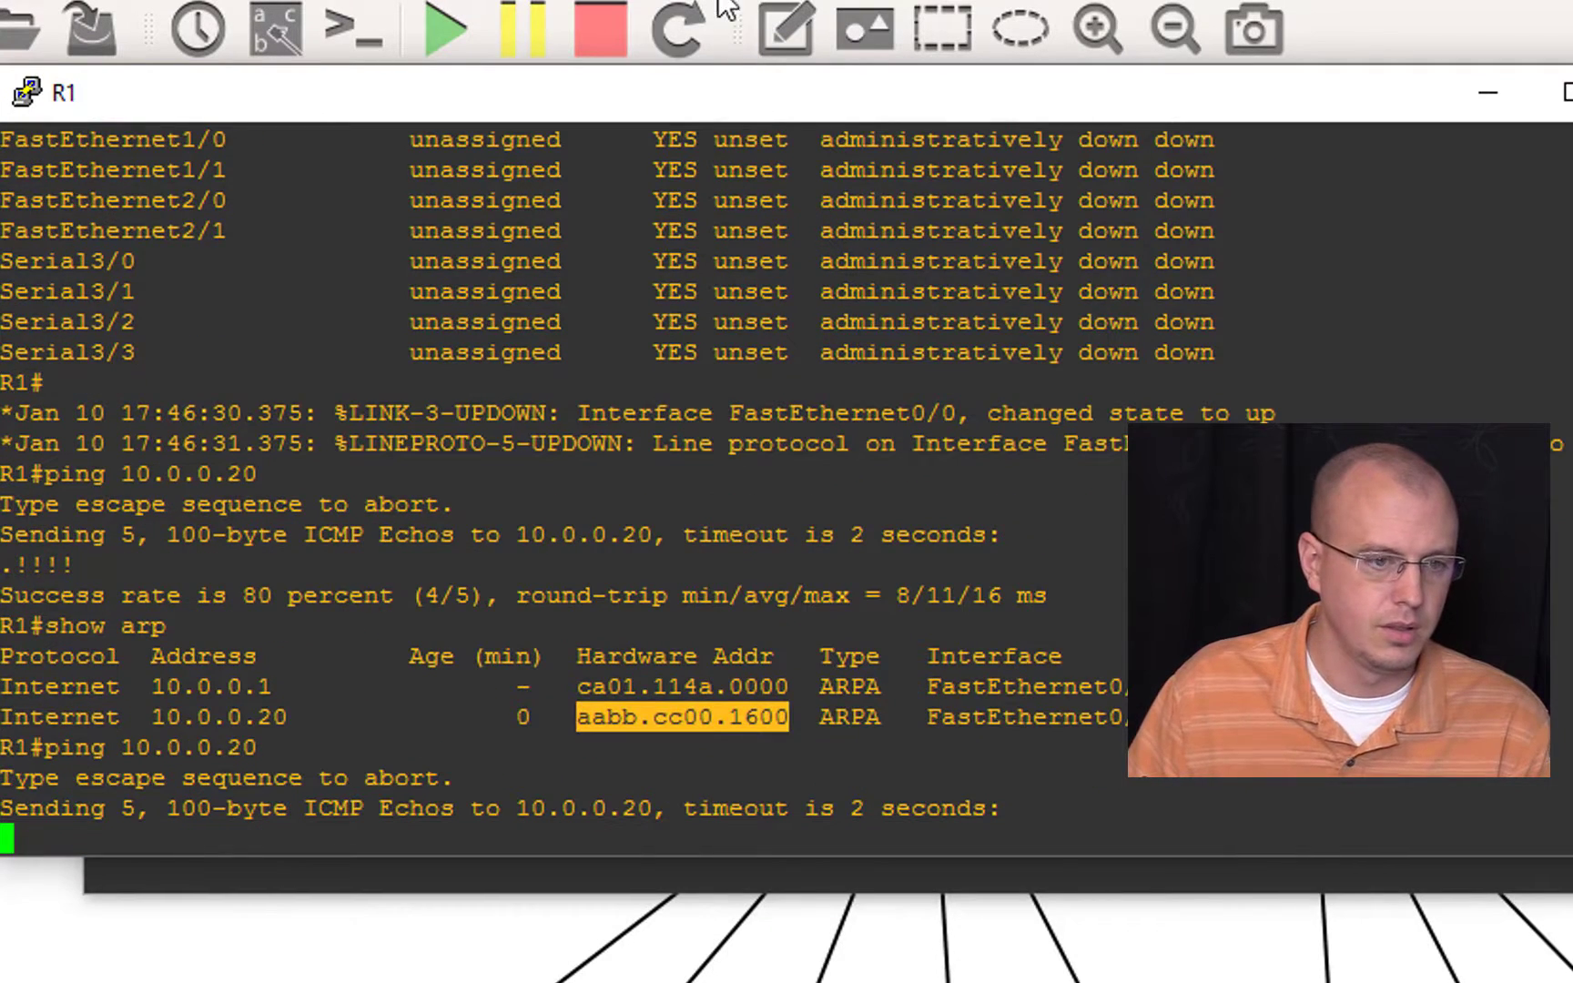
Step: Uncover SW1's console and look up aabb.cc00.1600 again with show mac address-table address
left_click_drag(773, 100, 852, 926)
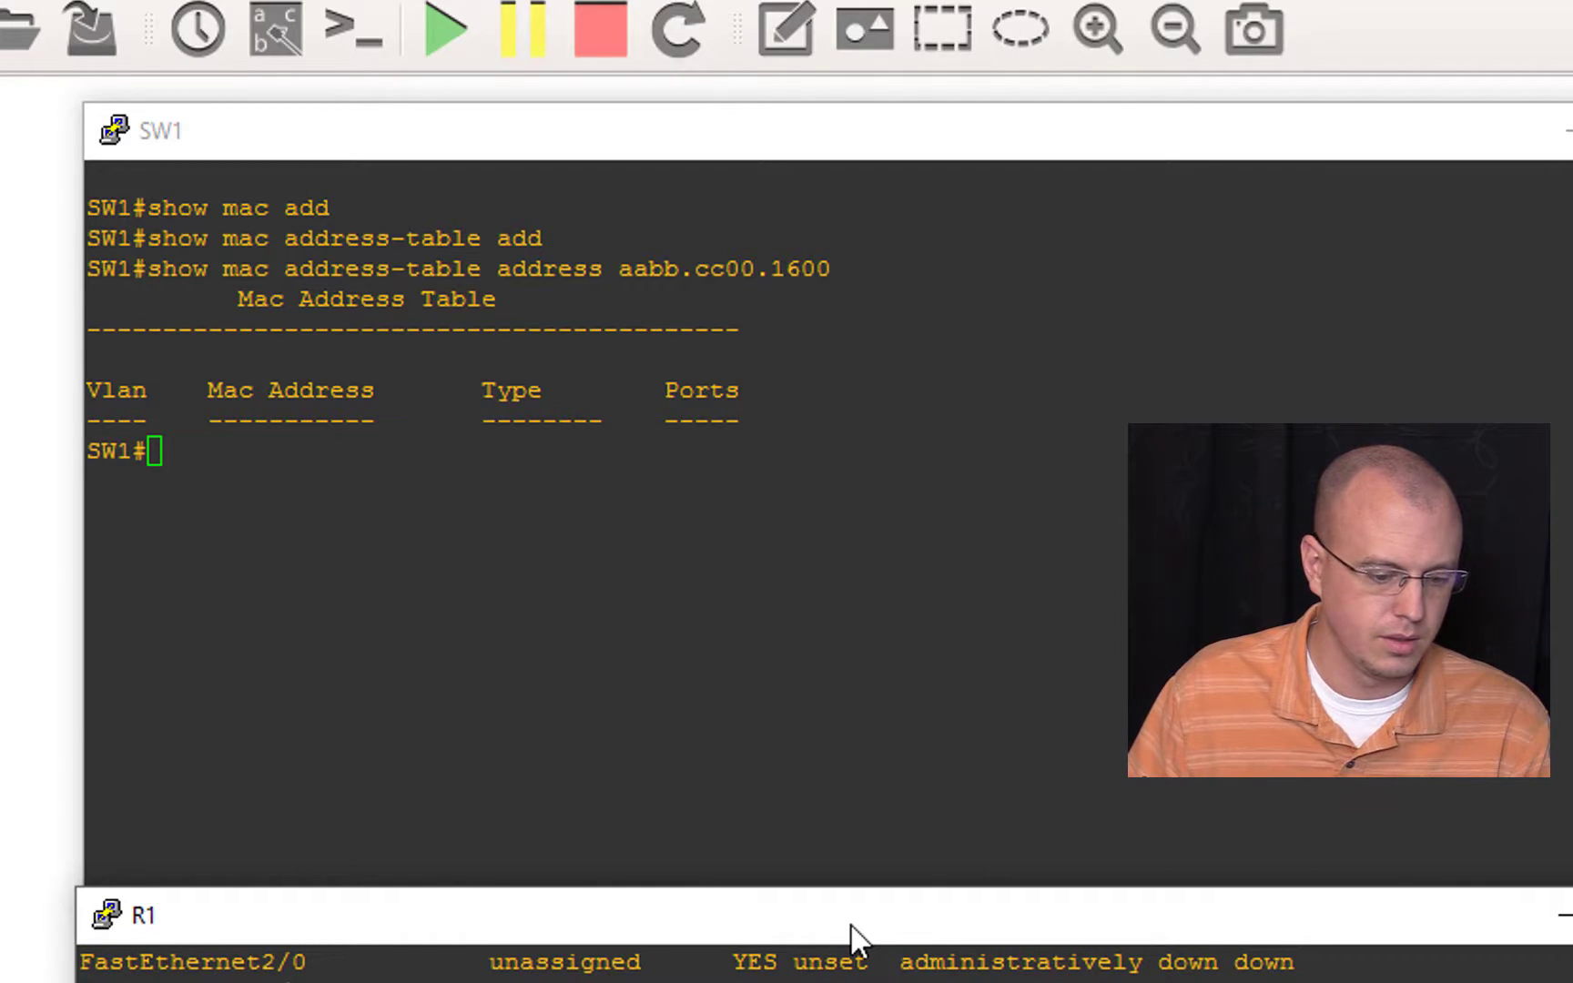
left_click(893, 692)
right_click(893, 692)
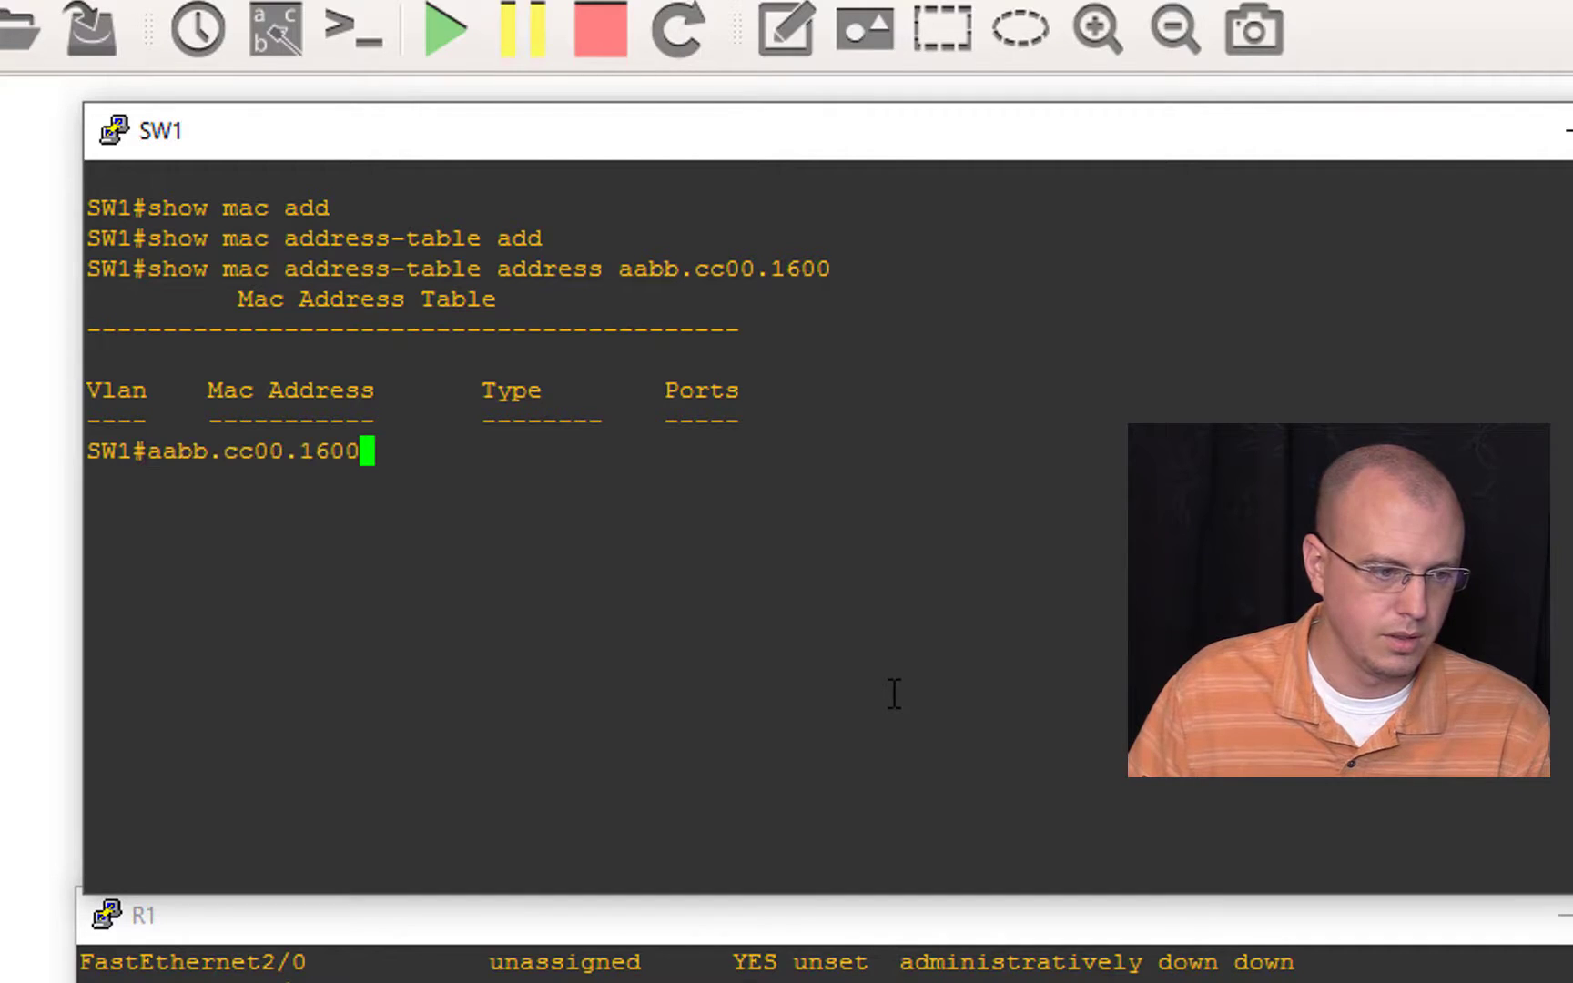
key("Up")
type("\\")
key("Return")
key("Up")
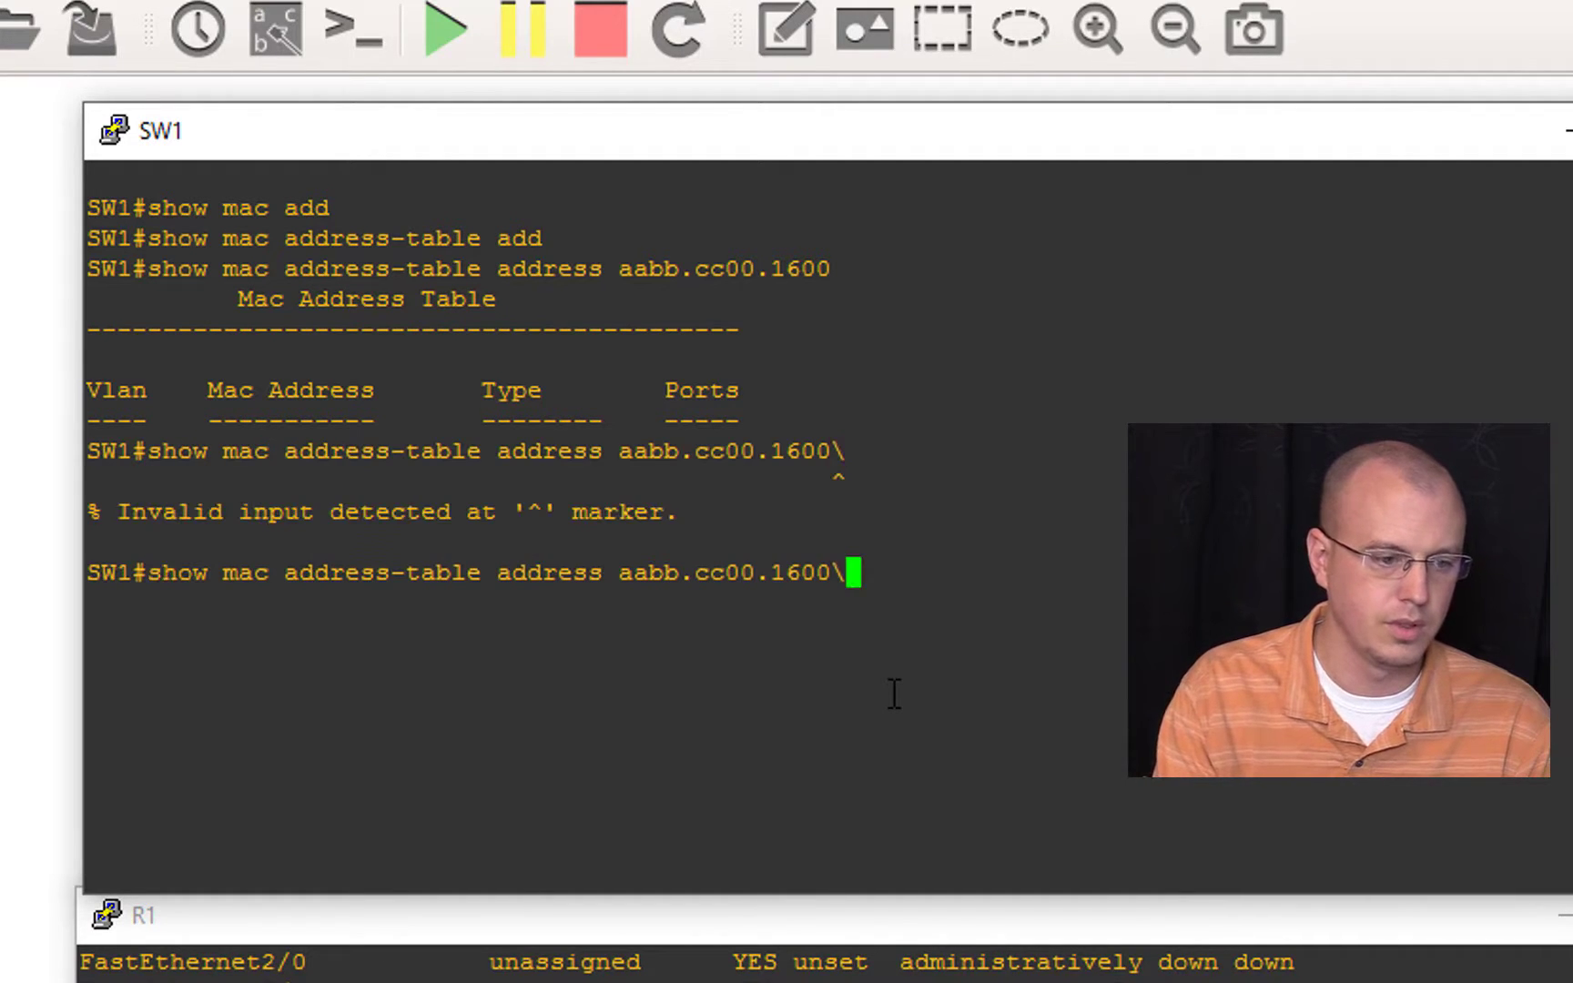
key("BackSpace")
key("Return")
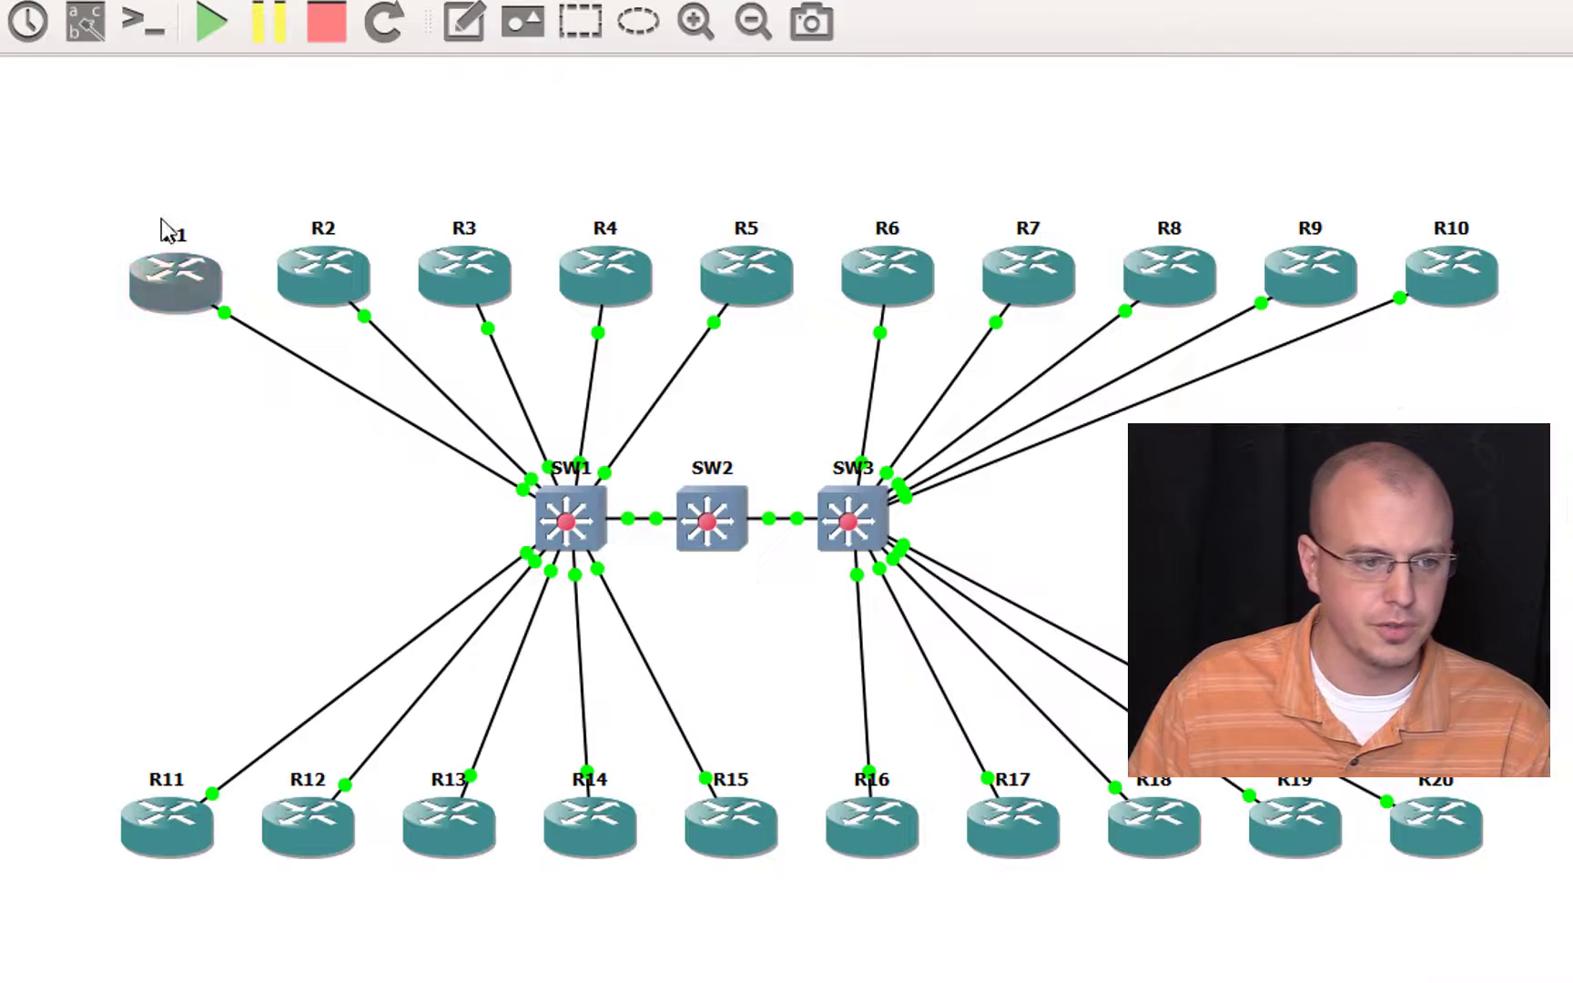
Step: Show the interface labels, move SW1 away from SW2, and shift SW2's e3/0 label clear of its icon
left_click(278, 29)
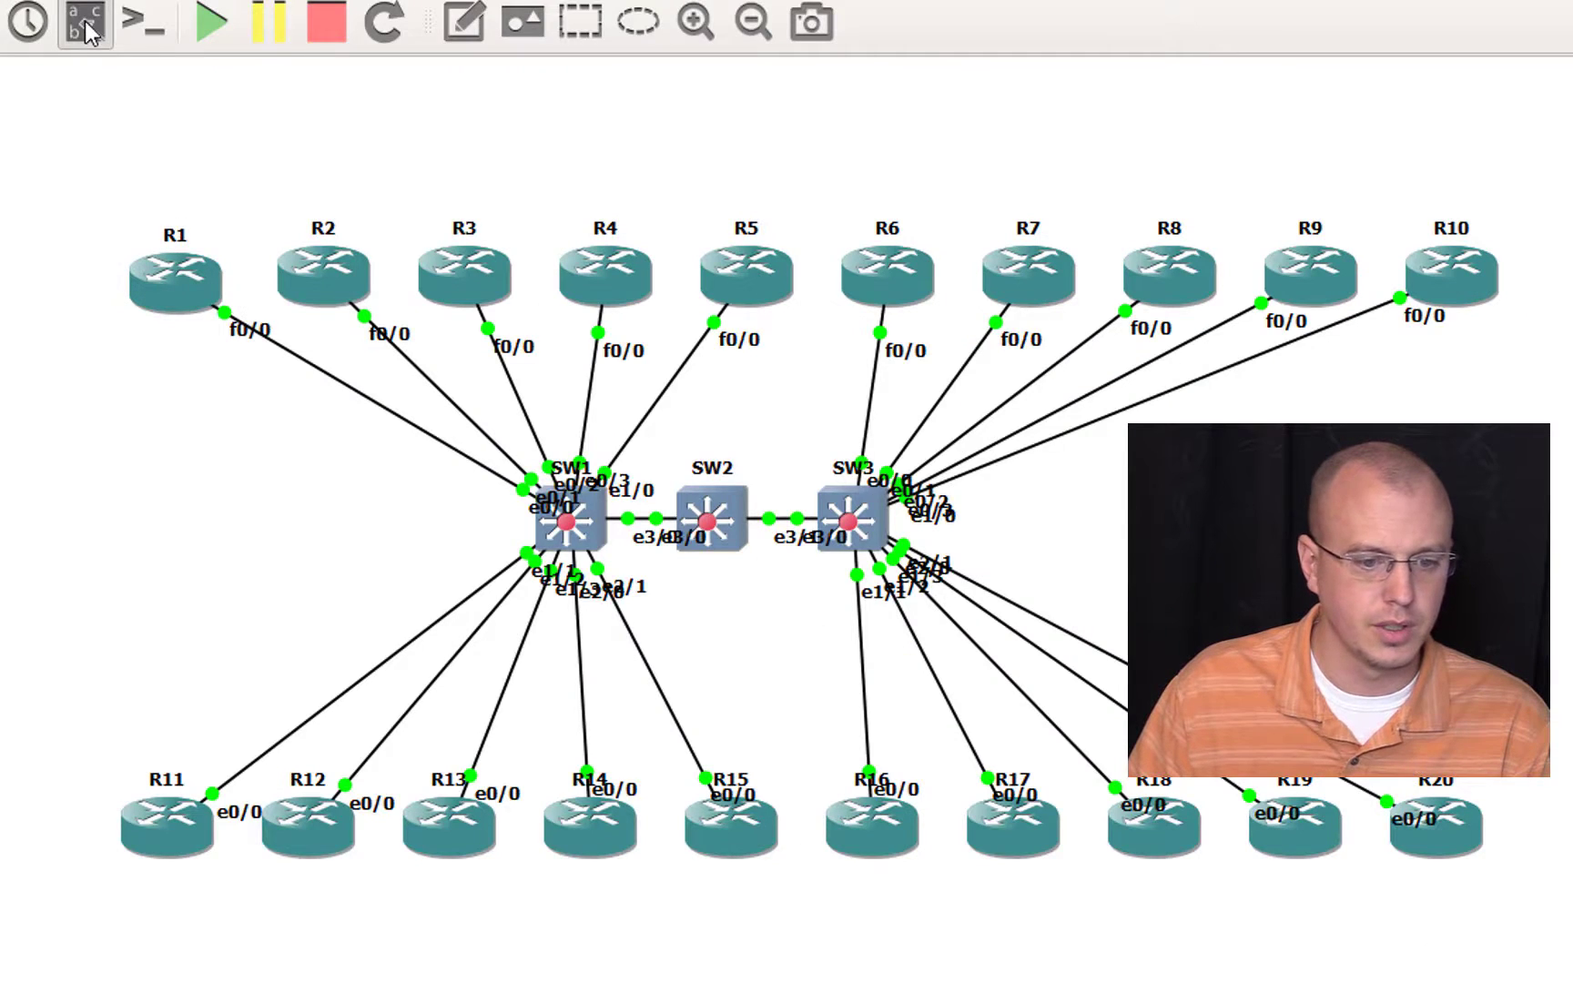
left_click_drag(590, 521, 373, 536)
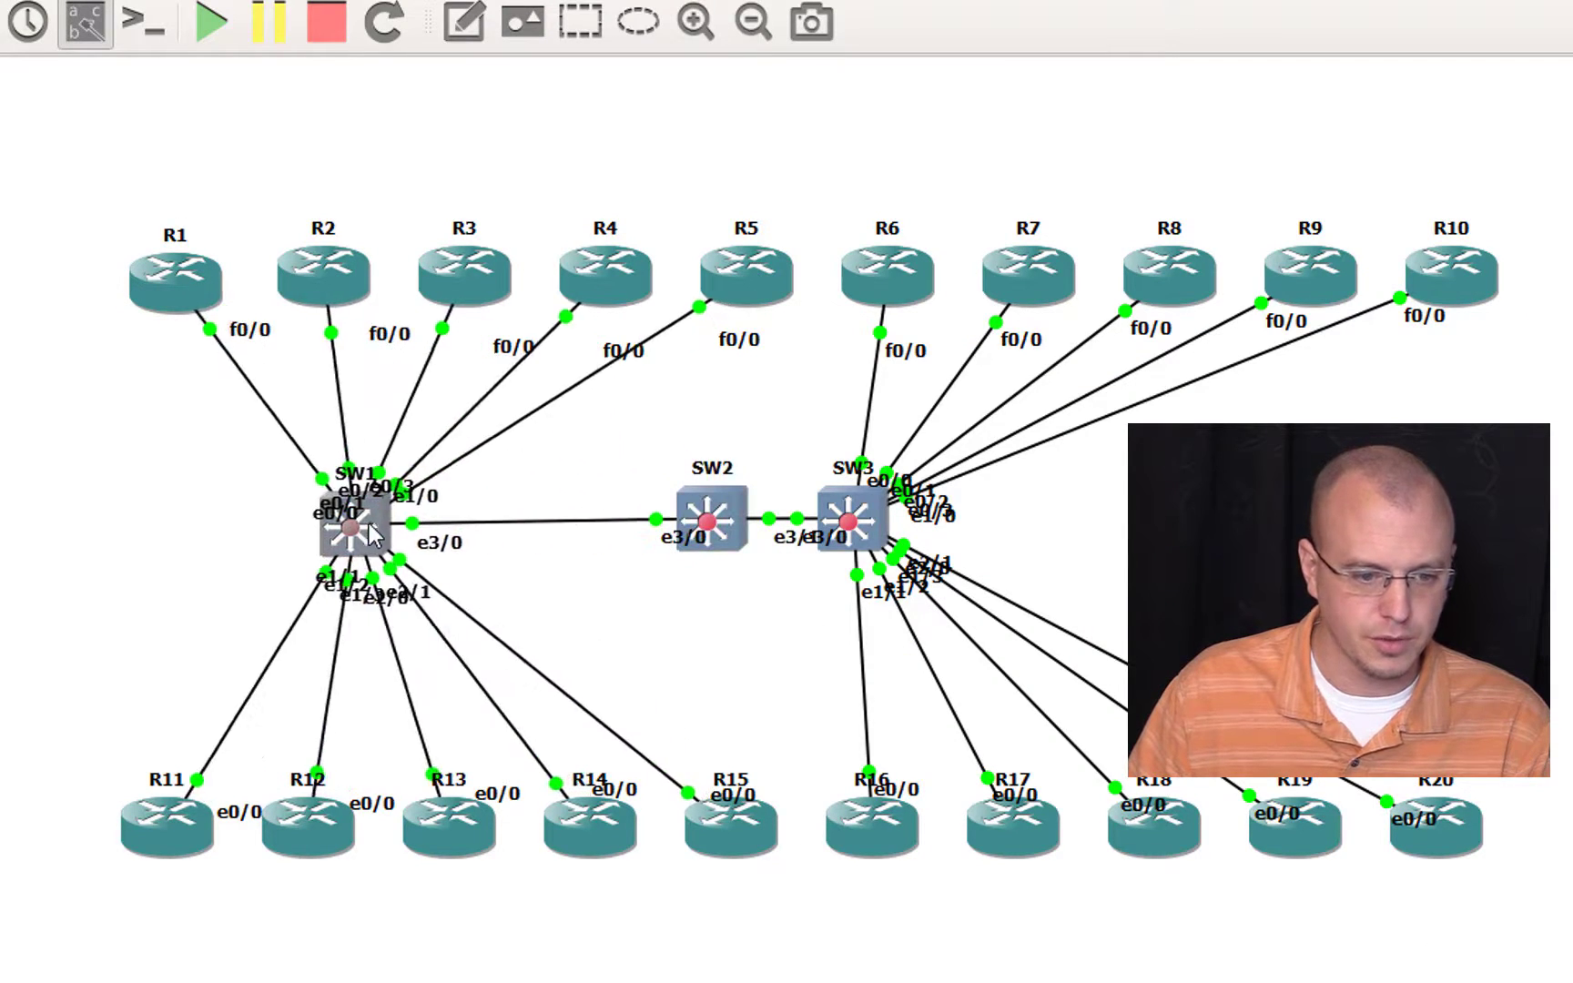
left_click_drag(678, 536, 644, 536)
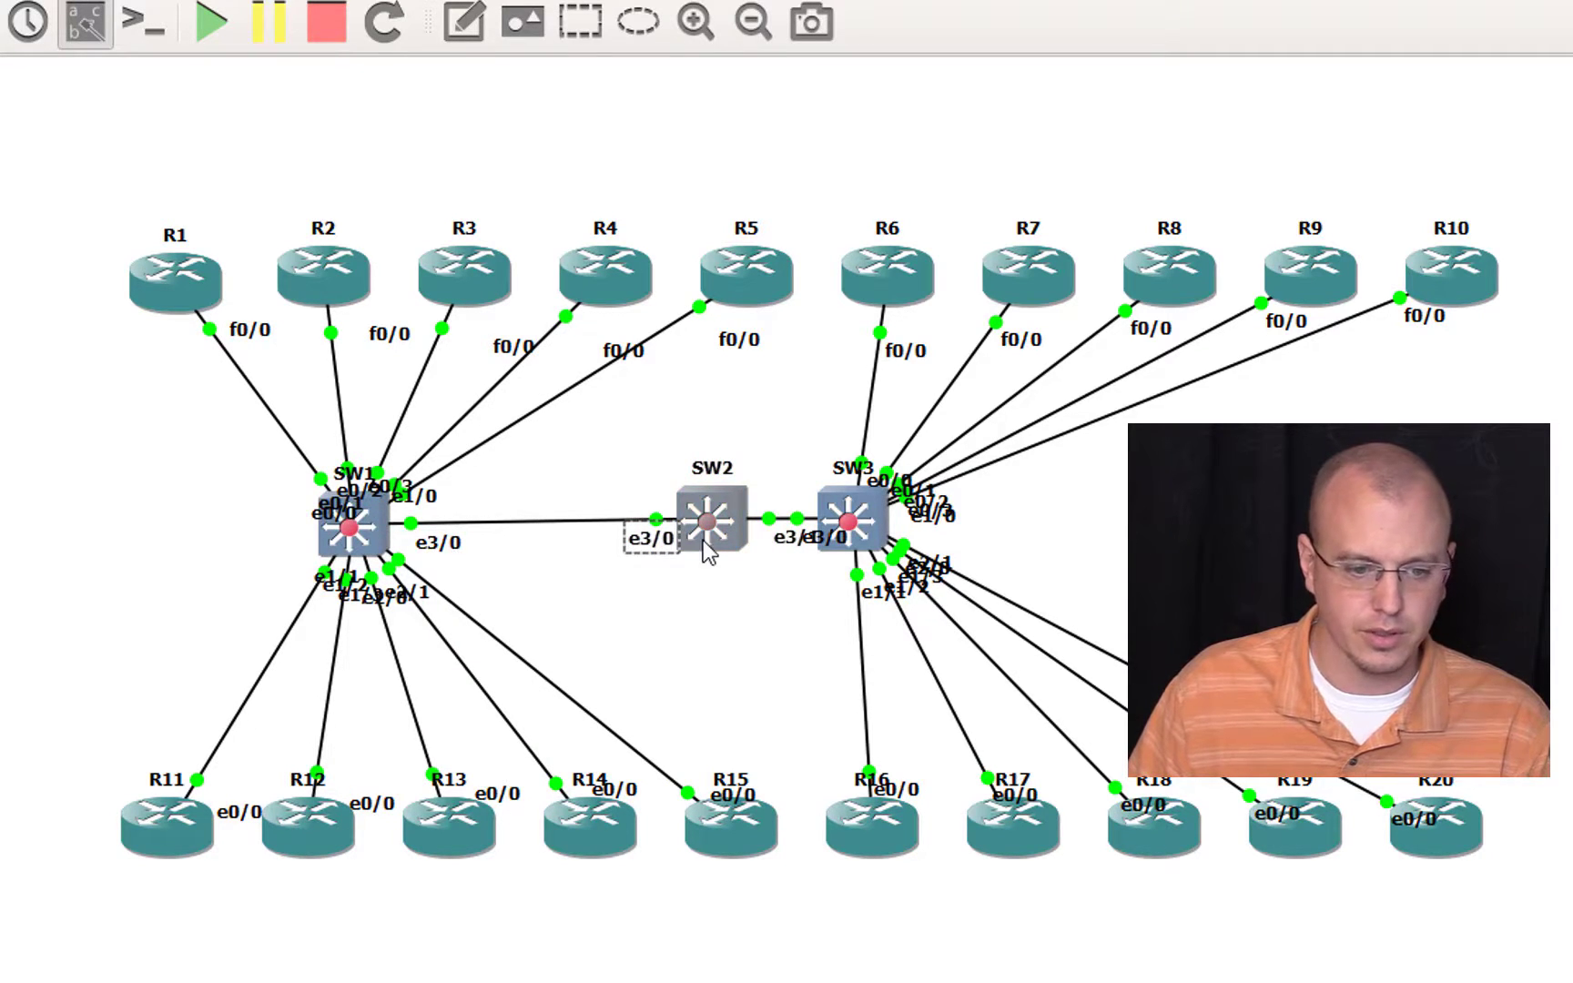
Step: Open SW2's console and run show mac address-table address aabb.cc00.1600
double_click(704, 515)
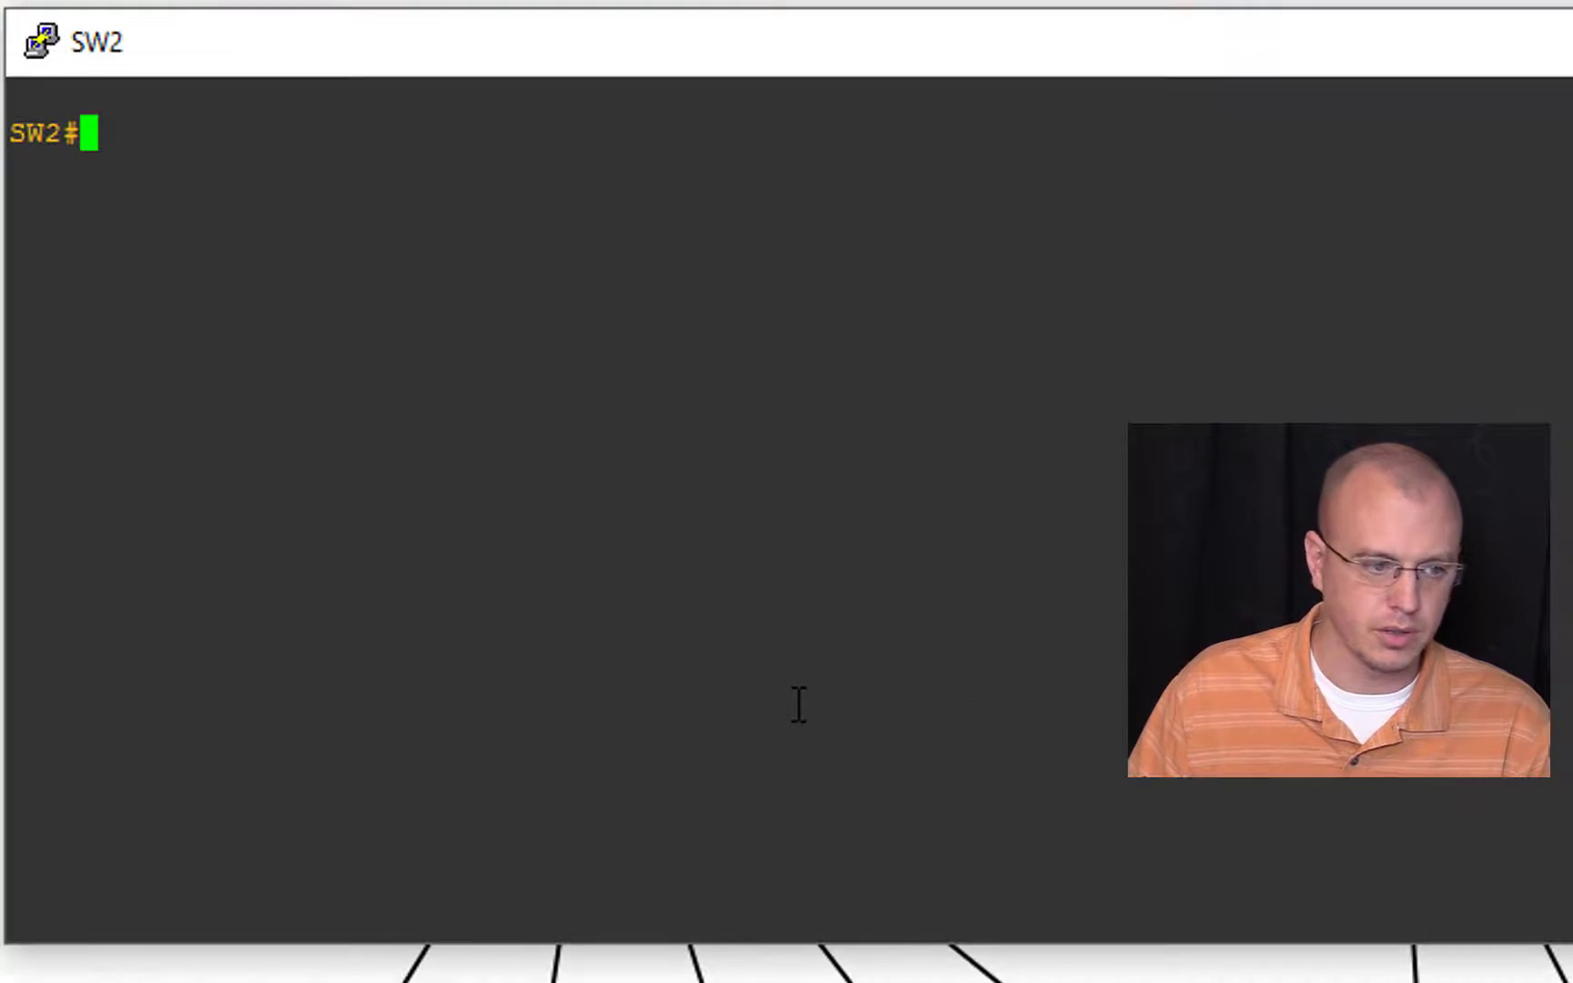
type("show mac ad")
key("Tab")
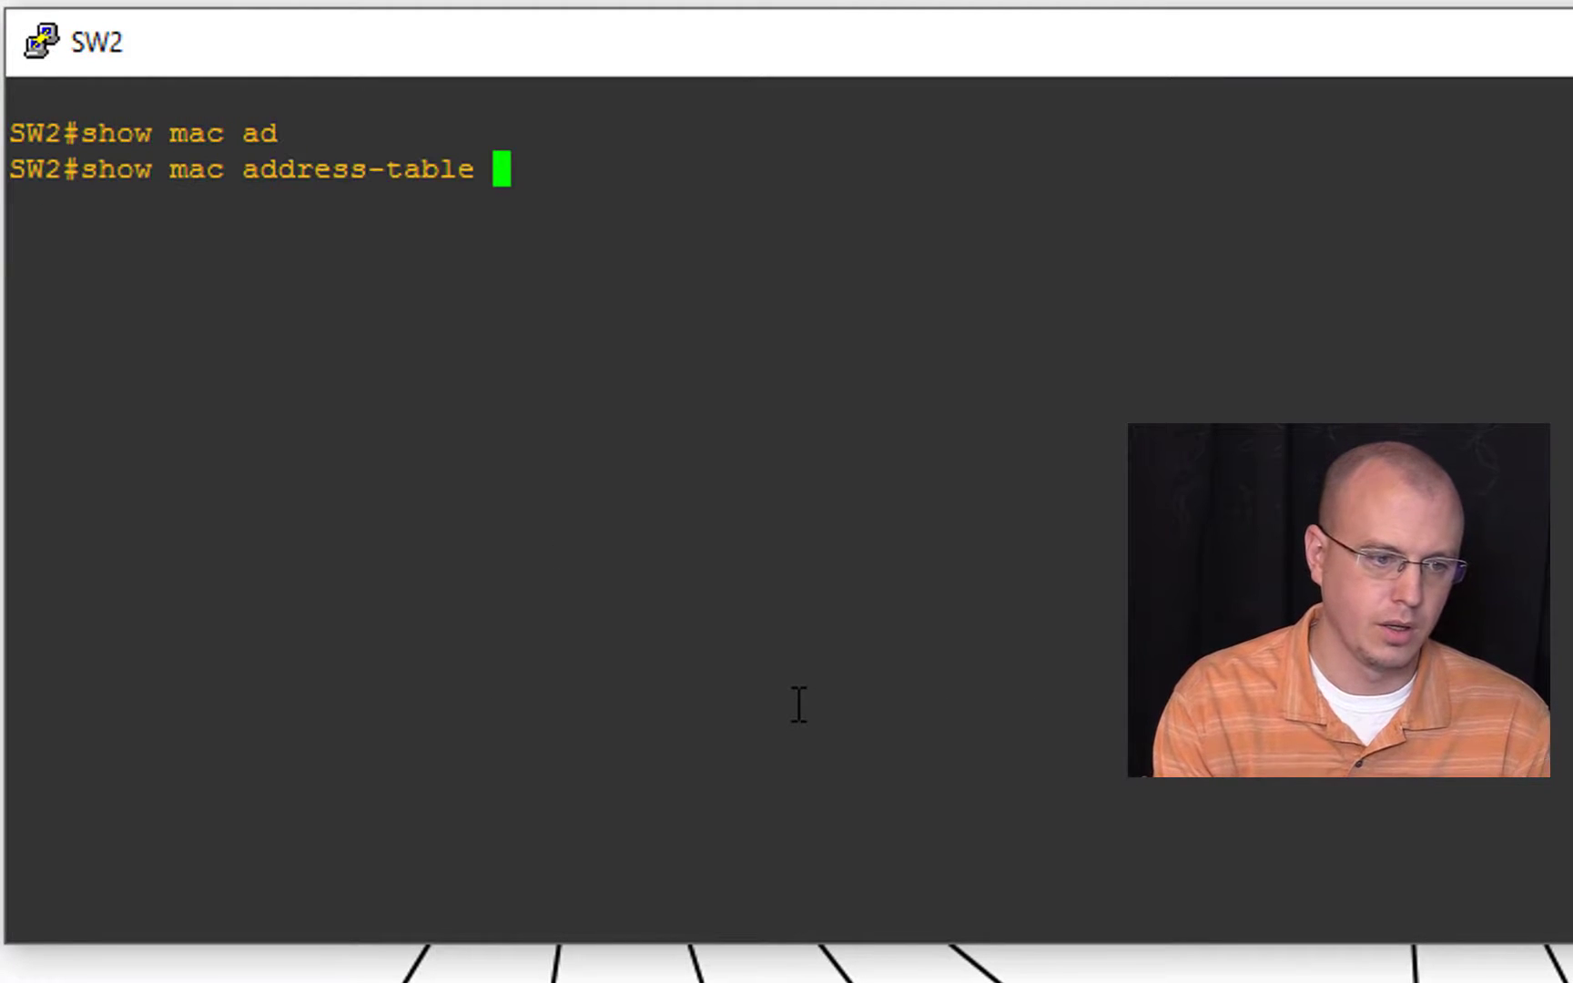
type("ad")
key("Tab")
type("aabb.cc00.1600")
key("Return")
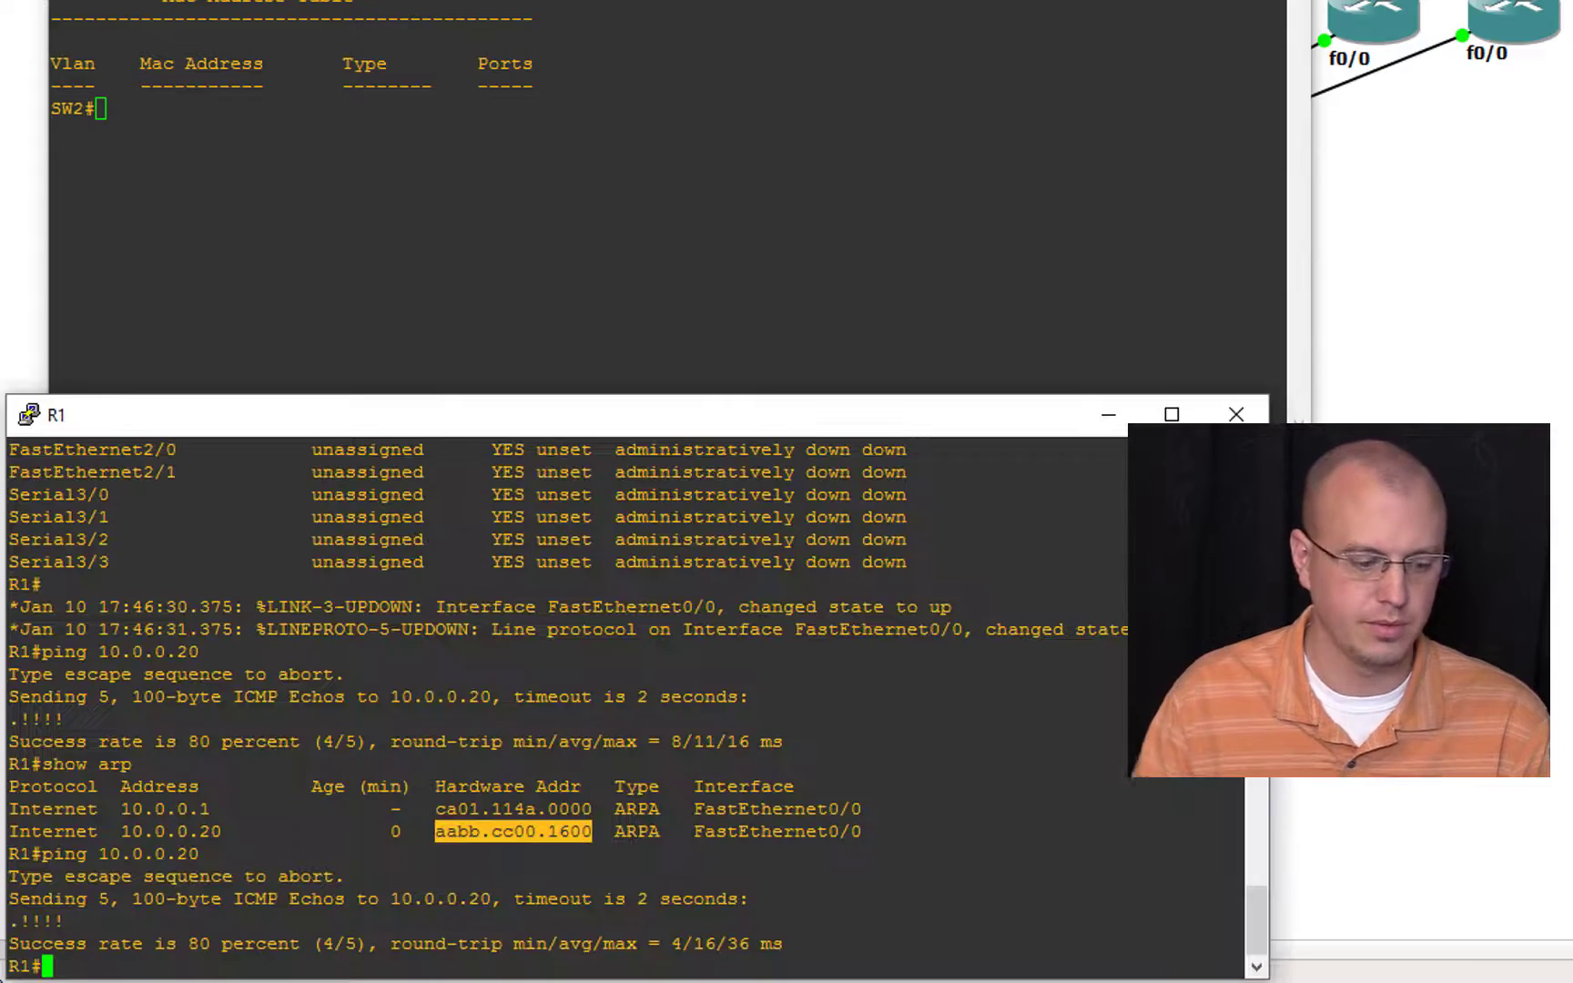
Step: Repeat the ping to 10.0.0.20 from R1, and rerun the MAC address lookup for aabb.cc00.1600 on SW2
key("Up")
key("Return")
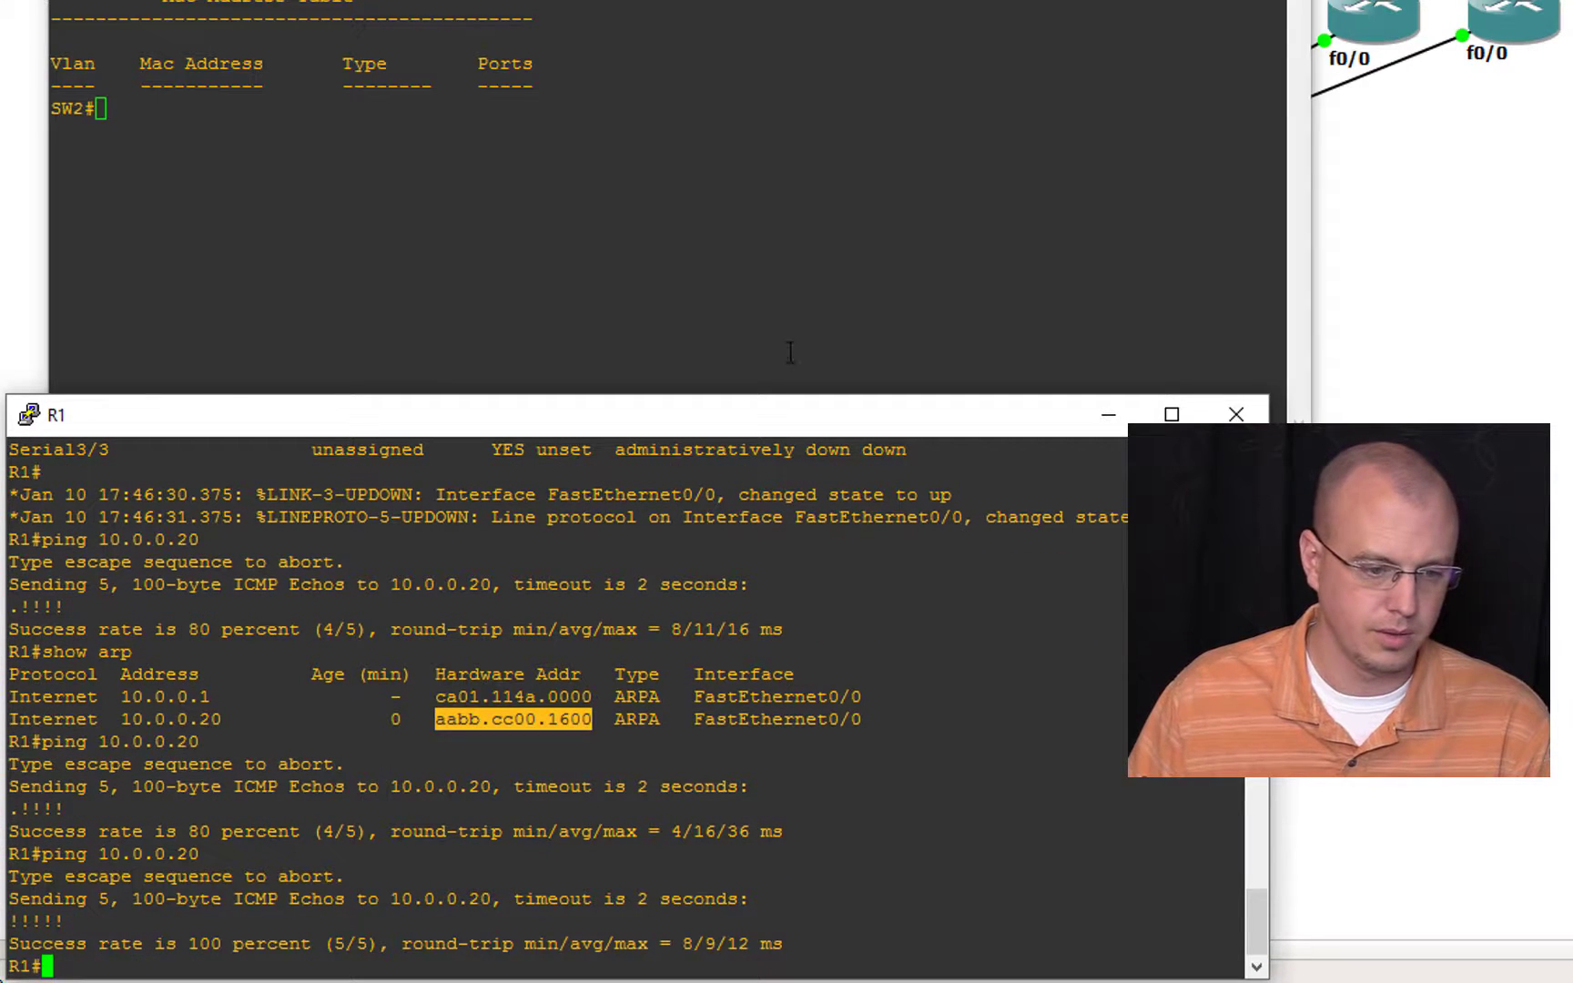
left_click(744, 238)
type("show mac address-table address aabb.cc00.1600")
key("Return")
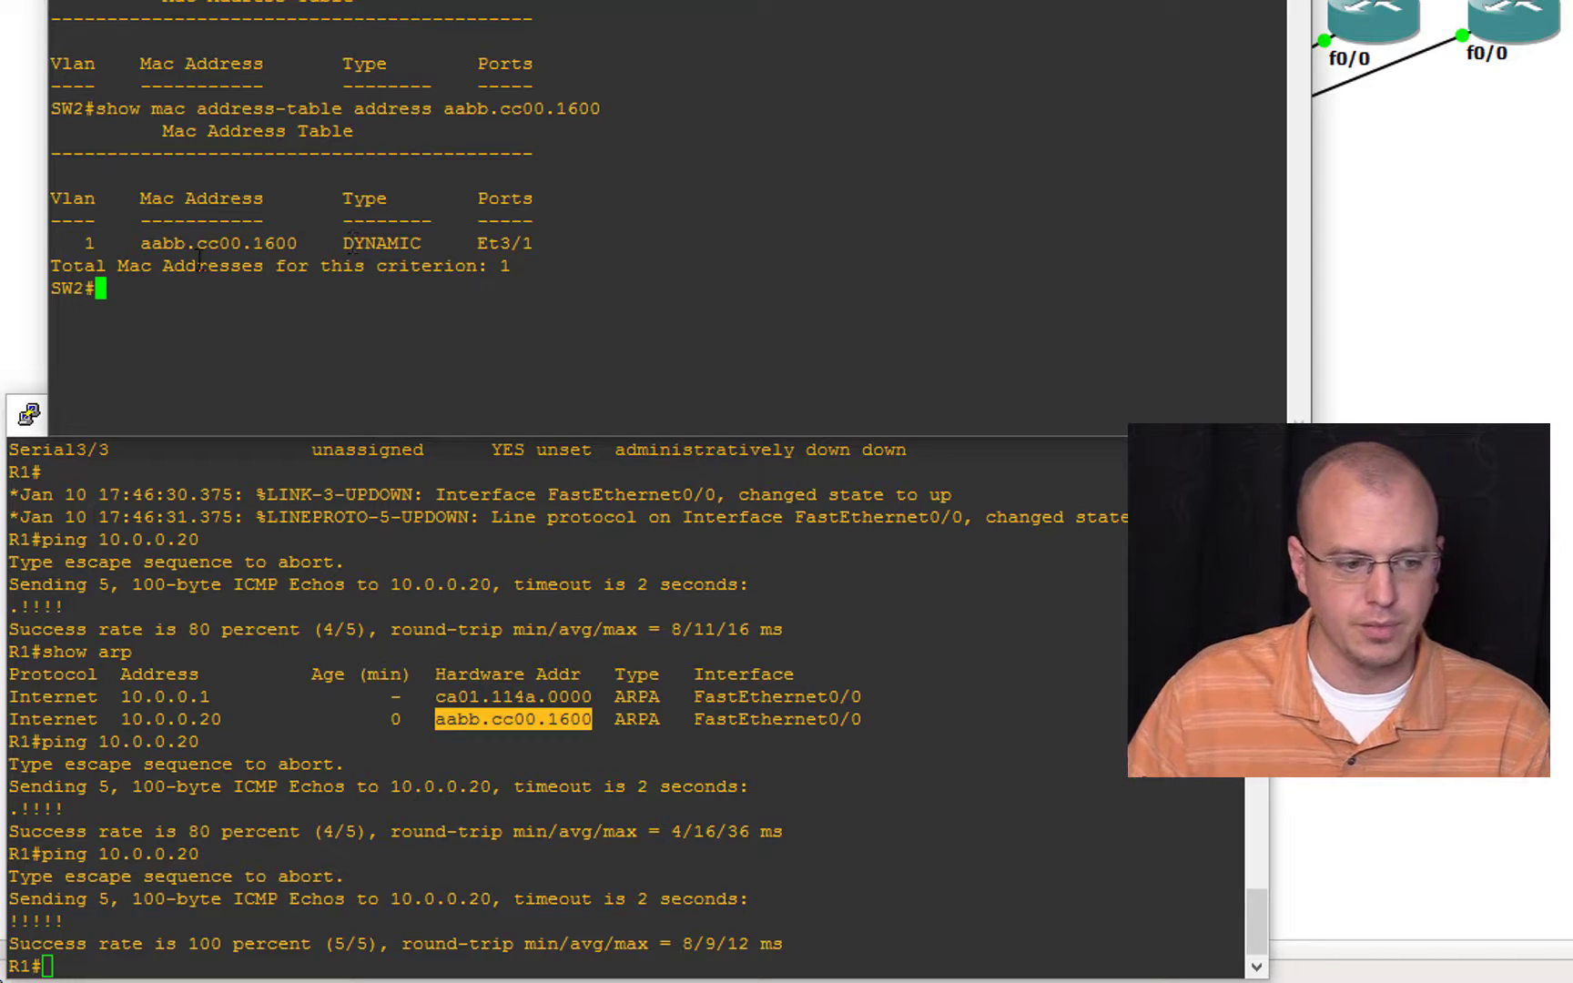
Step: Return to the topology and move SW2 away from SW3 to separate the labels on their link
left_click(1380, 239)
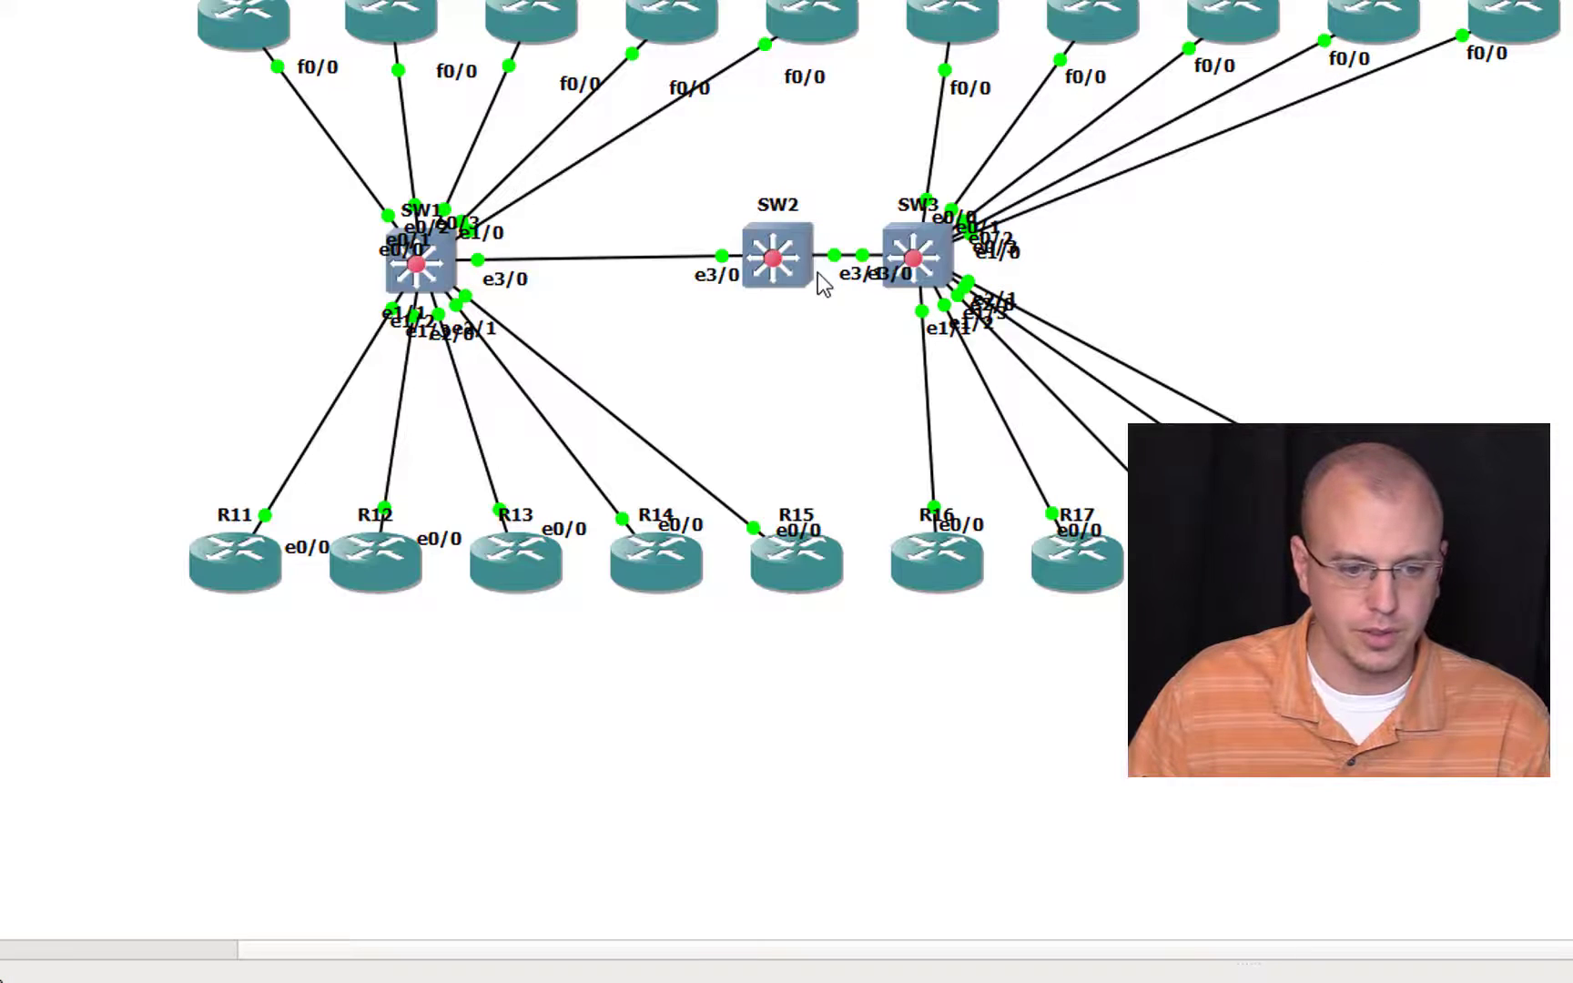
left_click_drag(812, 274, 724, 278)
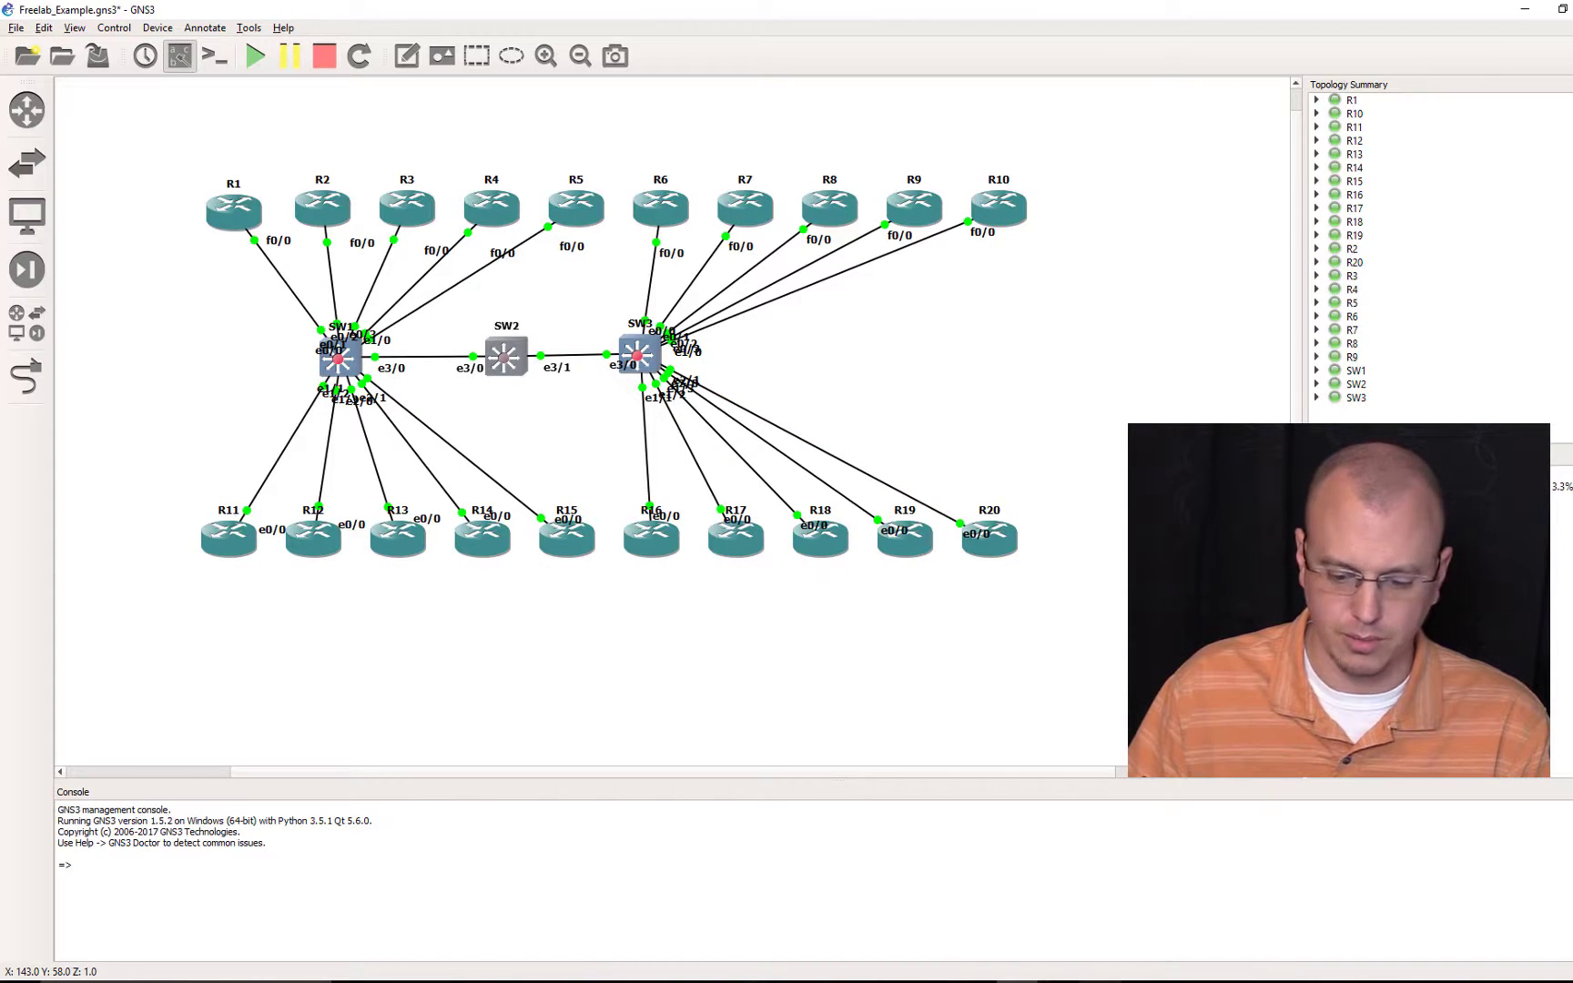
Step: Switch to the browser, reload the Freelab GNS3 Server status page, and examine the Freelab_Example entry under Opened projects
mouse_move(1079, 982)
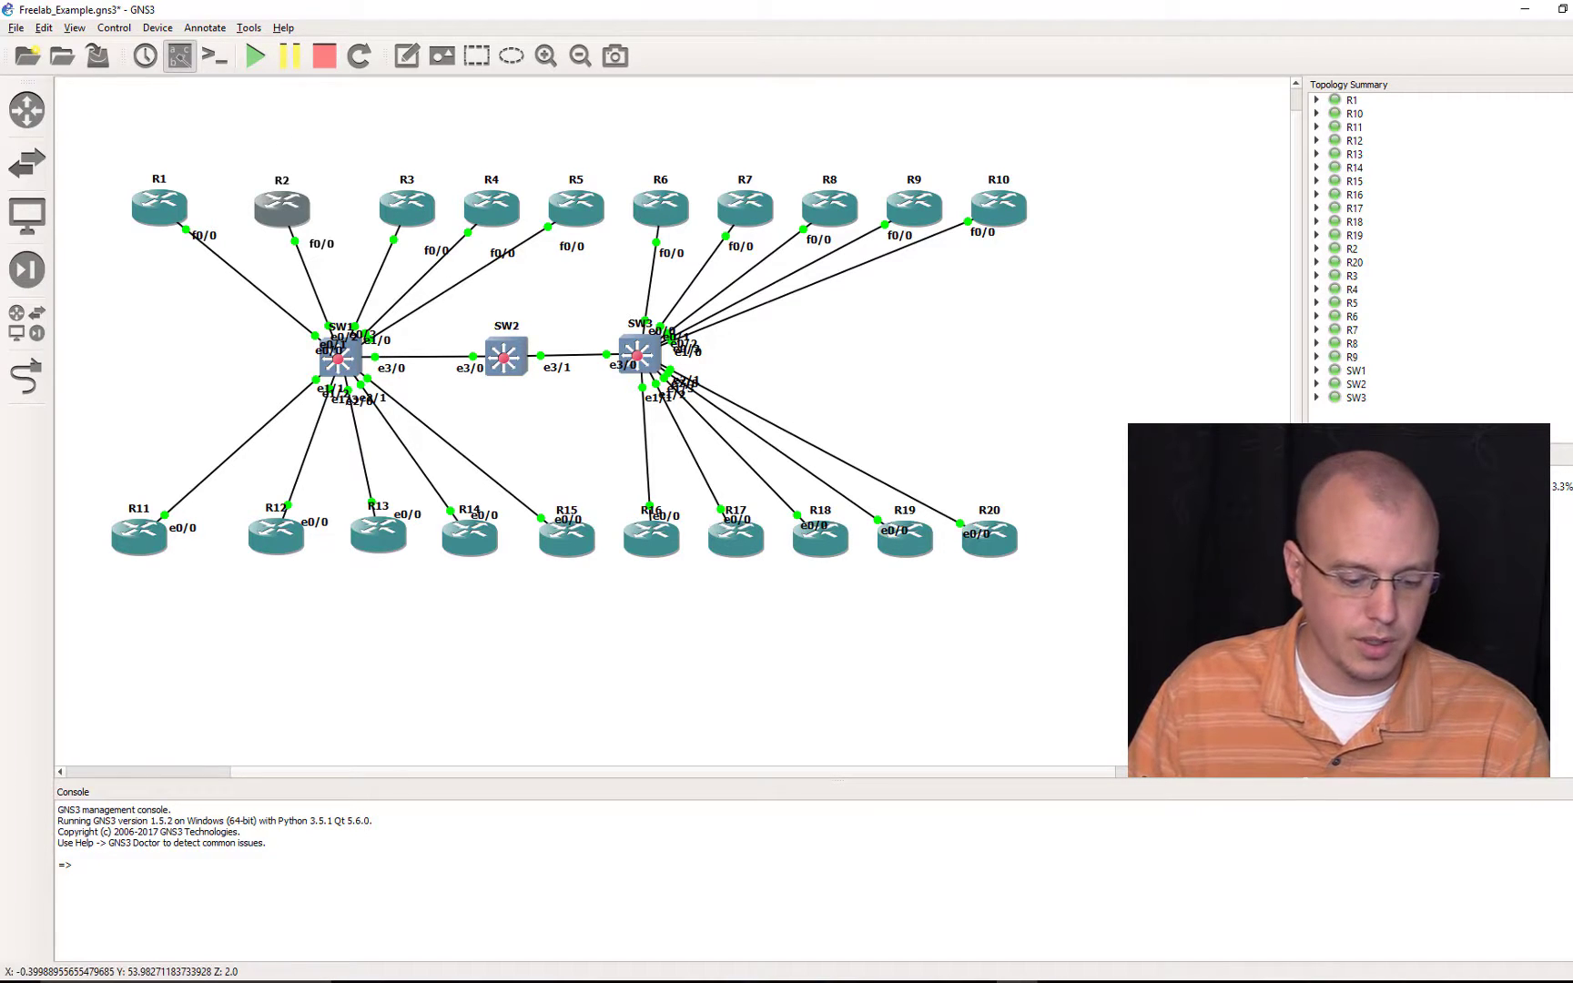
left_click(437, 982)
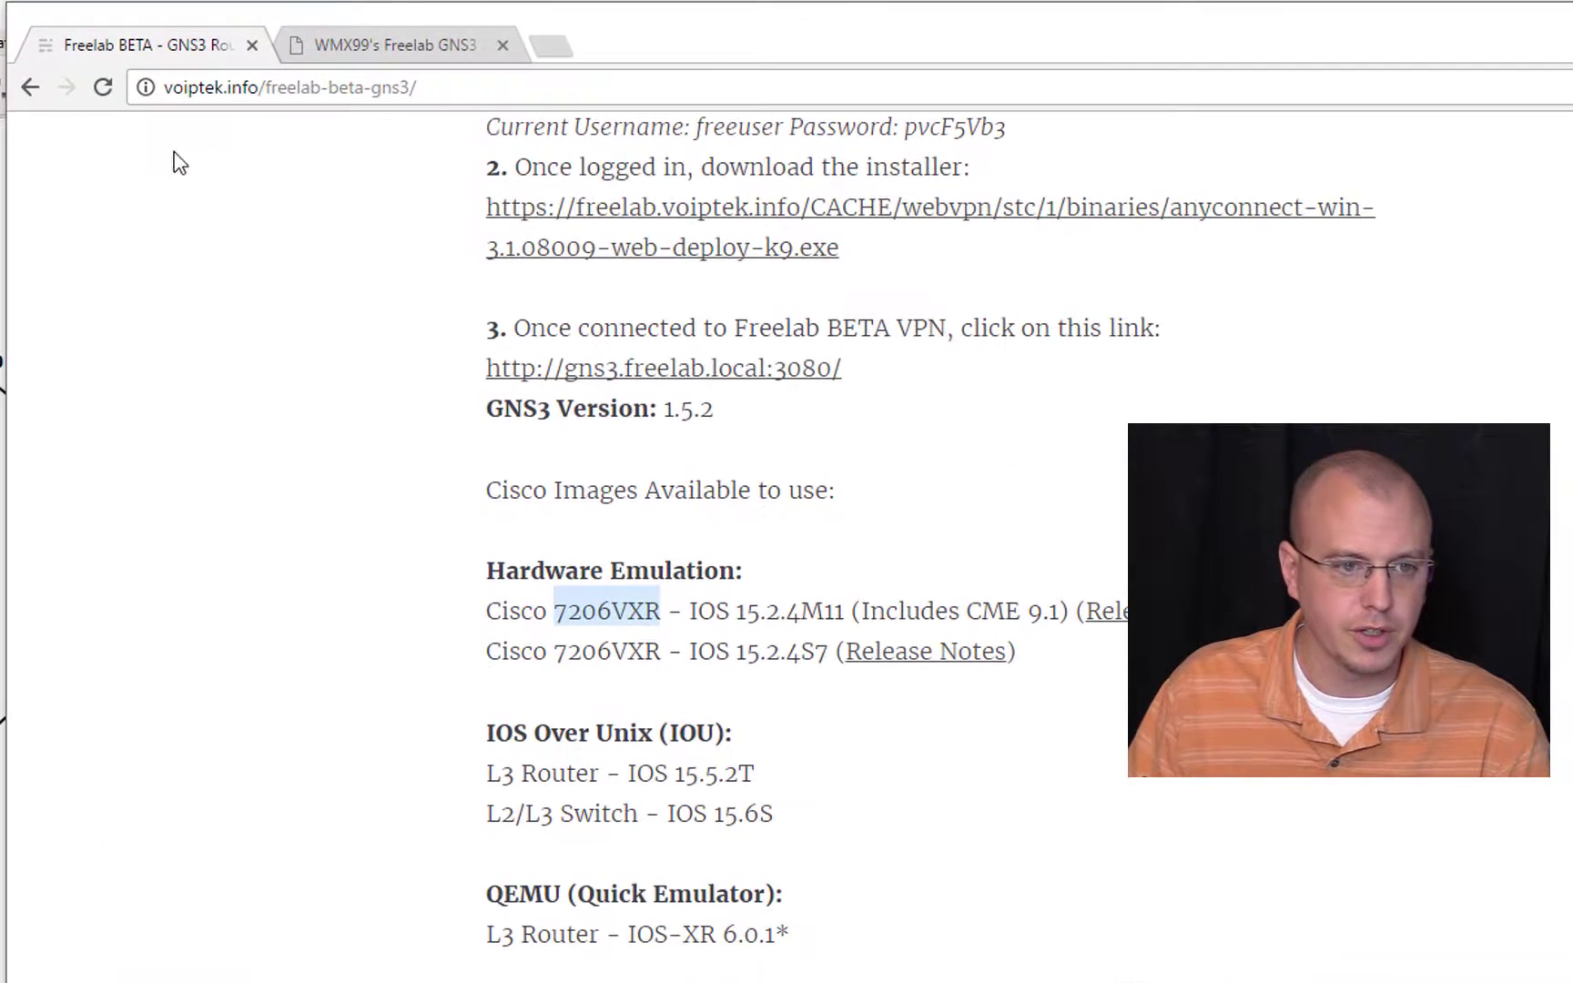
left_click(396, 43)
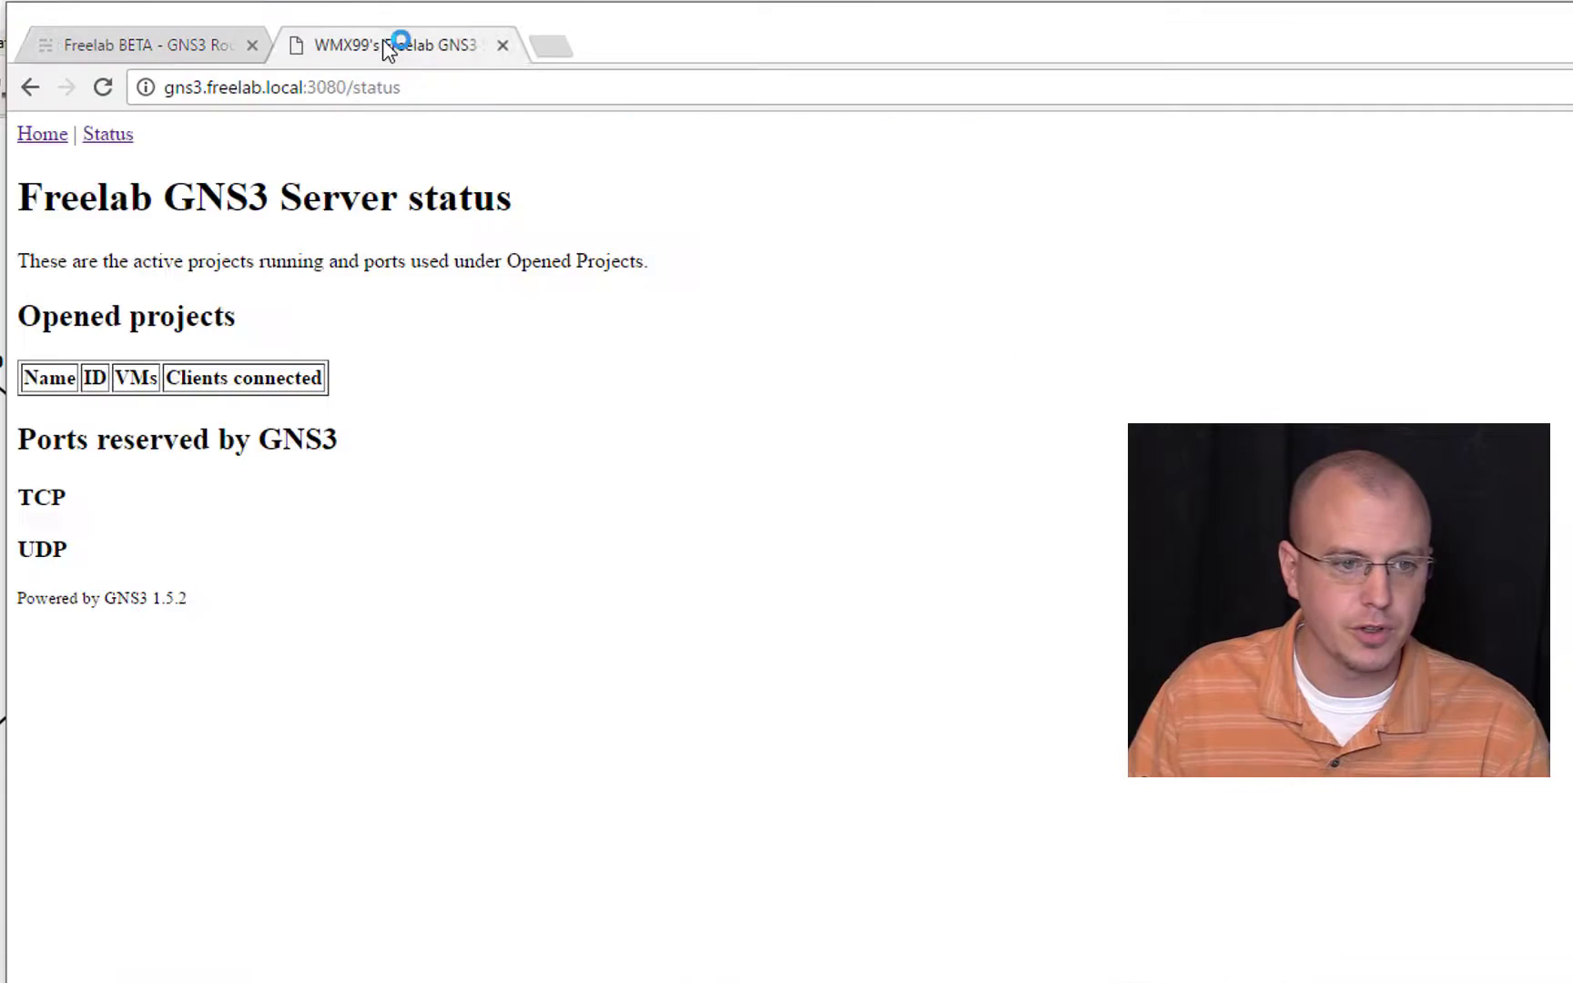
left_click(122, 138)
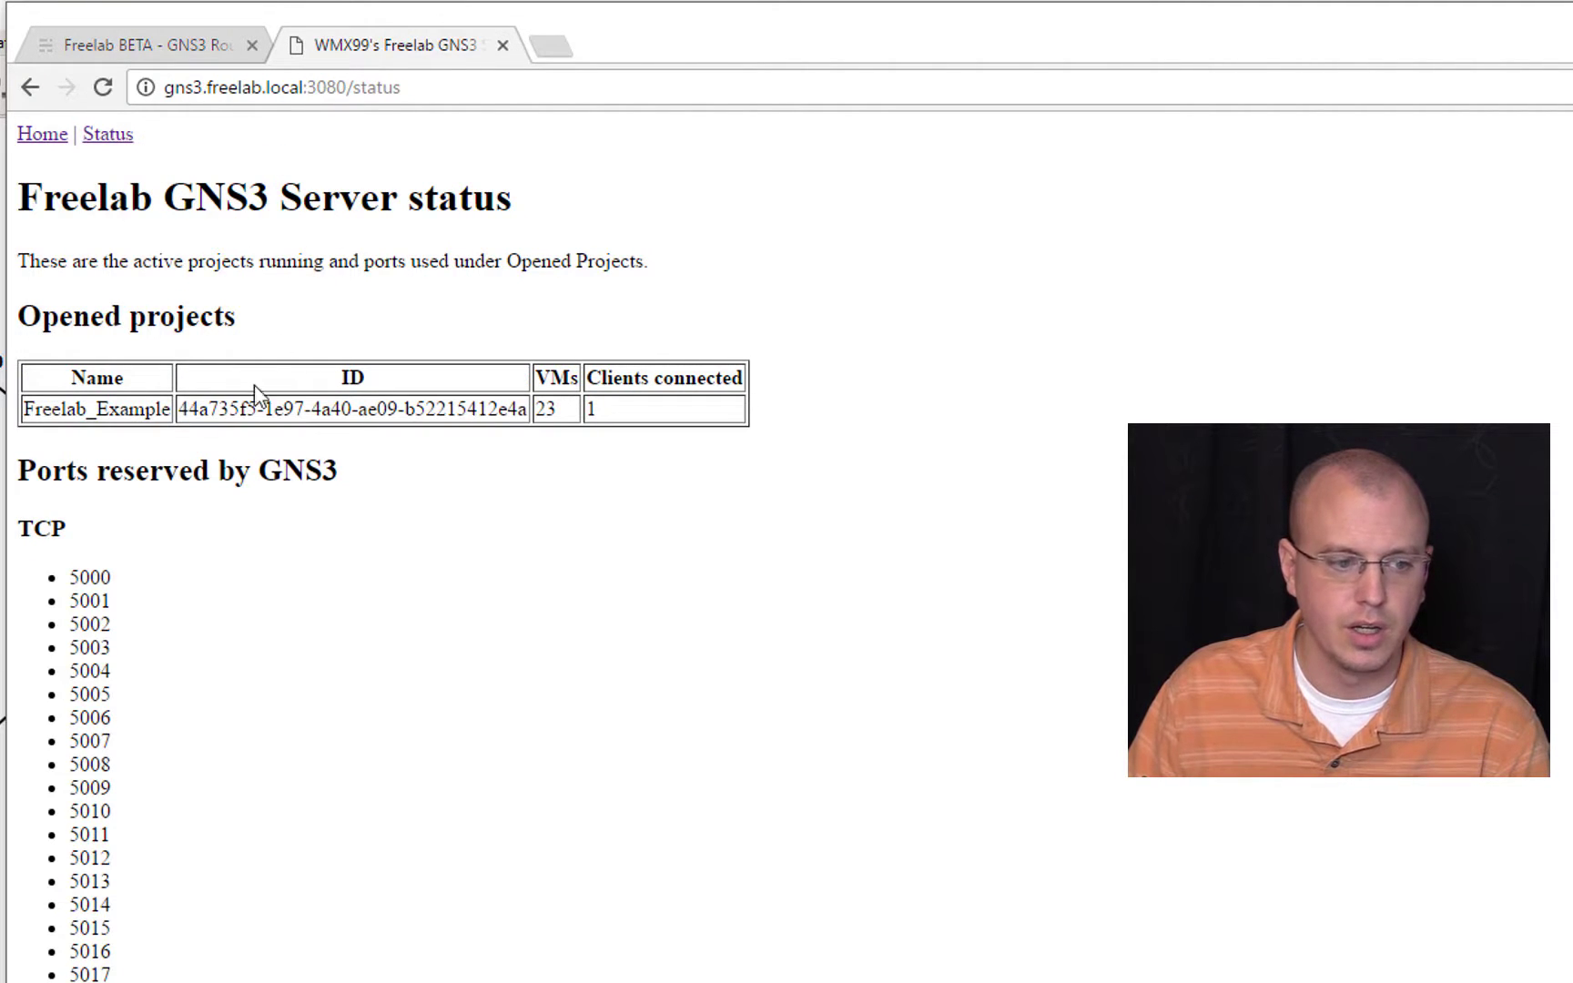
left_click_drag(146, 397, 172, 409)
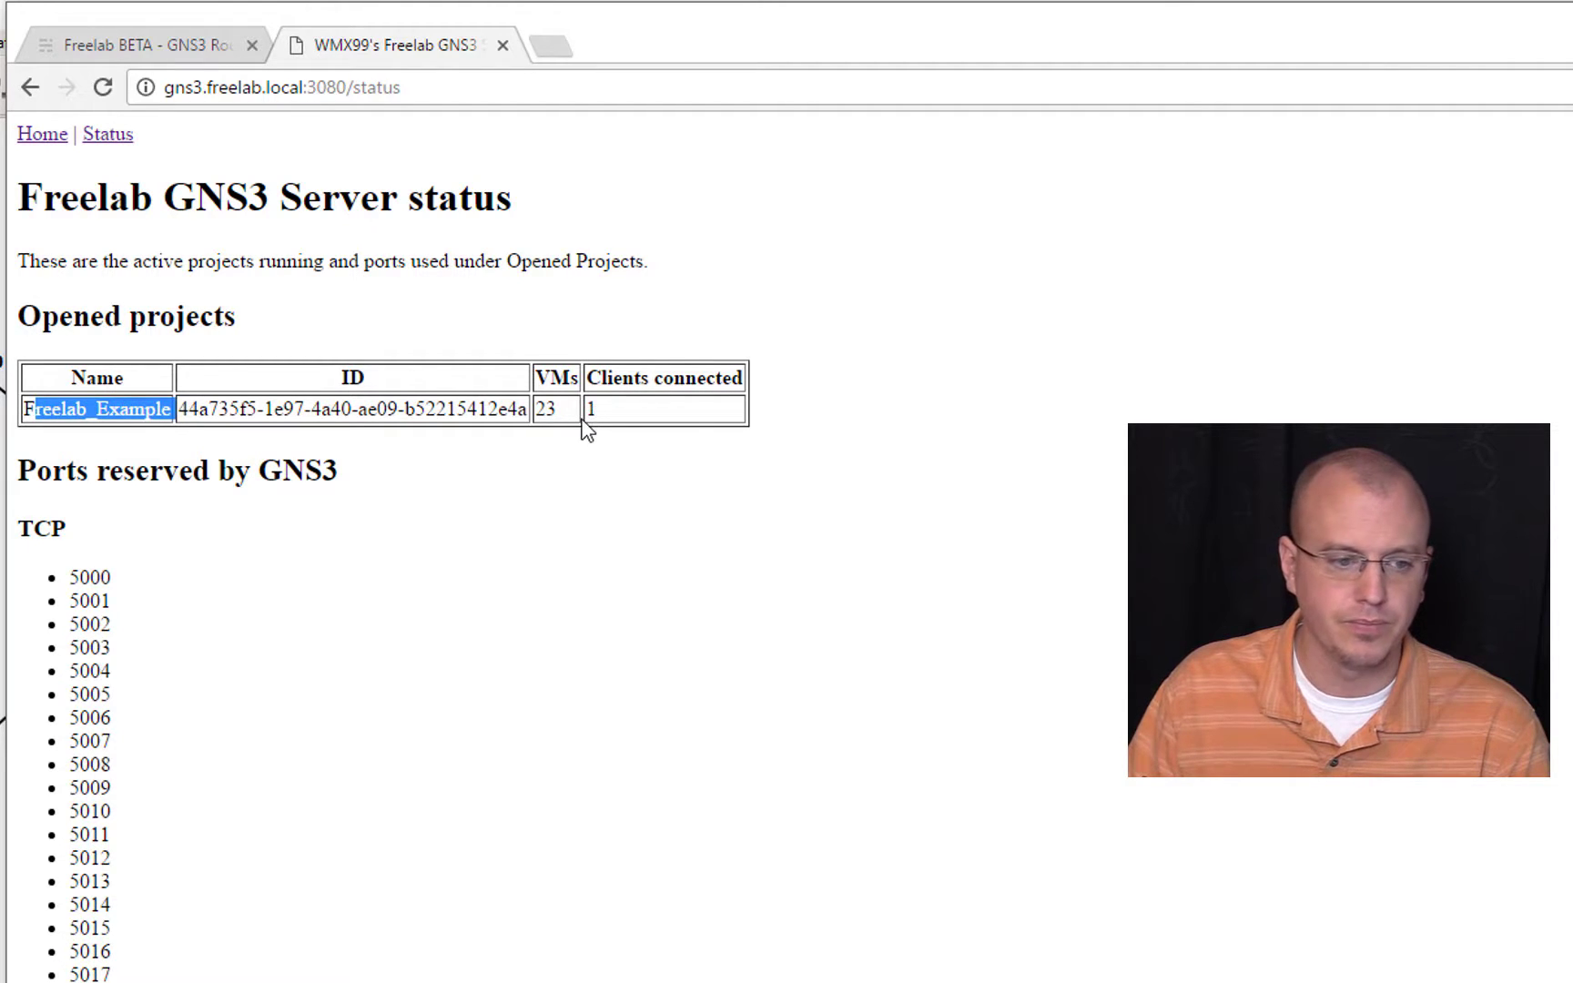
left_click(597, 450)
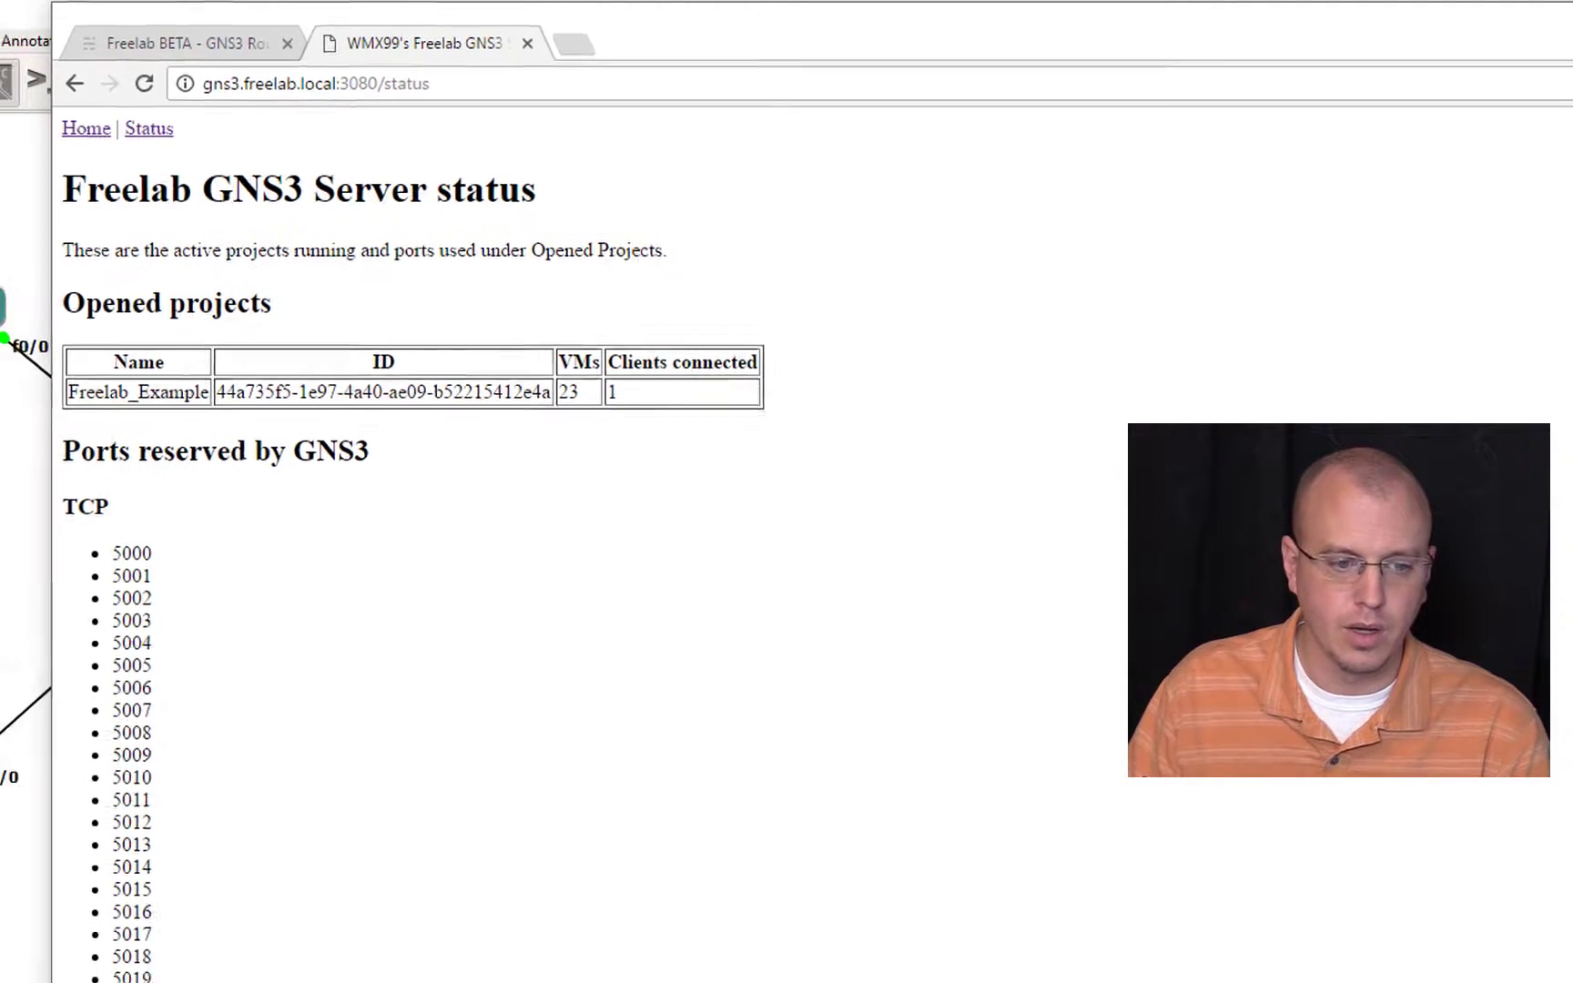
Step: Switch back to GNS3 and stop all nodes in the Freelab_Example project
left_click(175, 431)
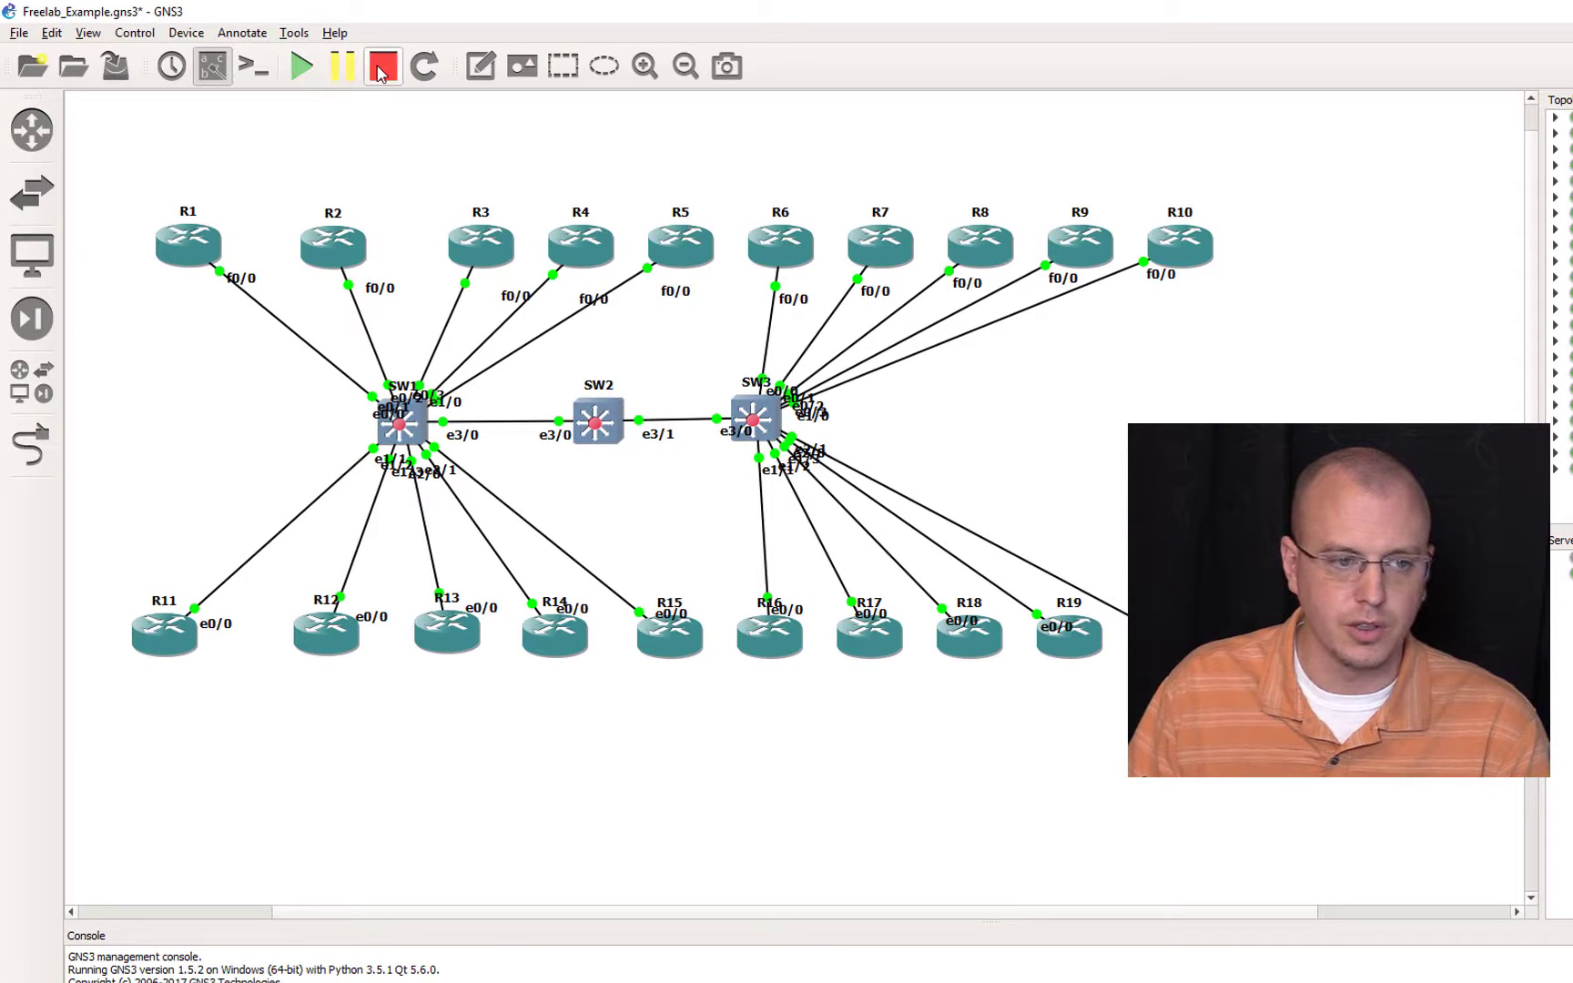
left_click(381, 69)
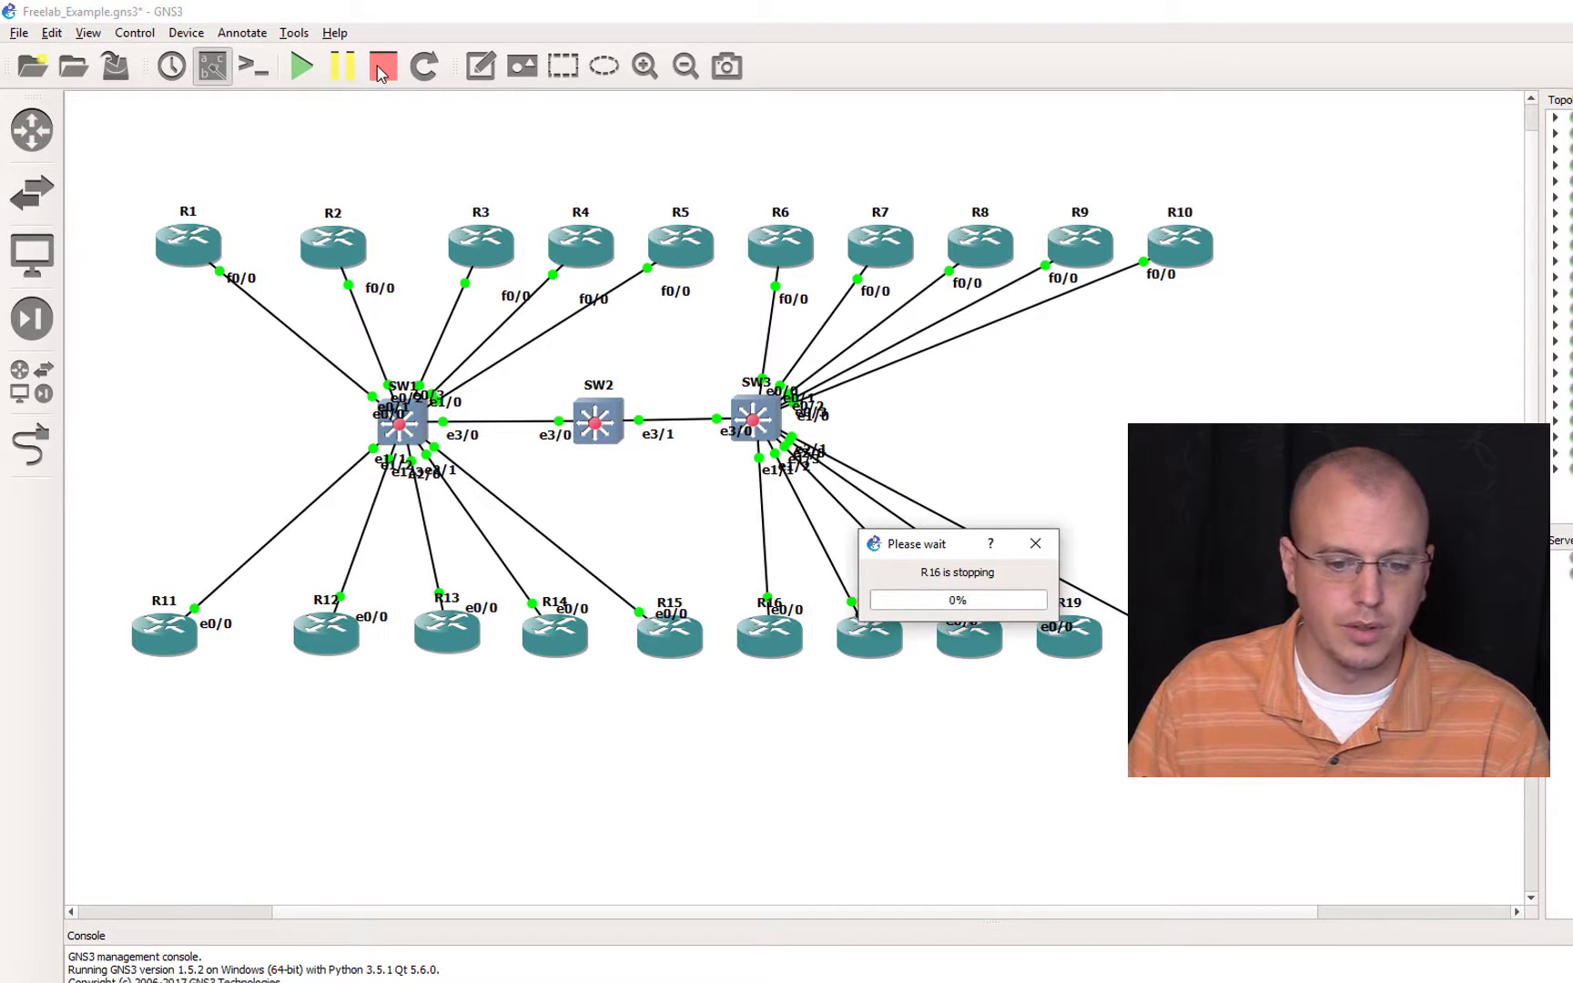
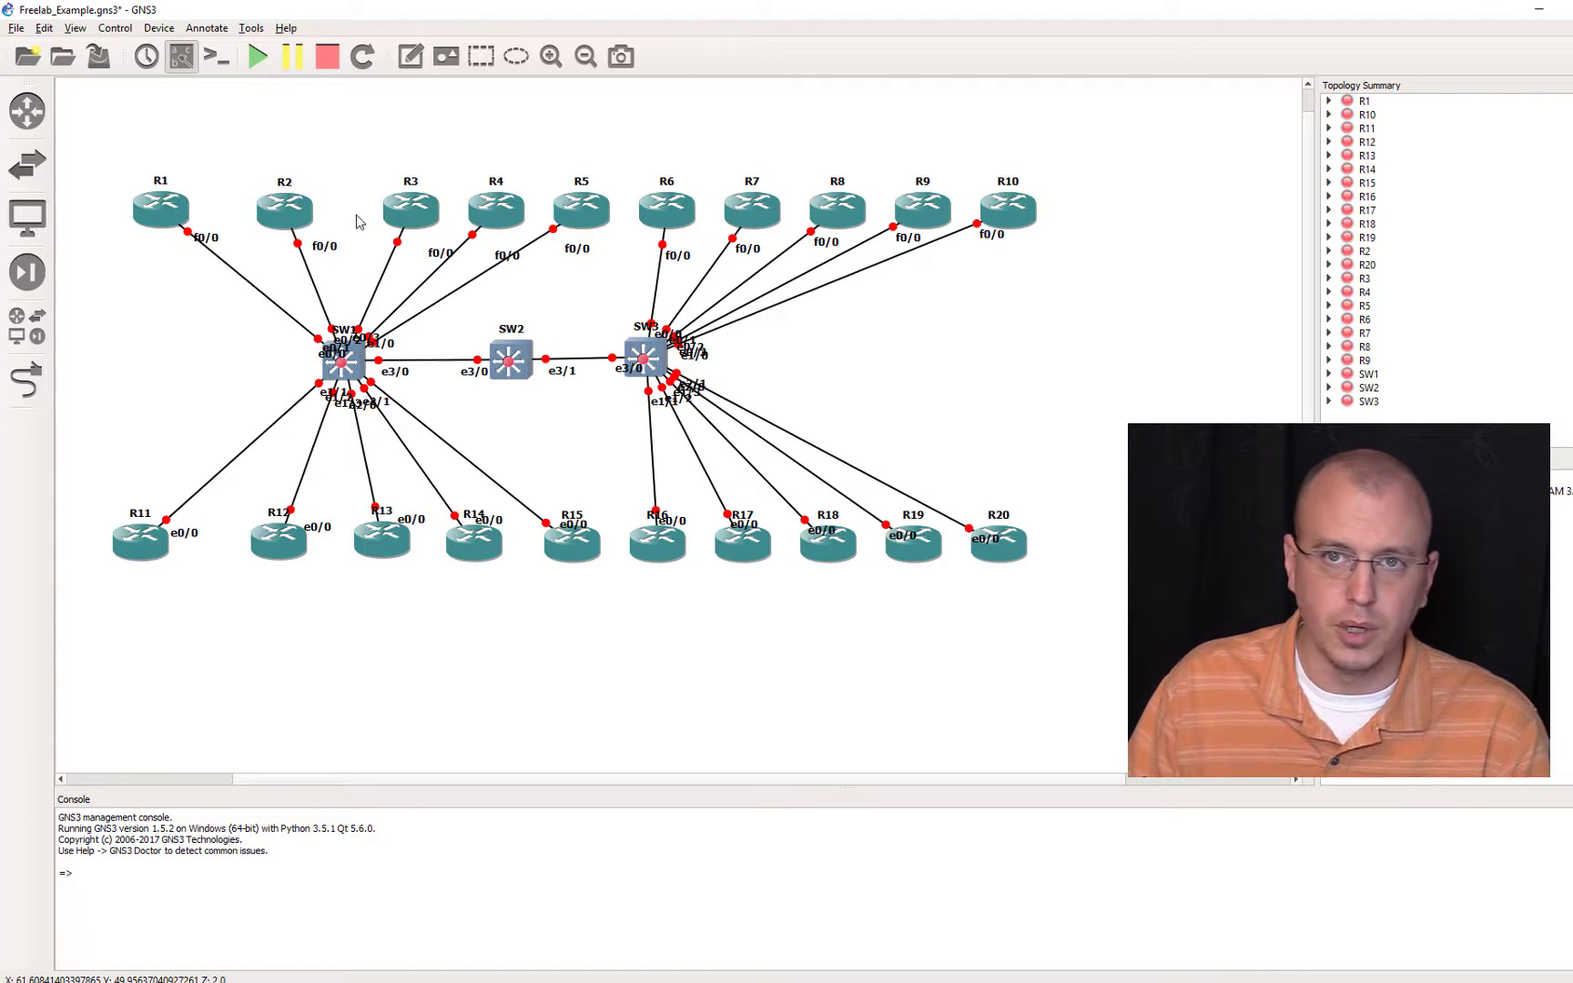
Step: Save the Freelab_Example project
left_click(17, 29)
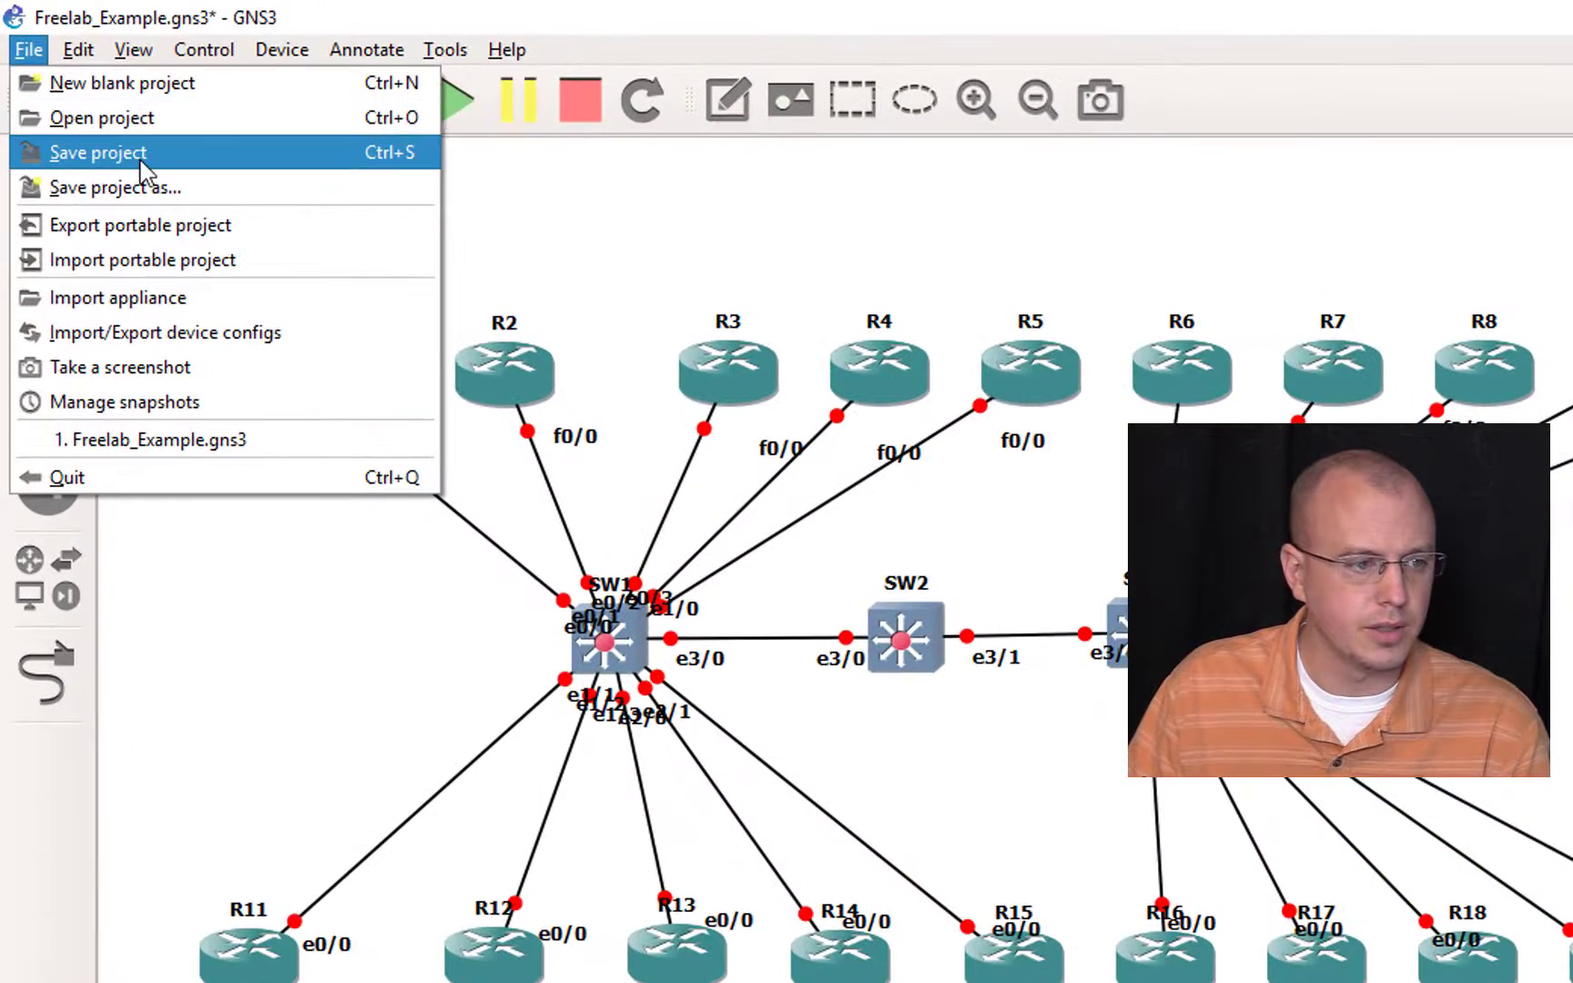
left_click(66, 104)
left_click(29, 51)
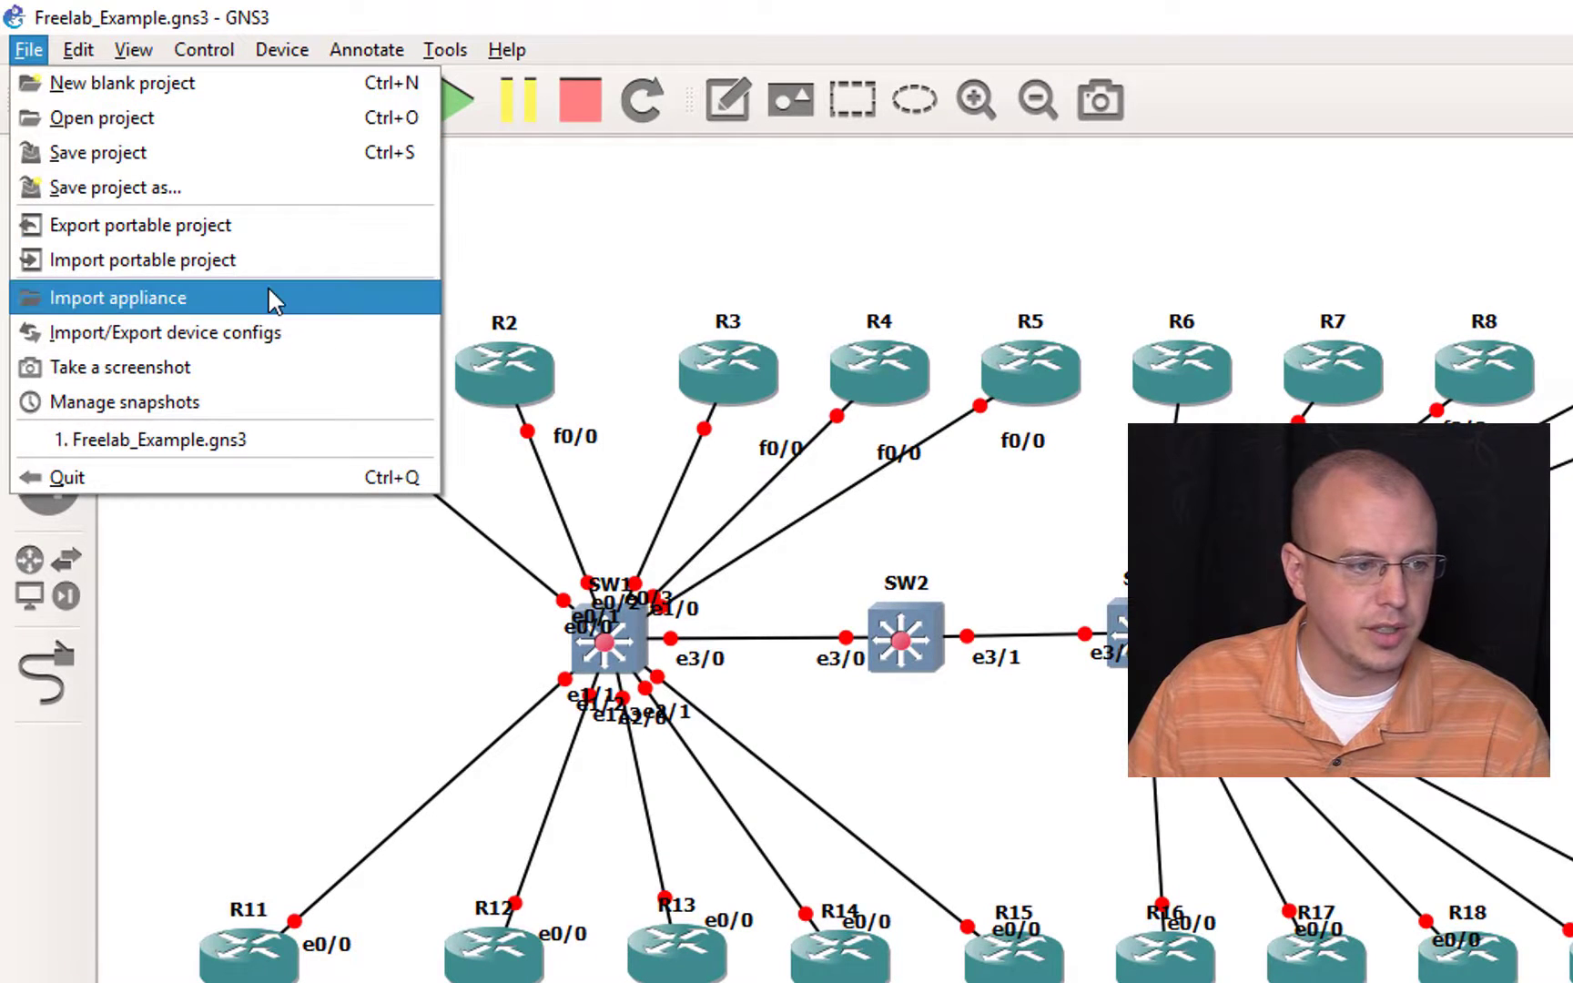
left_click(314, 340)
left_click(1384, 928)
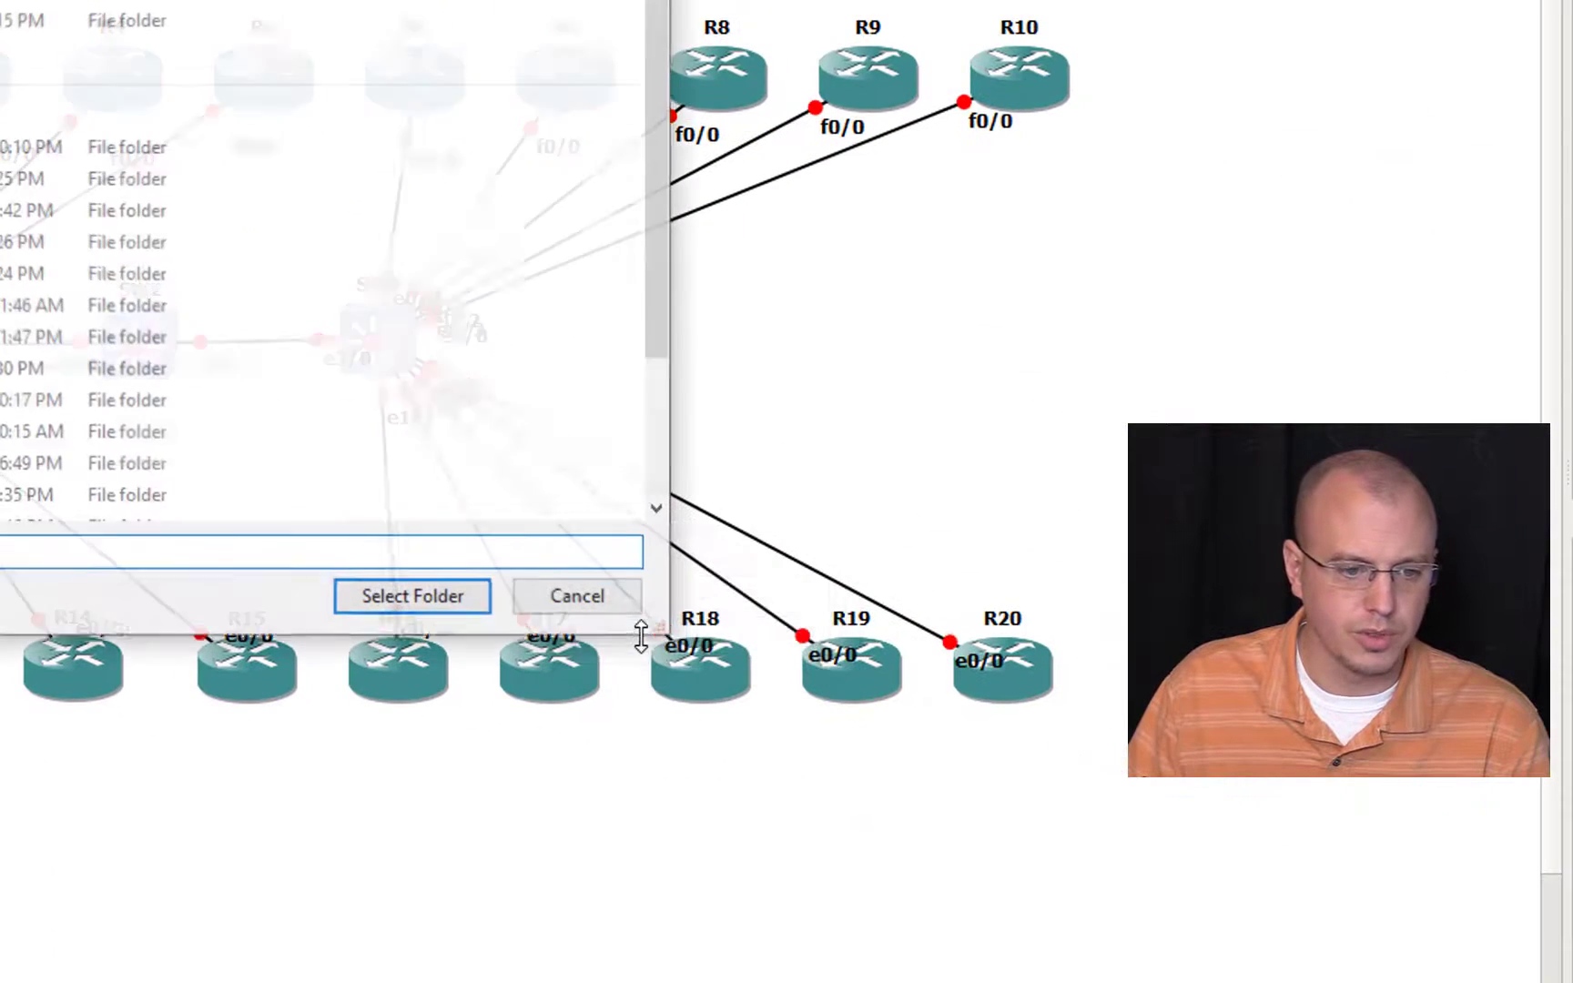
left_click(587, 597)
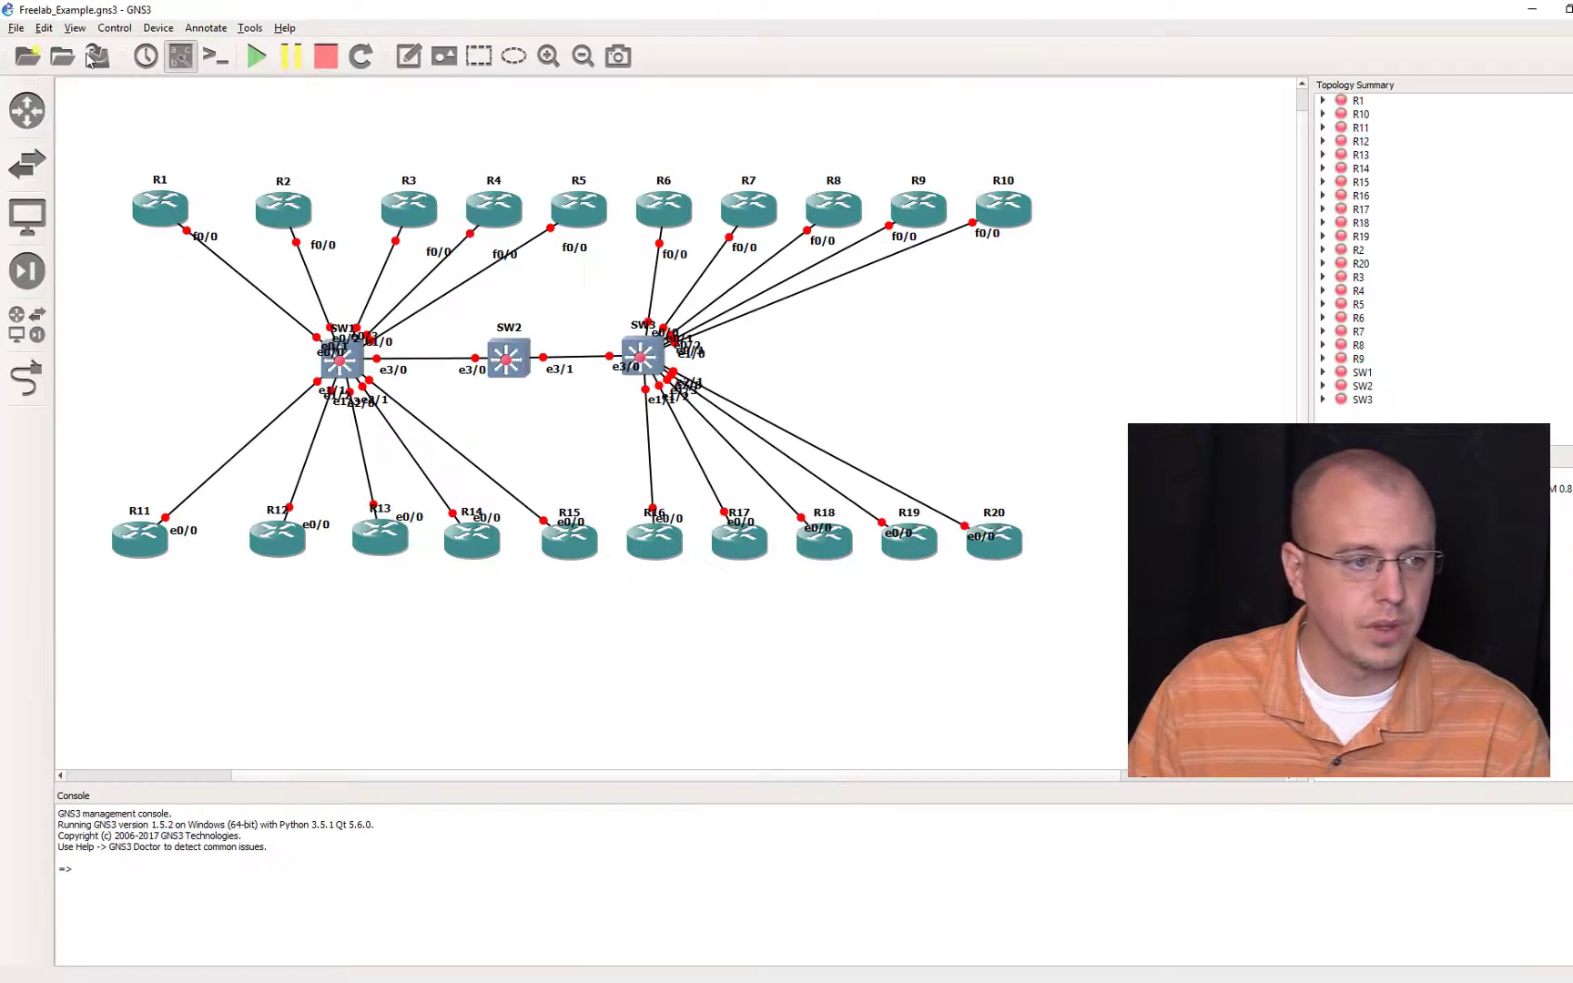
Step: Quit GNS3 and refresh the Freelab GNS3 Server status page in the browser
left_click(18, 31)
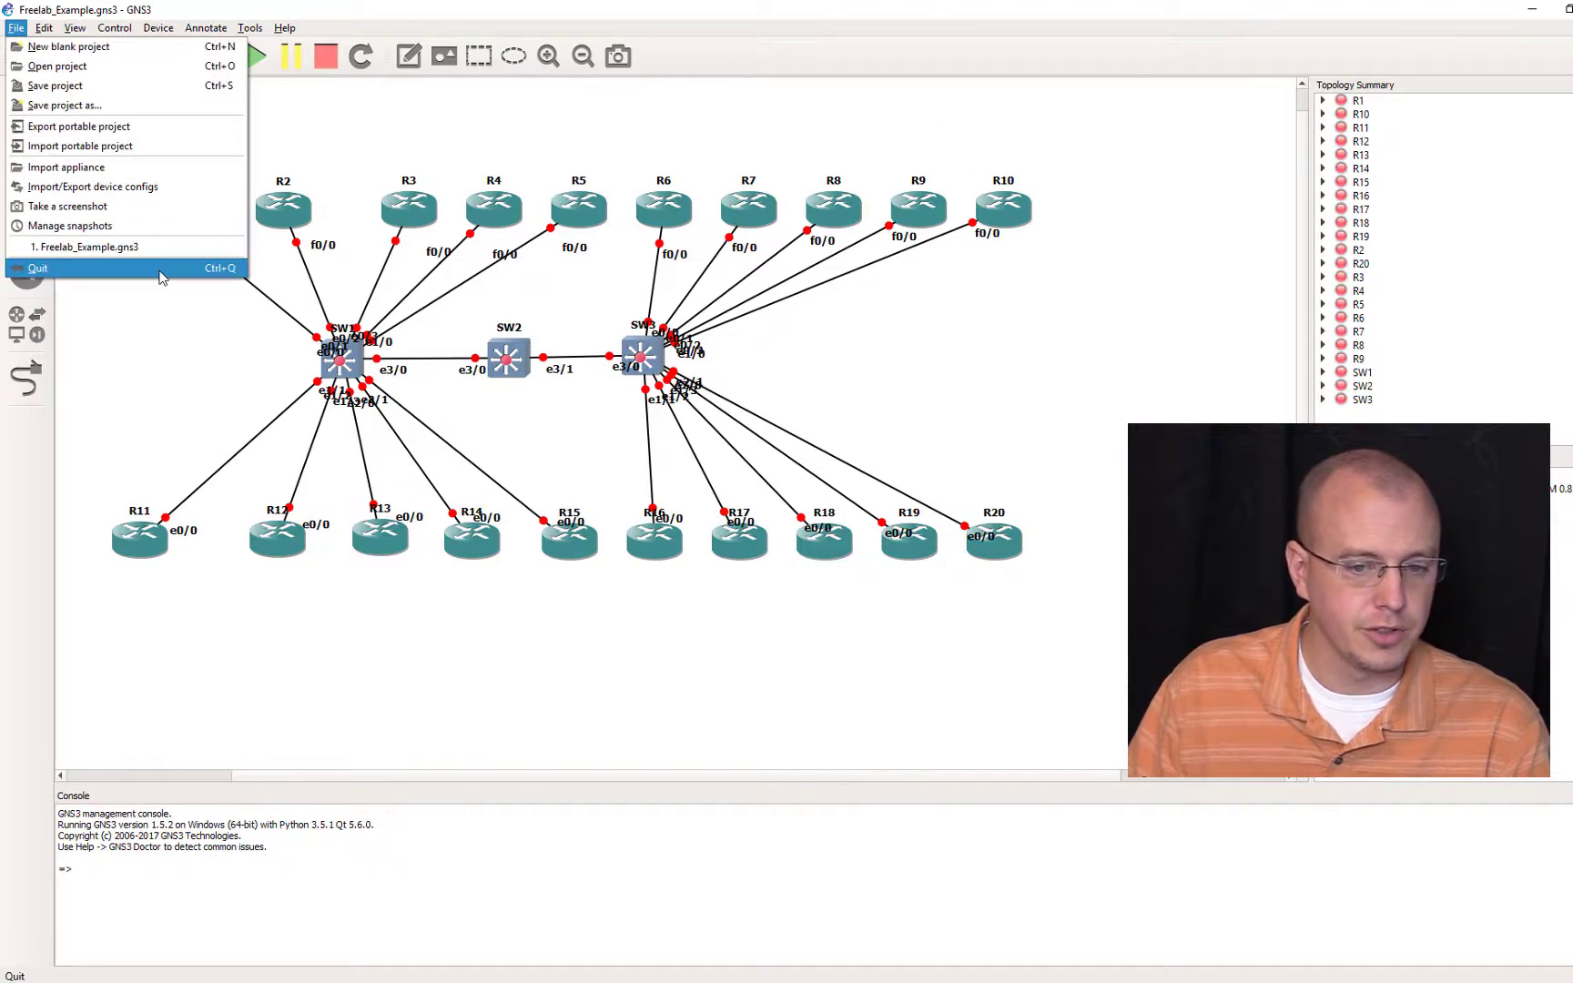
left_click(160, 275)
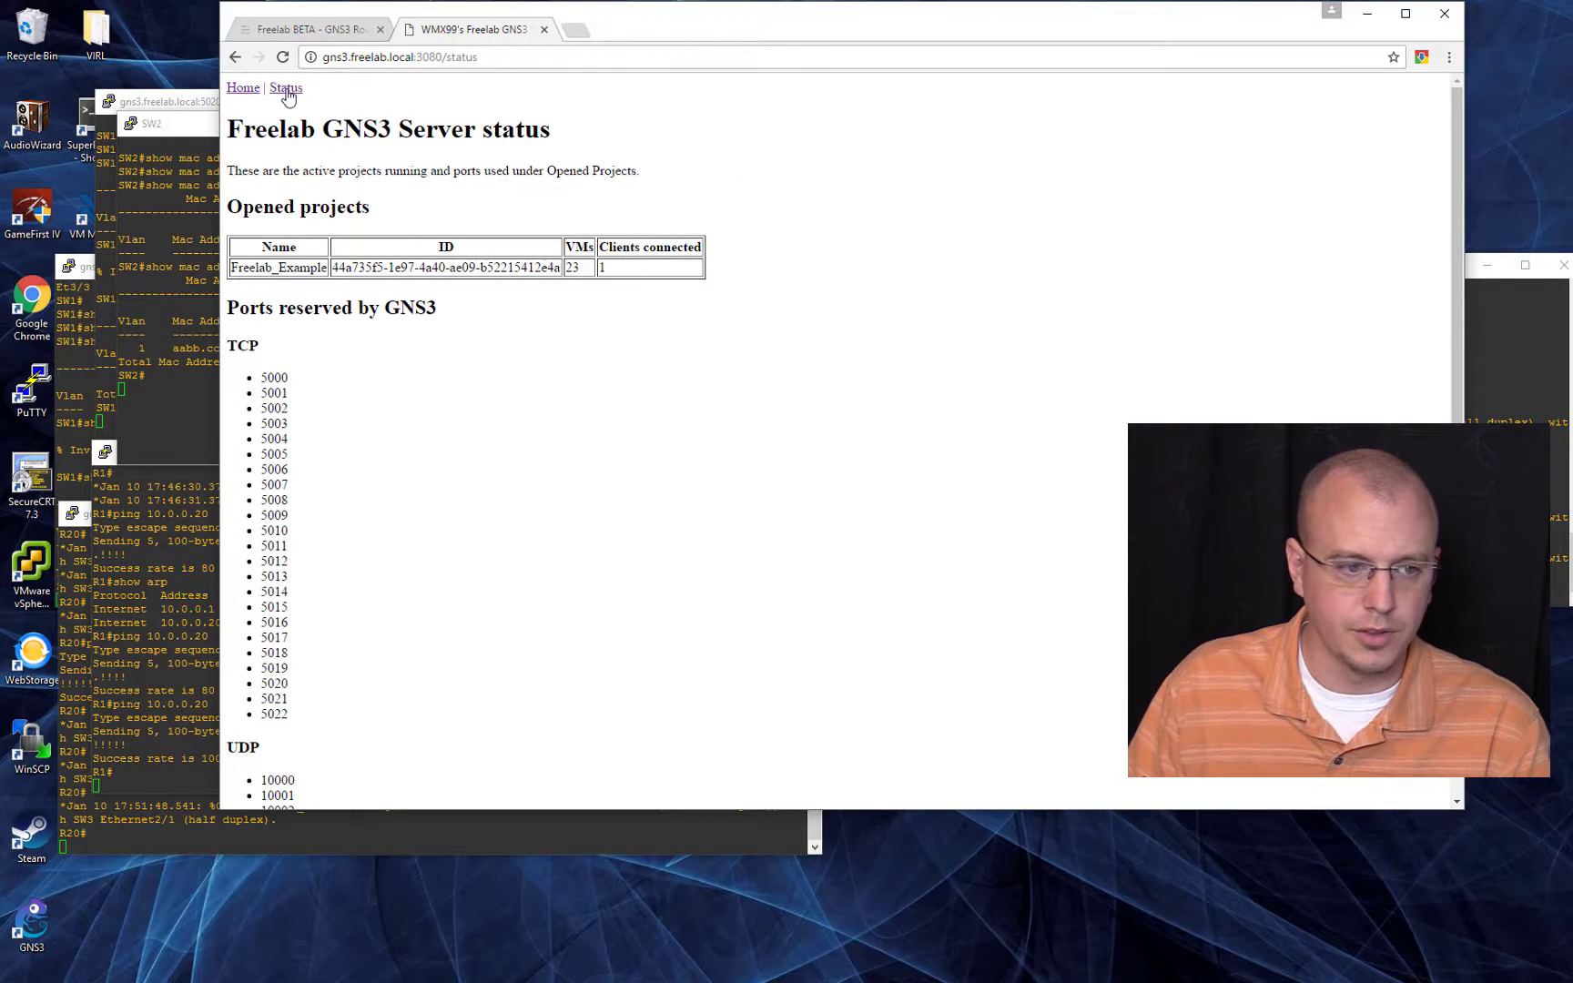
left_click(282, 88)
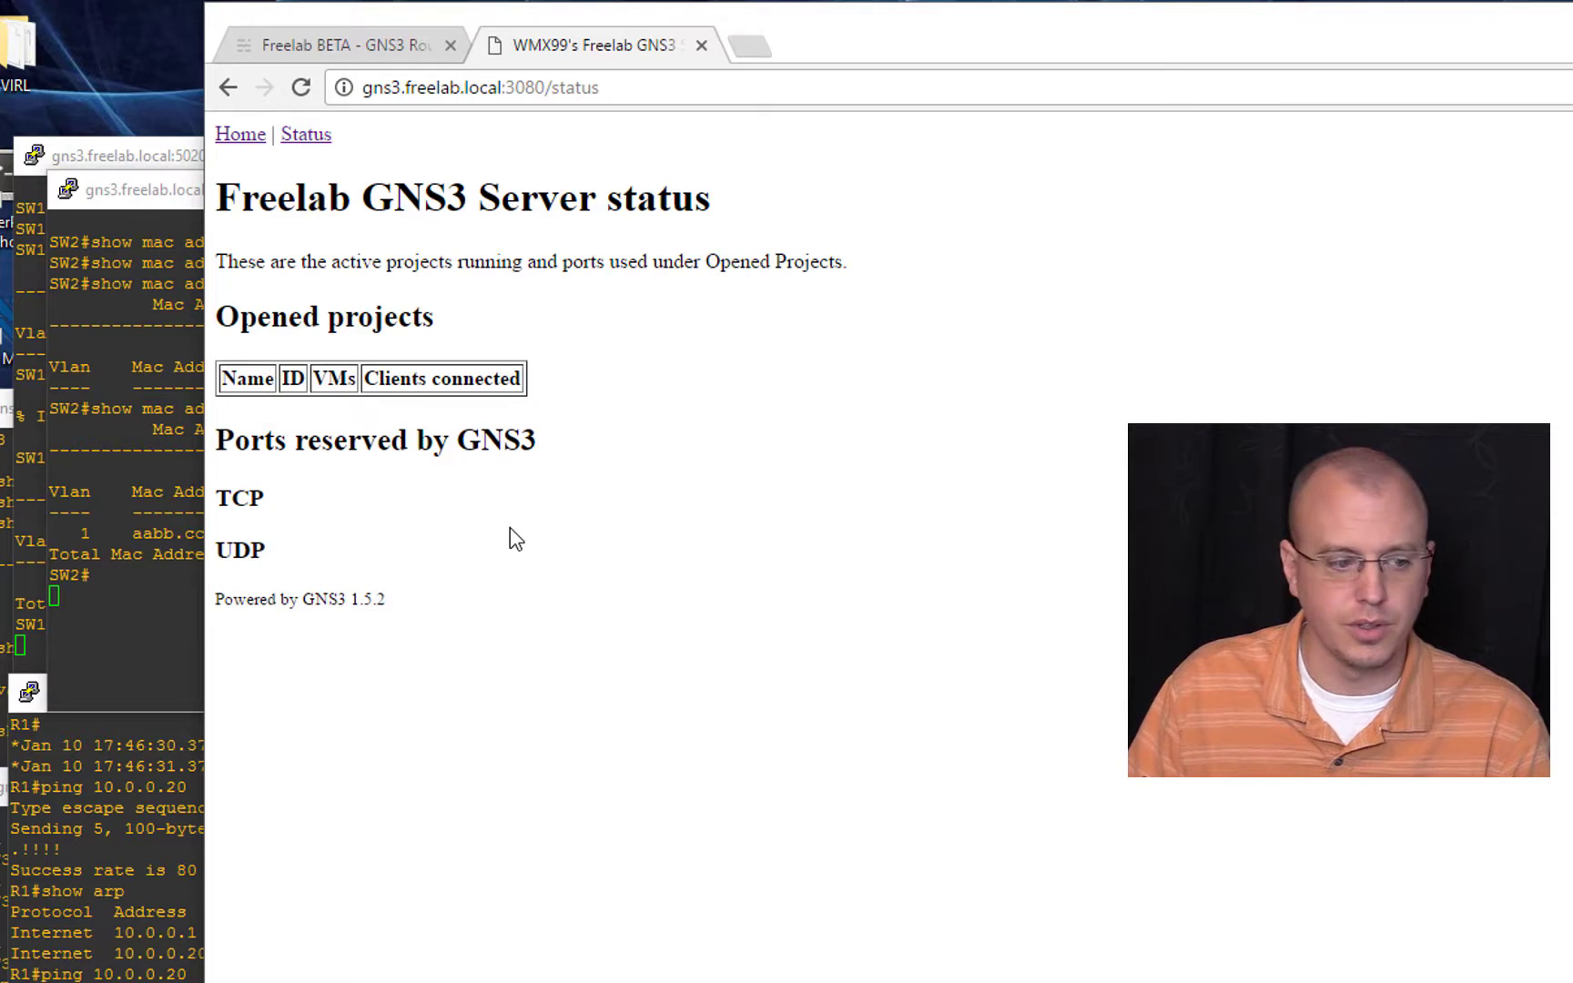
Step: Close the leftover switch and router console windows behind the browser
left_click(127, 188)
left_click(1173, 190)
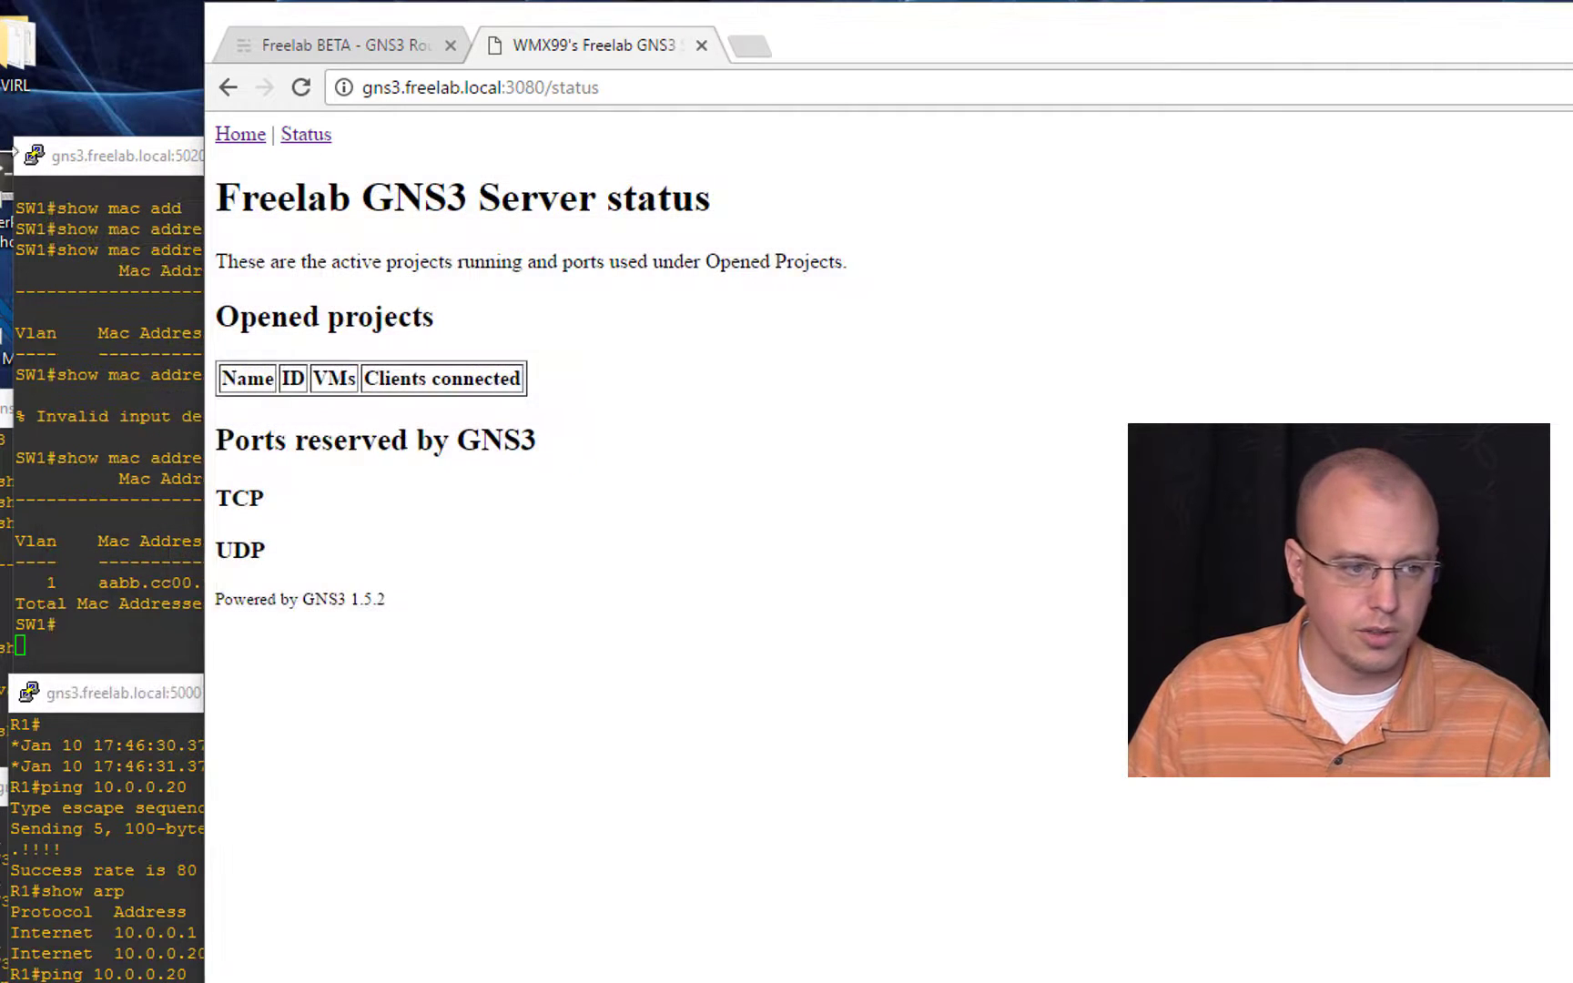
left_click(169, 157)
left_click(1165, 155)
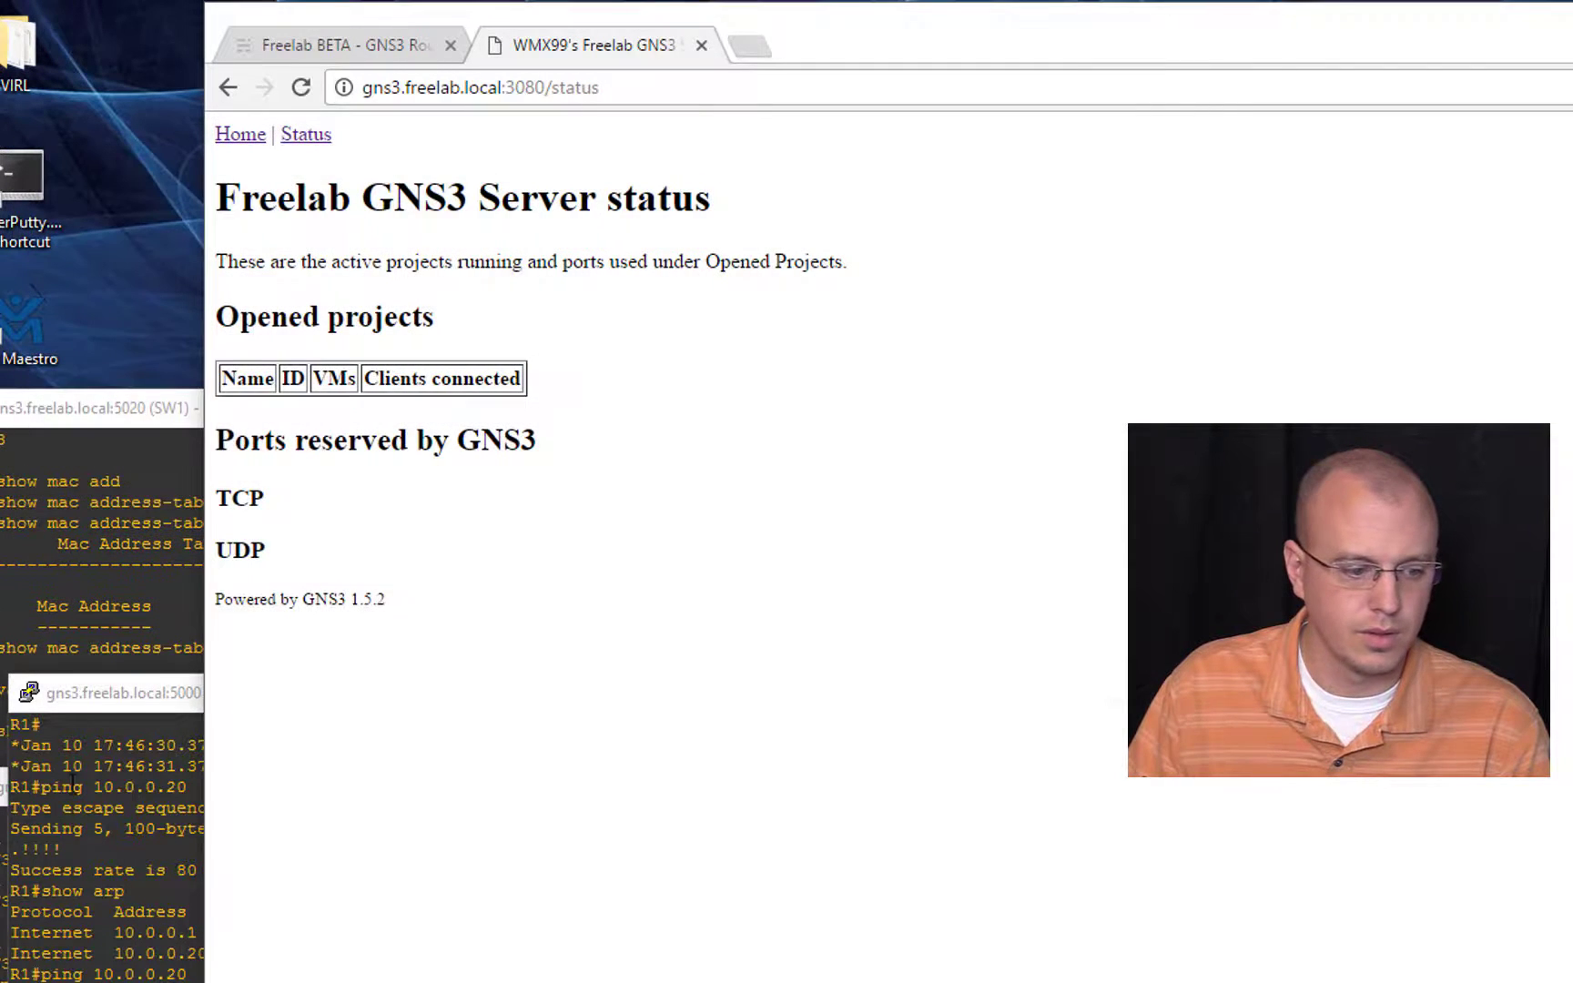
left_click(27, 754)
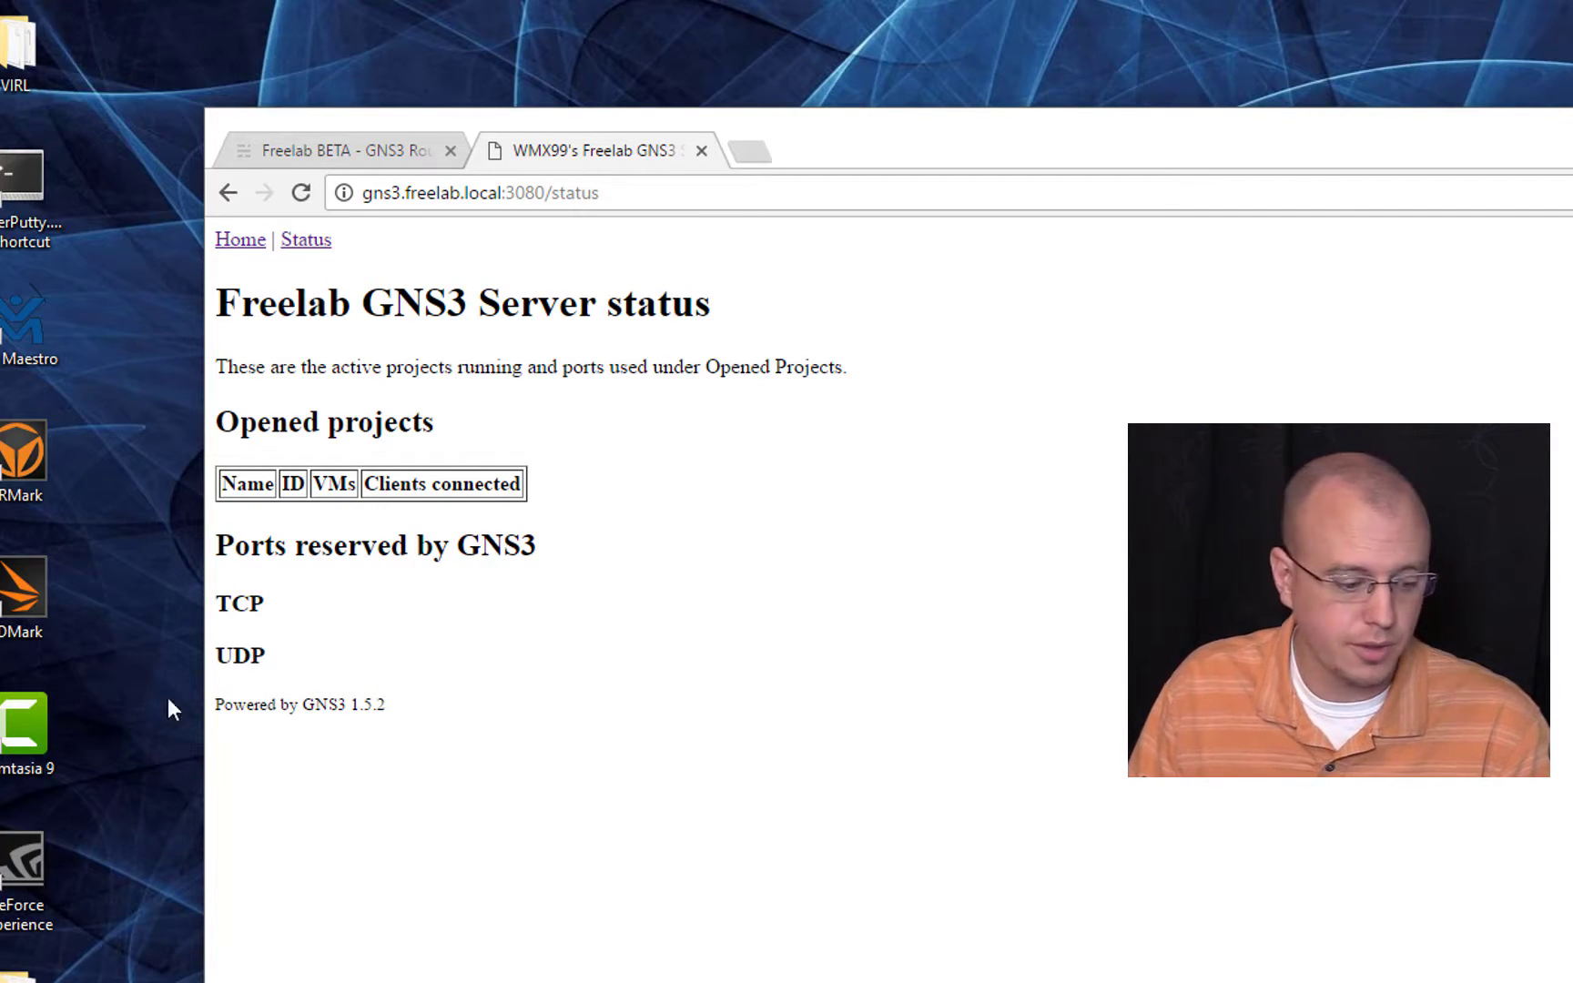
Step: Open the CCIE folder from the desktop and open its CCIE GNS3 project file in a text editor
double_click(17, 981)
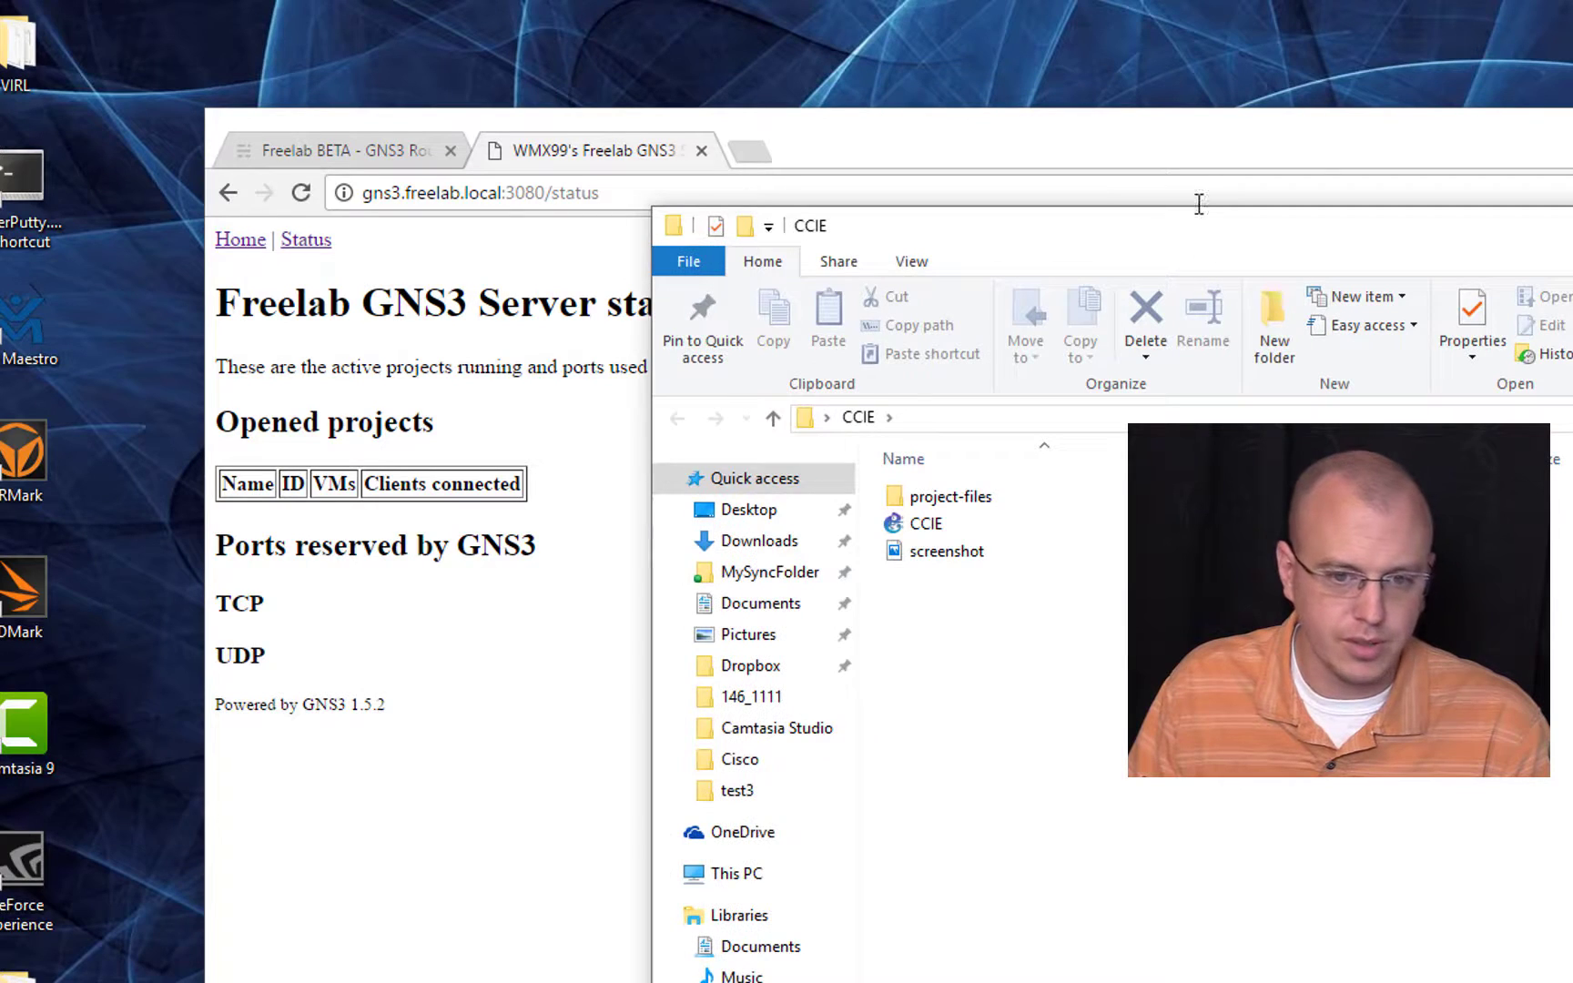
left_click_drag(1195, 228, 785, 249)
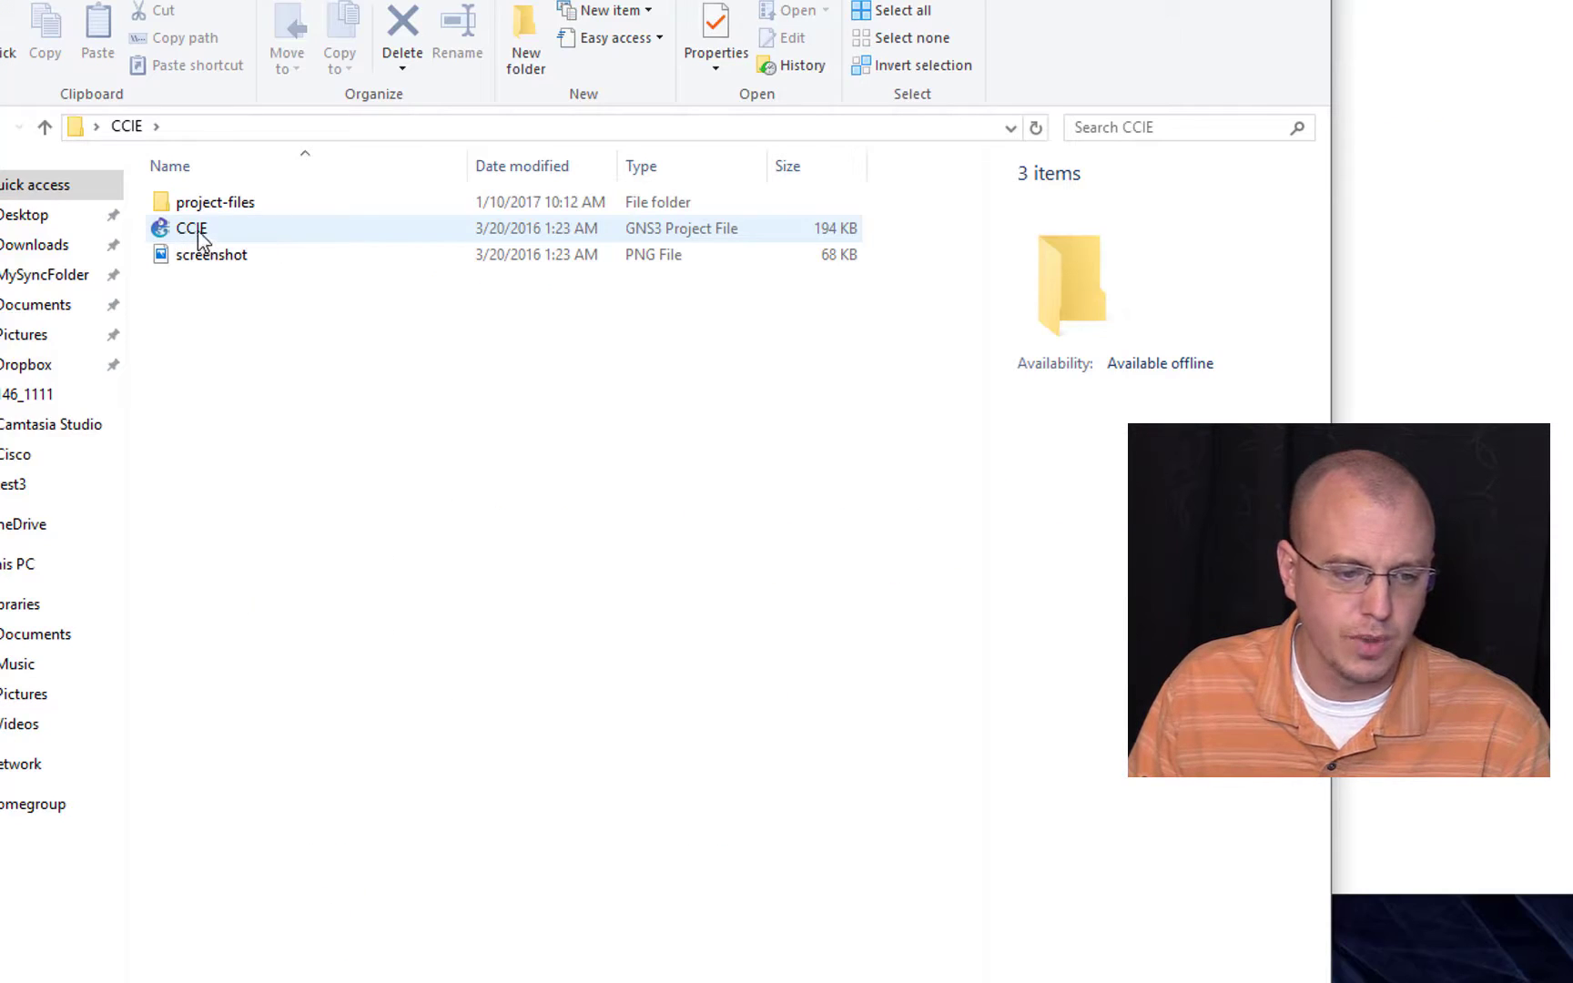
left_click(526, 551)
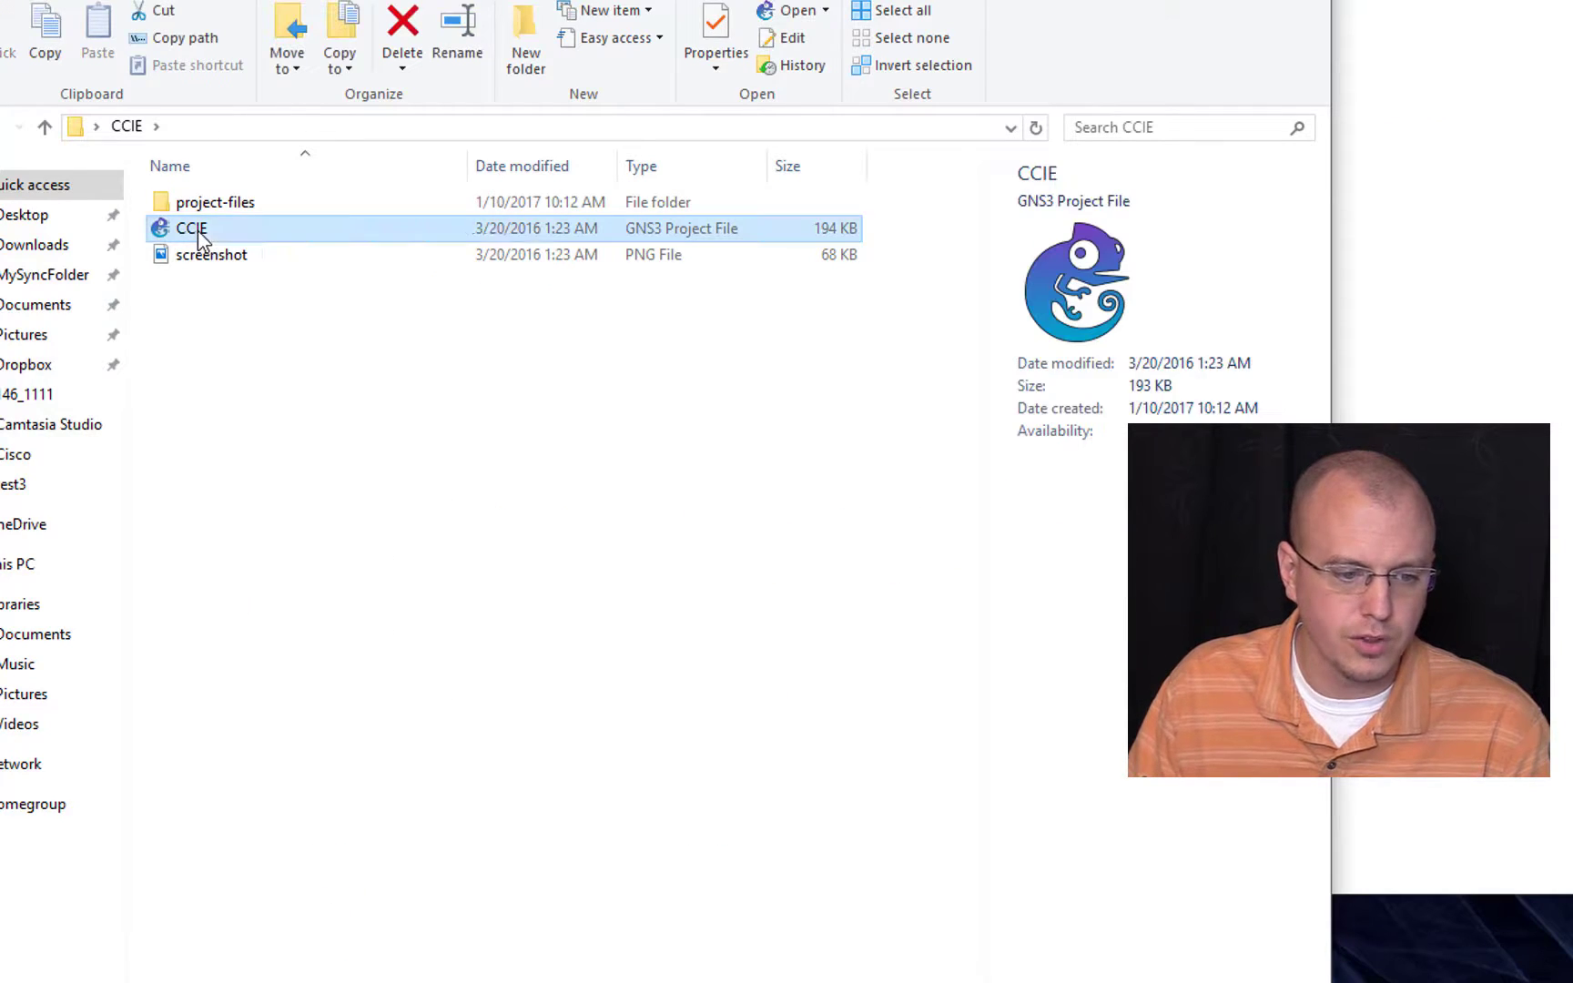
right_click(201, 239)
left_click(369, 306)
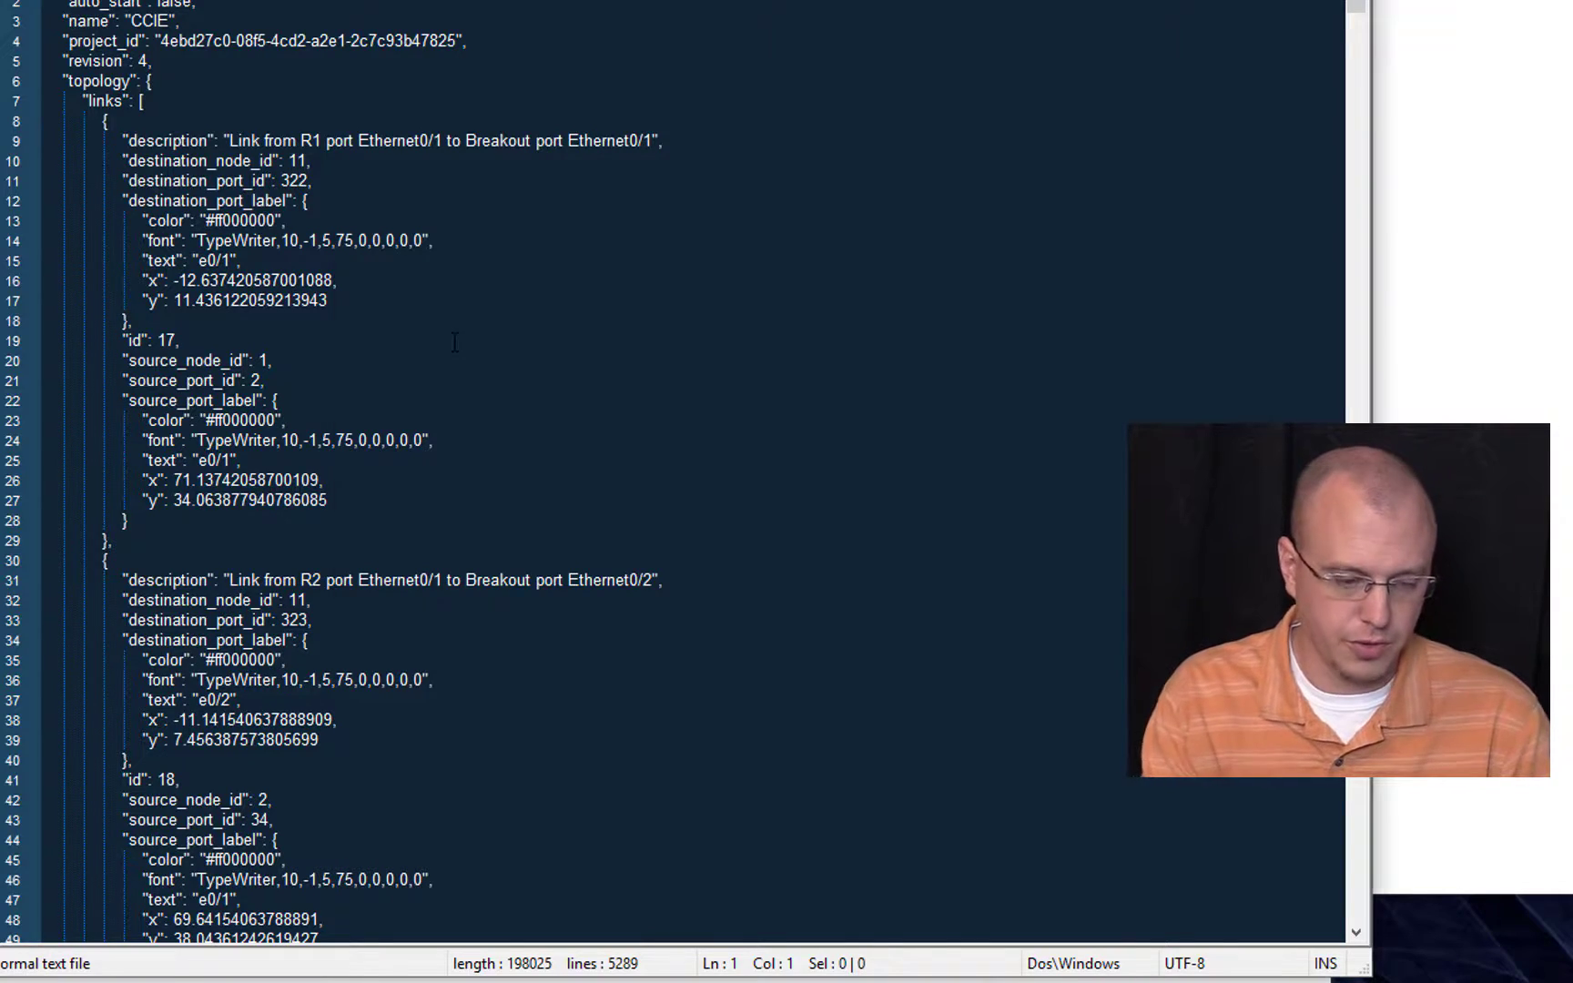
Step: Search the project file for "path" and highlight the IOU image file name in R1's properties
key("ctrl+f")
key("Return")
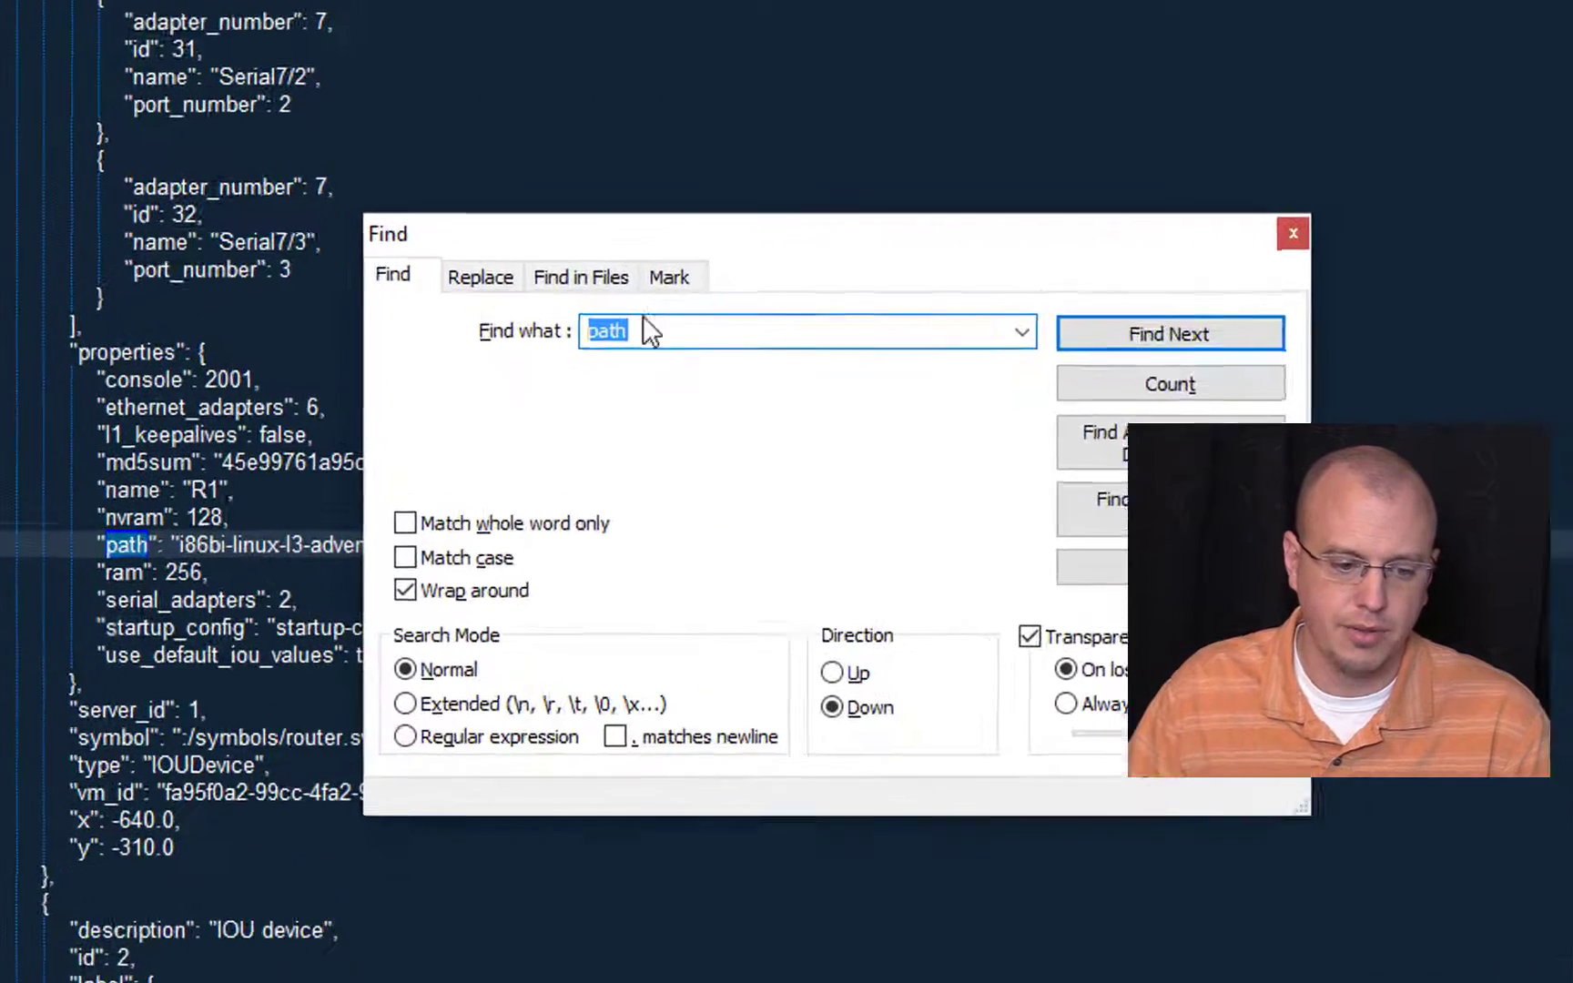
left_click(1512, 233)
double_click(168, 644)
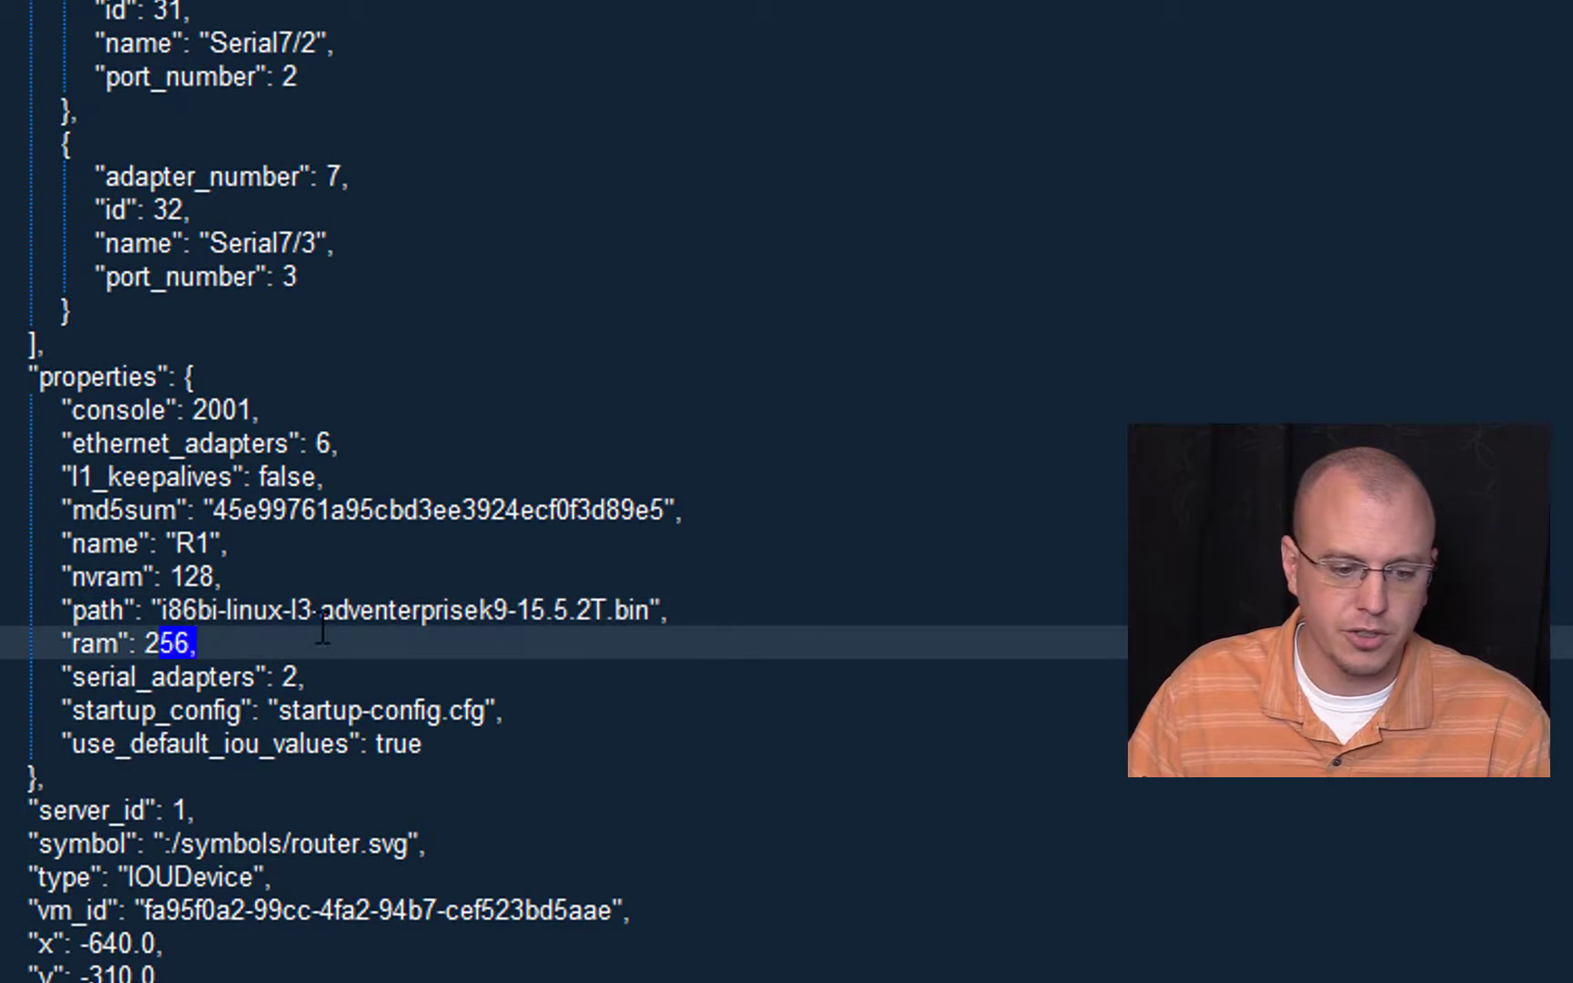
left_click(161, 610)
left_click_drag(161, 610, 630, 610)
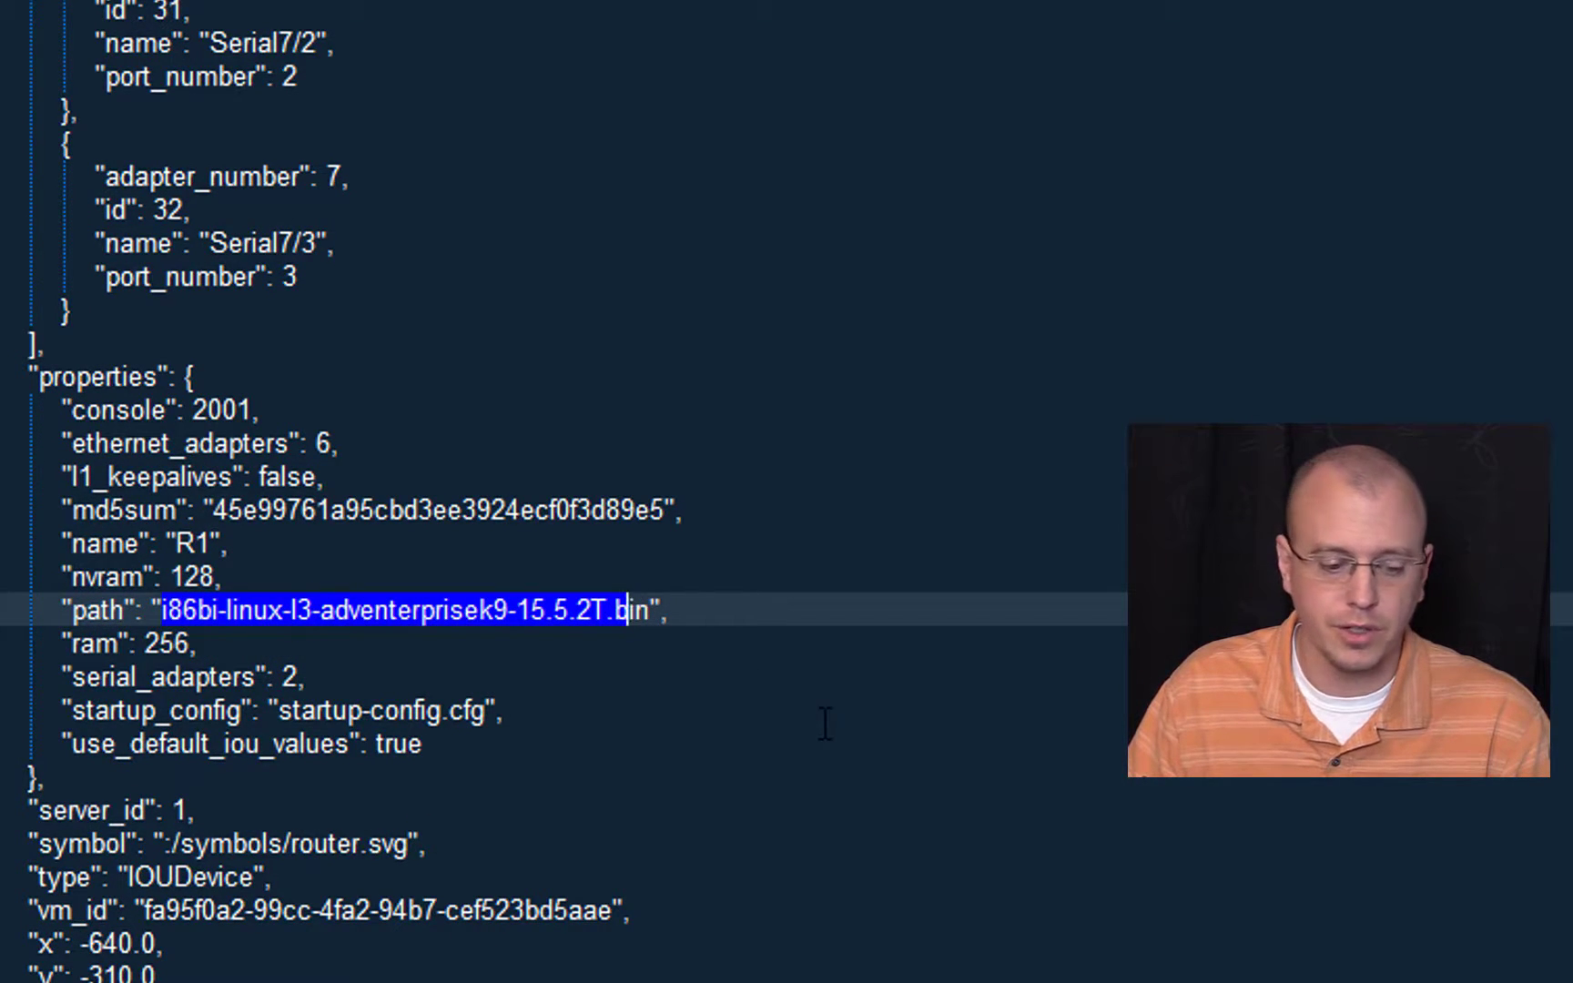
Step: In the servers section at the end of the project file, set the host to gns3.freelab.local and the port to 3080
scroll(547, 492, "down", 20)
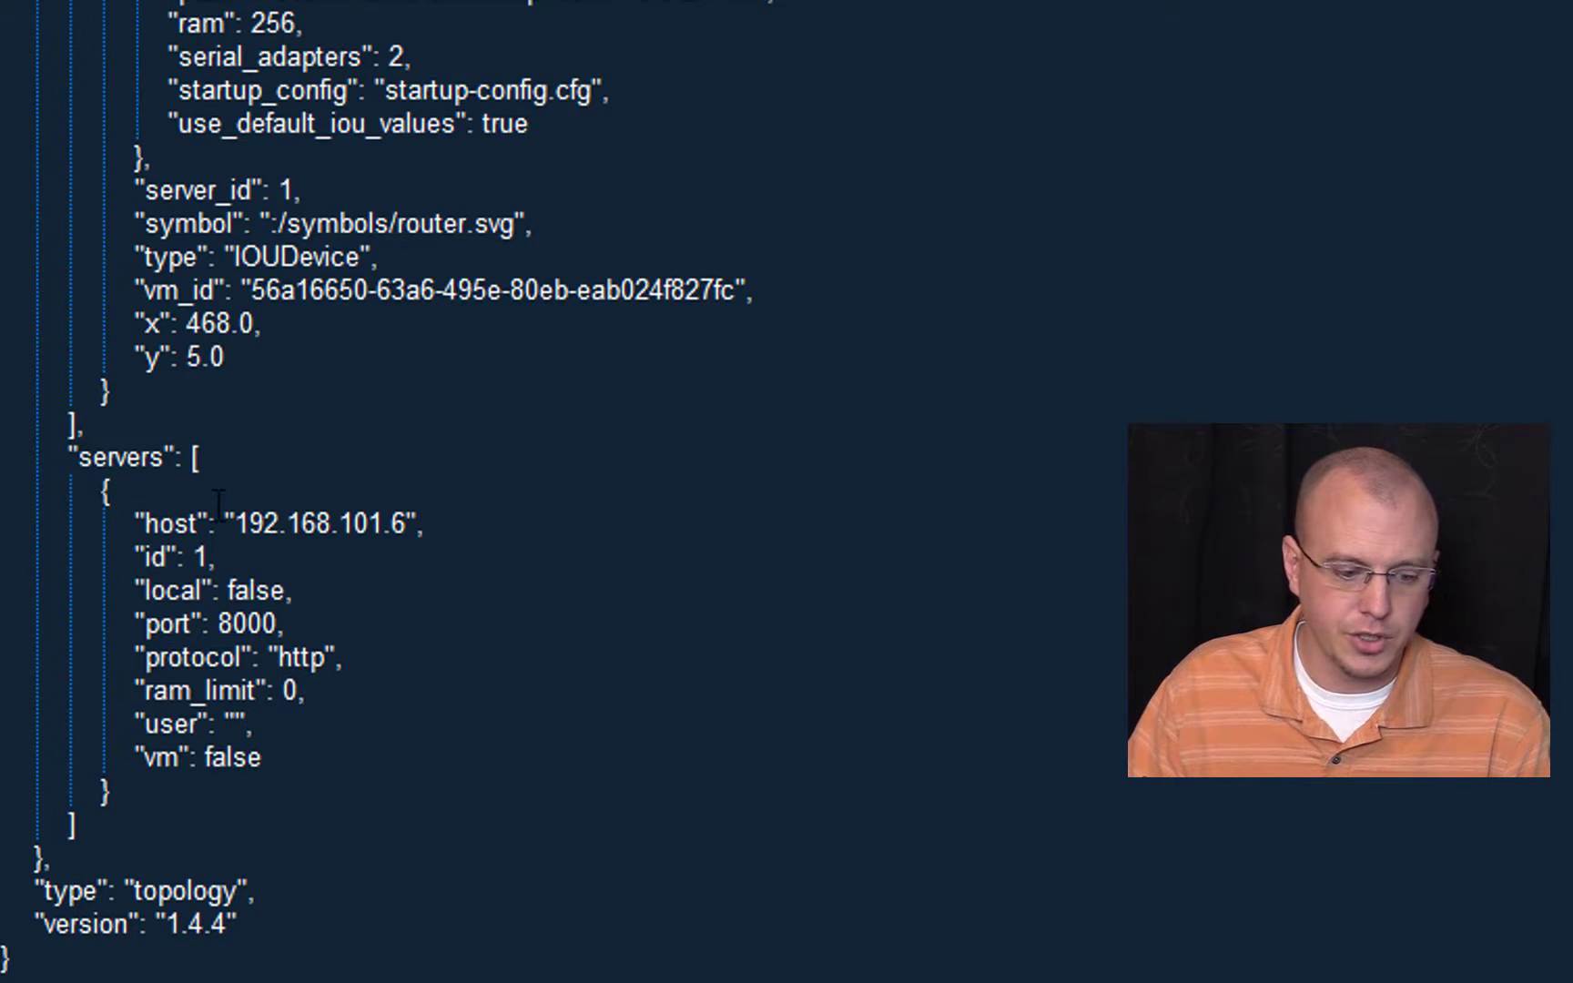
left_click_drag(248, 525, 425, 551)
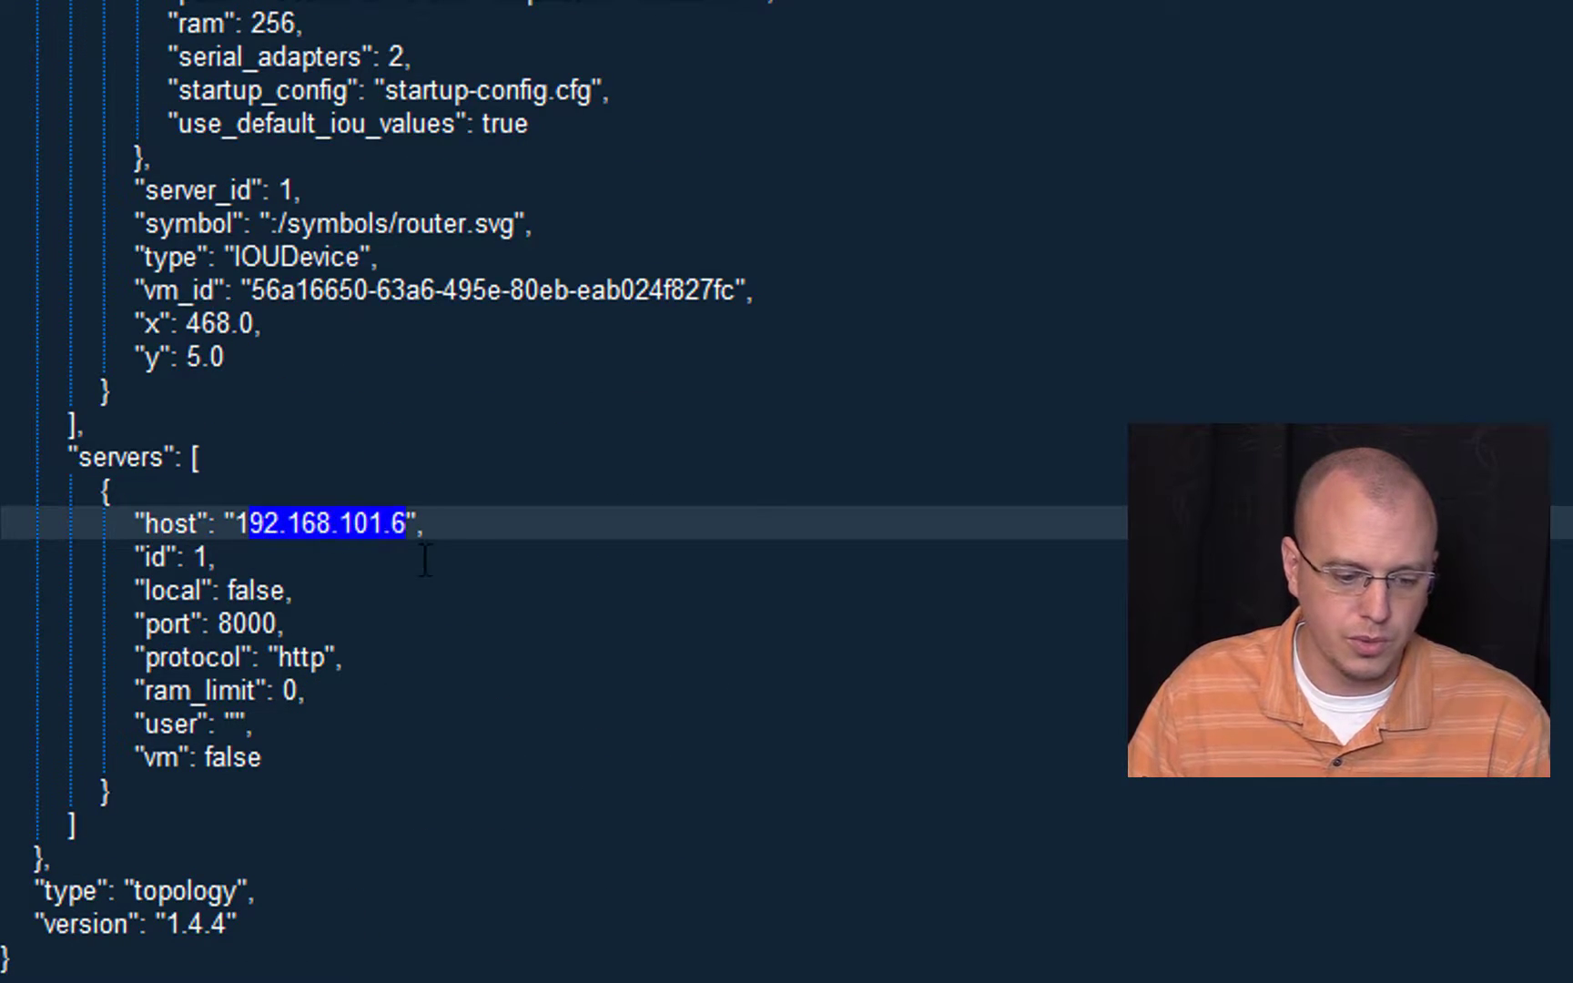
key("BackSpace")
key("BackSpace")
type("gns3.freela")
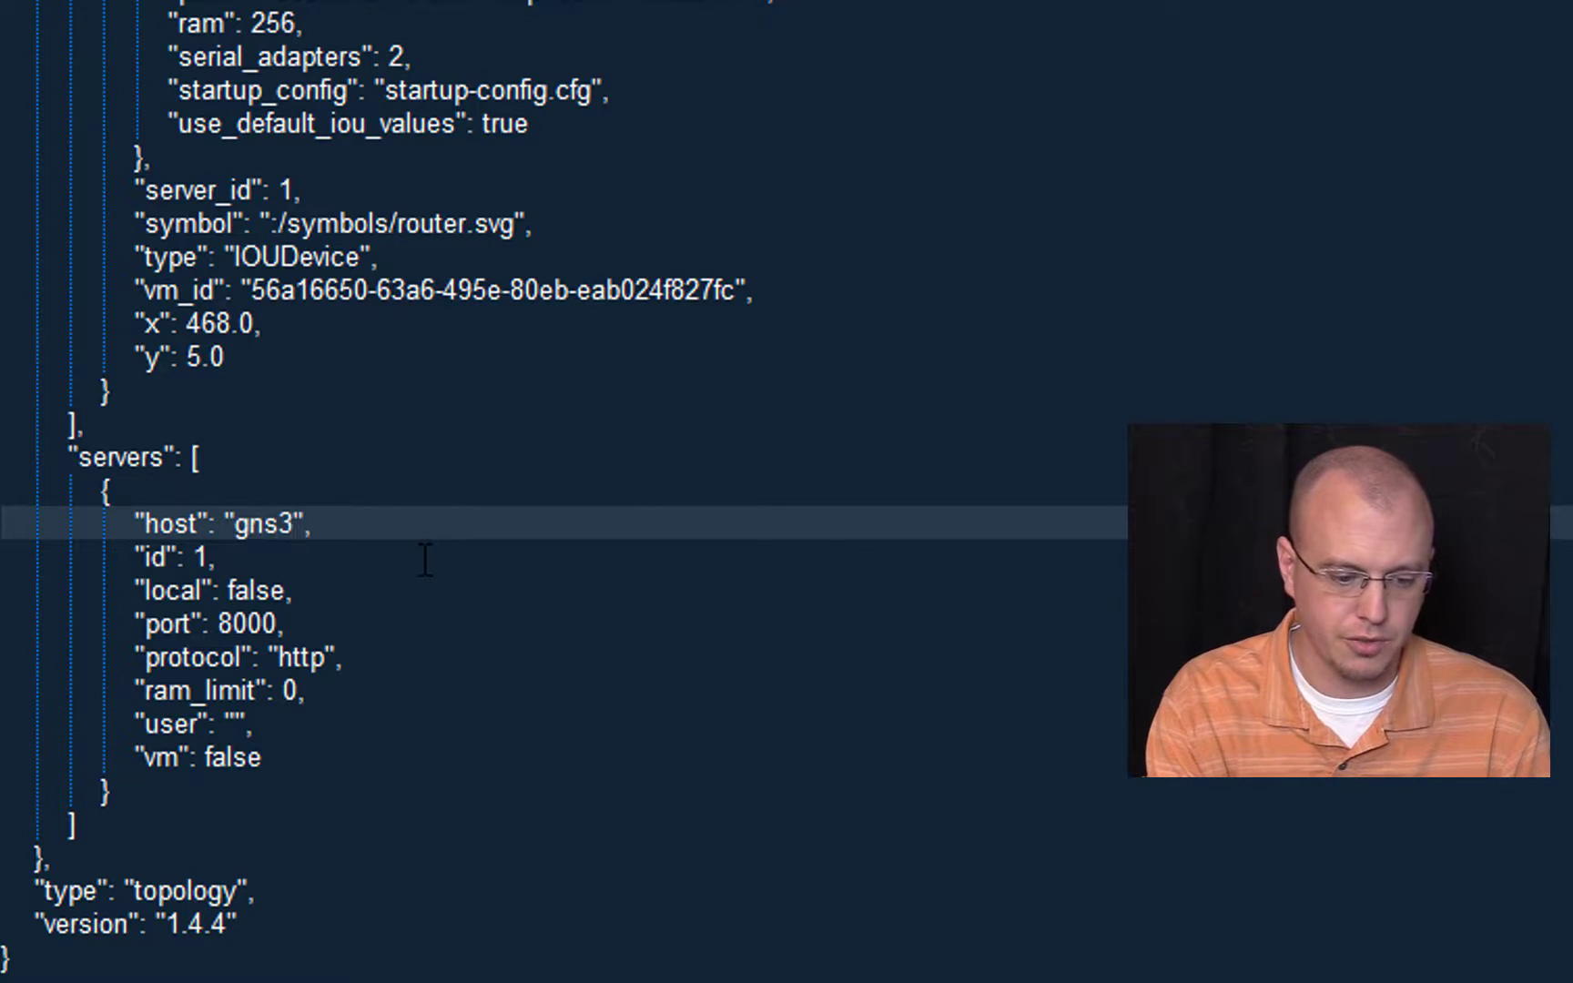
type("b.local")
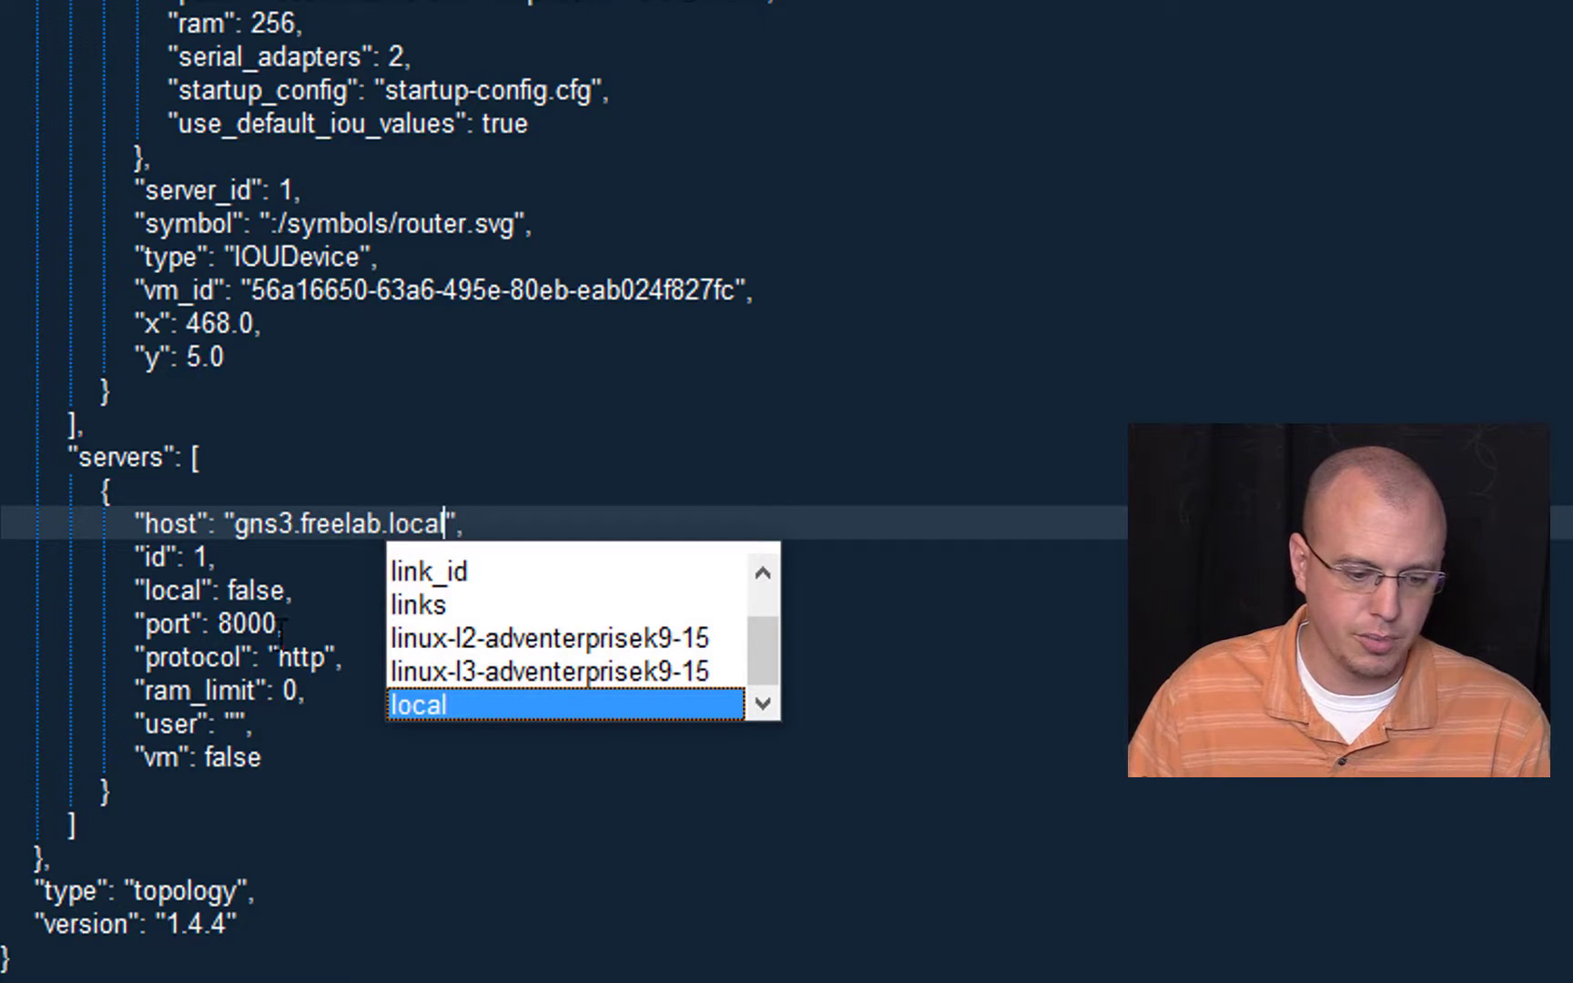
left_click_drag(280, 624, 223, 626)
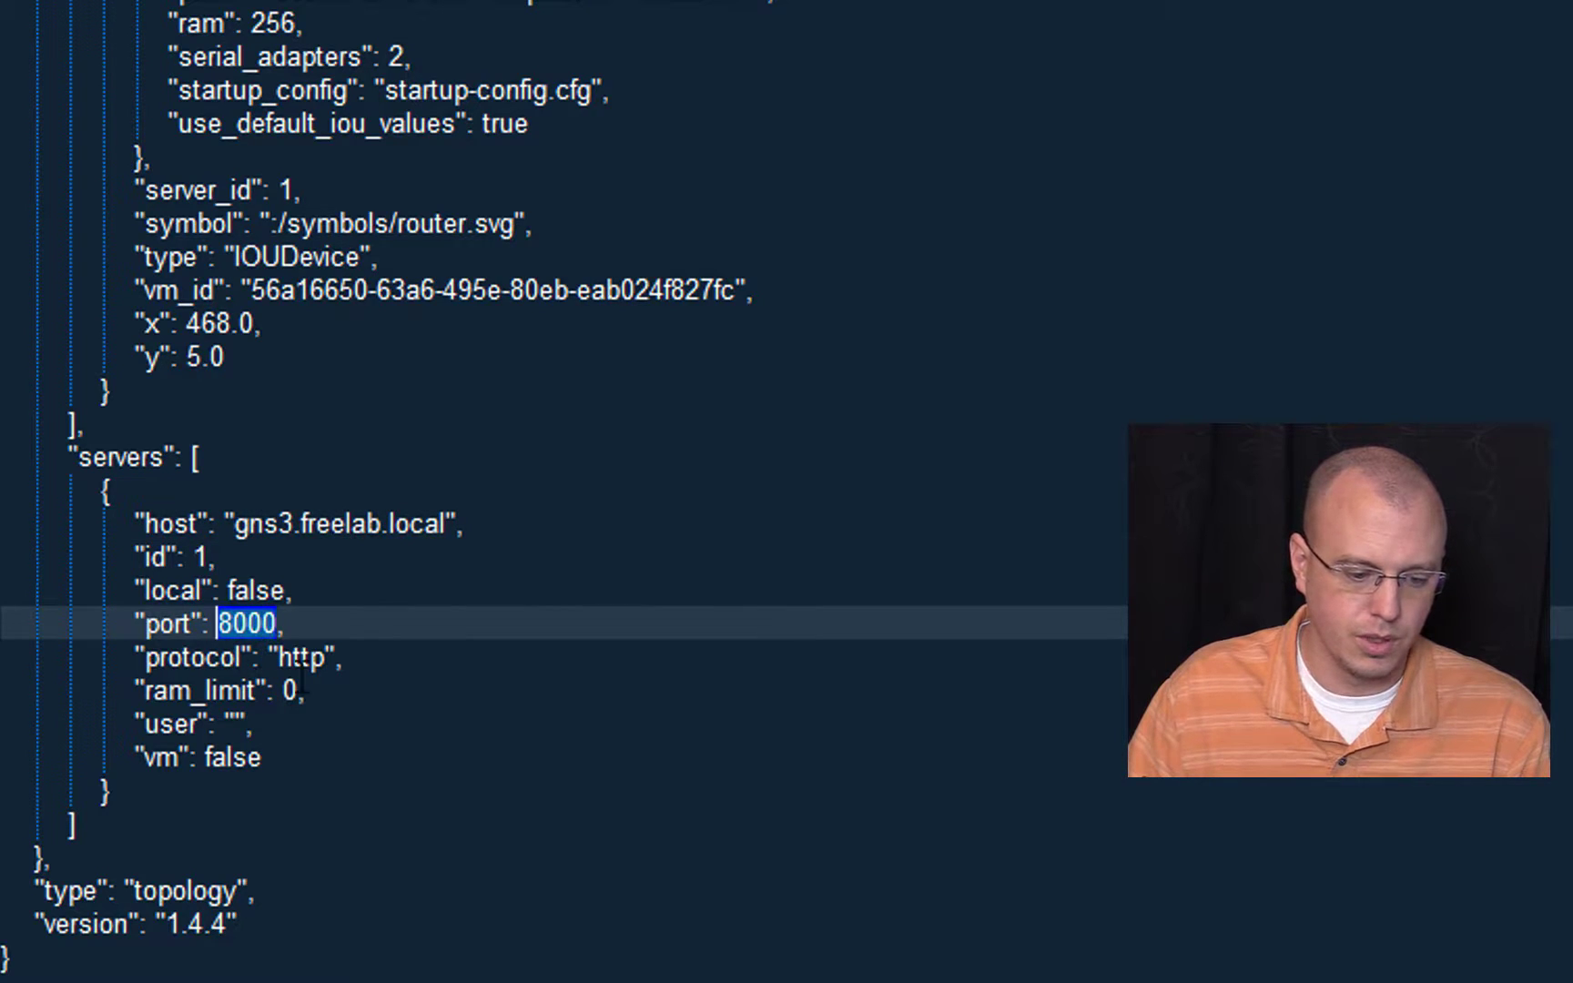
type("3080")
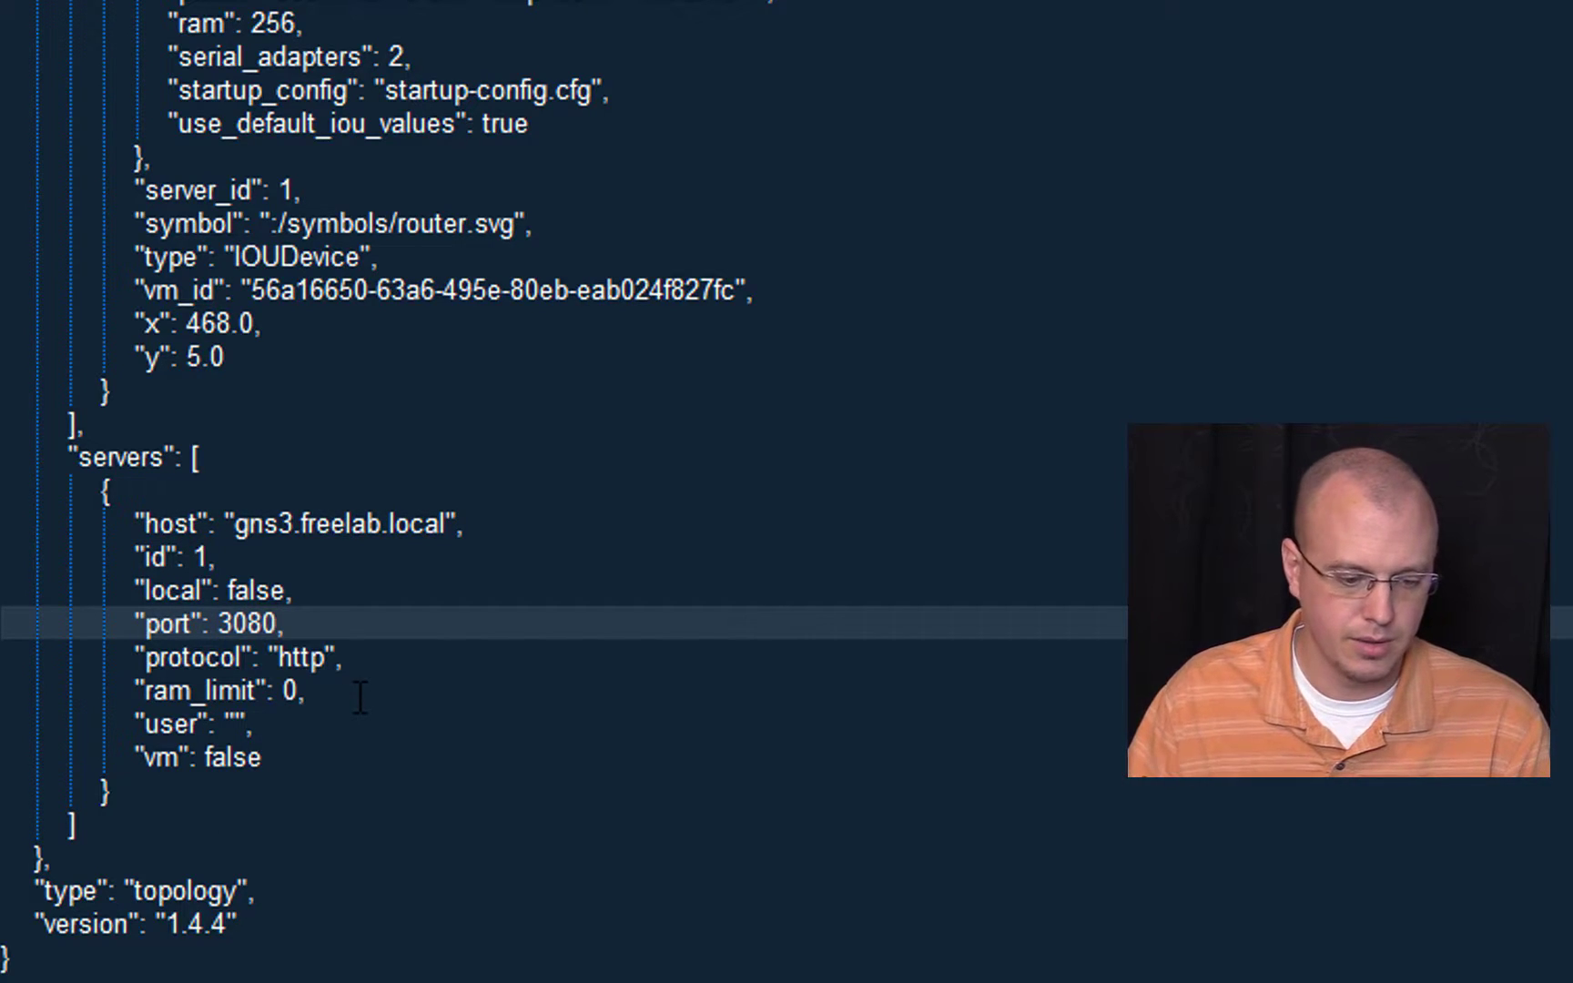
Step: Set the version on the project file's last property line to 1.5.2
left_click_drag(219, 928, 189, 927)
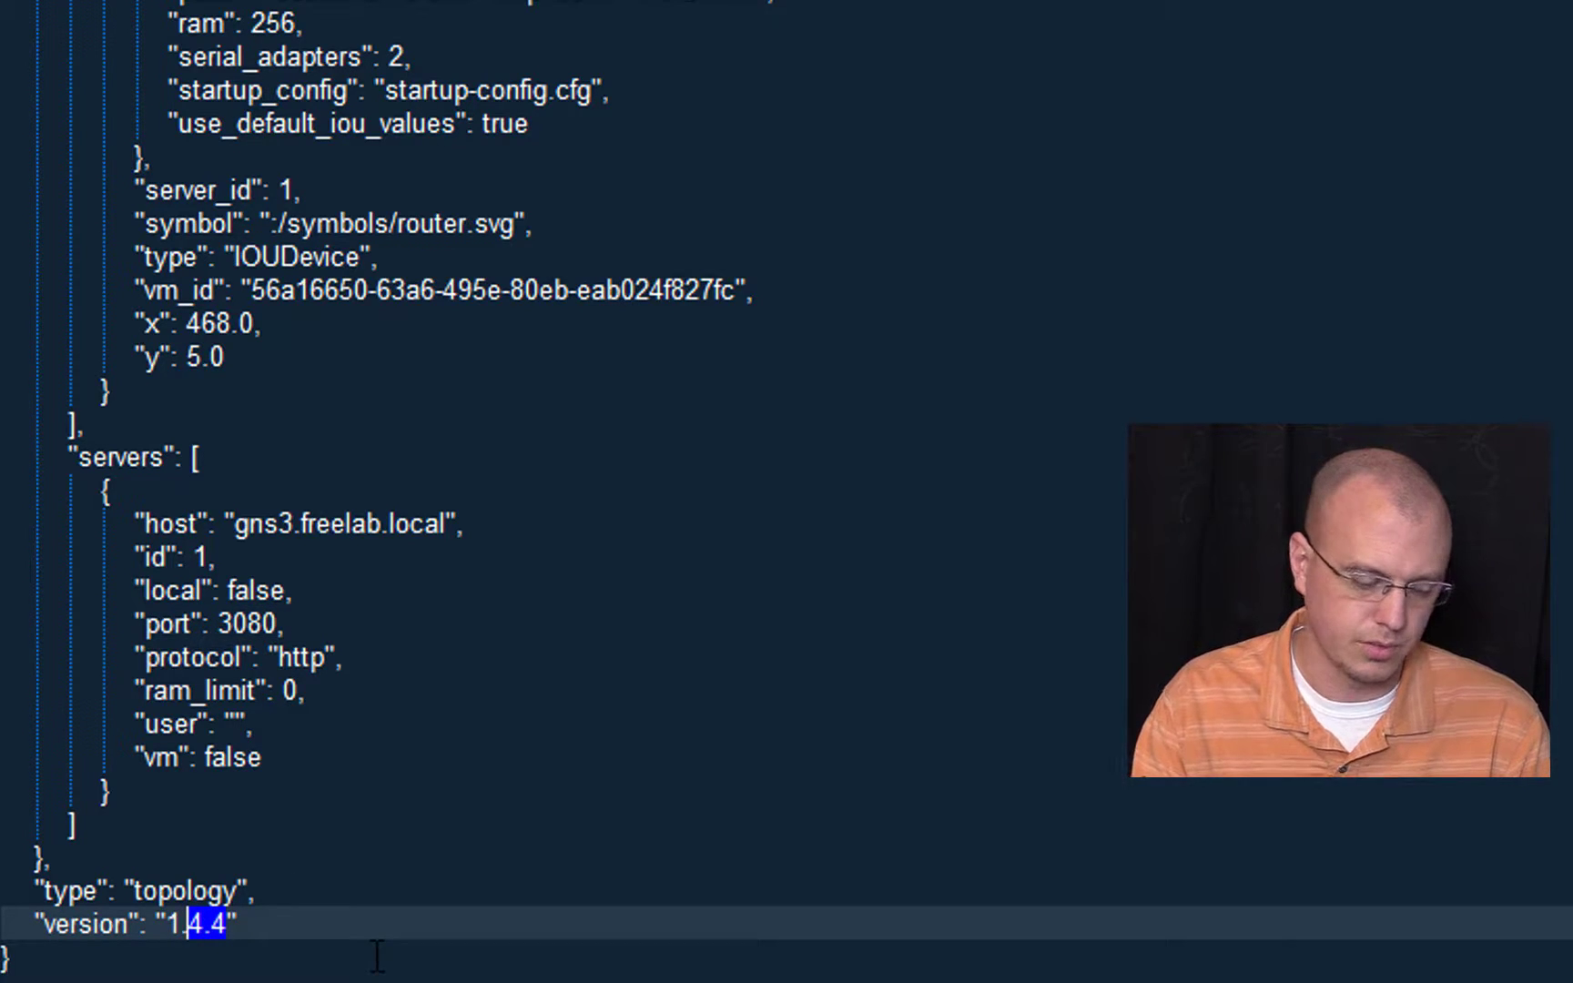
type("5.2")
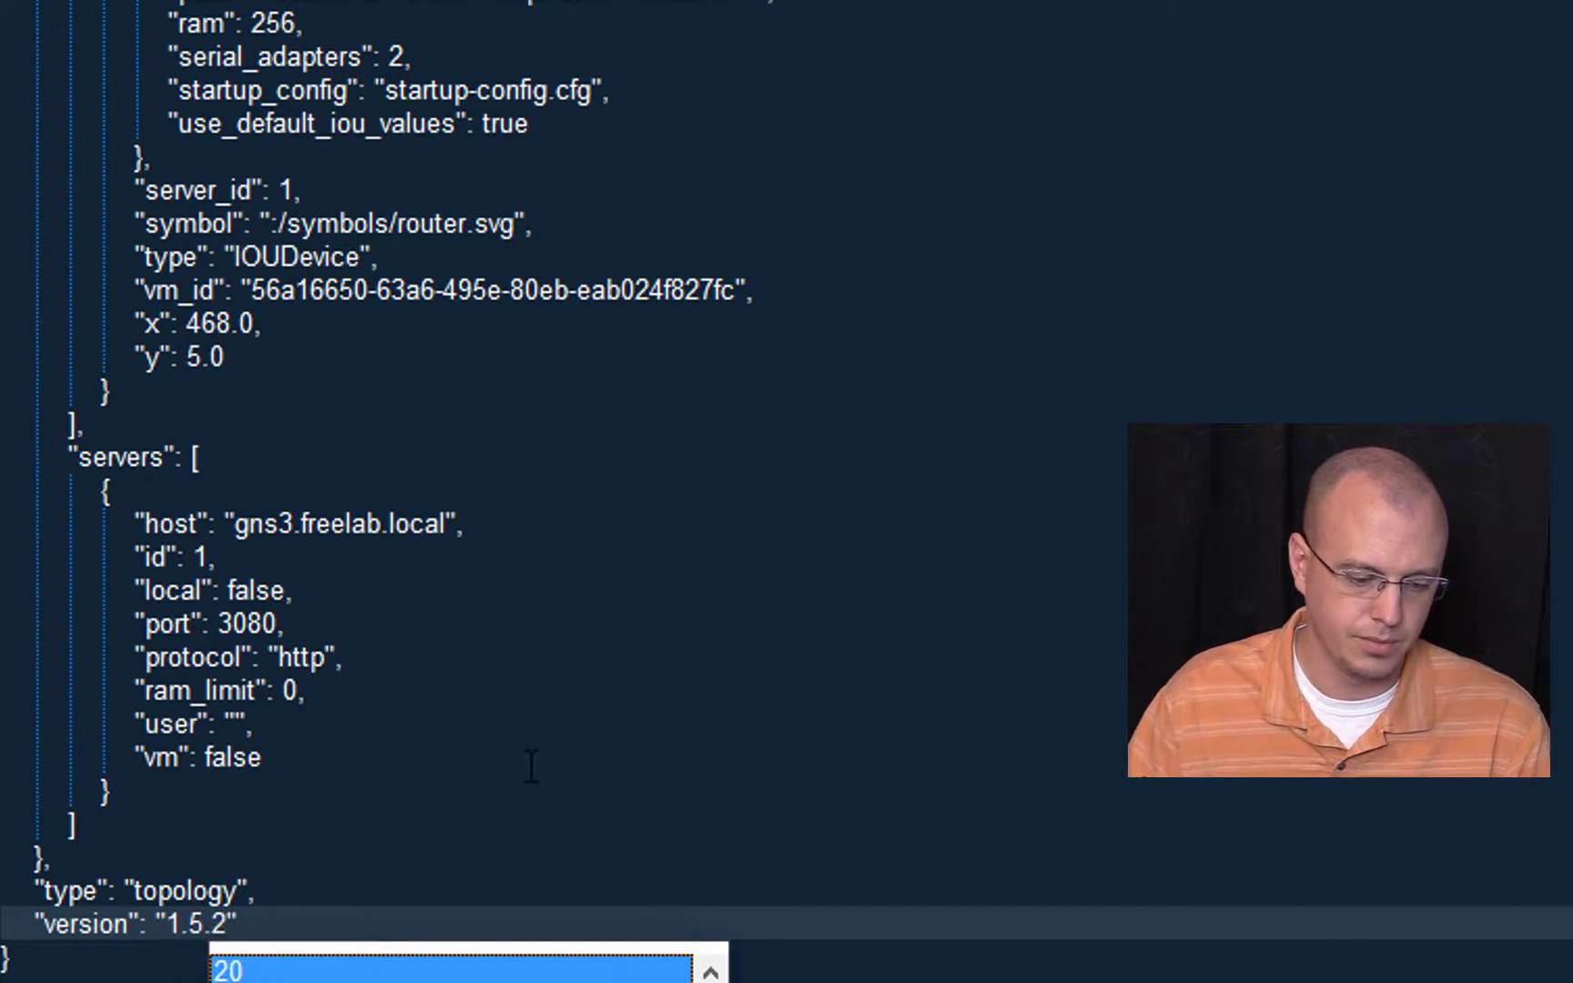
left_click(531, 632)
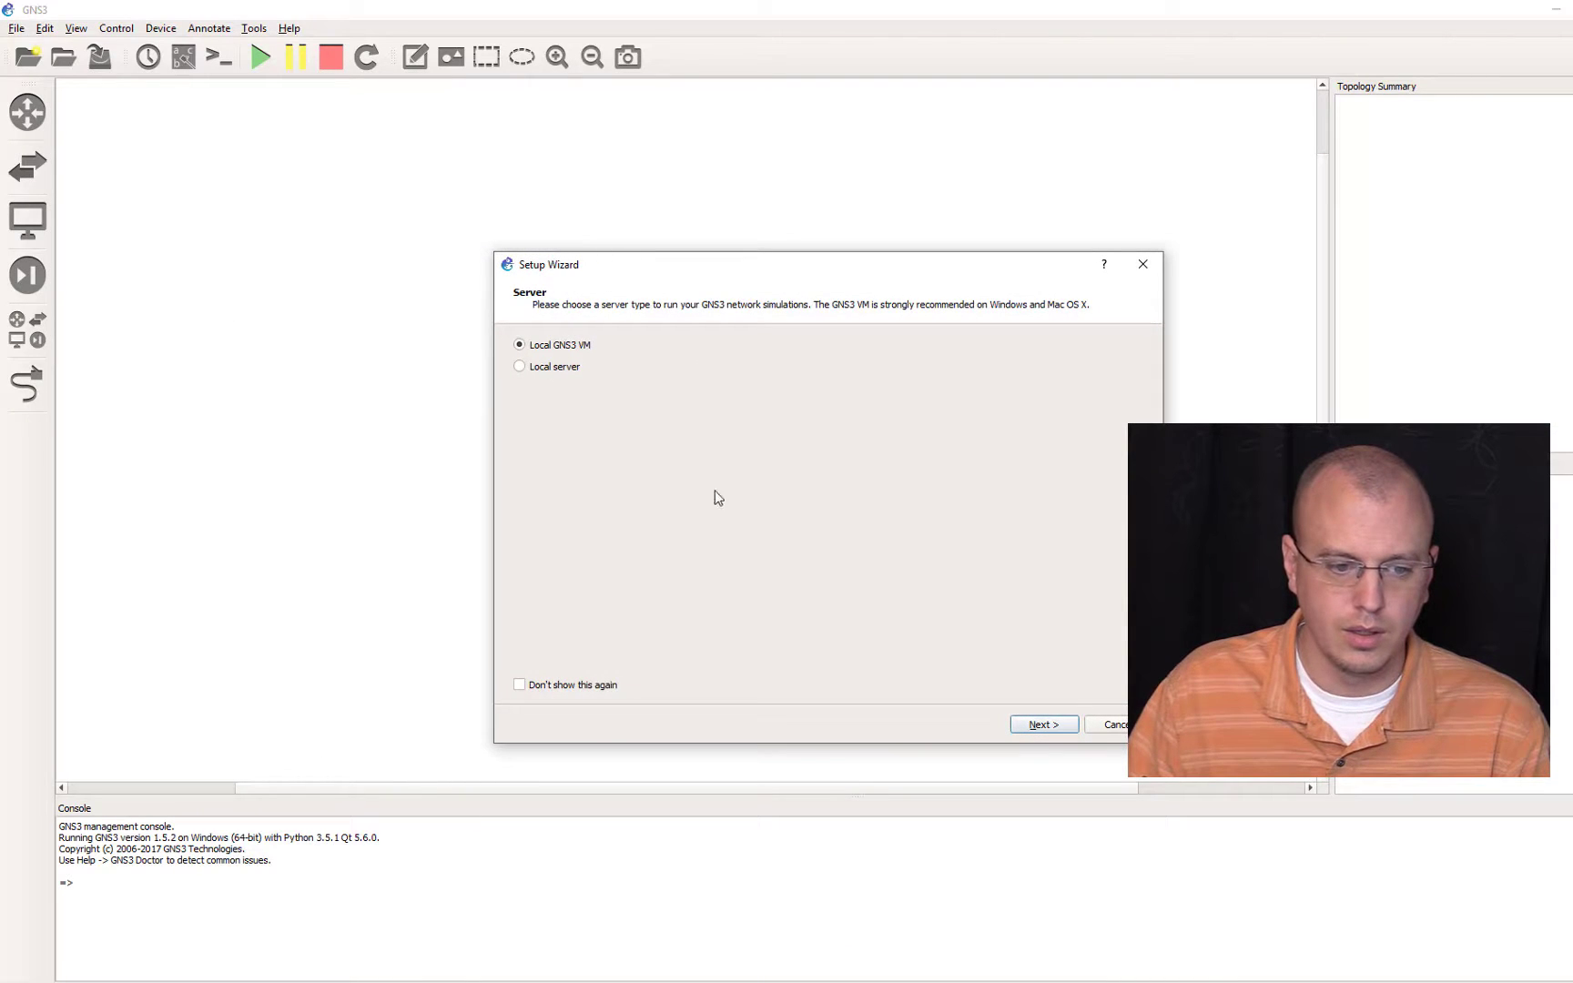
Step: In GNS3, dismiss the Setup Wizard, then start all nodes in the CCIE project and open R1's console
left_click(1129, 725)
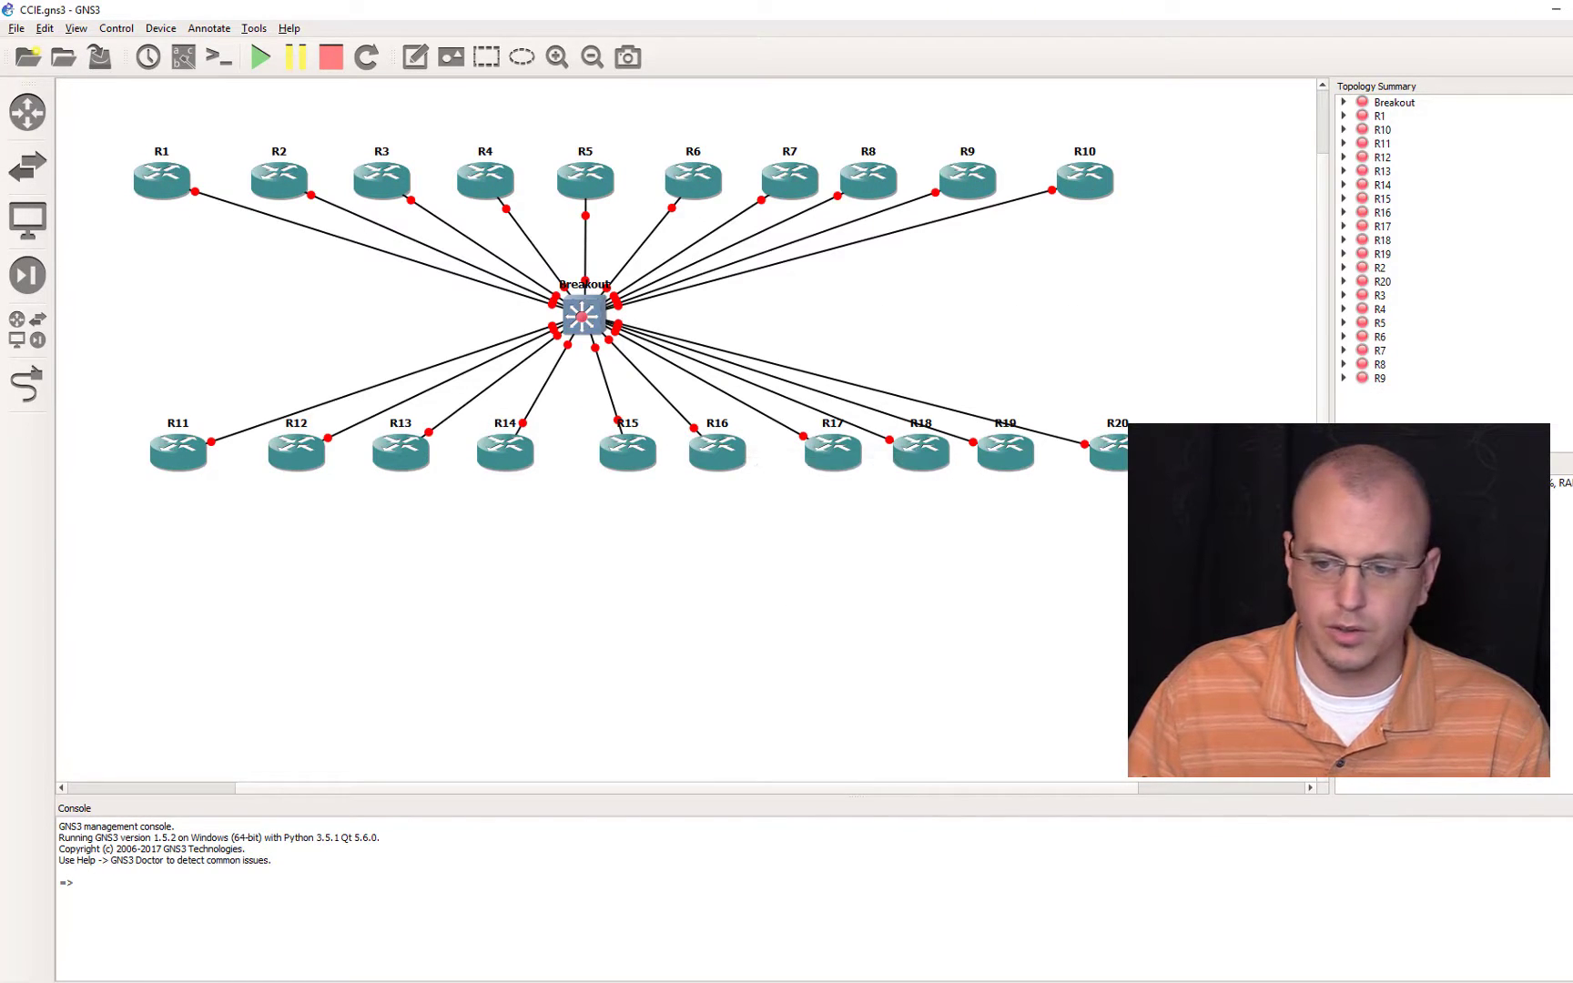
left_click(262, 58)
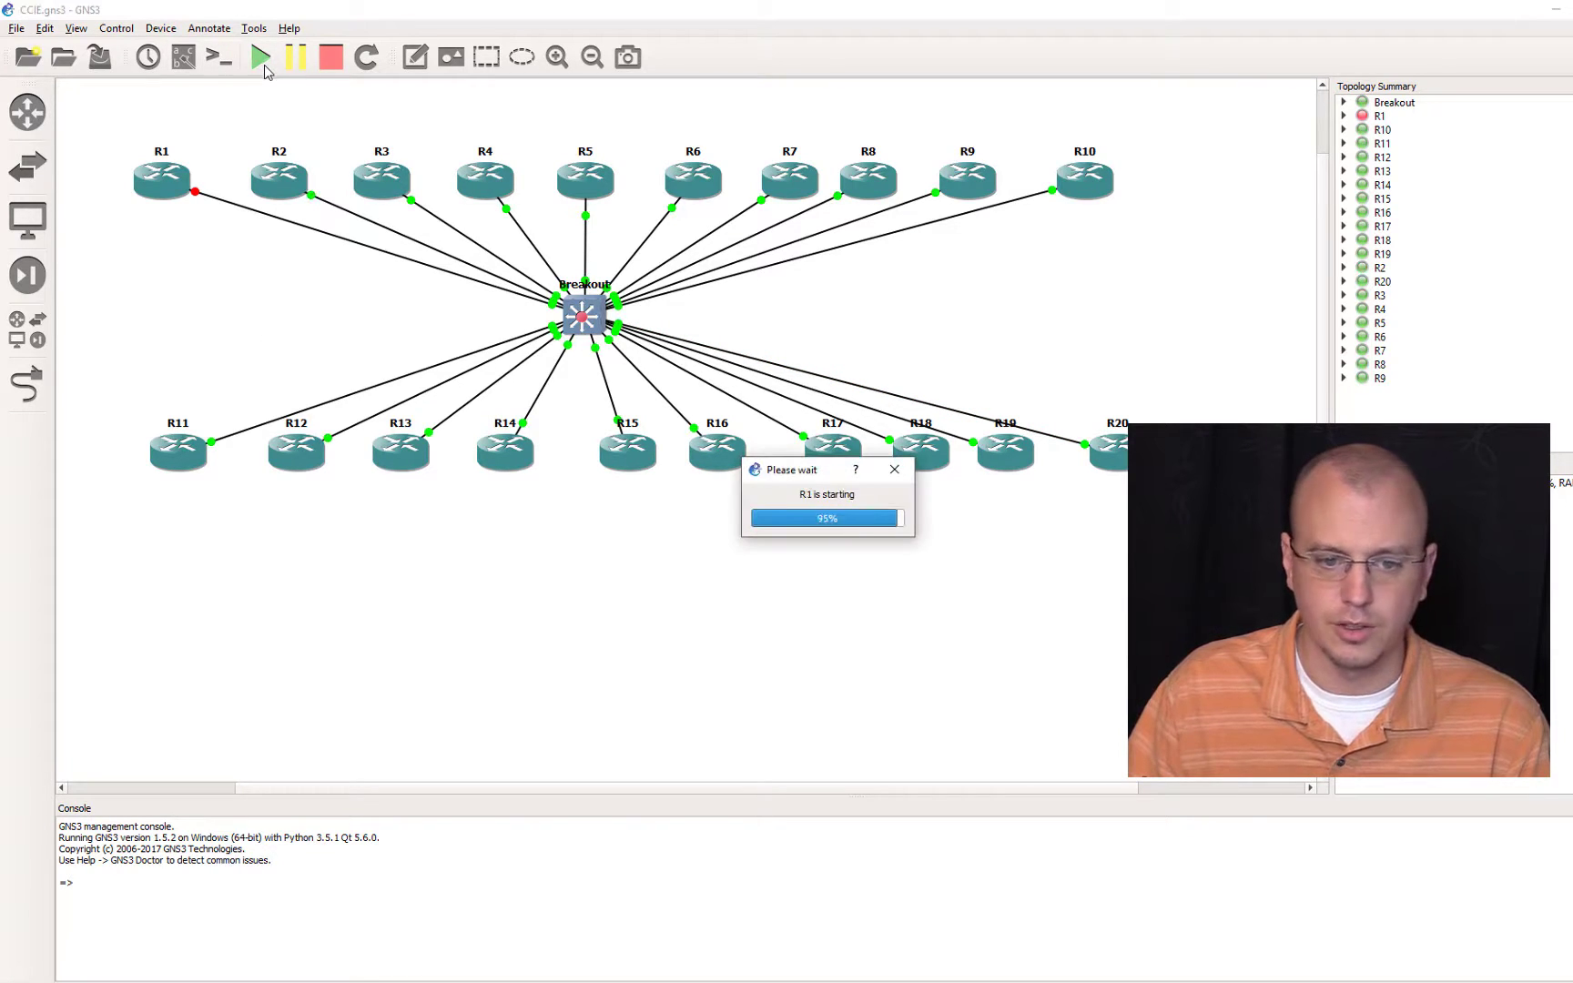
double_click(198, 182)
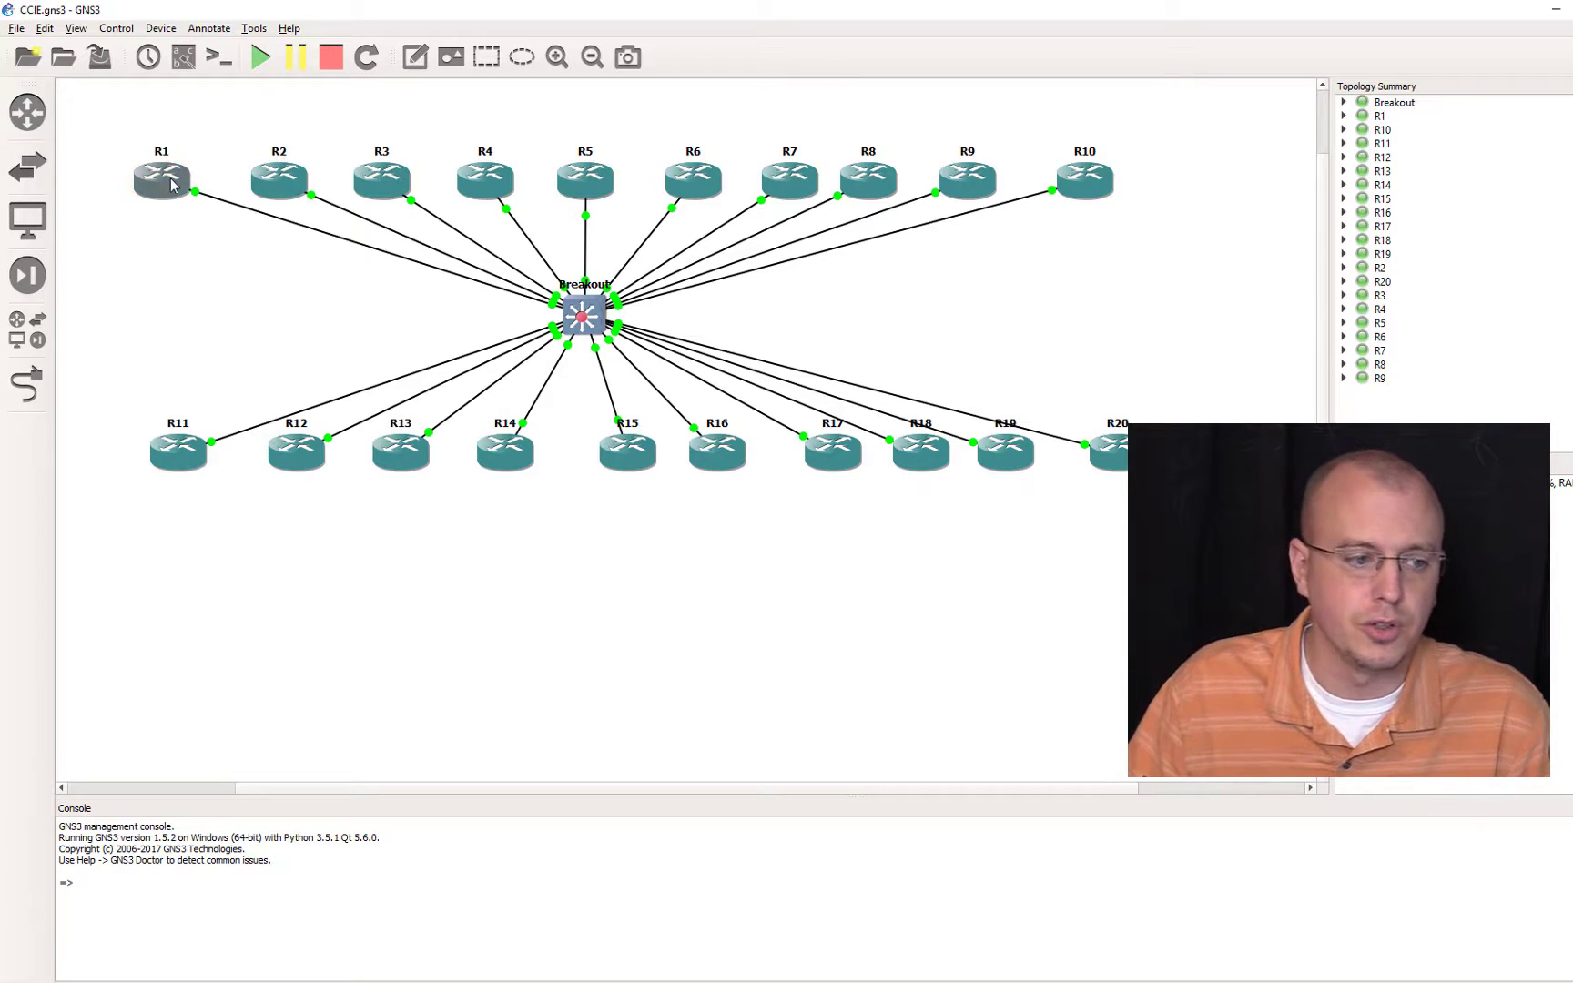